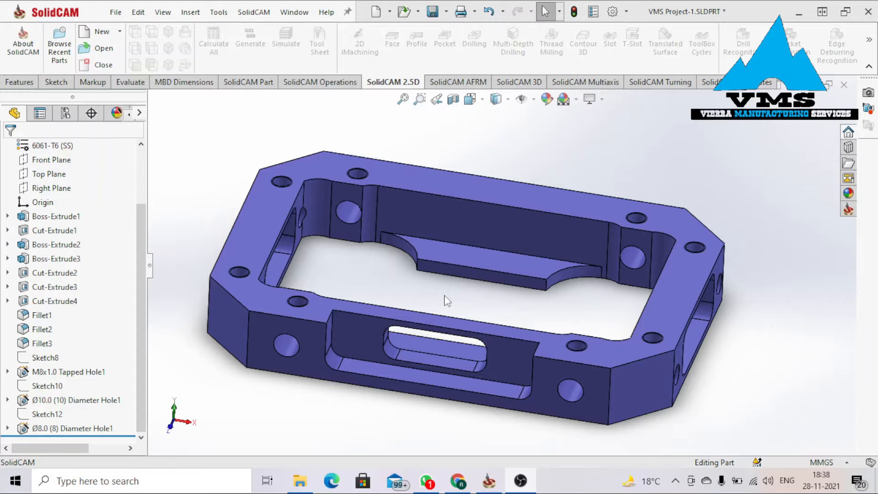
# Start a new Milling CAM-Part for the rectangular frame model.
pyautogui.moveTo(431, 284)
pyautogui.mouseDown(button='middle')
pyautogui.moveTo(402, 271)
pyautogui.moveTo(422, 287)
pyautogui.mouseUp(button='middle')
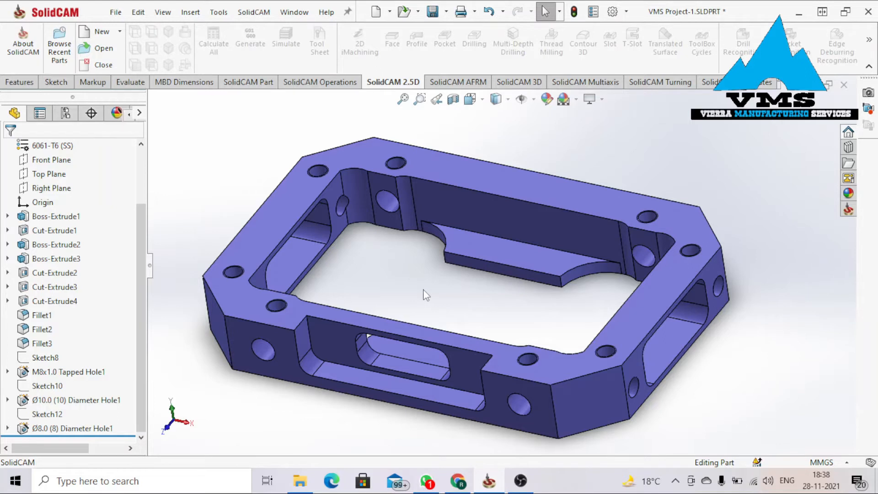
pyautogui.moveTo(435, 277)
pyautogui.mouseDown(button='middle')
pyautogui.moveTo(429, 227)
pyautogui.moveTo(447, 247)
pyautogui.moveTo(475, 257)
pyautogui.moveTo(421, 255)
pyautogui.moveTo(450, 258)
pyautogui.moveTo(437, 262)
pyautogui.mouseUp(button='middle')
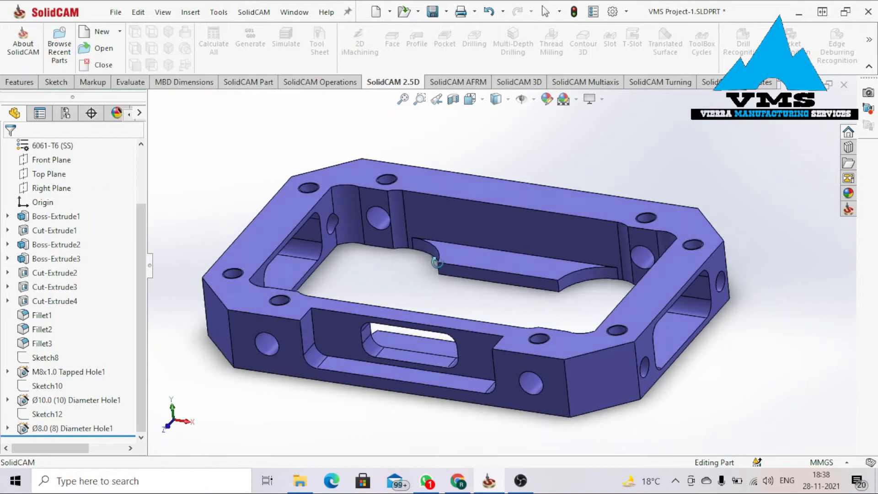
pyautogui.press('Escape')
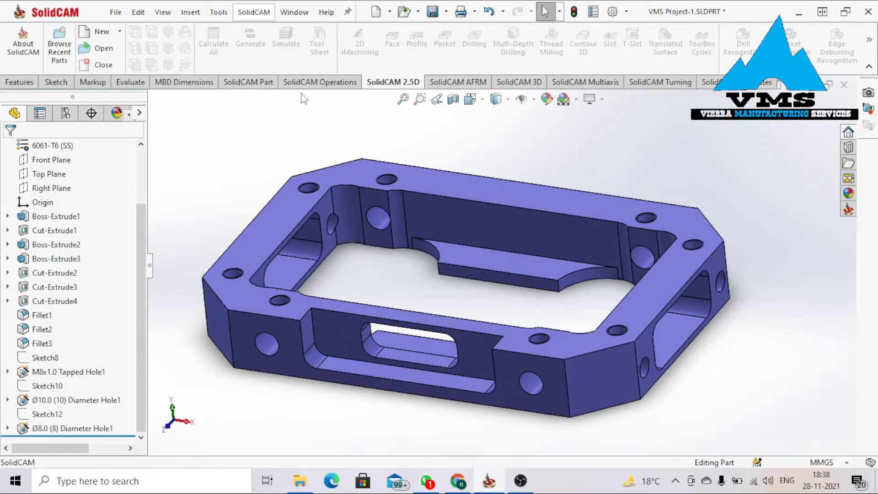
pyautogui.click(308, 85)
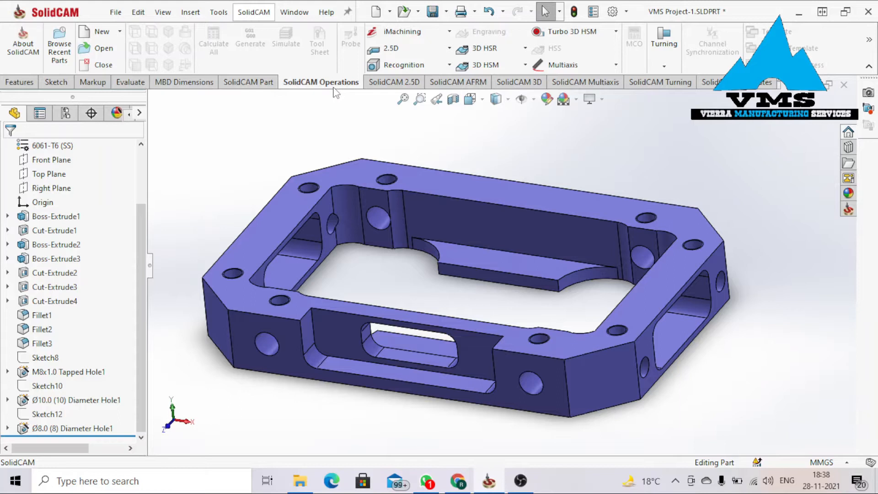
pyautogui.click(102, 32)
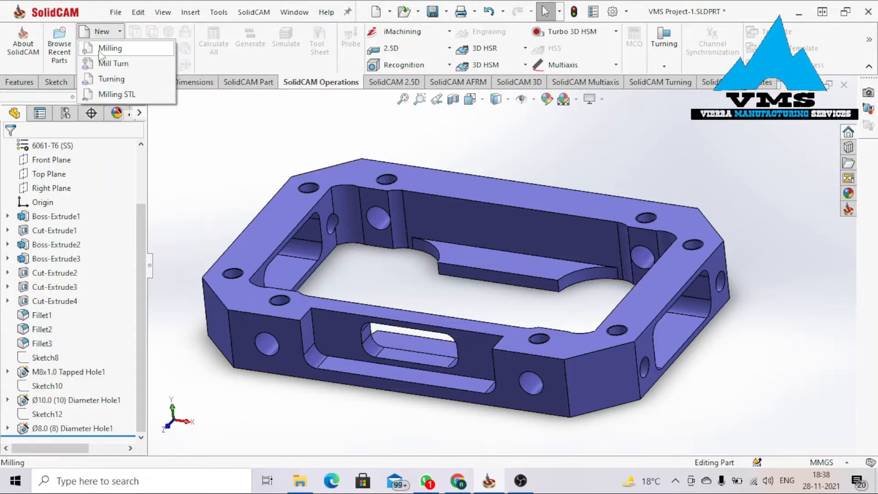
pyautogui.click(100, 49)
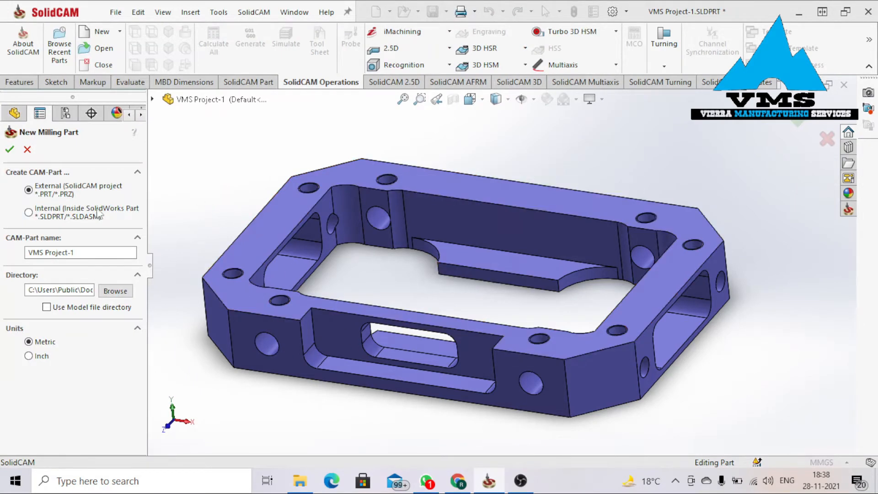
# Create the milling CAM-Part as Internal, inside the SolidWorks part, with the name VMS Project-1_Milling_1.
pyautogui.moveTo(74, 252); pyautogui.dragTo(24, 251)
pyautogui.click(31, 256)
pyautogui.click(17, 256)
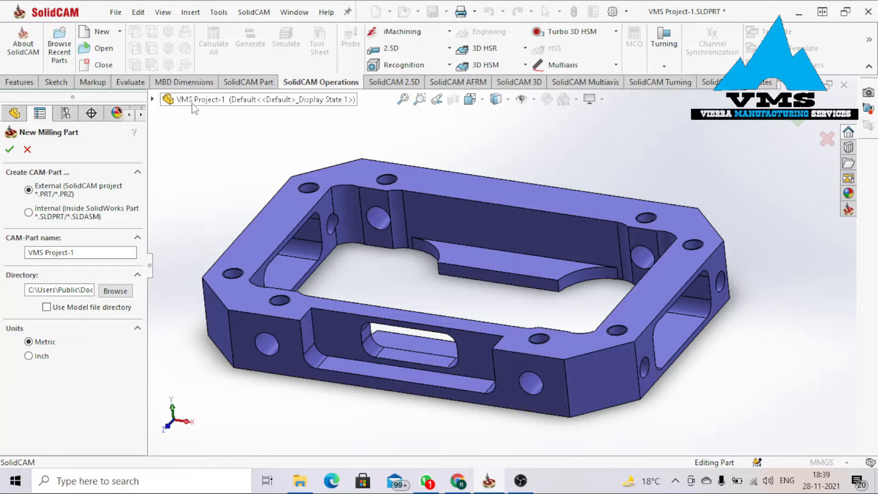
pyautogui.click(154, 102)
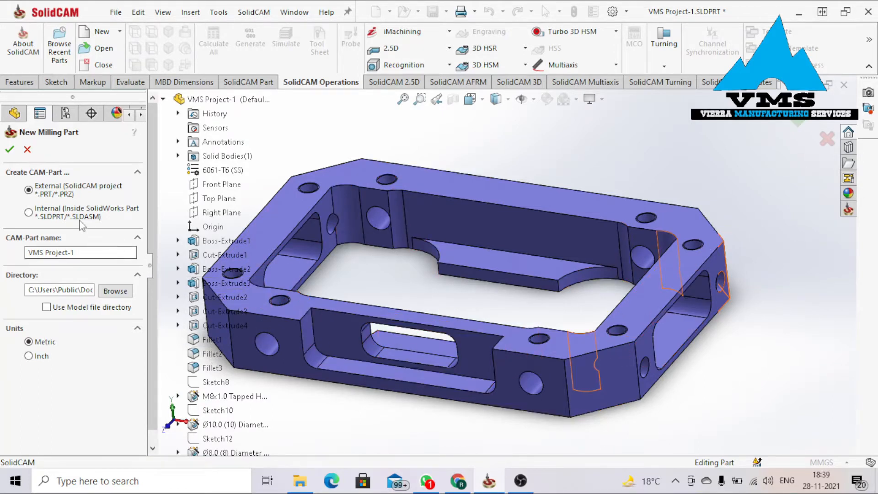
pyautogui.click(29, 215)
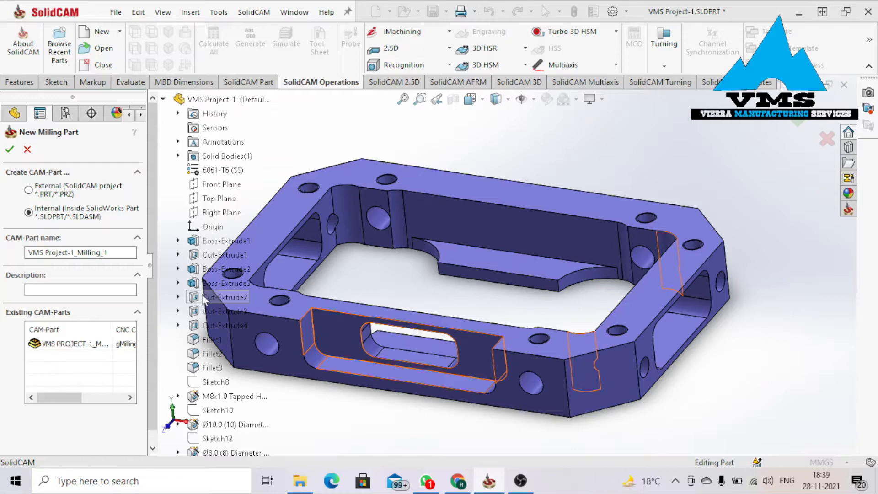
pyautogui.click(29, 190)
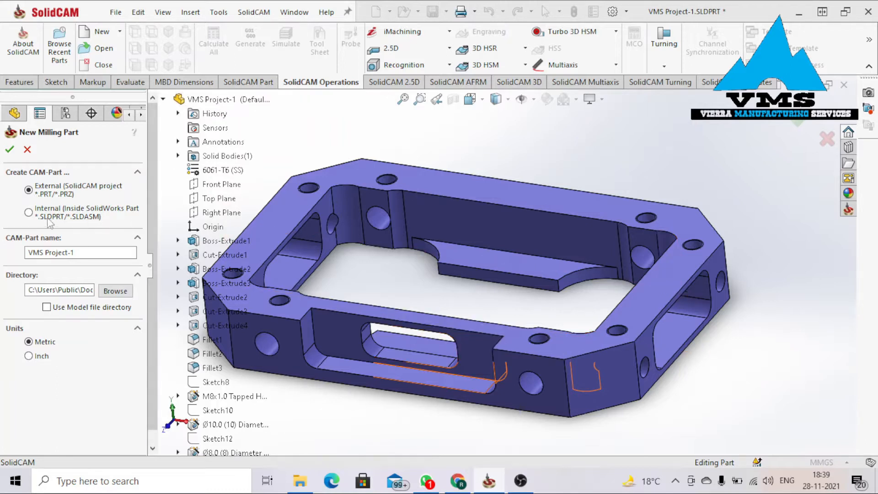
pyautogui.click(28, 213)
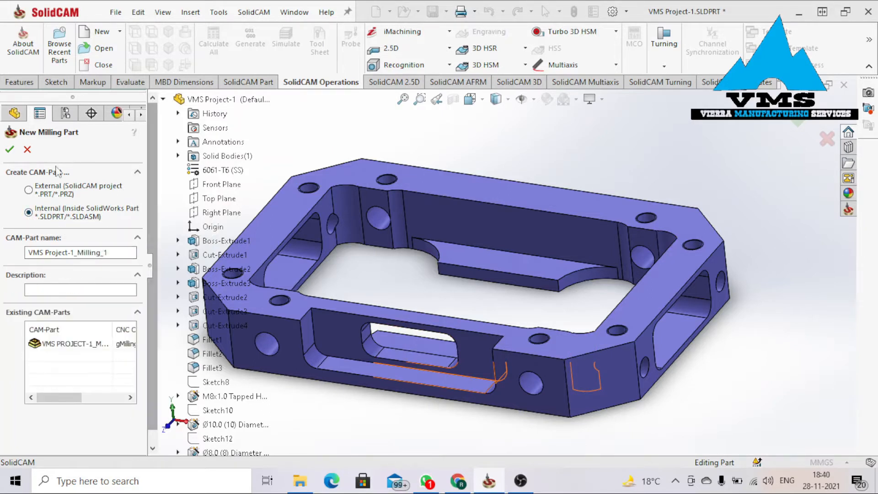
pyautogui.click(13, 153)
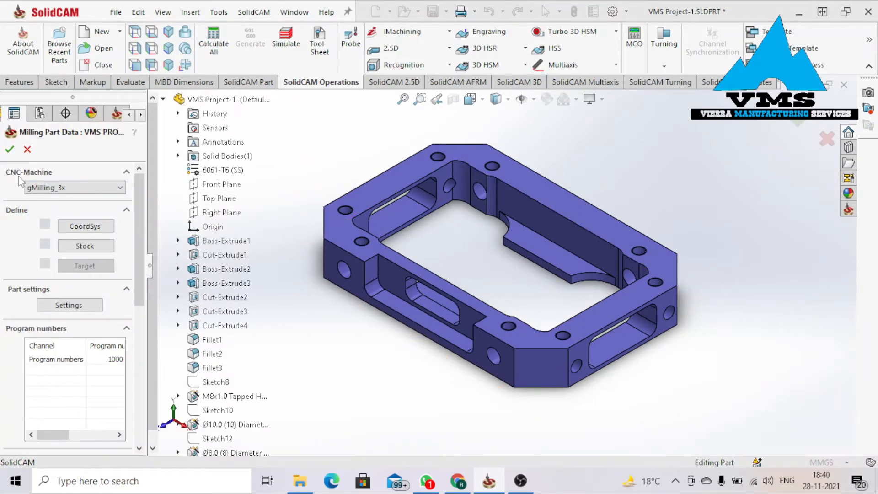
# Keep gMilling_3x as the CNC machine and set the program number to 1.
pyautogui.click(46, 187)
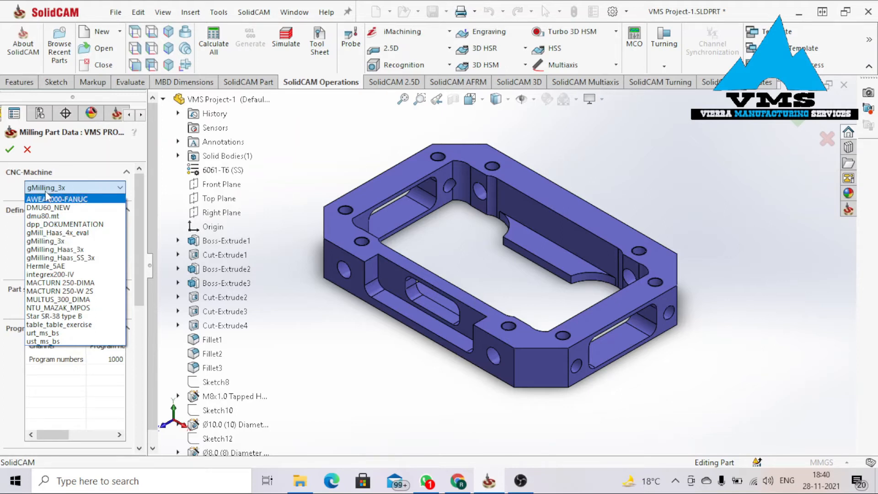
pyautogui.click(64, 170)
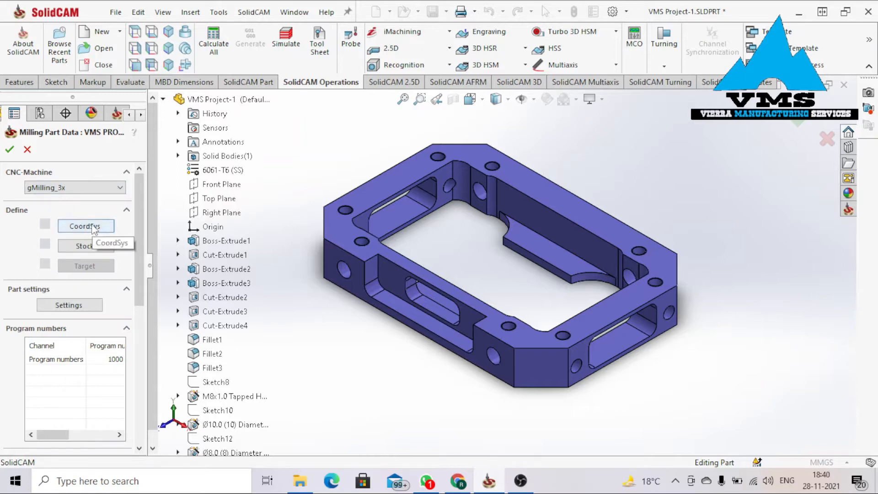
pyautogui.moveTo(49, 438); pyautogui.dragTo(48, 436)
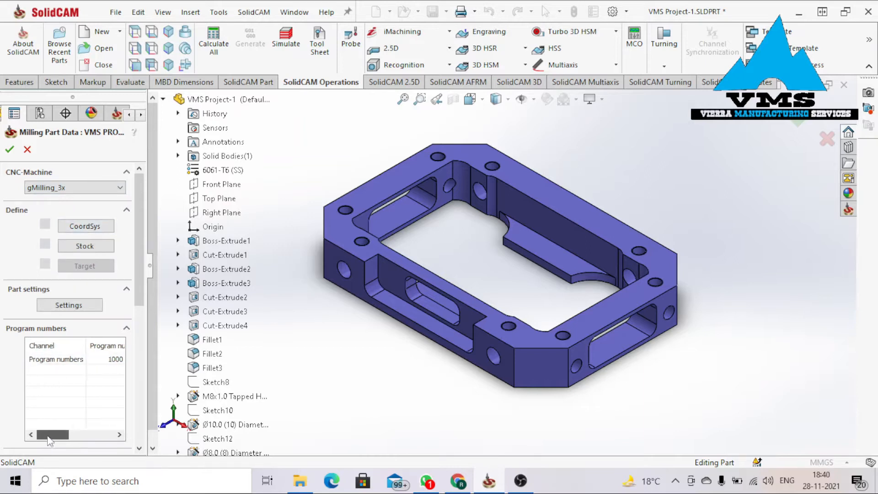
pyautogui.doubleClick(106, 359)
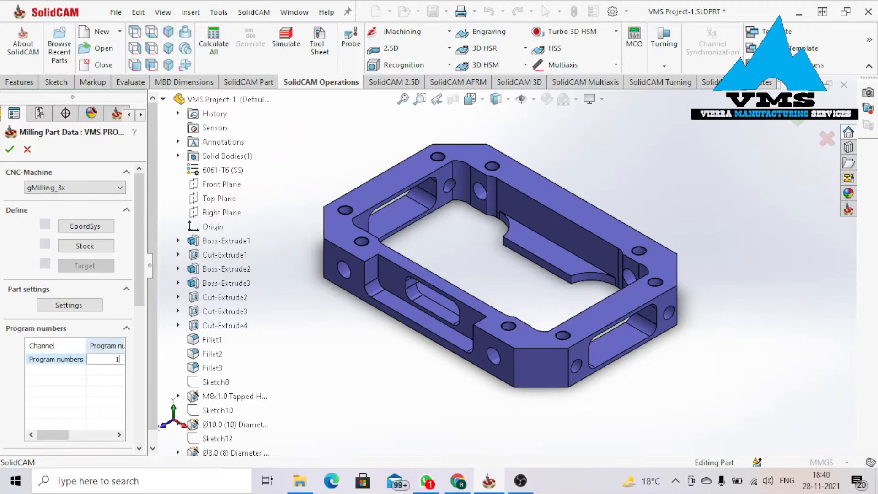
pyautogui.write('1')
pyautogui.click(111, 377)
pyautogui.moveTo(52, 435); pyautogui.dragTo(69, 446)
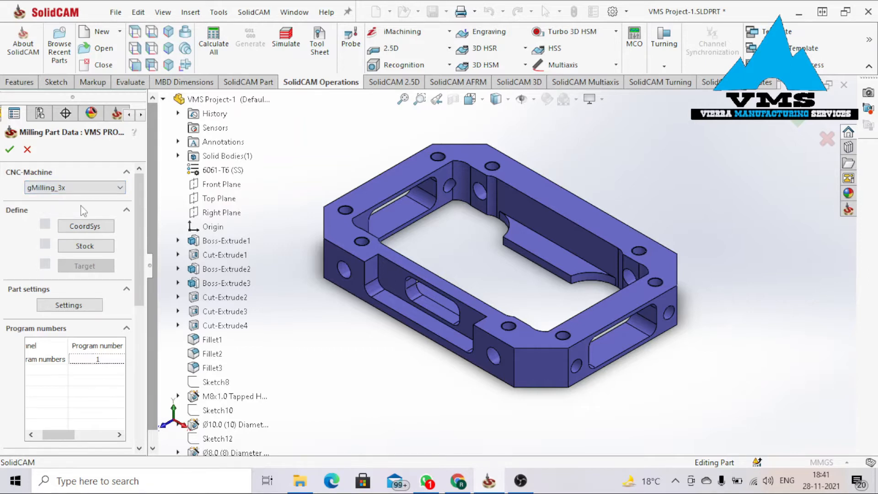
# Define the machine coordinate system by the frame's top face, with its origin at the top center of the model box.
pyautogui.click(83, 226)
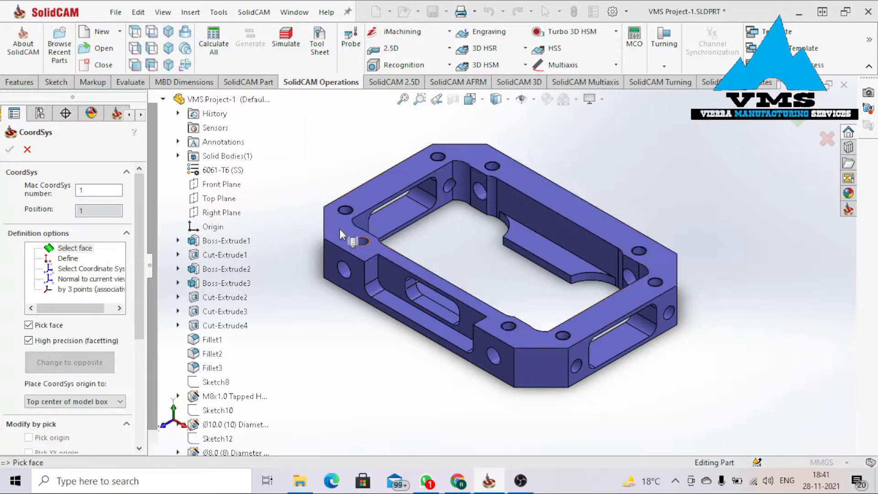
pyautogui.moveTo(386, 212); pyautogui.dragTo(448, 249, button='middle')
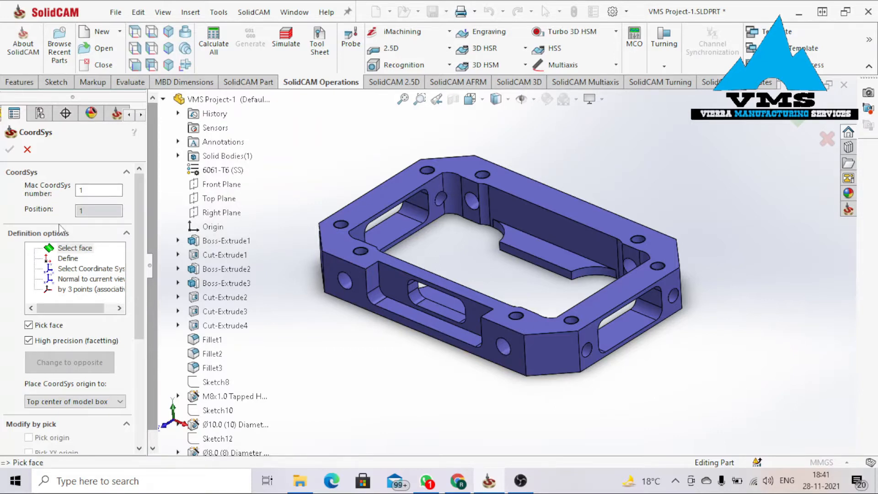
pyautogui.moveTo(469, 194); pyautogui.dragTo(452, 184, button='middle')
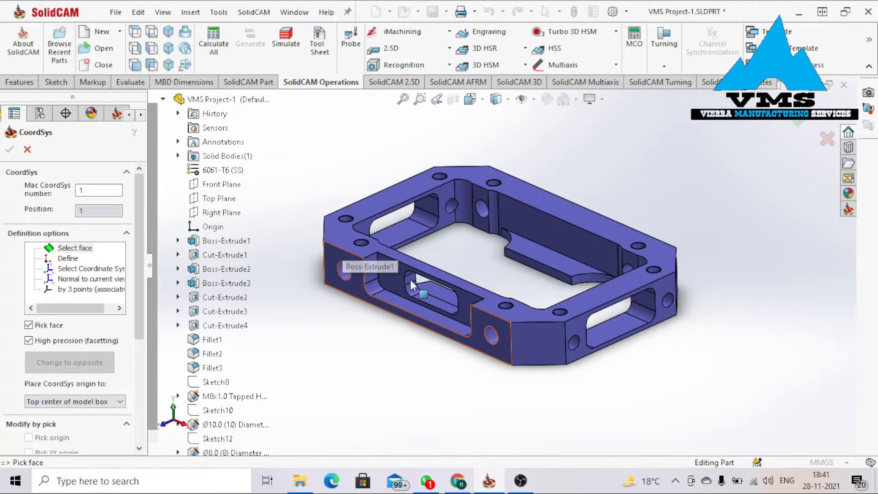
pyautogui.moveTo(478, 297); pyautogui.dragTo(476, 315, button='middle')
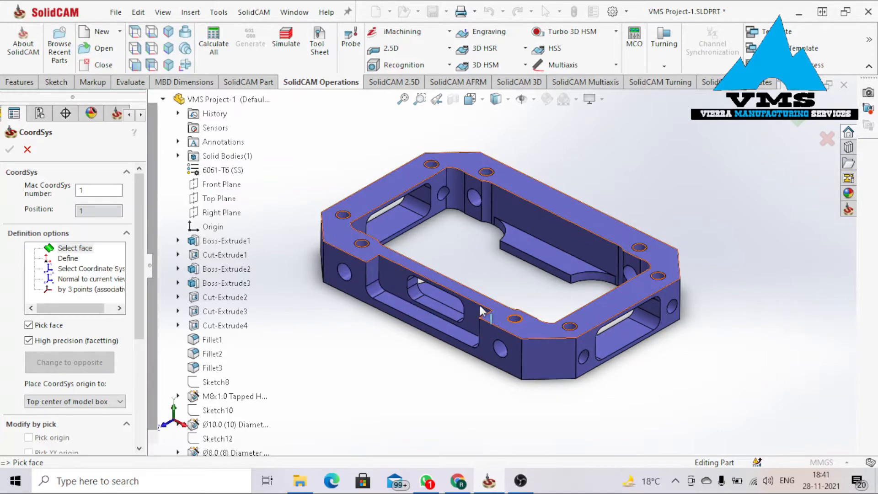
pyautogui.moveTo(499, 270); pyautogui.dragTo(492, 185, button='middle')
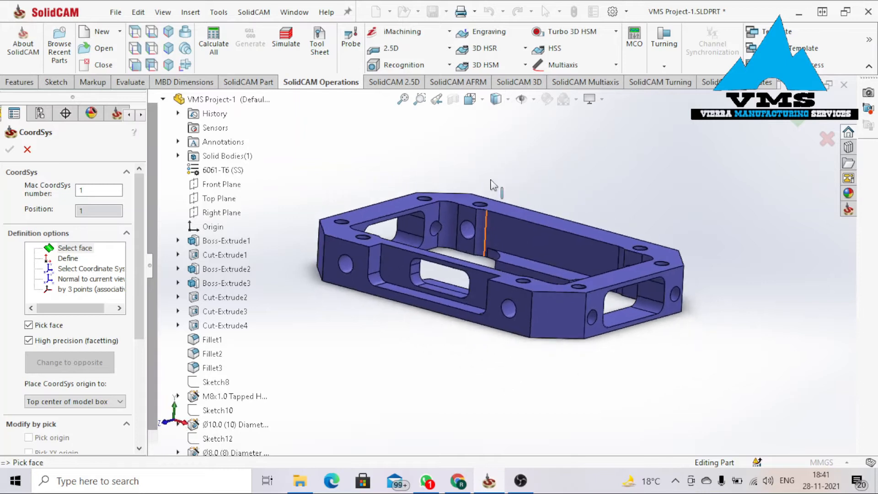
pyautogui.click(74, 249)
pyautogui.moveTo(454, 211); pyautogui.dragTo(447, 253, button='middle')
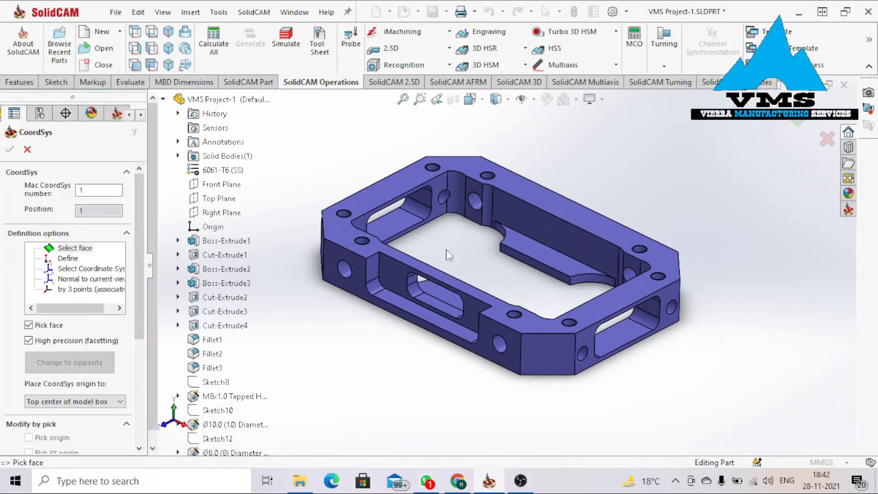
pyautogui.click(341, 230)
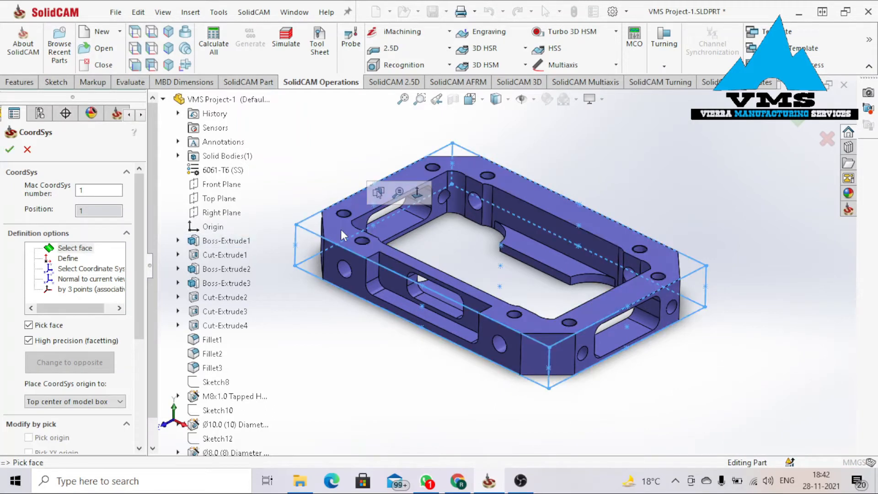
# Flip the coordinate system around Z four times in succession to try out its orientations.
pyautogui.moveTo(545, 253); pyautogui.dragTo(536, 271, button='middle')
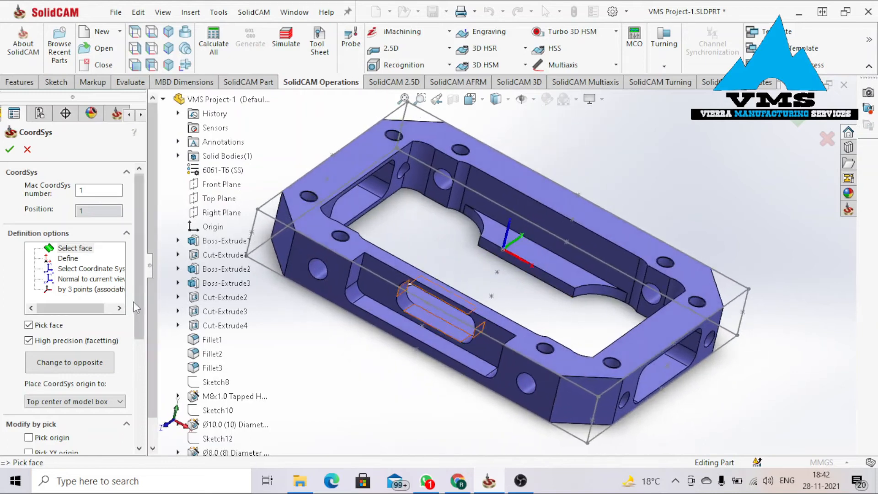
pyautogui.moveTo(138, 322); pyautogui.dragTo(143, 431)
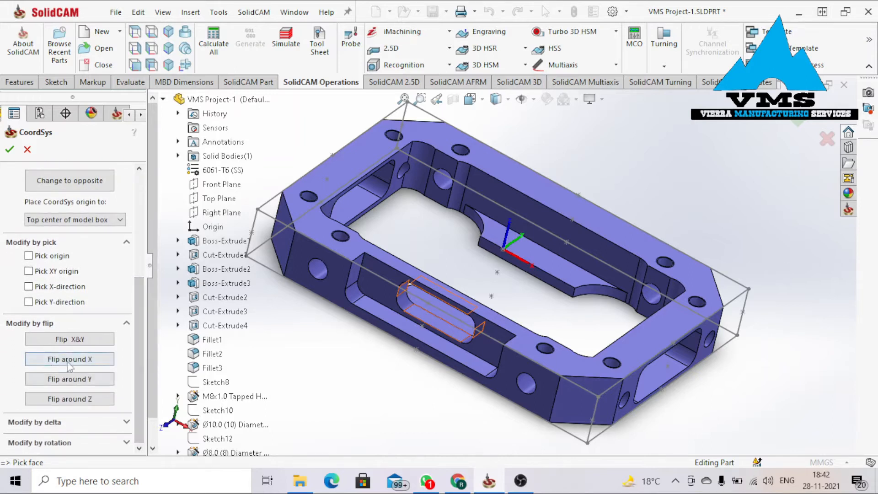
pyautogui.click(68, 402)
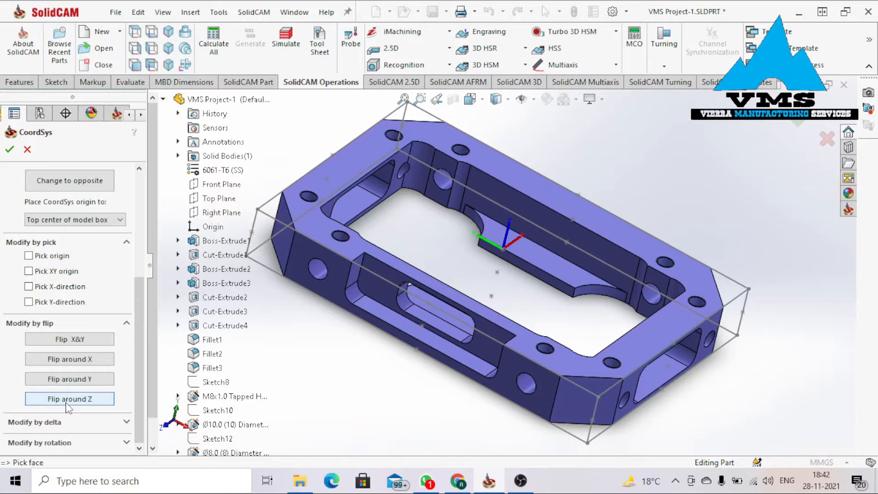
pyautogui.click(67, 403)
pyautogui.click(68, 402)
pyautogui.click(67, 402)
pyautogui.moveTo(446, 316); pyautogui.dragTo(524, 282, button='middle')
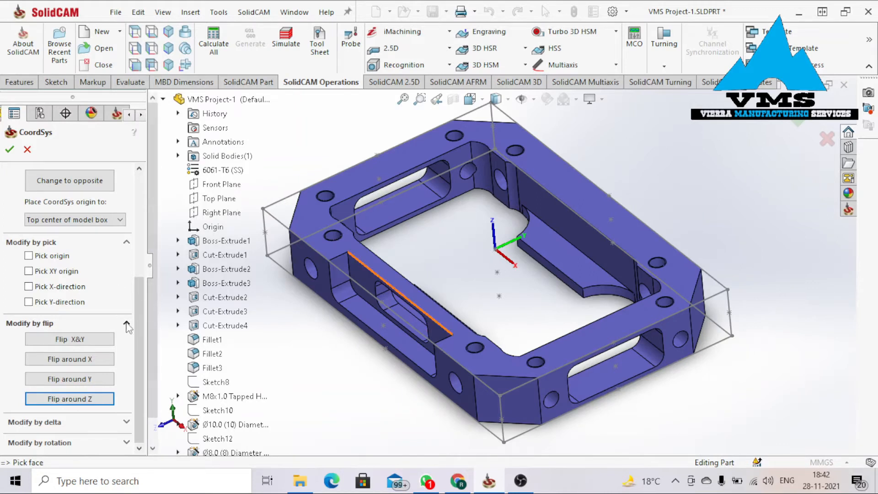
# Accept the coordinate system with its default planar and radial levels and finish the coordinate system definition.
pyautogui.moveTo(139, 326); pyautogui.dragTo(141, 221)
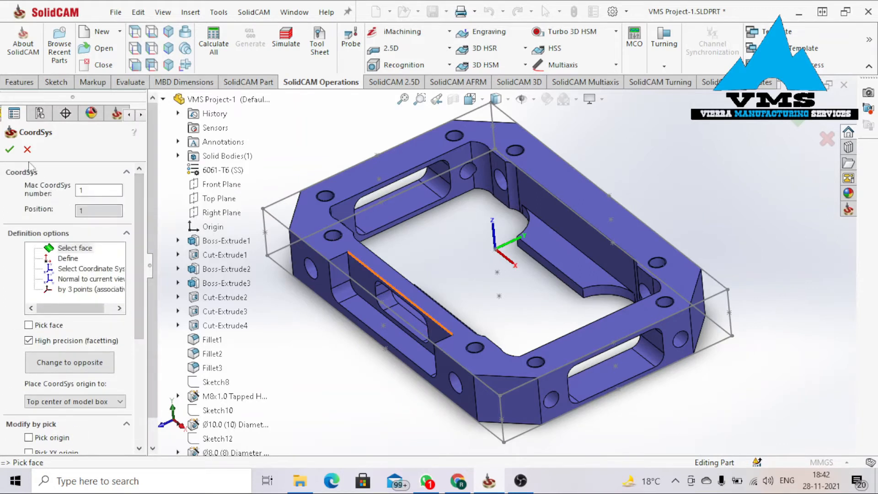
pyautogui.click(9, 147)
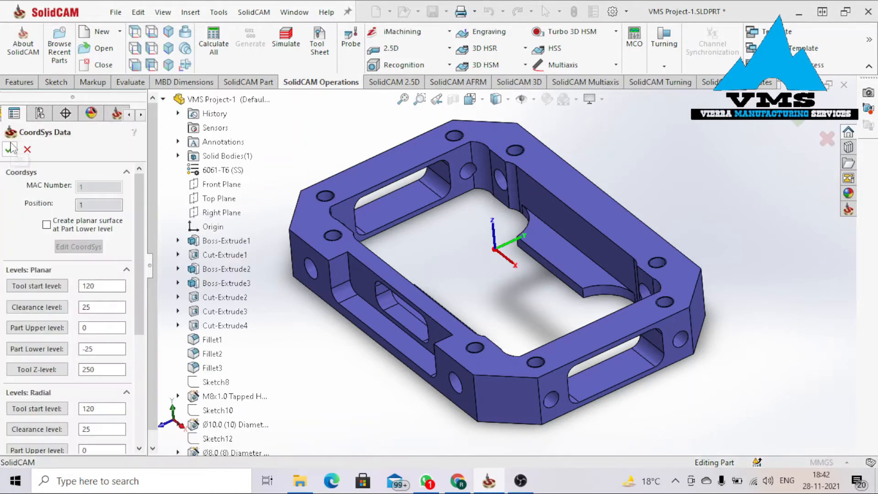
pyautogui.click(10, 145)
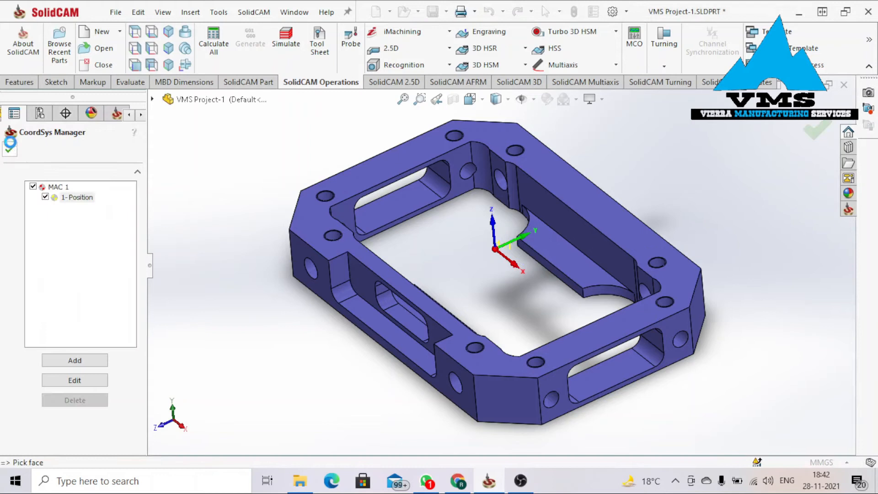
pyautogui.click(10, 149)
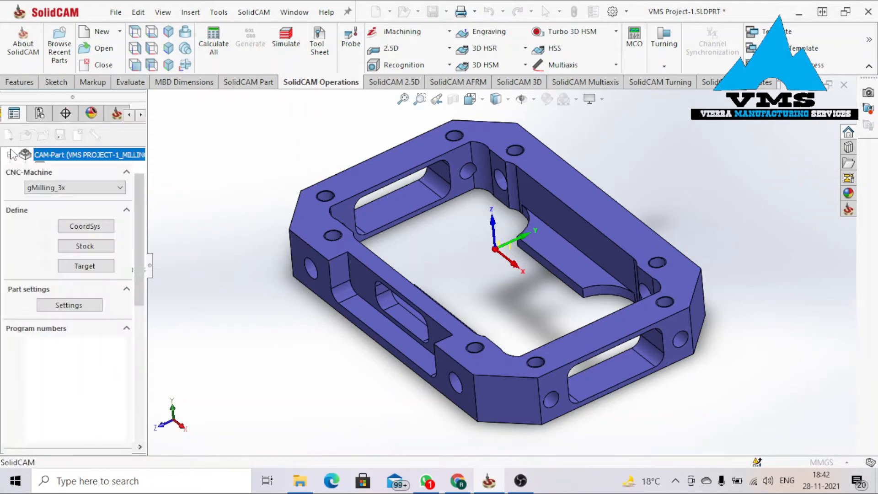
# Try defining the stock as a cylinder in absolute coordinates, with its dimensions taken from the model.
pyautogui.click(87, 247)
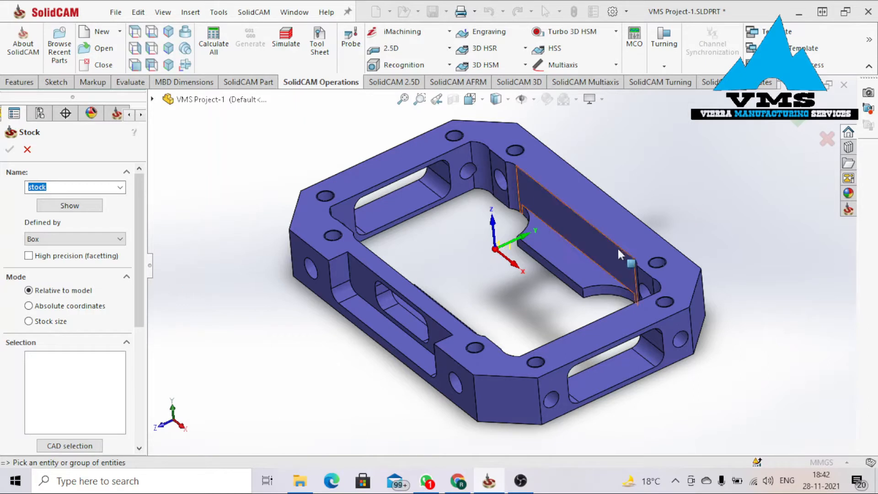
pyautogui.scroll(2, 503, 256)
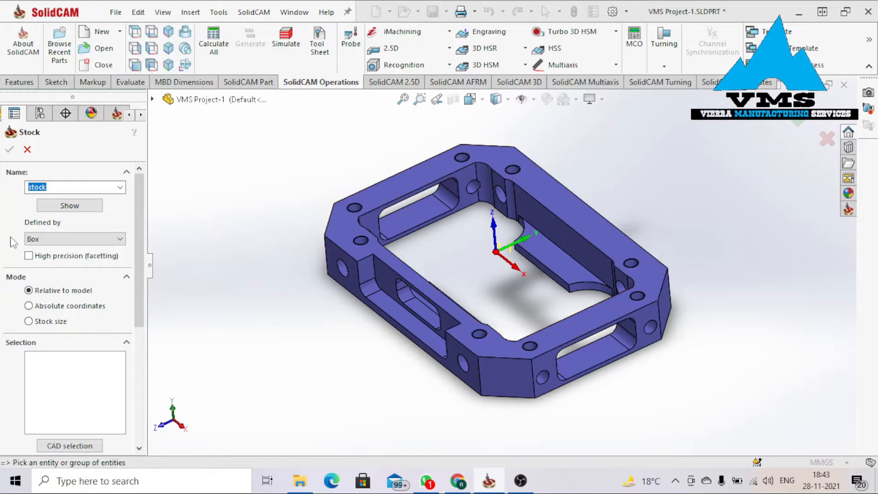
pyautogui.click(39, 236)
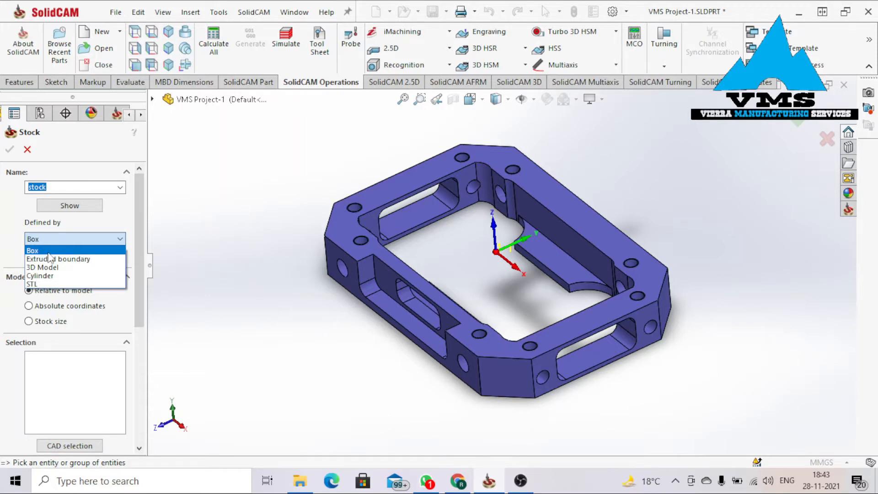
pyautogui.click(57, 276)
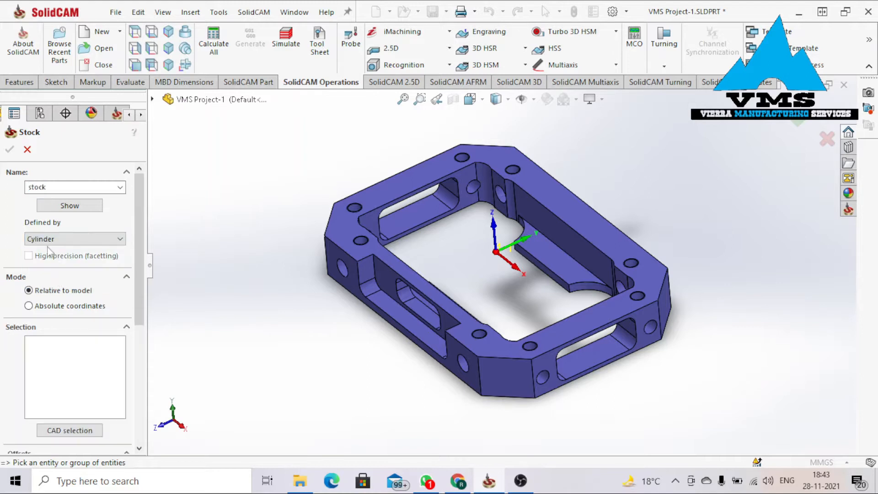
pyautogui.click(29, 306)
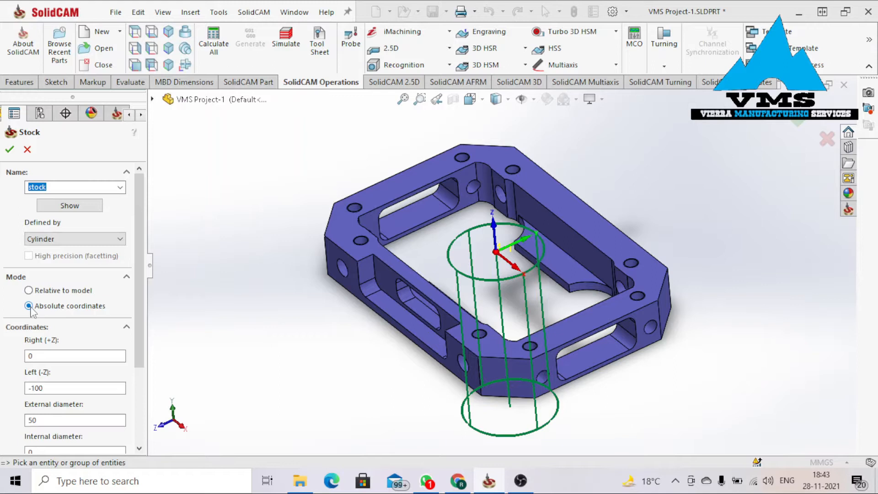
pyautogui.moveTo(140, 343); pyautogui.dragTo(140, 420)
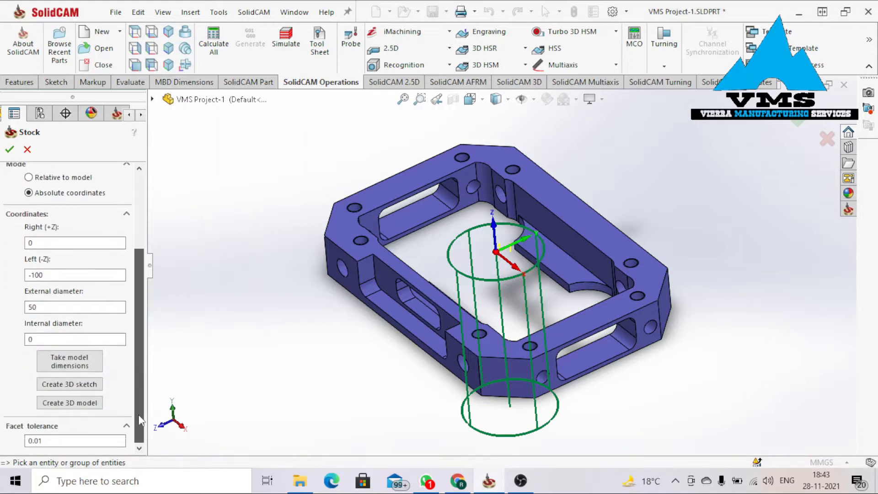
pyautogui.click(62, 364)
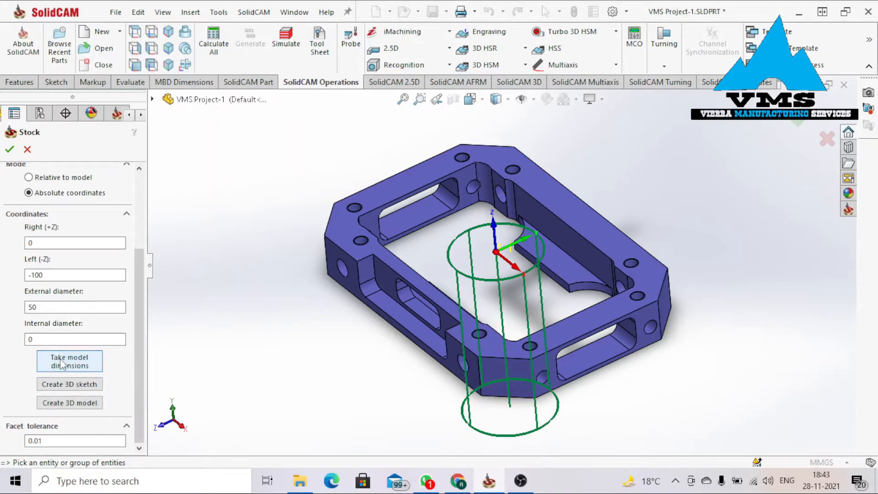
pyautogui.moveTo(475, 266); pyautogui.dragTo(373, 327, button='middle')
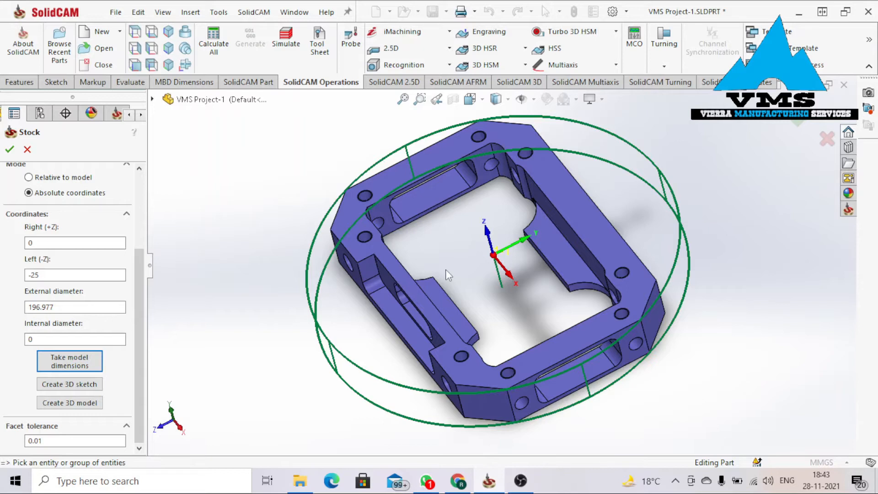
pyautogui.scroll(5, 452, 274)
pyautogui.moveTo(454, 295); pyautogui.dragTo(486, 273, button='middle')
pyautogui.scroll(-3, 485, 269)
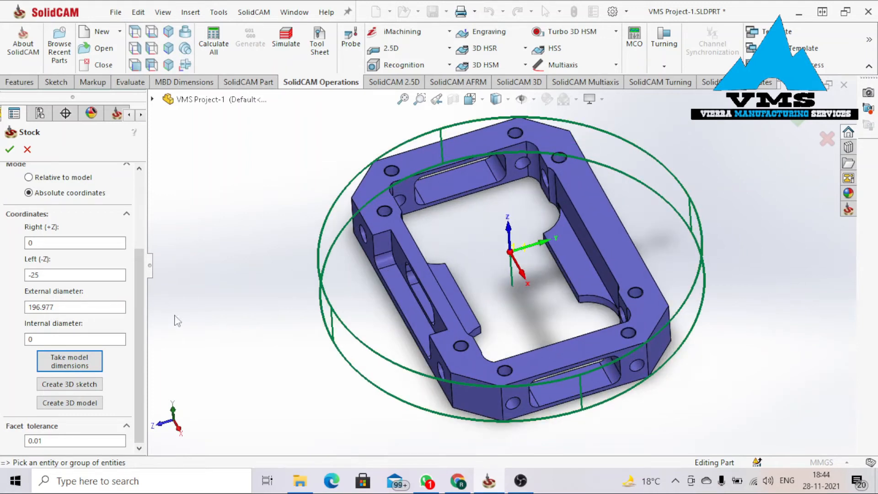
# Define the stock as a box in absolute coordinates, take its dimensions from the model, and accept it.
pyautogui.moveTo(139, 302); pyautogui.dragTo(154, 196)
pyautogui.click(93, 238)
pyautogui.click(80, 250)
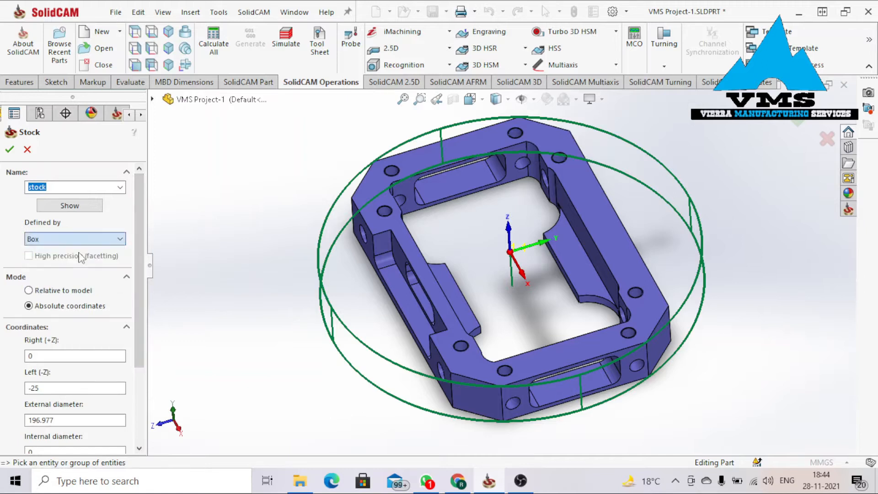
pyautogui.scroll(-1, 93, 298)
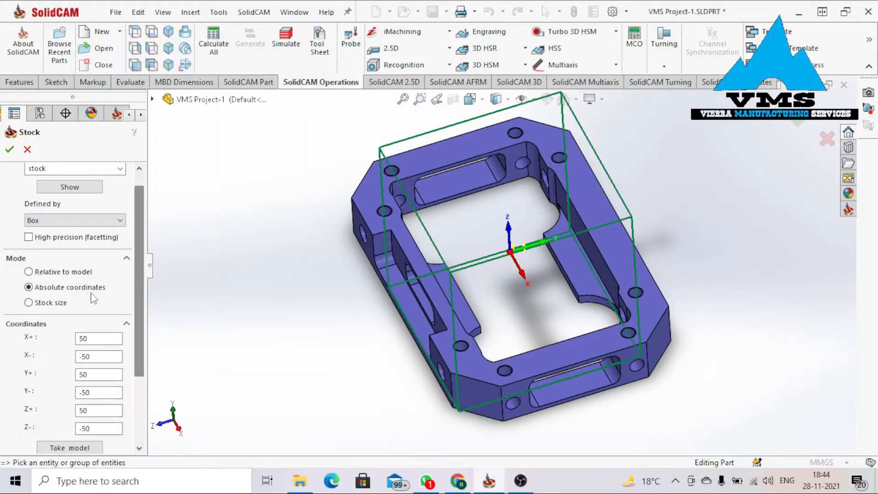
pyautogui.moveTo(138, 295); pyautogui.dragTo(70, 361)
pyautogui.click(70, 358)
pyautogui.moveTo(510, 258); pyautogui.dragTo(244, 305, button='middle')
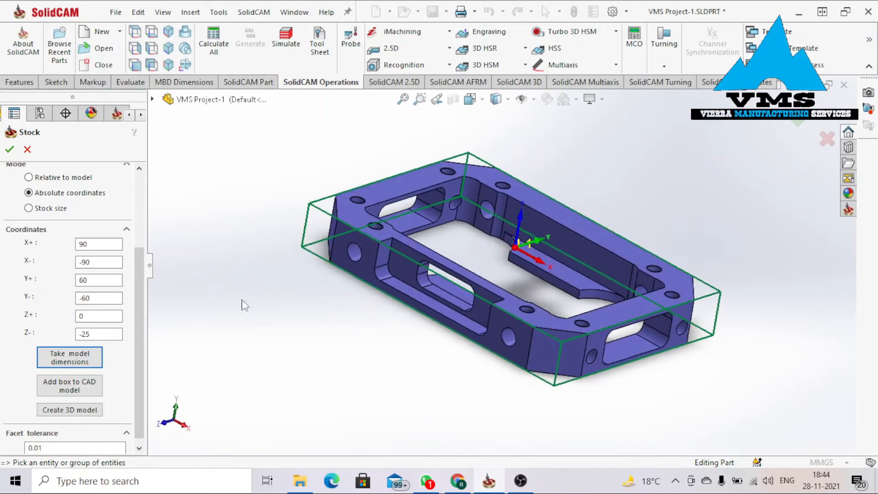
pyautogui.click(9, 149)
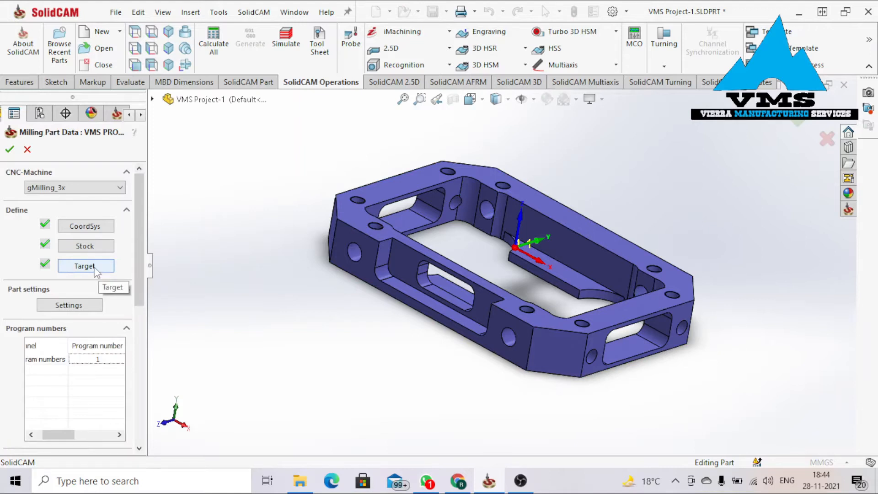
# Clear the automatic target selection, reselect the frame's solid body as the target, and accept it.
pyautogui.click(85, 265)
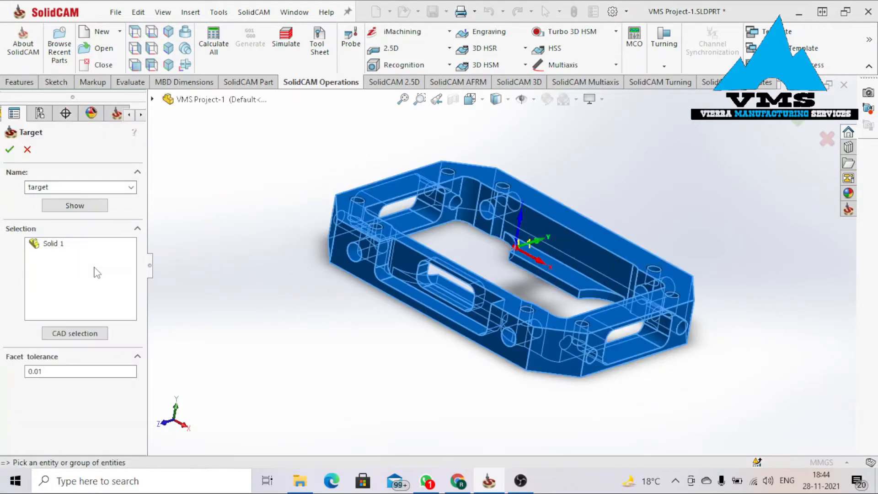
pyautogui.click(48, 247)
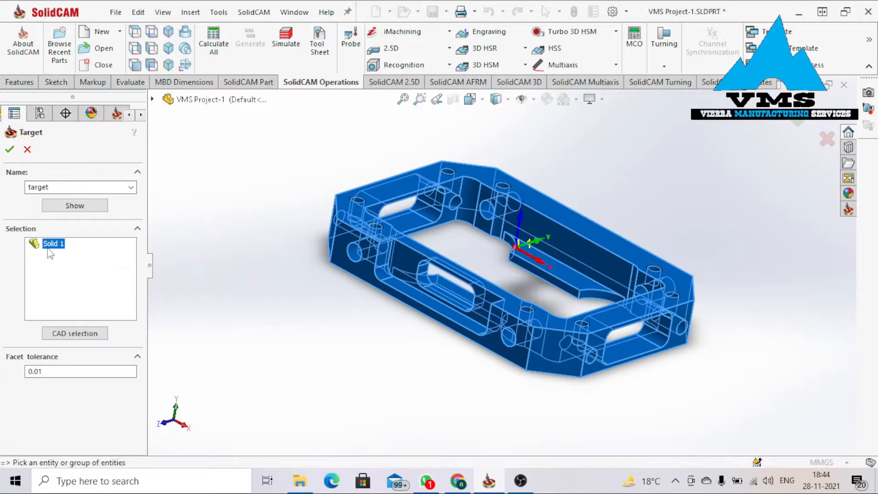
pyautogui.rightClick(50, 254)
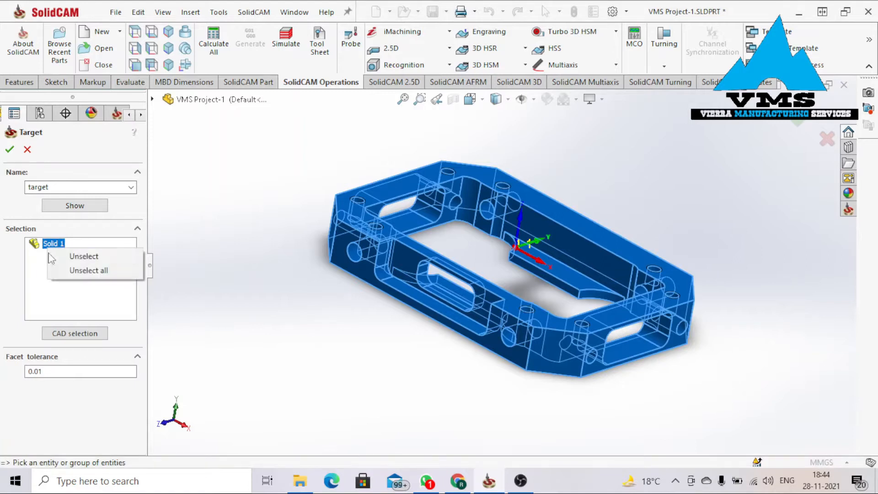
pyautogui.click(87, 267)
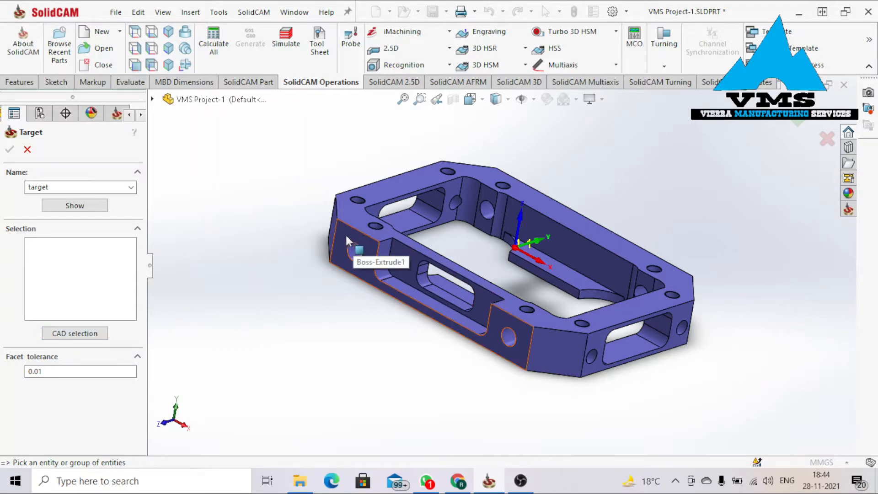
pyautogui.click(352, 213)
pyautogui.moveTo(355, 215); pyautogui.dragTo(259, 257, button='middle')
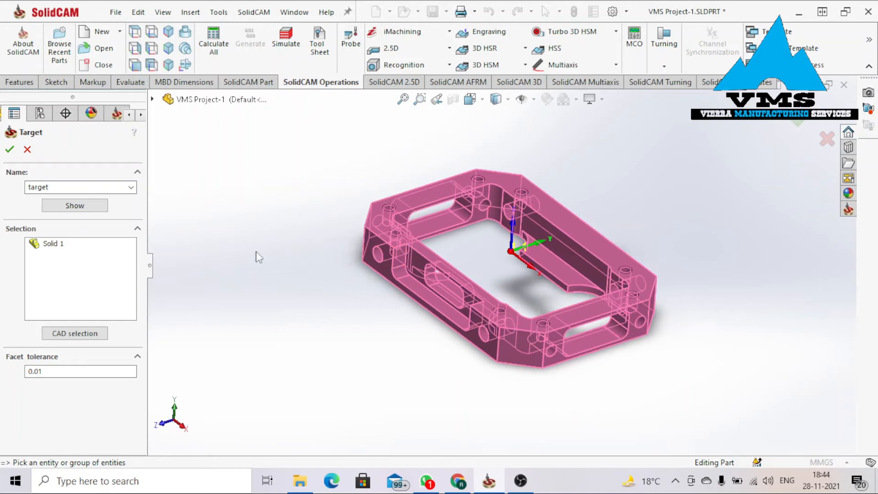
pyautogui.click(9, 149)
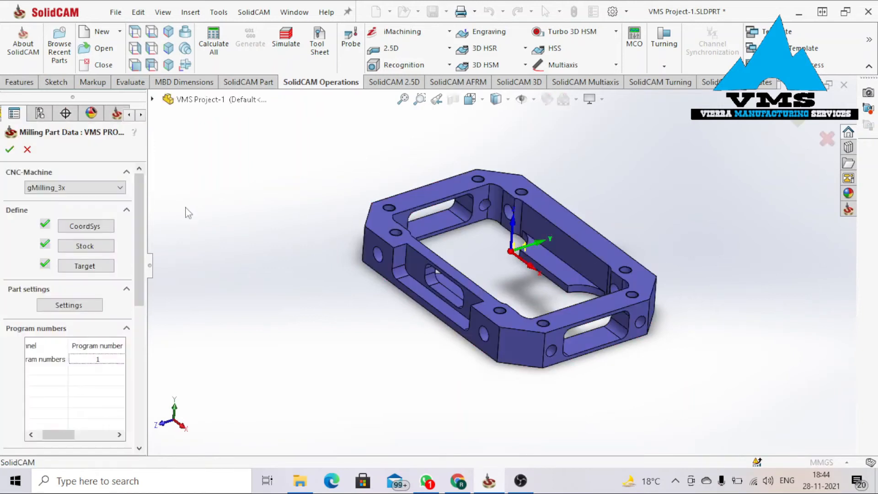
# Review the remaining milling part data, including the iMachining and machine options, and accept the part definition.
pyautogui.moveTo(139, 277); pyautogui.dragTo(153, 365)
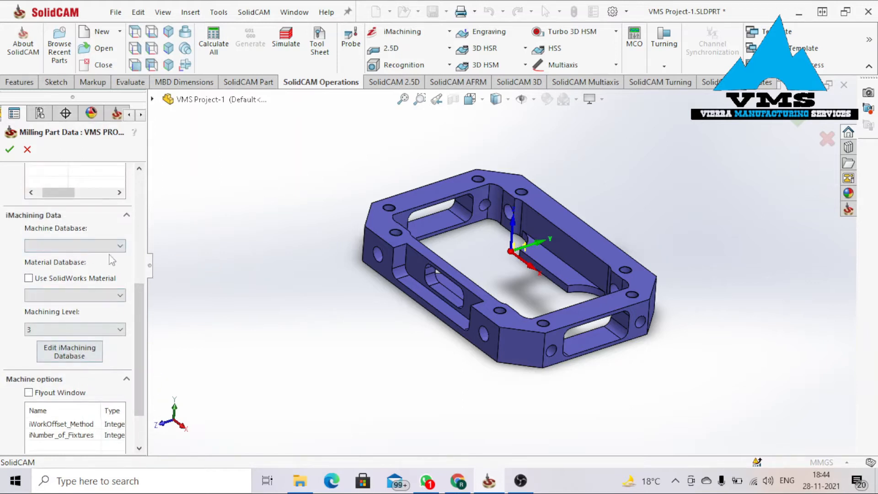
pyautogui.moveTo(136, 317); pyautogui.dragTo(173, 184)
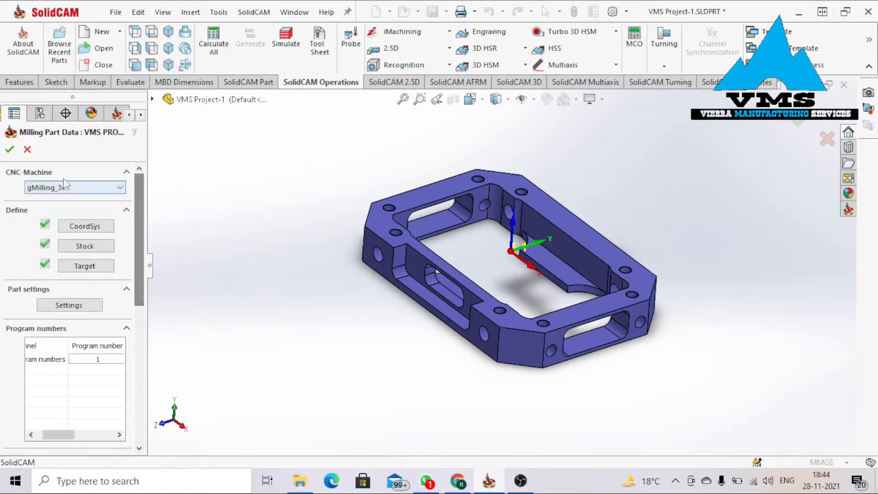
pyautogui.click(10, 149)
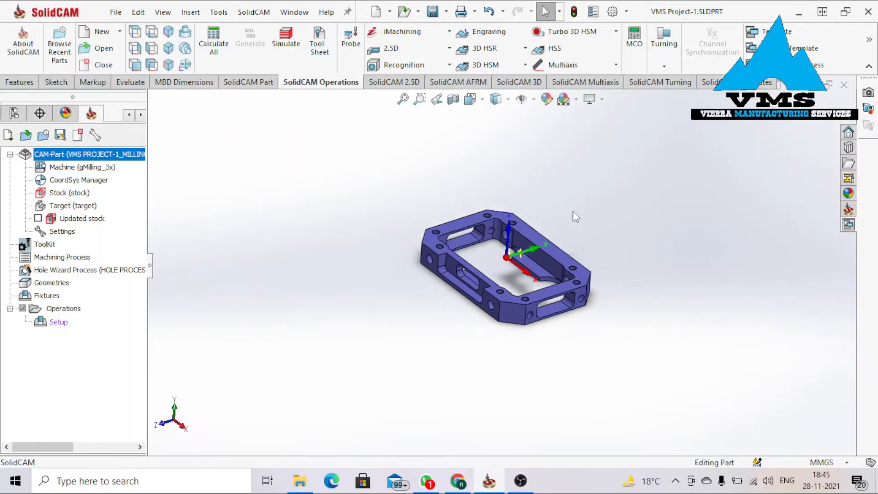
# Examine the frame's features and compare the available 2.5D, 3D and multiaxis machining operations.
pyautogui.scroll(-4, 567, 243)
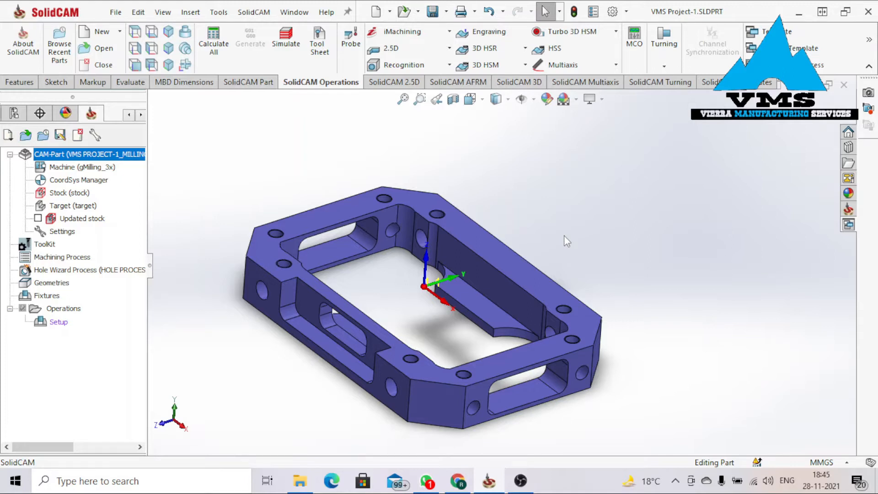
pyautogui.moveTo(416, 292); pyautogui.dragTo(462, 388, button='middle')
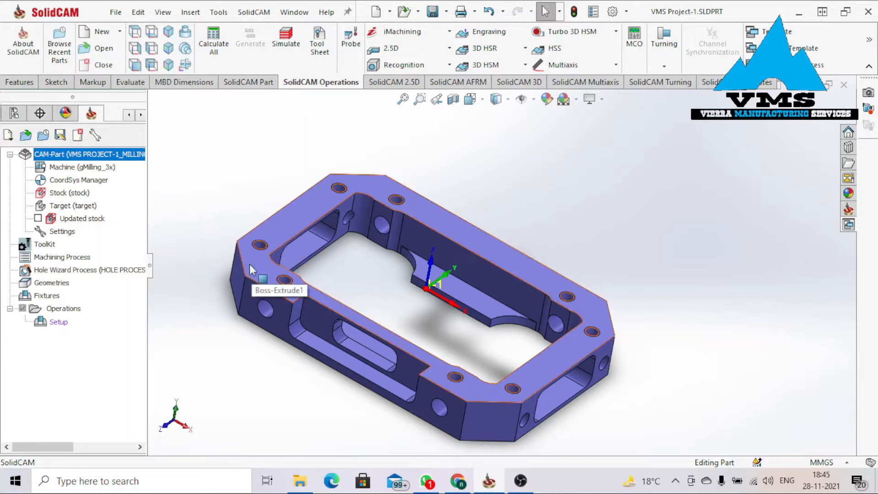
pyautogui.moveTo(251, 269); pyautogui.dragTo(258, 297, button='middle')
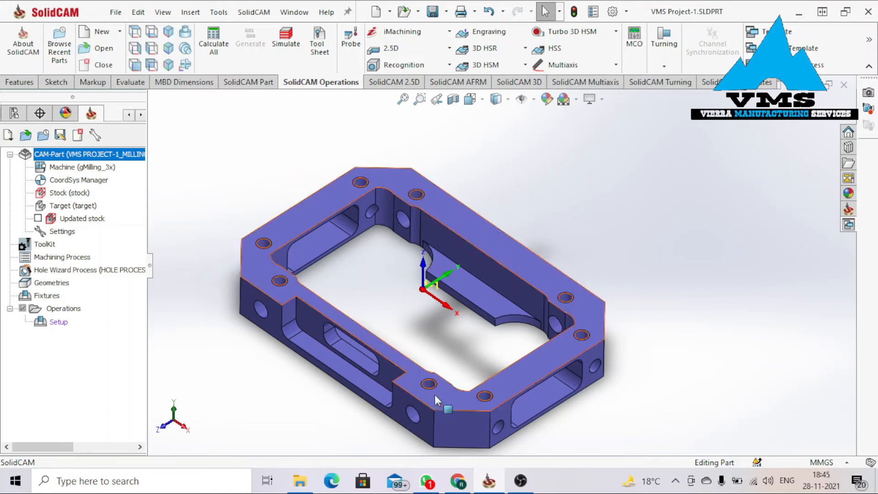
pyautogui.scroll(3, 434, 394)
pyautogui.scroll(-3, 438, 350)
pyautogui.scroll(-1, 567, 175)
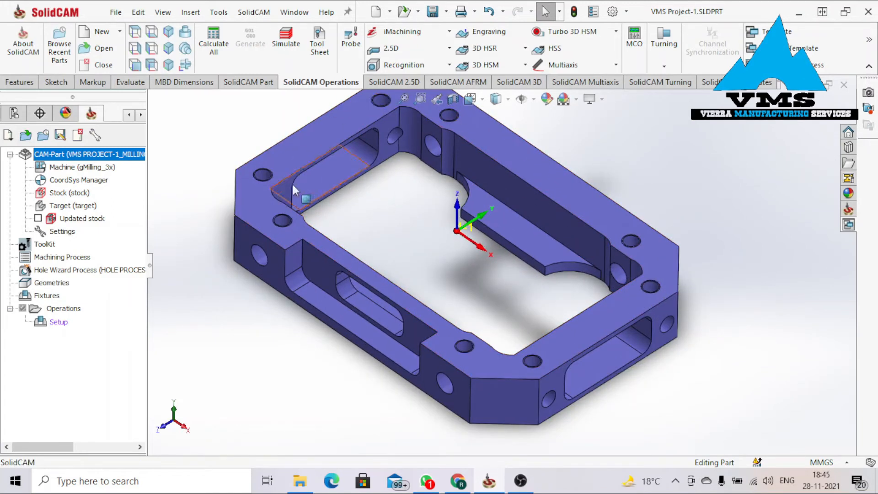
pyautogui.click(383, 83)
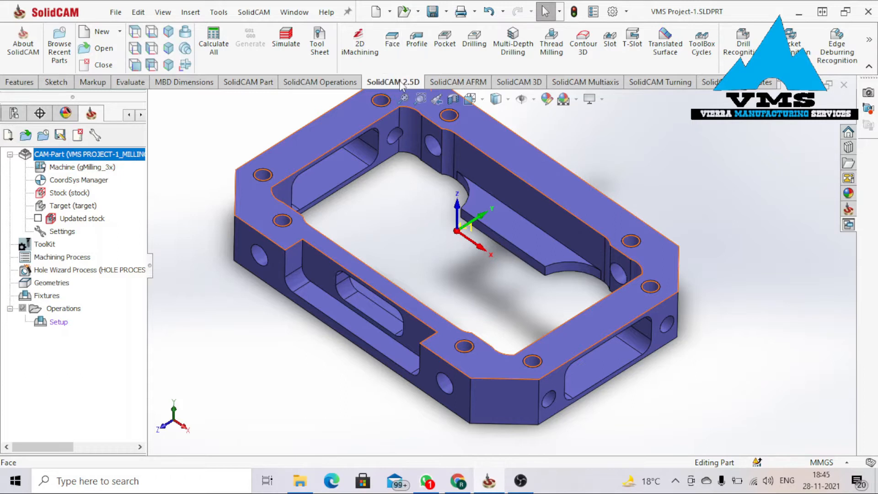
pyautogui.click(539, 87)
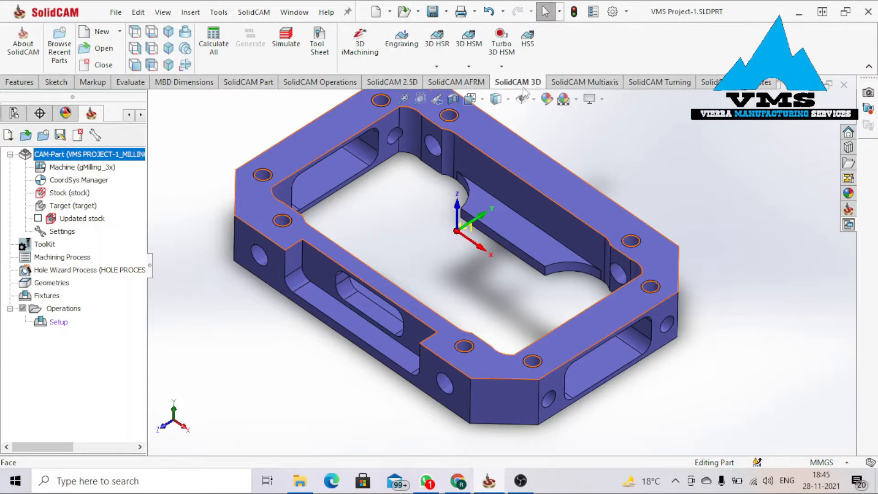
pyautogui.click(398, 88)
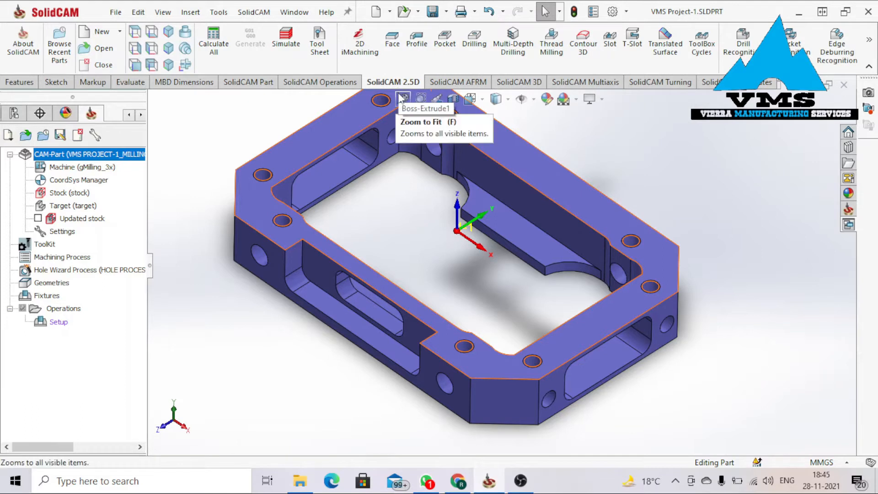
pyautogui.click(533, 87)
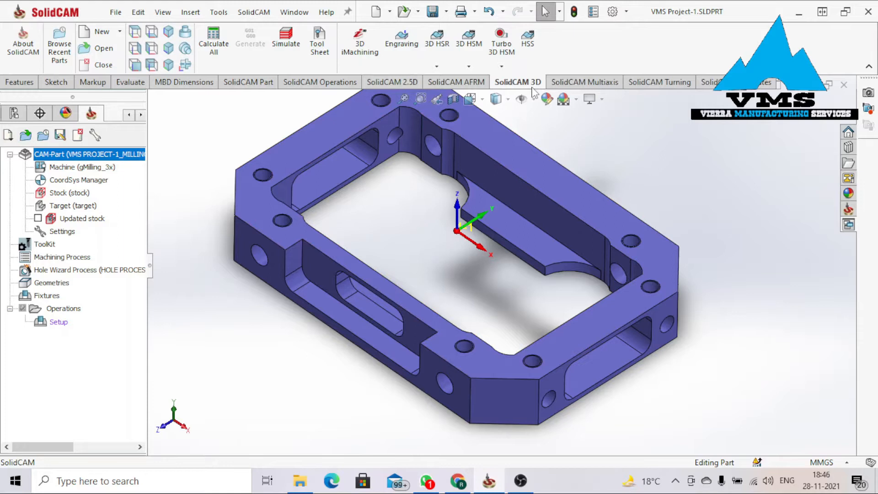
pyautogui.click(590, 87)
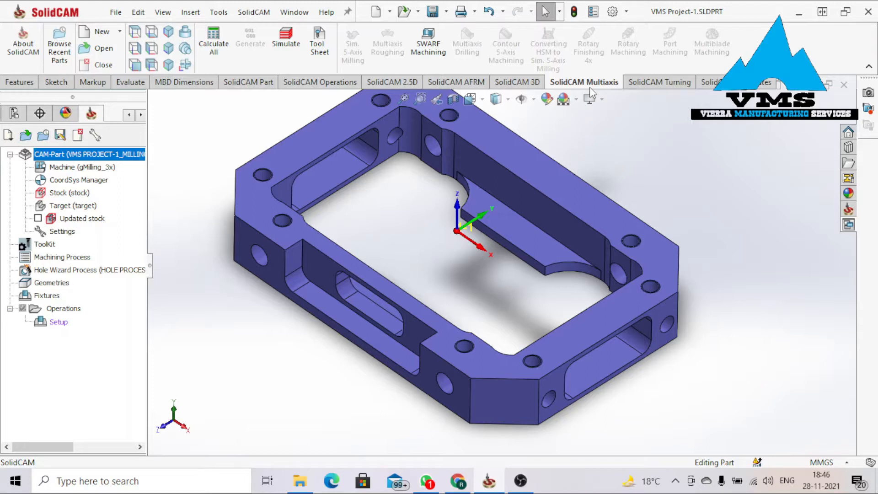
# Start a 2.5D face milling operation and add a new face mill as its tool.
pyautogui.click(389, 85)
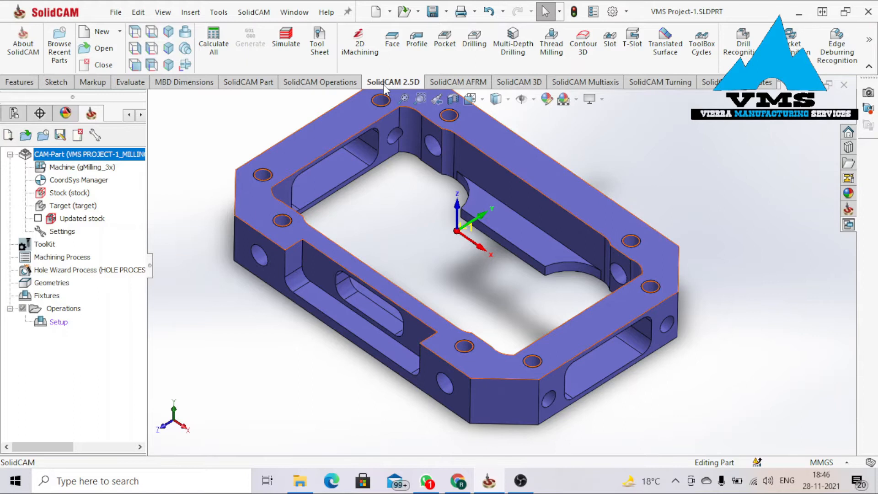
pyautogui.click(397, 41)
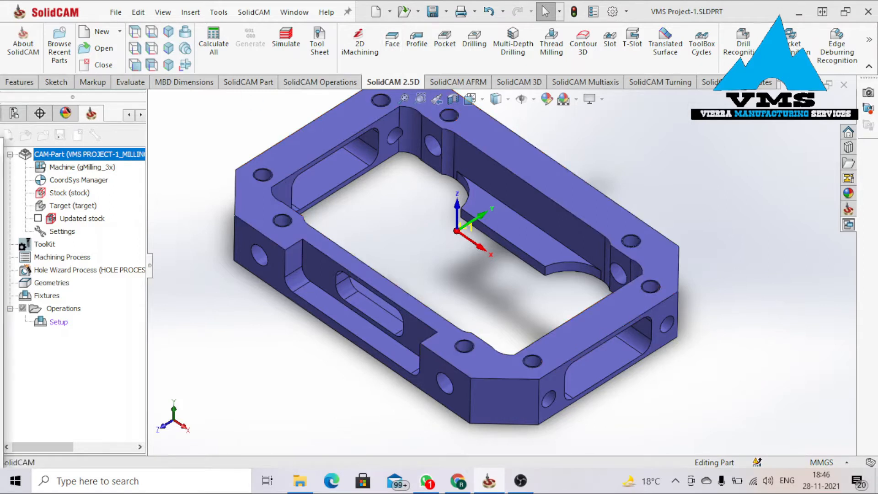
pyautogui.moveTo(455, 62); pyautogui.dragTo(459, 61)
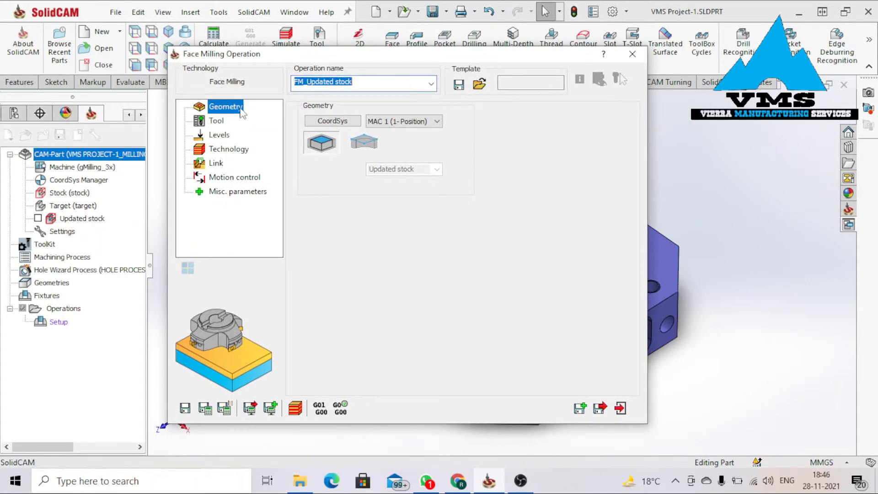
pyautogui.click(217, 121)
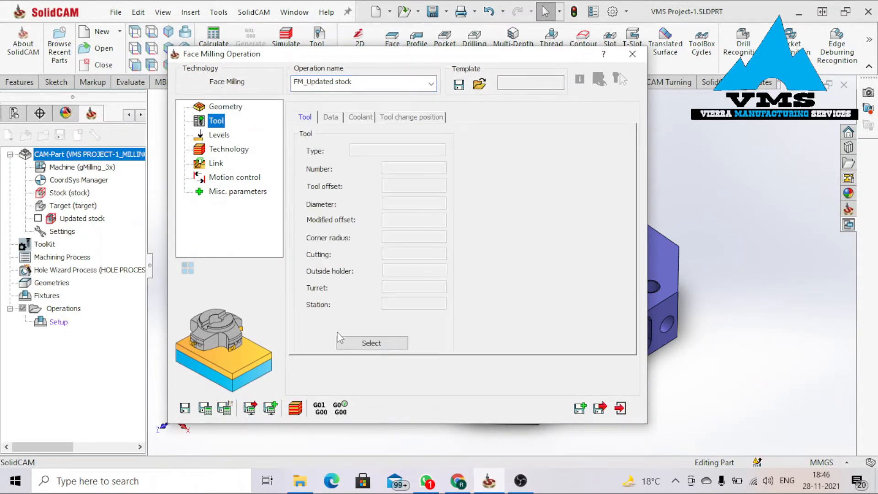
pyautogui.click(352, 342)
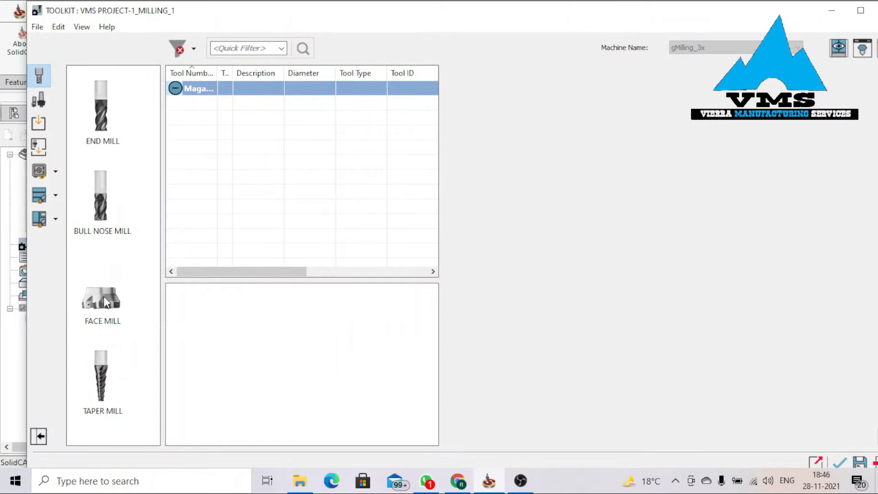
pyautogui.doubleClick(103, 297)
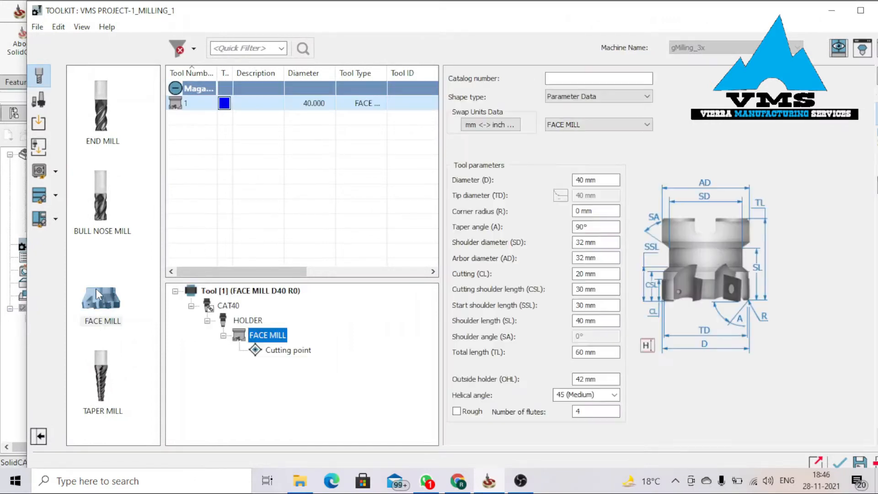
# Review the ToolKit's general settings and close them without saving changes.
pyautogui.click(59, 28)
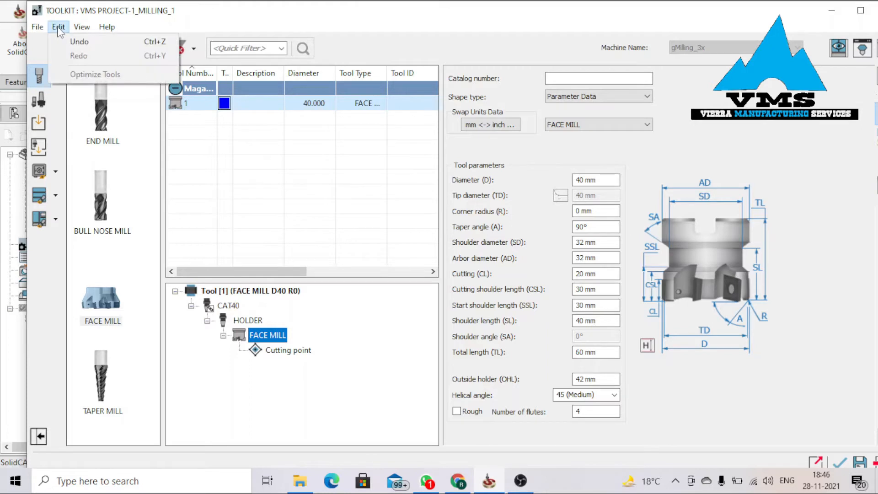
pyautogui.moveTo(83, 29)
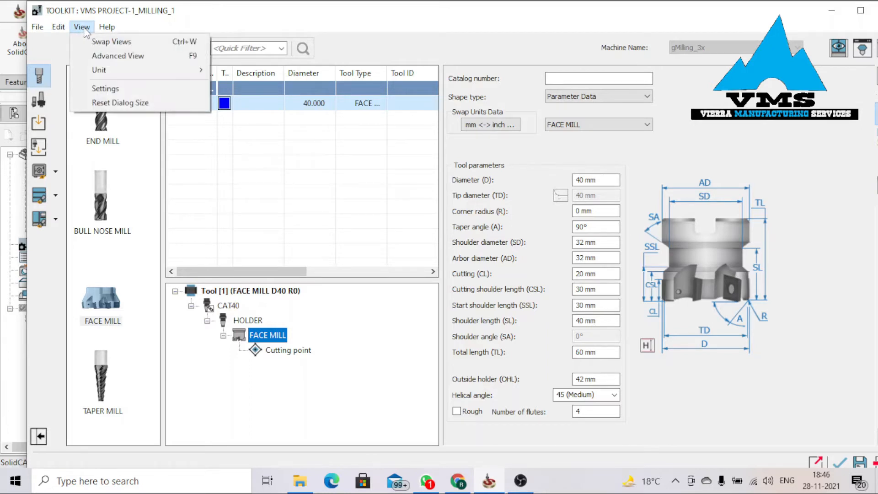
pyautogui.click(104, 88)
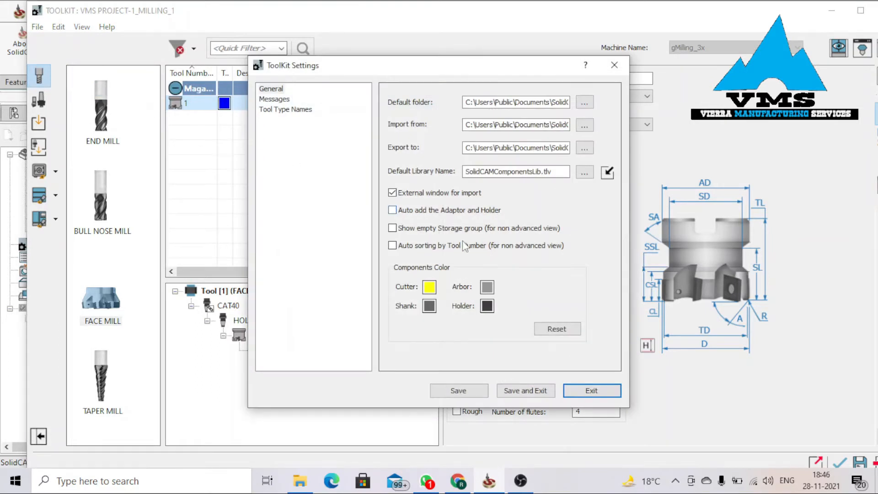
pyautogui.click(580, 394)
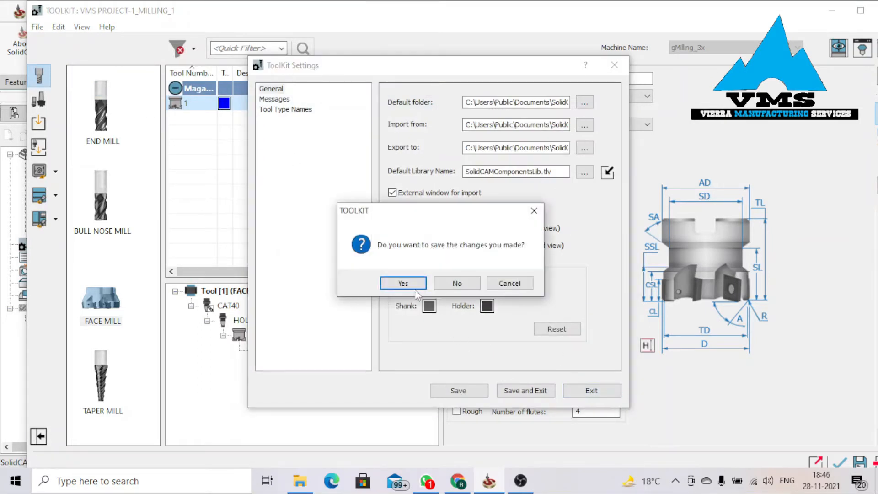
pyautogui.click(455, 284)
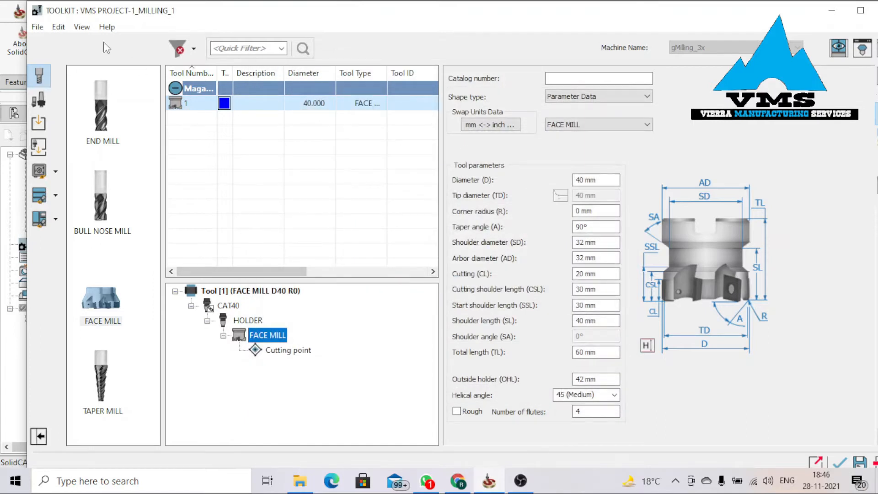
pyautogui.click(58, 26)
pyautogui.click(82, 28)
pyautogui.click(79, 30)
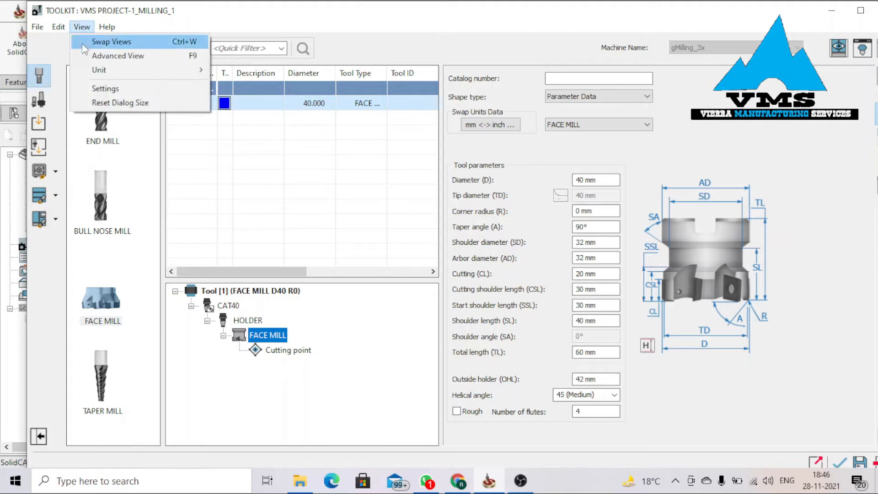
pyautogui.click(107, 89)
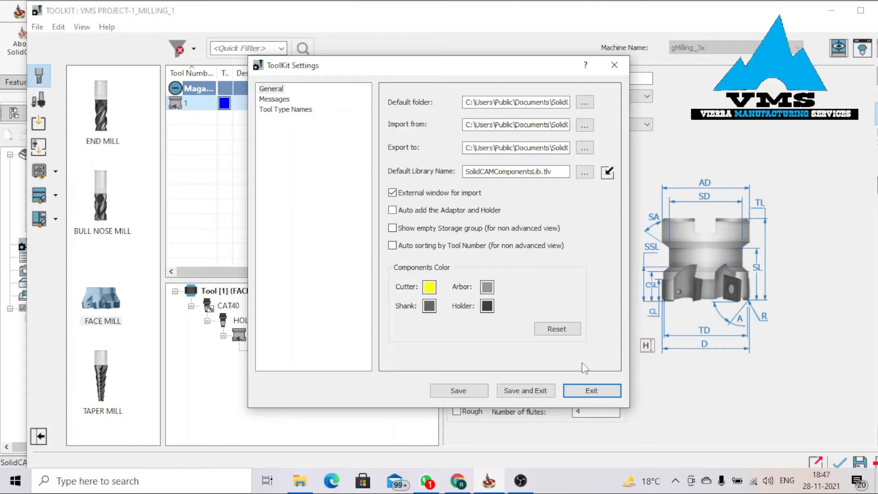
pyautogui.click(591, 390)
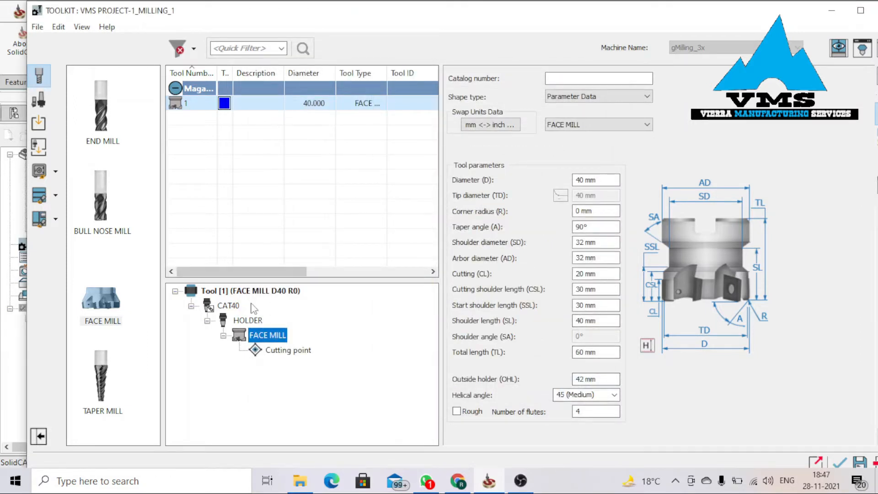
# Switch the face mill's units to inches and set its diameter to 2 in.
pyautogui.click(487, 130)
pyautogui.click(514, 136)
pyautogui.click(615, 180)
pyautogui.write('2')
pyautogui.click(602, 224)
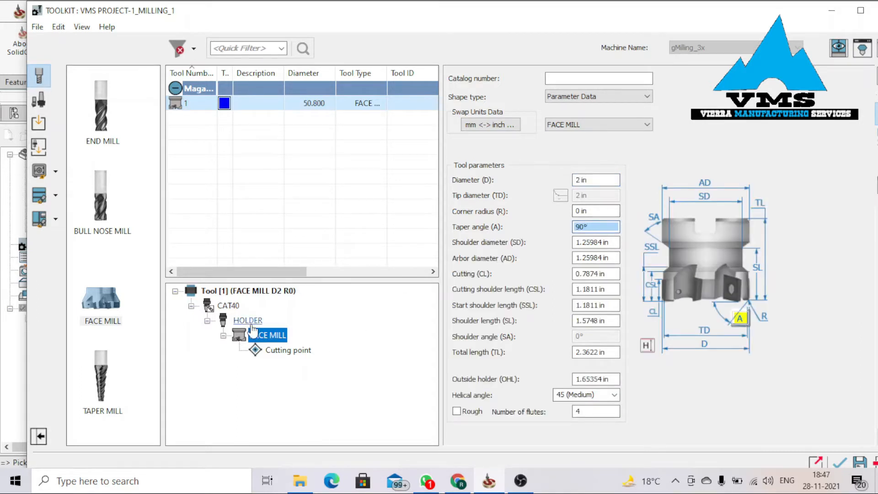
# Set the face mill's total length to 5 in and accept the tool for the operation.
pyautogui.click(587, 178)
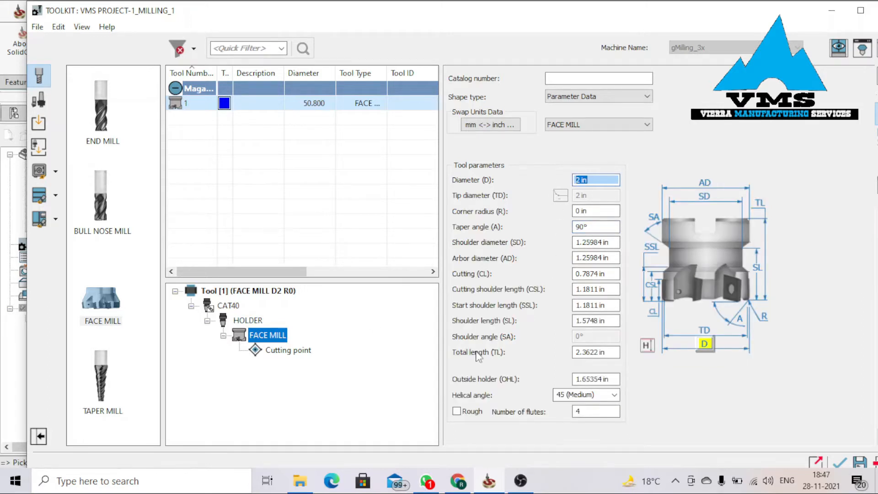
pyautogui.click(616, 352)
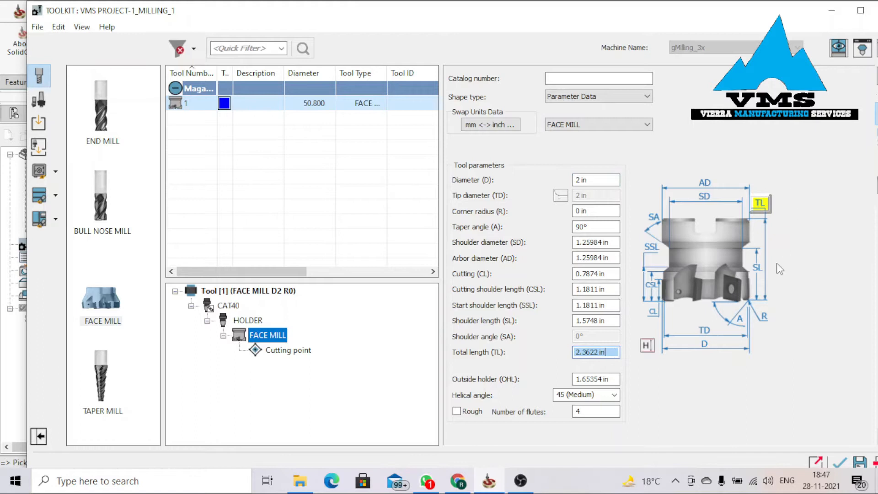
pyautogui.write('5')
pyautogui.press('Return')
pyautogui.click(602, 321)
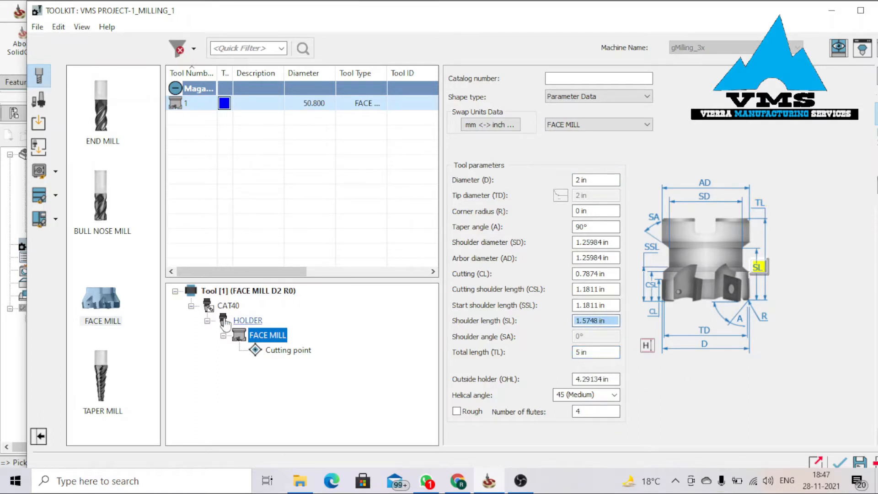
pyautogui.click(249, 320)
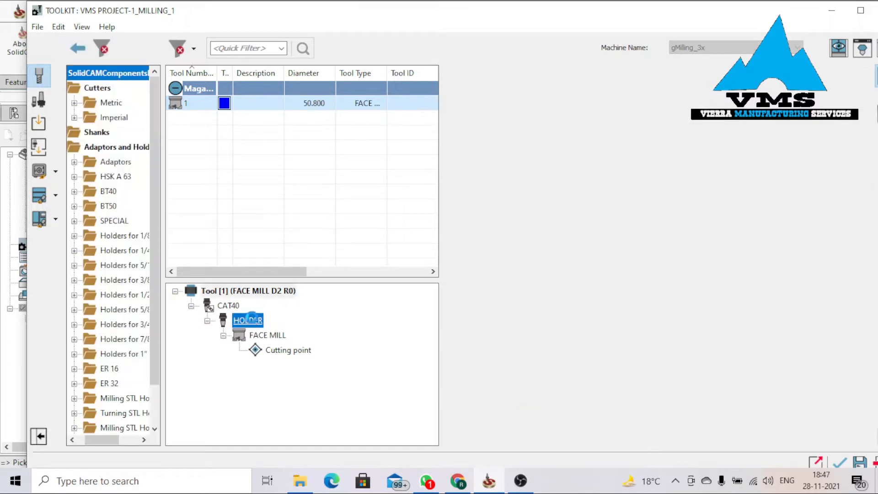
pyautogui.click(841, 463)
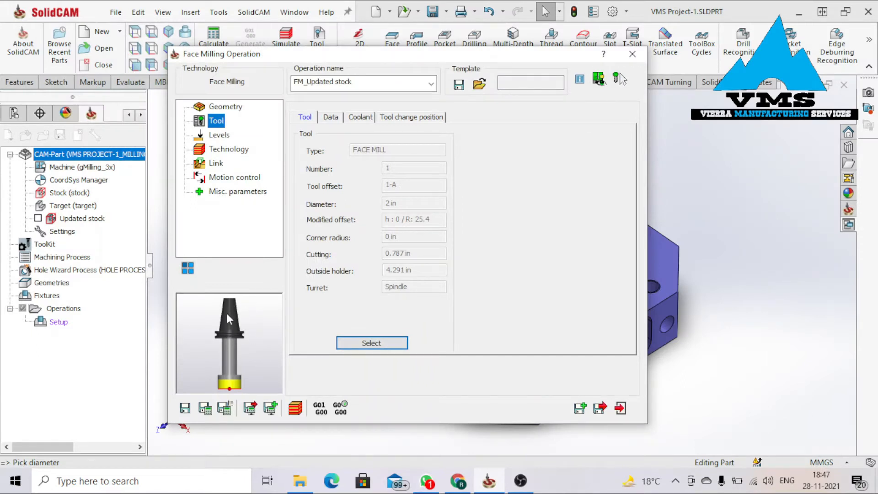
# Reopen the face mill's tool data, browse the Milling STL Holders - mm in the default component library, and return to the operation.
pyautogui.click(372, 340)
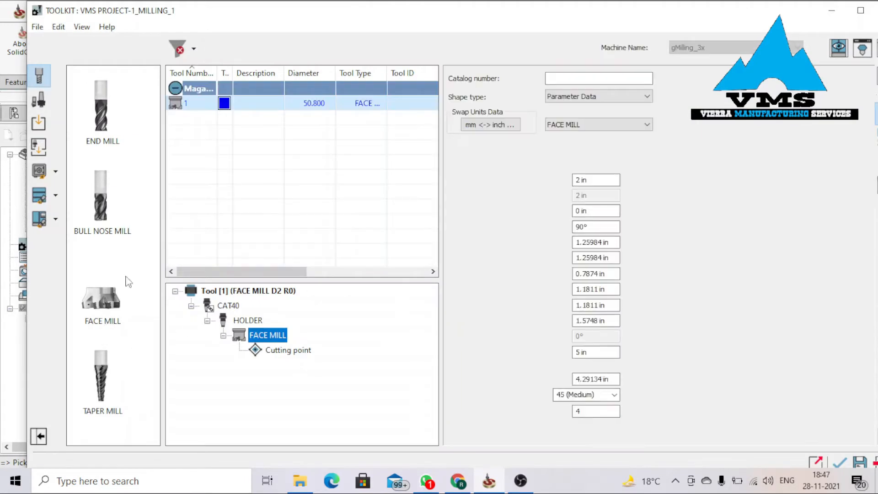
pyautogui.rightClick(248, 320)
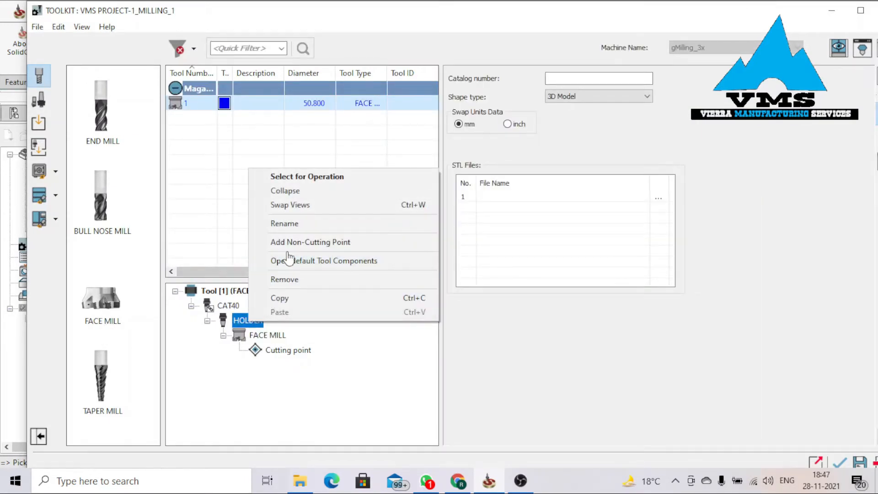
pyautogui.click(334, 271)
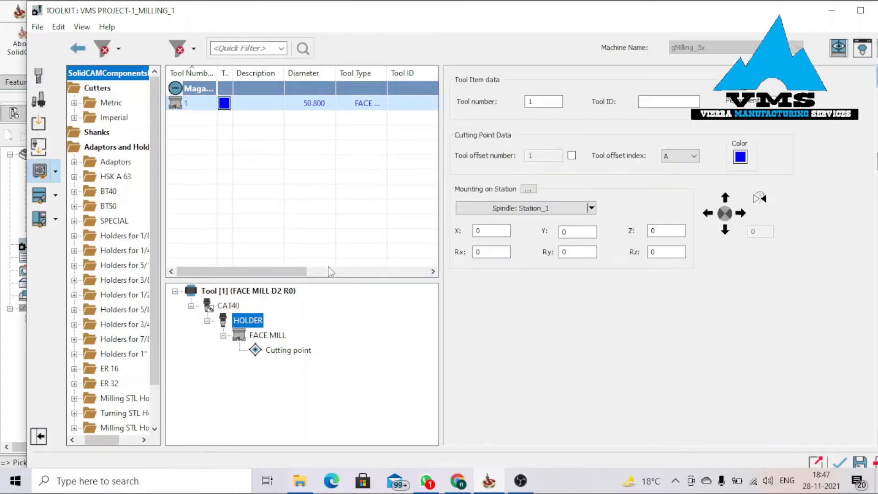
pyautogui.moveTo(156, 263); pyautogui.dragTo(156, 314)
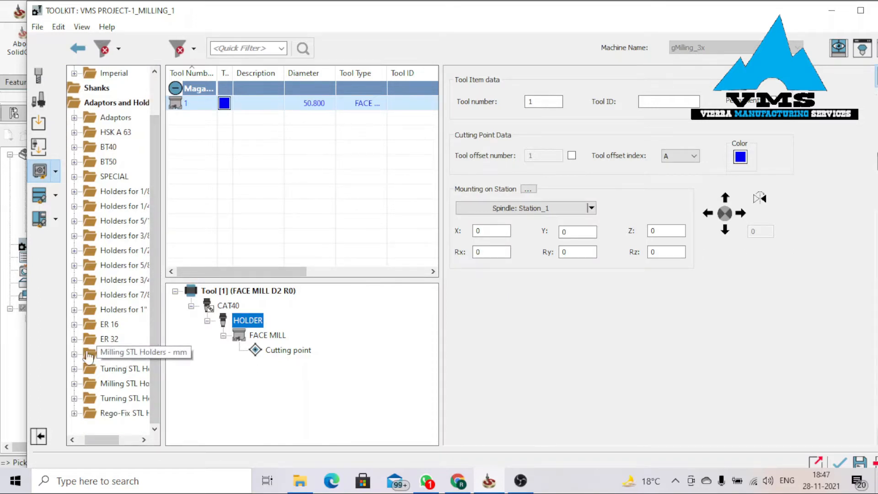
pyautogui.click(74, 354)
pyautogui.click(132, 279)
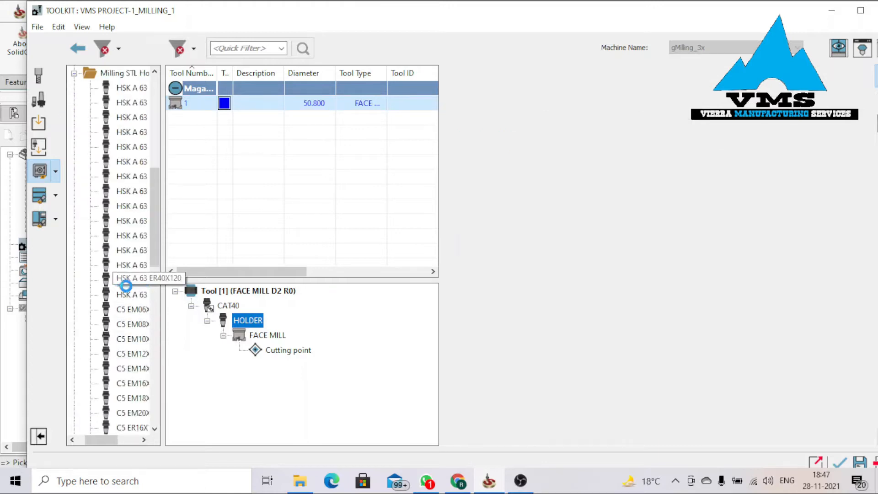
pyautogui.click(841, 459)
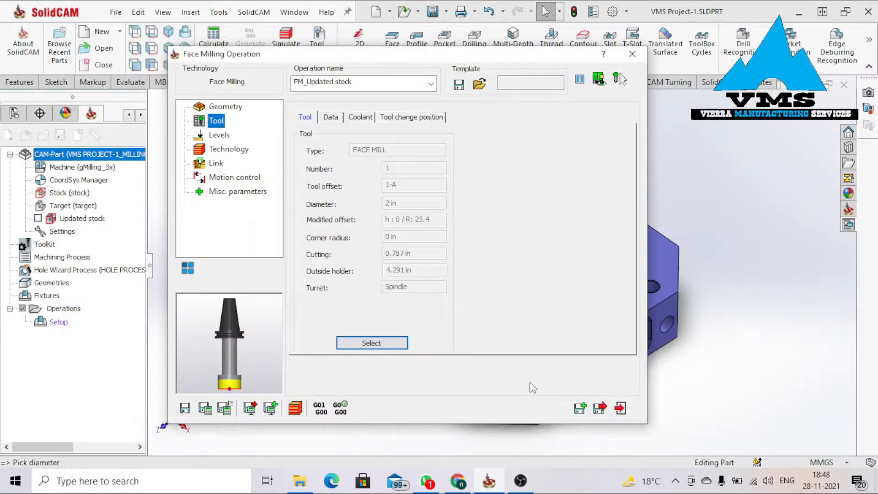
# Enable the Mist, Through tool: Pressure, Active air and Min.Quantity Lubrication turret coolants, checking the feed and spin data and tool change position as well.
pyautogui.click(331, 118)
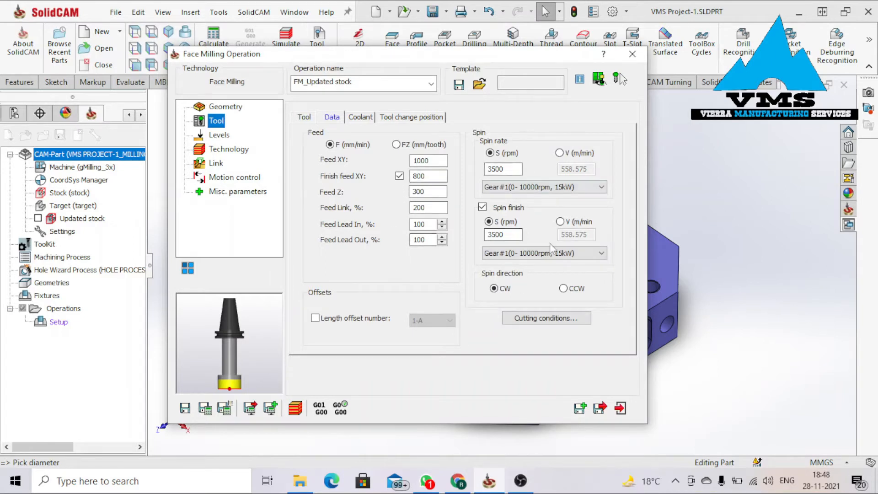
pyautogui.click(361, 118)
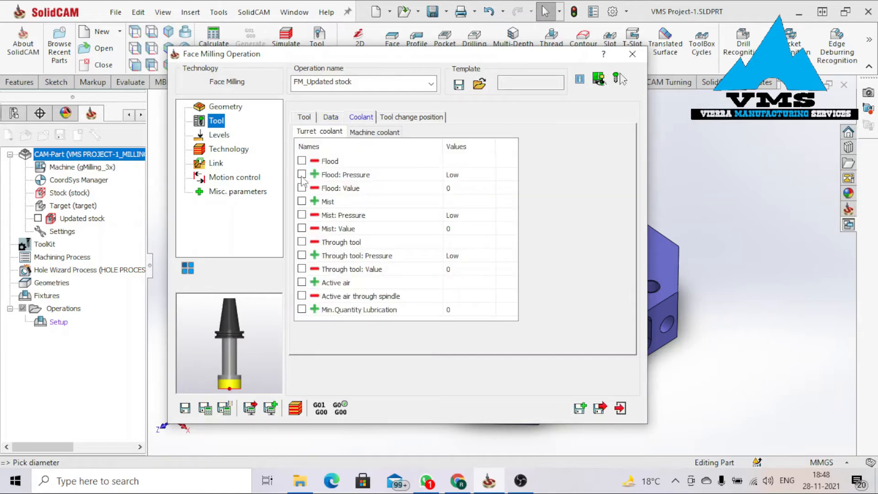
pyautogui.click(301, 202)
pyautogui.click(302, 255)
pyautogui.click(301, 282)
pyautogui.click(301, 309)
pyautogui.click(406, 116)
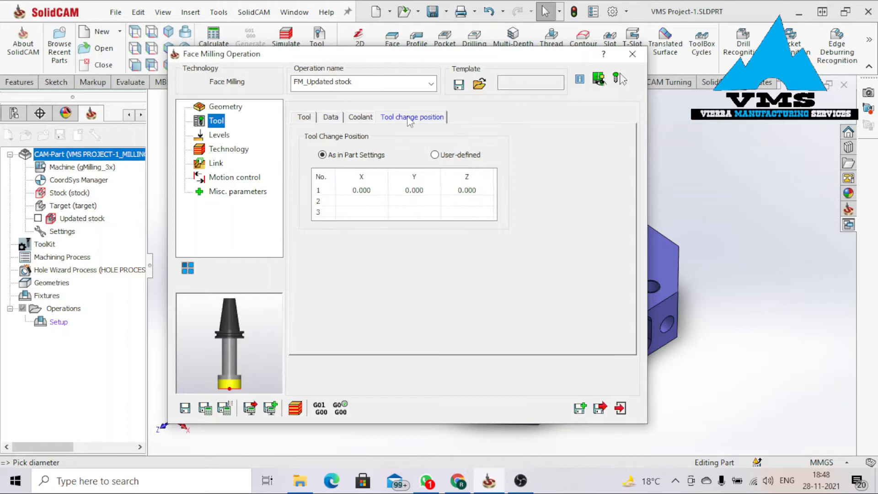
pyautogui.click(312, 118)
# Pick the milling upper level on the frame's top face and set the face depth to 0.001.
pyautogui.click(220, 136)
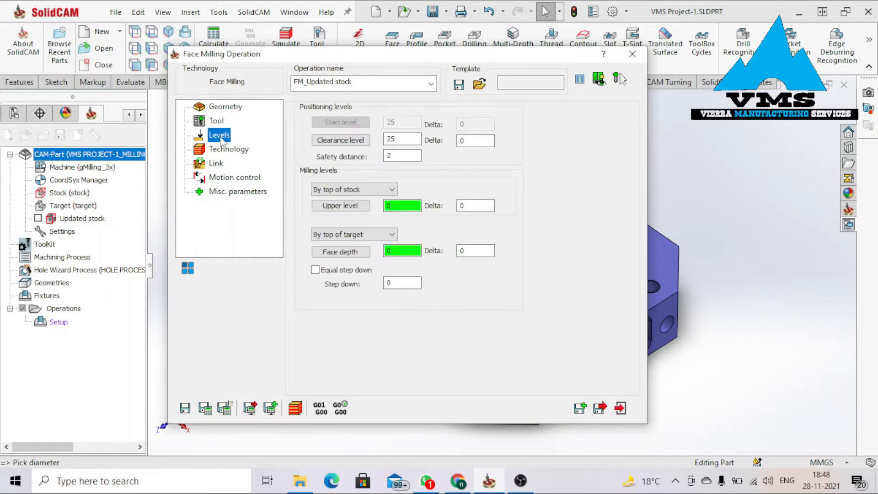
pyautogui.click(353, 210)
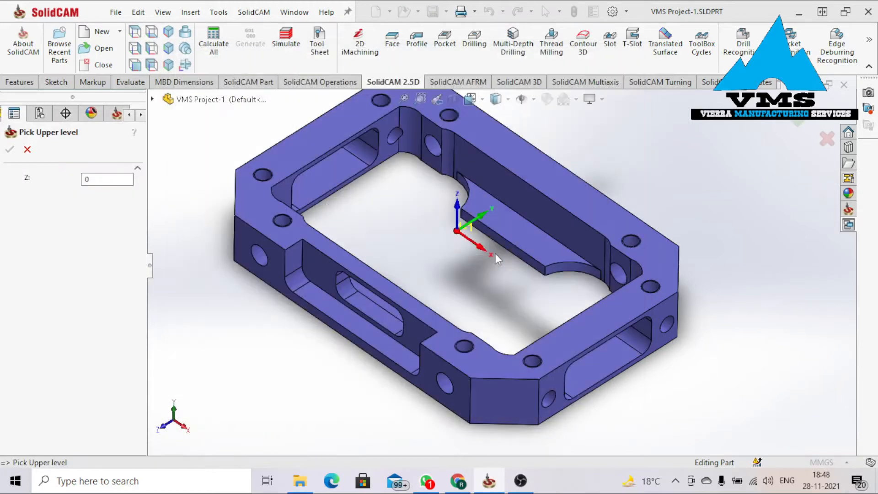
pyautogui.moveTo(341, 219); pyautogui.dragTo(346, 223, button='middle')
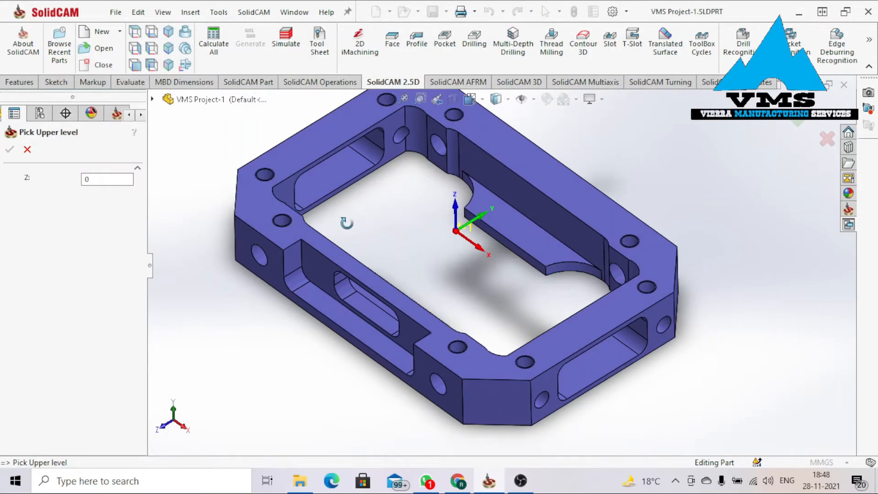
pyautogui.click(259, 215)
pyautogui.click(11, 150)
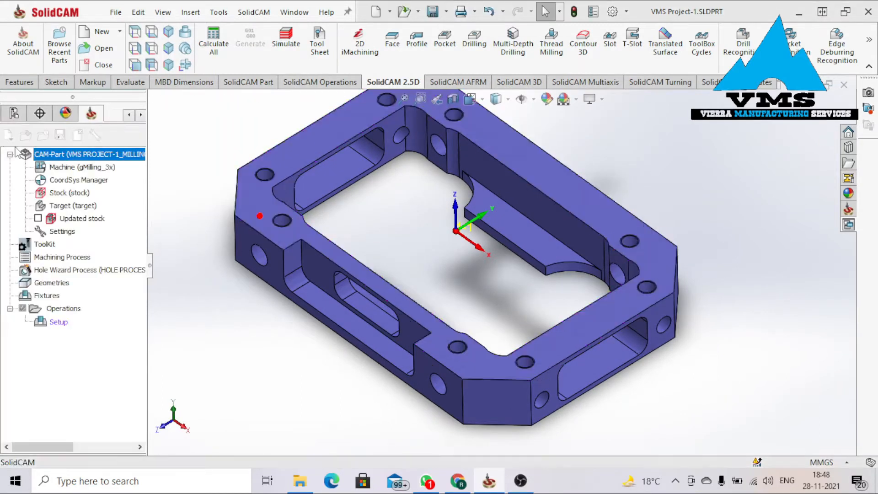
pyautogui.click(404, 251)
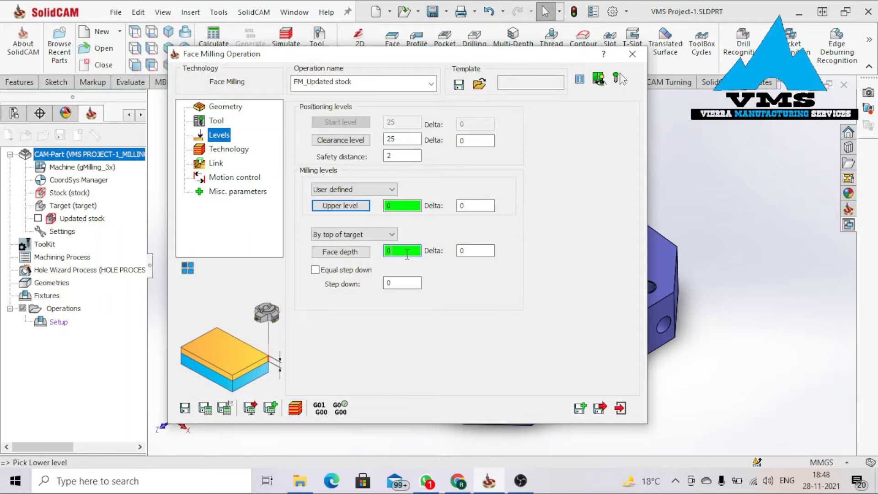
pyautogui.write('0.001')
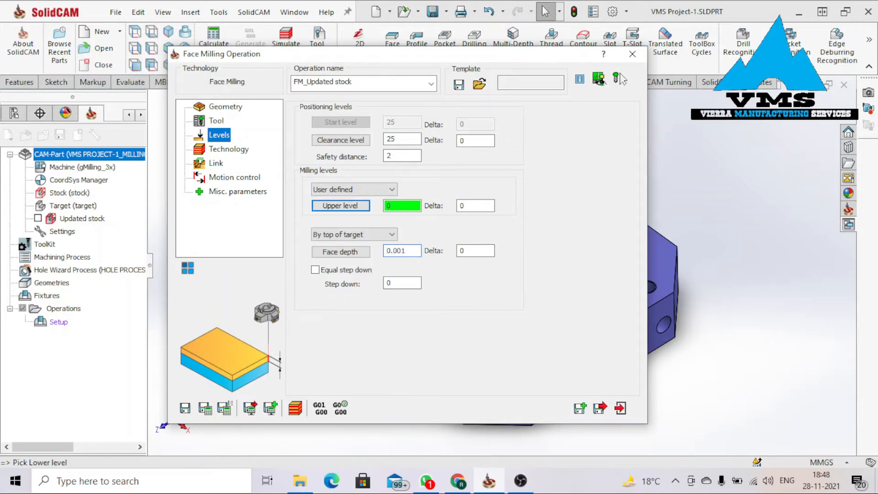
# Enable equal step down for the face milling levels and set the max step down to 0.04.
pyautogui.click(315, 270)
pyautogui.click(403, 283)
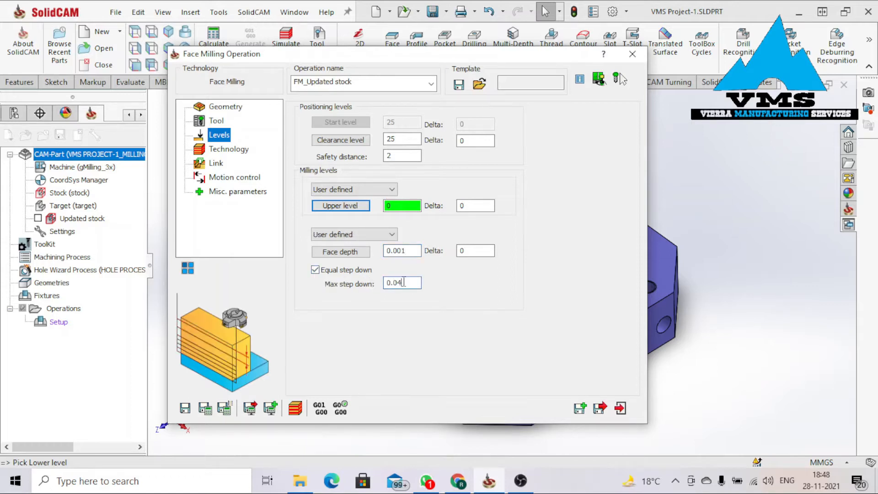
pyautogui.moveTo(406, 283); pyautogui.dragTo(381, 282)
pyautogui.click(413, 284)
pyautogui.moveTo(413, 284); pyautogui.dragTo(382, 283)
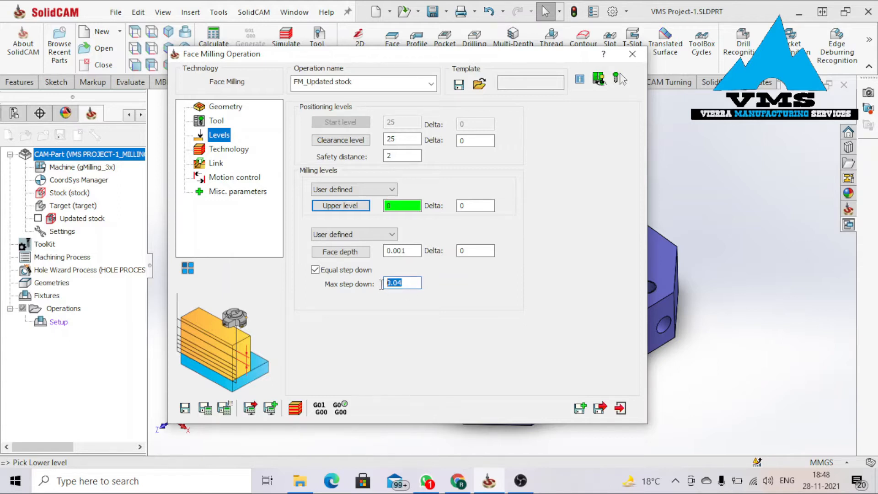
pyautogui.click(475, 251)
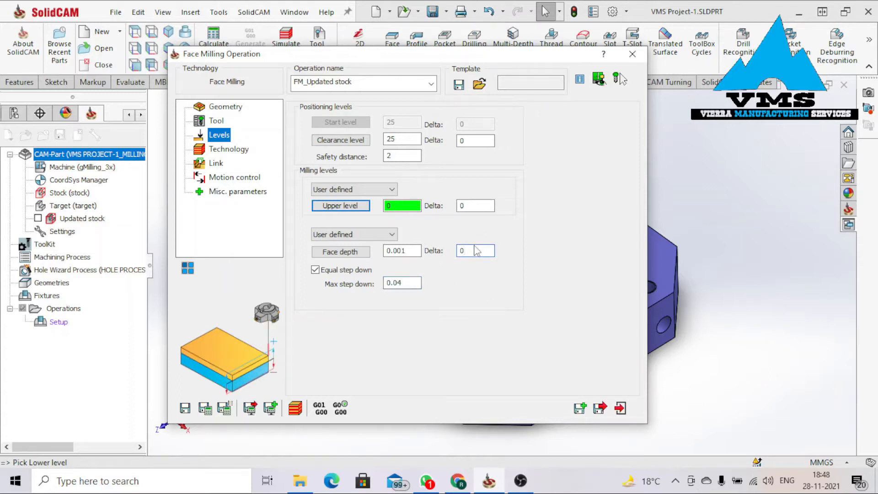
# Set the face milling technology to Contour.
pyautogui.click(228, 150)
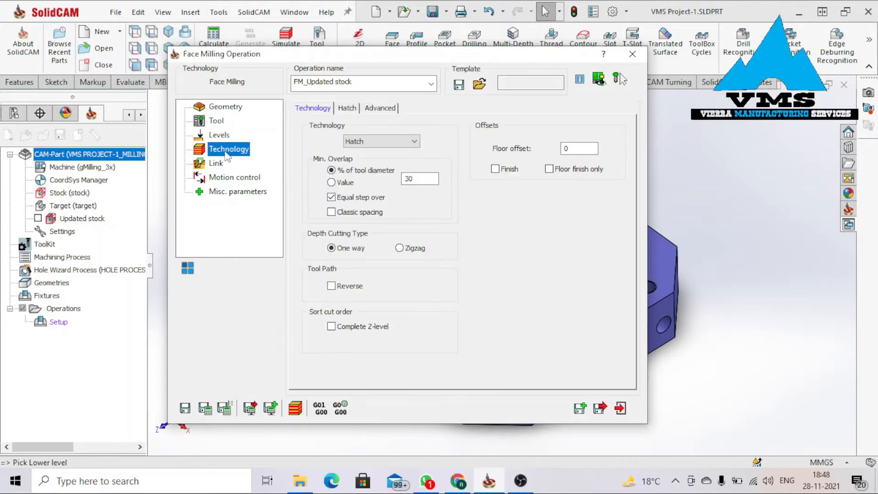
pyautogui.click(403, 144)
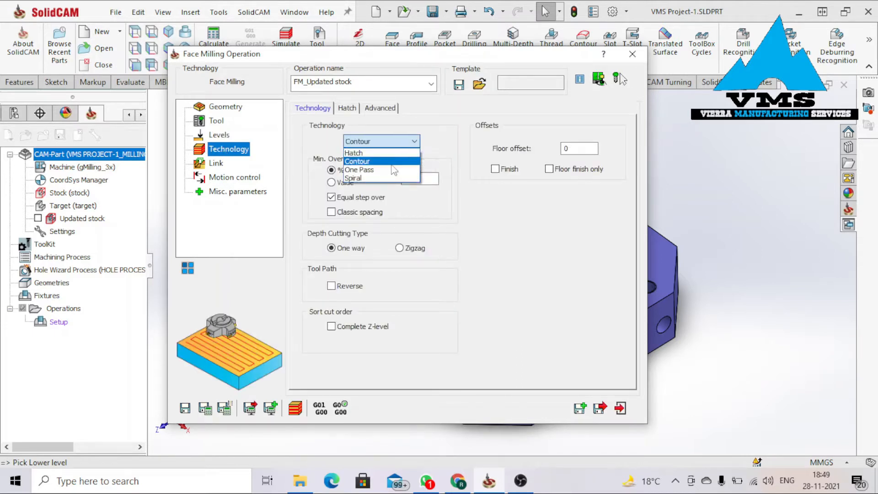
pyautogui.click(357, 162)
pyautogui.click(305, 109)
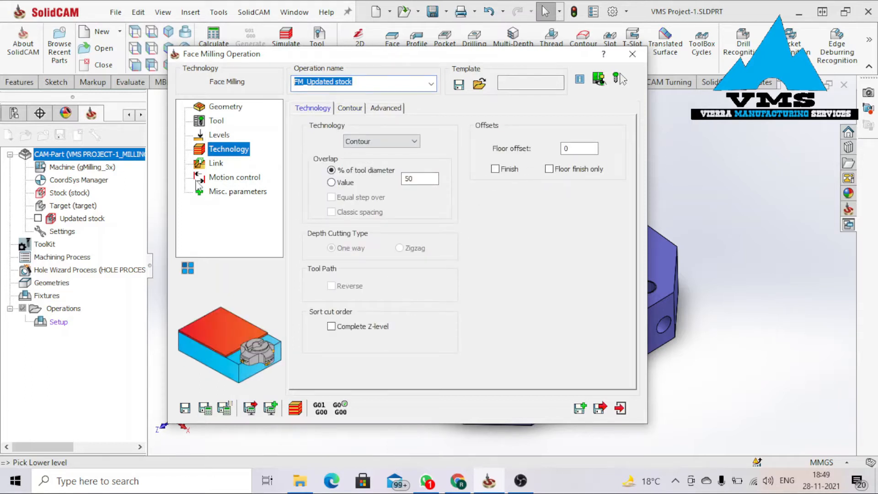
# Review the link, motion control and misc. parameters, then save, calculate and close the face milling operation.
pyautogui.click(219, 164)
pyautogui.click(234, 177)
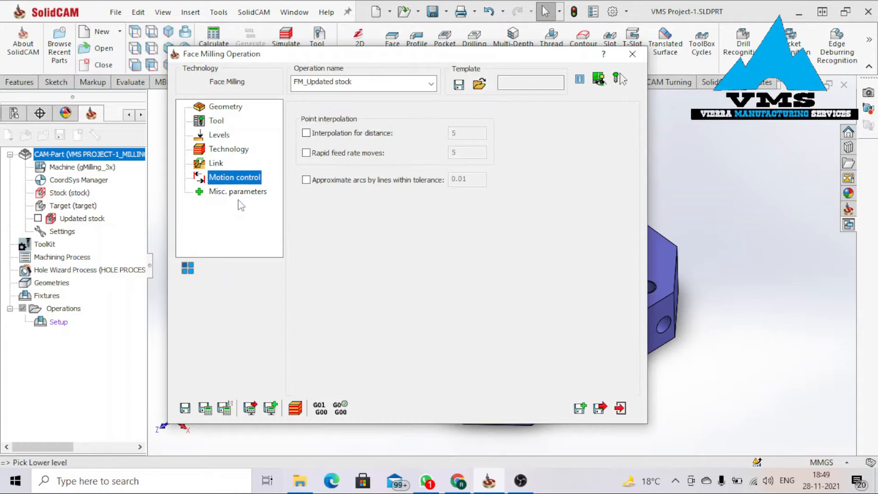
pyautogui.click(244, 191)
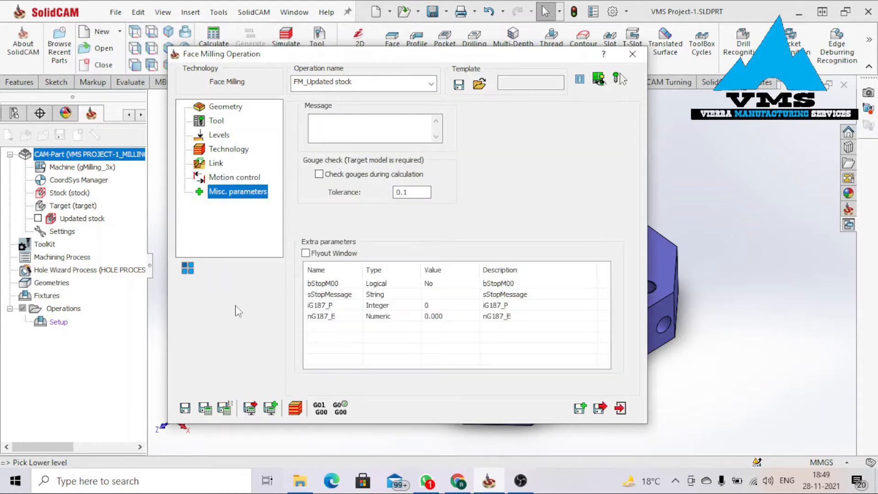
pyautogui.click(185, 409)
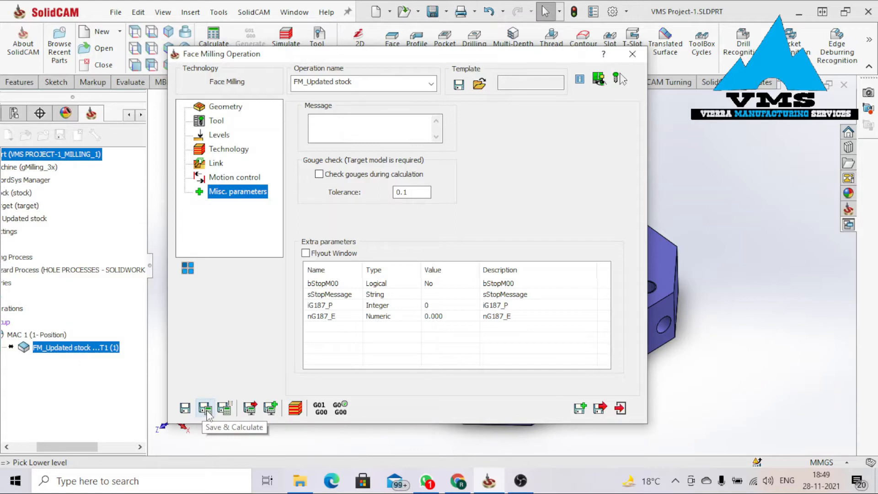
pyautogui.click(205, 407)
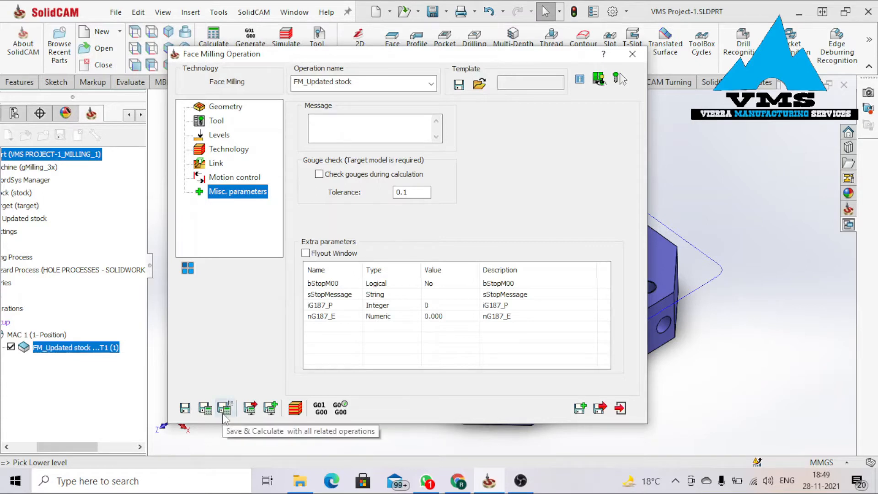
pyautogui.click(250, 407)
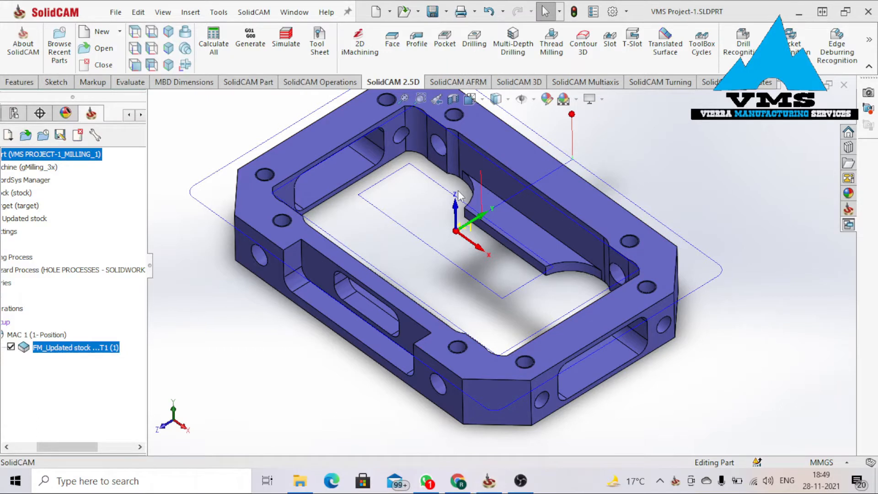
# Open the simulation of the calculated face milling operation with its simulation data shown.
pyautogui.press('f')
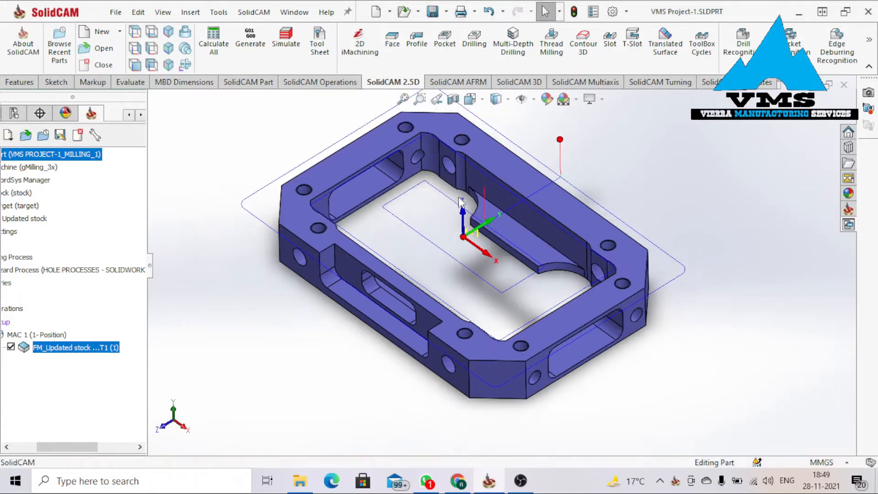
pyautogui.rightClick(97, 352)
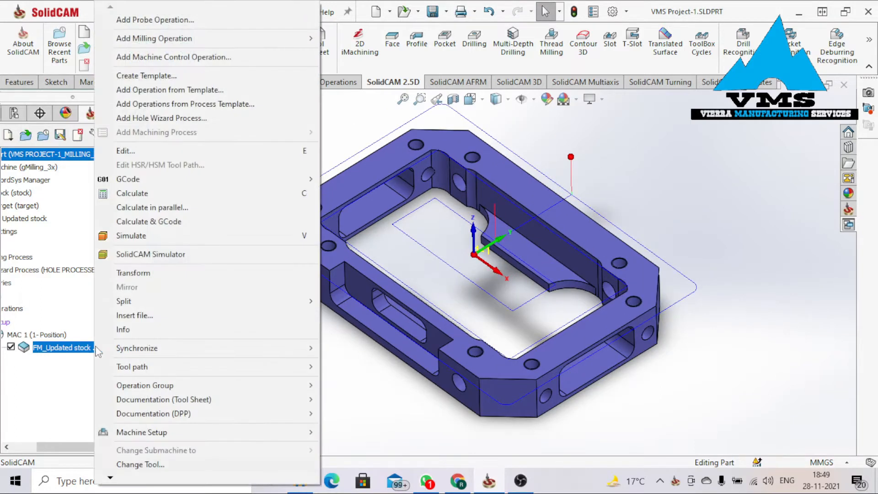
pyautogui.click(157, 235)
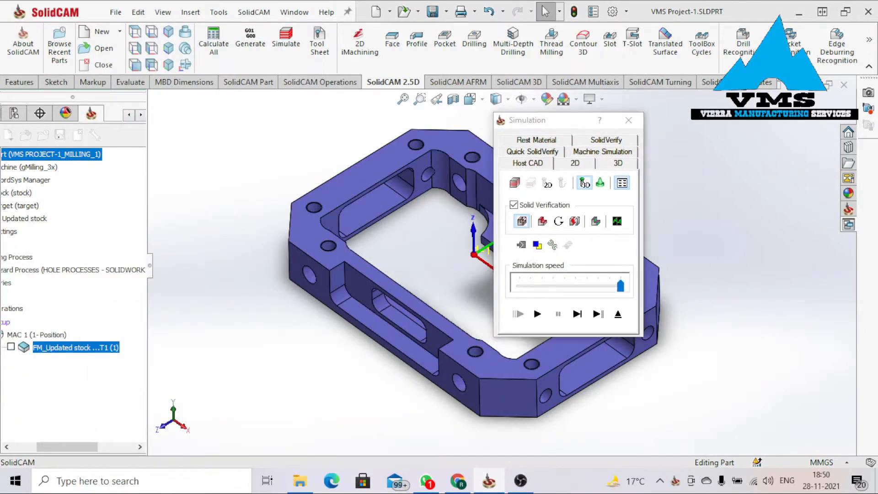
pyautogui.moveTo(277, 198); pyautogui.dragTo(329, 168)
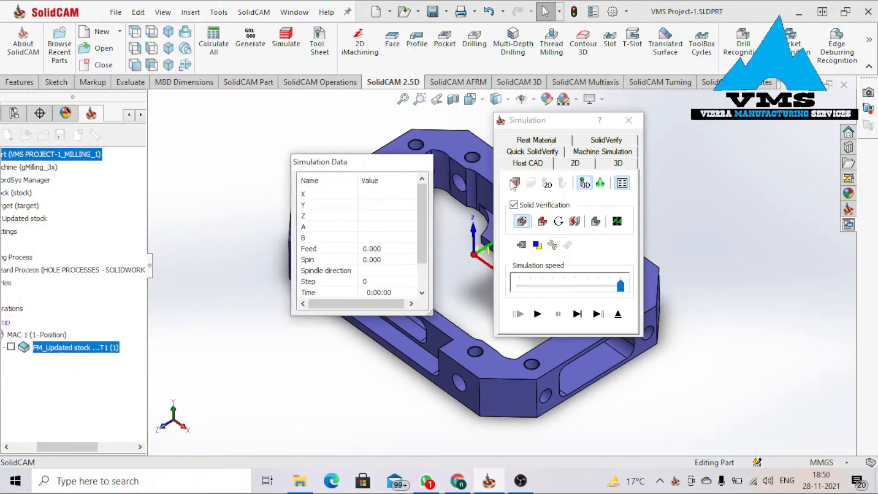
pyautogui.click(627, 186)
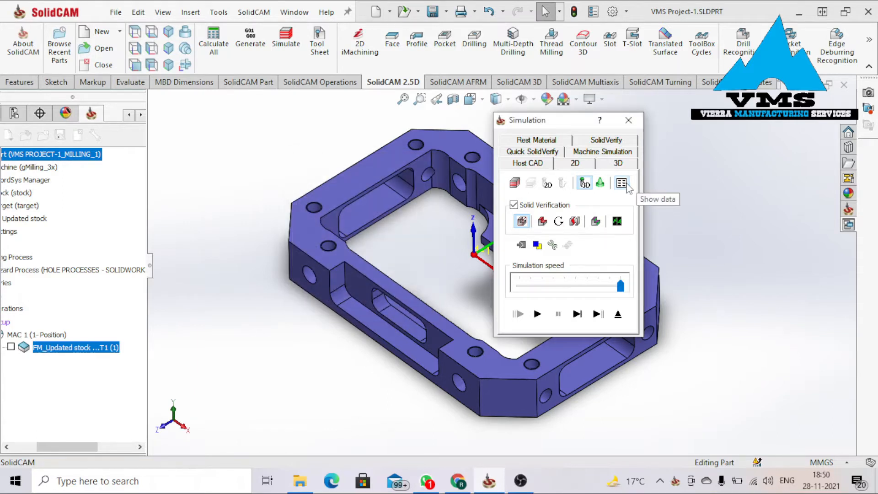
pyautogui.click(627, 186)
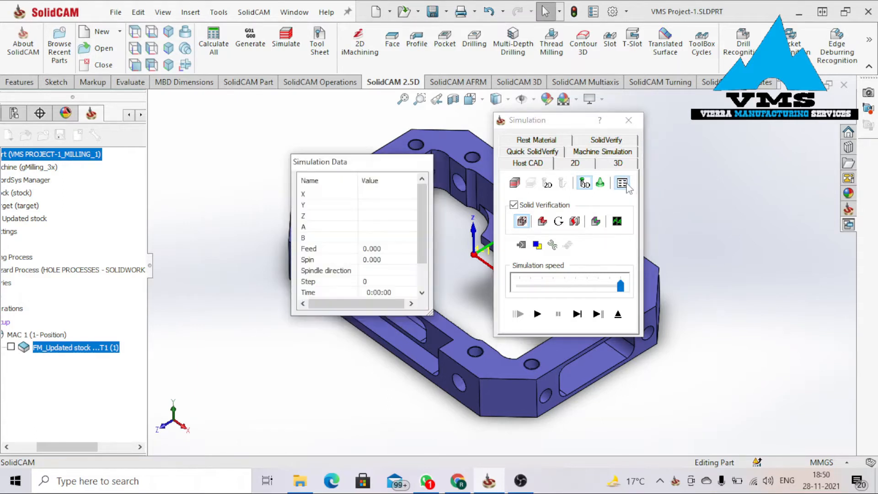
# Play the face milling in SolidVerify at about half simulation speed, with the dialogs moved clear of the stock, and close the simulation.
pyautogui.click(606, 144)
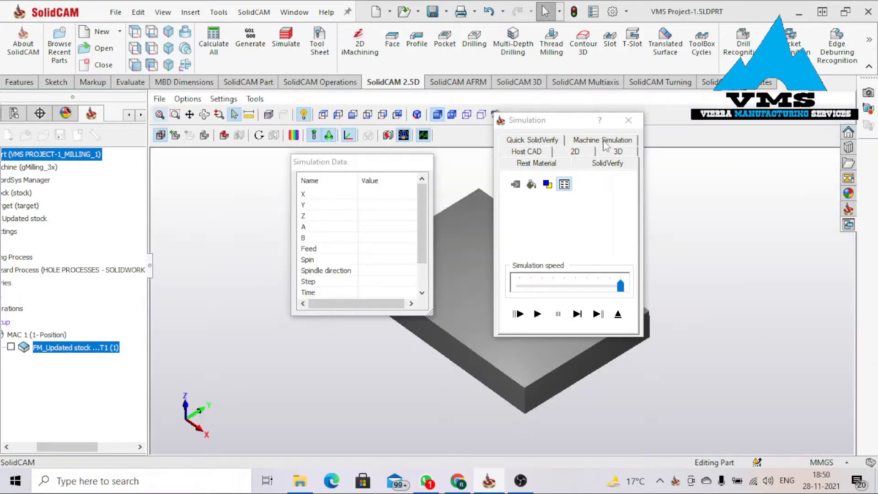
pyautogui.moveTo(400, 162); pyautogui.dragTo(115, 283)
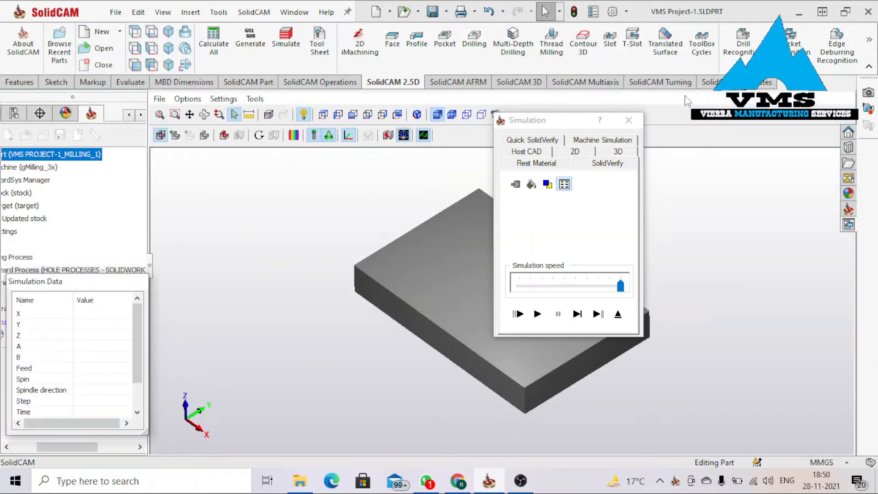
pyautogui.moveTo(559, 123); pyautogui.dragTo(755, 157)
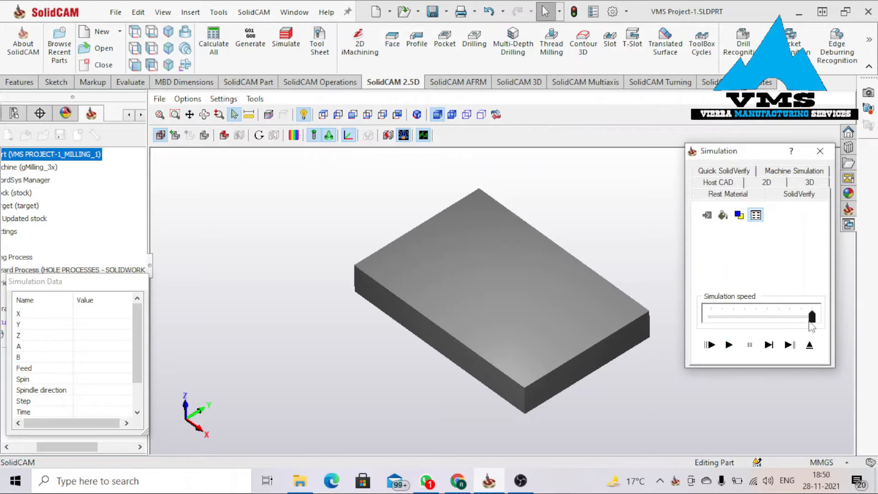
pyautogui.moveTo(812, 316); pyautogui.dragTo(756, 322)
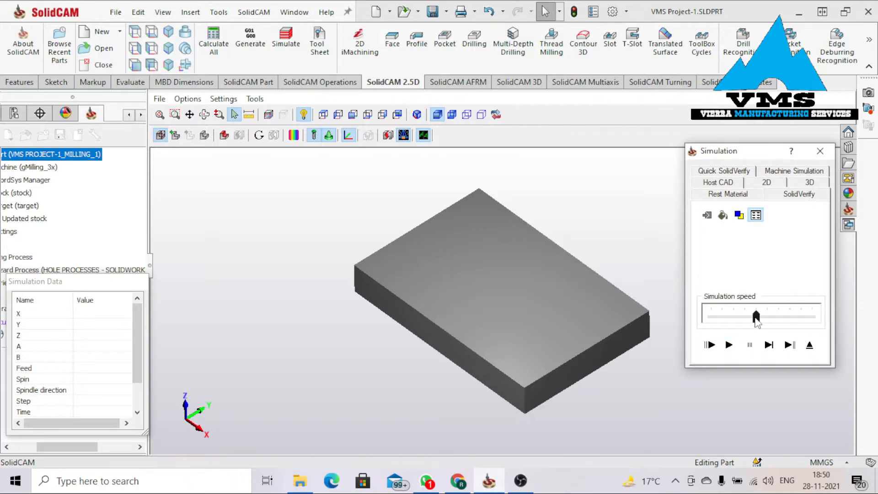
pyautogui.click(728, 345)
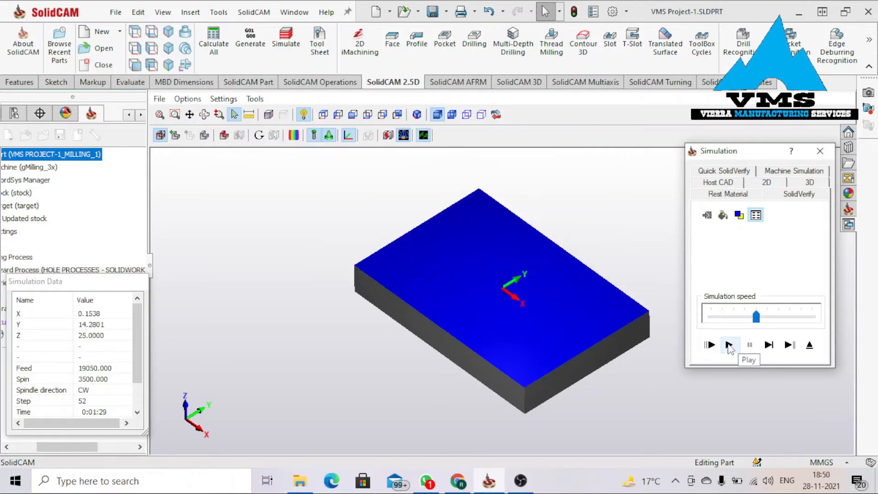
pyautogui.click(728, 345)
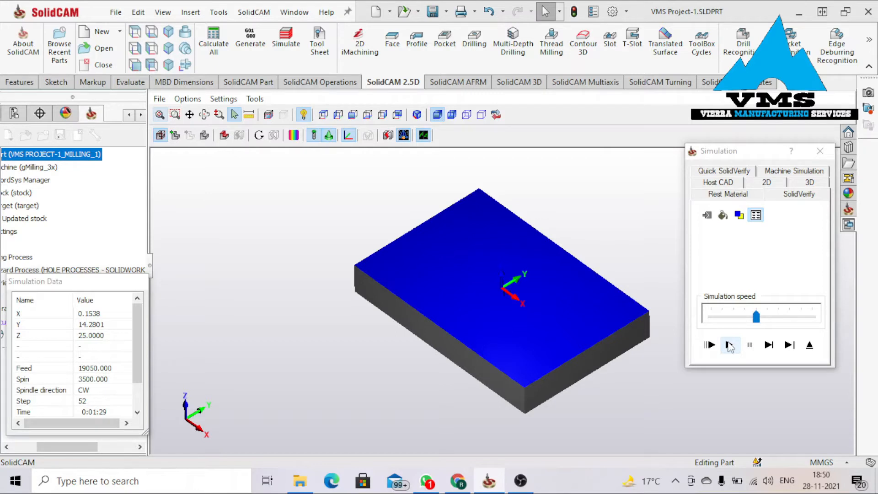
pyautogui.click(819, 151)
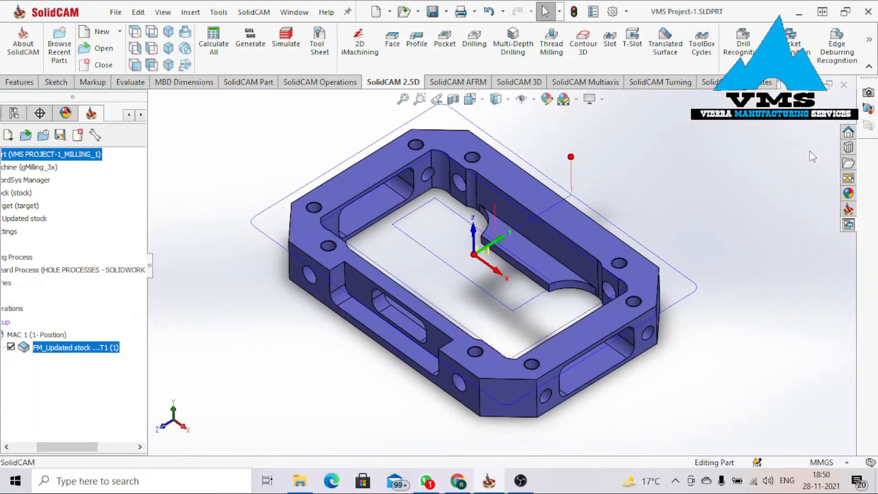
pyautogui.rightClick(95, 350)
pyautogui.click(178, 154)
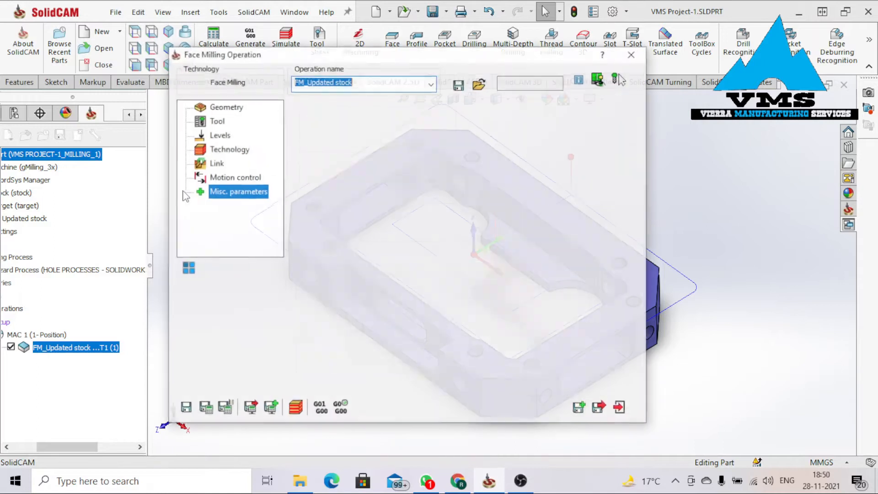
pyautogui.click(634, 55)
# Reopen the face milling operation for editing and set its technology to Hatch with a min. overlap of 50% of tool diameter.
pyautogui.rightClick(88, 348)
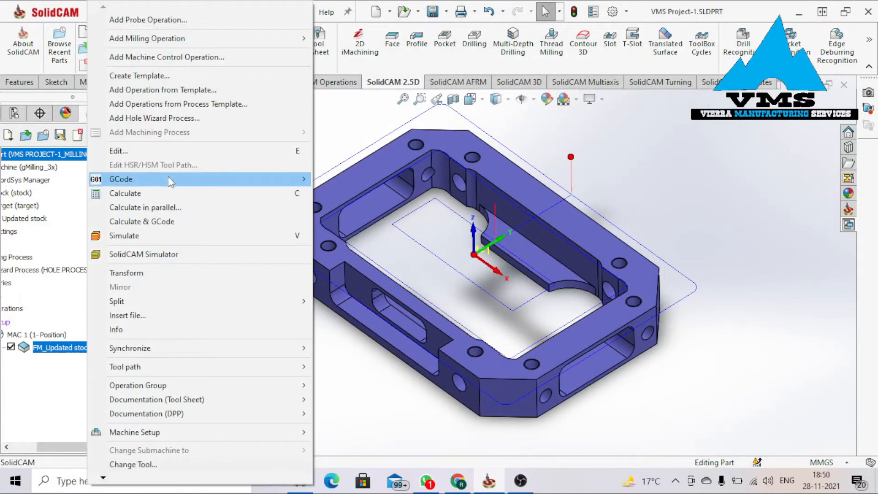
pyautogui.click(132, 153)
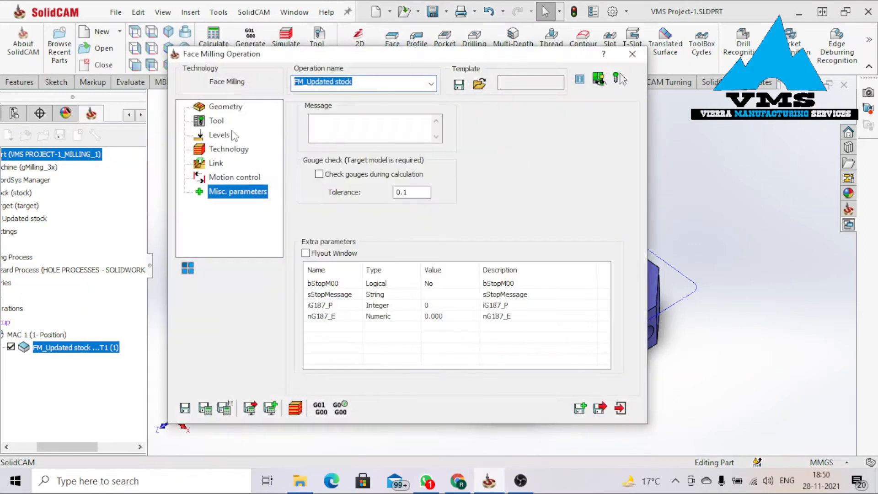
pyautogui.click(218, 149)
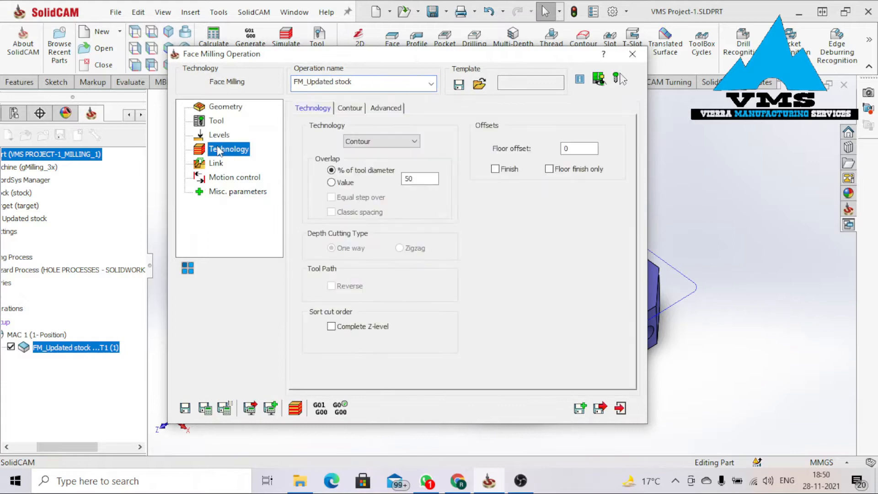
pyautogui.click(375, 144)
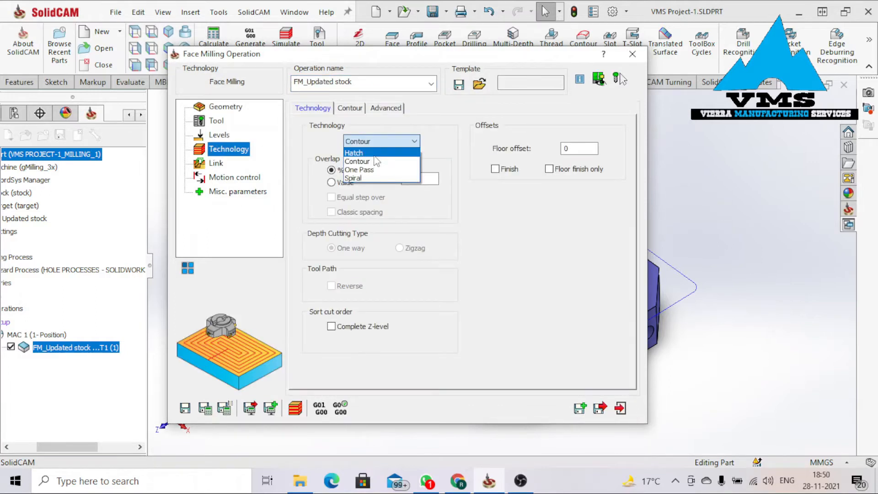
pyautogui.click(374, 157)
pyautogui.click(312, 109)
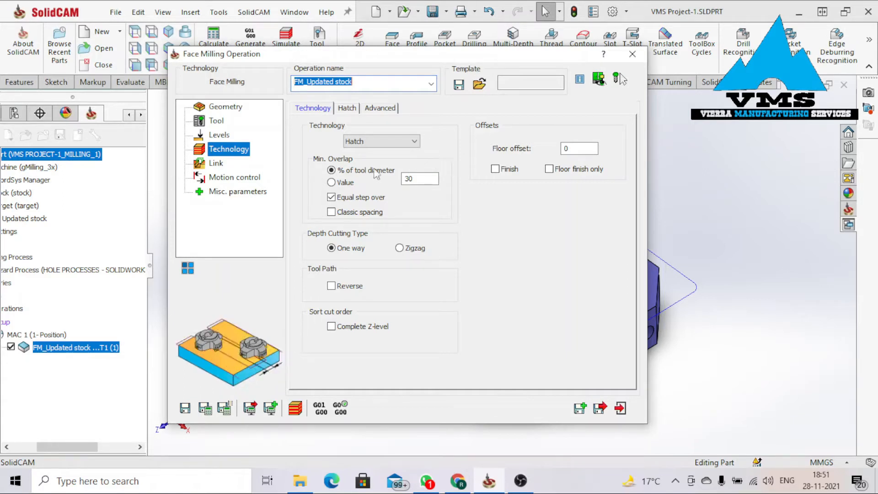
pyautogui.click(417, 180)
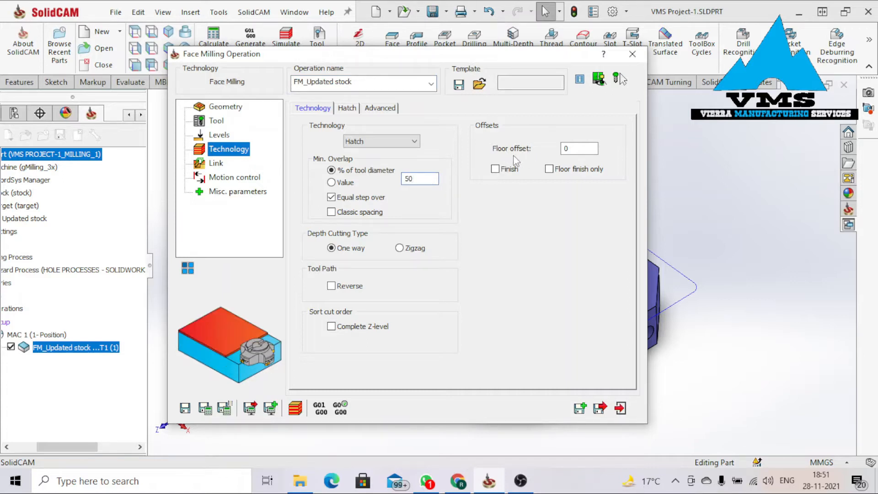
pyautogui.click(577, 148)
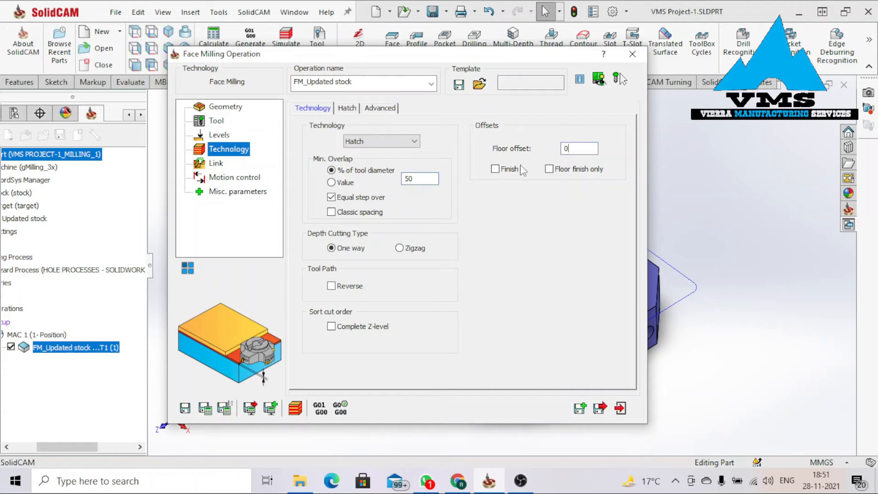
# Set the hatch angle to automatic optimal angle and open the operation's link settings.
pyautogui.click(348, 109)
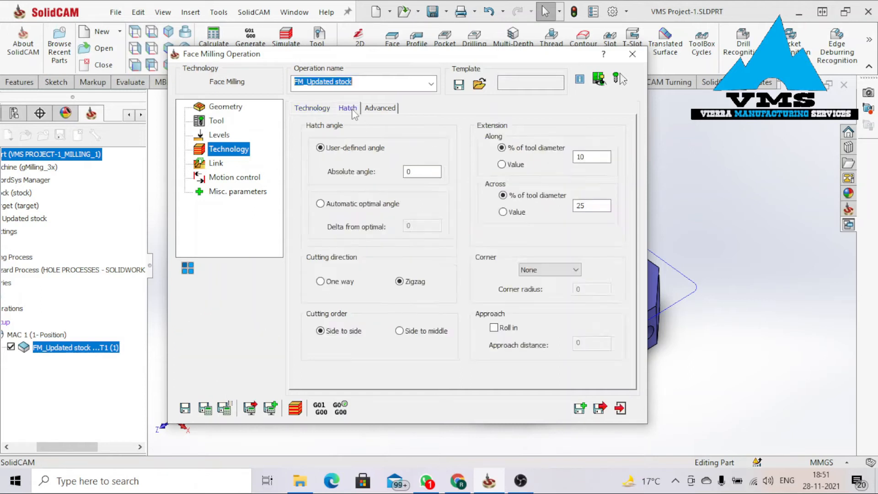
pyautogui.click(335, 204)
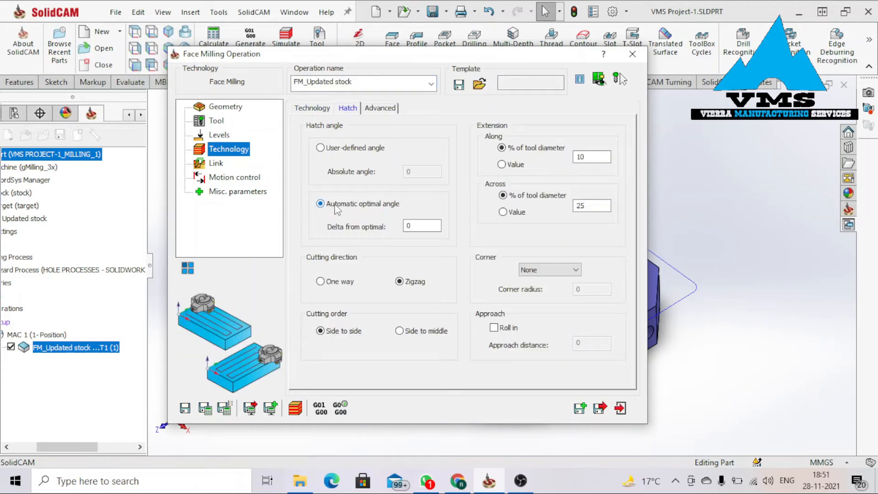
pyautogui.click(380, 108)
pyautogui.click(311, 108)
pyautogui.click(222, 167)
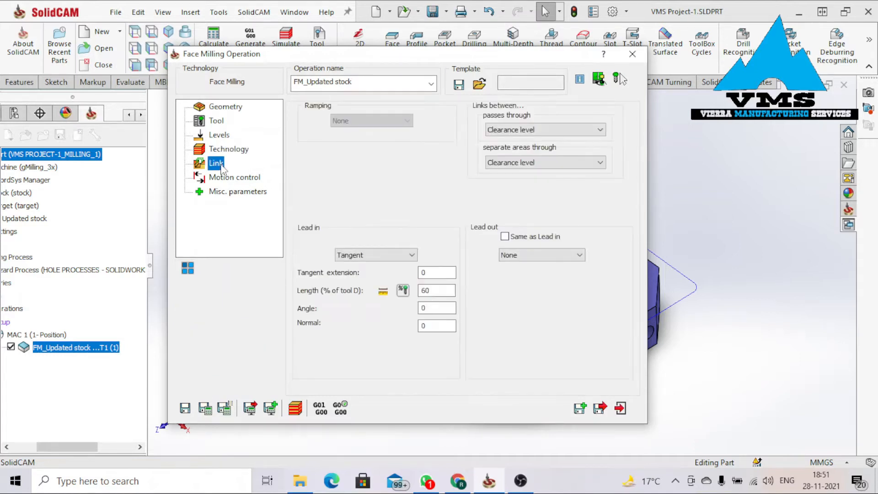
# Set the face milling operation's lead in to None, then save and calculate the operation.
pyautogui.click(386, 255)
pyautogui.click(399, 266)
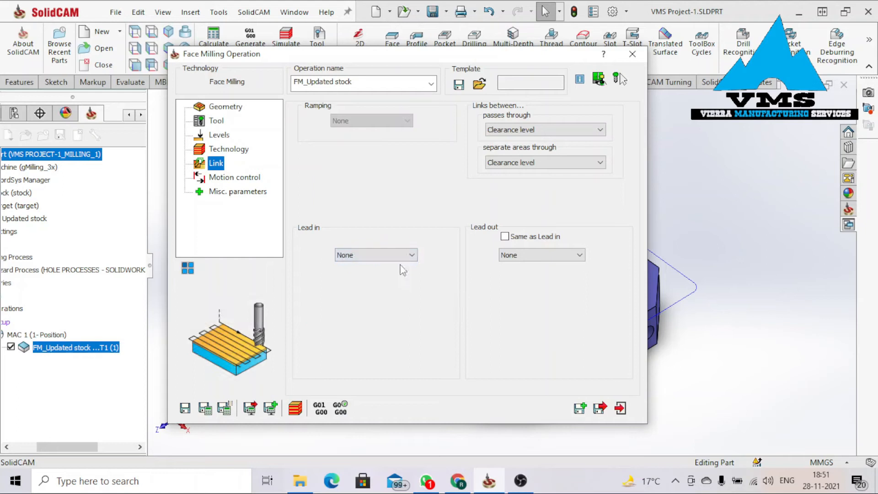
pyautogui.click(231, 179)
pyautogui.click(228, 195)
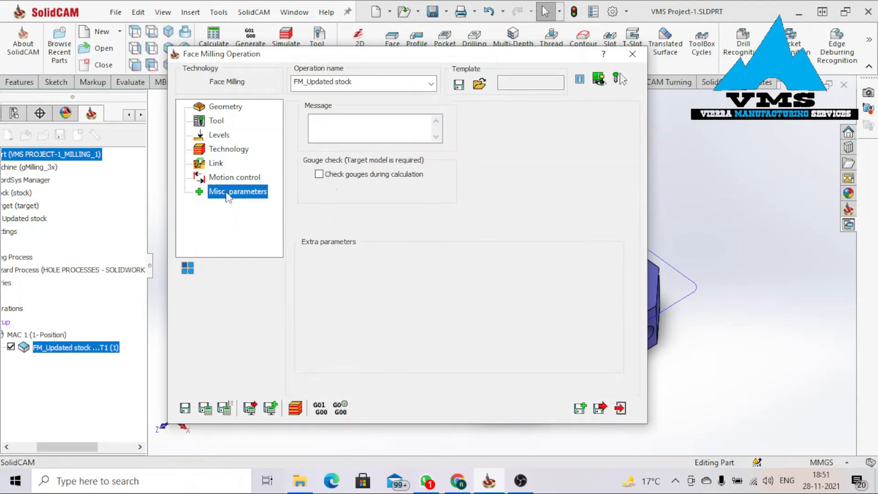
pyautogui.click(204, 407)
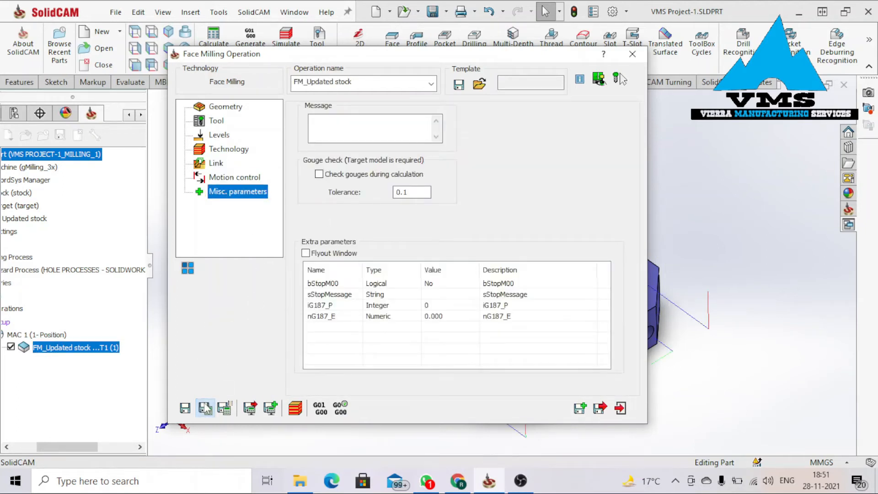
# Play the recalculated face milling in SolidVerify with the simulation data shown, then close the simulation and save and close the operation.
pyautogui.click(295, 408)
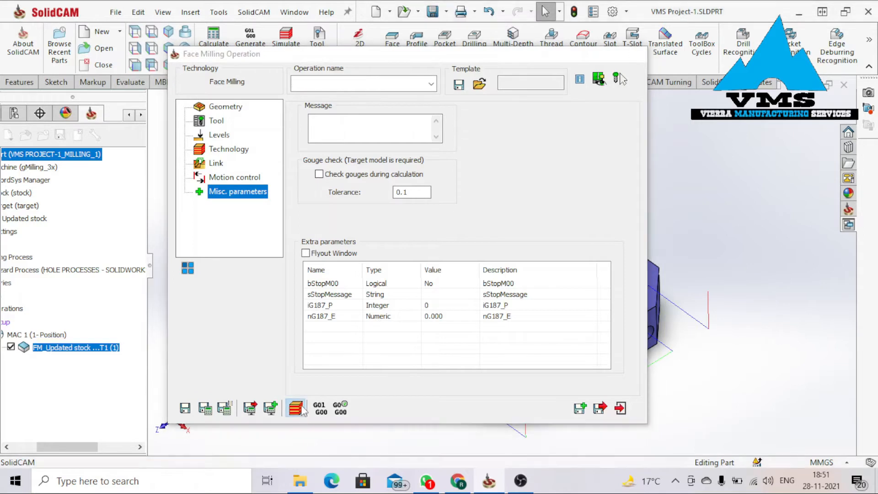
pyautogui.click(341, 408)
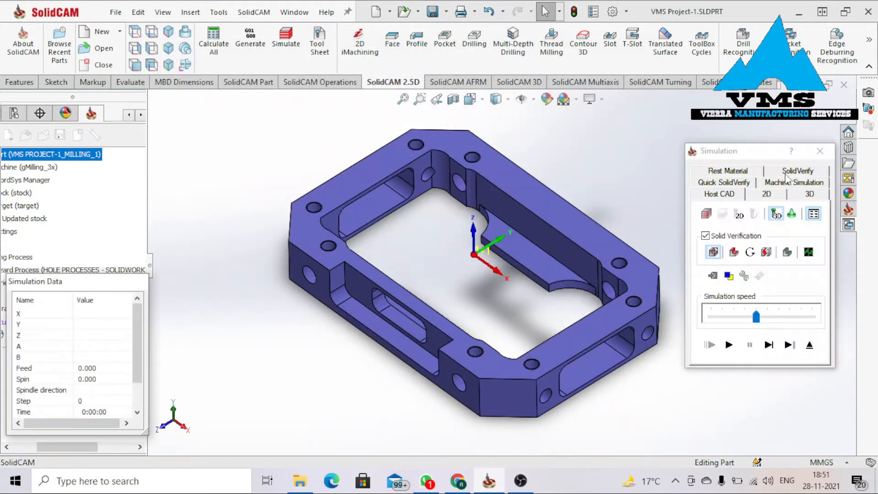
pyautogui.click(785, 174)
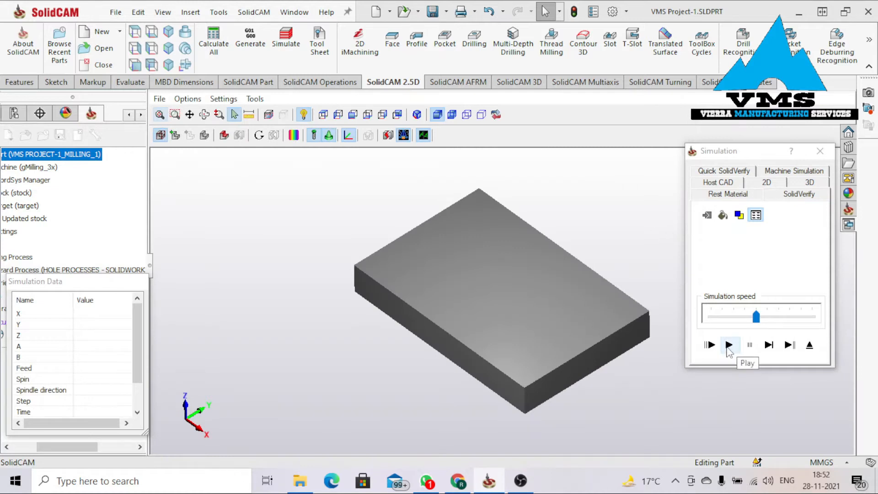
pyautogui.click(728, 345)
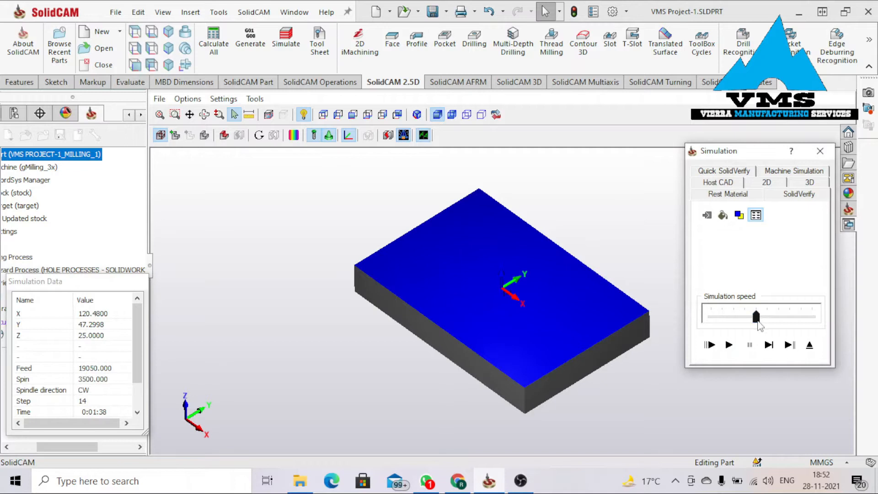
pyautogui.click(737, 346)
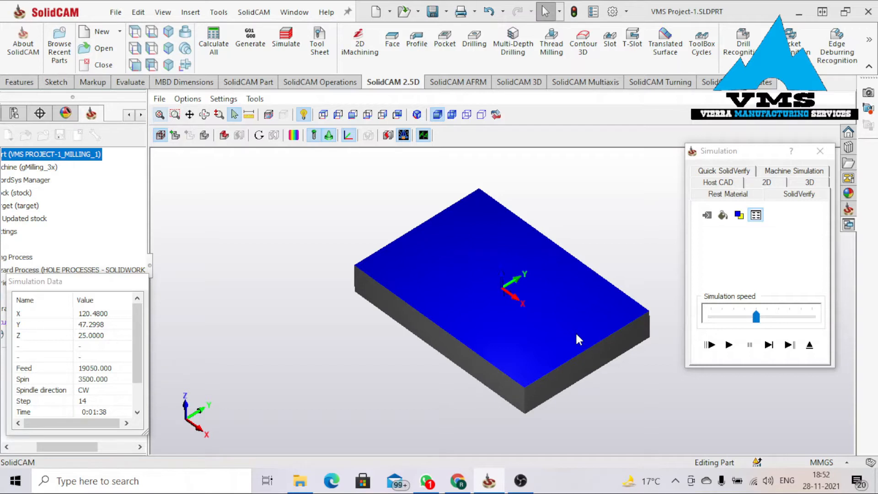
pyautogui.click(111, 300)
pyautogui.moveTo(123, 289); pyautogui.dragTo(490, 205)
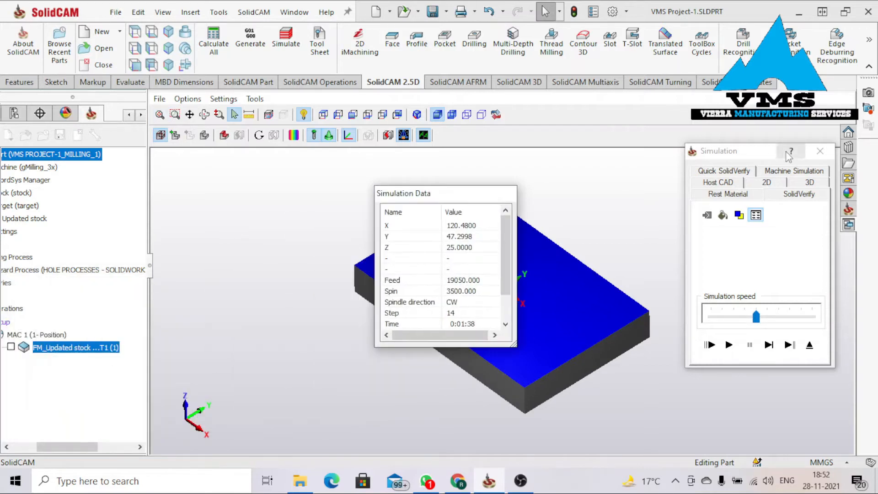
pyautogui.click(820, 151)
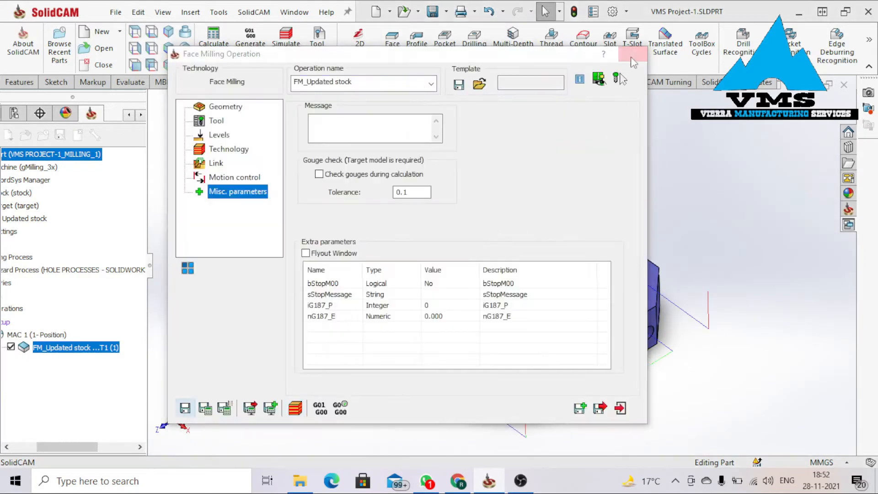
pyautogui.click(186, 407)
# Add a pocket operation on the MAC 1 (1- Position) coordinate system and start a new geometry for it.
pyautogui.moveTo(365, 253); pyautogui.dragTo(541, 259, button='middle')
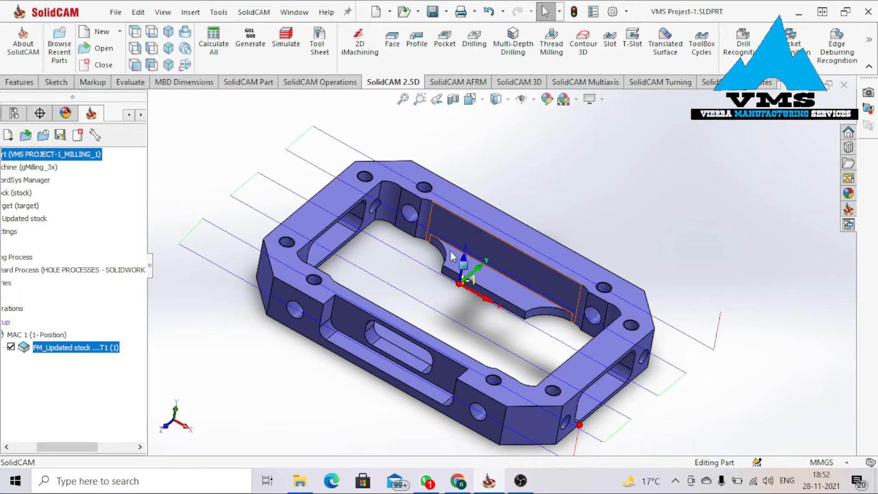
pyautogui.scroll(-6, 387, 232)
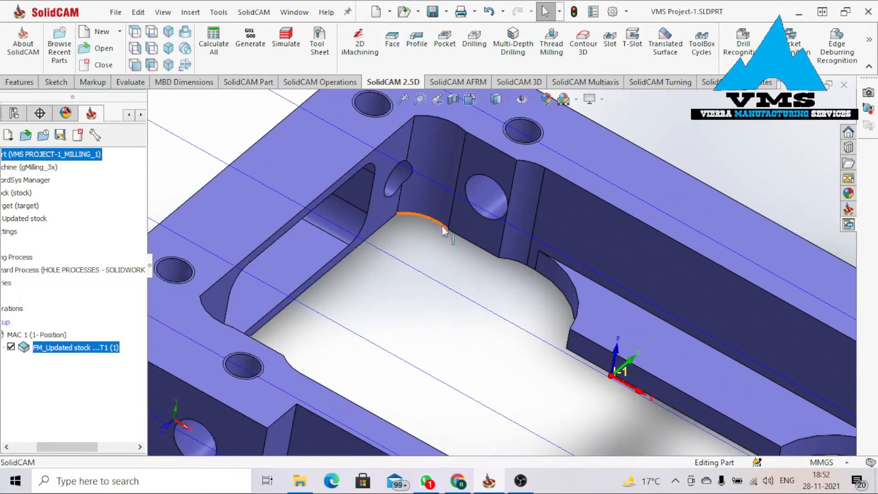
pyautogui.scroll(3, 478, 246)
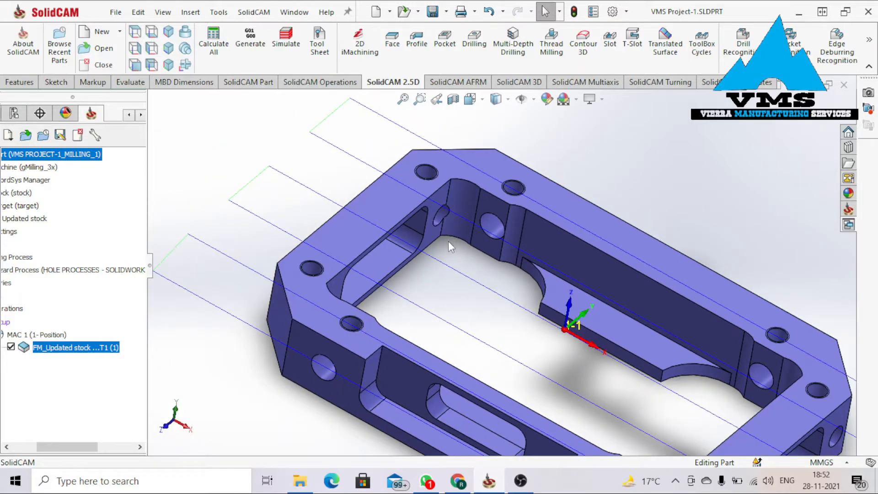
pyautogui.scroll(3, 497, 278)
pyautogui.moveTo(507, 292); pyautogui.dragTo(553, 280, button='middle')
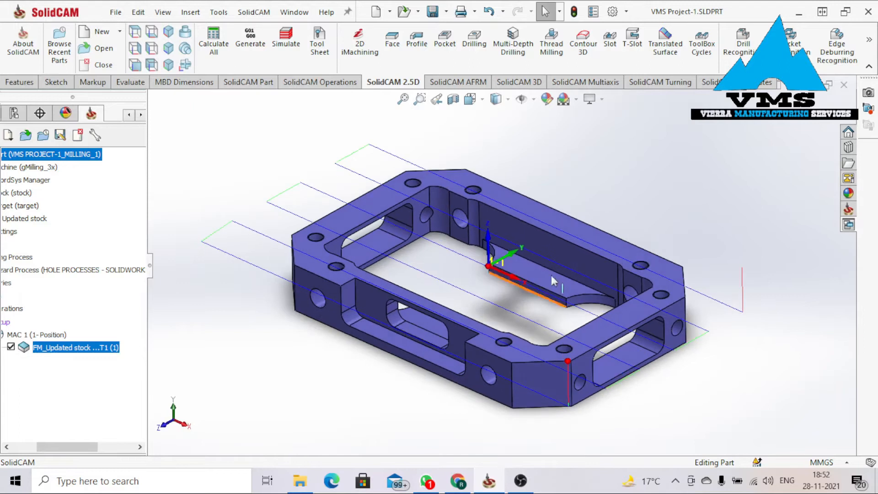
pyautogui.click(442, 46)
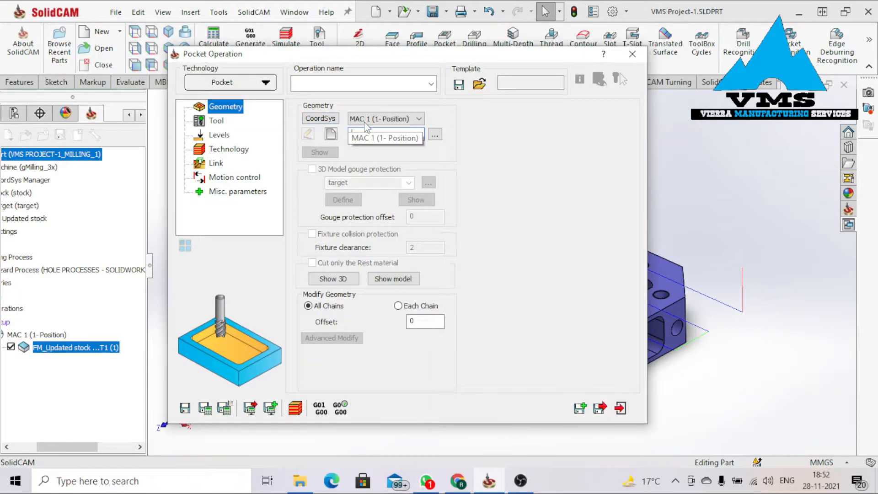
pyautogui.click(331, 134)
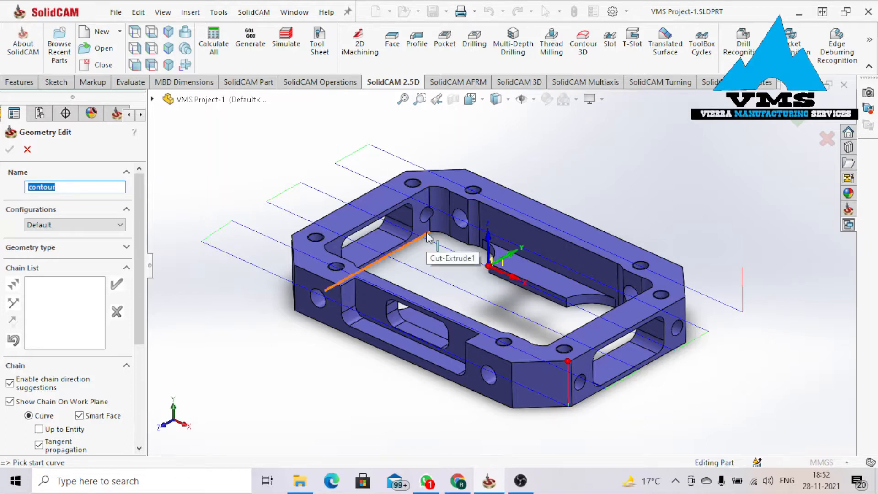
# Chain the bottom edge loop of the frame's central opening as the pocket geometry "contour" and accept it.
pyautogui.scroll(-5, 430, 237)
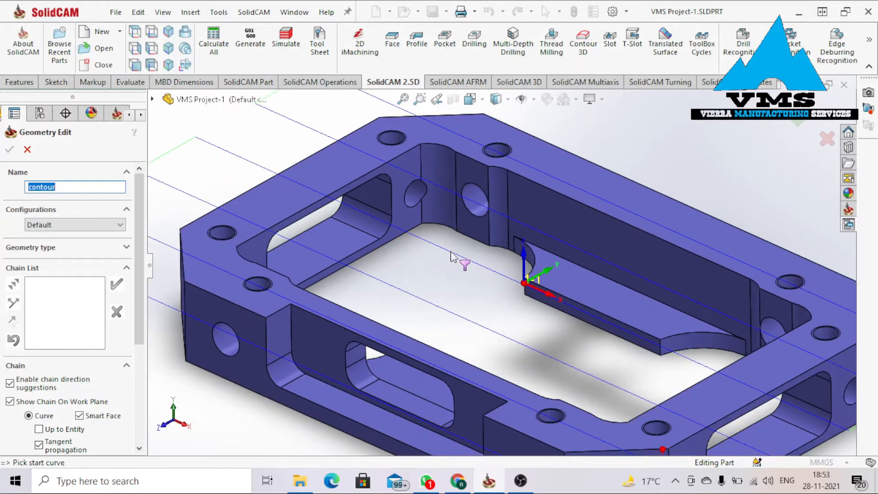
pyautogui.click(445, 230)
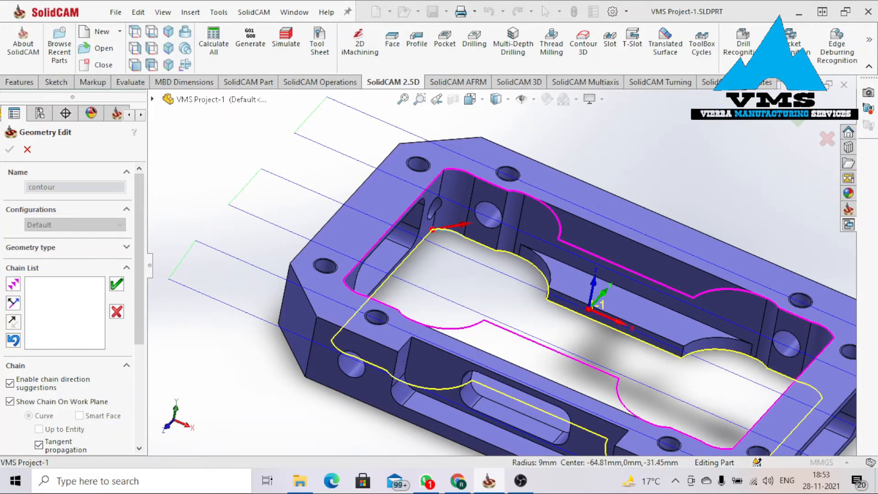
pyautogui.moveTo(29, 293); pyautogui.dragTo(232, 221)
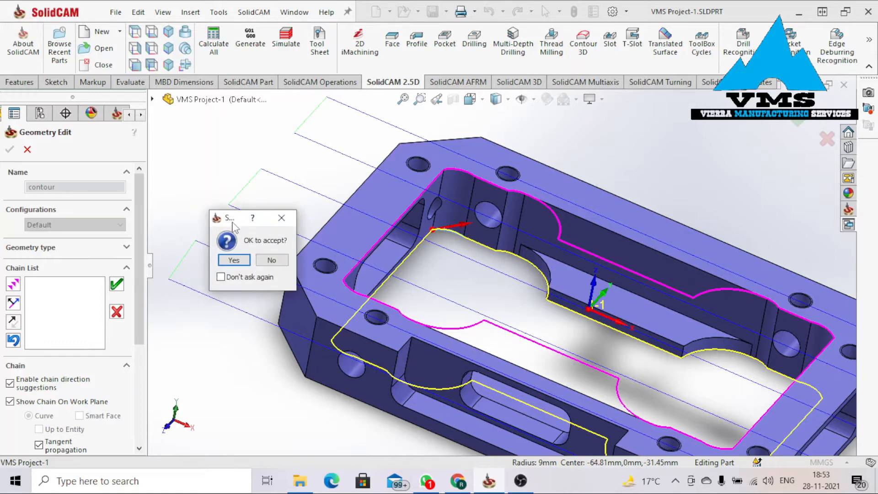
pyautogui.click(240, 264)
pyautogui.scroll(4, 528, 249)
pyautogui.moveTo(538, 273)
pyautogui.mouseDown(button='middle')
pyautogui.moveTo(524, 257)
pyautogui.moveTo(529, 263)
pyautogui.mouseUp(button='middle')
pyautogui.scroll(-6, 569, 303)
pyautogui.moveTo(569, 305); pyautogui.dragTo(452, 294, button='middle')
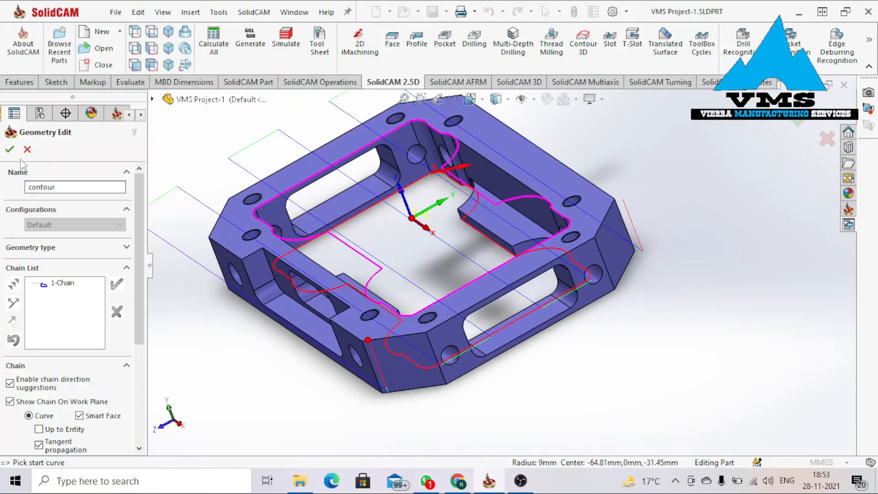
pyautogui.click(9, 150)
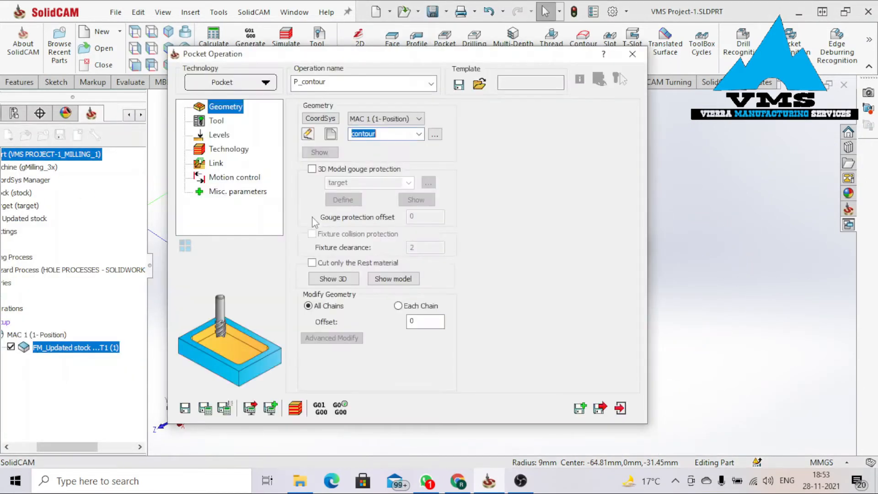
# Add a new end mill for the pocket operation, swap its units to inch and set its diameter to 0.5 in.
pyautogui.click(216, 121)
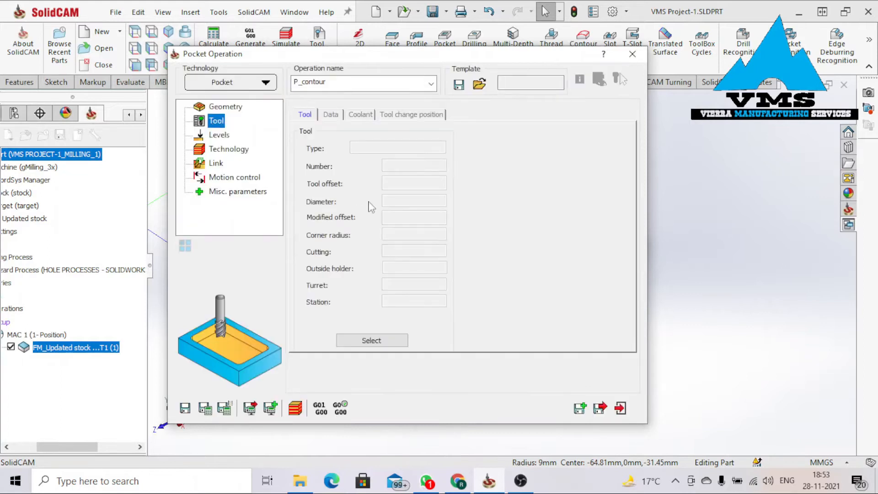
pyautogui.click(368, 345)
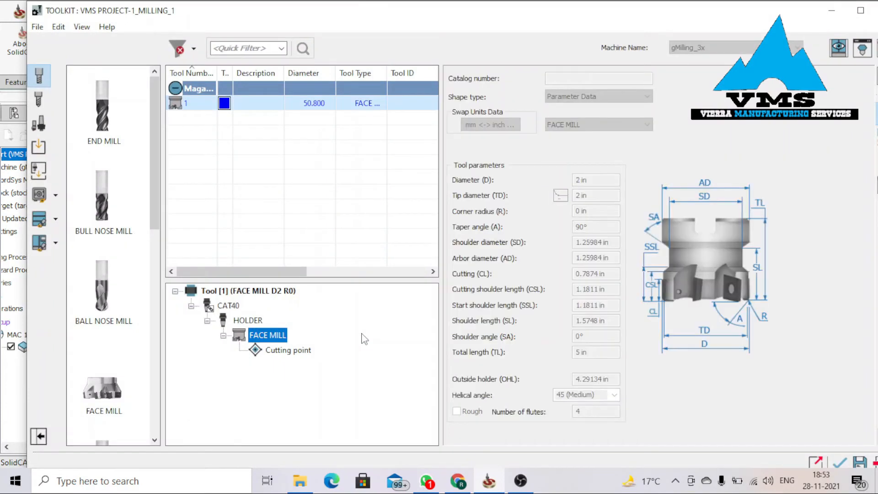
pyautogui.doubleClick(107, 142)
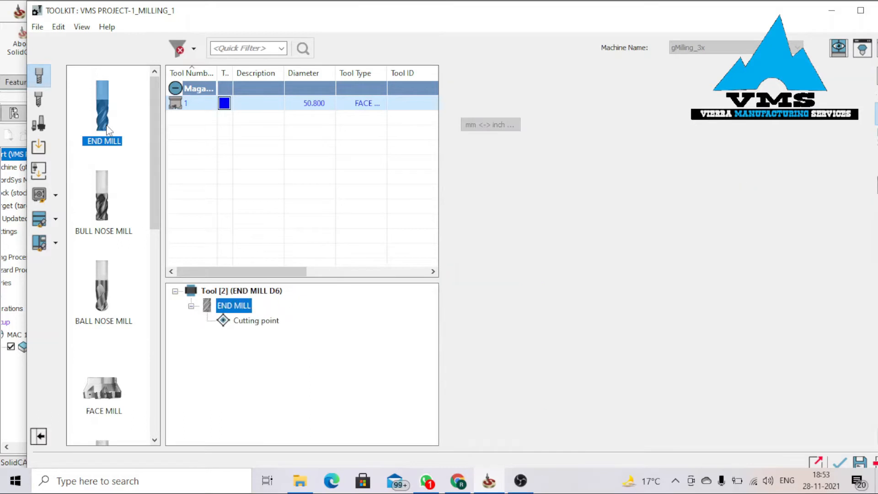
pyautogui.click(512, 130)
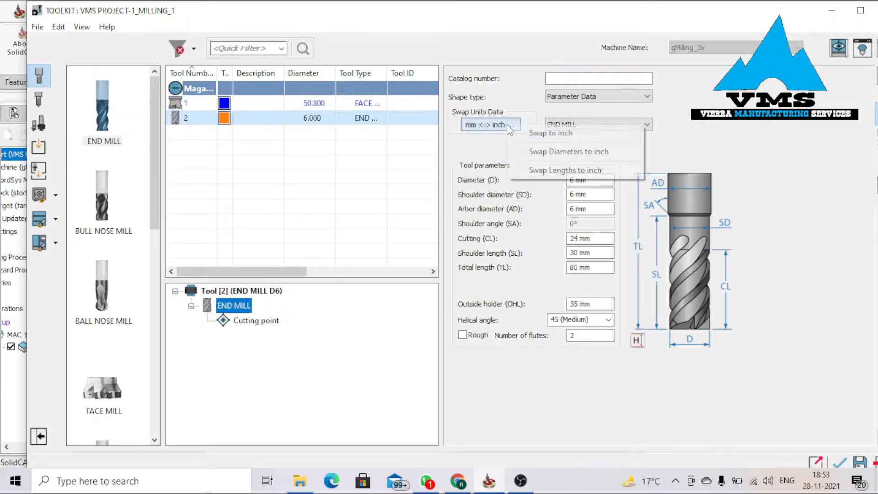
pyautogui.click(549, 132)
pyautogui.moveTo(613, 181); pyautogui.dragTo(568, 181)
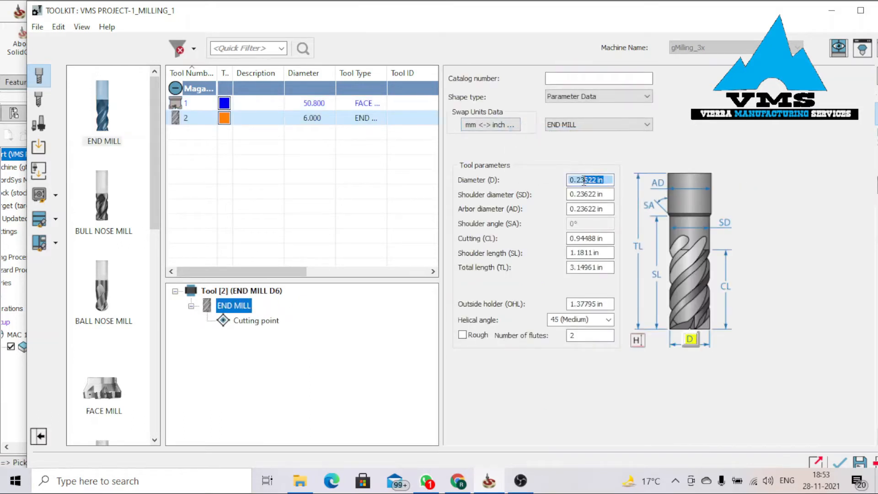
pyautogui.write('0.5')
pyautogui.press('Tab')
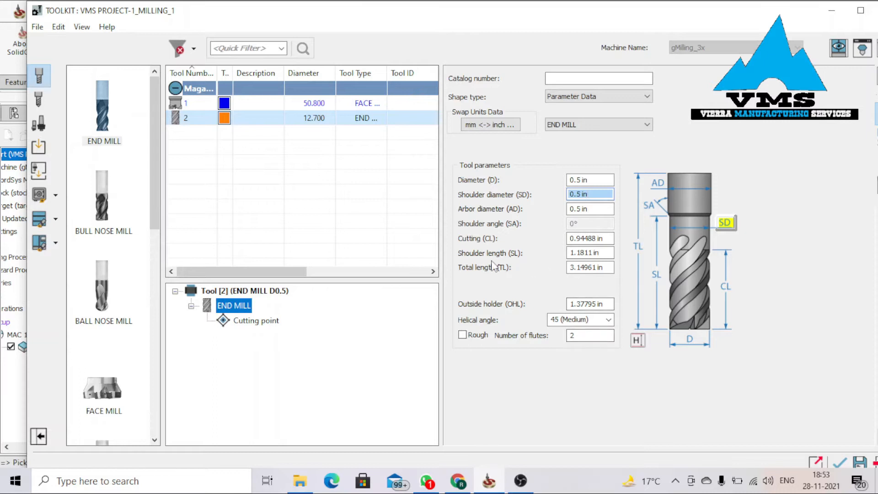
# Set the end mill's total length to 5 in and assign the tool to the pocket operation.
pyautogui.click(611, 268)
pyautogui.write('5')
pyautogui.click(589, 252)
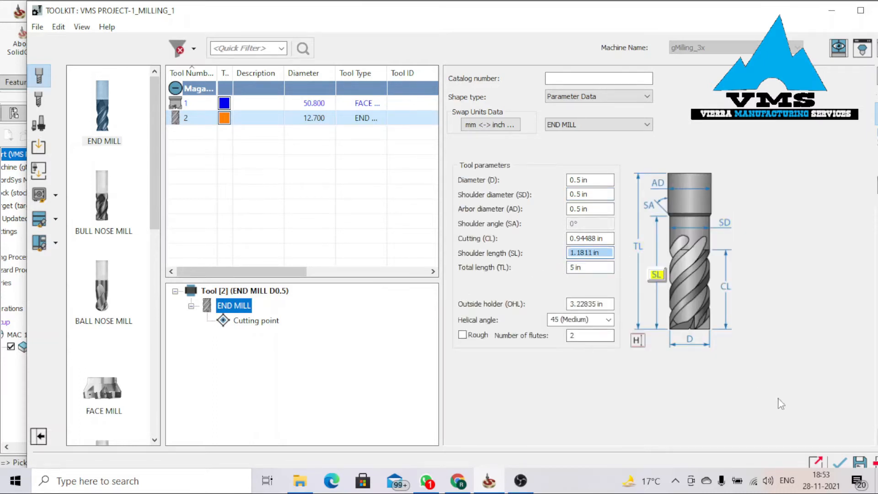
pyautogui.click(843, 462)
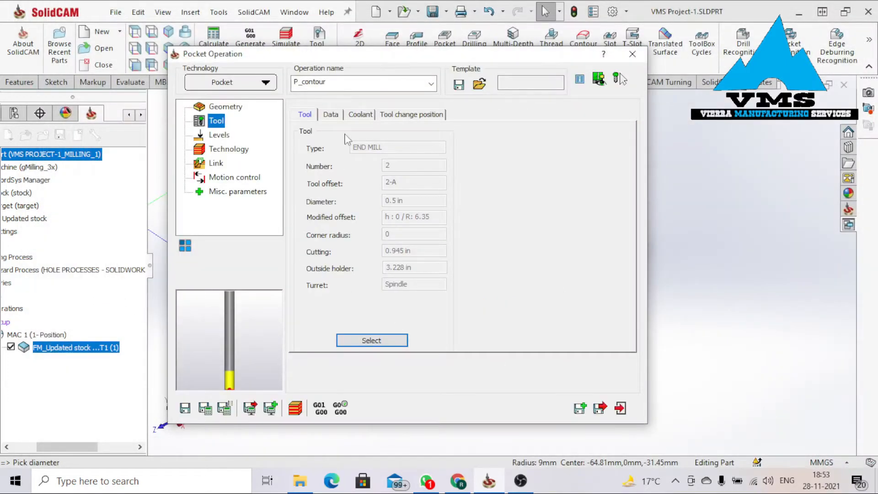
# Enable the turret coolant options Flood: Pressure, Mist, Through tool: Pressure and Active air, and review the other tool settings.
pyautogui.click(359, 114)
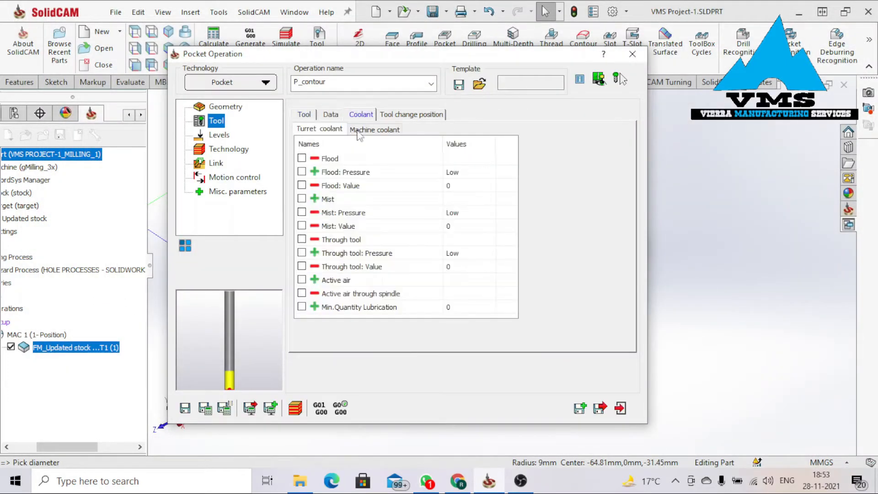
pyautogui.click(302, 199)
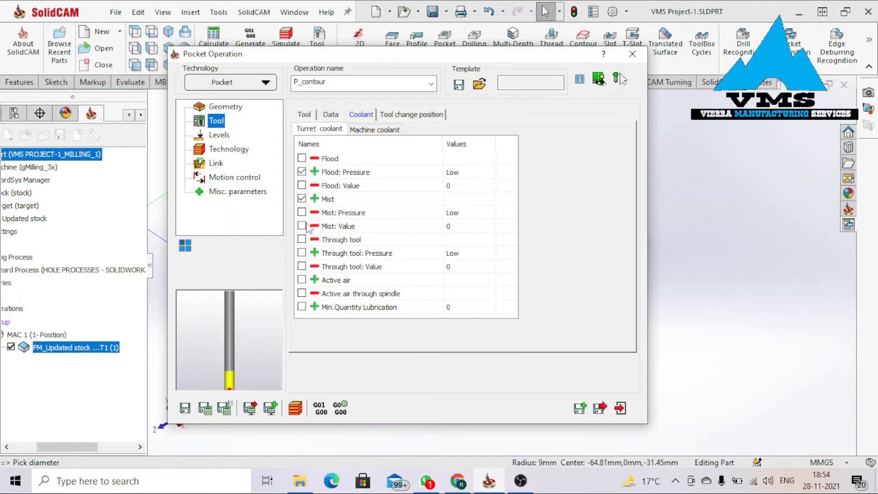
pyautogui.click(308, 279)
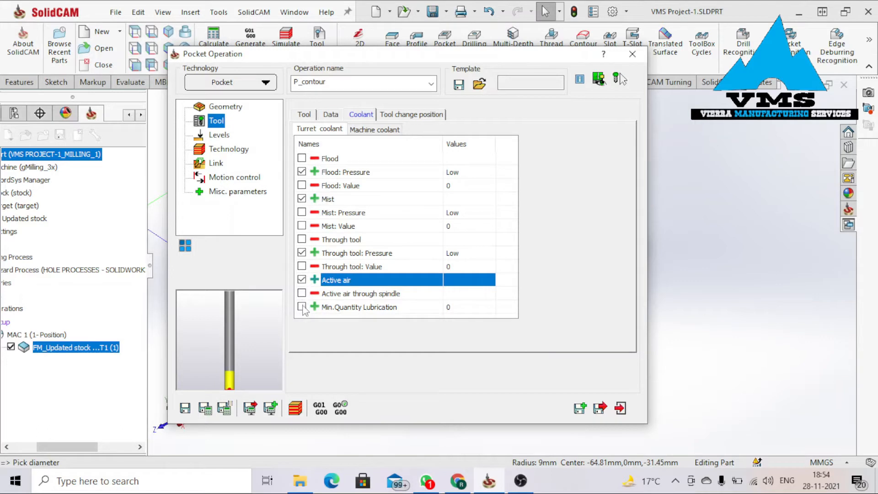
pyautogui.click(411, 120)
pyautogui.click(361, 114)
pyautogui.click(330, 114)
pyautogui.click(305, 115)
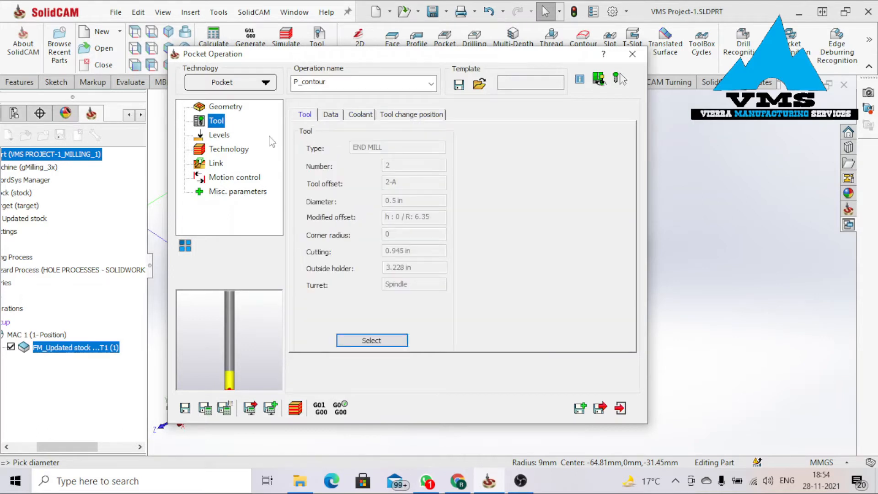
# Define the pocket's upper level by picking the frame's top face and accept it.
pyautogui.click(215, 136)
pyautogui.click(347, 248)
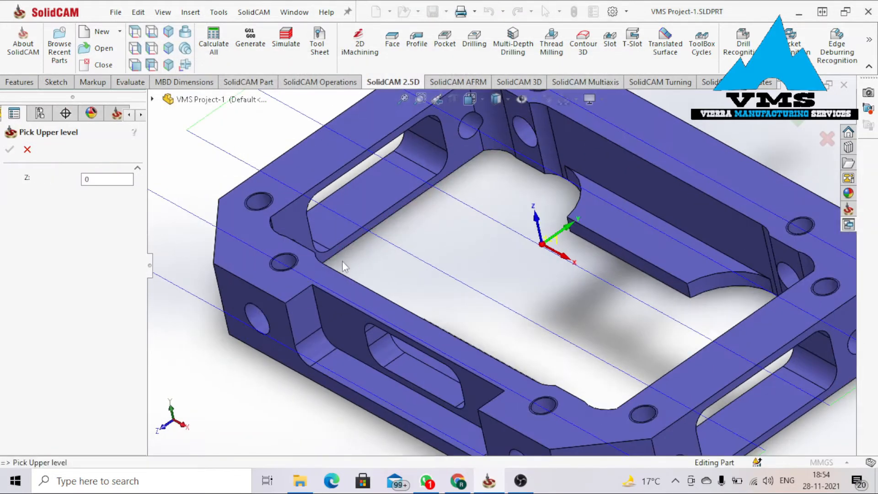
pyautogui.click(250, 253)
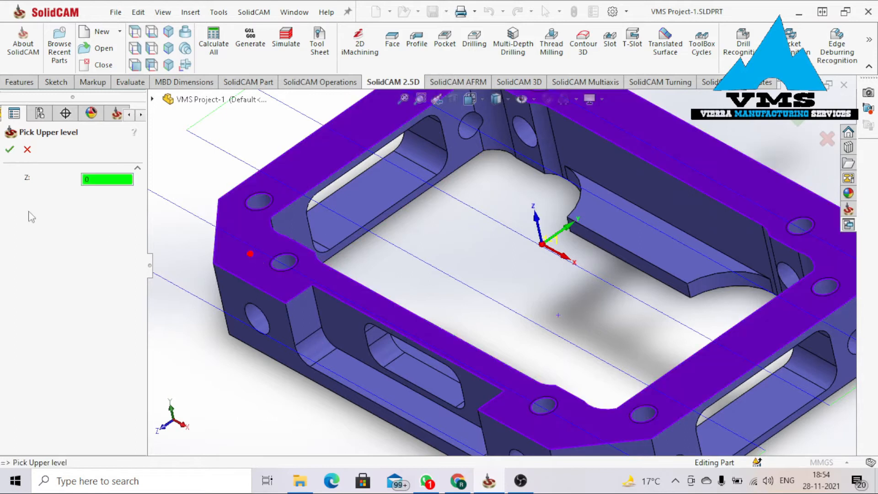
pyautogui.click(16, 155)
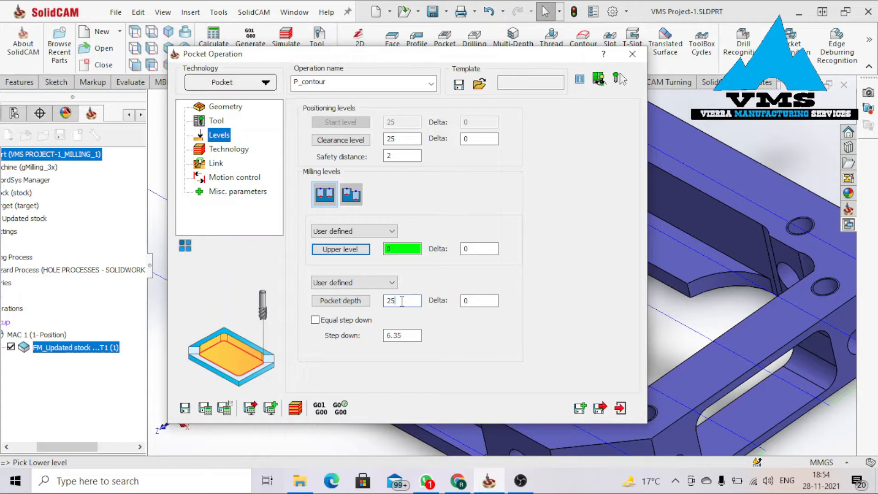
# Define the pocket depth by picking the underside of the frame as the lower level and accept it.
pyautogui.click(358, 300)
pyautogui.scroll(4, 483, 285)
pyautogui.moveTo(473, 305); pyautogui.dragTo(445, 179, button='middle')
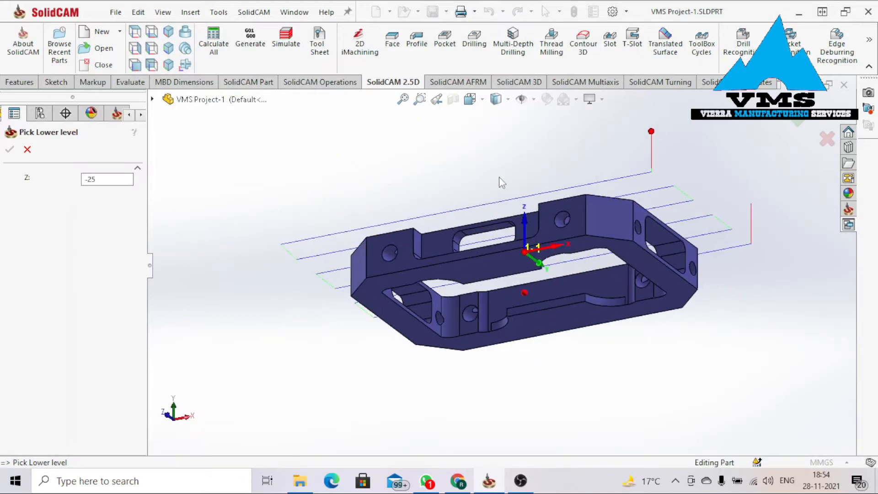
pyautogui.click(372, 293)
pyautogui.moveTo(372, 293); pyautogui.dragTo(424, 300, button='middle')
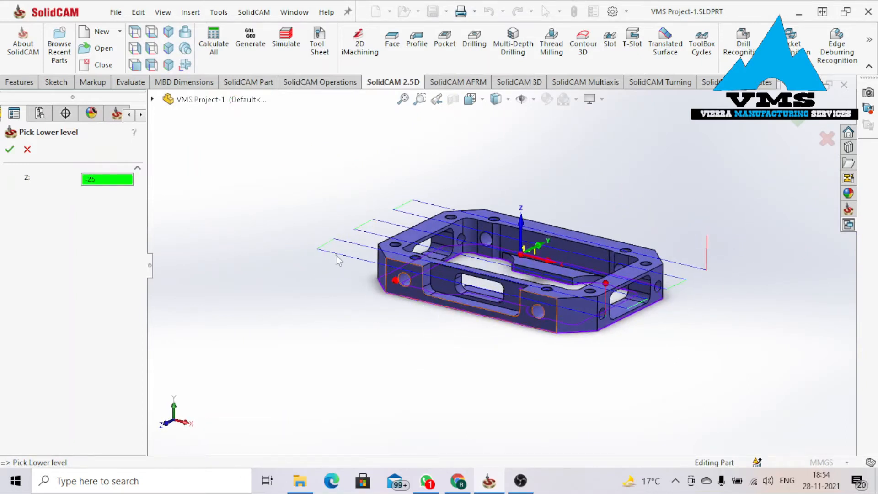
pyautogui.click(11, 149)
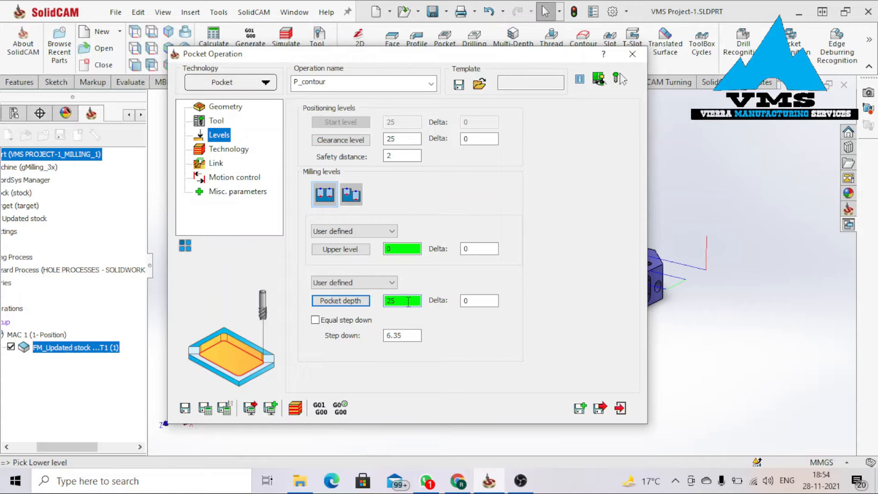
# Enable equal step down for the pocket and set the maximum step down to 0.04.
pyautogui.click(315, 320)
pyautogui.doubleClick(409, 339)
pyautogui.write('0.04')
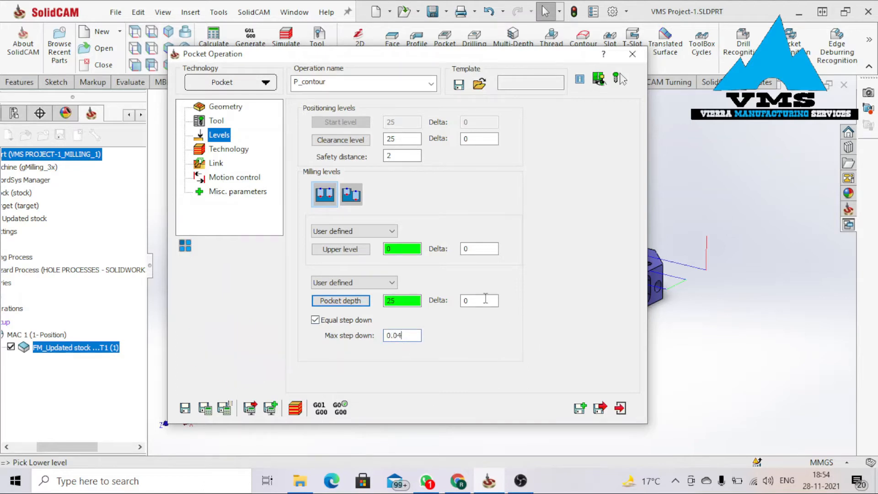
# Keep Contour as the pocket technology and set both the wall offset and the floor offset to 0.01.
pyautogui.click(215, 151)
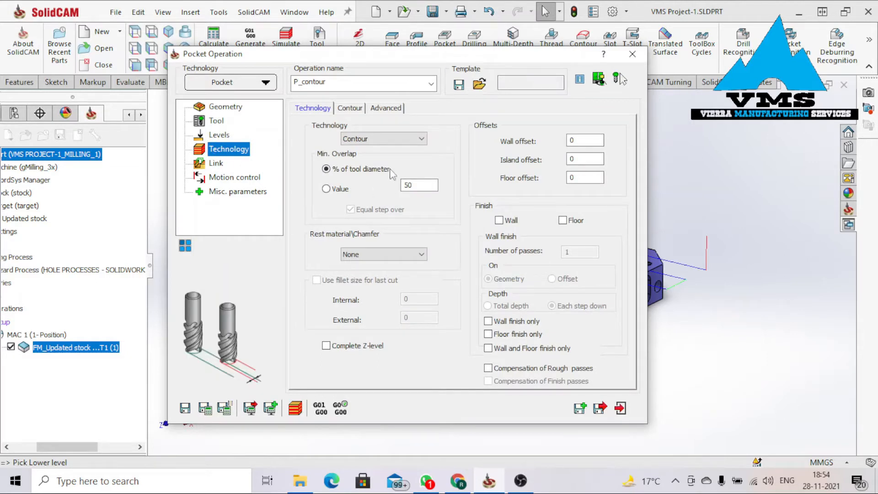
pyautogui.click(386, 142)
pyautogui.click(366, 148)
pyautogui.click(577, 141)
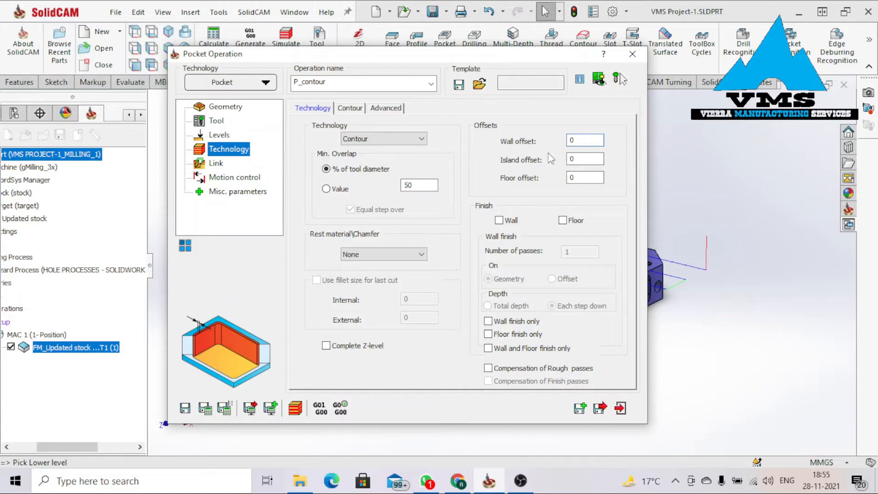
pyautogui.write('.0')
pyautogui.click(594, 180)
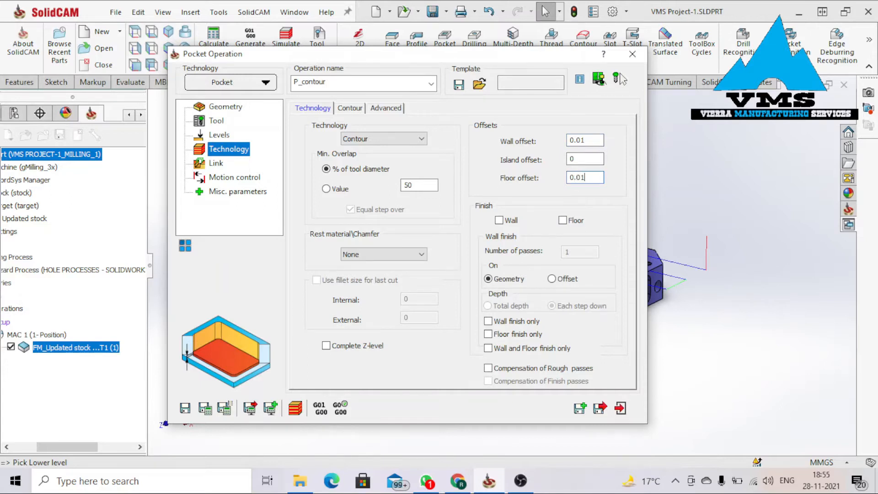
# Enable wall and floor finishing for the pocket and review the contour and advanced technology settings.
pyautogui.click(498, 221)
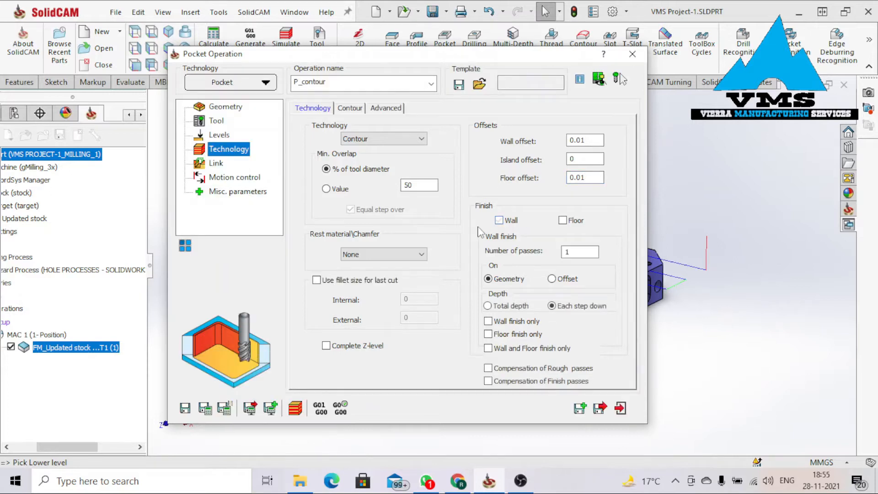
pyautogui.click(563, 221)
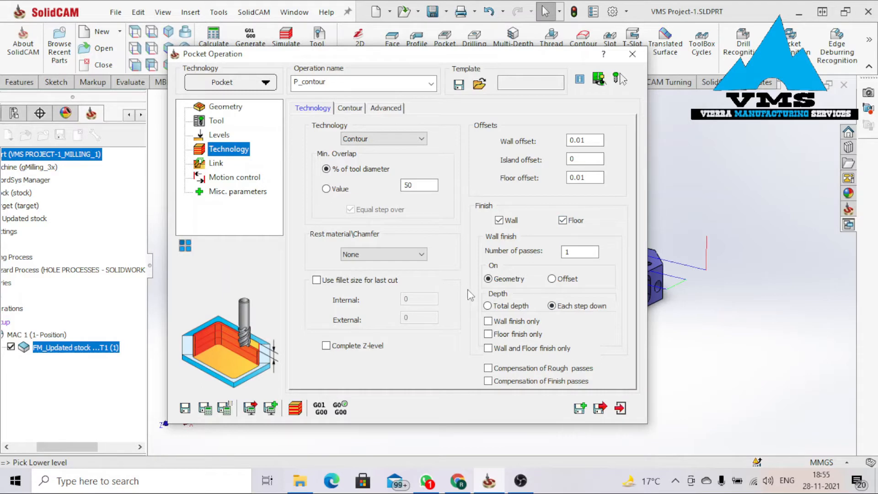
pyautogui.click(579, 253)
pyautogui.click(359, 111)
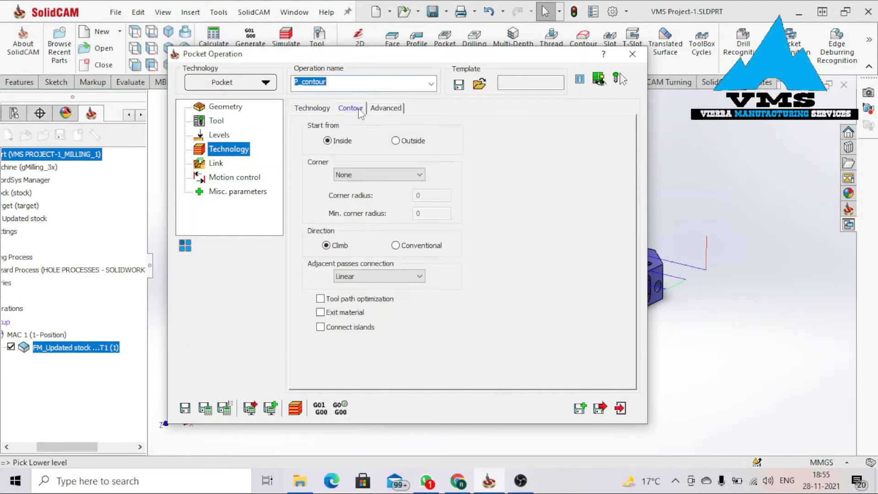
pyautogui.click(387, 108)
pyautogui.click(322, 109)
# Set the pocket's ramping to None and review the motion control and miscellaneous parameters.
pyautogui.click(216, 164)
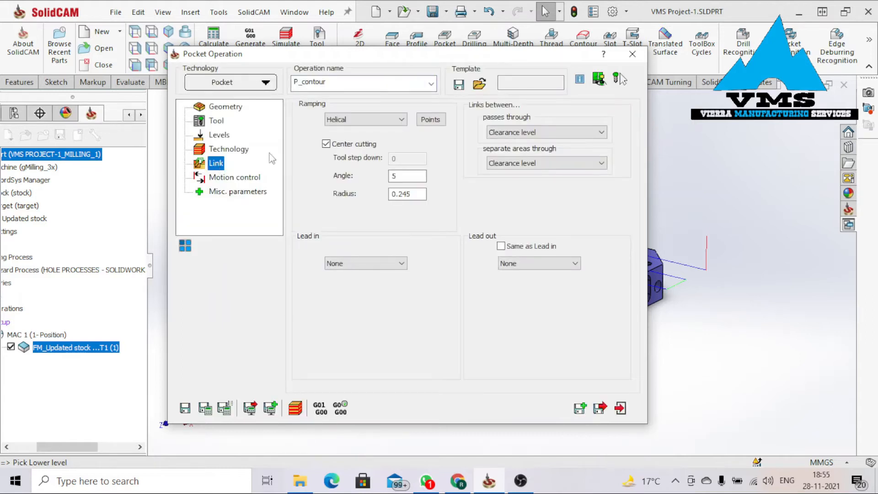
pyautogui.click(364, 120)
pyautogui.click(341, 129)
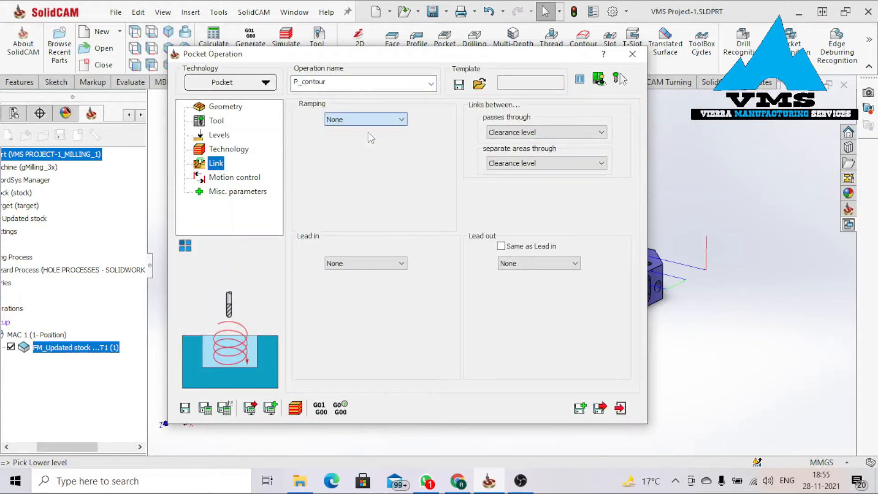
pyautogui.click(227, 178)
pyautogui.click(228, 191)
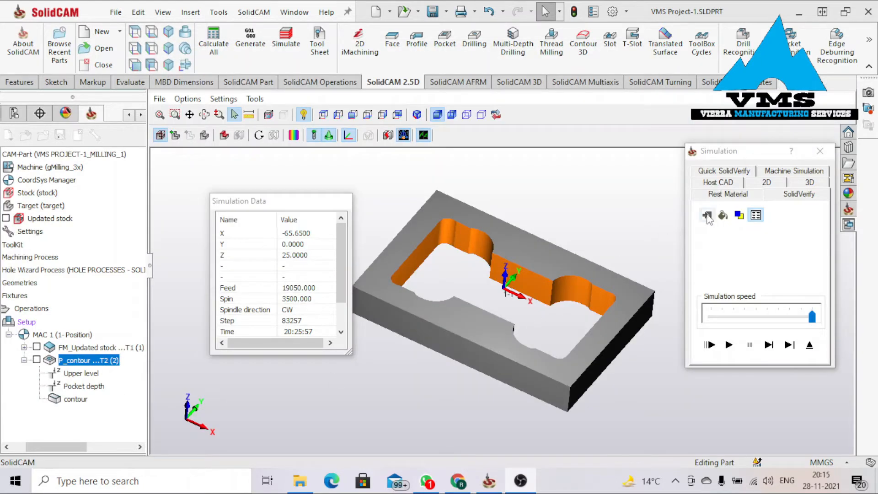
# Examine the rest material after the pocket operation, especially at the central opening's inner corners, and close the simulation.
pyautogui.click(726, 196)
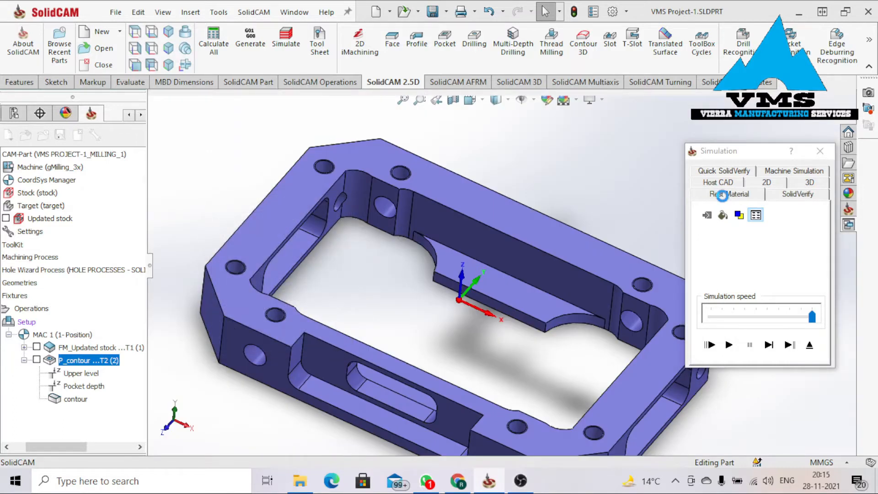
pyautogui.scroll(2, 577, 290)
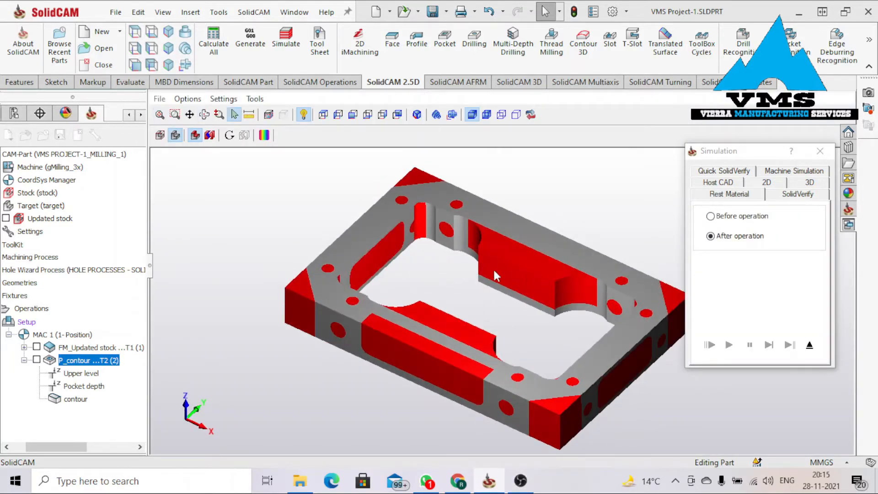
pyautogui.moveTo(503, 280); pyautogui.dragTo(564, 294, button='middle')
pyautogui.scroll(5, 501, 255)
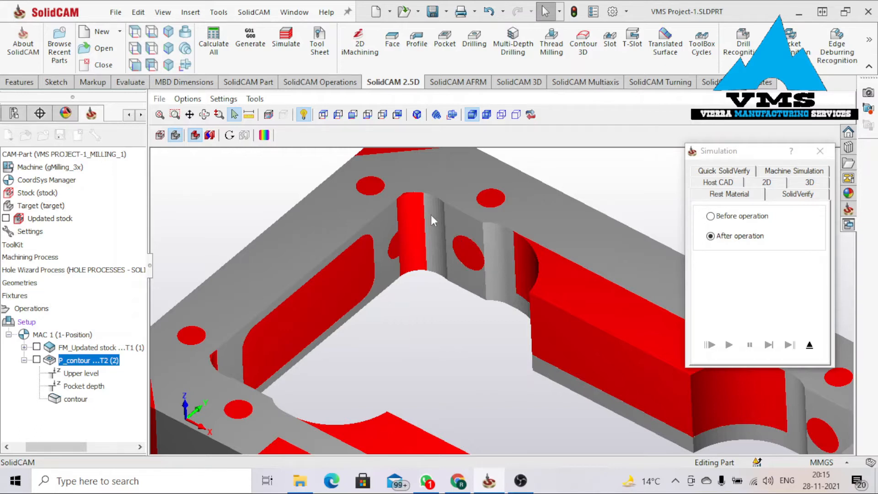
pyautogui.scroll(2, 415, 198)
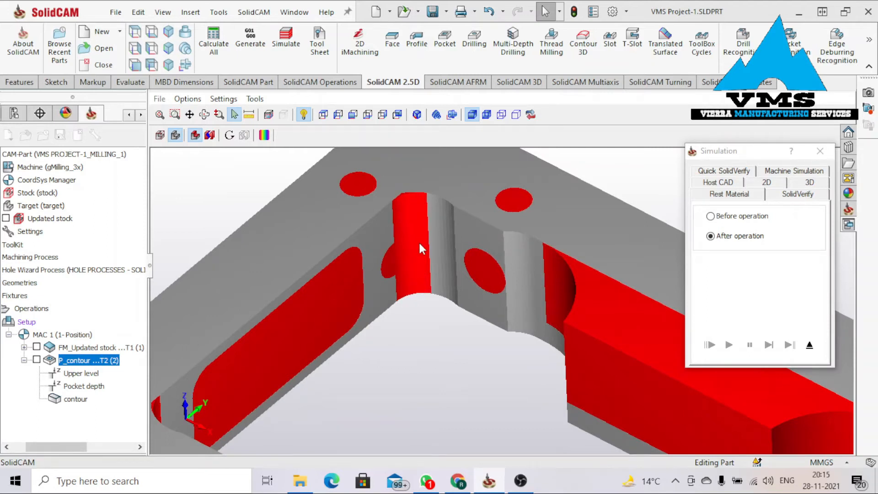
pyautogui.scroll(-5, 420, 244)
pyautogui.scroll(6, 420, 242)
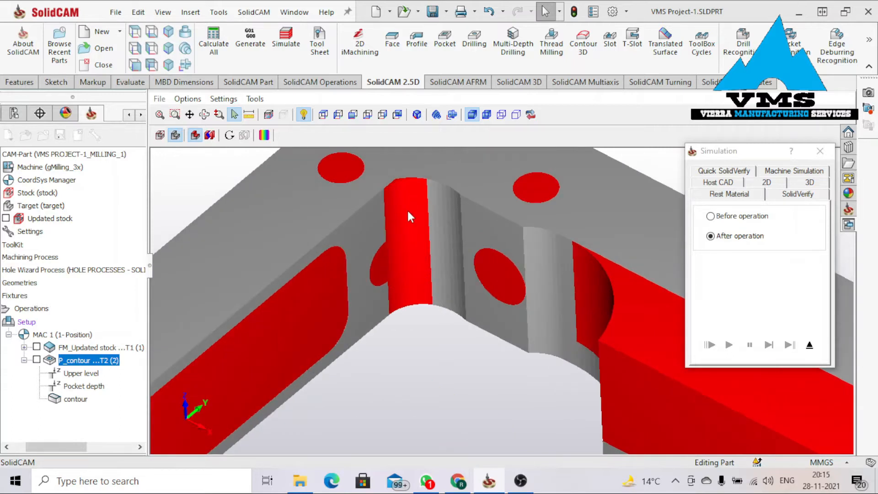
pyautogui.scroll(-6, 446, 237)
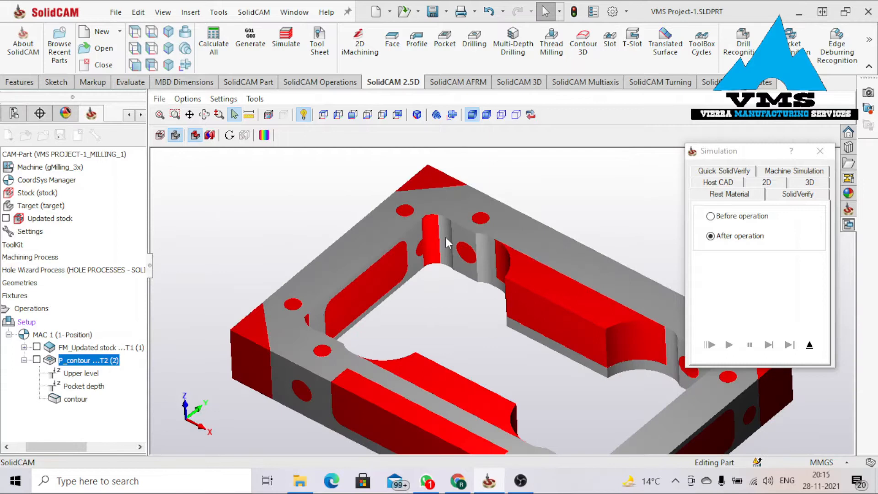
pyautogui.scroll(1, 424, 288)
pyautogui.moveTo(424, 287); pyautogui.dragTo(425, 289, button='middle')
pyautogui.click(819, 151)
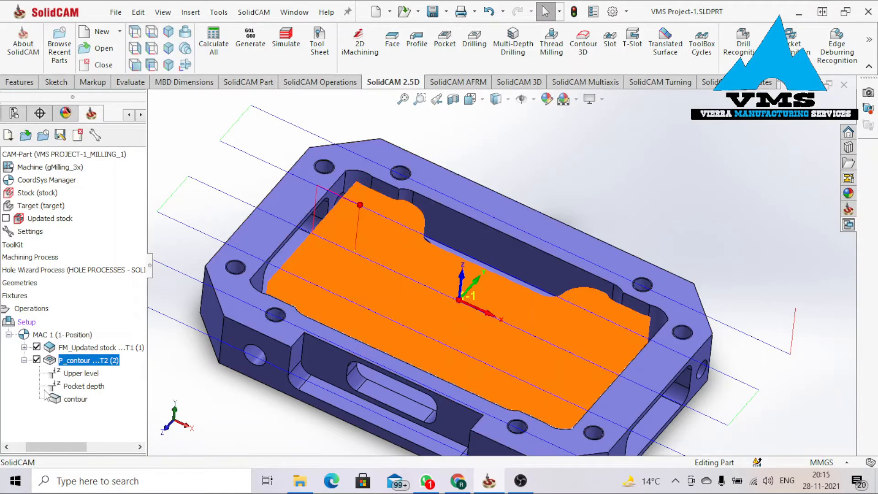
# Hide the tool paths of the face milling and pocket operations, and save the P_contour operation as a copy.
pyautogui.click(37, 360)
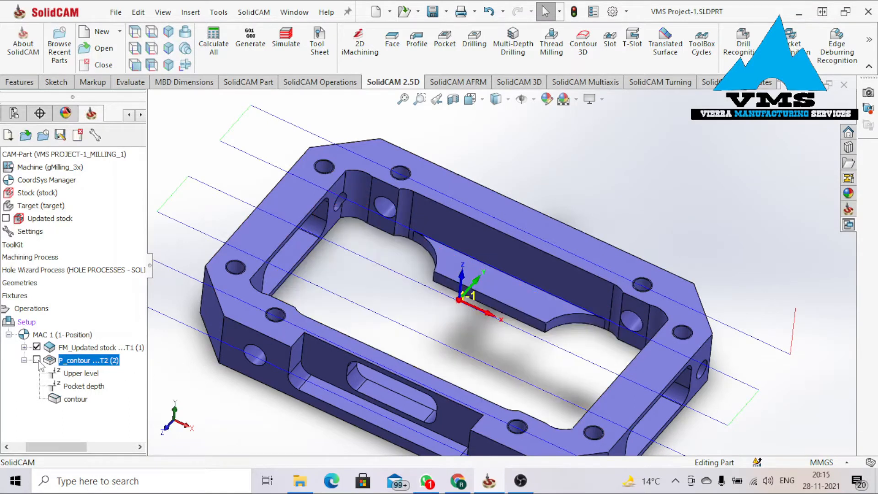
pyautogui.click(37, 348)
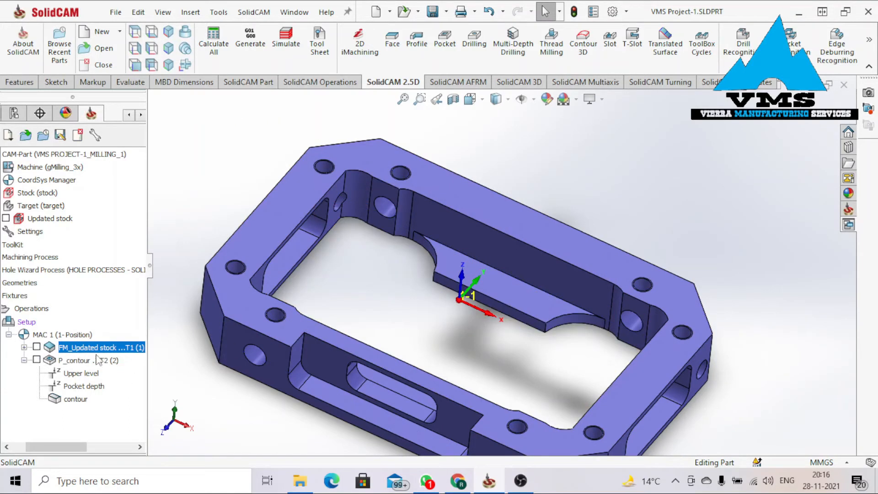
pyautogui.click(78, 361)
pyautogui.scroll(1, 262, 335)
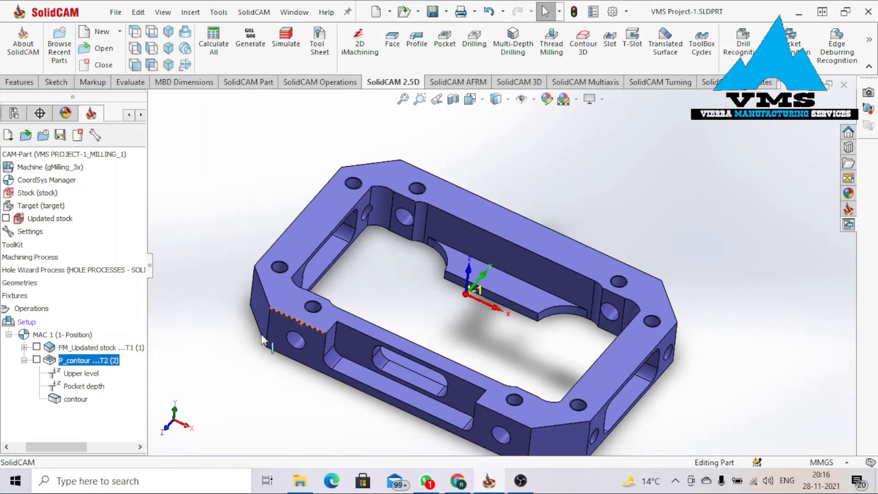
pyautogui.rightClick(105, 363)
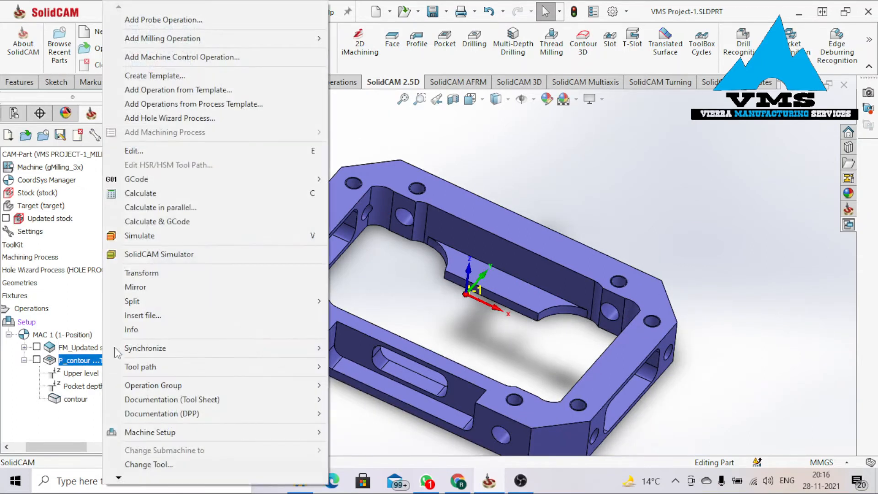
pyautogui.click(196, 151)
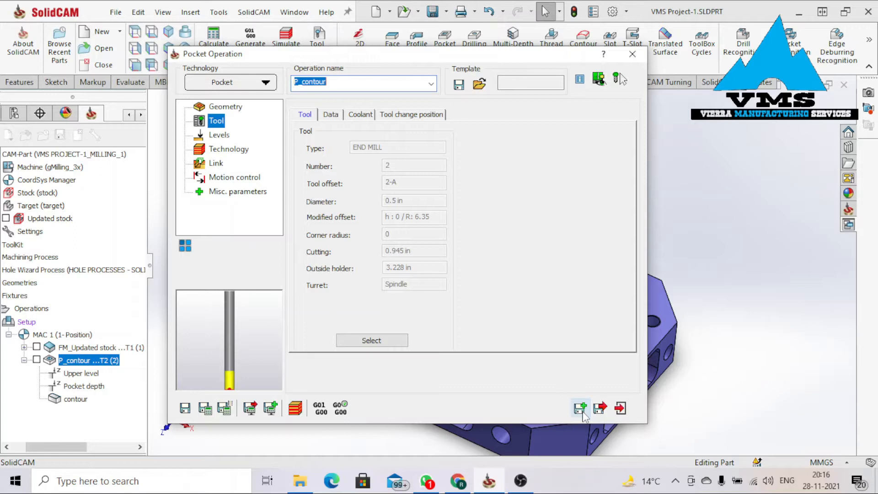
pyautogui.click(580, 407)
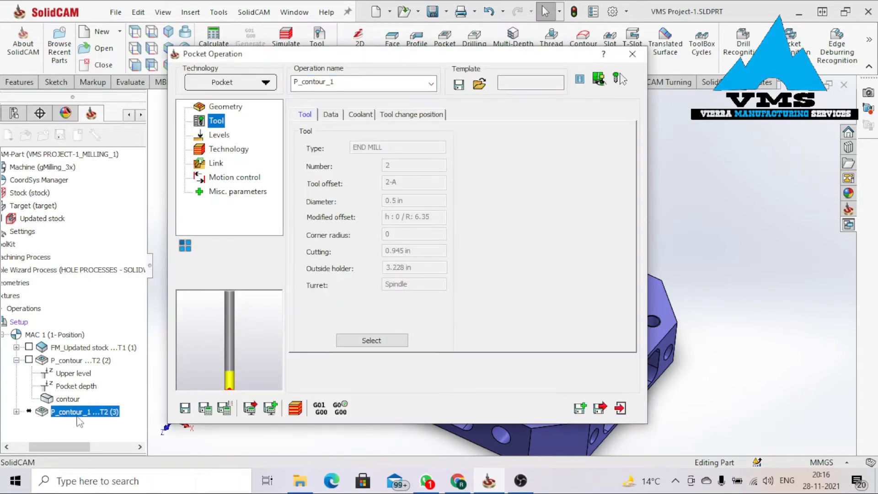
# Show the copied pocket operation's contour geometry on the frame to check its chain, and return to the operation settings.
pyautogui.click(217, 108)
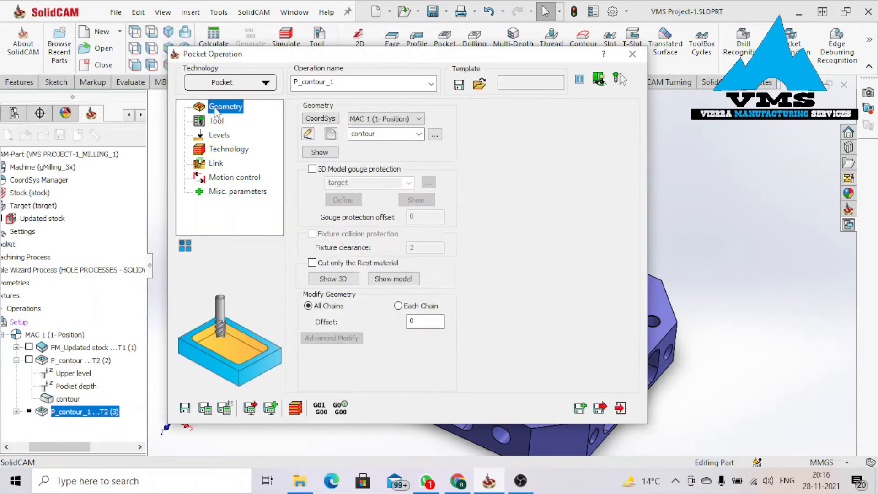
pyautogui.click(326, 156)
pyautogui.scroll(-1, 351, 297)
pyautogui.moveTo(350, 295); pyautogui.dragTo(389, 296, button='middle')
pyautogui.click(10, 149)
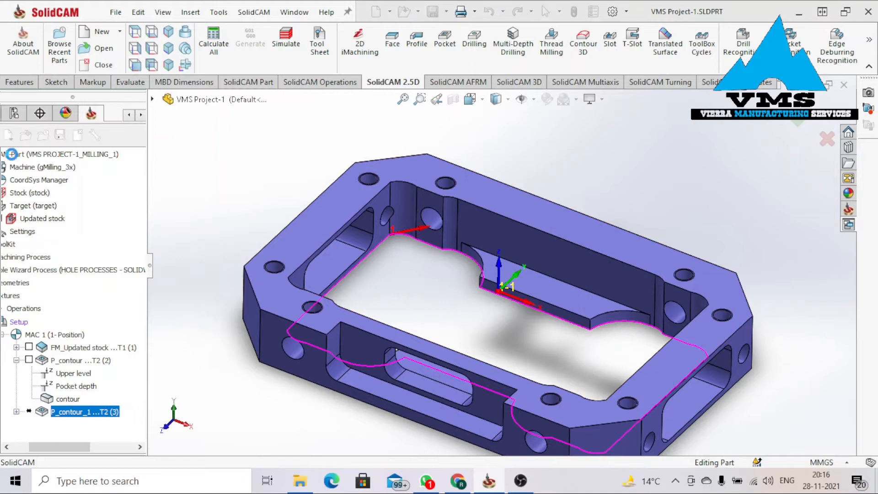
# Add a new end mill to the tool table for the copied pocket operation and swap its units to inch.
pyautogui.click(223, 124)
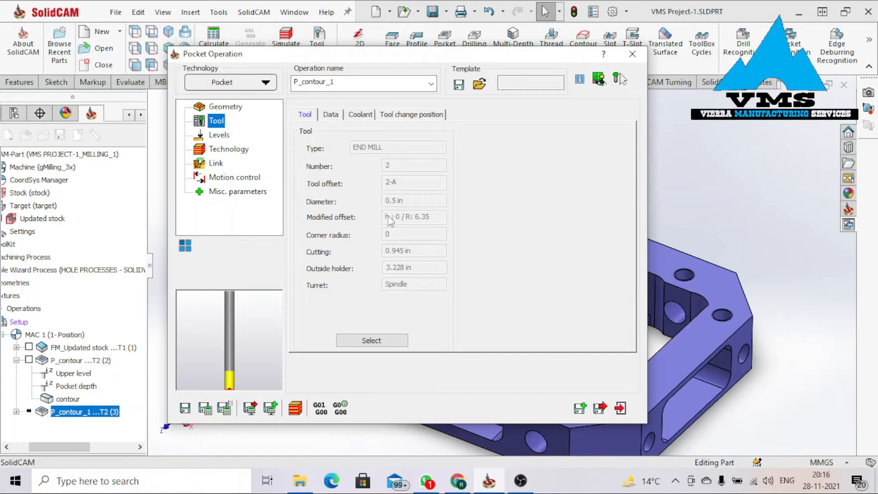
pyautogui.click(371, 340)
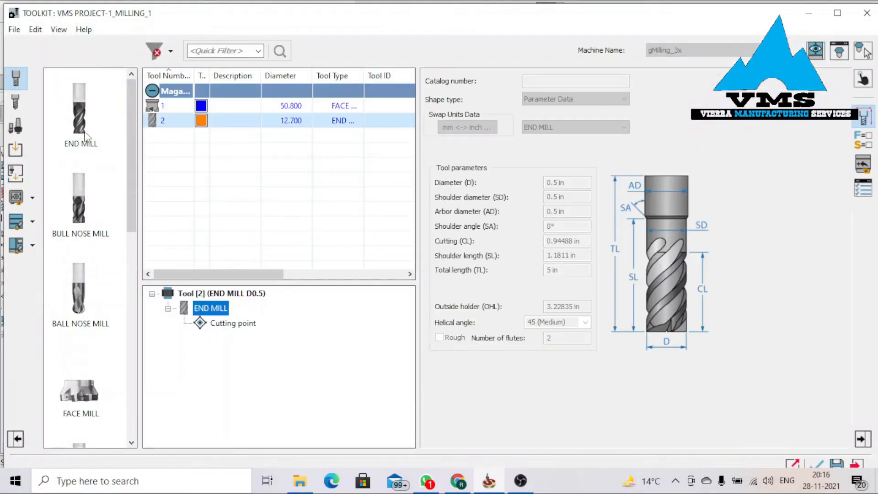
pyautogui.doubleClick(82, 142)
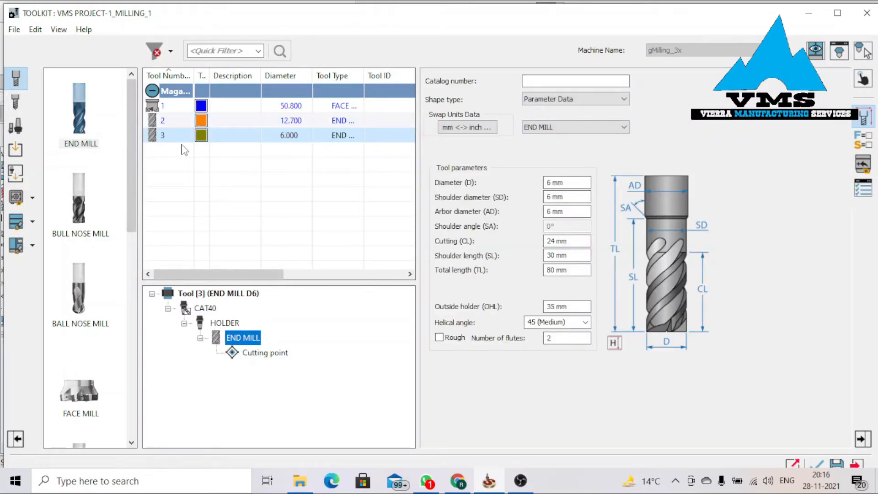
pyautogui.click(480, 131)
pyautogui.click(525, 138)
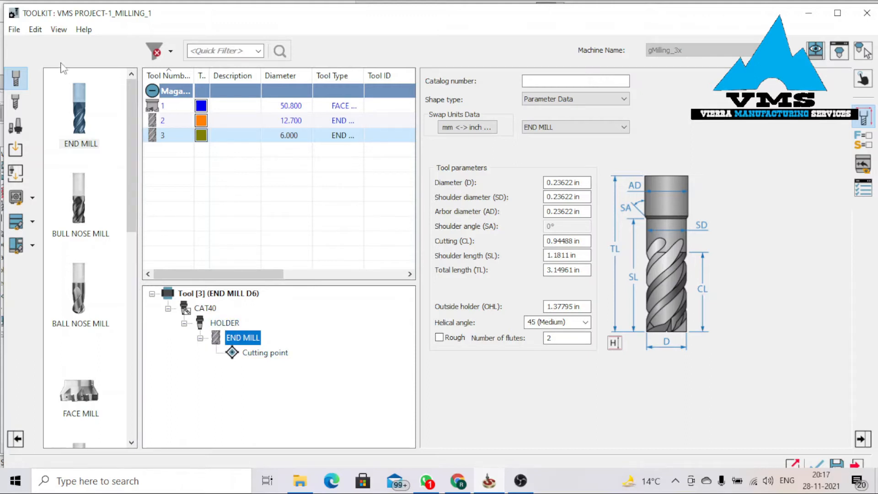
# Check the general ToolKit settings, including the automatic adding of the adaptor and holder, and leave them.
pyautogui.click(59, 29)
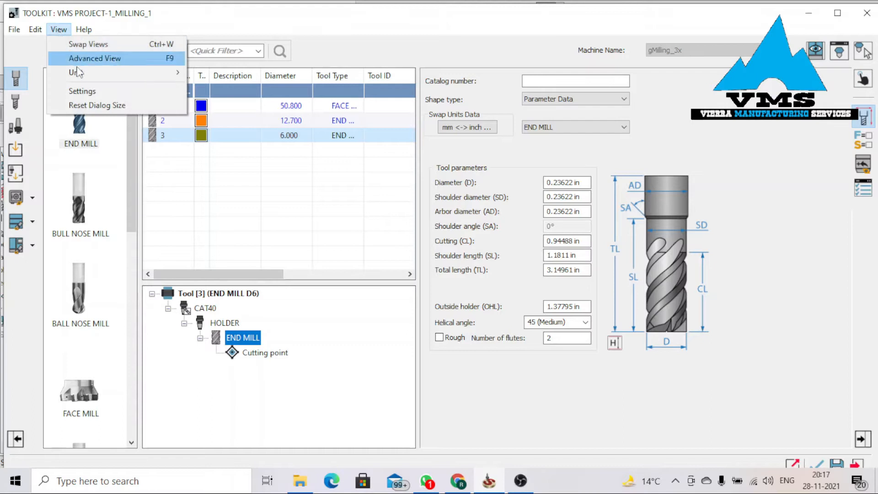
pyautogui.click(87, 92)
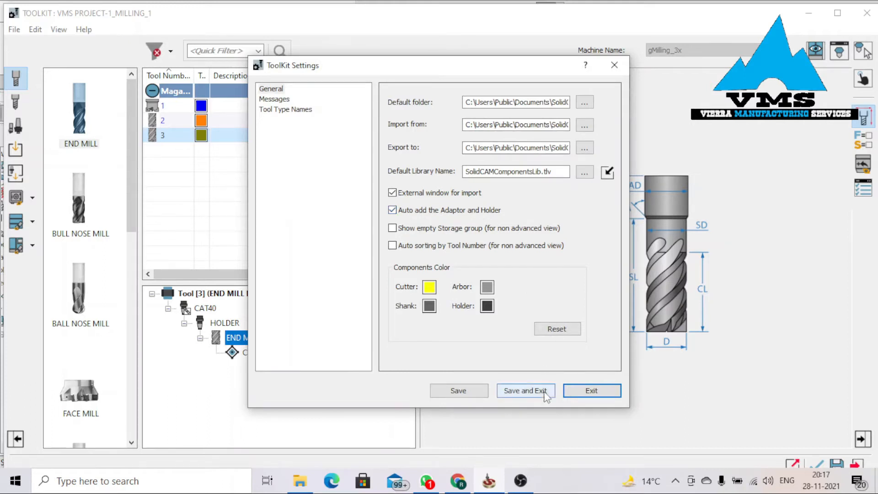
pyautogui.click(592, 391)
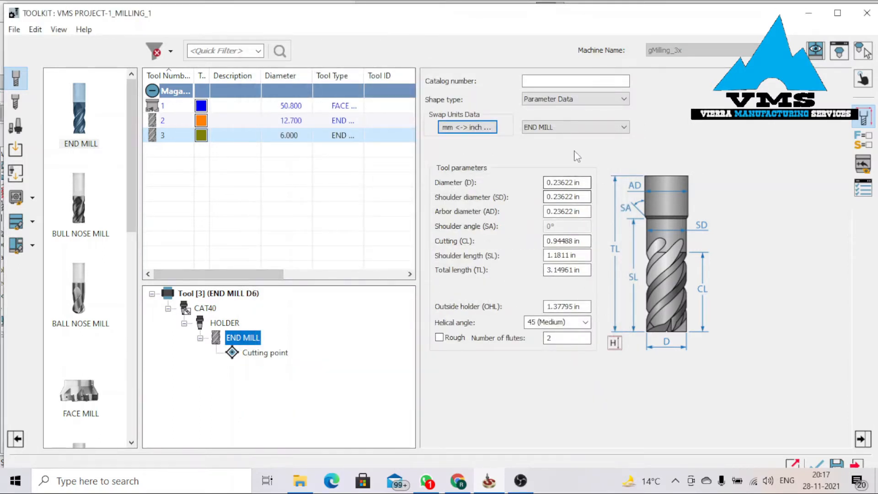
# Set the new end mill's total length to 5 in and assign the tool to the copied pocket operation.
pyautogui.click(580, 269)
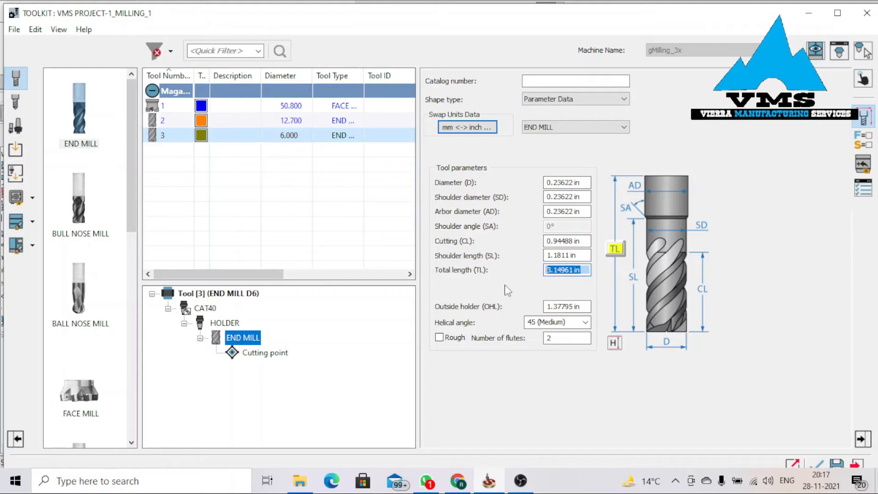
pyautogui.write('5')
pyautogui.click(570, 340)
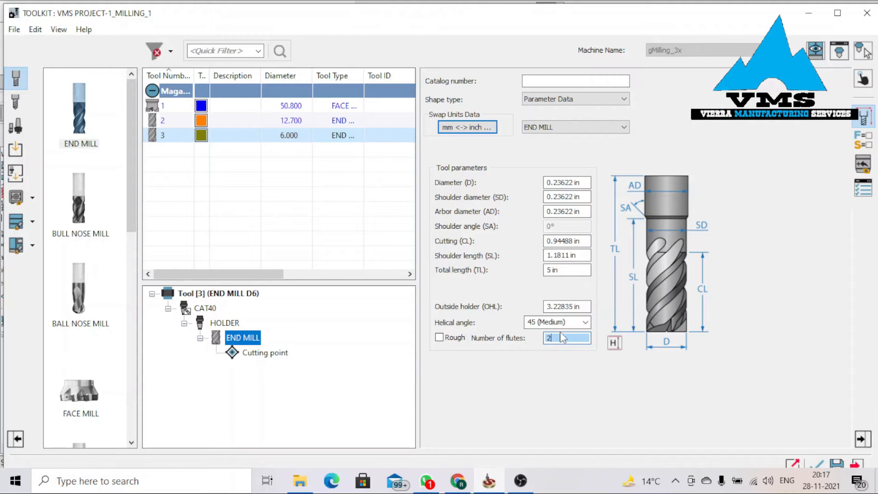
pyautogui.click(821, 461)
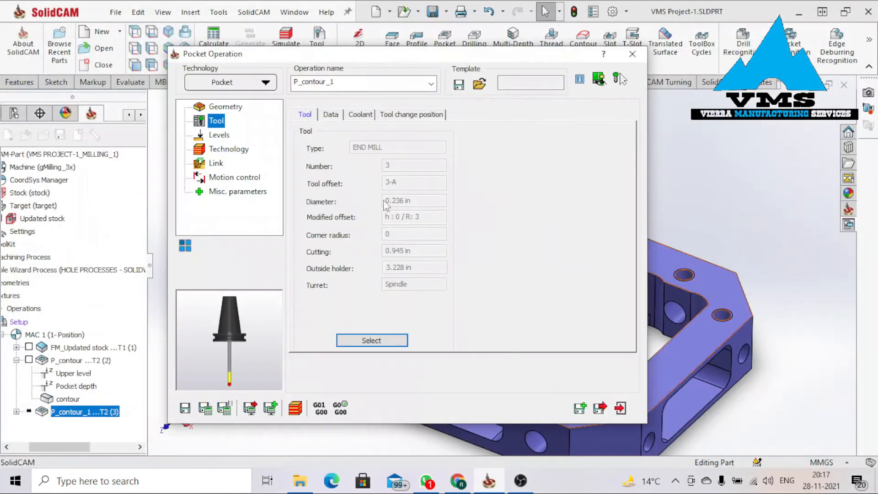
# Enable the Flood: Pressure, Mist, Through tool: Pressure and Active air coolants for the copied pocket operation, and review its feed and spin data.
pyautogui.click(361, 114)
pyautogui.click(301, 172)
pyautogui.click(302, 199)
pyautogui.click(302, 280)
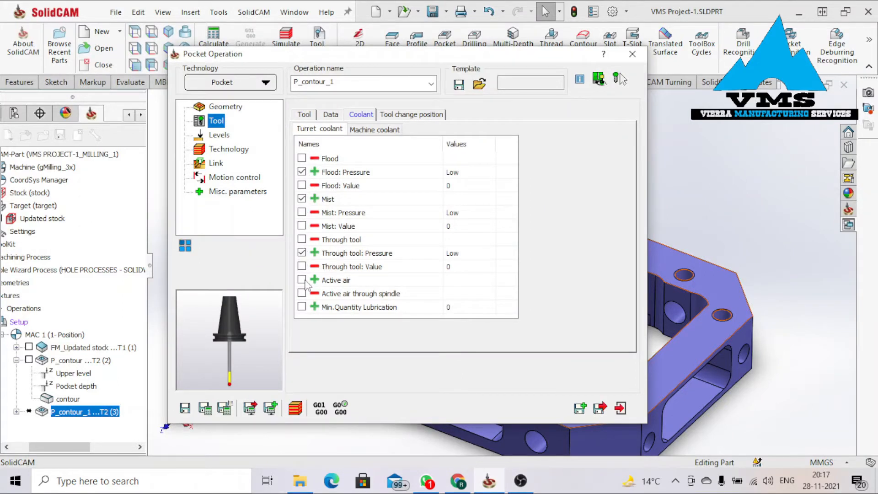
pyautogui.click(307, 303)
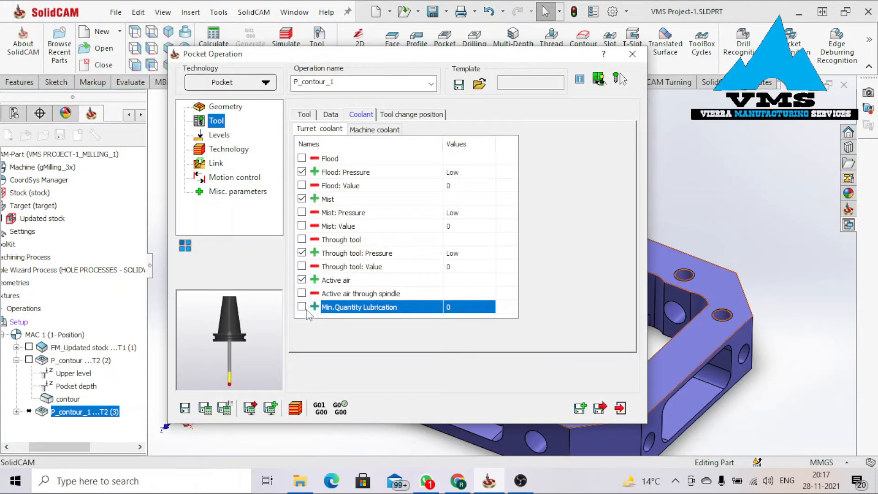
pyautogui.click(412, 116)
pyautogui.click(338, 116)
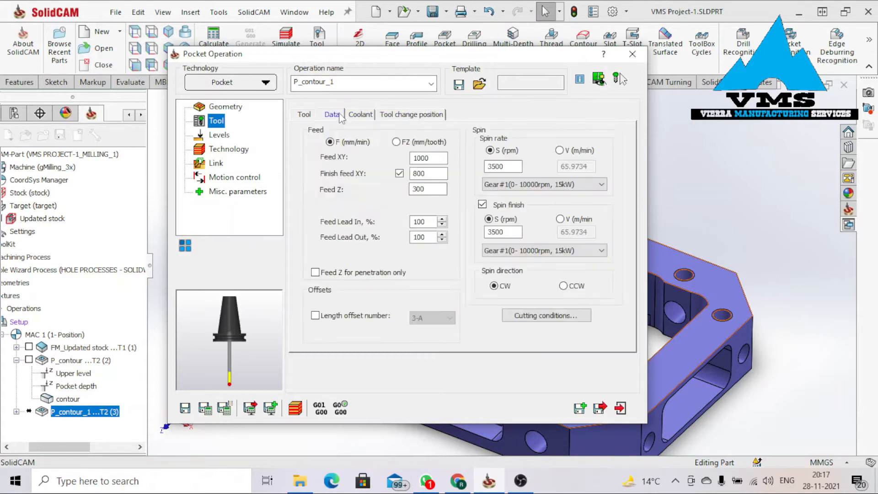
pyautogui.click(308, 114)
# Review the milling levels of the P_contour_1 operation and set its Rest material/Chamfer technology option to Rest.
pyautogui.click(215, 135)
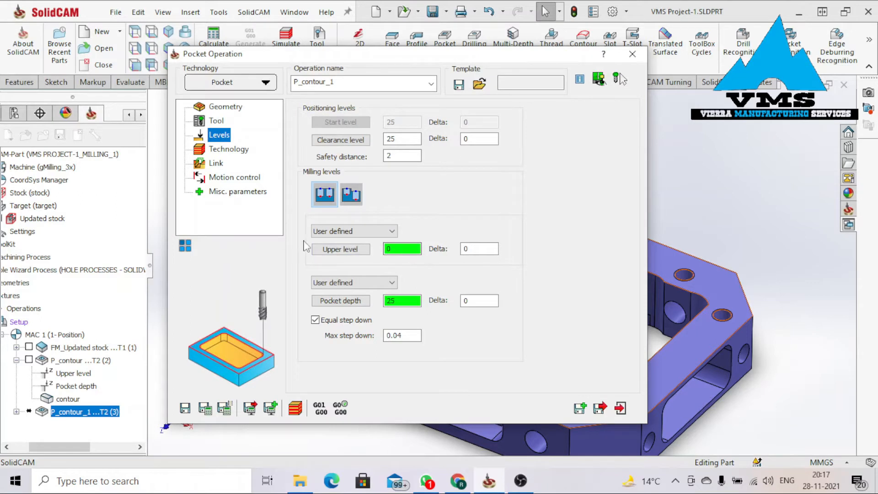
pyautogui.click(221, 150)
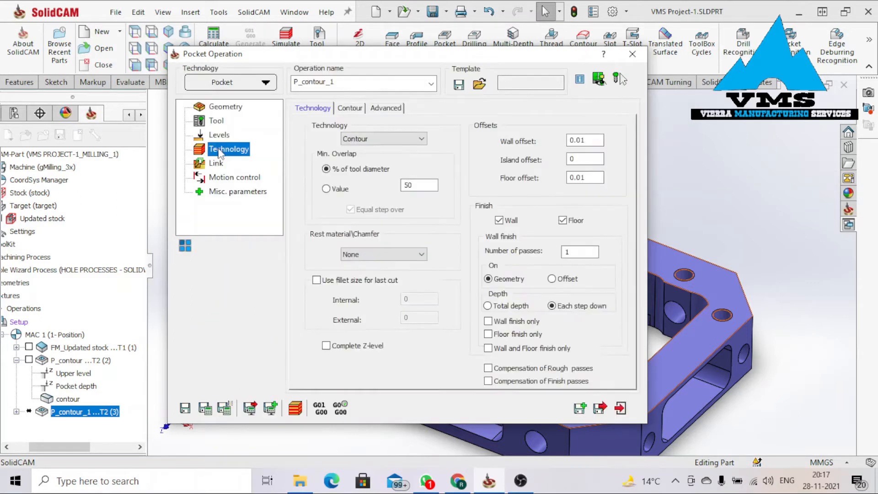
pyautogui.moveTo(519, 56); pyautogui.dragTo(504, 335)
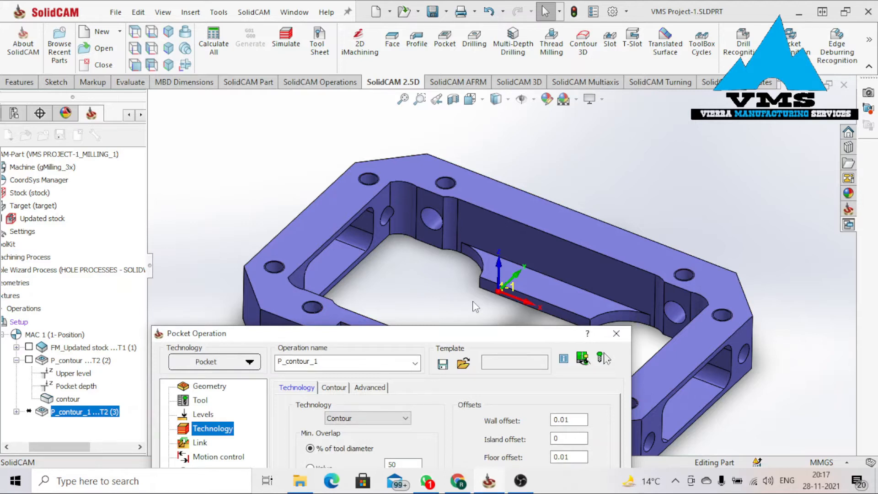
pyautogui.moveTo(452, 339); pyautogui.dragTo(476, 137)
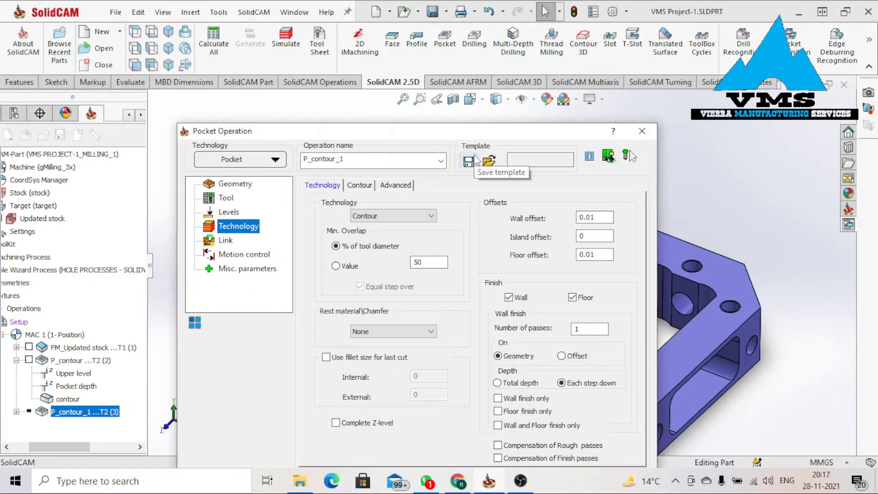
pyautogui.moveTo(431, 136); pyautogui.dragTo(429, 78)
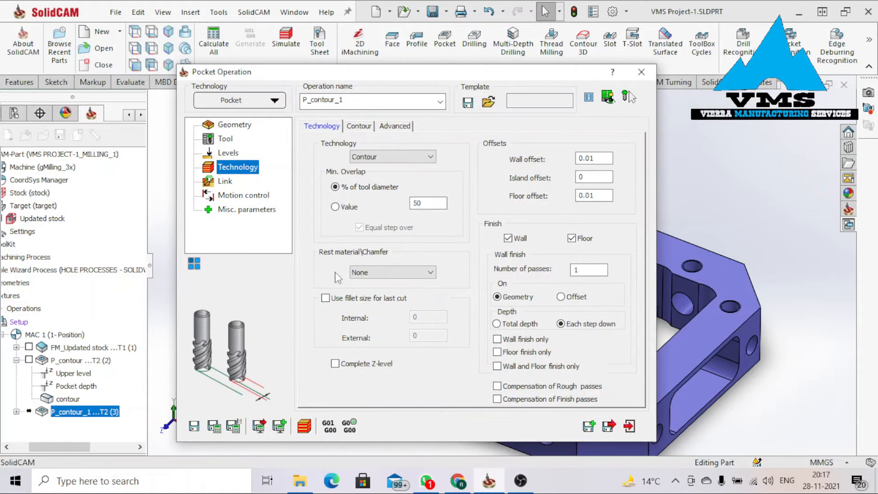
pyautogui.click(393, 272)
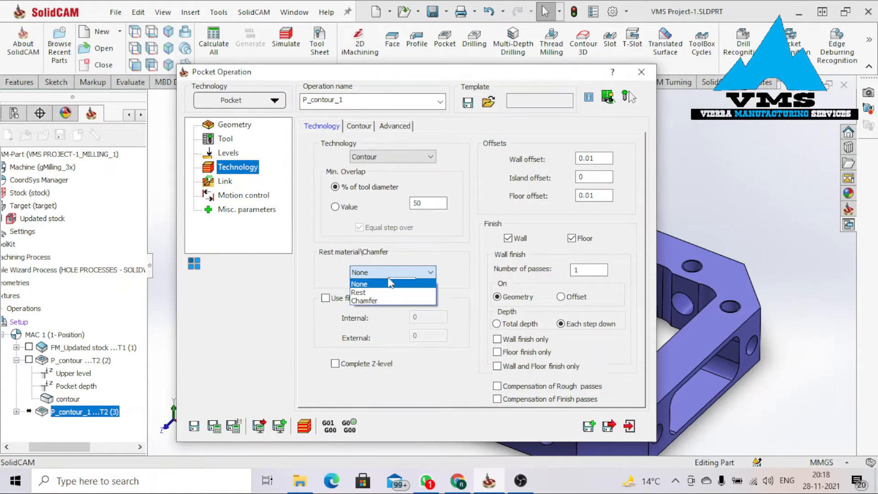
pyautogui.click(384, 299)
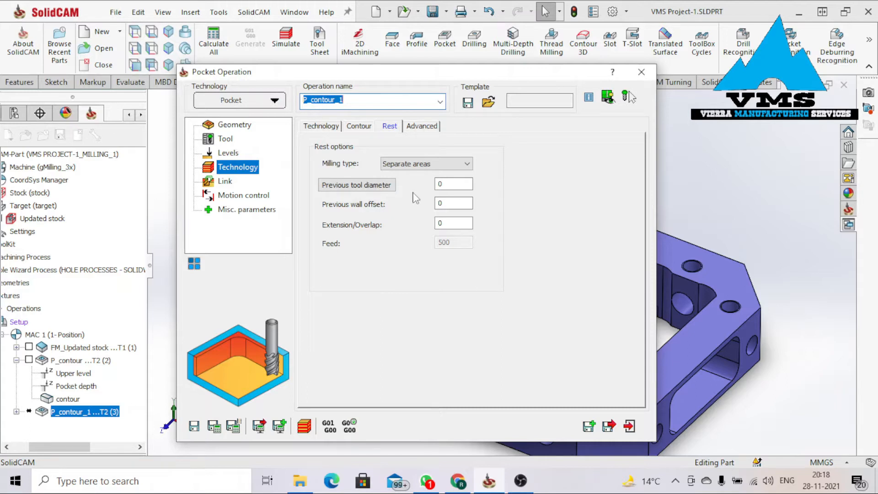
# Take the rest milling's previous tool diameter from the 0.5 in end mill, tool 2, and review the wall offsets.
pyautogui.click(379, 185)
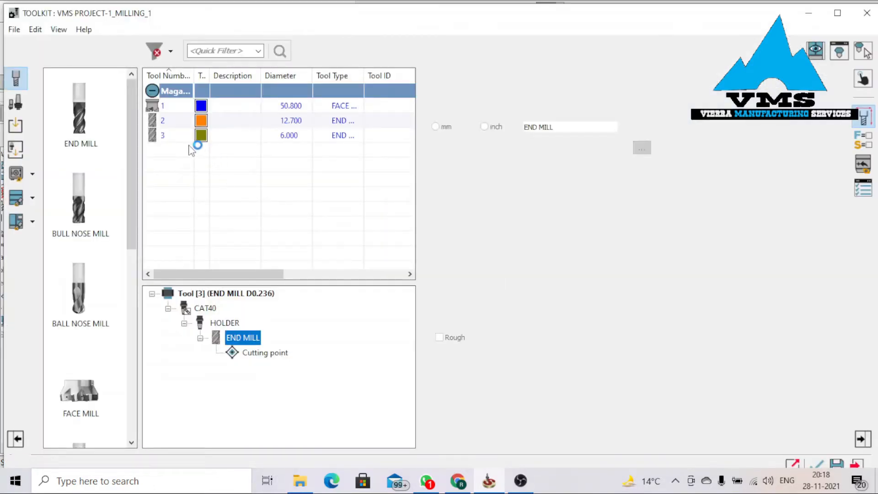
pyautogui.click(165, 122)
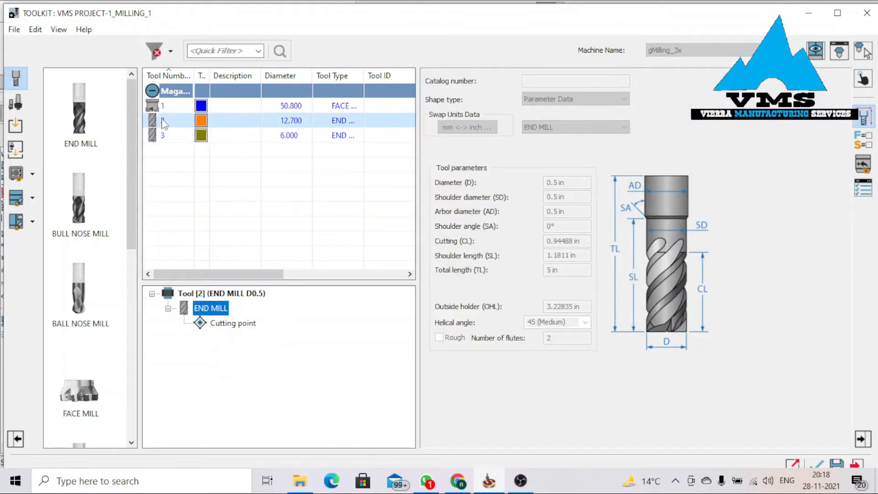
pyautogui.click(816, 465)
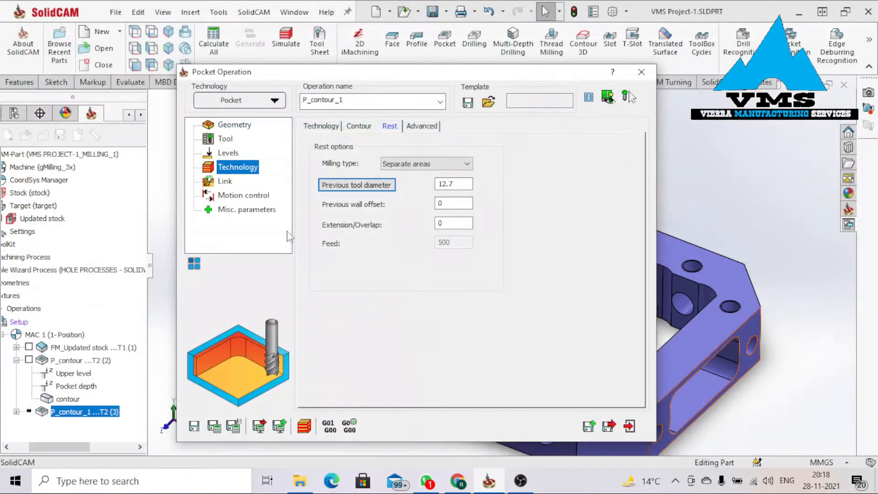
pyautogui.click(319, 129)
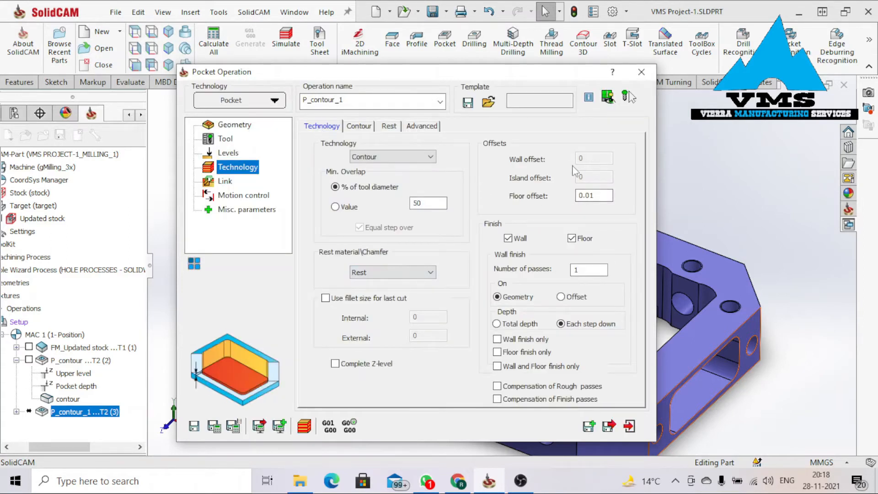
pyautogui.click(390, 127)
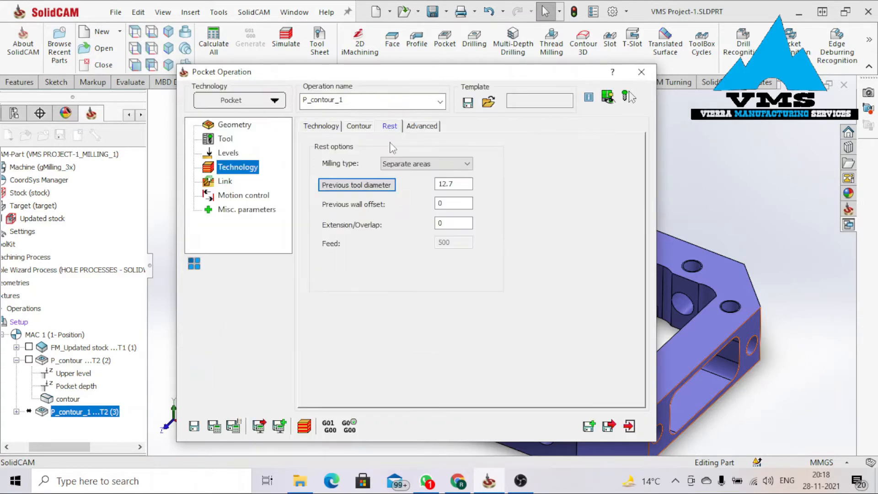
pyautogui.click(455, 203)
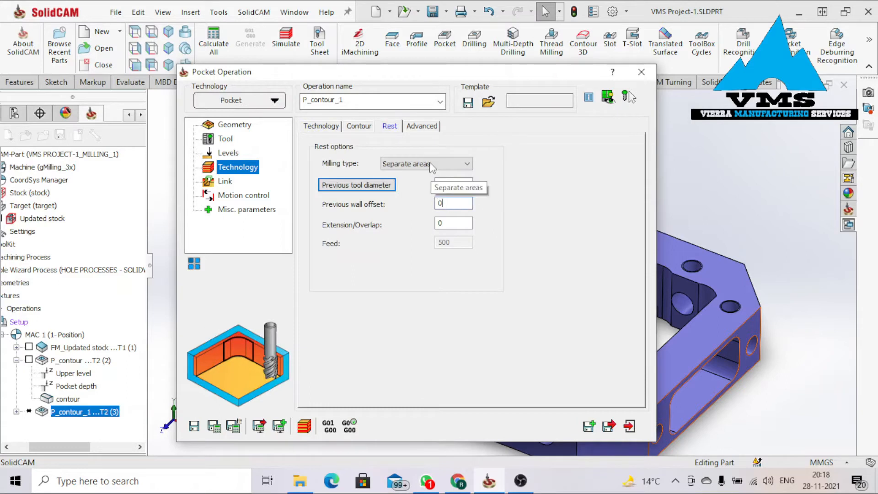
# Review the link, motion control and miscellaneous parameters of P_contour_1, and save and calculate the operation.
pyautogui.click(225, 182)
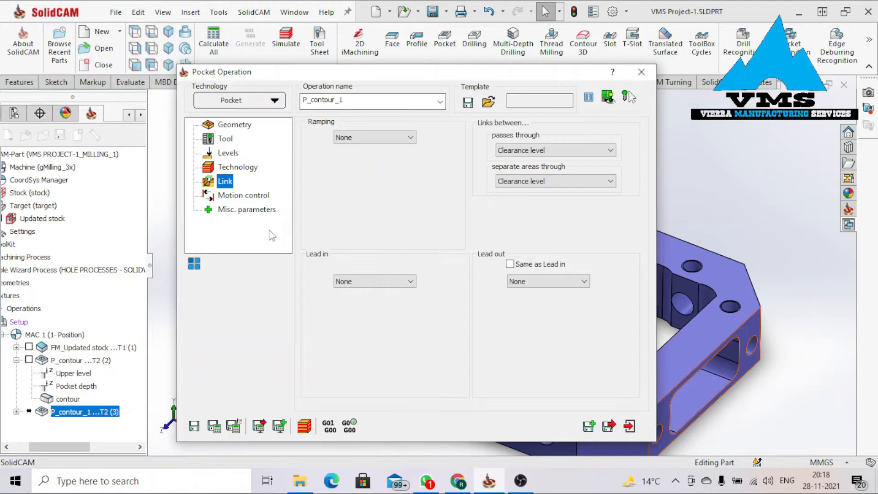
pyautogui.click(243, 195)
pyautogui.click(247, 210)
pyautogui.click(215, 425)
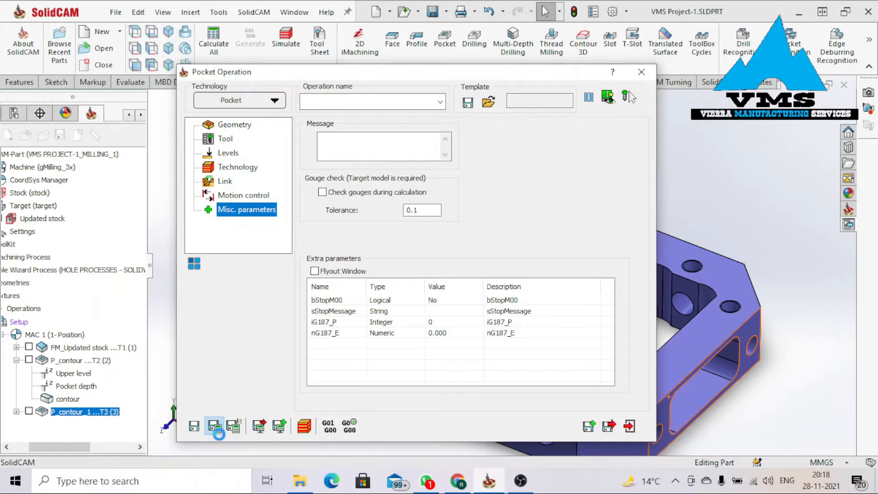
# Simulate the P_contour_1 rest cut in SolidVerify and examine the inner corners of the central opening.
pyautogui.click(304, 426)
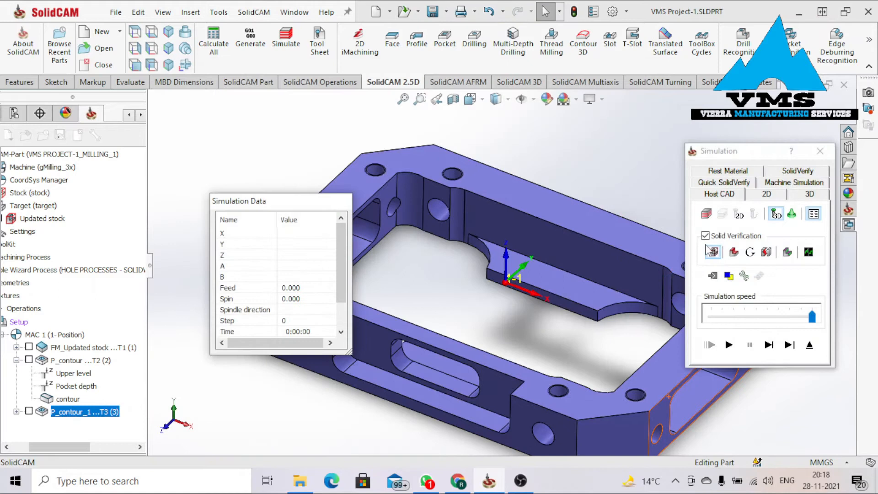
pyautogui.click(796, 171)
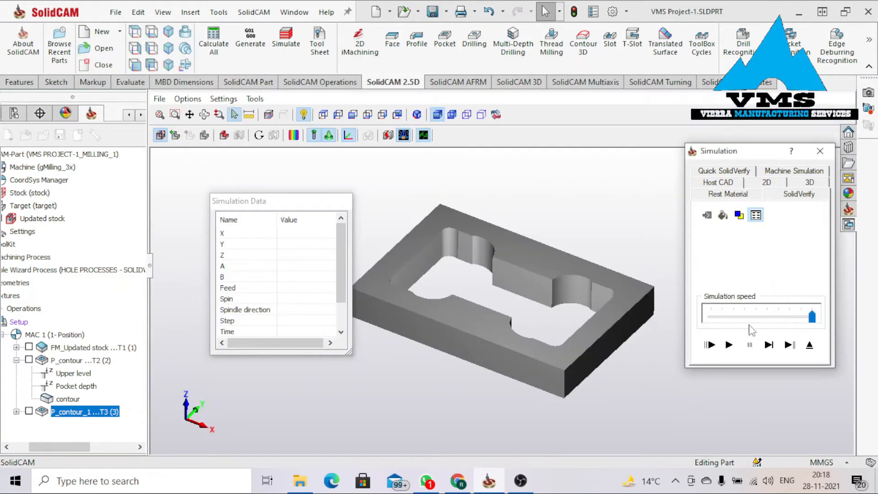
pyautogui.click(728, 344)
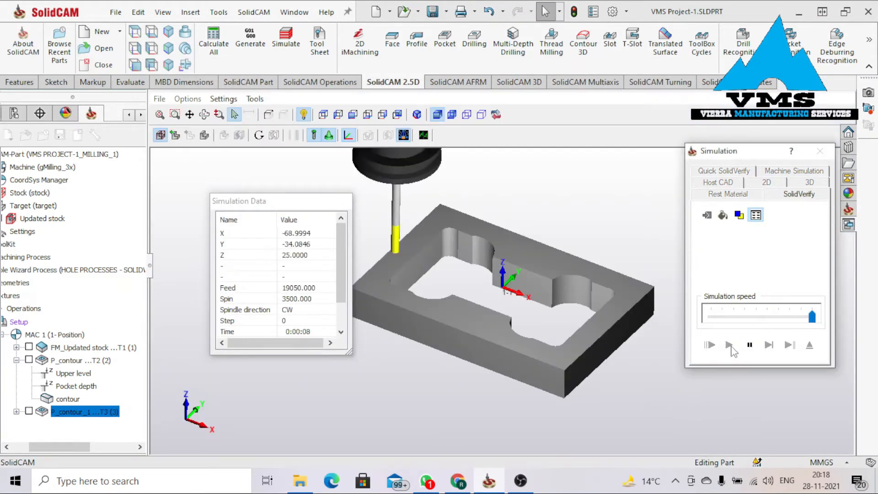
pyautogui.moveTo(403, 300); pyautogui.dragTo(414, 320, button='middle')
pyautogui.moveTo(500, 348); pyautogui.dragTo(492, 339, button='middle')
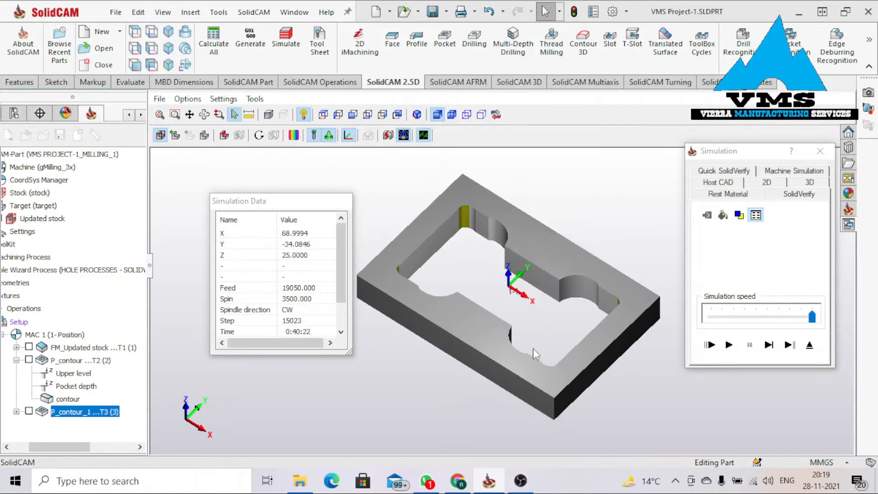
pyautogui.scroll(-2, 533, 302)
pyautogui.moveTo(533, 302); pyautogui.dragTo(537, 290, button='middle')
# Examine the rest material left on the frame after the P_contour_1 operation, and close the simulation.
pyautogui.click(729, 194)
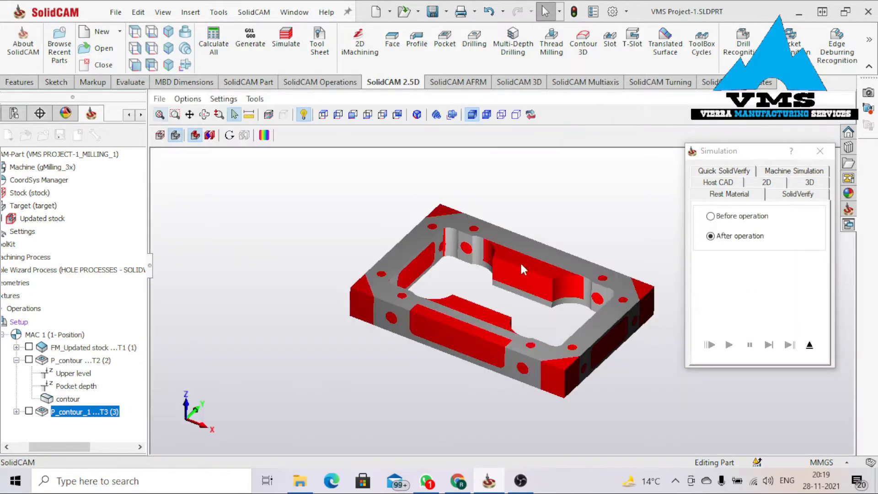
pyautogui.scroll(-3, 521, 264)
pyautogui.moveTo(392, 292); pyautogui.dragTo(385, 289, button='middle')
pyautogui.scroll(2, 439, 298)
pyautogui.moveTo(440, 302); pyautogui.dragTo(535, 258, button='middle')
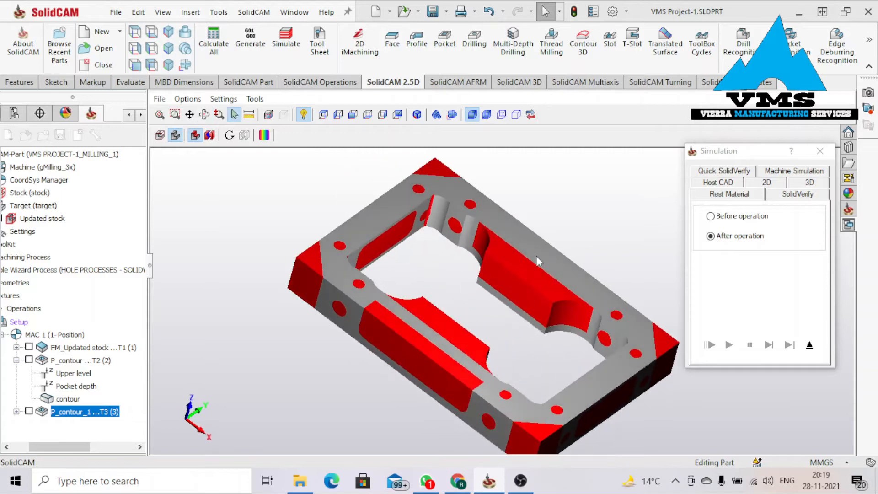
pyautogui.click(825, 152)
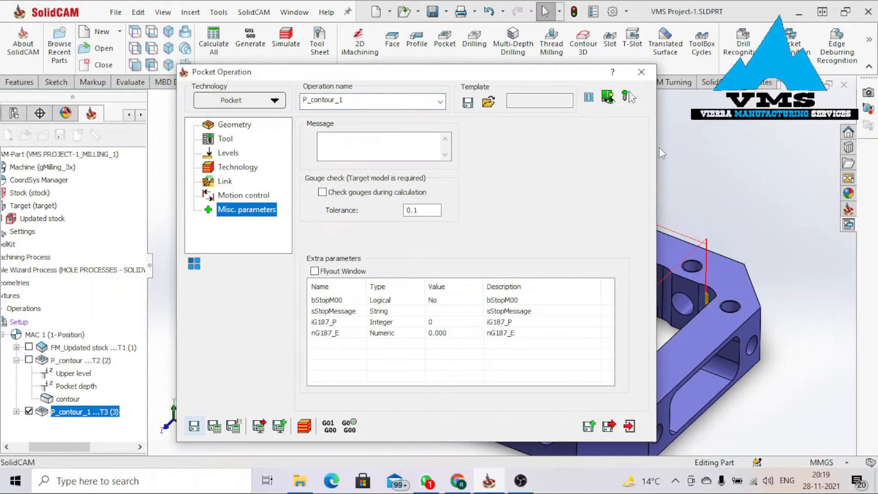
# Close the pocket operation settings and hide the tool path of P_contour_1 in the MAC 1 operations tree.
pyautogui.click(642, 72)
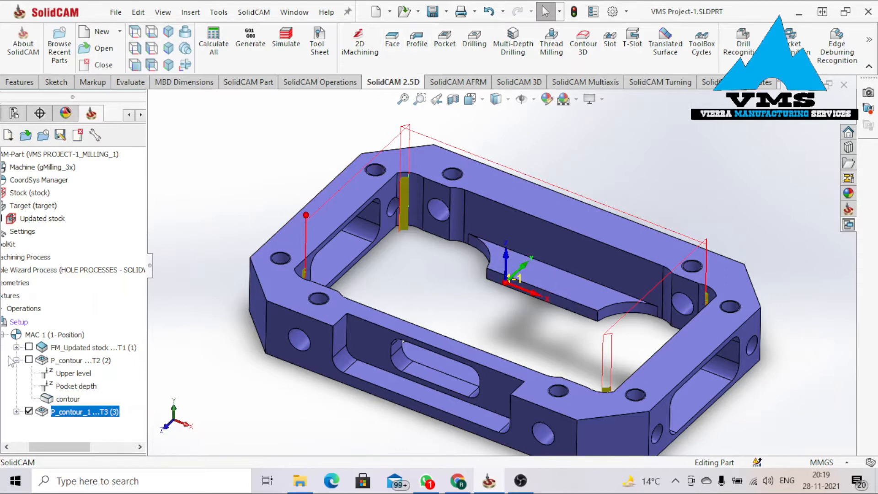
pyautogui.click(3, 335)
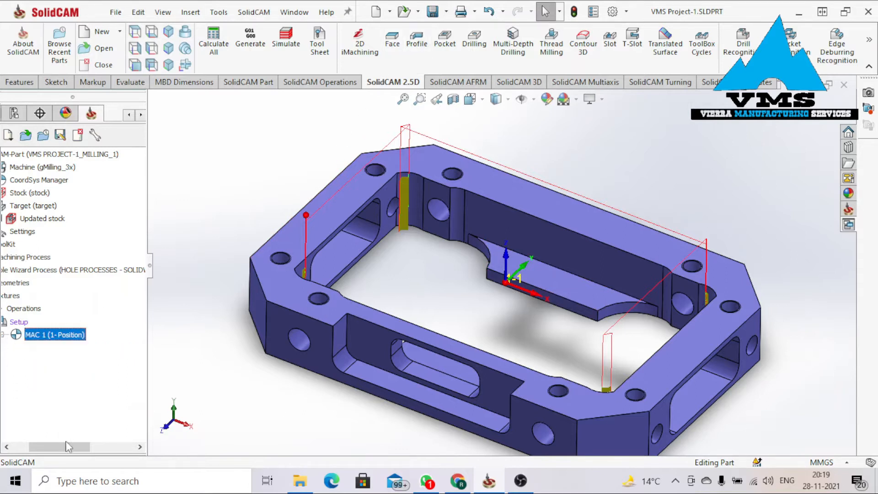
pyautogui.moveTo(67, 446); pyautogui.dragTo(52, 446)
pyautogui.click(41, 334)
pyautogui.click(56, 360)
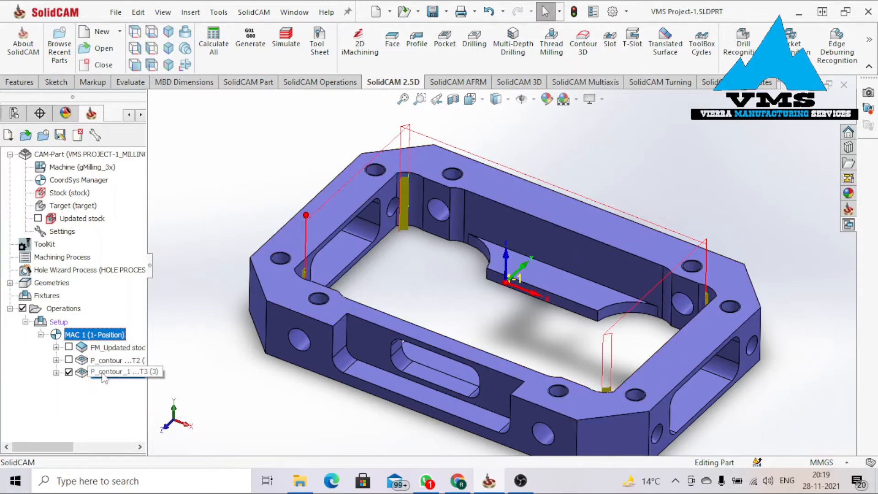
pyautogui.click(69, 372)
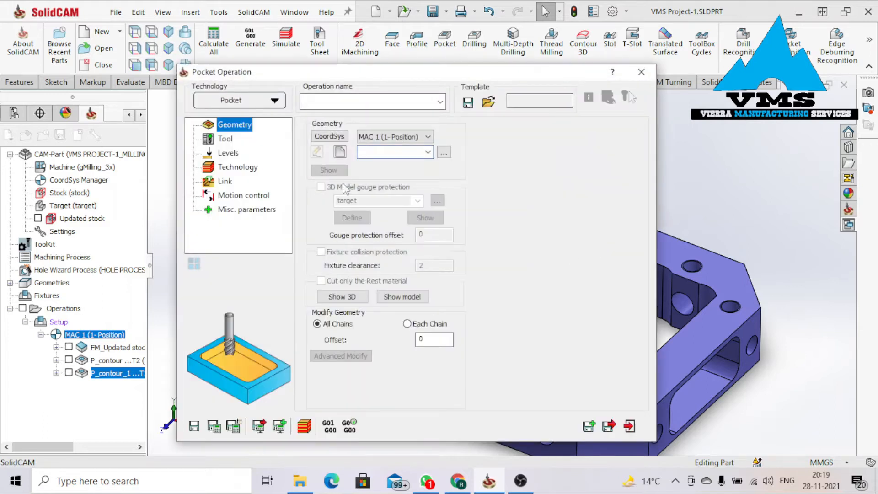
# Define new pocket geometry from the two recessed ledge faces on opposite sides of the central opening.
pyautogui.click(339, 154)
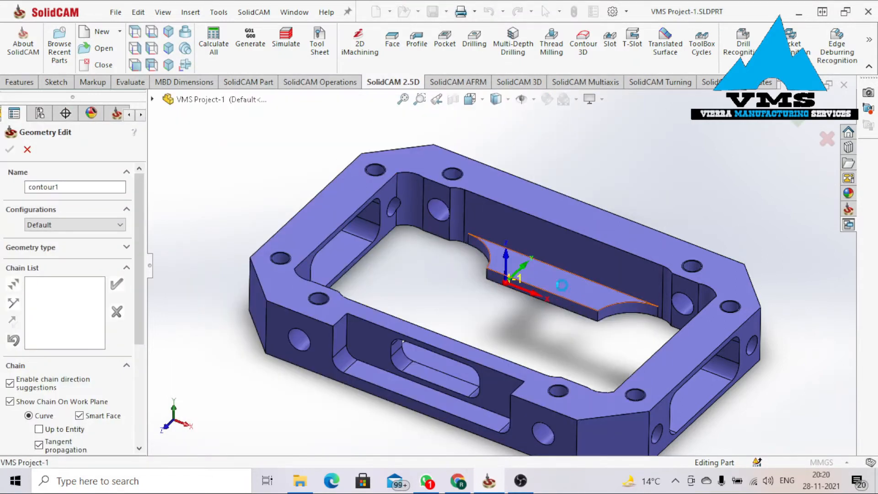
pyautogui.click(562, 285)
pyautogui.moveTo(561, 295); pyautogui.dragTo(471, 303, button='middle')
pyautogui.click(442, 346)
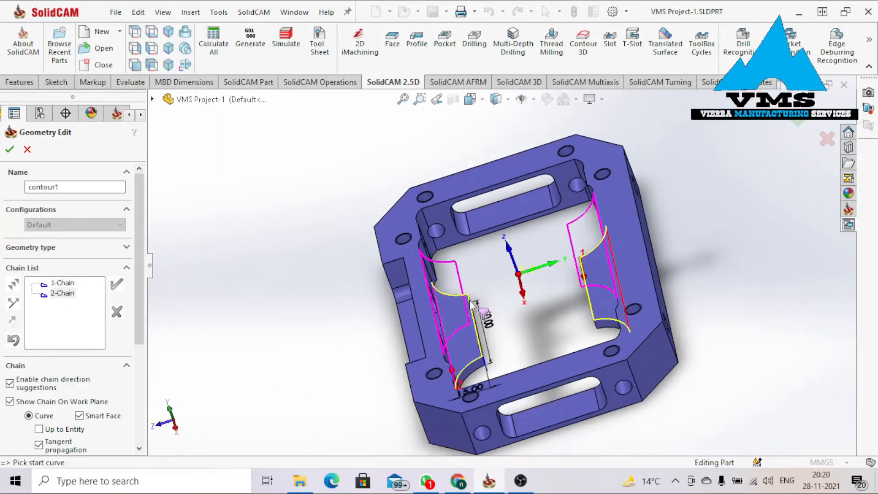
pyautogui.click(10, 149)
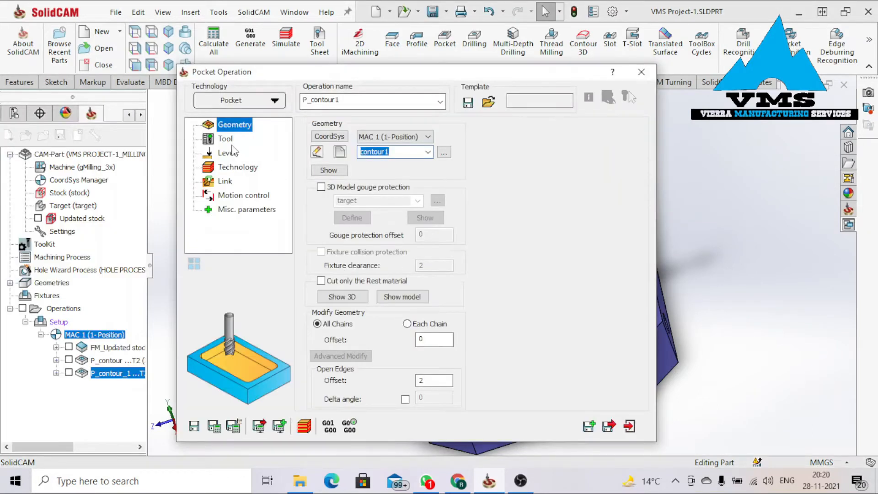
# Assign tool 3, the 6 mm end mill, to the pocket operation and review its coolant and tool change position.
pyautogui.click(225, 139)
pyautogui.click(402, 359)
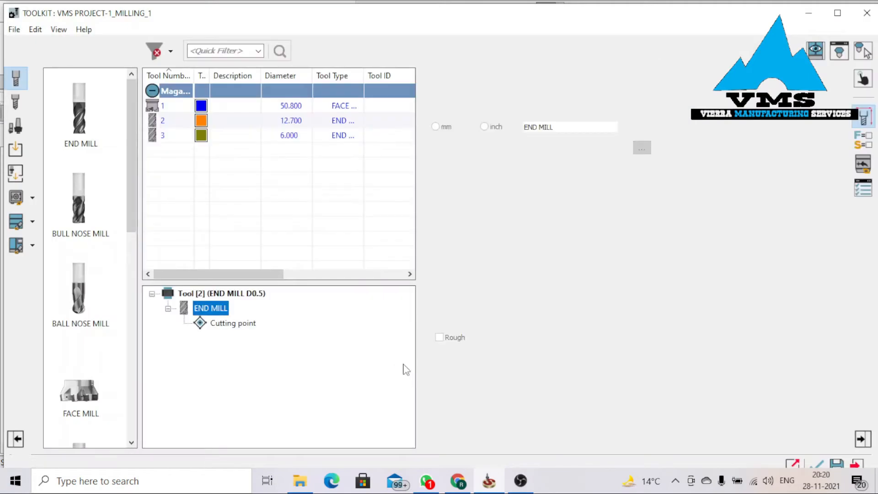
pyautogui.click(178, 139)
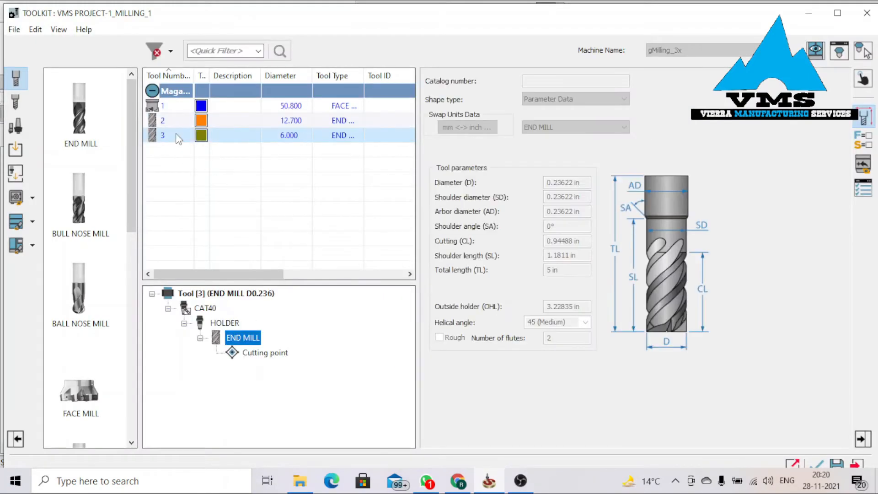
pyautogui.click(807, 465)
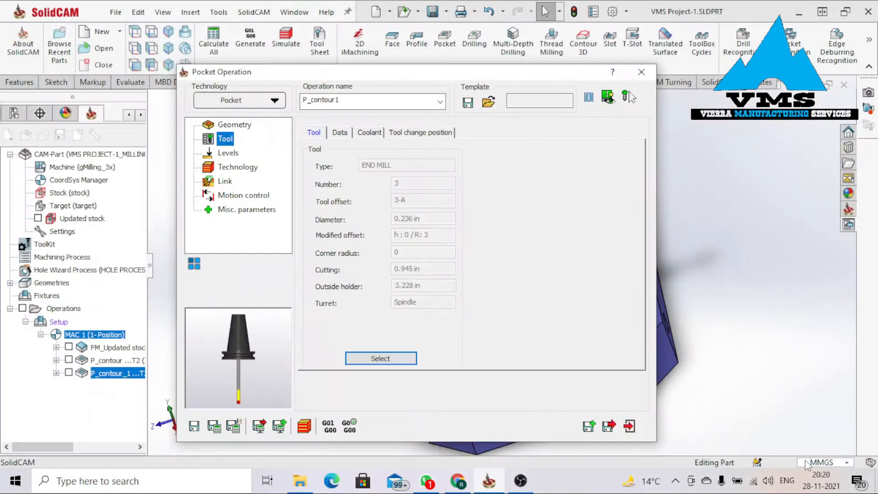
pyautogui.click(368, 133)
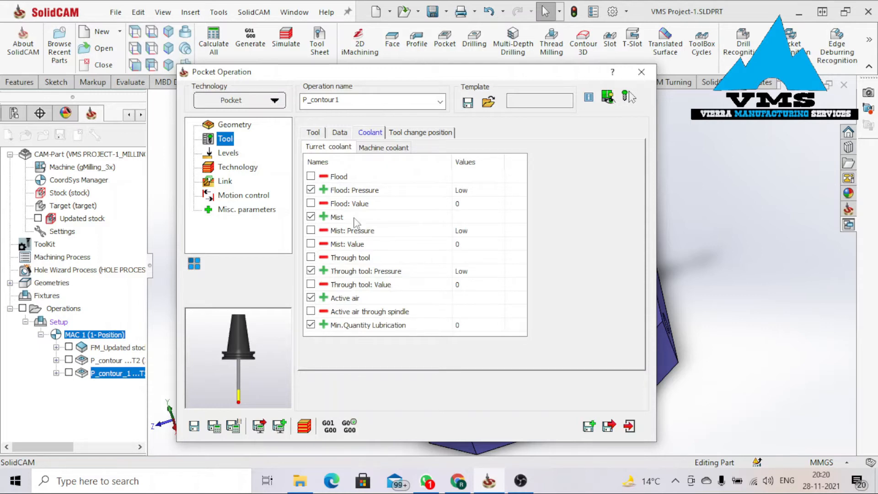
pyautogui.click(419, 132)
pyautogui.click(313, 133)
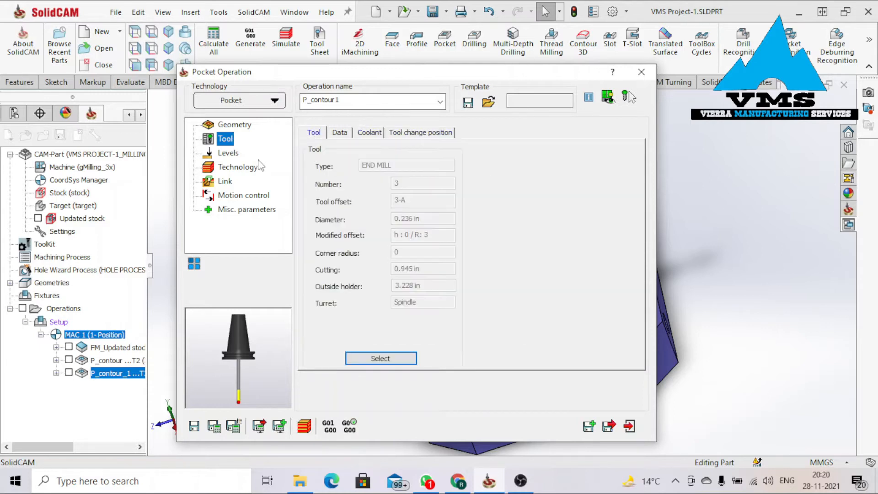
# Pick the frame's top face as the upper level of the pocket operation.
pyautogui.click(228, 152)
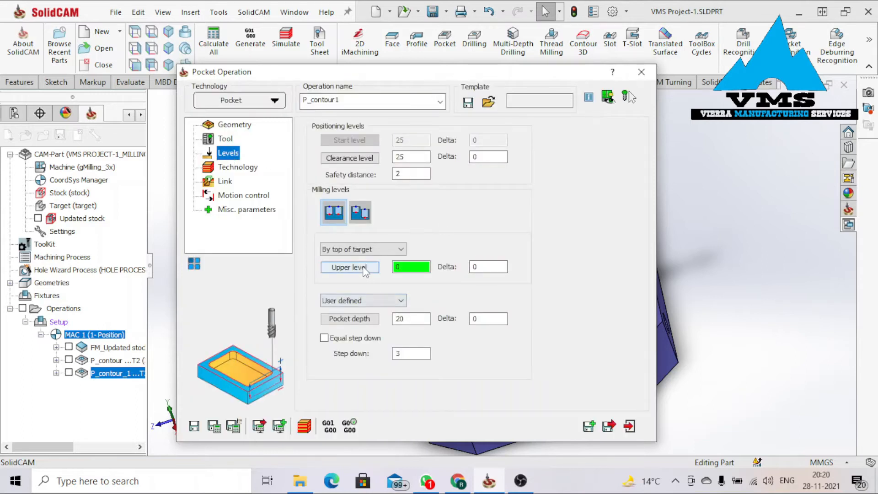
pyautogui.click(365, 269)
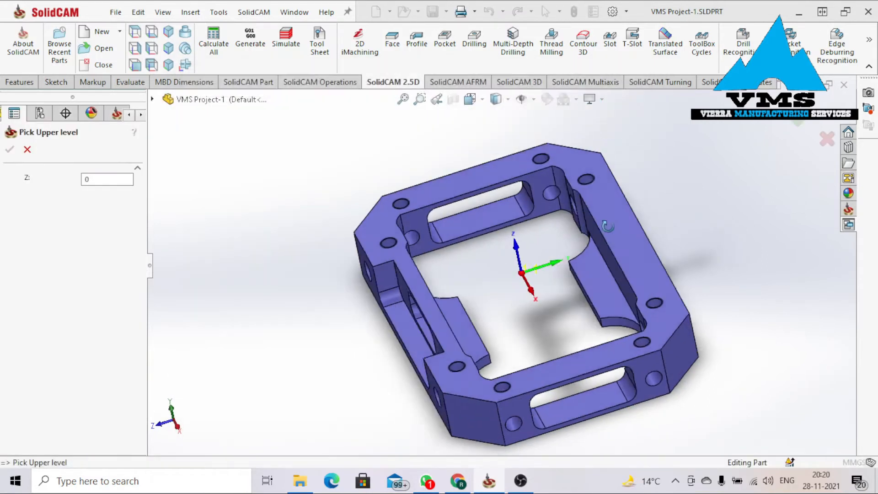
pyautogui.click(632, 233)
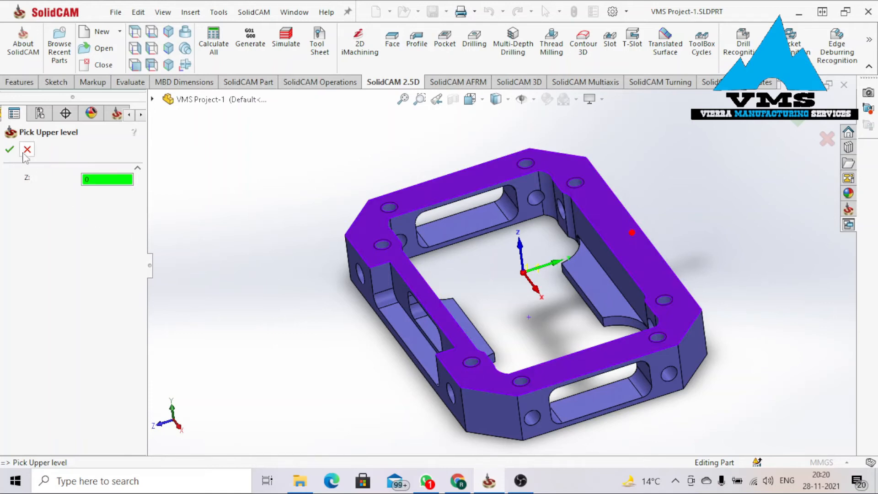
pyautogui.click(9, 149)
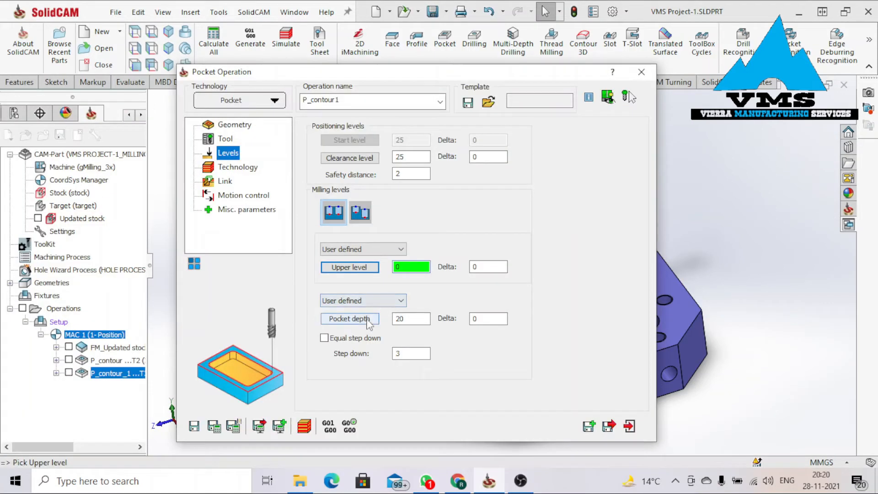
# Pick a ledge face as the pocket depth of 20 and enable equal step down with a maximum step of .04.
pyautogui.click(365, 319)
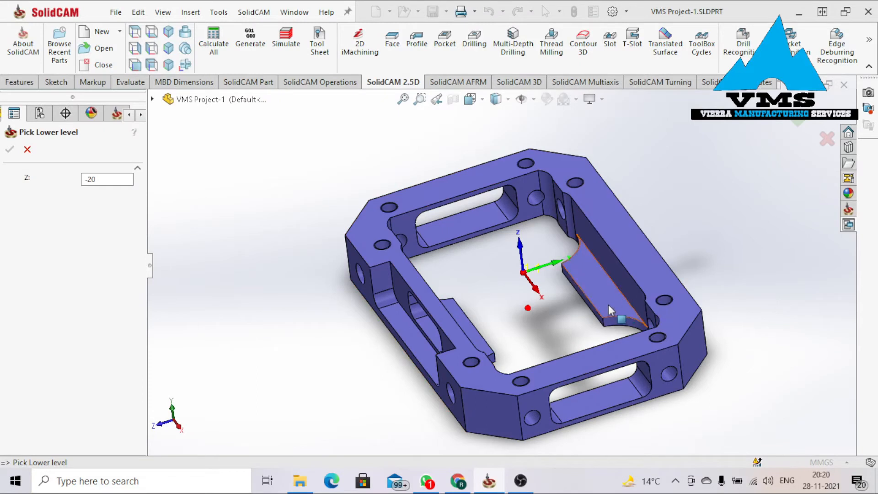
pyautogui.click(609, 305)
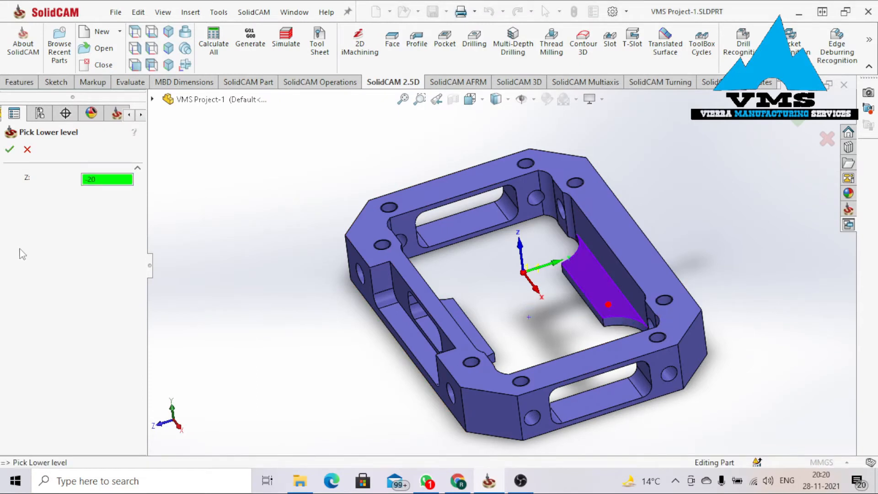
pyautogui.click(11, 149)
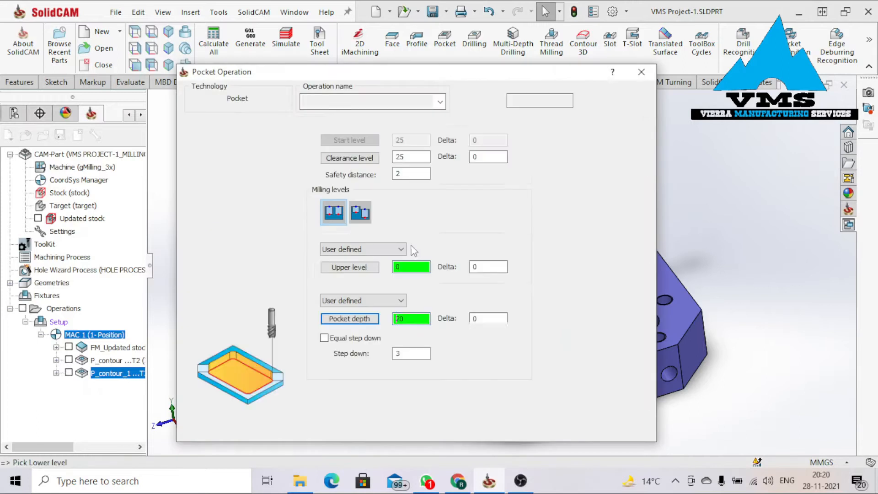
pyautogui.click(324, 337)
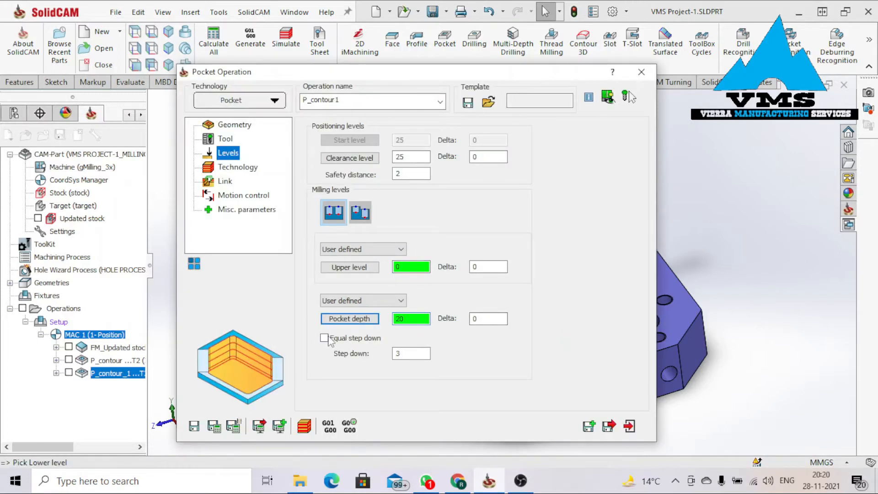
pyautogui.click(411, 354)
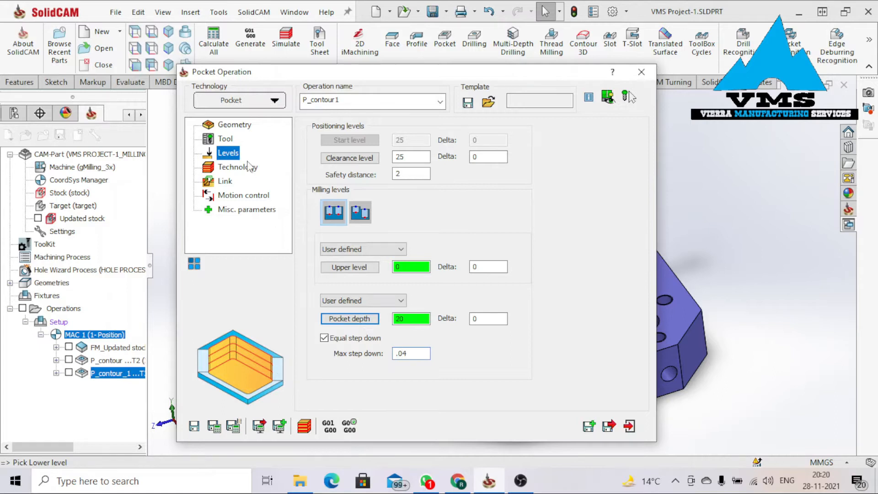
# Set the wall and floor offsets to 0.01, enable wall and floor finishing, and review the contour and open pocket options.
pyautogui.click(249, 169)
pyautogui.click(590, 157)
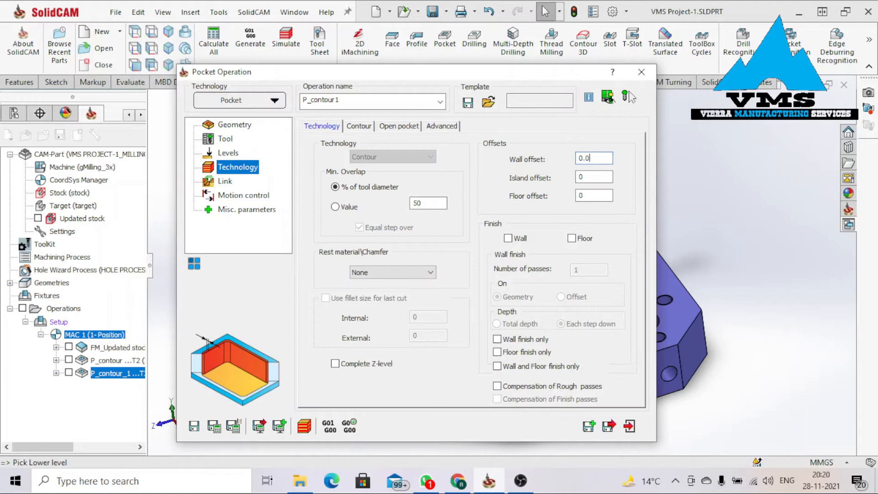
pyautogui.write('.01')
pyautogui.click(597, 196)
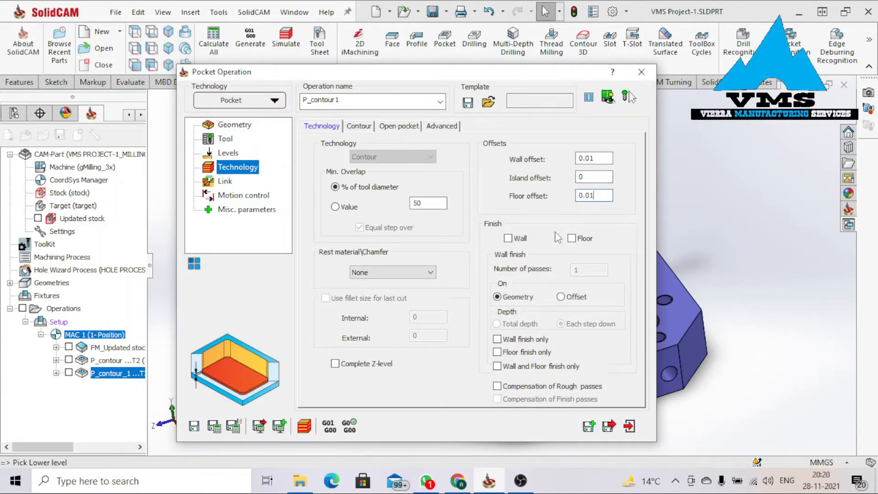
pyautogui.click(508, 238)
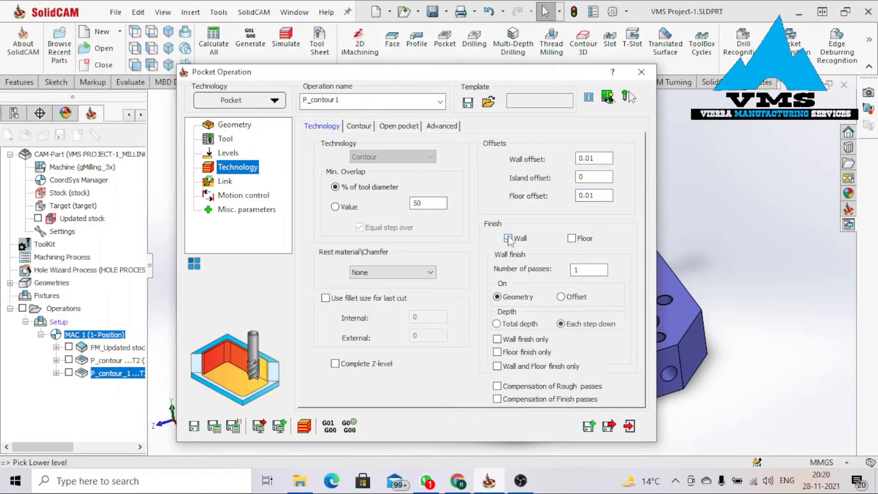
pyautogui.click(571, 239)
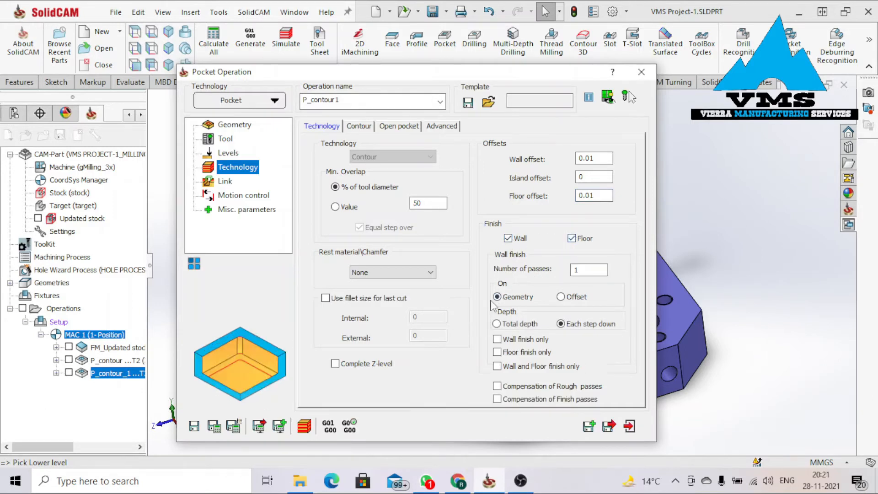
pyautogui.click(359, 126)
pyautogui.click(398, 126)
pyautogui.click(328, 128)
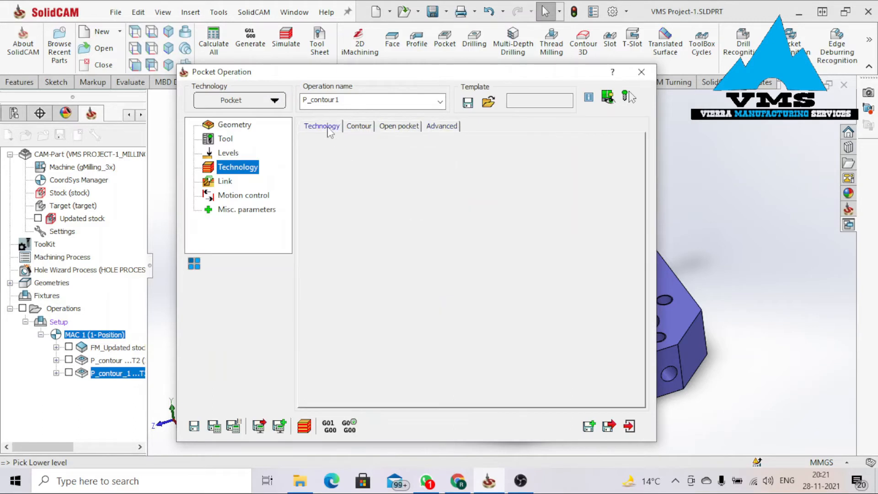
# Set the ramping to None, review the miscellaneous parameters, and save and calculate the pocket operation.
pyautogui.click(225, 181)
pyautogui.click(386, 138)
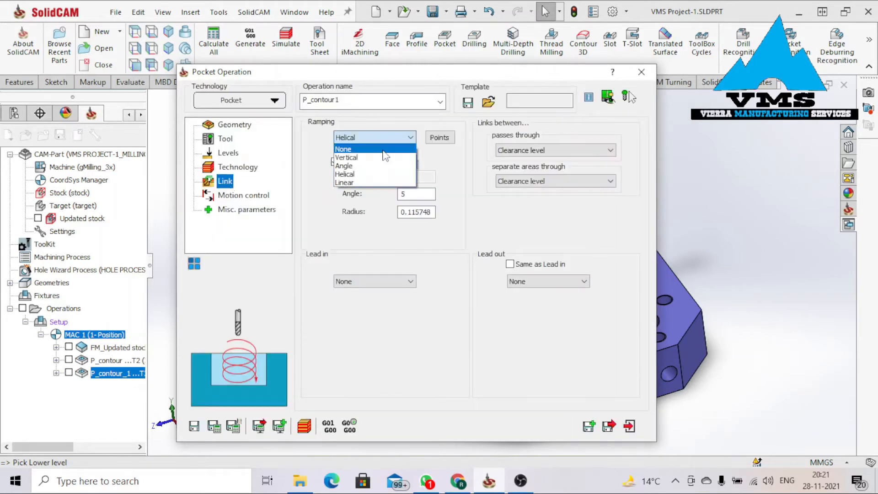
pyautogui.click(365, 146)
pyautogui.click(229, 209)
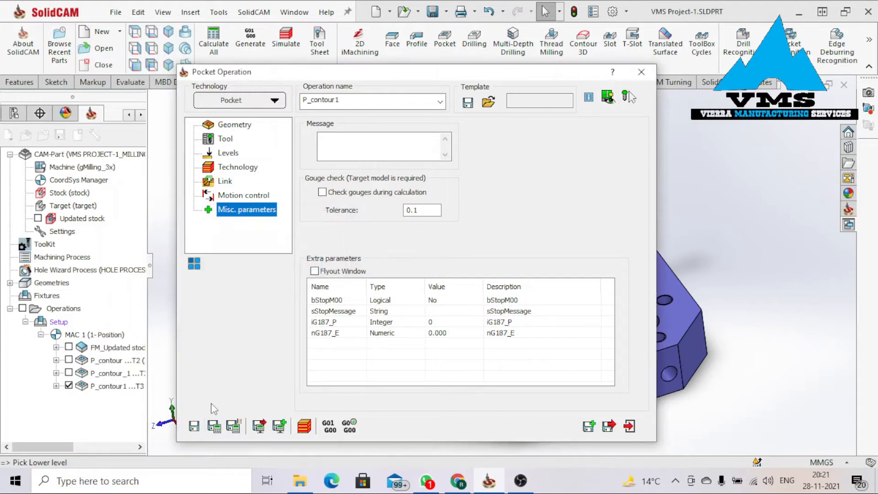
# Simulate the P_contour1 operation in SolidVerify, following the cuts on both ledges and the simulation data.
pyautogui.click(304, 427)
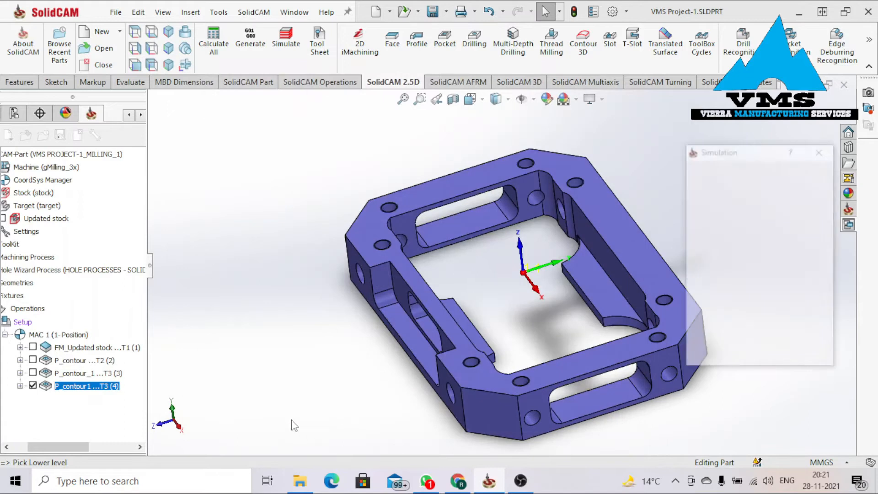
pyautogui.click(797, 171)
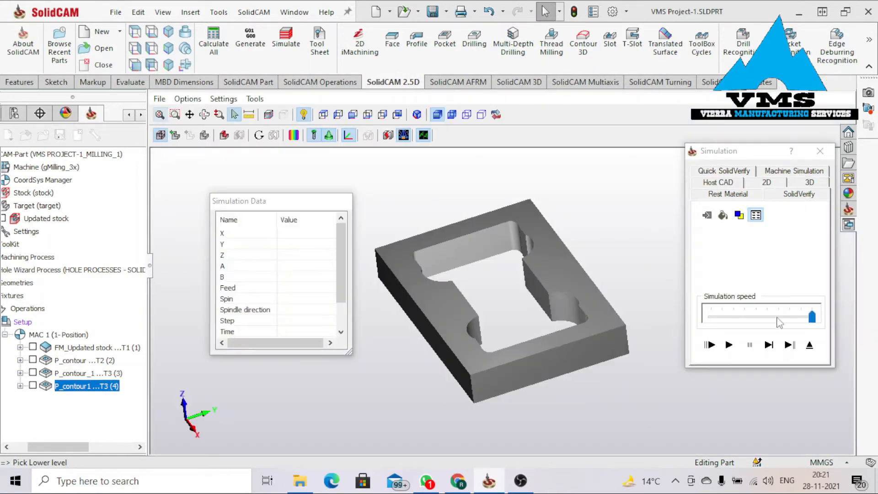
pyautogui.click(735, 345)
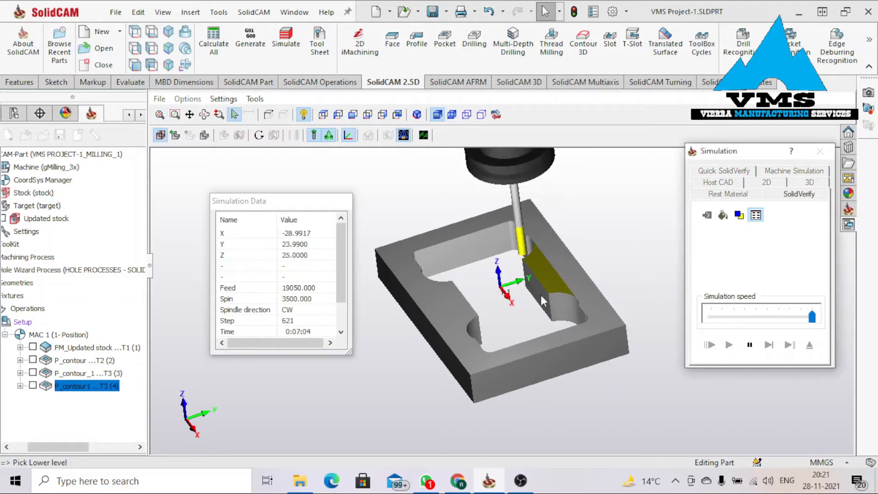
pyautogui.moveTo(543, 287)
pyautogui.mouseDown(button='middle')
pyautogui.moveTo(557, 287)
pyautogui.moveTo(554, 301)
pyautogui.mouseUp(button='middle')
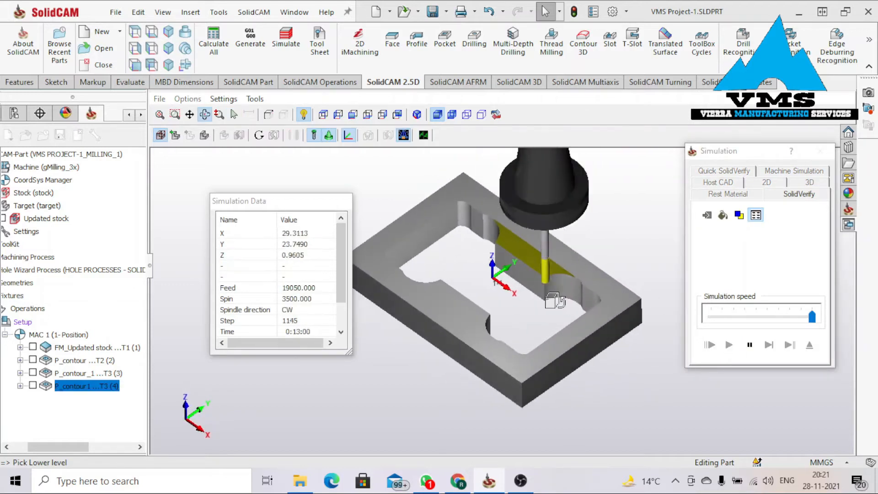
pyautogui.scroll(4, 511, 264)
pyautogui.scroll(-3, 507, 265)
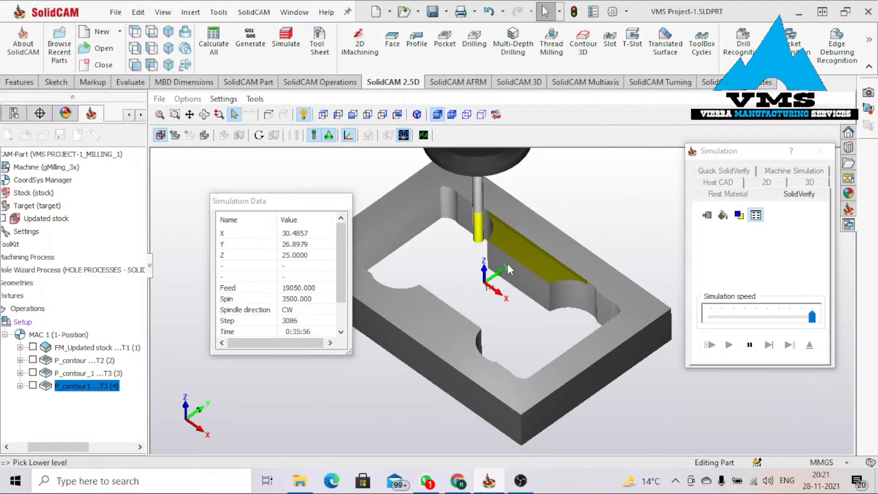
pyautogui.moveTo(533, 300)
pyautogui.mouseDown(button='middle')
pyautogui.moveTo(525, 279)
pyautogui.moveTo(531, 293)
pyautogui.moveTo(539, 289)
pyautogui.moveTo(531, 291)
pyautogui.mouseUp(button='middle')
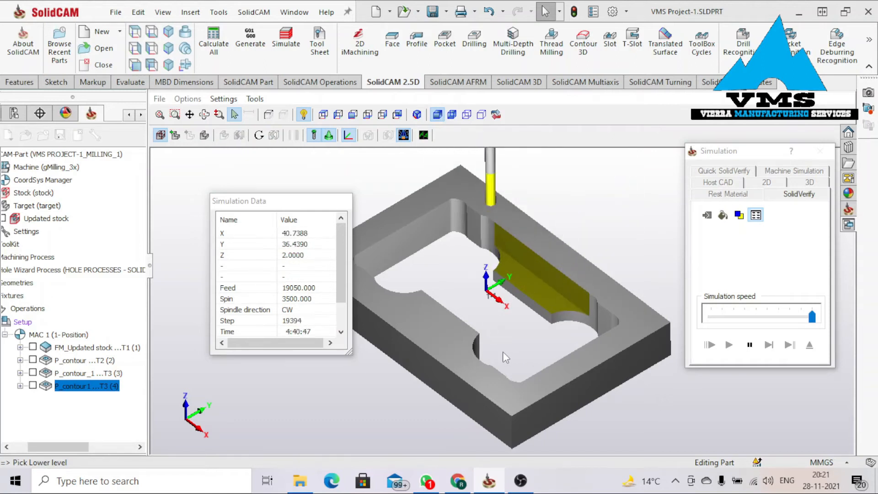
pyautogui.moveTo(502, 337); pyautogui.dragTo(493, 344, button='middle')
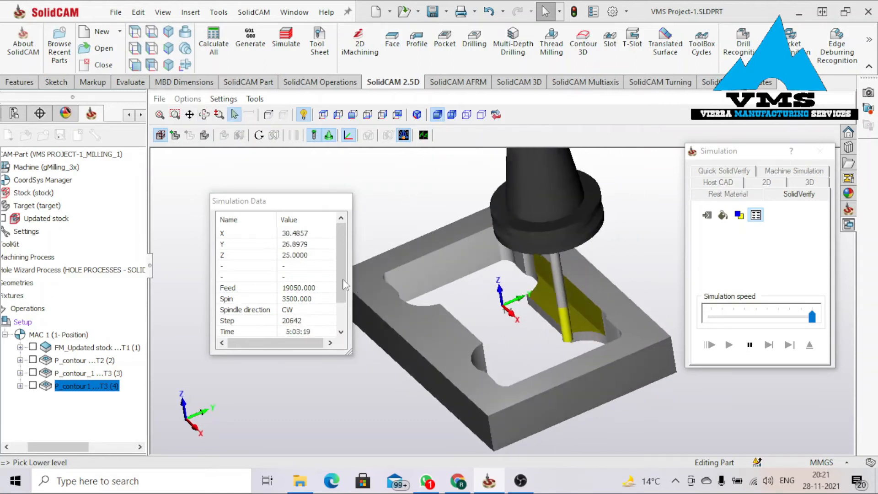
pyautogui.scroll(-1, 341, 264)
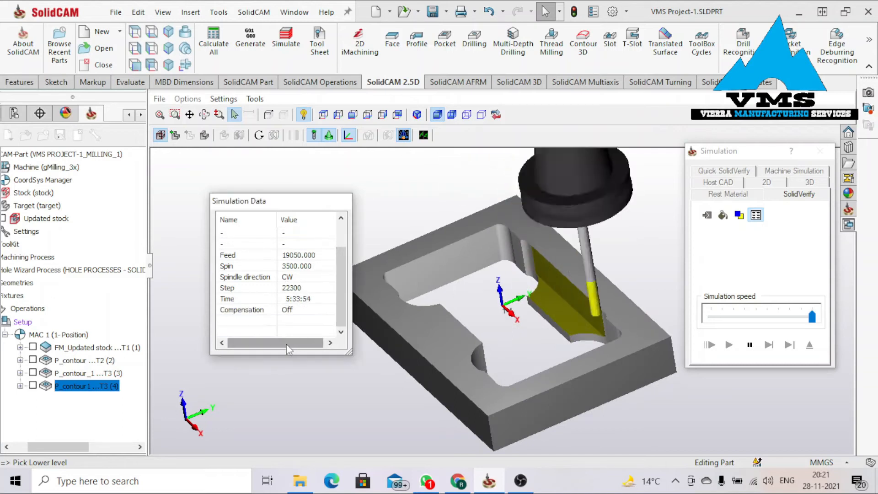
pyautogui.moveTo(282, 344); pyautogui.dragTo(322, 344)
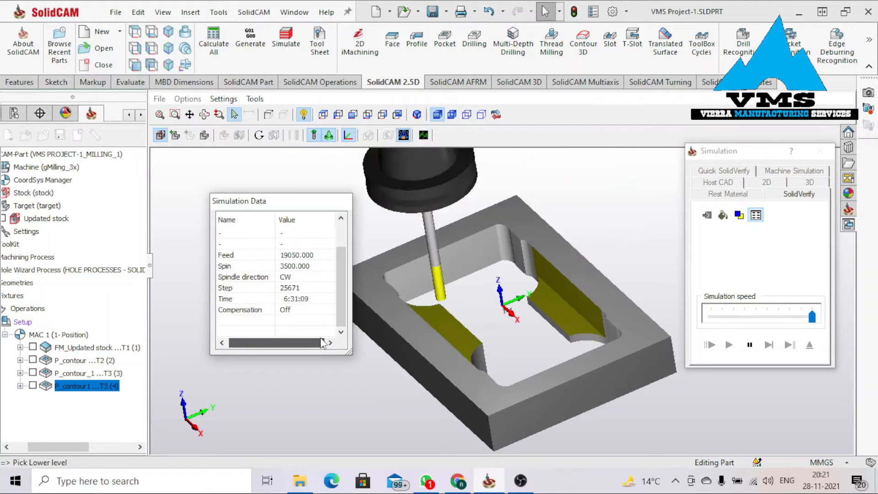
# Examine the machined ledges and the inner corner beside them up close in the simulated part.
pyautogui.moveTo(526, 284)
pyautogui.mouseDown(button='middle')
pyautogui.moveTo(520, 279)
pyautogui.moveTo(537, 281)
pyautogui.moveTo(509, 288)
pyautogui.moveTo(506, 274)
pyautogui.moveTo(521, 288)
pyautogui.moveTo(536, 279)
pyautogui.moveTo(518, 283)
pyautogui.mouseUp(button='middle')
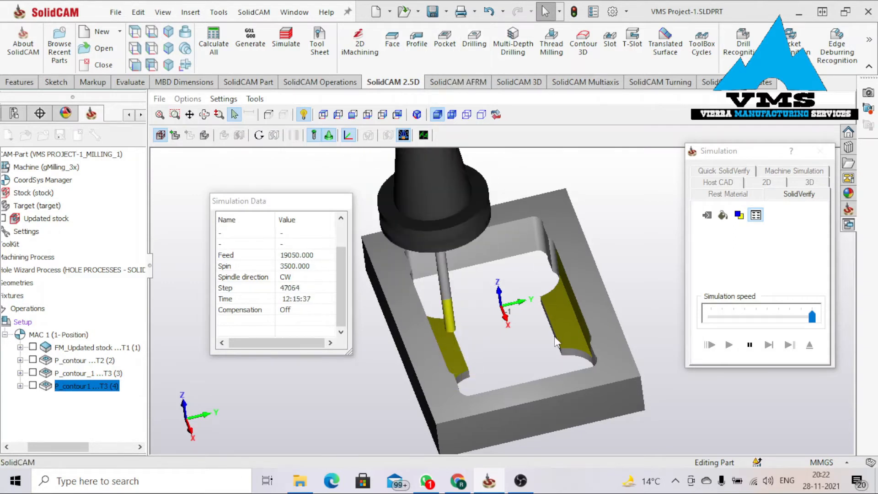
pyautogui.scroll(2, 554, 336)
pyautogui.scroll(-4, 513, 328)
pyautogui.moveTo(485, 336); pyautogui.dragTo(465, 348, button='middle')
pyautogui.scroll(-4, 464, 348)
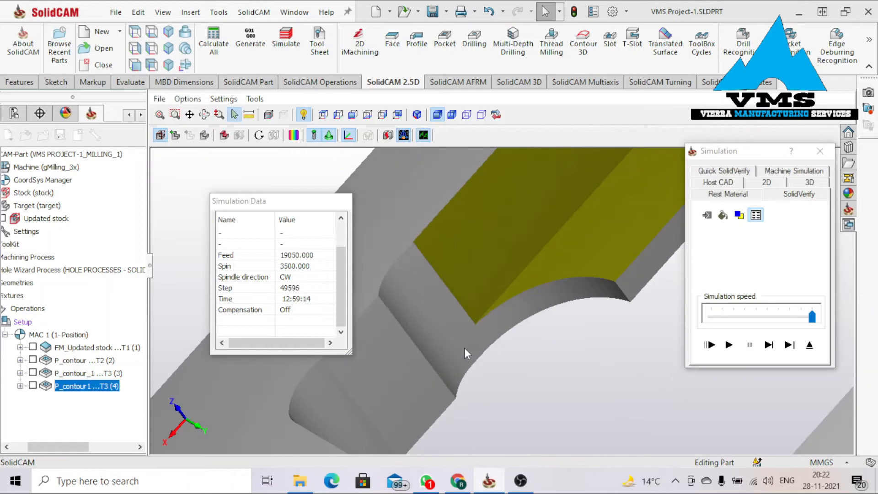
# Show the rest material after the P_contour1 operation and examine the uncut areas around the whole frame.
pyautogui.scroll(4, 464, 347)
pyautogui.scroll(1, 475, 333)
pyautogui.click(745, 196)
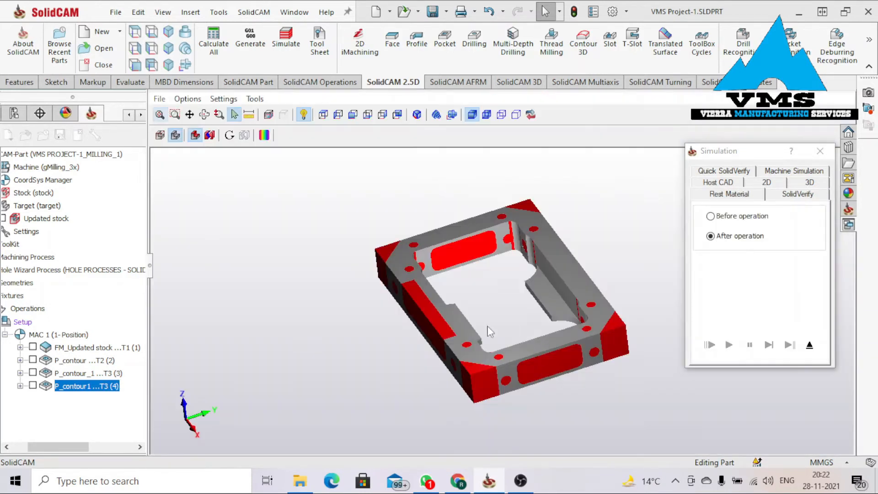
pyautogui.scroll(-3, 489, 331)
pyautogui.moveTo(489, 331); pyautogui.dragTo(549, 327, button='middle')
pyautogui.scroll(-2, 501, 329)
pyautogui.moveTo(649, 311); pyautogui.dragTo(574, 321, button='middle')
pyautogui.scroll(4, 586, 252)
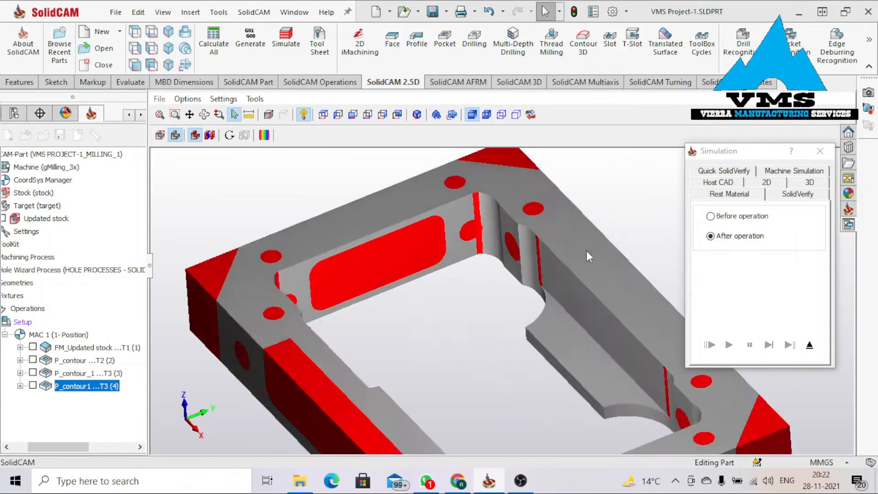
# Inspect the leftover material in the inner pocket corners and on the outer sides, and close the simulation.
pyautogui.scroll(2, 523, 275)
pyautogui.moveTo(523, 276)
pyautogui.mouseDown(button='middle')
pyautogui.moveTo(516, 271)
pyautogui.moveTo(527, 270)
pyautogui.mouseUp(button='middle')
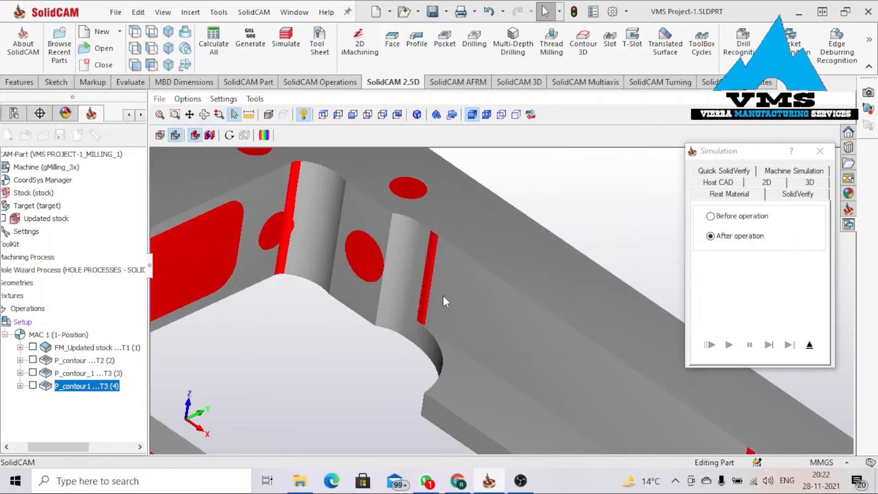
pyautogui.scroll(-3, 446, 298)
pyautogui.moveTo(443, 298); pyautogui.dragTo(412, 377, button='middle')
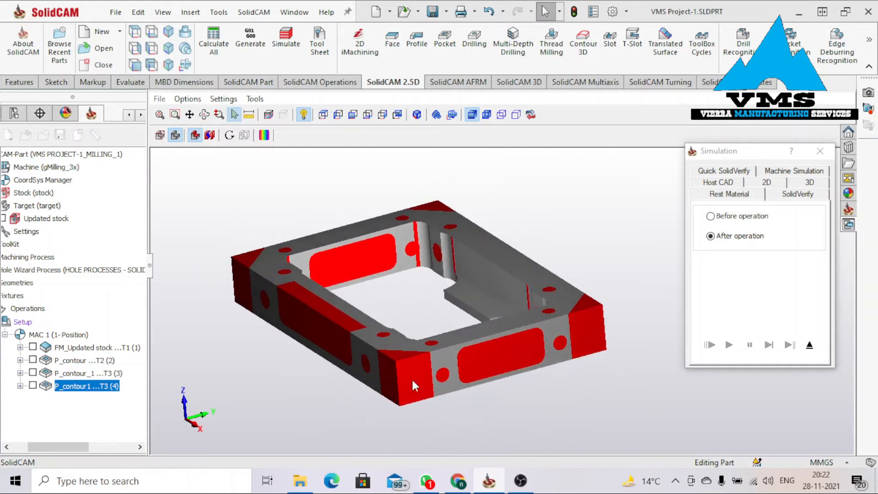
pyautogui.moveTo(558, 347)
pyautogui.mouseDown(button='middle')
pyautogui.moveTo(529, 415)
pyautogui.moveTo(555, 352)
pyautogui.moveTo(562, 359)
pyautogui.mouseUp(button='middle')
pyautogui.click(820, 151)
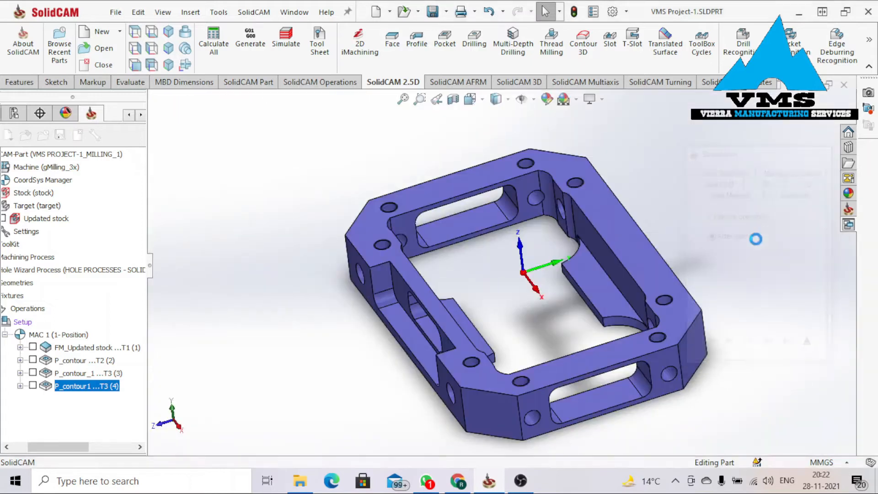
pyautogui.click(36, 385)
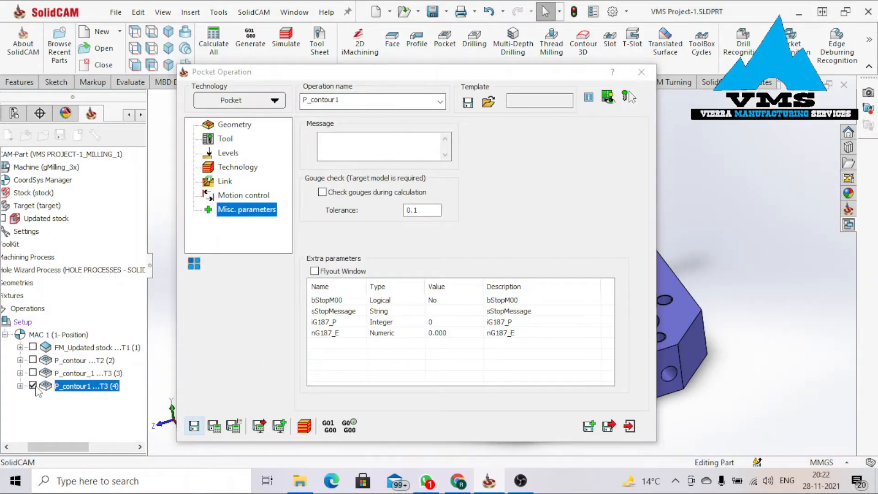
pyautogui.click(641, 72)
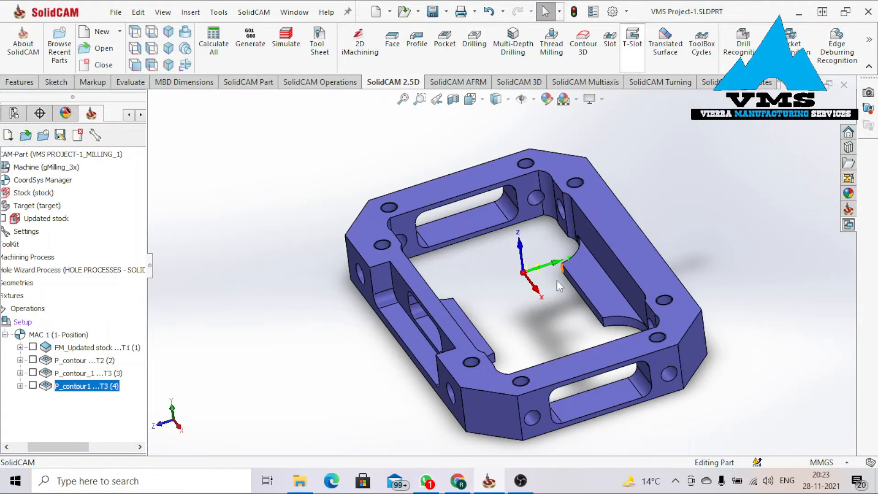
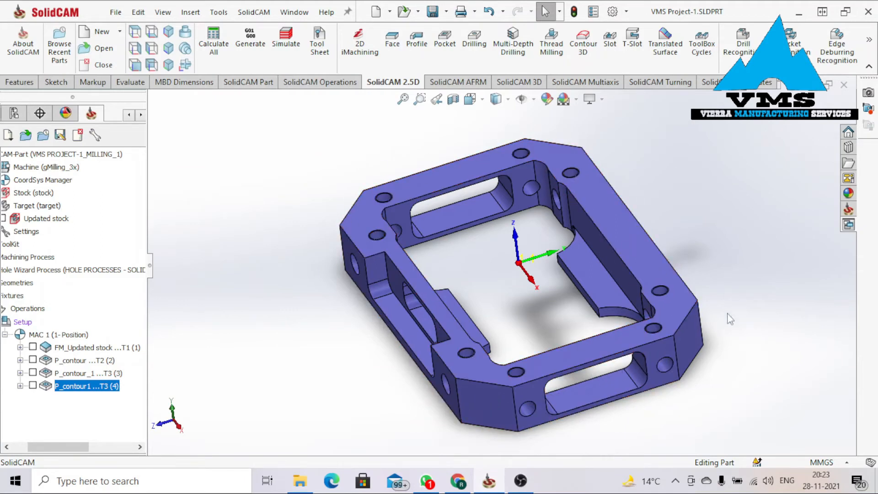
# Add a Profile milling operation to the CAM part.
pyautogui.rightClick(24, 312)
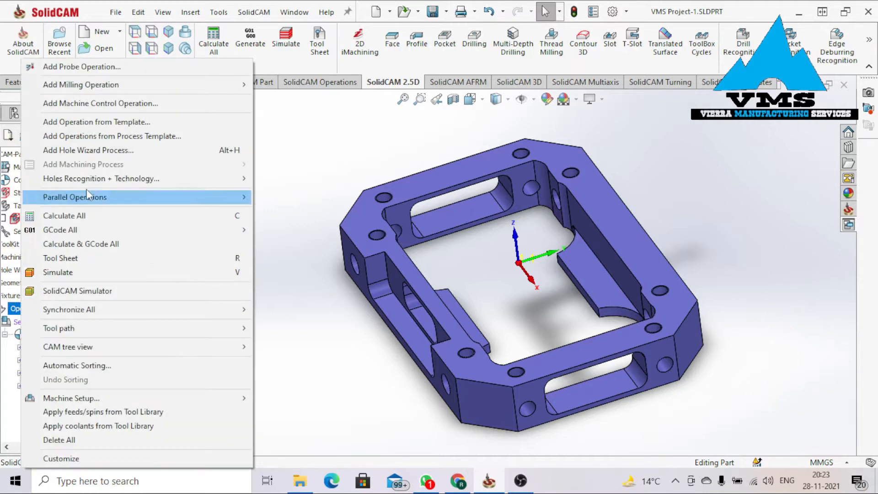
pyautogui.moveTo(116, 91)
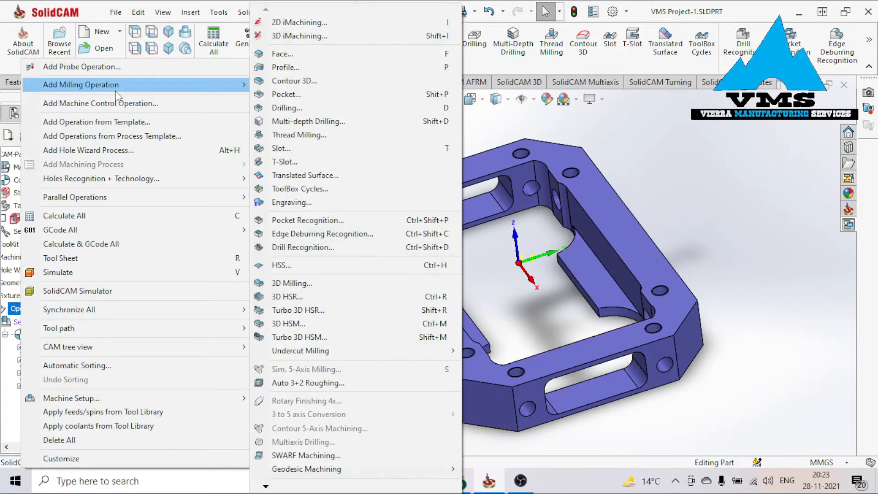
pyautogui.click(297, 69)
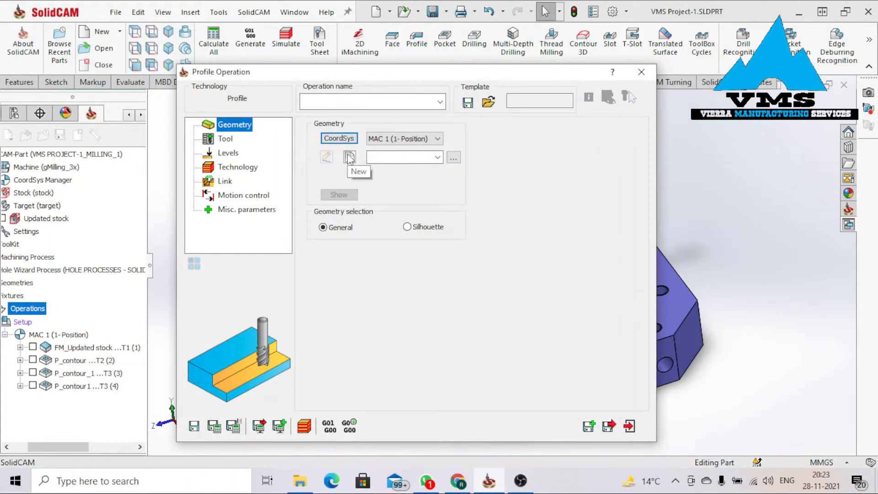
# Define the profile geometry contour2 as a closed chain along the frame's lower outer edge.
pyautogui.click(349, 158)
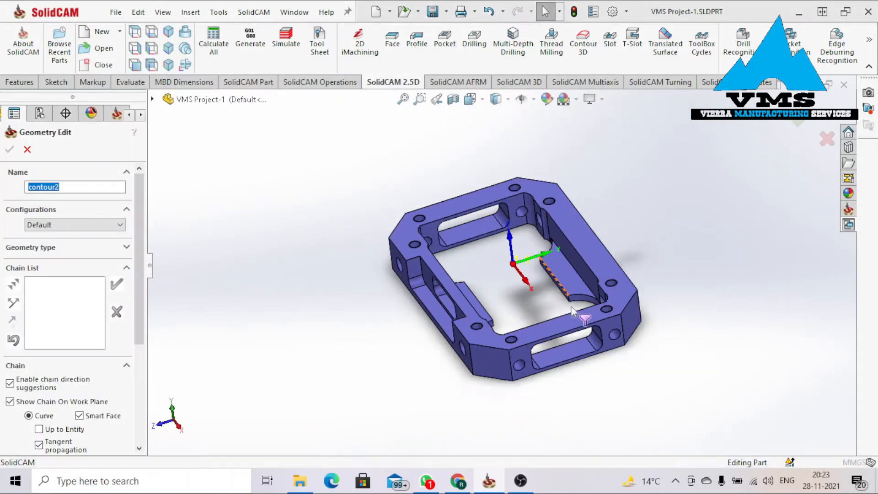
pyautogui.scroll(-5, 549, 332)
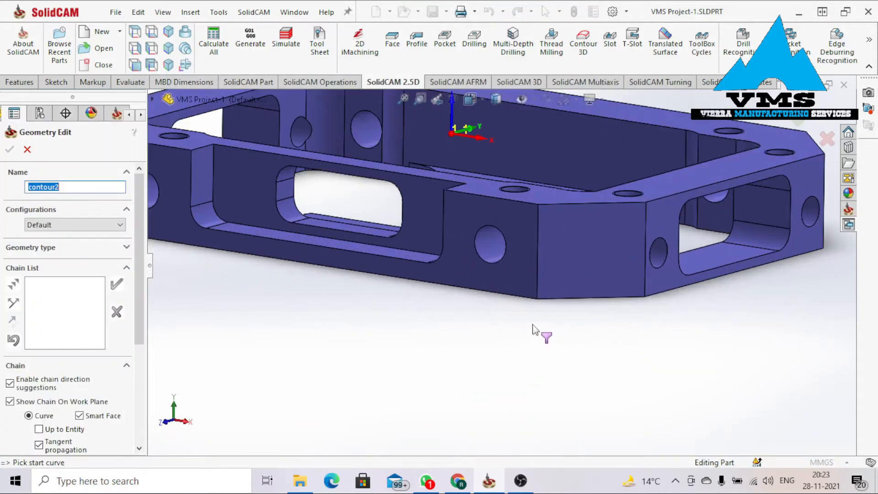
pyautogui.click(516, 294)
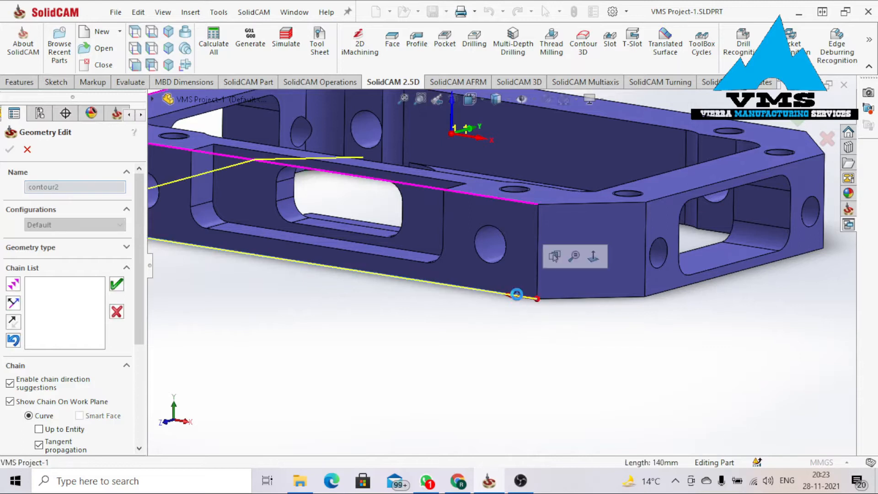
pyautogui.click(233, 257)
pyautogui.scroll(2, 413, 278)
pyautogui.moveTo(452, 290); pyautogui.dragTo(434, 339, button='middle')
pyautogui.scroll(1, 435, 339)
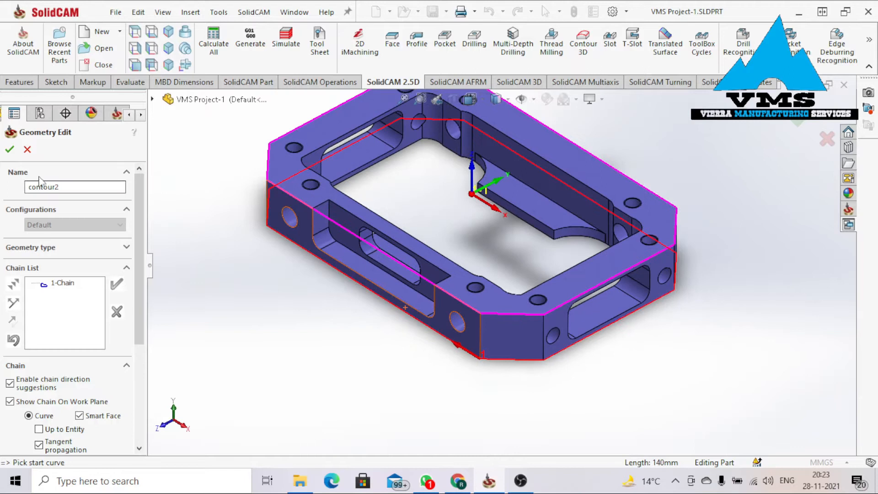
pyautogui.click(10, 149)
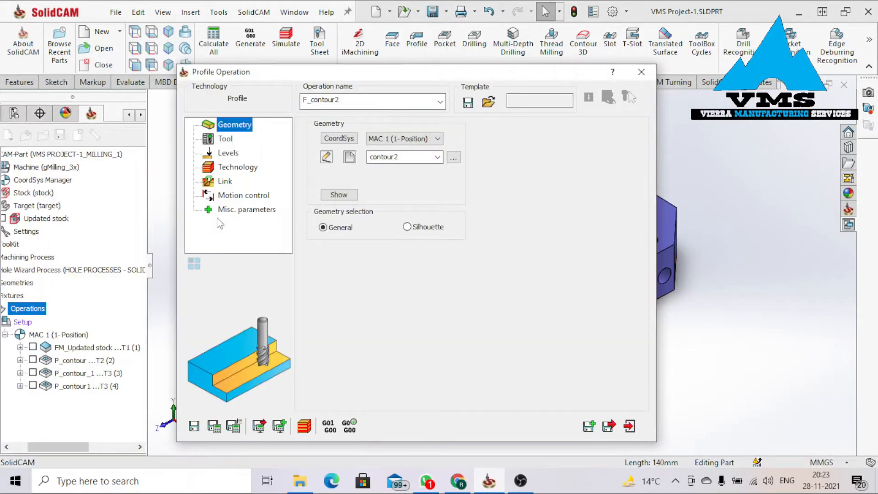
# Assign tool 2, the 12.7 mm end mill, to the profile operation and view the coolant options.
pyautogui.click(224, 139)
pyautogui.click(391, 354)
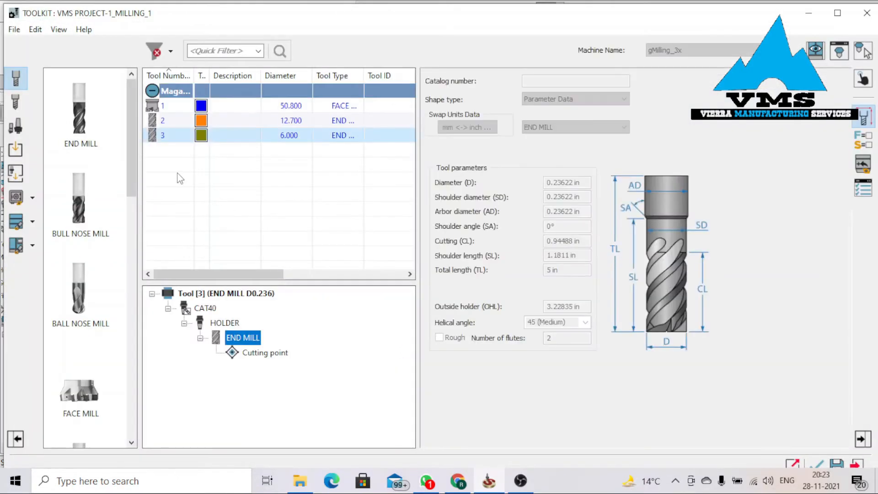
pyautogui.click(166, 122)
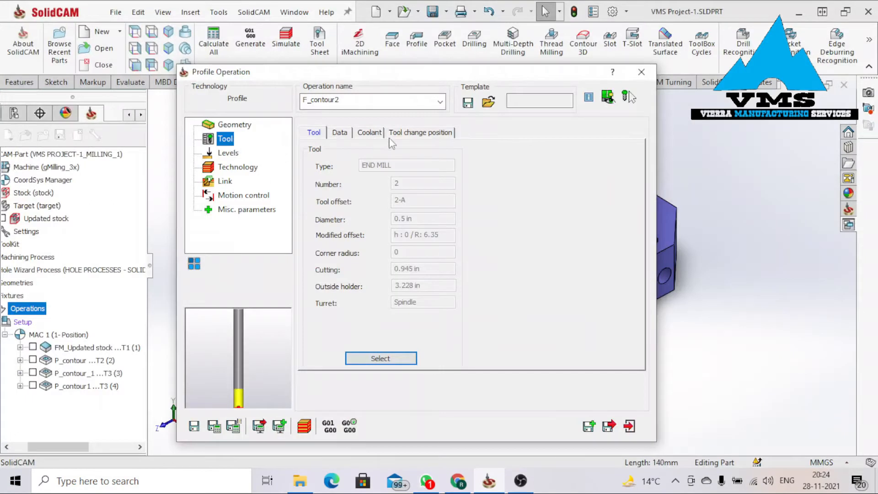
pyautogui.click(368, 133)
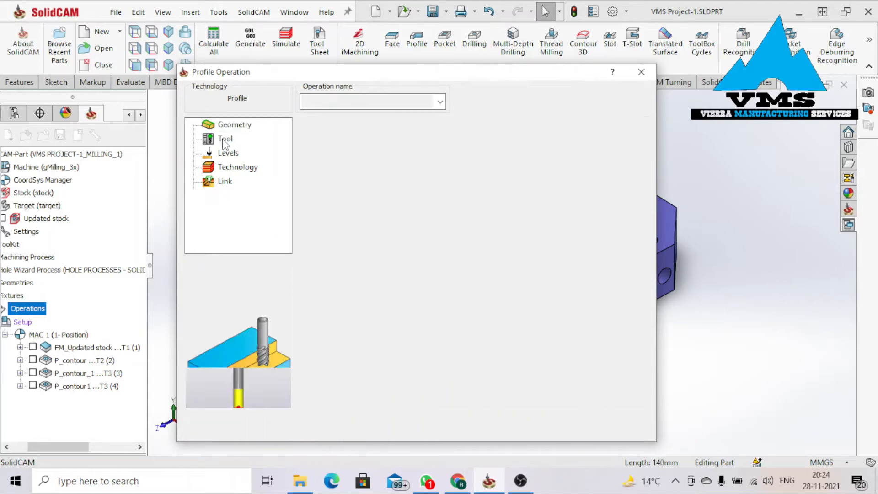
pyautogui.click(315, 132)
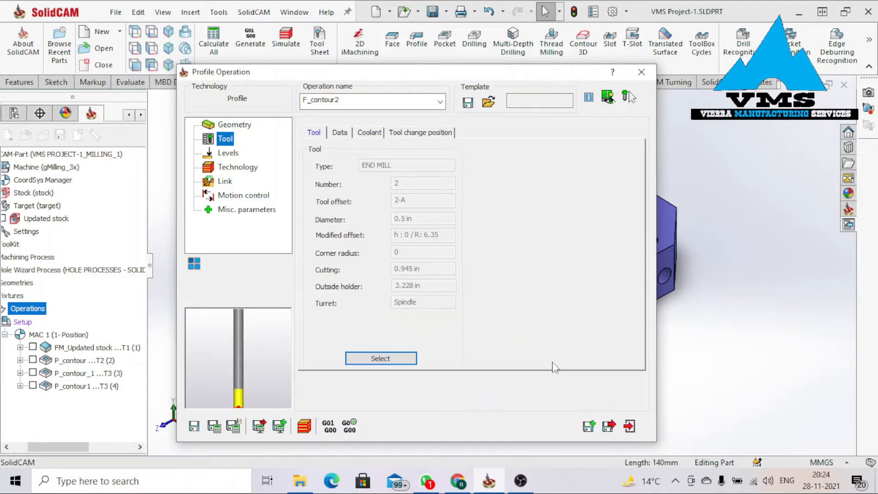
# Review end mill 2 in the tool table and the general ToolKit settings, leaving both without changes.
pyautogui.click(409, 358)
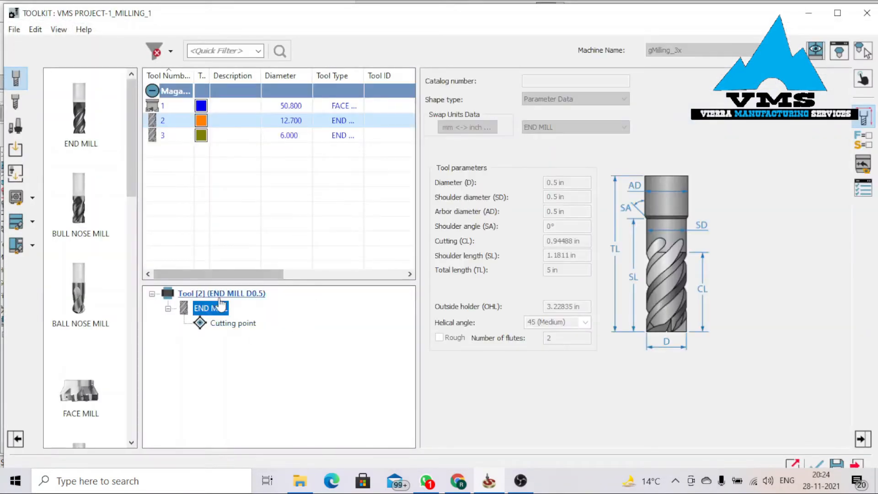
pyautogui.click(222, 348)
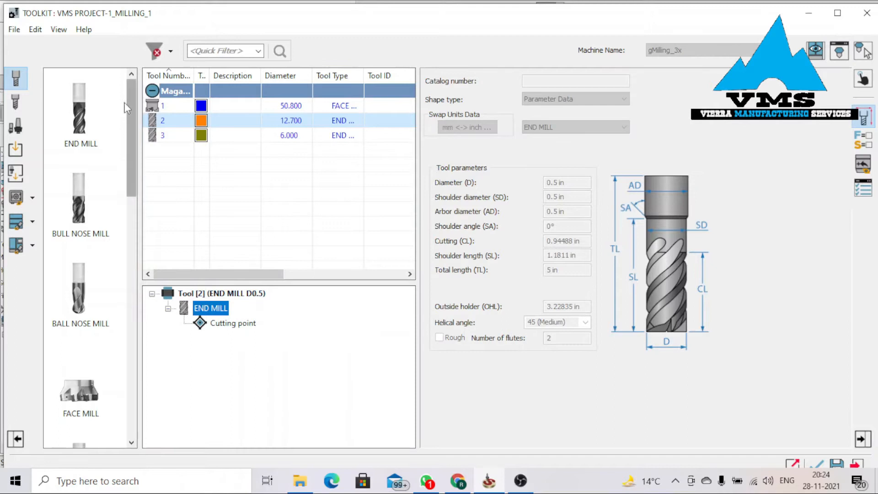
pyautogui.click(44, 31)
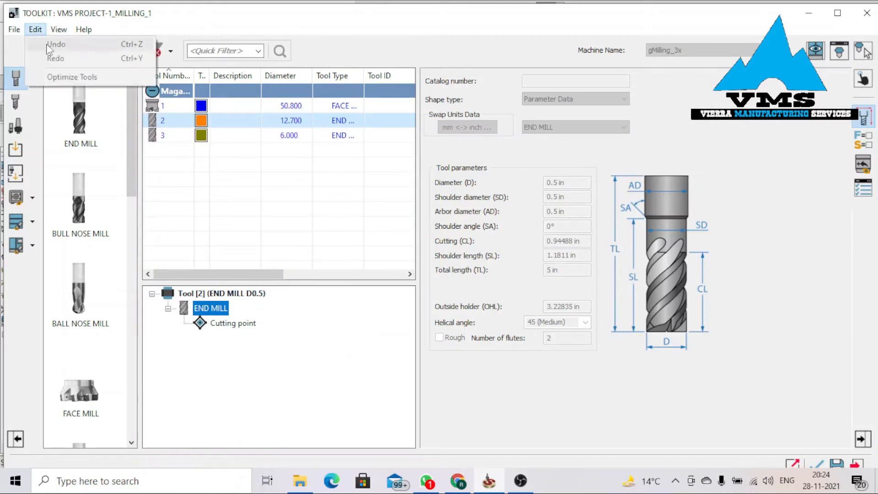
pyautogui.click(59, 30)
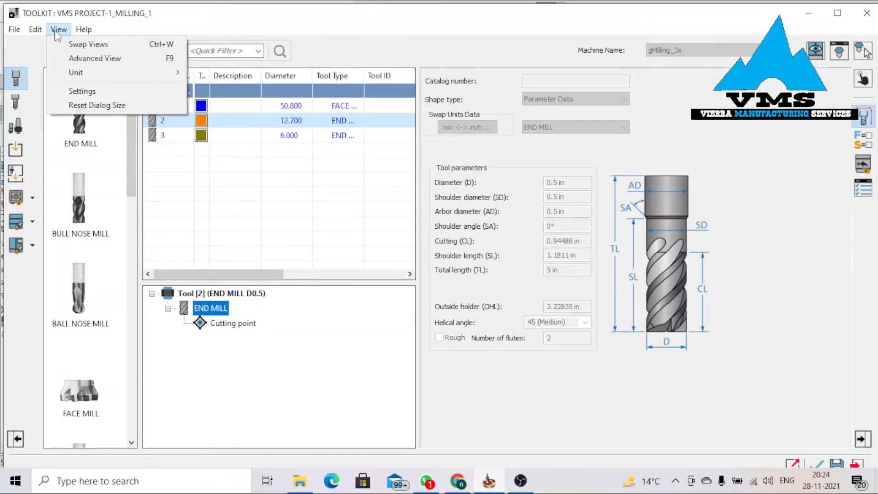
pyautogui.click(82, 91)
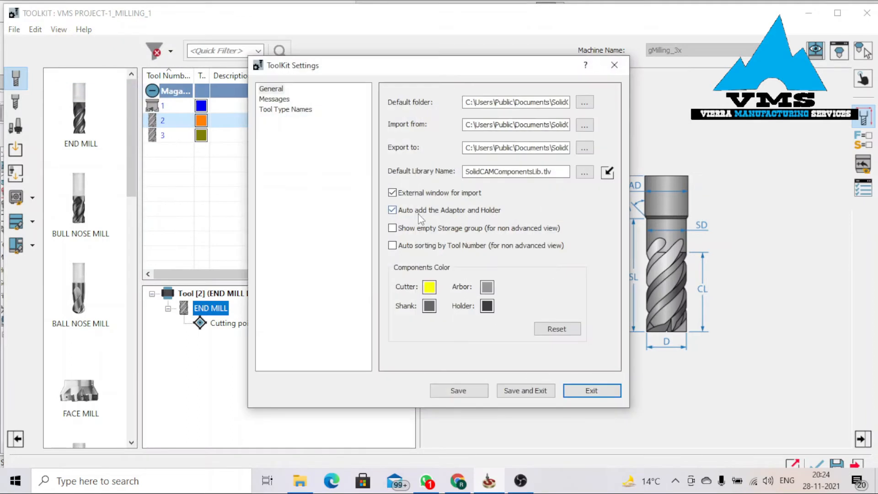
pyautogui.click(617, 390)
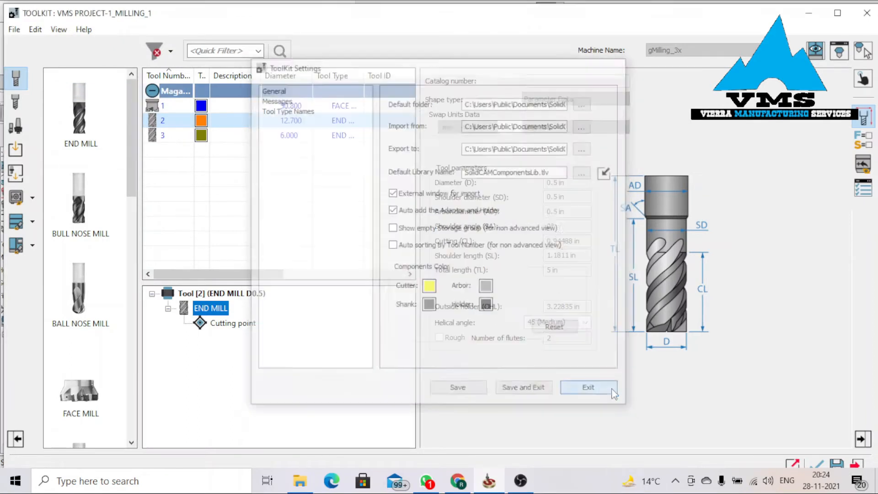
pyautogui.click(856, 463)
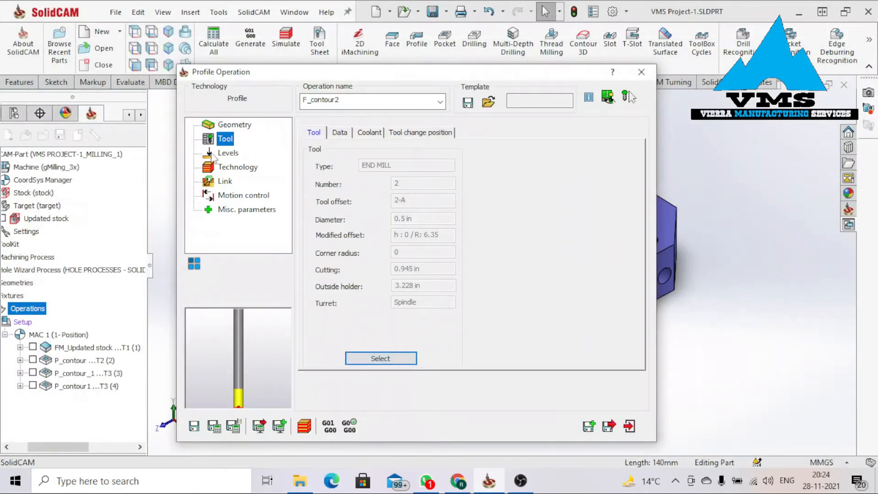
# Define the upper milling level of the profile operation from the frame's top face.
pyautogui.click(227, 152)
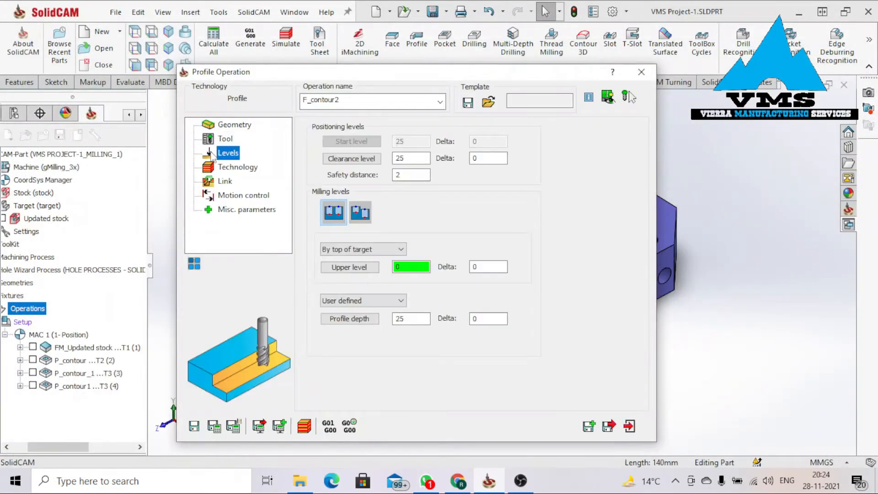
pyautogui.click(359, 268)
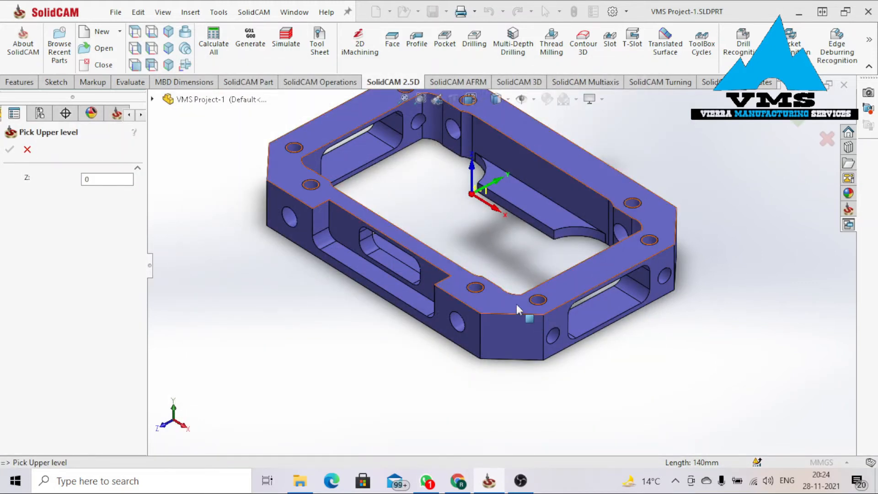
pyautogui.click(516, 304)
pyautogui.click(10, 150)
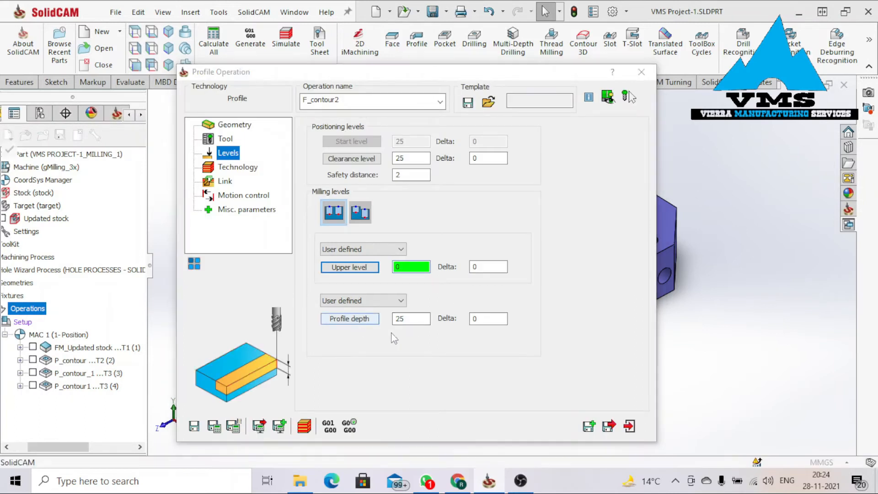
# Define the profile depth from the frame's bottom face.
pyautogui.click(356, 321)
pyautogui.moveTo(471, 347); pyautogui.dragTo(456, 224, button='middle')
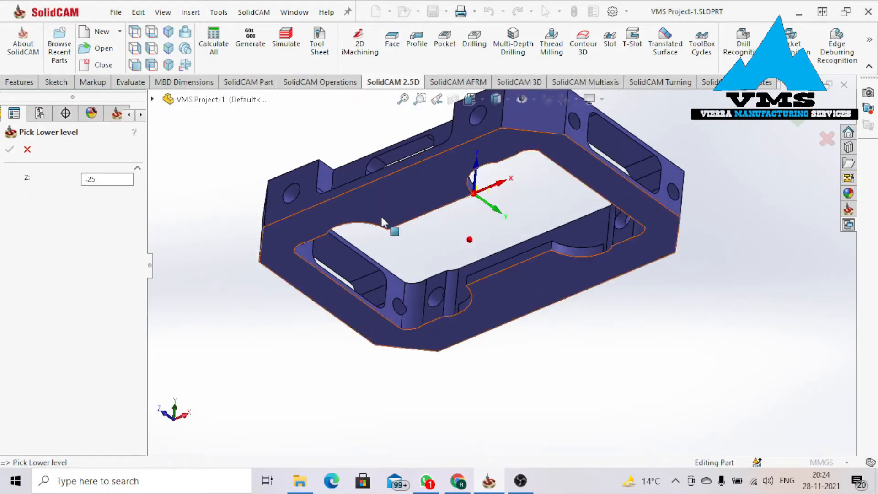
pyautogui.click(389, 225)
pyautogui.moveTo(390, 225); pyautogui.dragTo(403, 341, button='middle')
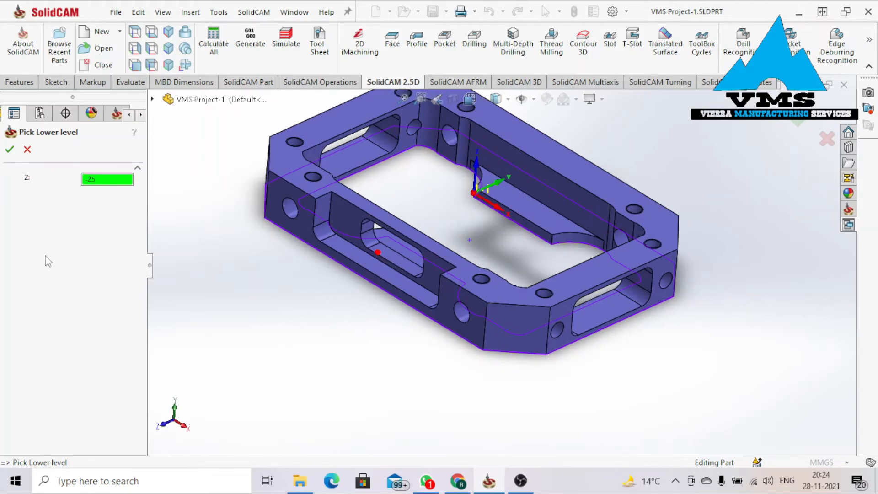
pyautogui.click(10, 150)
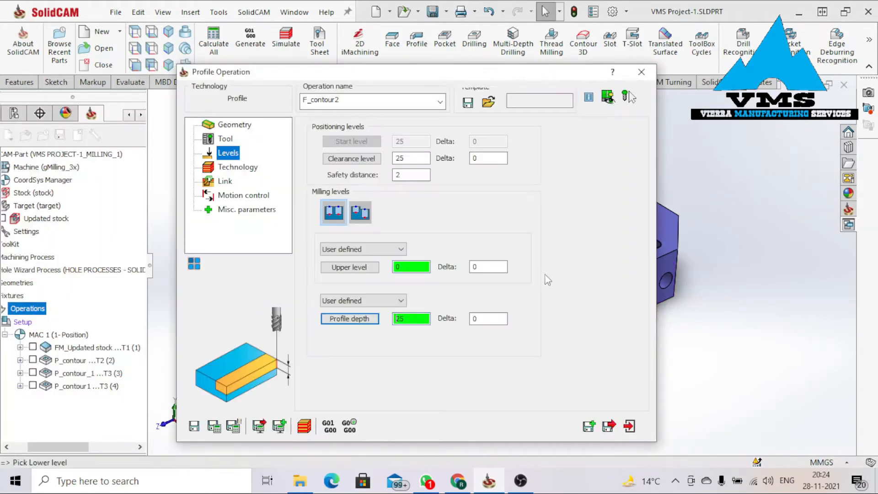
# Set the profile depth delta to -1 so the cut extends past the frame's bottom edge, keeping the profile depth at 25.
pyautogui.moveTo(536, 78); pyautogui.dragTo(534, 393)
pyautogui.scroll(-2, 567, 288)
pyautogui.scroll(2, 567, 287)
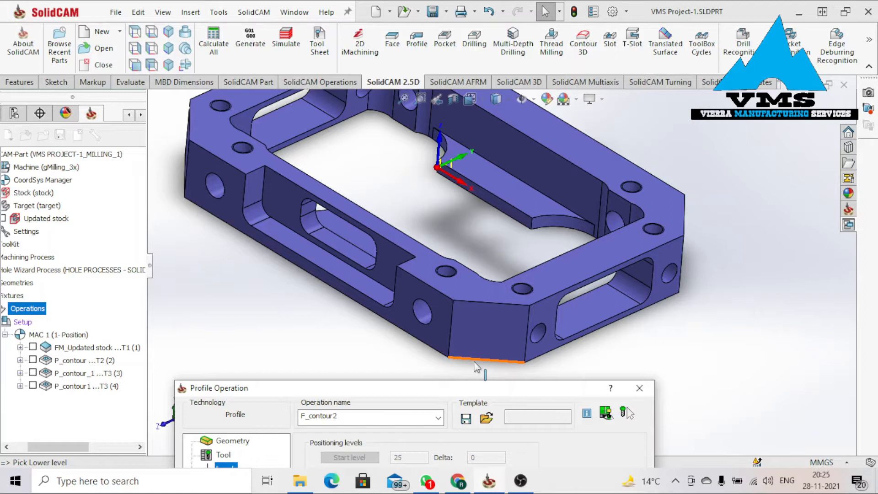
pyautogui.moveTo(509, 388); pyautogui.dragTo(519, 157)
pyautogui.click(414, 413)
pyautogui.write('25')
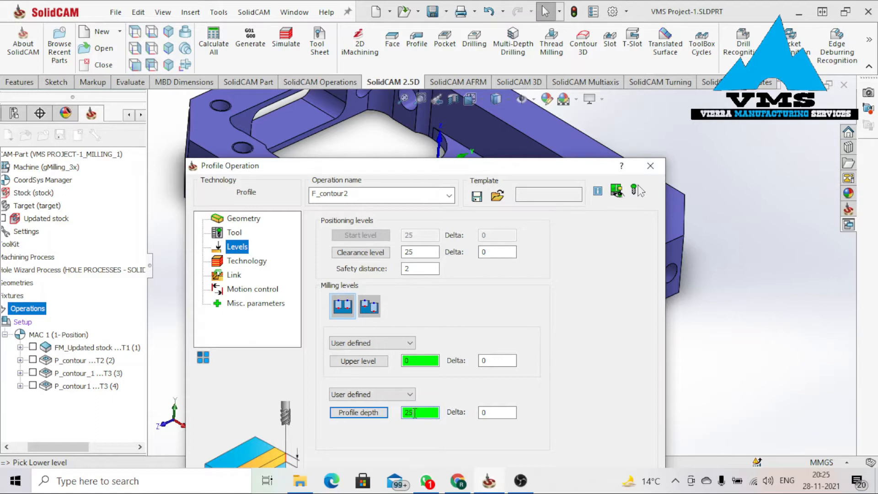
pyautogui.click(489, 413)
pyautogui.moveTo(551, 173); pyautogui.dragTo(549, 79)
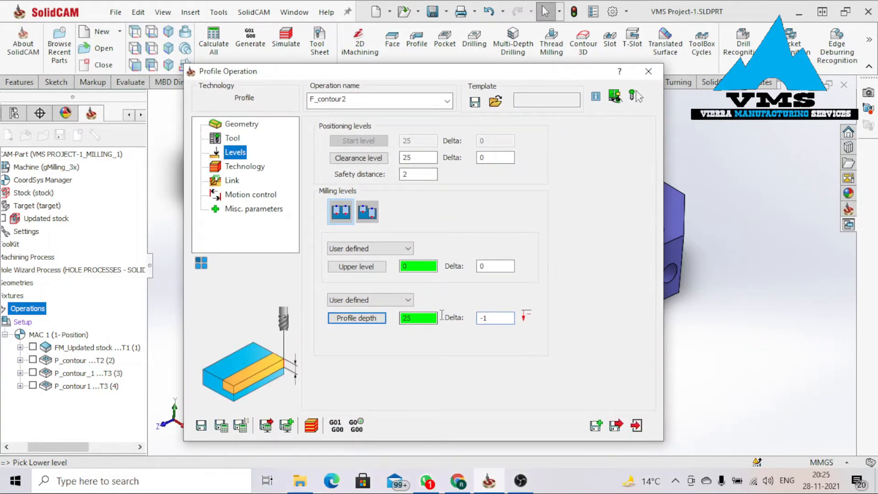
pyautogui.click(405, 320)
pyautogui.write('1')
pyautogui.moveTo(414, 320); pyautogui.dragTo(392, 323)
pyautogui.moveTo(484, 318); pyautogui.dragTo(460, 323)
pyautogui.write('-1')
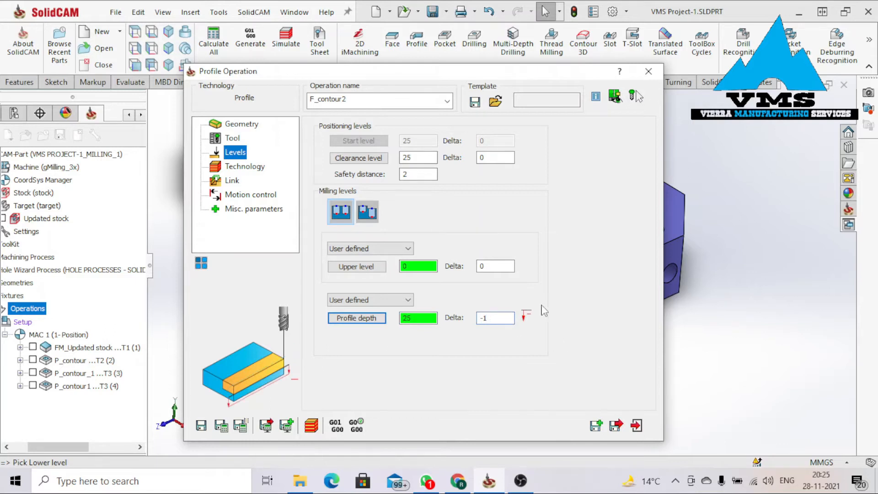
# Preview the Right tool side on the outer profile chain and return the tool side to Left.
pyautogui.click(239, 168)
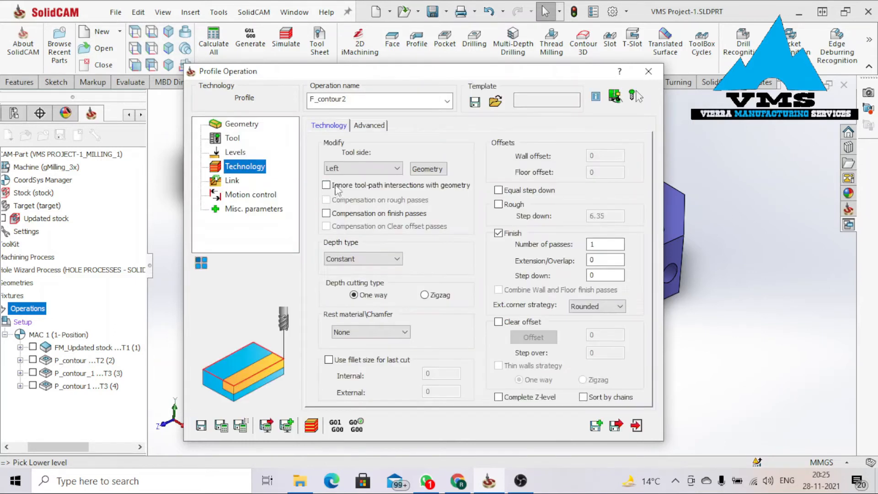
pyautogui.click(426, 170)
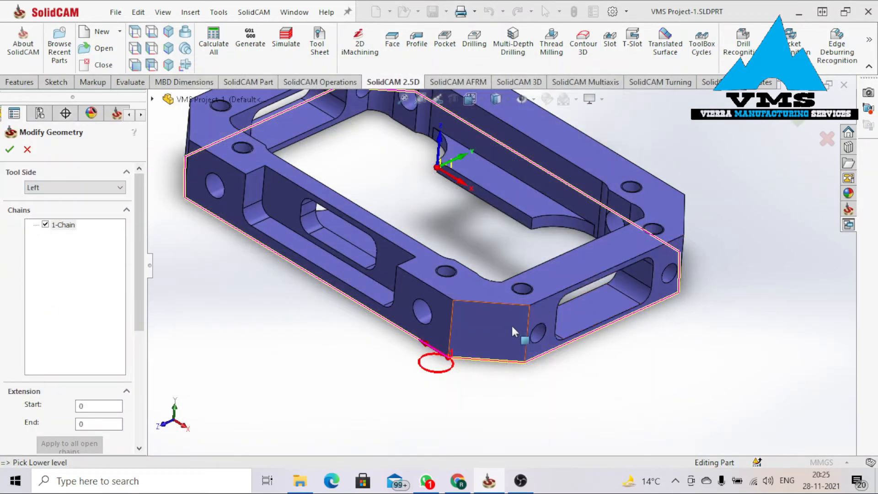
pyautogui.scroll(-2, 490, 327)
pyautogui.click(48, 188)
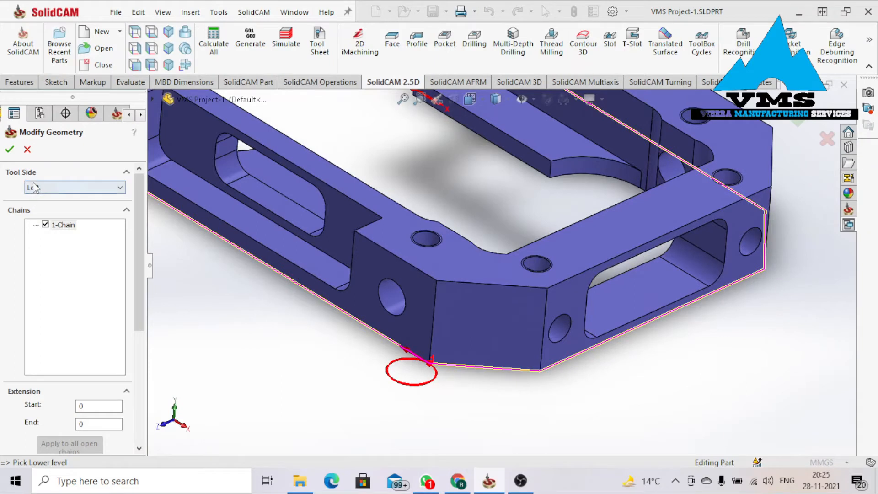
pyautogui.click(45, 196)
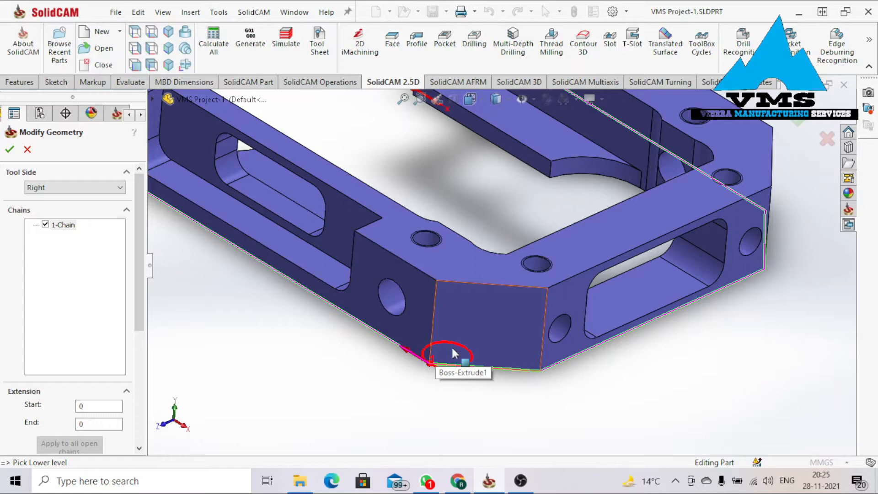
pyautogui.click(73, 188)
pyautogui.click(77, 218)
pyautogui.click(69, 187)
pyautogui.click(68, 199)
pyautogui.scroll(1, 585, 296)
pyautogui.scroll(-2, 336, 210)
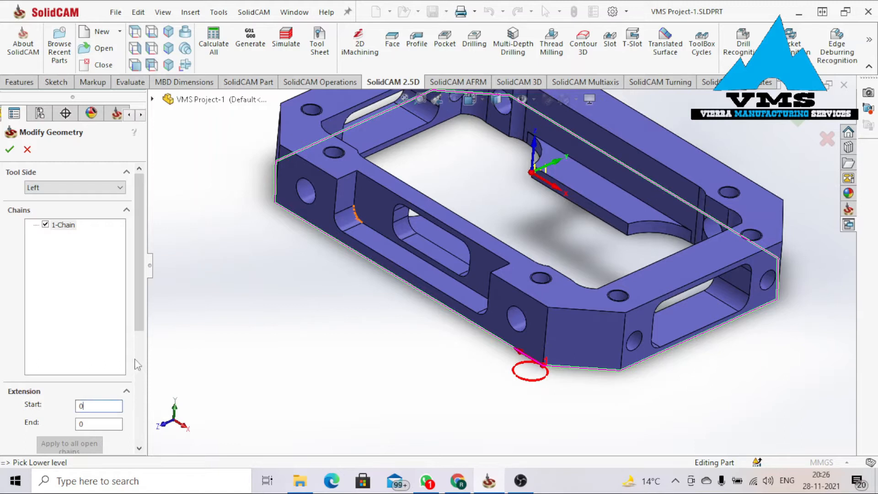
# Try start extensions of -1 and -5 on the outer profile chain.
pyautogui.scroll(-1, 137, 364)
pyautogui.moveTo(83, 359); pyautogui.dragTo(67, 360)
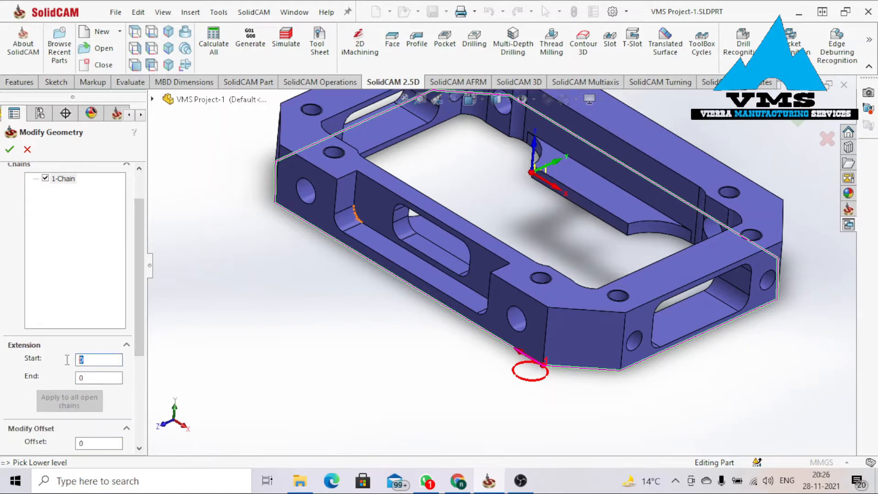
pyautogui.press('Return')
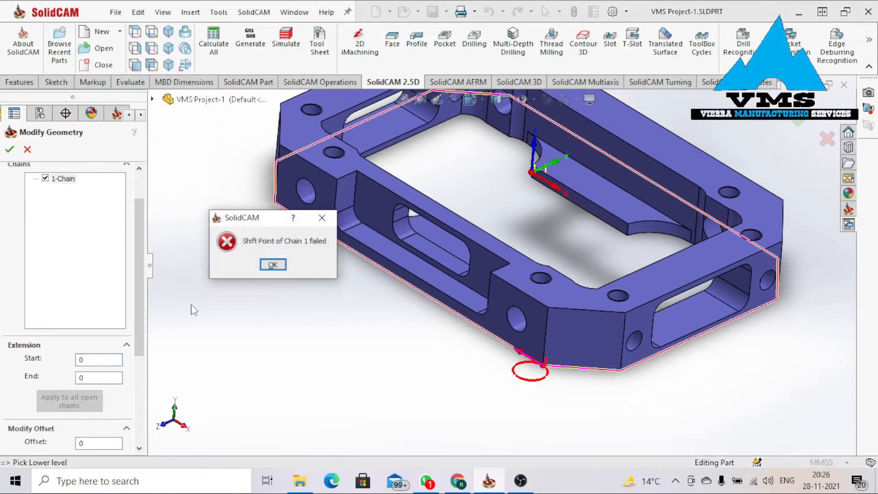
pyautogui.click(322, 219)
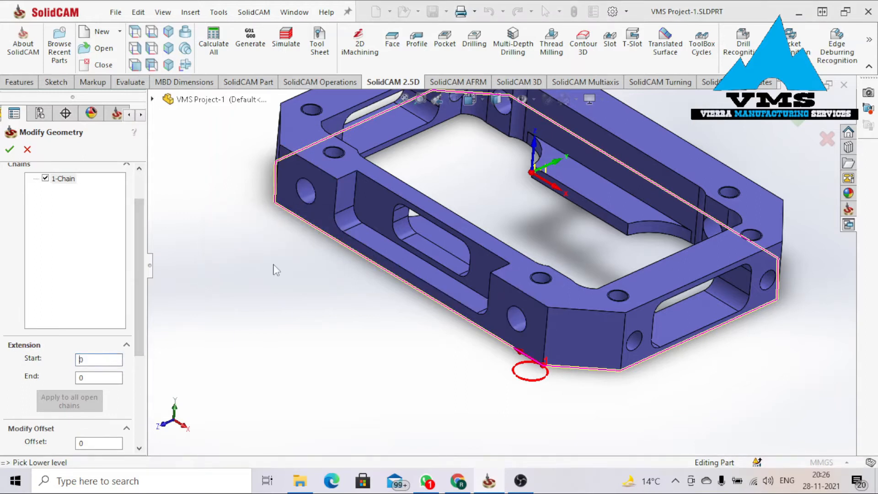
pyautogui.press('Return')
pyautogui.click(276, 264)
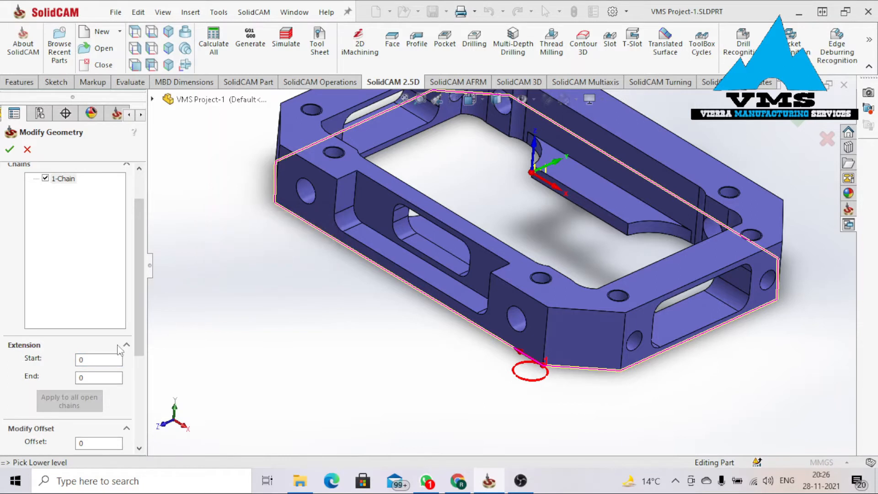
pyautogui.click(89, 360)
pyautogui.write('-1')
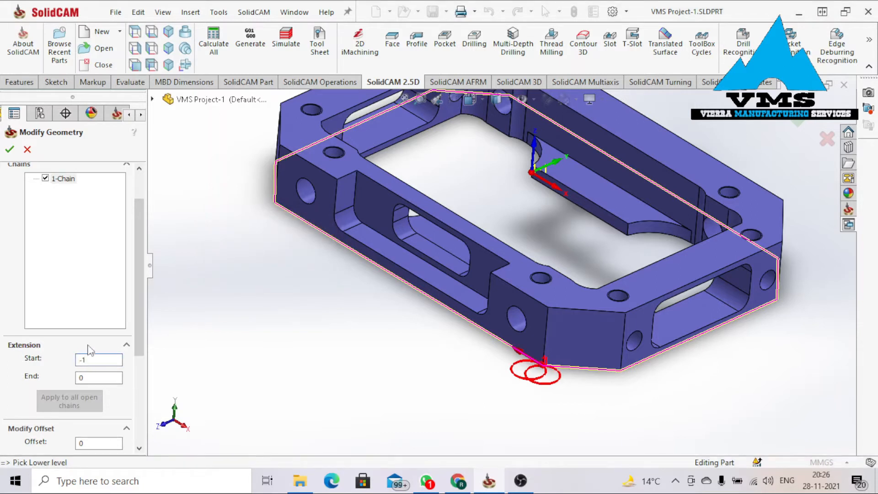
pyautogui.click(88, 346)
pyautogui.click(126, 345)
pyautogui.write('5')
pyautogui.scroll(-3, 558, 378)
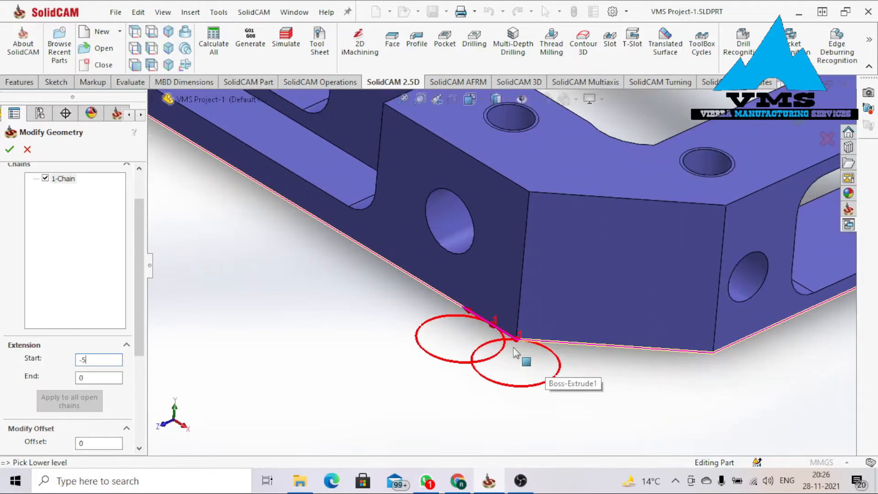
# Set the profile chain's start extension to 0 and accept the geometry modification.
pyautogui.moveTo(101, 363); pyautogui.dragTo(65, 361)
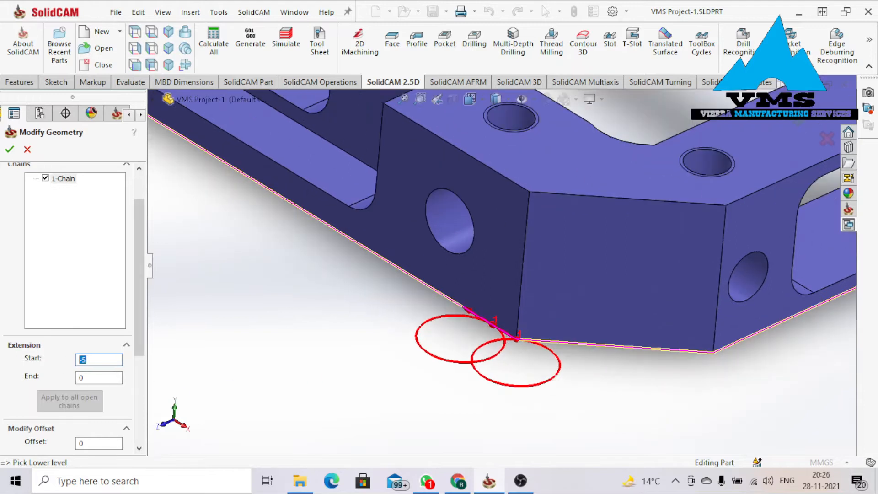
pyautogui.write('0')
pyautogui.click(127, 345)
pyautogui.moveTo(137, 336); pyautogui.dragTo(150, 267)
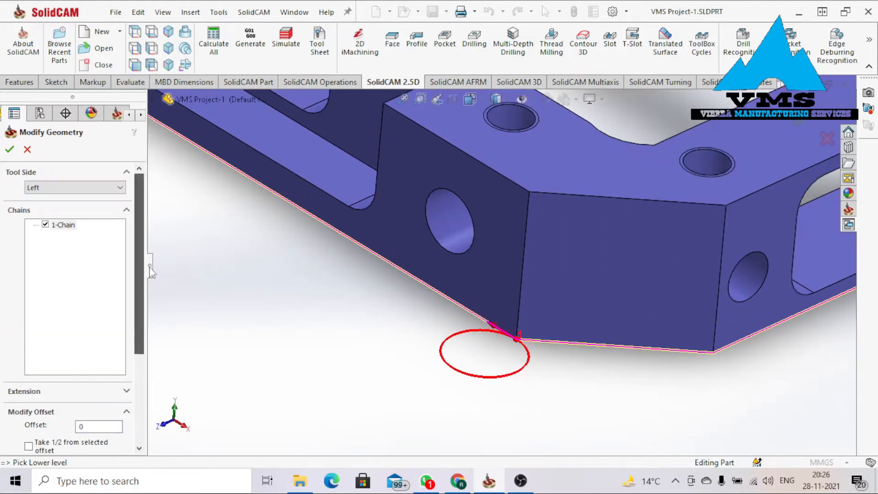
pyautogui.click(10, 149)
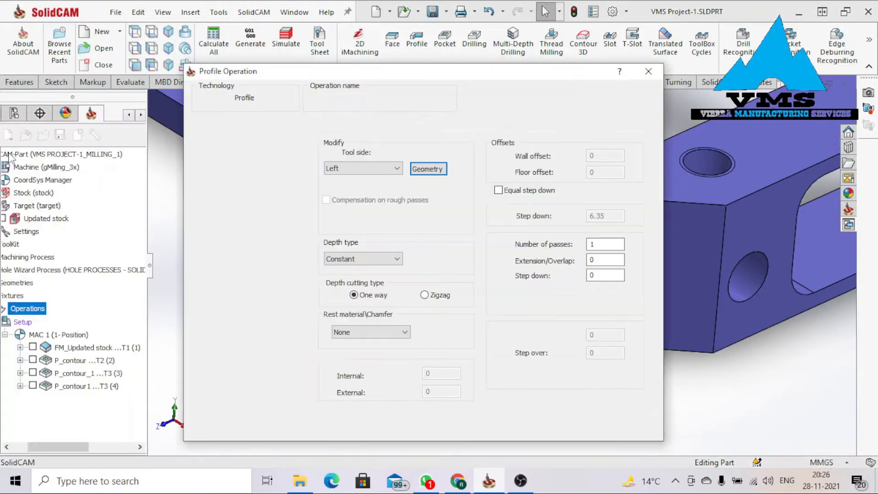
# Enable equal step down and roughing for the profile, with wall and floor offsets of 0.01.
pyautogui.click(505, 191)
pyautogui.click(498, 207)
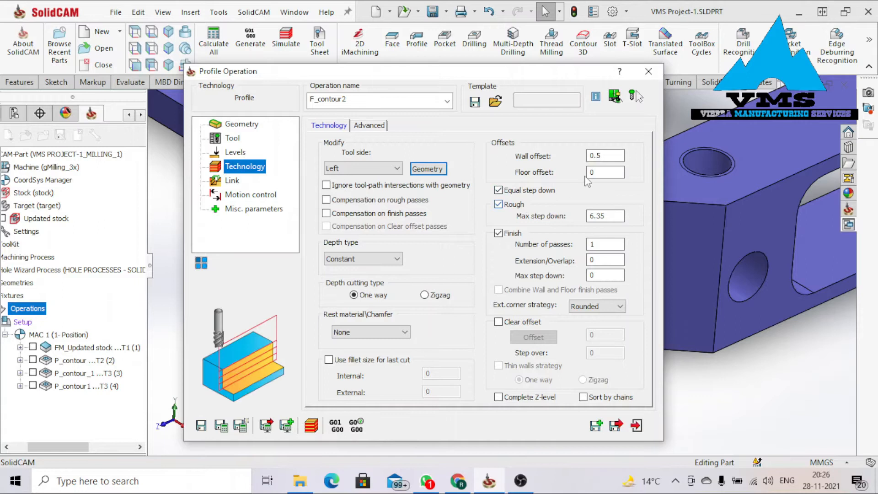
pyautogui.moveTo(606, 155); pyautogui.dragTo(544, 169)
pyautogui.click(608, 175)
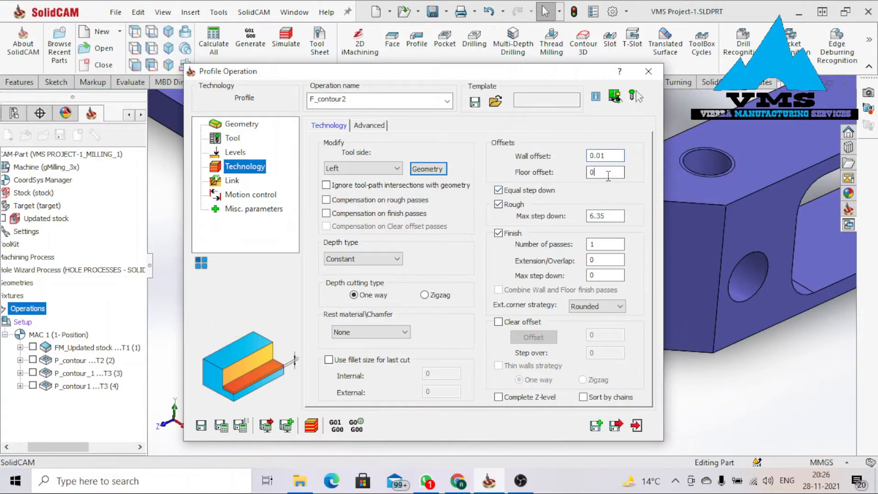
pyautogui.write('0.01')
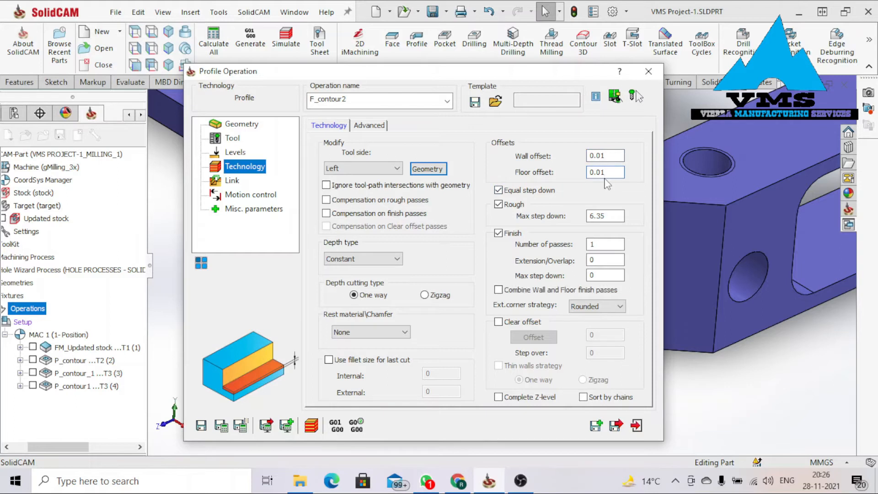
# Set the maximum step down of the profile's rough passes to 0.04.
pyautogui.moveTo(608, 216); pyautogui.dragTo(544, 240)
pyautogui.write('.')
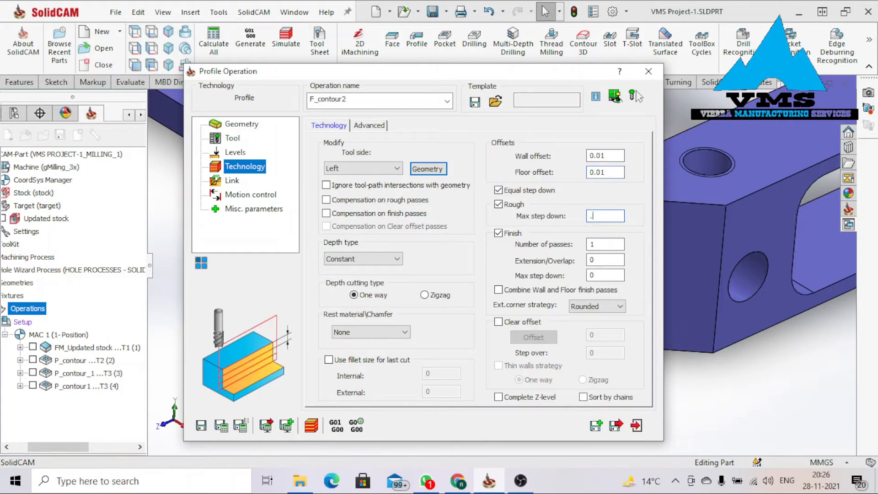
pyautogui.write('04')
pyautogui.click(614, 259)
# Set the lead in to Normal with a length of 0.01% of the tool diameter, and make the lead out the same.
pyautogui.click(232, 182)
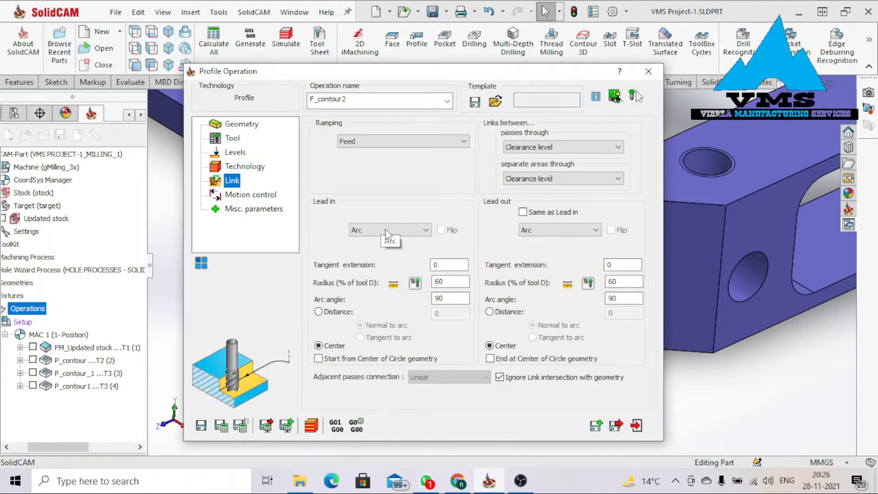
pyautogui.click(385, 231)
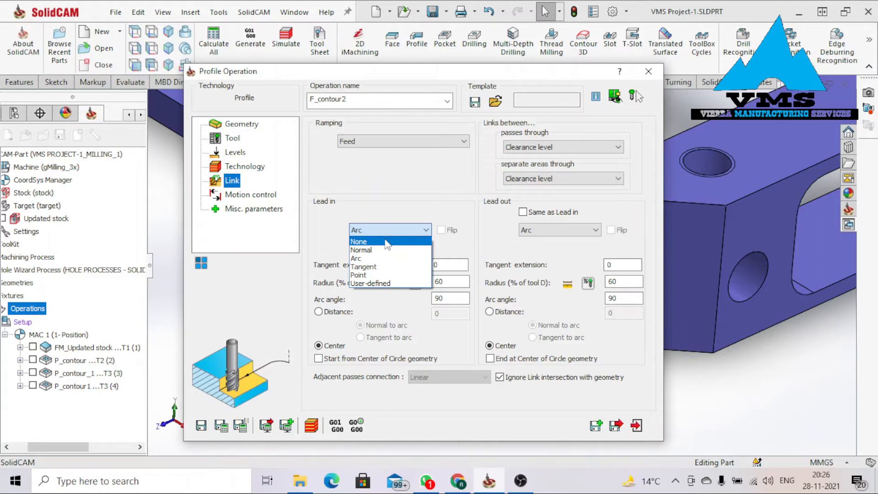
pyautogui.click(361, 250)
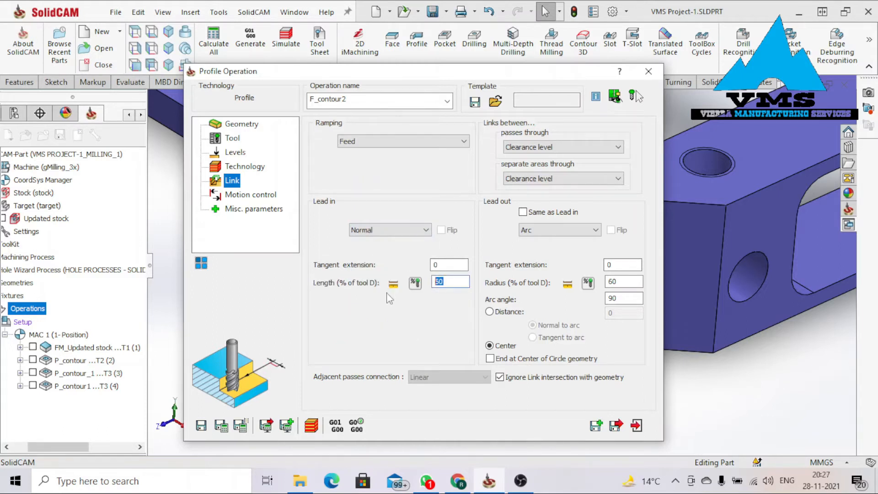
pyautogui.write('.01')
pyautogui.click(522, 212)
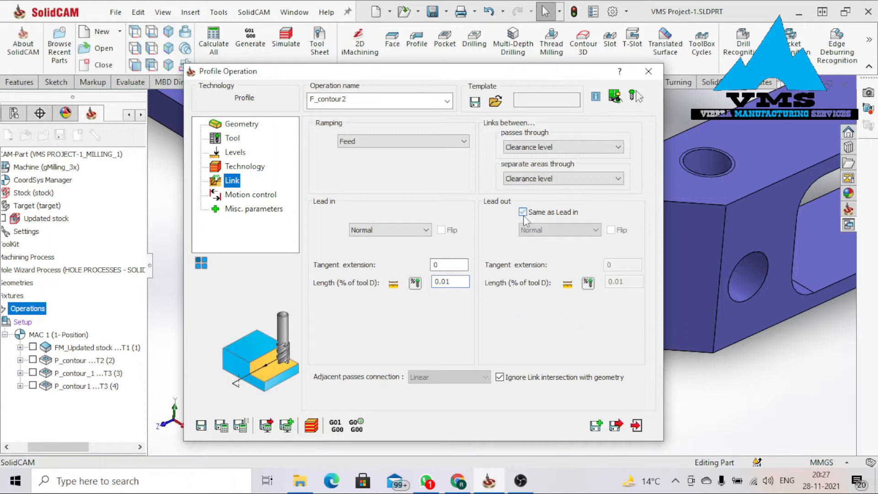
# Check the motion control and miscellaneous parameters, and save and calculate the profile operation.
pyautogui.click(256, 195)
pyautogui.click(256, 209)
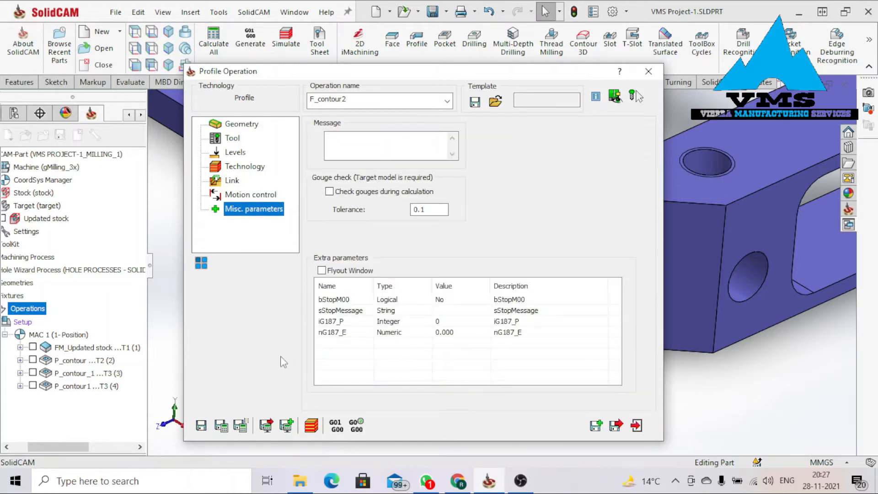
pyautogui.click(222, 427)
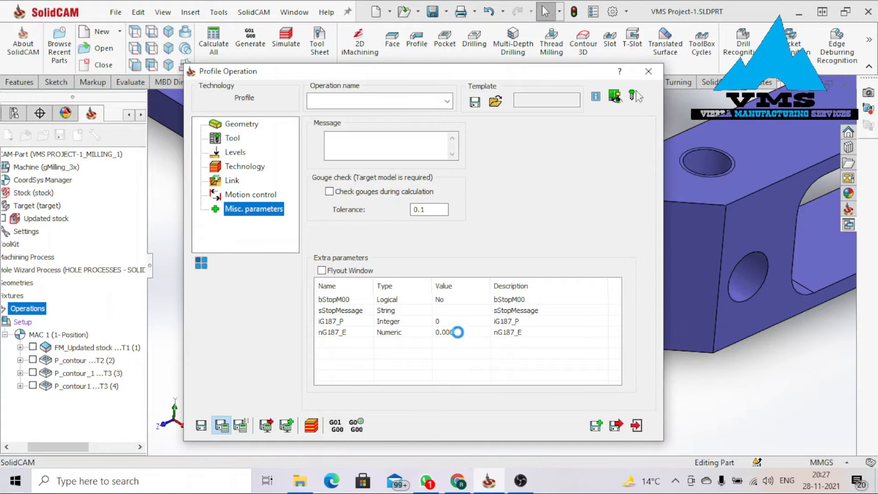
# Run a SolidVerify simulation of the calculated outer contour profile operation.
pyautogui.click(312, 426)
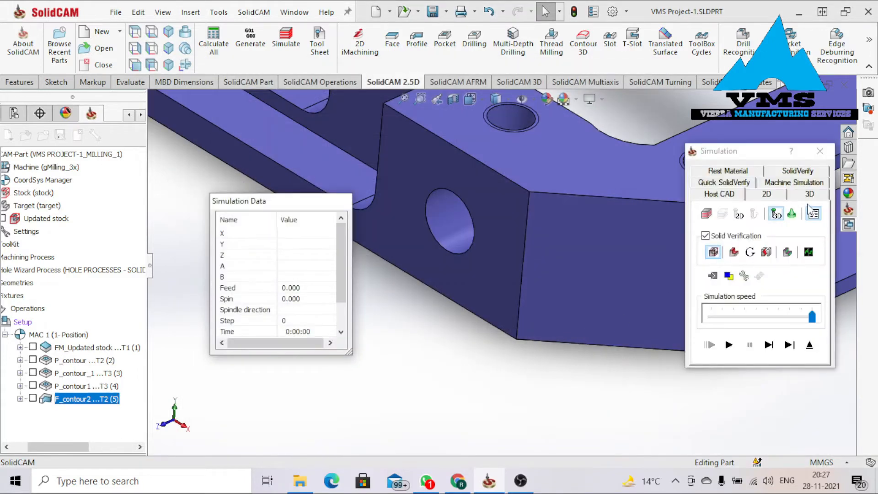
pyautogui.click(803, 175)
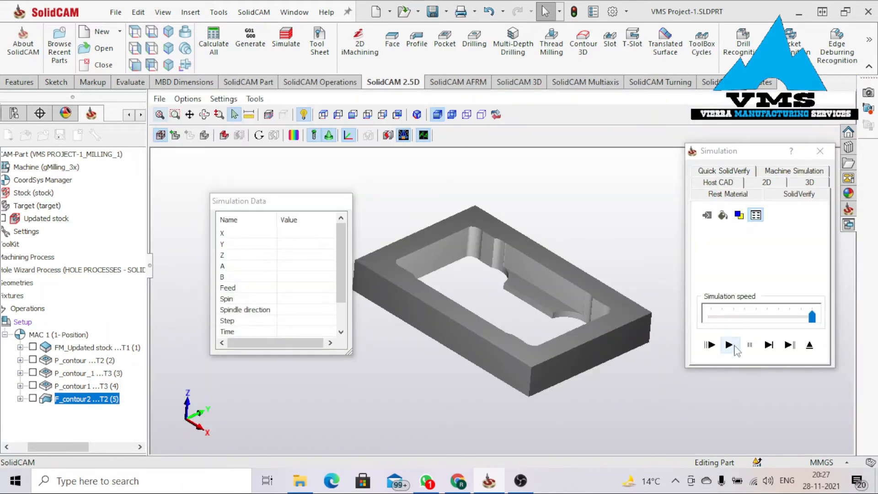
pyautogui.click(729, 345)
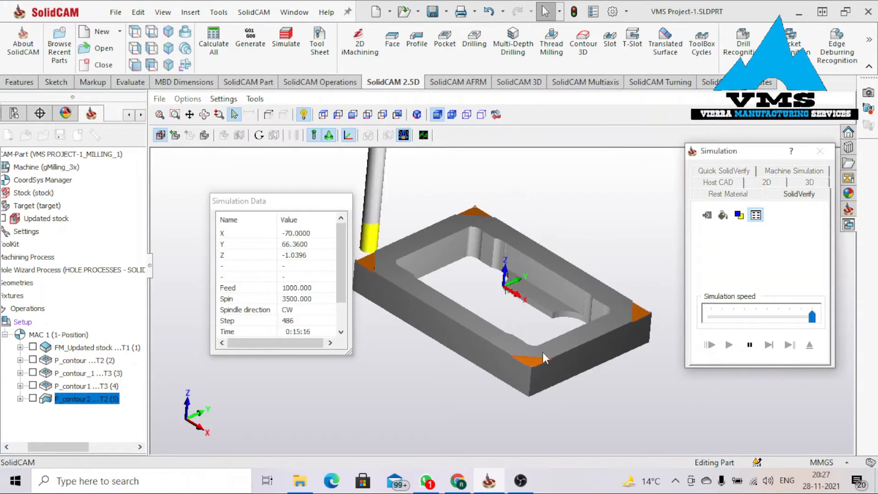
# Examine the outer corners and side walls of the stock from several angles while the profile simulation runs.
pyautogui.scroll(5, 538, 374)
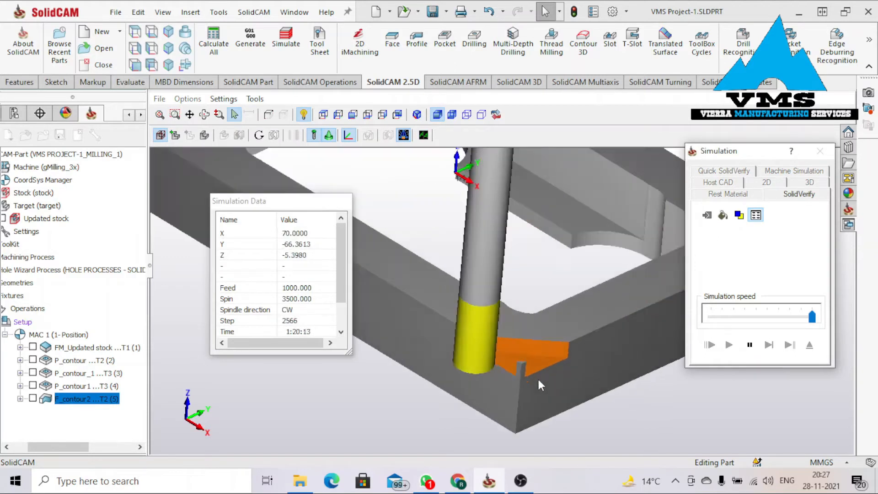
pyautogui.moveTo(548, 379); pyautogui.dragTo(559, 382, button='middle')
pyautogui.scroll(-3, 643, 376)
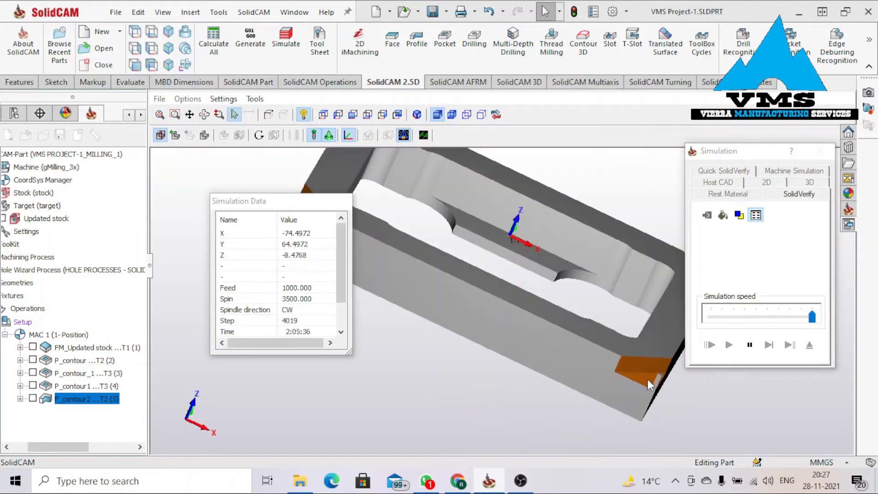
pyautogui.scroll(1, 647, 379)
pyautogui.moveTo(613, 372); pyautogui.dragTo(561, 361, button='middle')
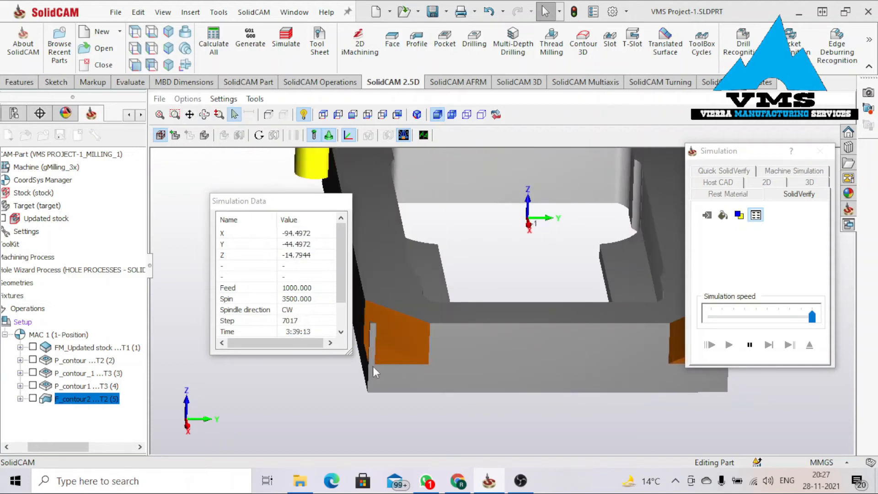
pyautogui.scroll(-4, 405, 359)
pyautogui.scroll(6, 397, 346)
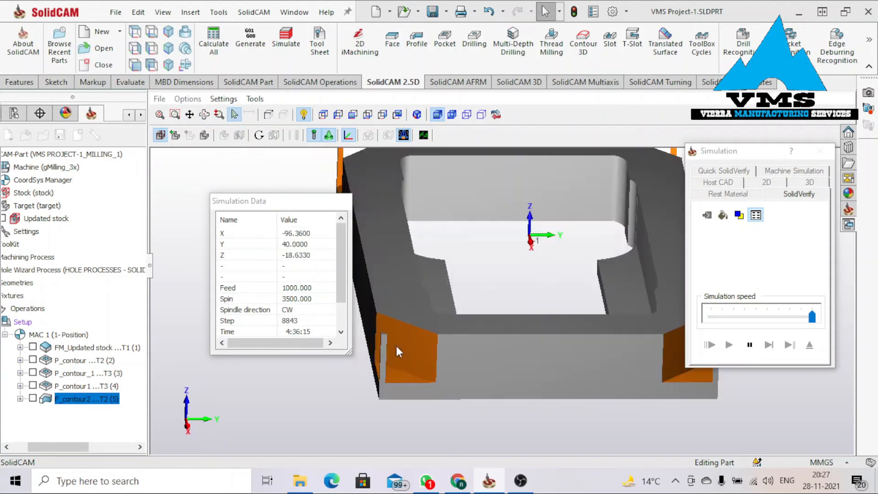
pyautogui.moveTo(396, 345); pyautogui.dragTo(396, 371, button='middle')
pyautogui.scroll(-6, 393, 375)
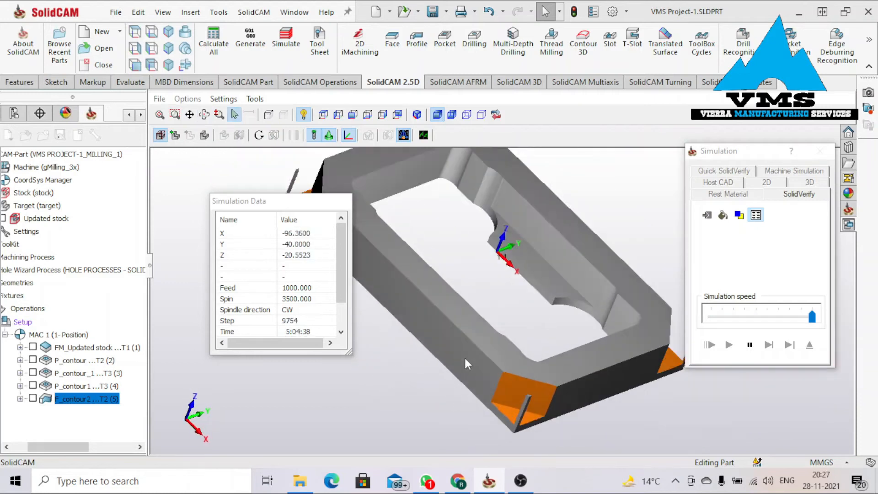
pyautogui.moveTo(504, 370); pyautogui.dragTo(549, 384, button='middle')
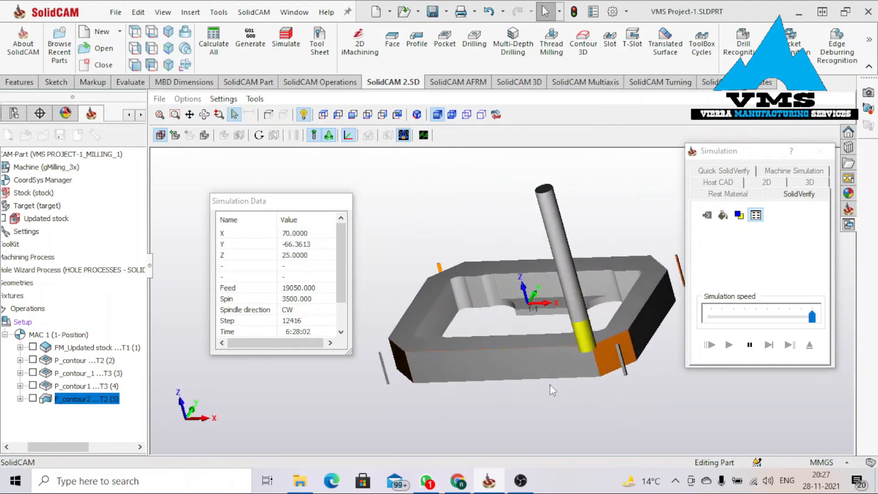
pyautogui.scroll(5, 622, 368)
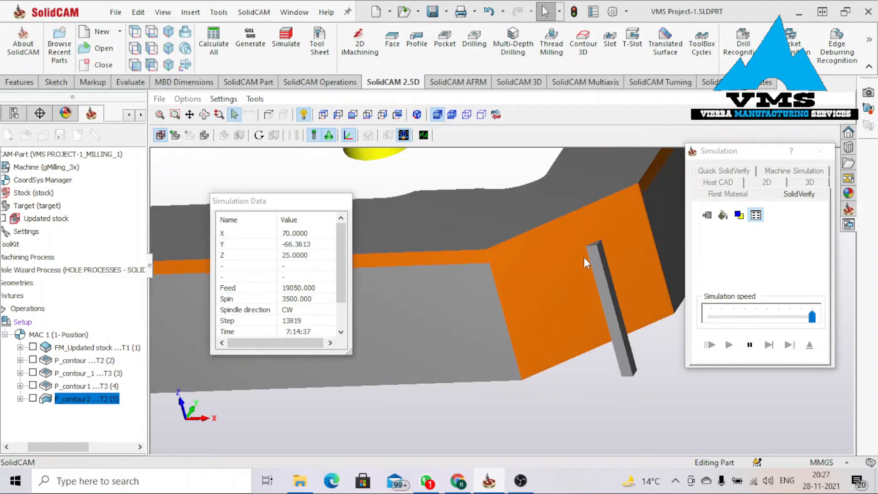
pyautogui.scroll(-5, 584, 258)
pyautogui.scroll(5, 594, 326)
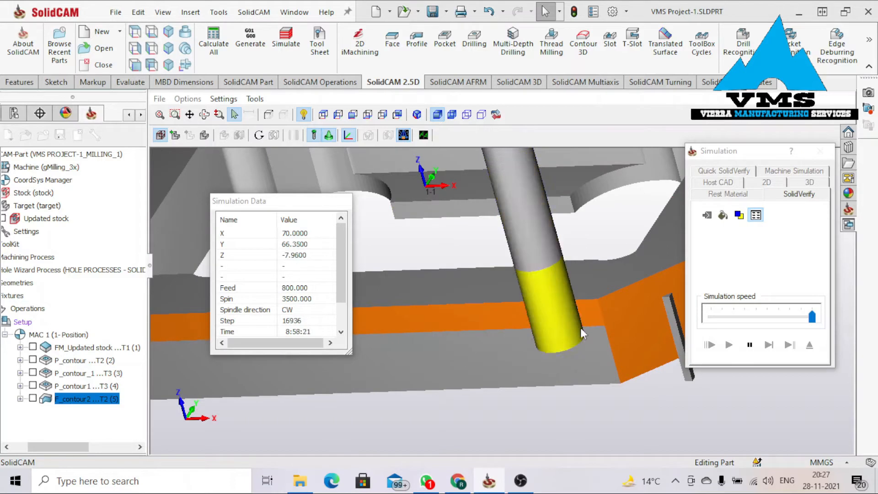
pyautogui.scroll(-3, 577, 315)
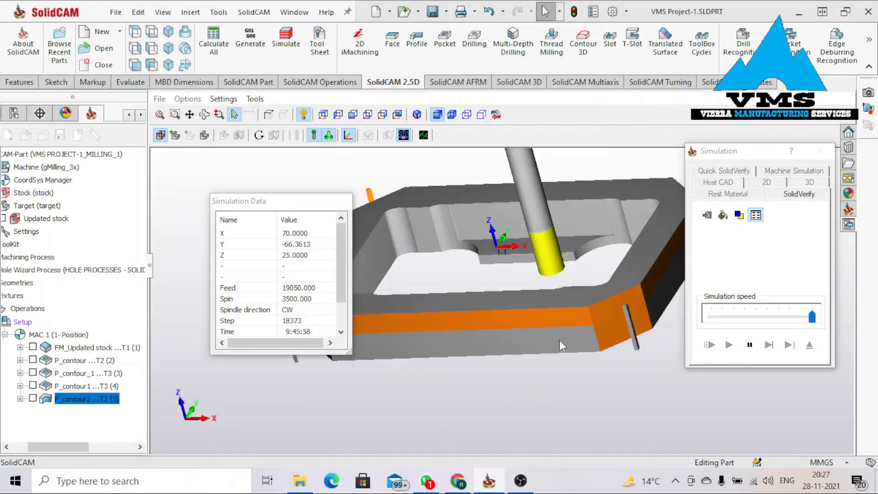
pyautogui.moveTo(577, 349); pyautogui.dragTo(522, 362, button='middle')
pyautogui.scroll(3, 522, 362)
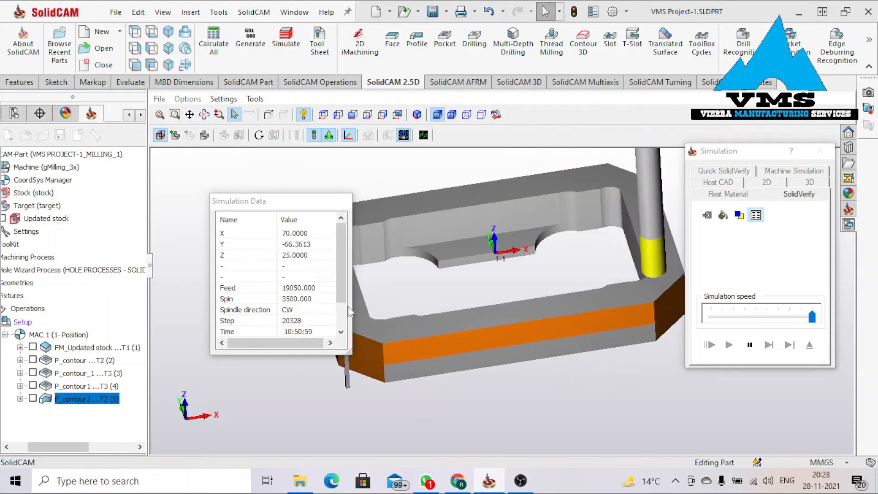
# Check the feed, spin, step and time entries in the simulation data.
pyautogui.moveTo(342, 276); pyautogui.dragTo(343, 305)
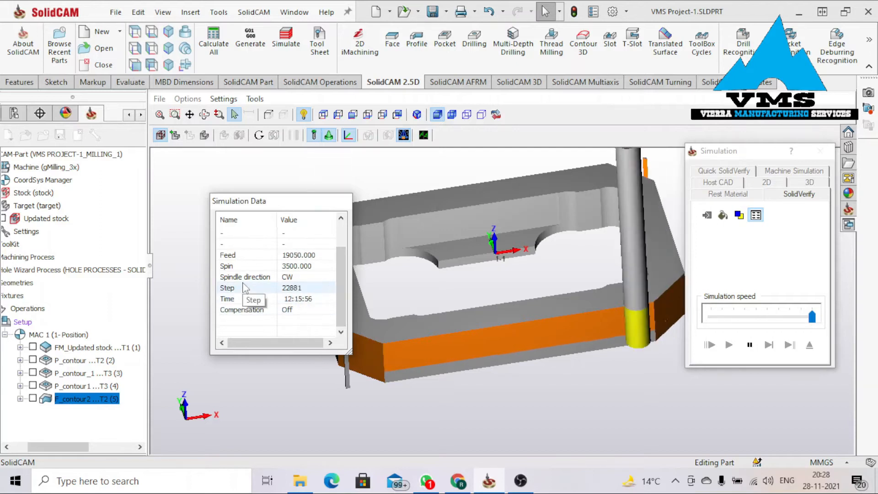
pyautogui.click(305, 266)
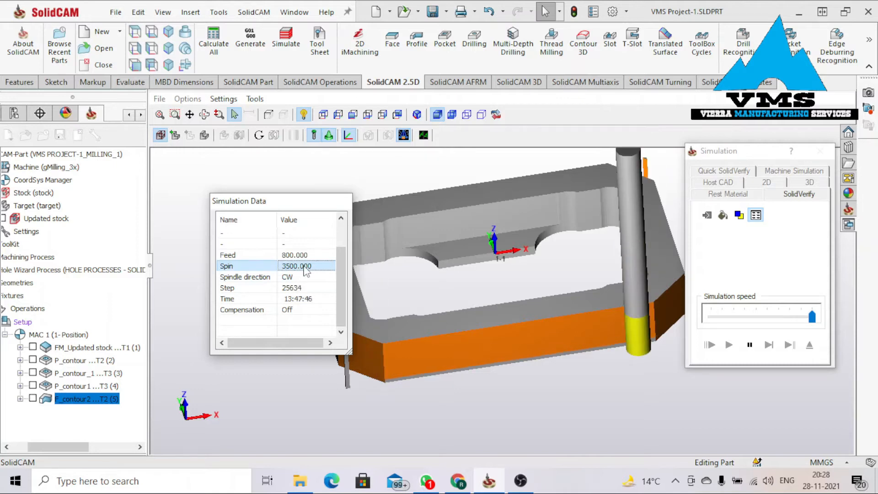
pyautogui.moveTo(339, 278); pyautogui.dragTo(342, 251)
pyautogui.click(311, 267)
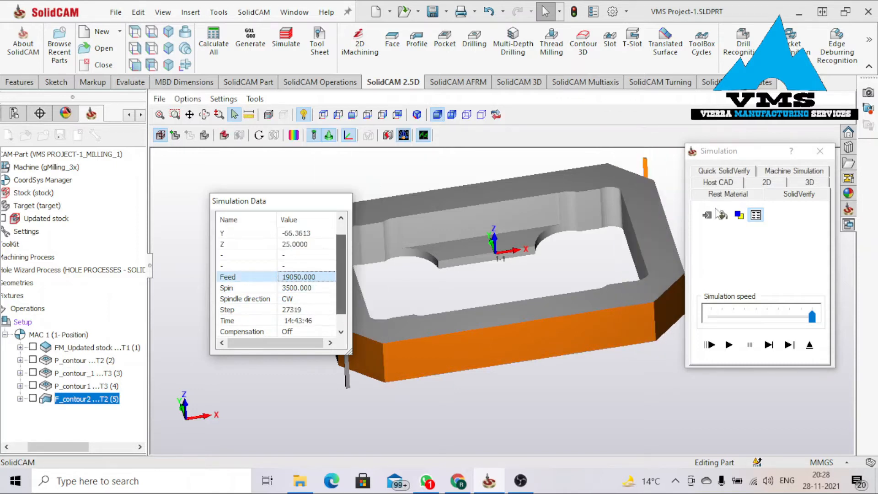
# Inspect the rest material after the operation around the outer corners, and close the simulation.
pyautogui.click(729, 196)
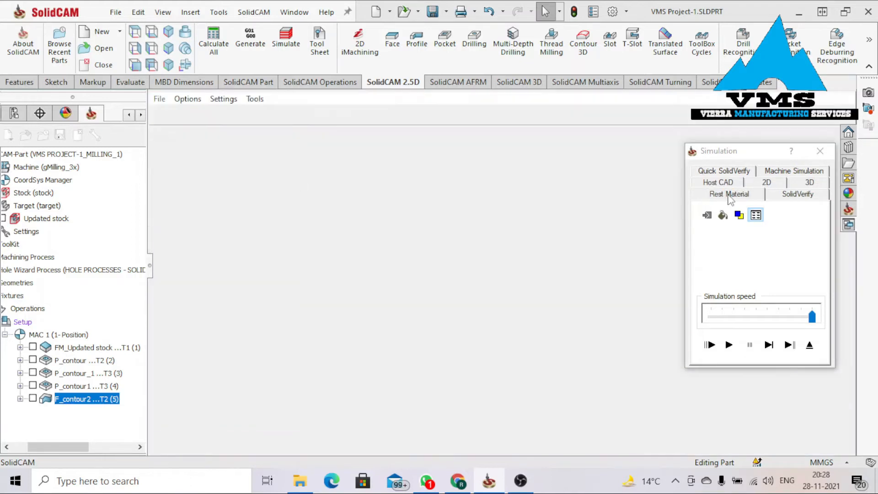
pyautogui.moveTo(536, 358); pyautogui.dragTo(514, 380, button='middle')
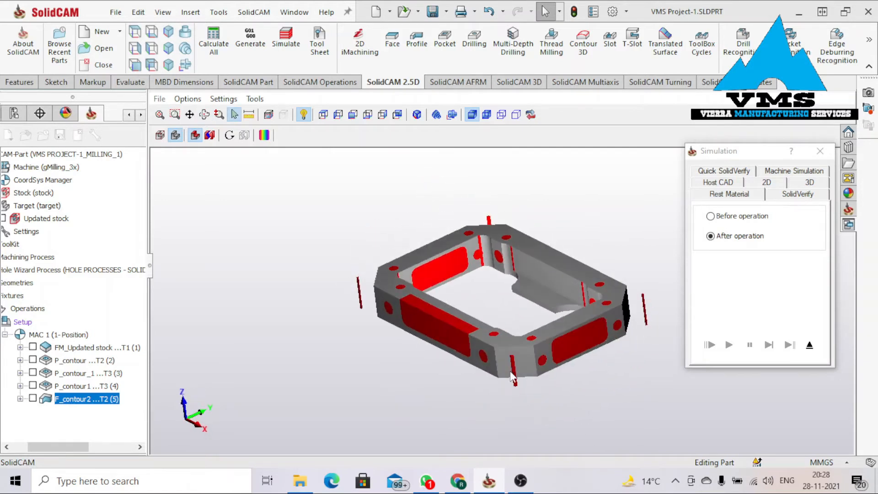
pyautogui.scroll(5, 521, 385)
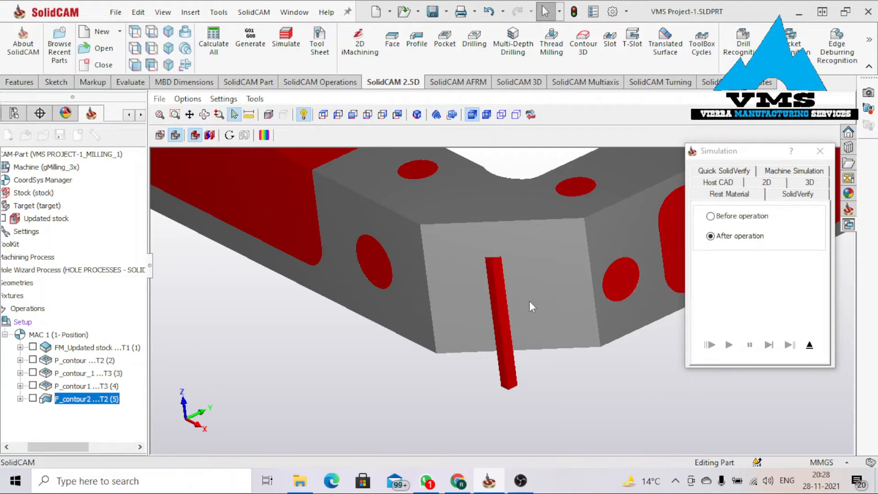
pyautogui.scroll(-5, 529, 302)
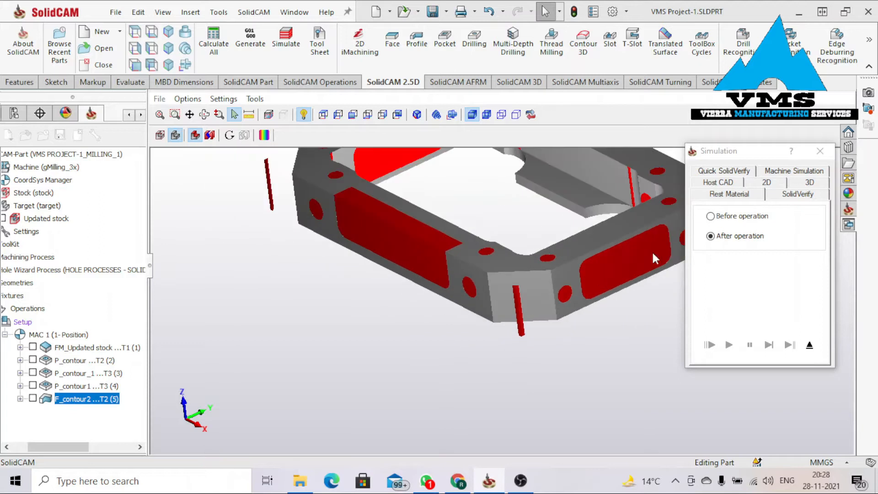
pyautogui.click(819, 151)
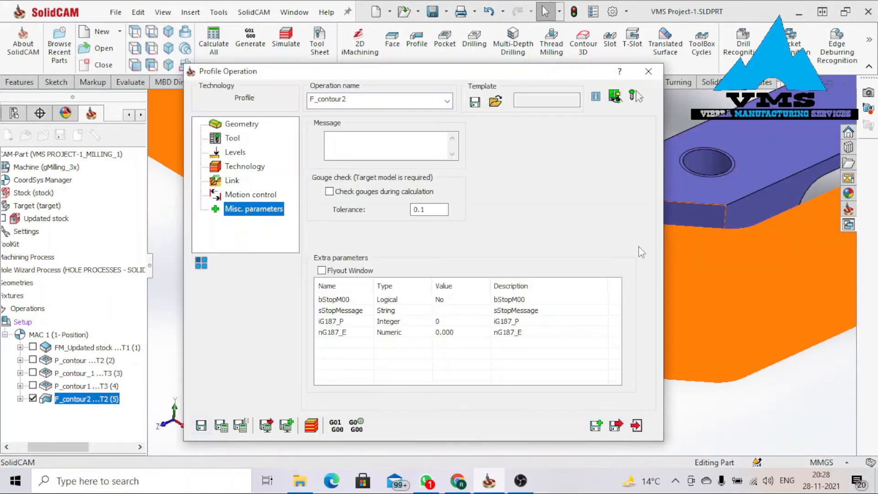
# Review the profile operation's geometry, tool, technology, link, motion control and miscellaneous settings.
pyautogui.click(247, 126)
pyautogui.click(235, 139)
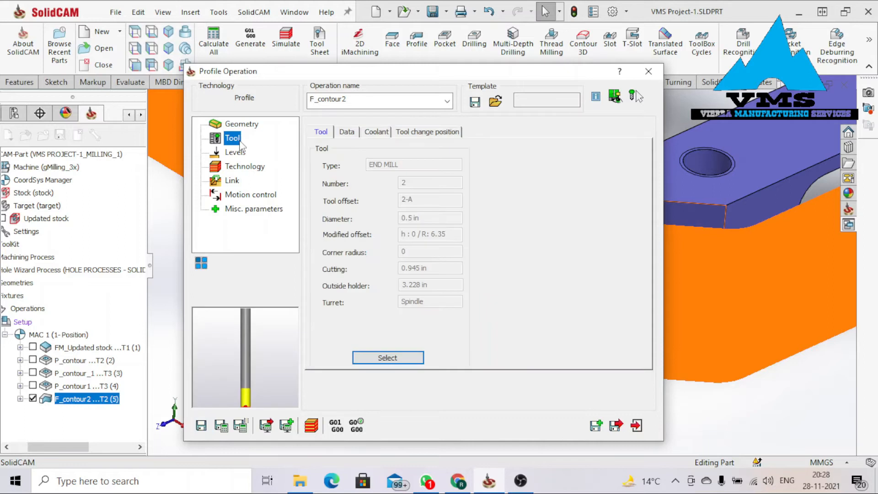
pyautogui.click(243, 170)
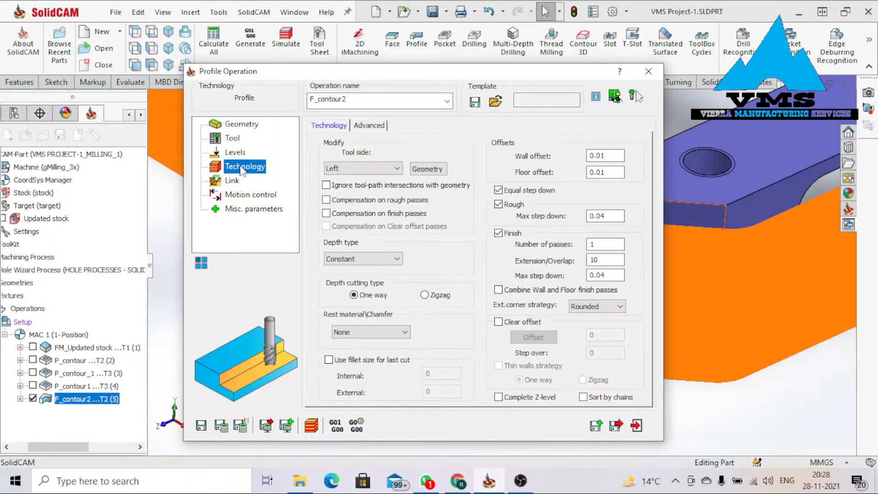
pyautogui.click(235, 181)
pyautogui.click(251, 195)
pyautogui.click(253, 209)
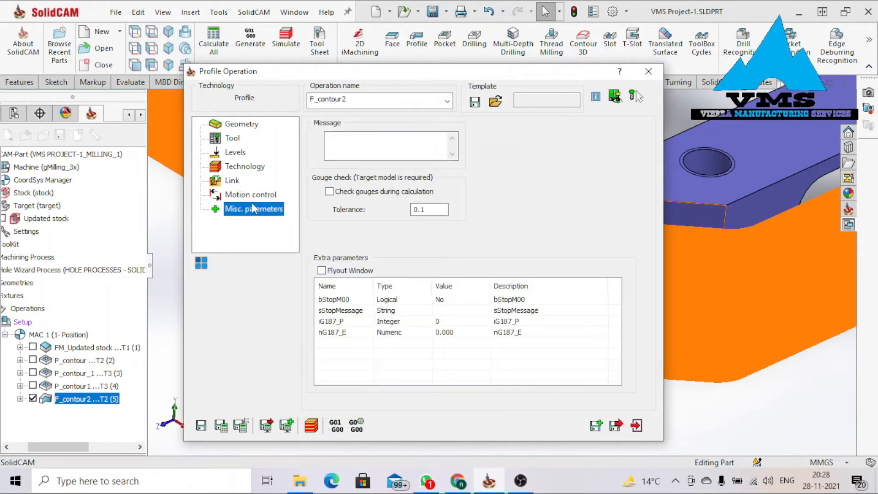
# Open the tool selection for the profile operation and add a new end mill as tool 4.
pyautogui.click(234, 139)
pyautogui.click(387, 358)
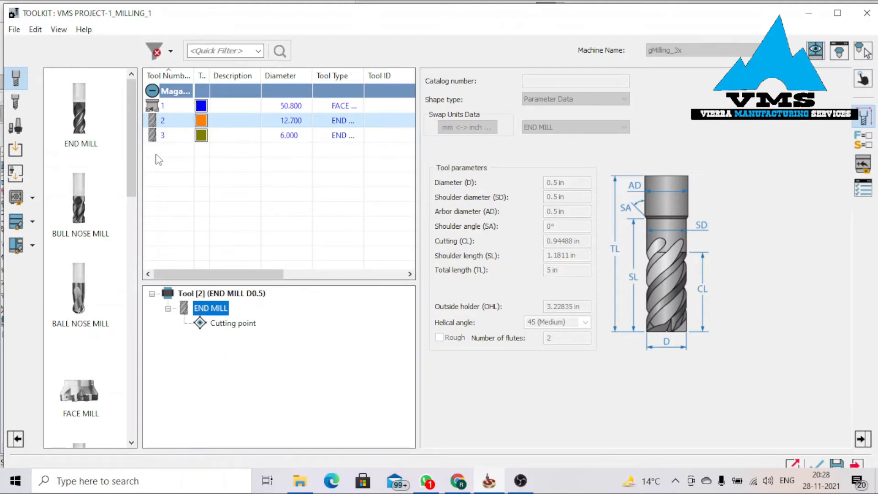
pyautogui.click(158, 139)
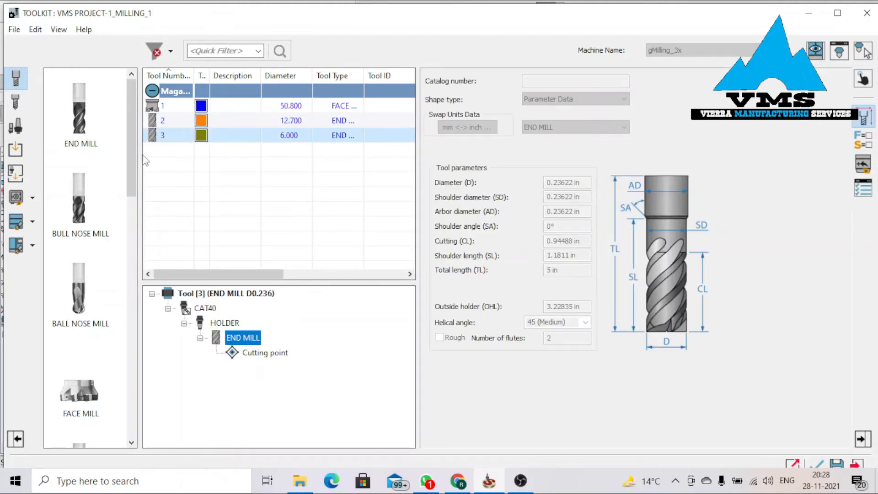
pyautogui.doubleClick(76, 145)
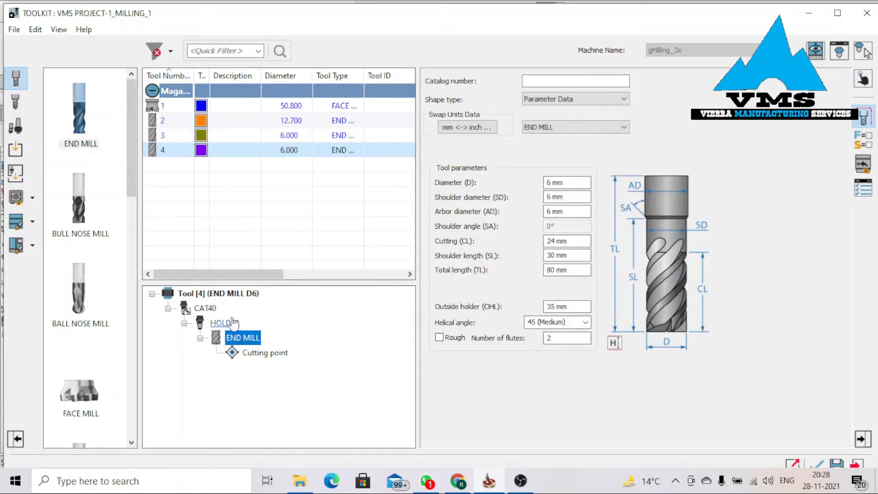
# Check the parameters of end mill 2 and convert tool 4's units to inches.
pyautogui.click(164, 121)
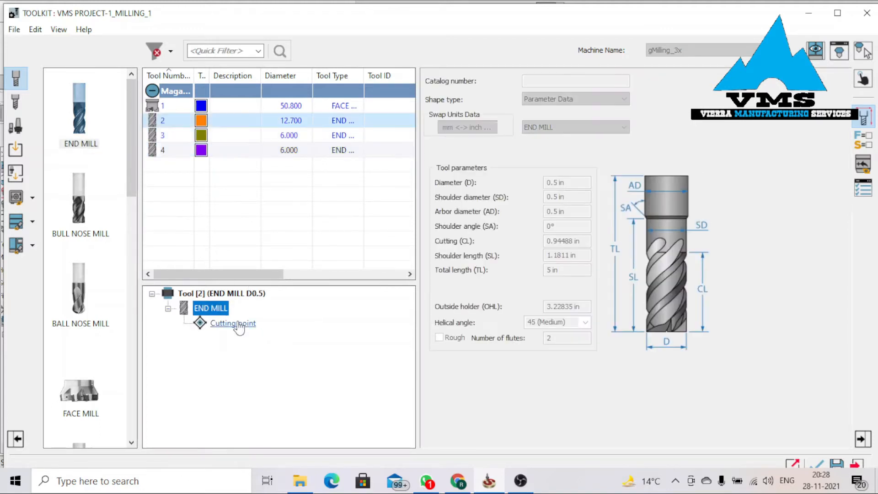
pyautogui.click(161, 150)
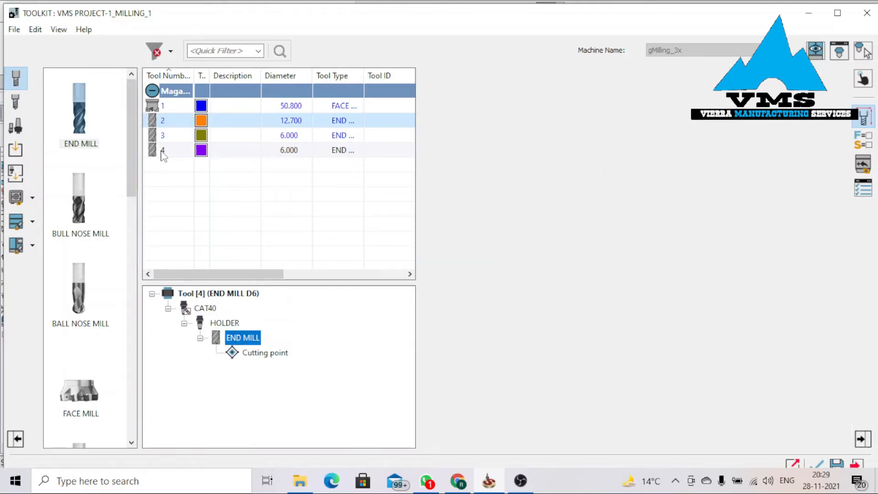
pyautogui.click(467, 127)
pyautogui.click(479, 137)
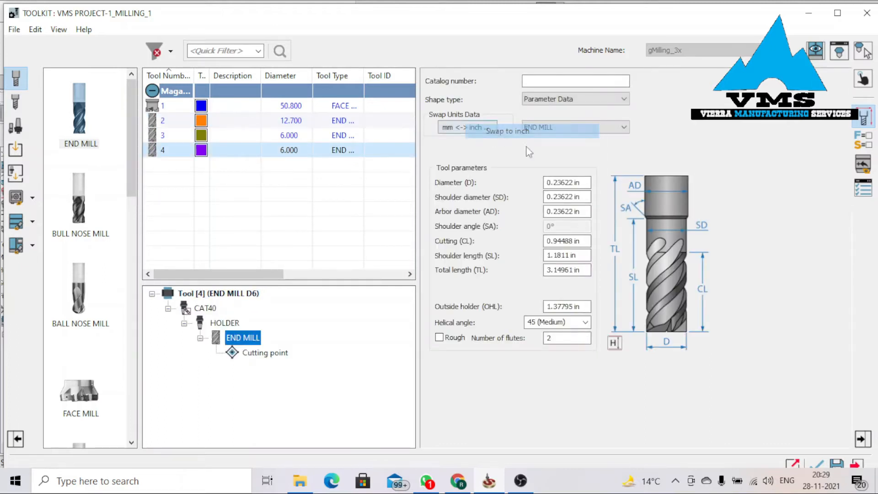
# Set tool 4's diameter to 1 in and total length to 5 in, and select it for the profile operation.
pyautogui.doubleClick(575, 182)
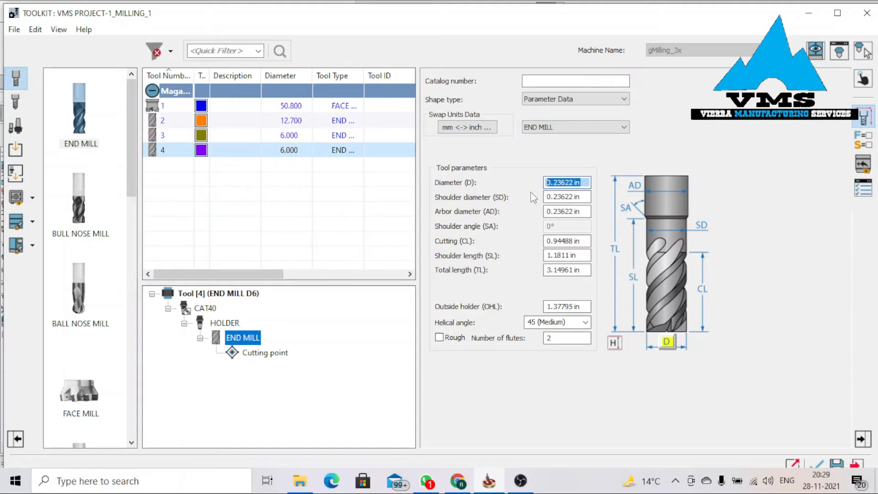
pyautogui.write('1')
pyautogui.press('Tab')
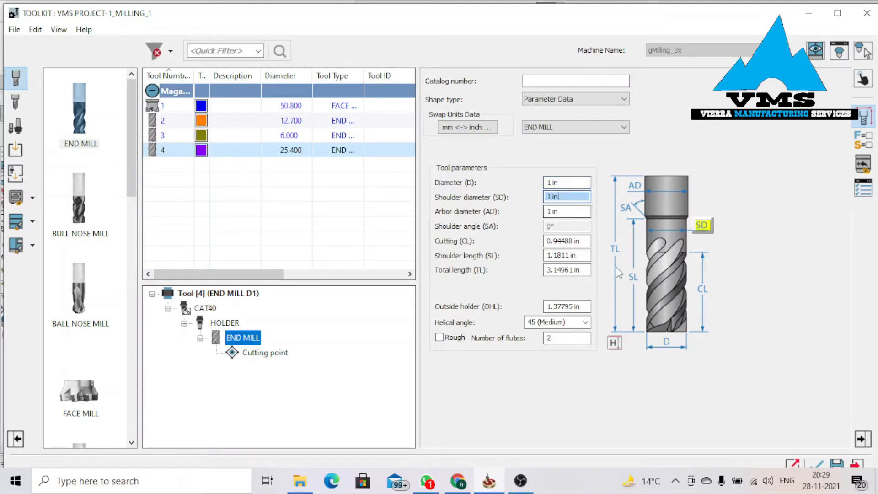
pyautogui.click(575, 270)
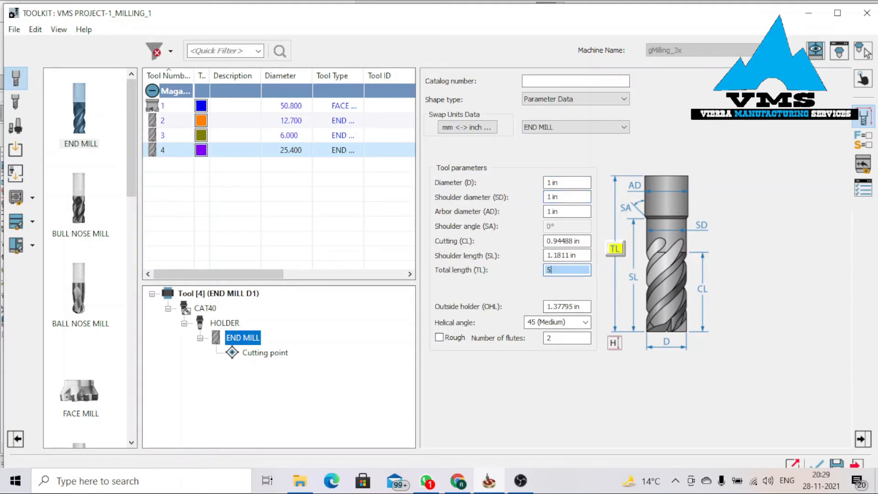
pyautogui.click(580, 245)
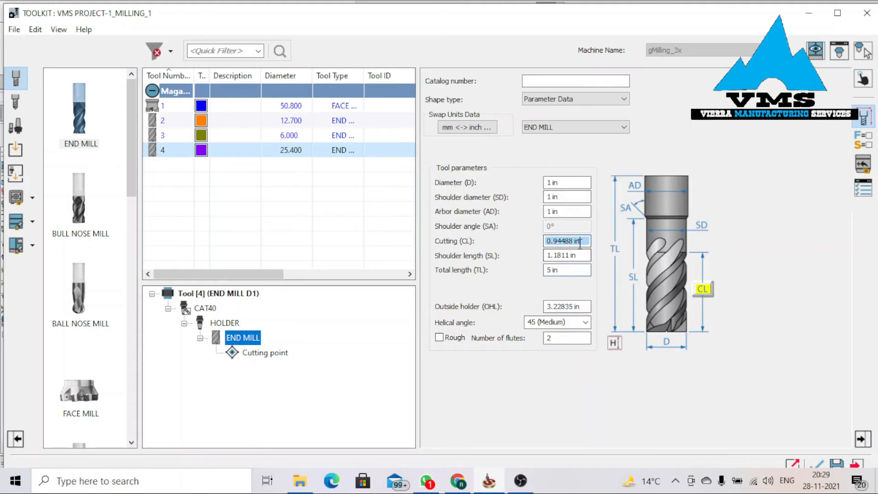
pyautogui.click(821, 464)
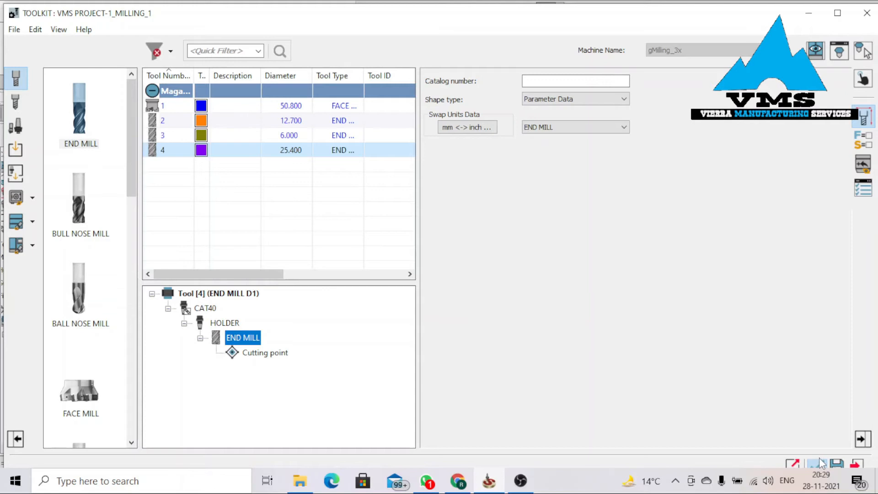
# Confirm tool 4 for the profile operation and enable the Flood: Pressure and Mist coolant options.
pyautogui.click(821, 464)
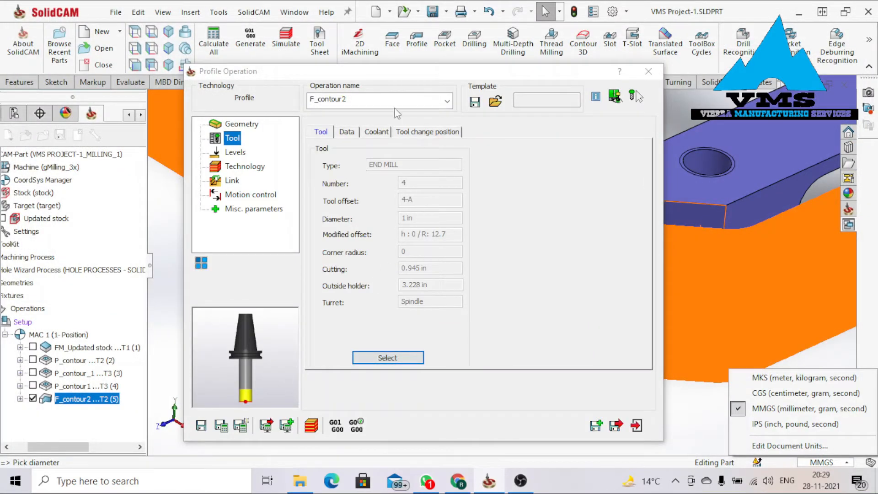
pyautogui.click(377, 132)
pyautogui.click(324, 190)
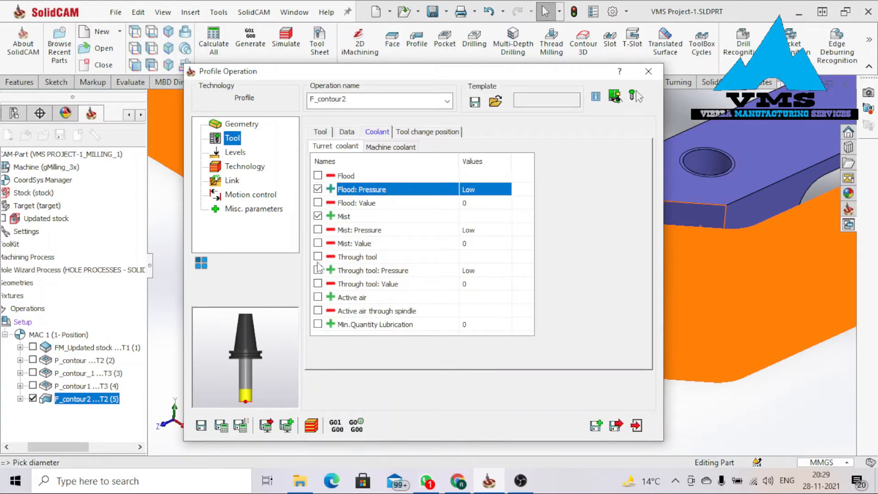
# Review the profile operation's tool change position, tool data, levels, technology, link, motion control and miscellaneous parameters.
pyautogui.click(413, 133)
pyautogui.click(382, 132)
pyautogui.click(347, 132)
pyautogui.click(320, 132)
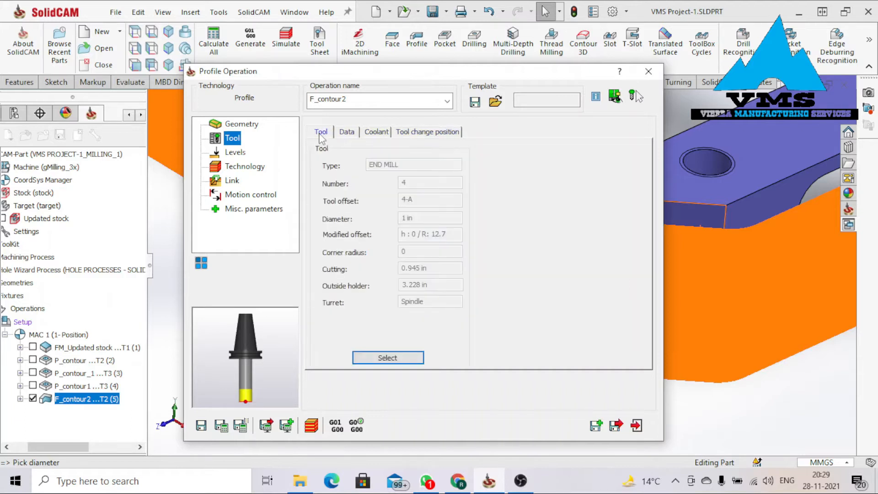
pyautogui.click(235, 152)
pyautogui.press('Down')
pyautogui.press('Down')
pyautogui.press('Down')
pyautogui.press('Down')
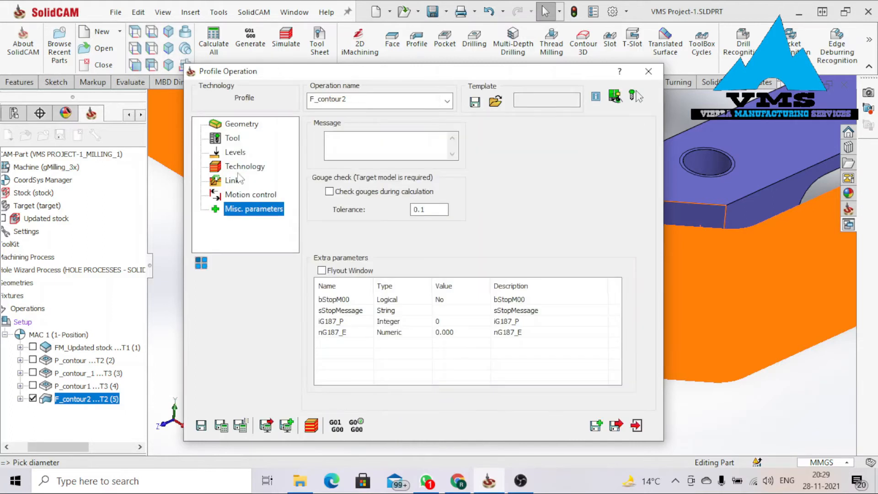
pyautogui.click(231, 138)
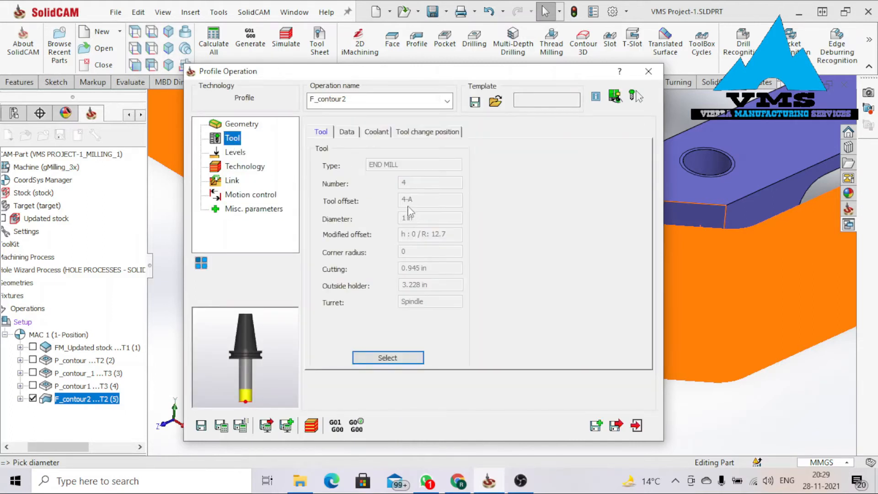
# Save and calculate the profile operation with the new tool, and run its SolidVerify simulation.
pyautogui.click(220, 427)
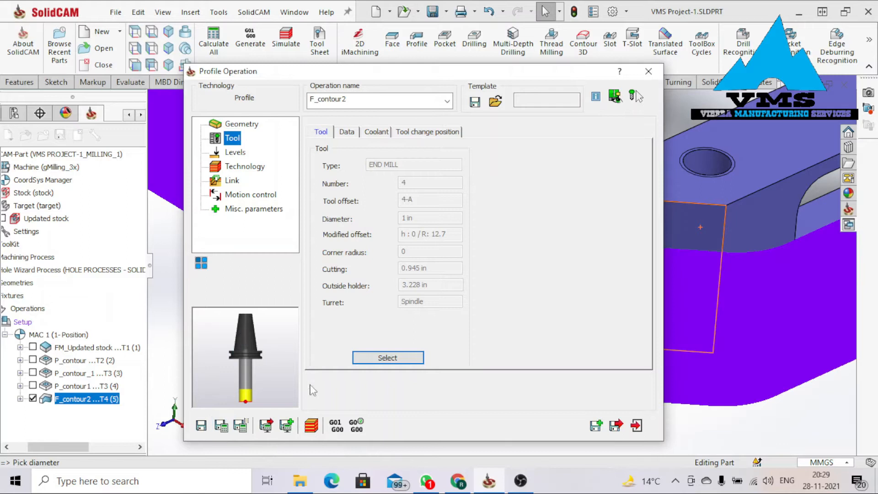
pyautogui.click(311, 426)
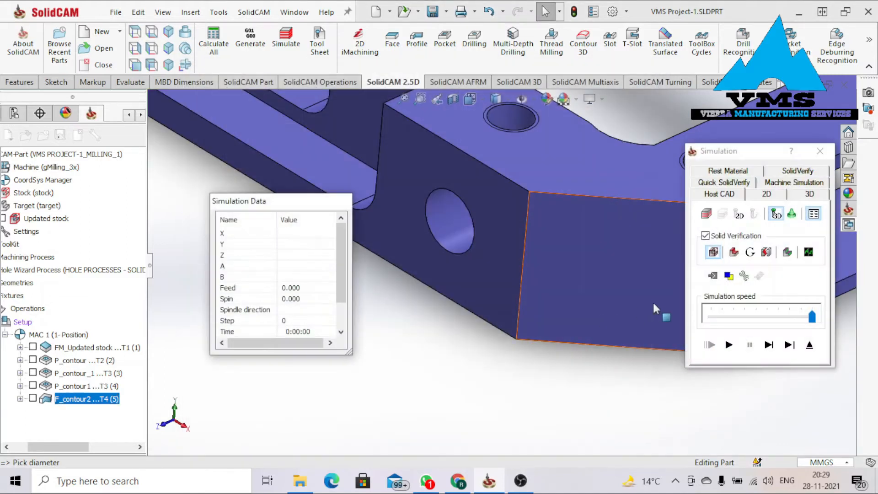
pyautogui.click(784, 173)
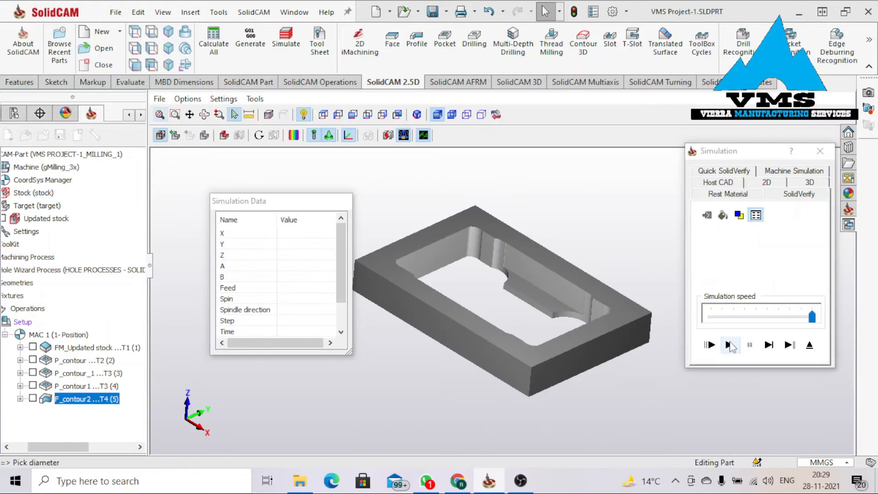
pyautogui.click(728, 345)
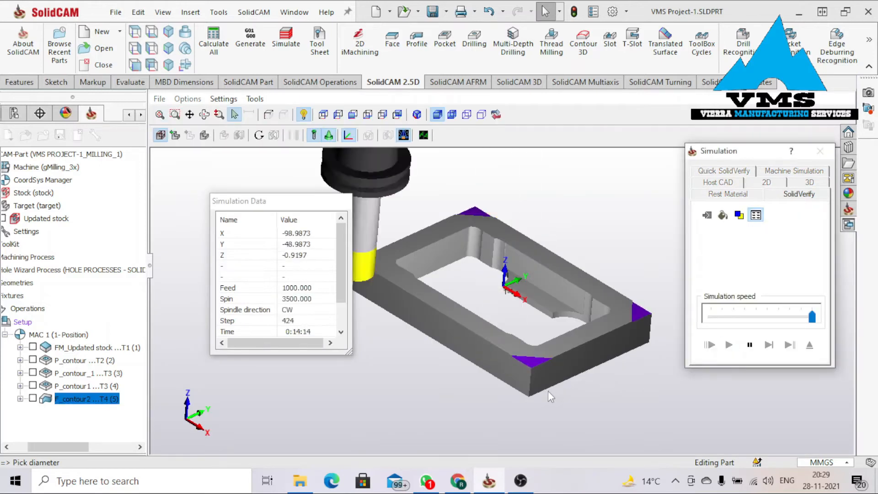
# Inspect the simulated outer contour cut and its machining time data, and show the rest material after the operation.
pyautogui.moveTo(537, 349)
pyautogui.mouseDown(button='middle')
pyautogui.moveTo(555, 357)
pyautogui.moveTo(545, 333)
pyautogui.moveTo(550, 352)
pyautogui.mouseUp(button='middle')
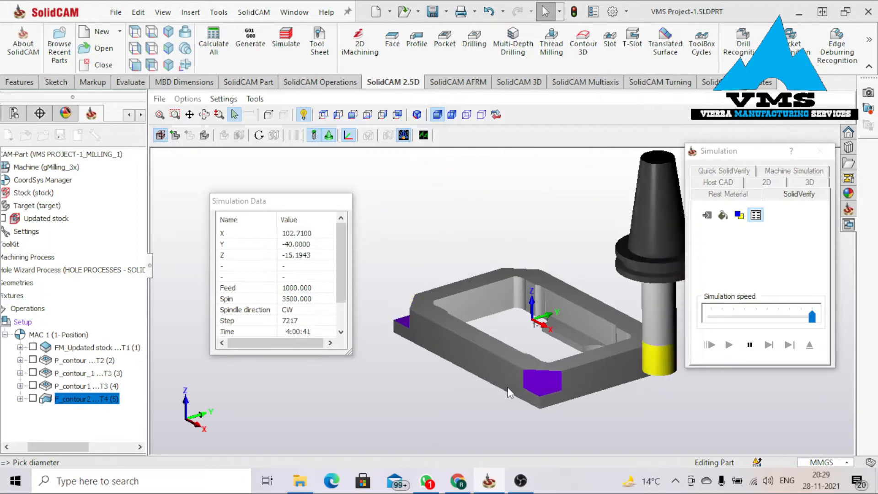
pyautogui.moveTo(580, 355)
pyautogui.mouseDown(button='middle')
pyautogui.moveTo(569, 363)
pyautogui.moveTo(583, 384)
pyautogui.moveTo(569, 349)
pyautogui.moveTo(589, 345)
pyautogui.mouseUp(button='middle')
pyautogui.scroll(-2, 587, 345)
pyautogui.scroll(5, 622, 380)
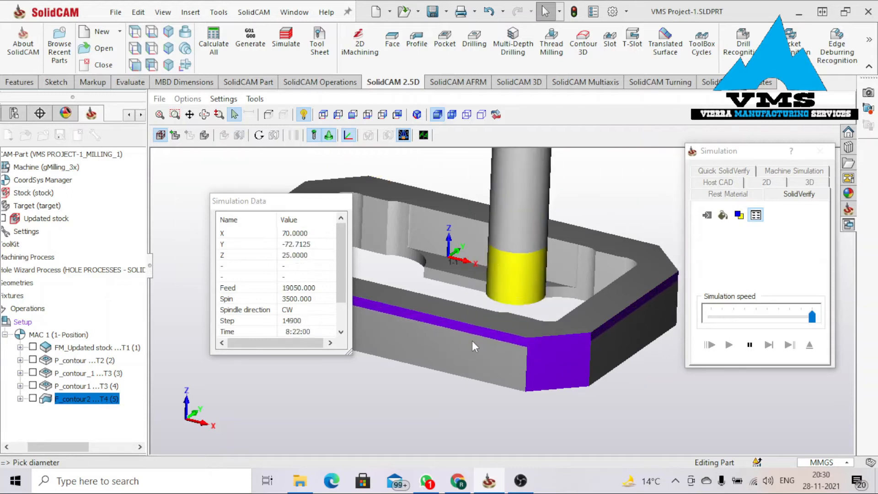
pyautogui.moveTo(342, 277); pyautogui.dragTo(344, 304)
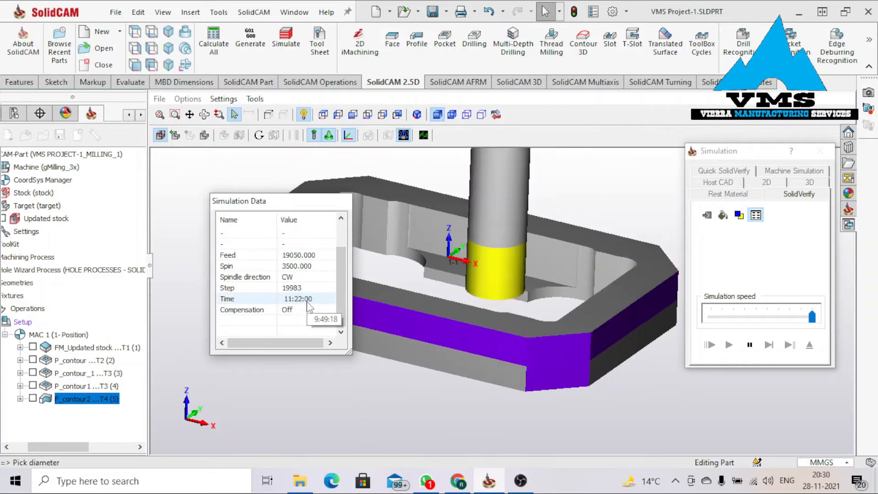
pyautogui.moveTo(339, 279); pyautogui.dragTo(346, 243)
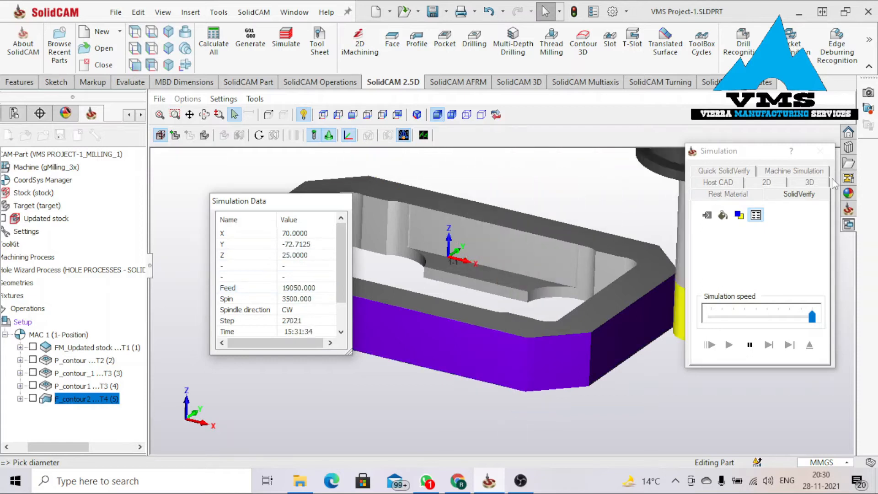
pyautogui.click(721, 196)
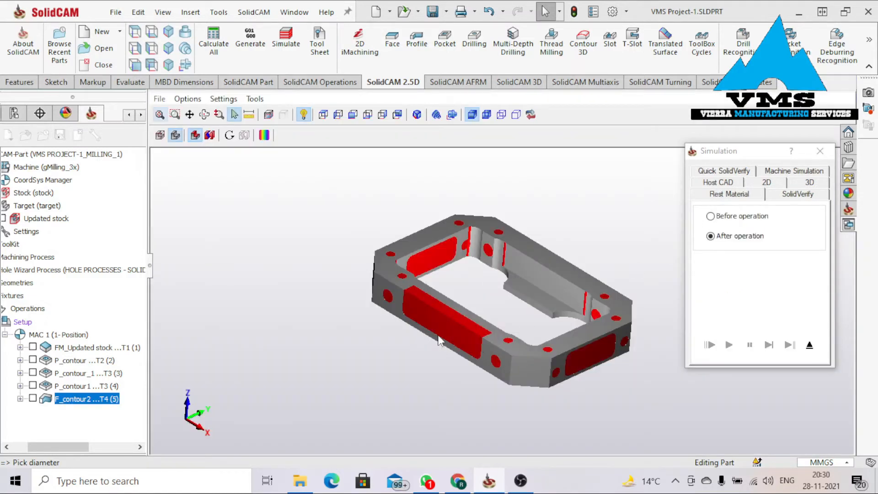
# Examine the remaining material on the simulated part from several sides, including the side pockets, holes and inner walls.
pyautogui.moveTo(439, 341); pyautogui.dragTo(417, 323, button='middle')
pyautogui.scroll(2, 490, 294)
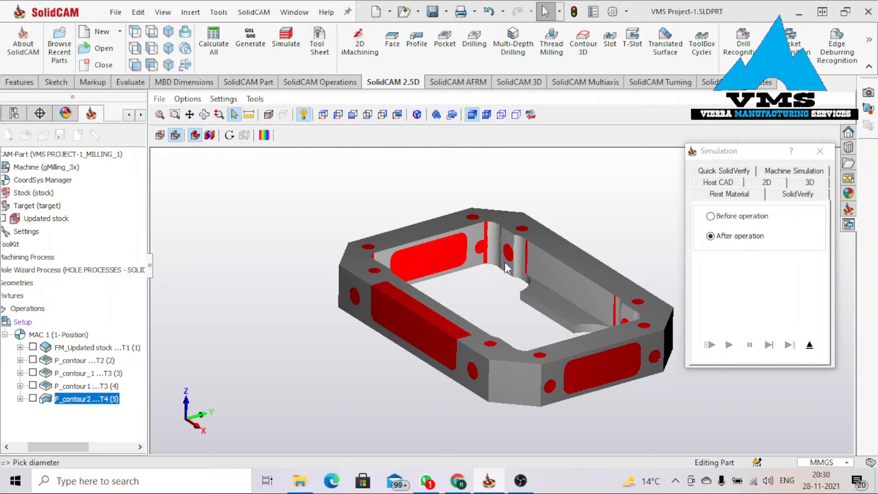
pyautogui.scroll(-2, 507, 267)
pyautogui.moveTo(515, 280)
pyautogui.mouseDown(button='middle')
pyautogui.moveTo(505, 291)
pyautogui.moveTo(522, 274)
pyautogui.mouseUp(button='middle')
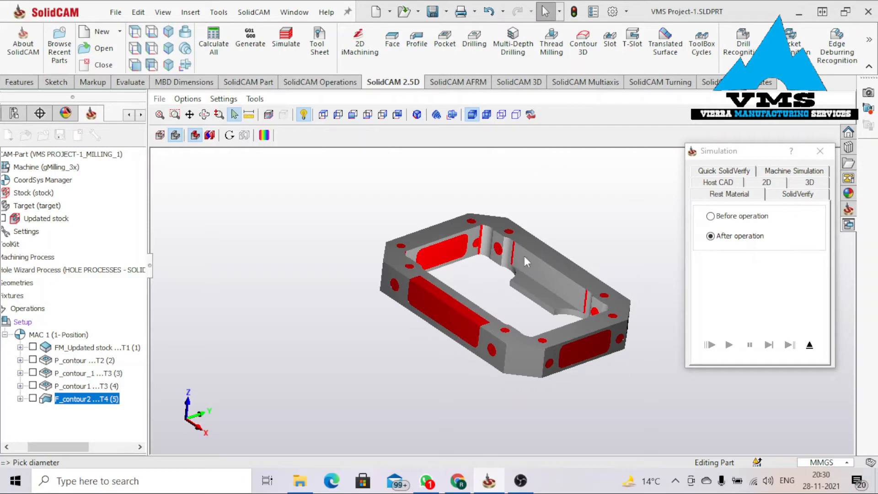
pyautogui.scroll(2, 515, 286)
pyautogui.moveTo(499, 294); pyautogui.dragTo(462, 307, button='middle')
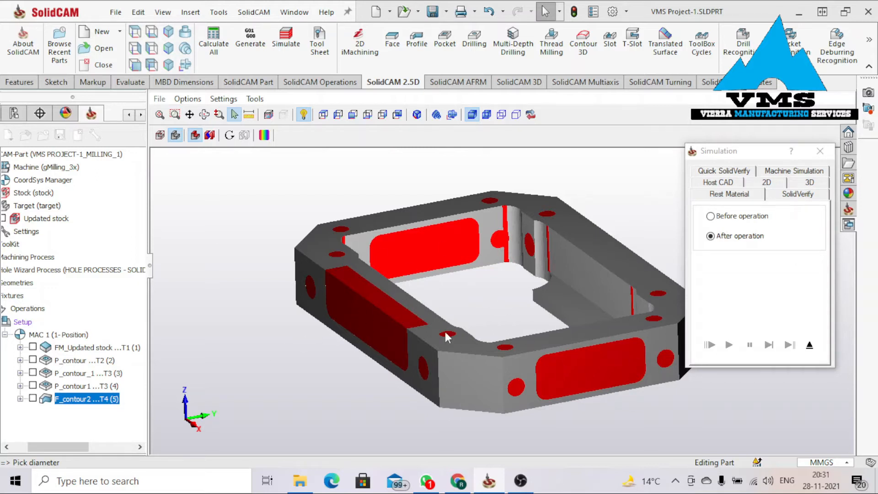
pyautogui.moveTo(363, 346); pyautogui.dragTo(447, 252, button='middle')
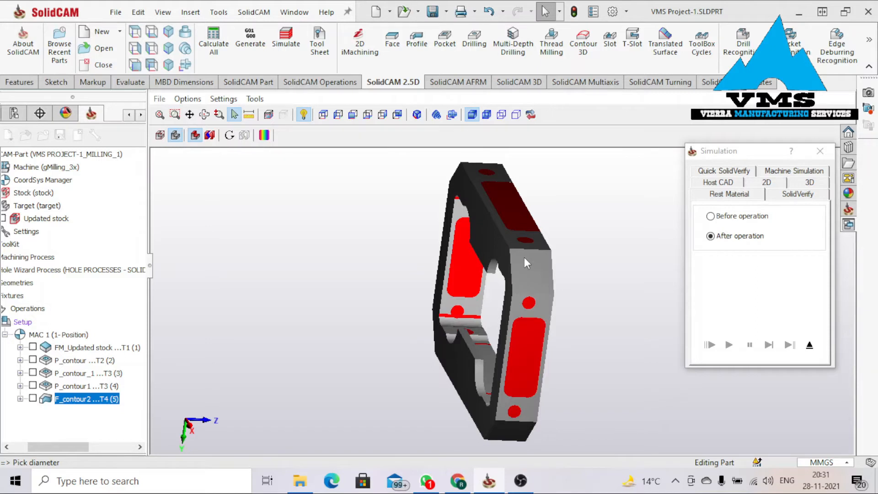
pyautogui.moveTo(524, 257); pyautogui.dragTo(558, 241, button='middle')
pyautogui.moveTo(539, 309); pyautogui.dragTo(393, 273, button='middle')
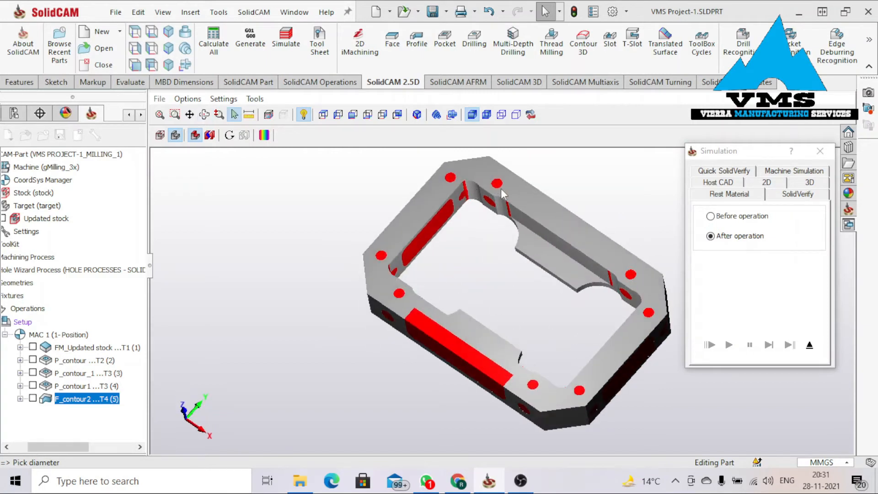
pyautogui.moveTo(568, 315)
pyautogui.mouseDown(button='middle')
pyautogui.moveTo(576, 303)
pyautogui.moveTo(573, 295)
pyautogui.moveTo(576, 312)
pyautogui.moveTo(565, 300)
pyautogui.mouseUp(button='middle')
pyautogui.moveTo(462, 268); pyautogui.dragTo(583, 293, button='middle')
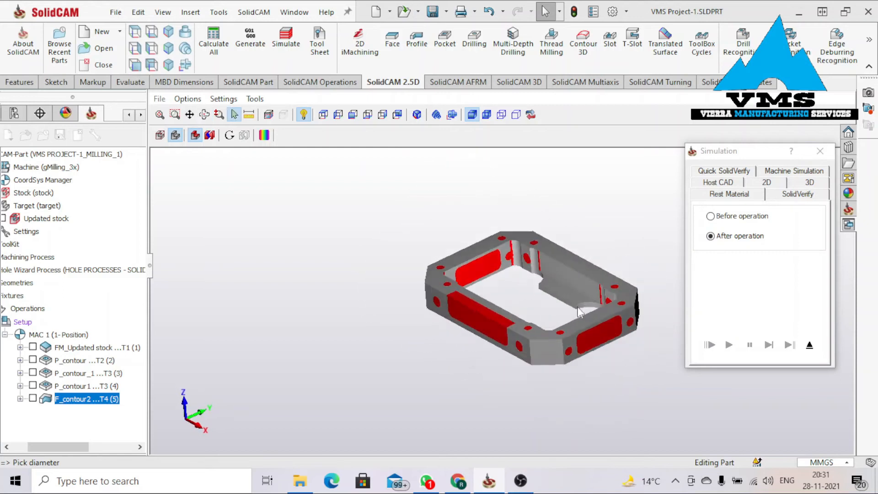
pyautogui.scroll(3, 583, 293)
# Close the simulation and the F_contour2 profile operation, and turn off that operation's toolpath display on the model.
pyautogui.click(820, 151)
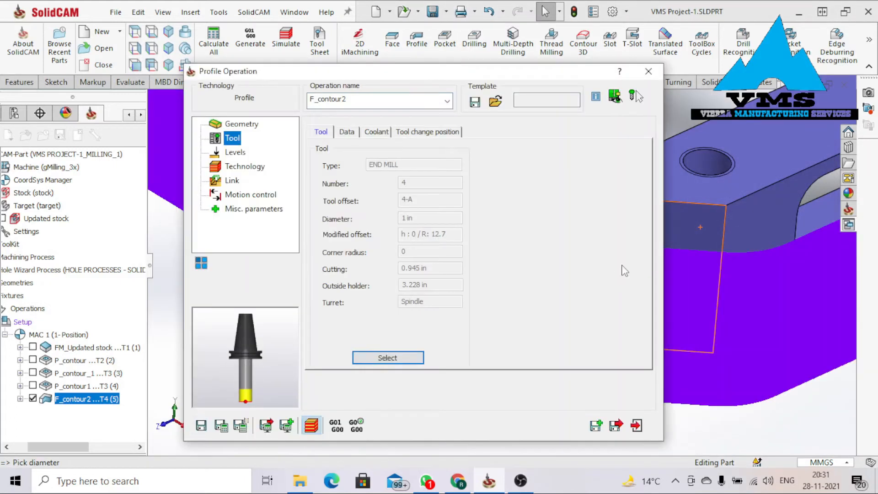
pyautogui.click(648, 72)
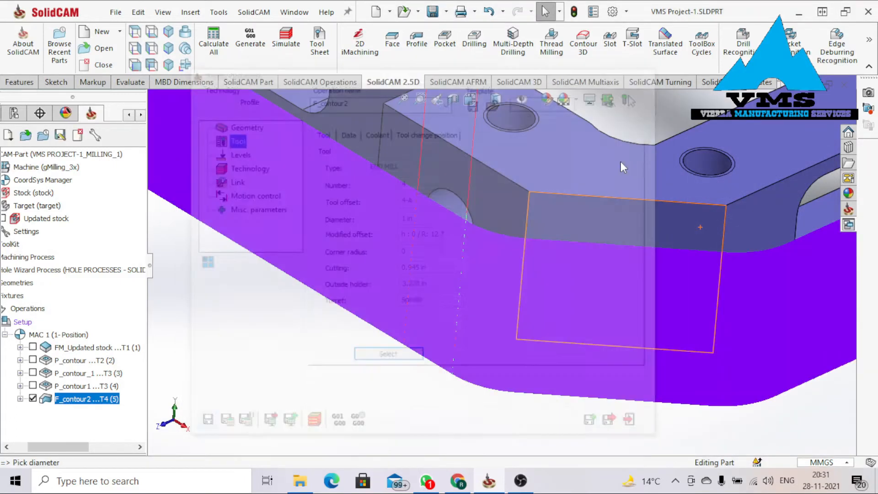
pyautogui.click(32, 399)
pyautogui.scroll(3, 517, 182)
pyautogui.moveTo(518, 177); pyautogui.dragTo(640, 292, button='middle')
pyautogui.scroll(-3, 663, 310)
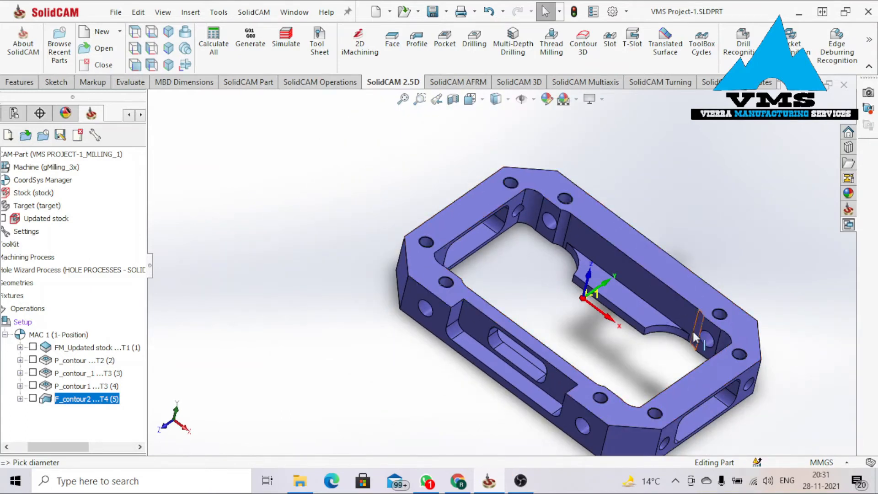
pyautogui.keyDown('ctrl'); pyautogui.moveTo(643, 335); pyautogui.dragTo(532, 303, button='middle'); pyautogui.keyUp('ctrl')
pyautogui.moveTo(479, 292); pyautogui.dragTo(417, 251, button='middle')
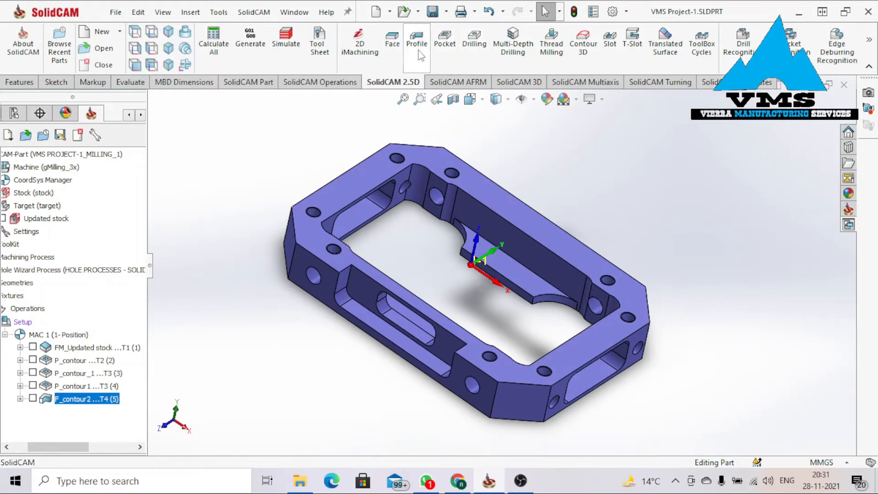
# Start a new 2D drilling operation.
pyautogui.click(479, 53)
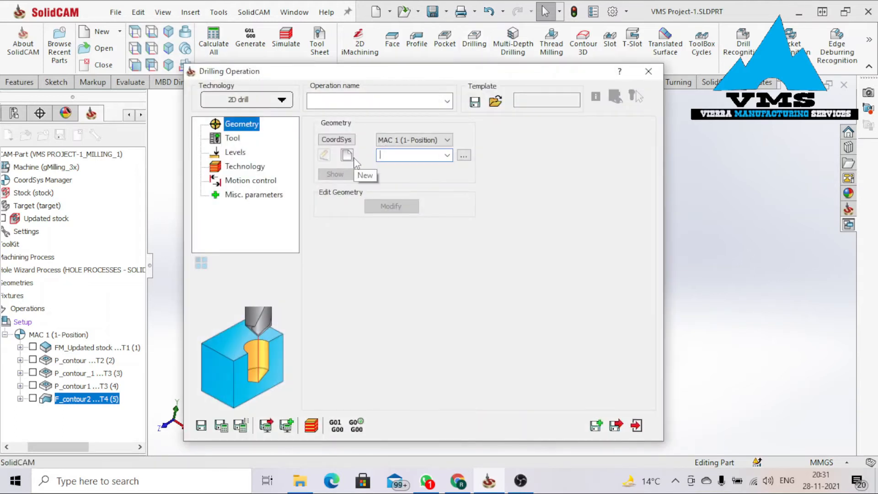
pyautogui.click(348, 156)
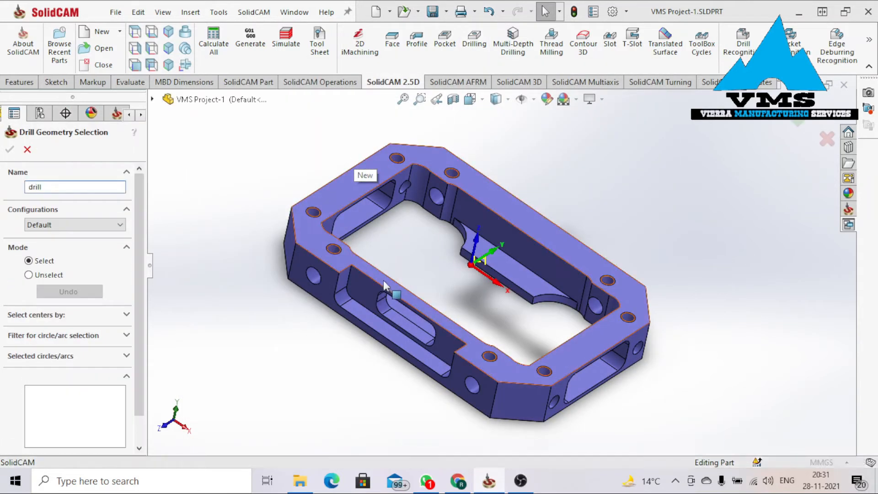
pyautogui.scroll(-5, 339, 227)
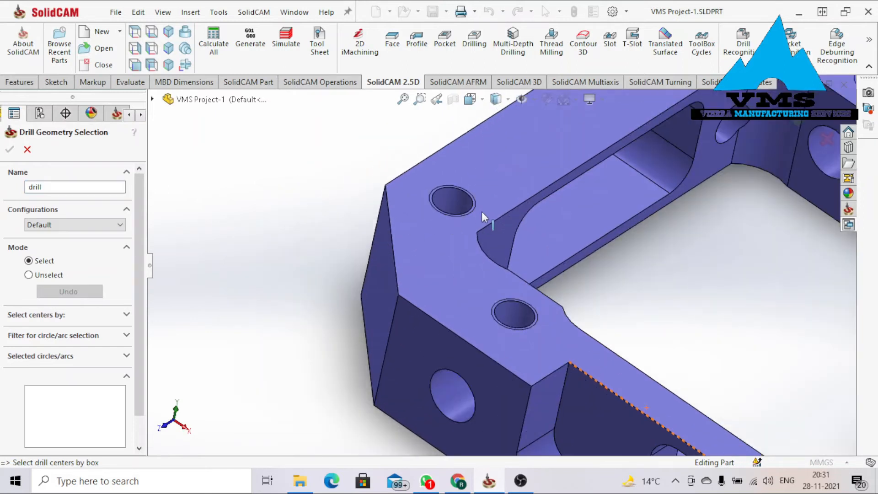
pyautogui.scroll(-3, 482, 212)
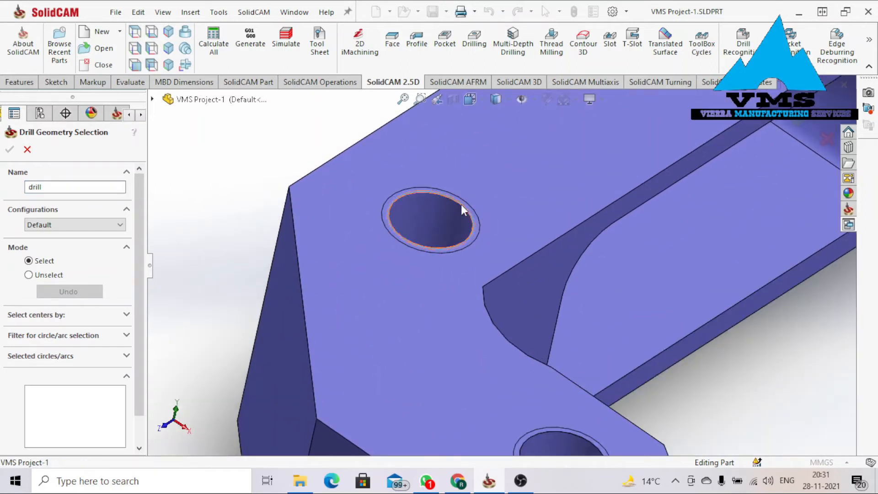
pyautogui.click(461, 204)
pyautogui.scroll(5, 574, 276)
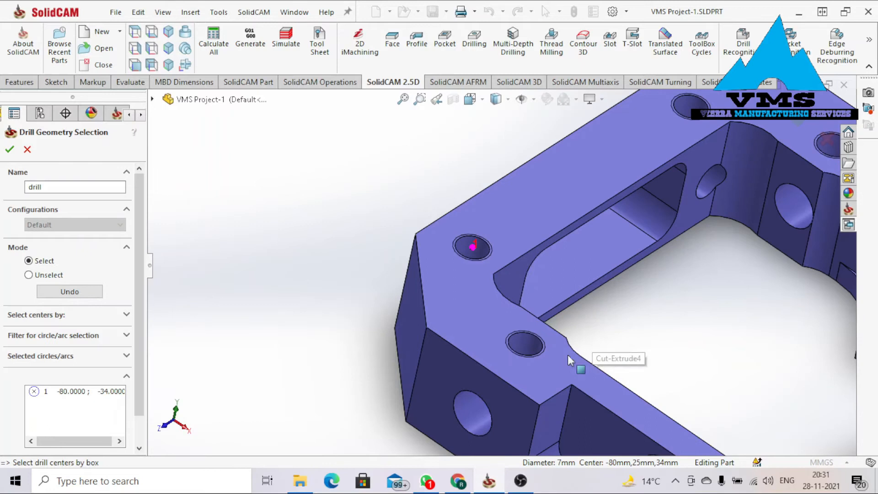
pyautogui.click(525, 344)
pyautogui.scroll(5, 641, 329)
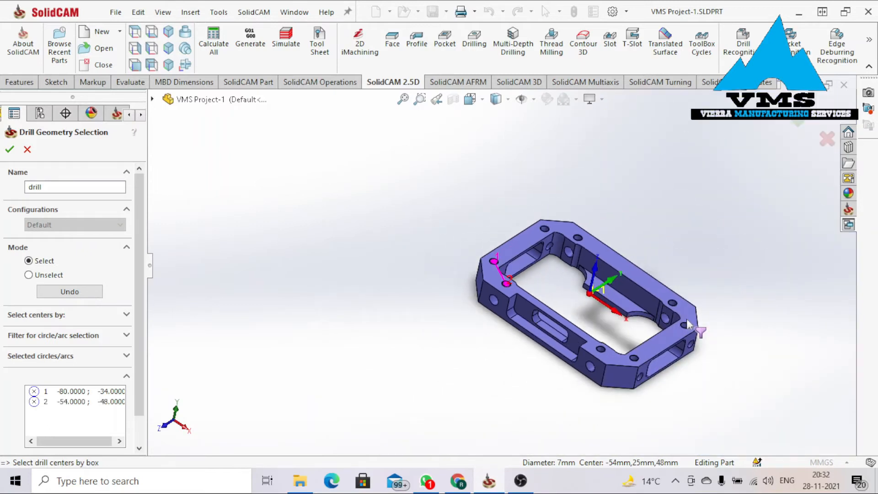
pyautogui.press('f')
pyautogui.click(57, 290)
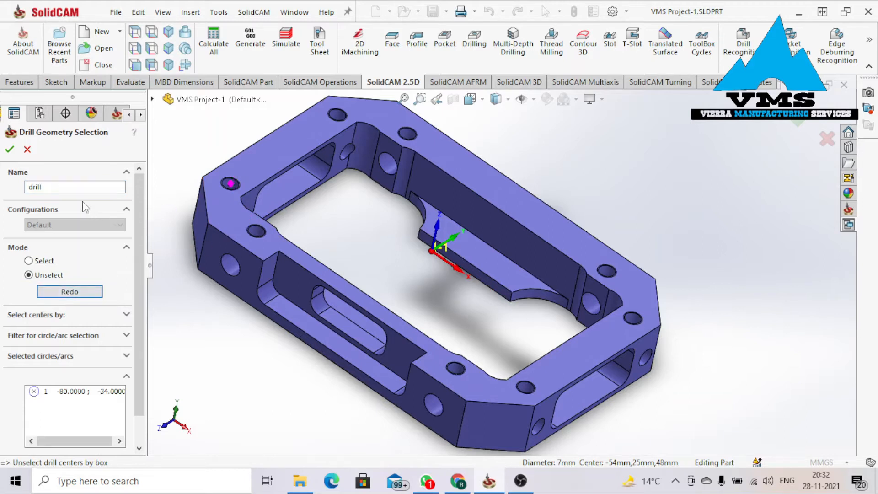
pyautogui.rightClick(48, 392)
pyautogui.click(82, 411)
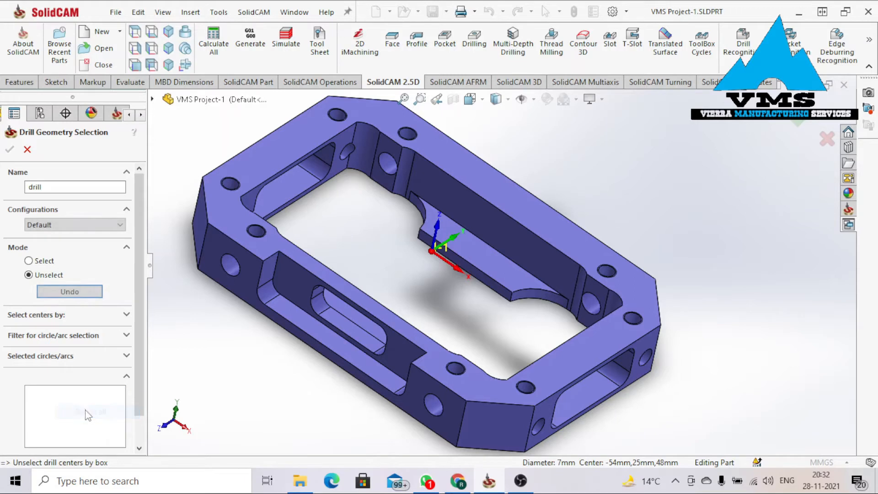
pyautogui.click(270, 163)
pyautogui.click(271, 270)
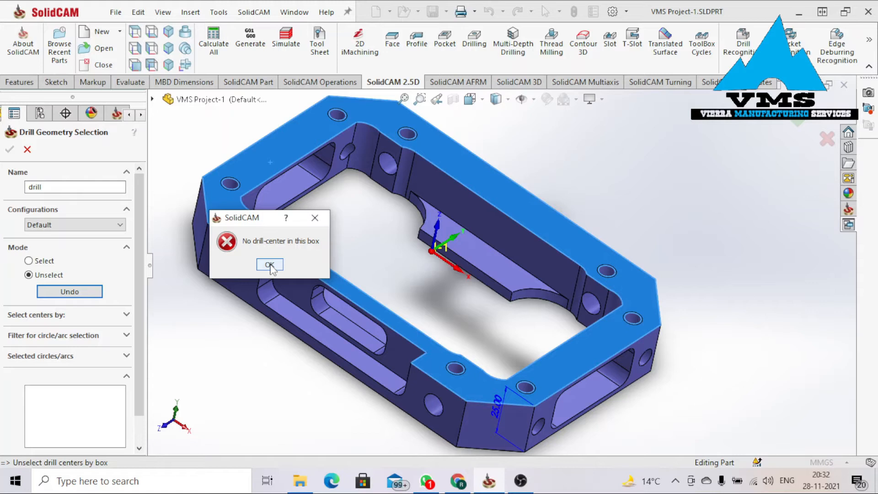
pyautogui.click(270, 265)
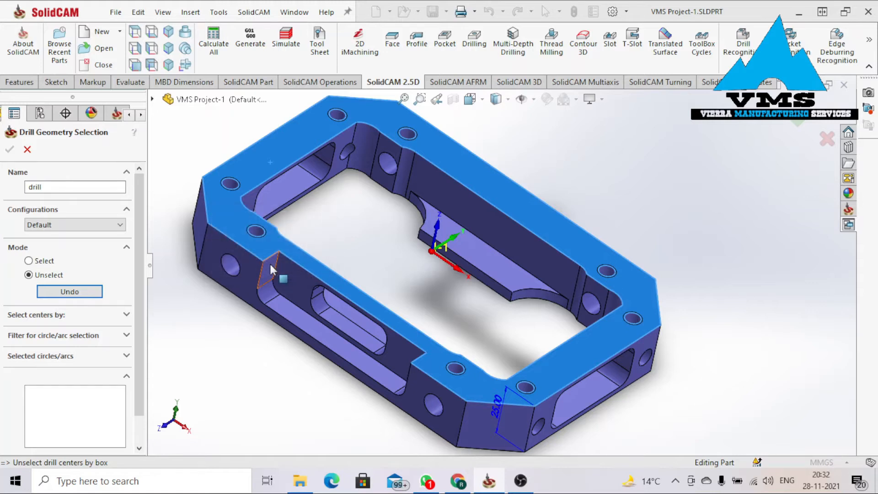
pyautogui.moveTo(375, 251); pyautogui.dragTo(350, 246, button='middle')
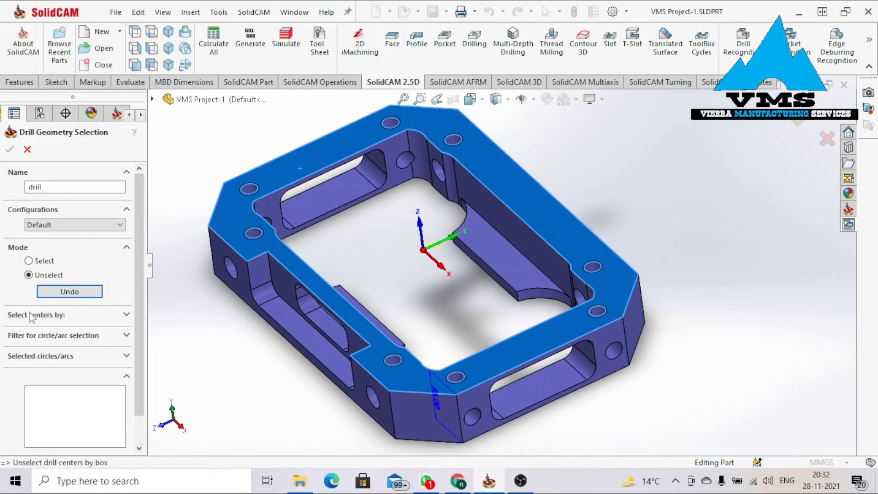
pyautogui.click(27, 149)
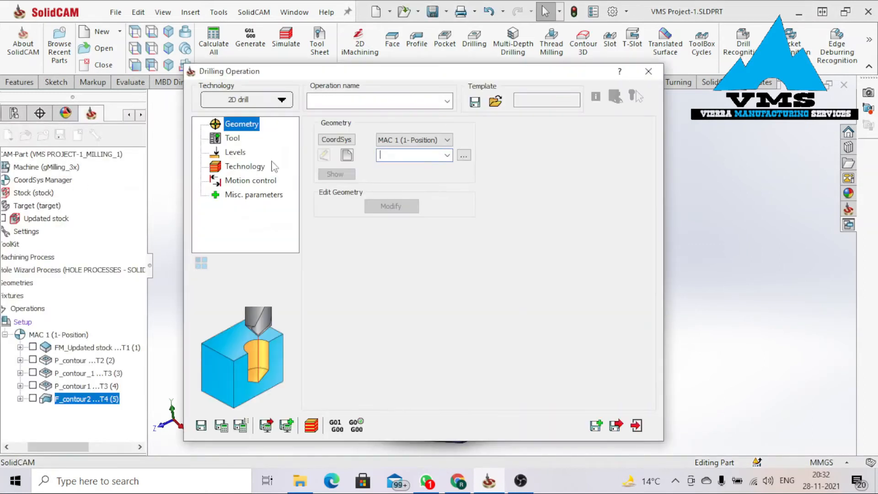
# Define a new drill geometry named drill from the frame's top face, taking all its hole centers, and accept it.
pyautogui.click(346, 155)
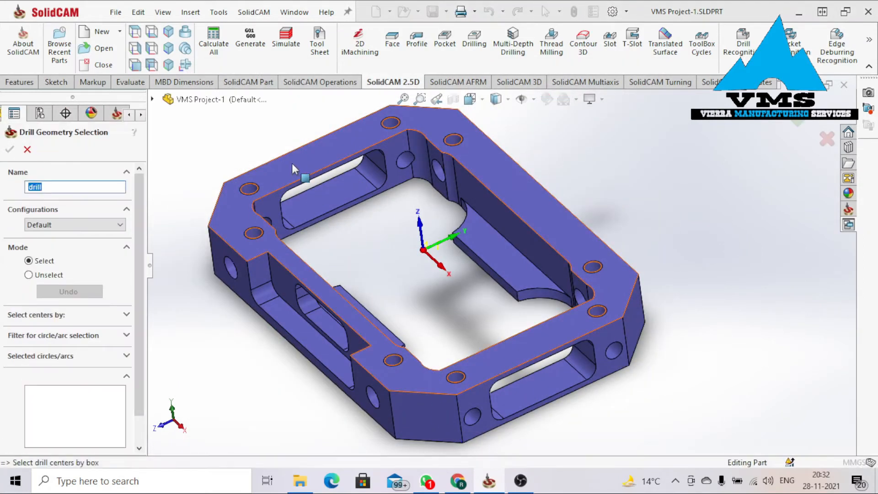
pyautogui.click(293, 166)
pyautogui.scroll(-2, 418, 202)
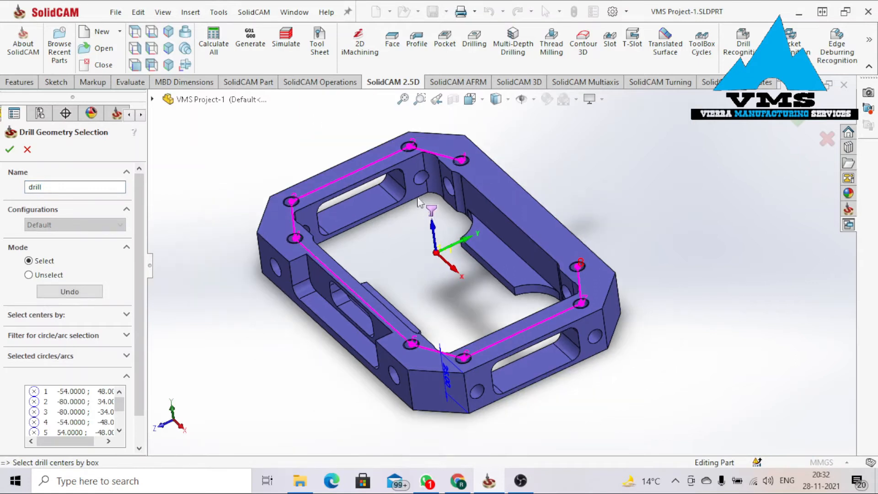
pyautogui.moveTo(379, 294); pyautogui.dragTo(396, 313, button='middle')
pyautogui.press('f')
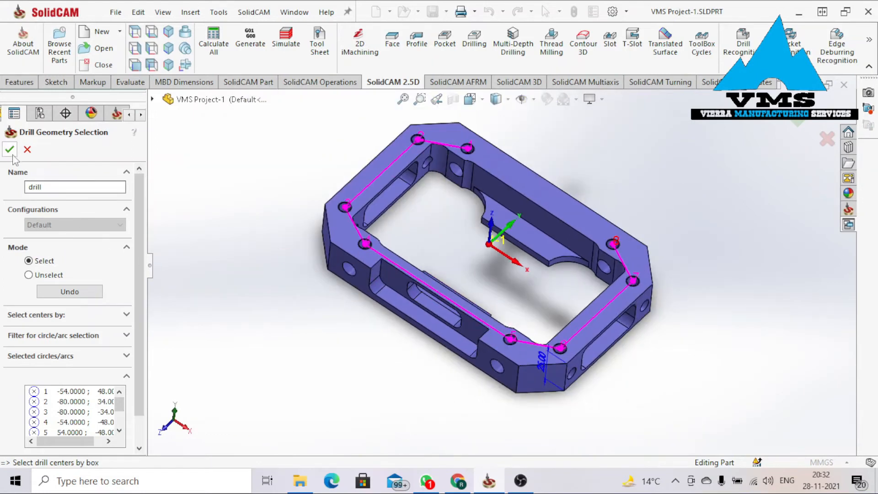
pyautogui.click(10, 149)
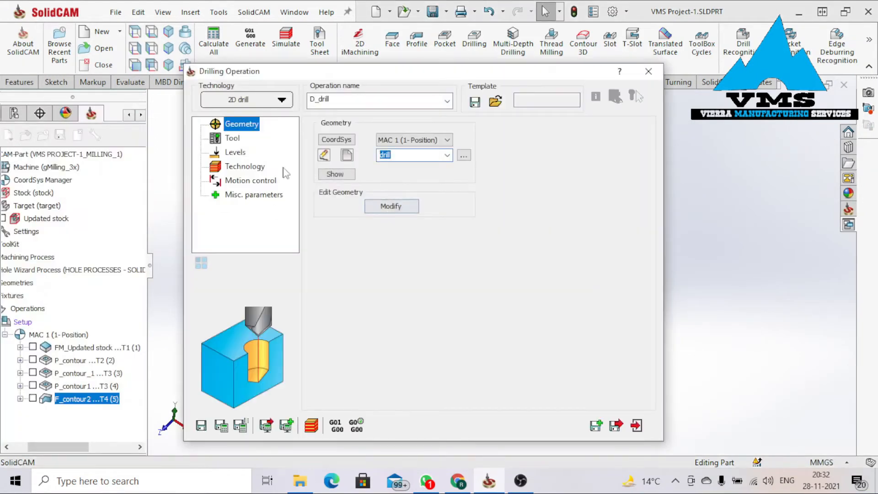
# Add a new spot drill from the drilling tools to the tool kit for the drilling operation.
pyautogui.click(232, 138)
pyautogui.click(404, 353)
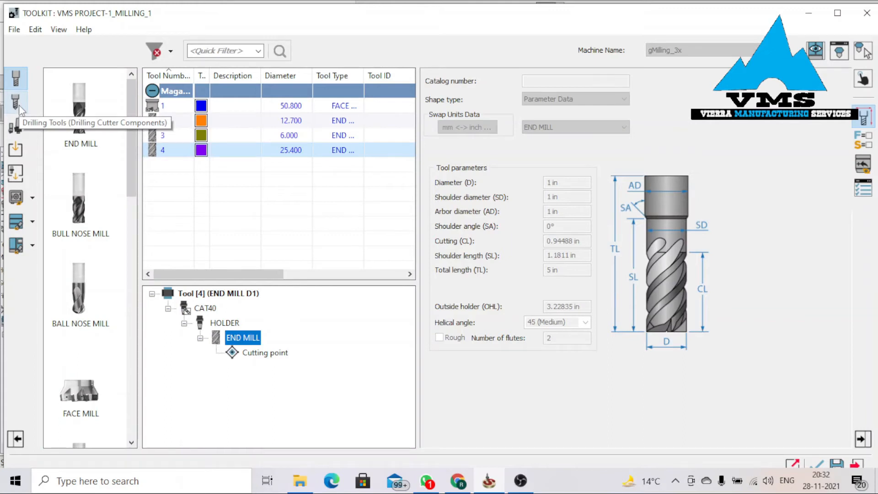
pyautogui.click(19, 105)
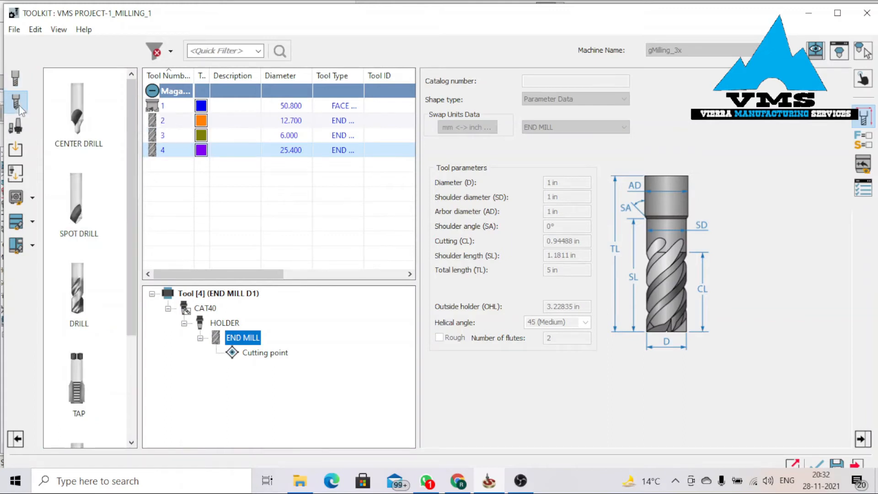
pyautogui.doubleClick(78, 210)
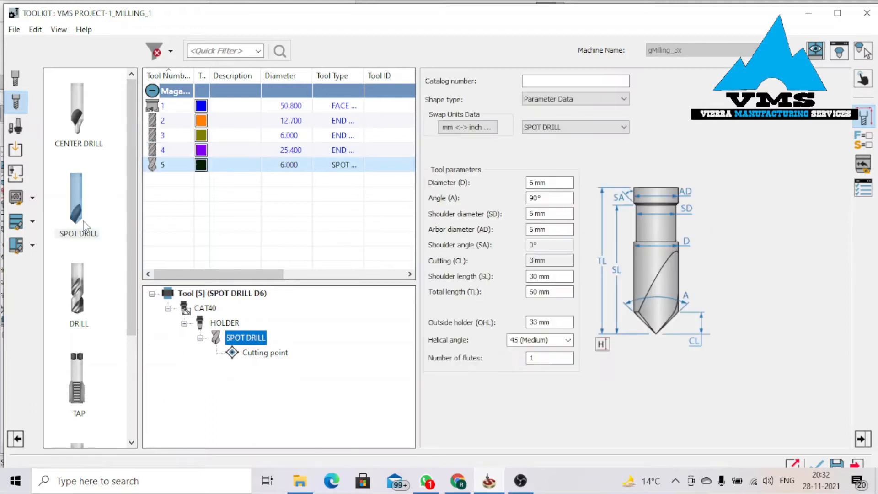
# Move the tool kit window down to uncover the part's top holes and bring up the evaluation tools for measuring.
pyautogui.moveTo(751, 18); pyautogui.dragTo(709, 383)
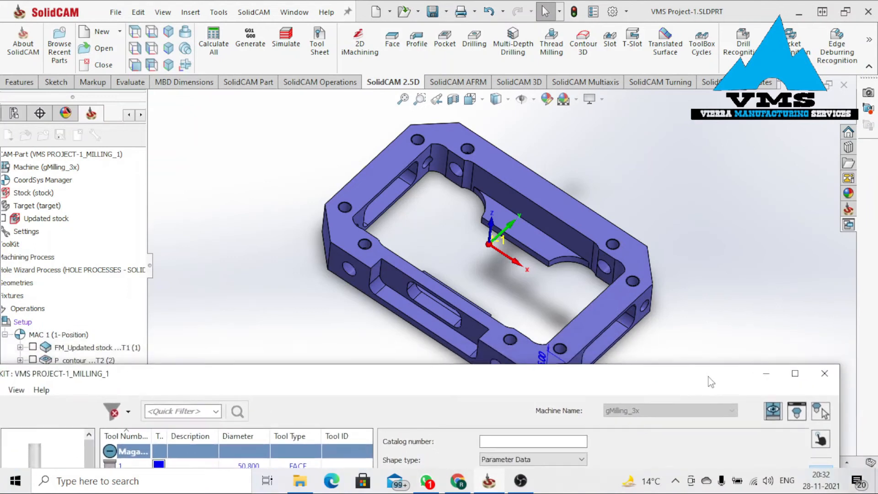
pyautogui.moveTo(465, 283); pyautogui.dragTo(463, 244, button='middle')
pyautogui.scroll(-3, 459, 202)
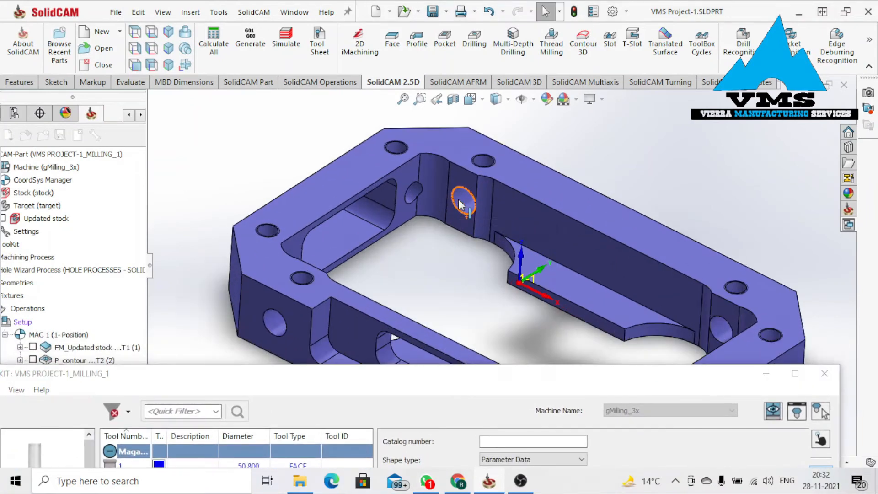
pyautogui.click(131, 84)
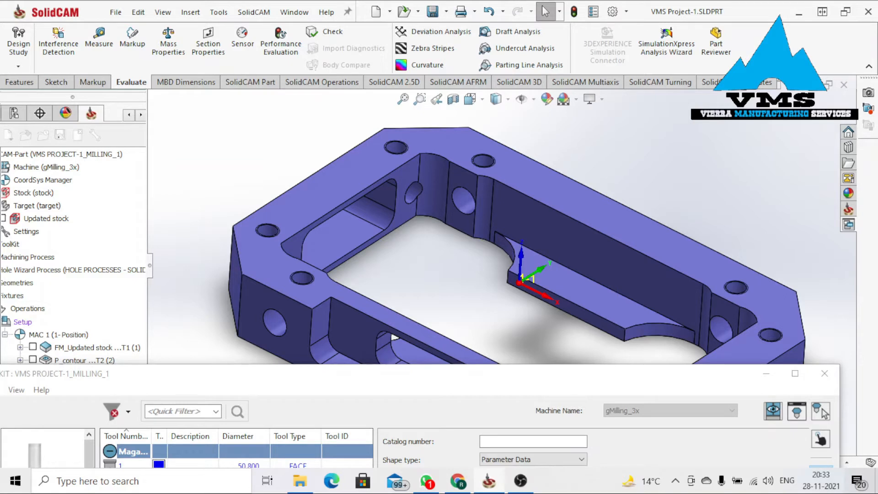
pyautogui.rightClick(778, 46)
pyautogui.moveTo(782, 86)
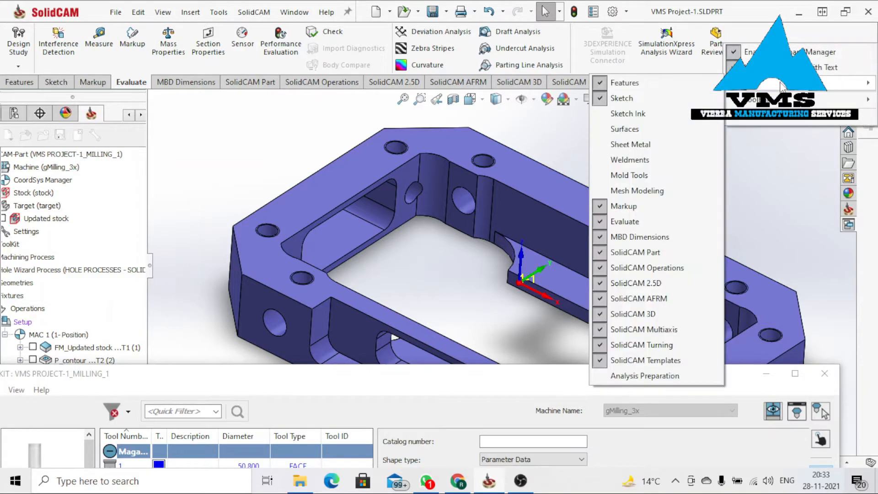
pyautogui.click(608, 224)
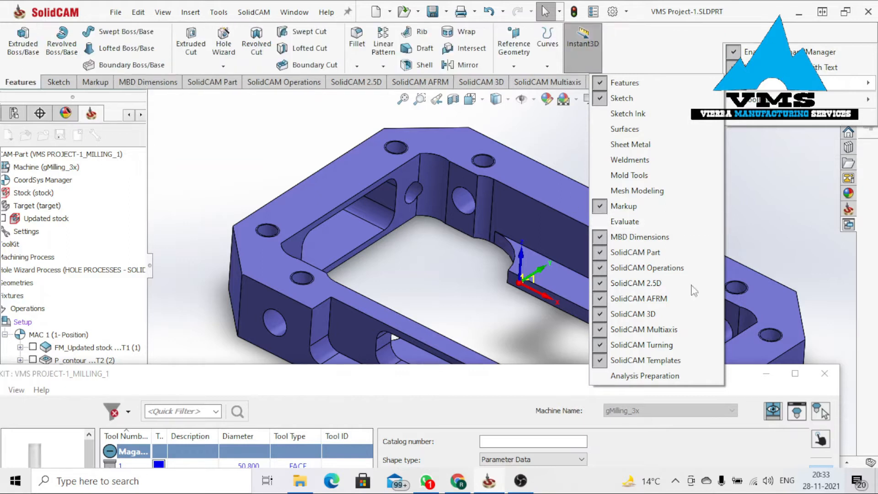
pyautogui.click(622, 222)
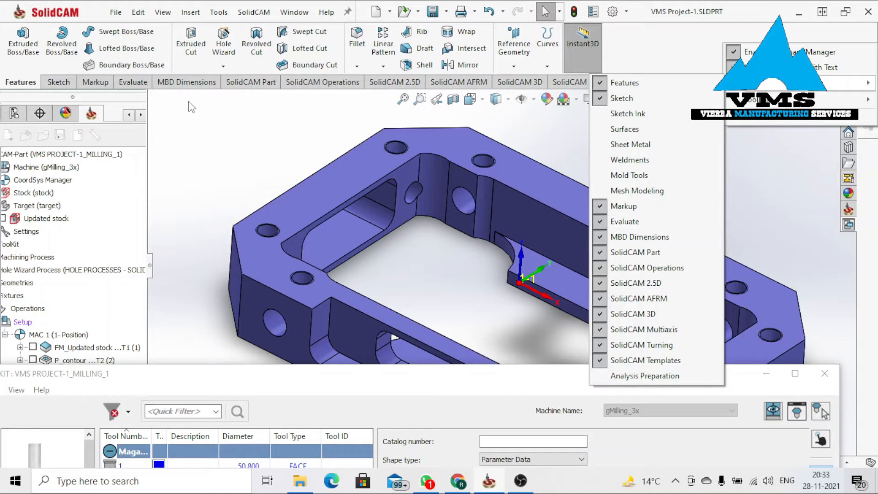
# Measure the diameter of a hole on the frame's top face.
pyautogui.click(701, 54)
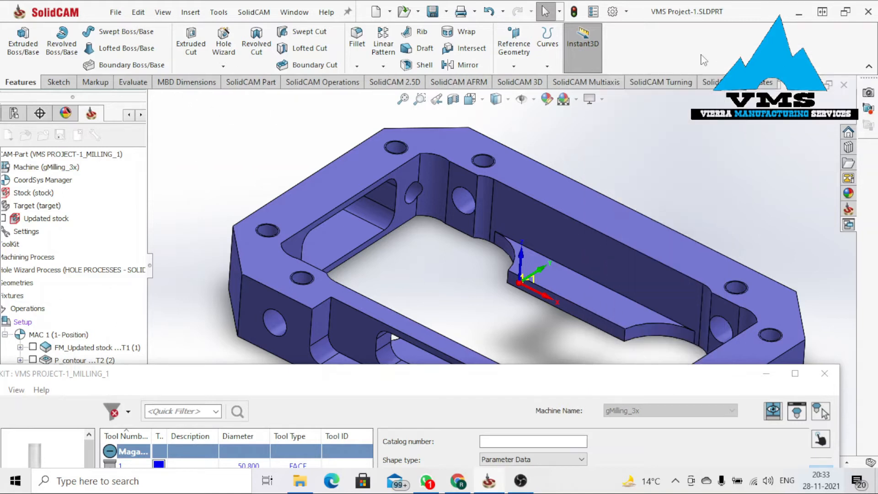
pyautogui.click(130, 82)
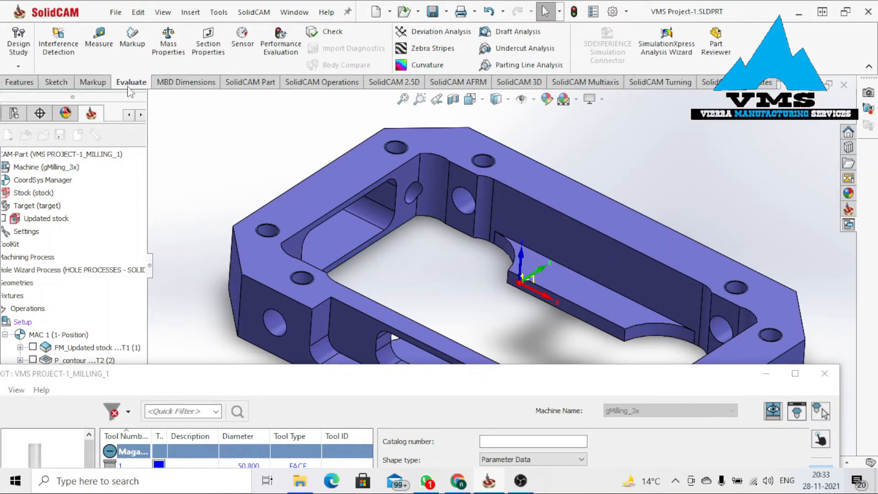
pyautogui.click(99, 39)
pyautogui.scroll(-2, 310, 220)
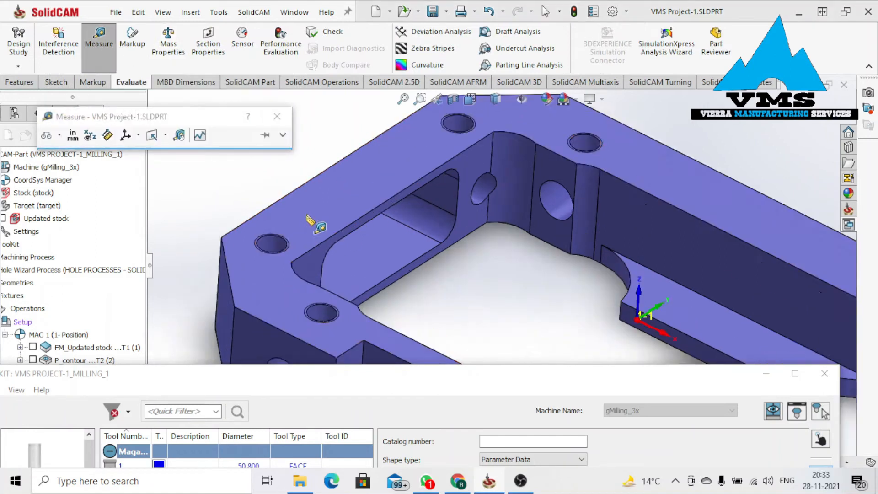
pyautogui.scroll(-2, 311, 223)
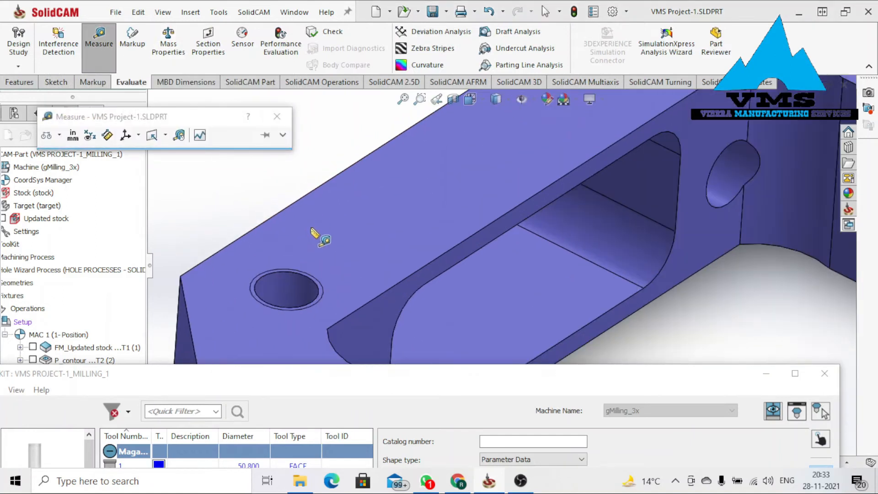
pyautogui.click(303, 277)
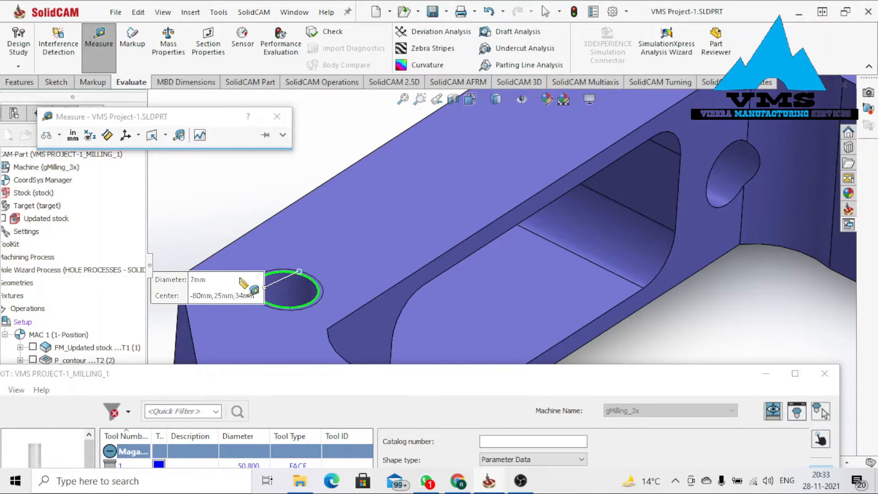
pyautogui.press('Escape')
pyautogui.scroll(5, 602, 243)
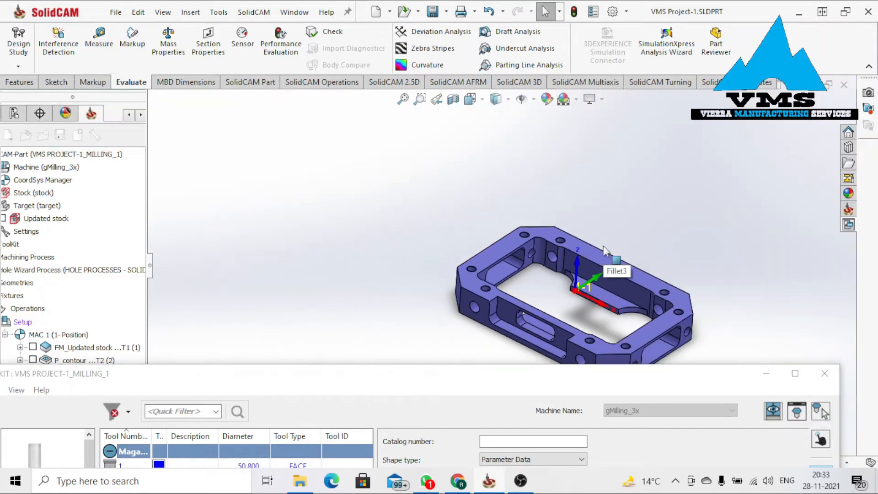
pyautogui.scroll(-3, 610, 254)
# Set the spot drill's diameter to 7 mm, angle to 87° and total length to 100 mm, and accept it for the drilling operation.
pyautogui.moveTo(506, 373); pyautogui.dragTo(503, 110)
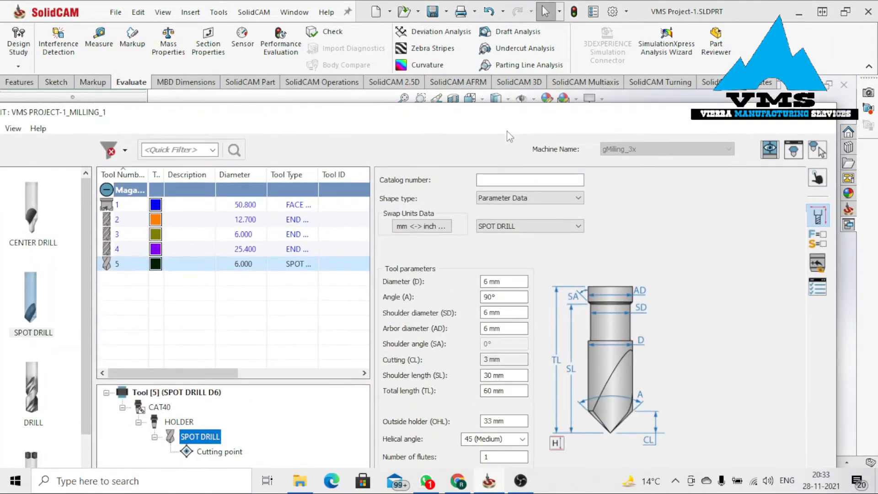
pyautogui.click(506, 286)
pyautogui.write('7')
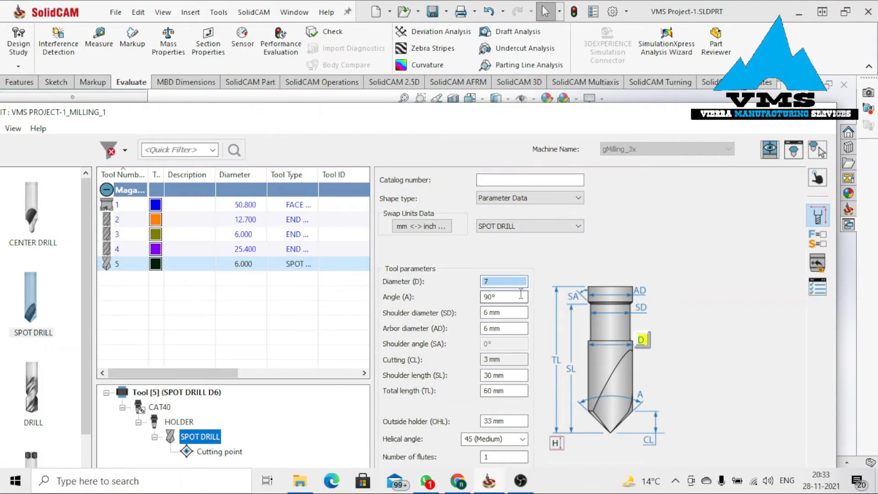
pyautogui.press('Tab')
pyautogui.moveTo(590, 117); pyautogui.dragTo(581, 31)
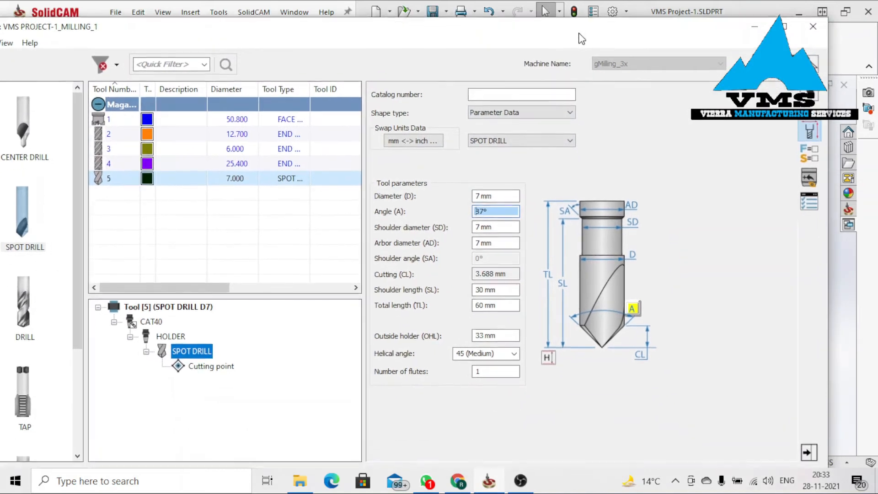
pyautogui.click(503, 306)
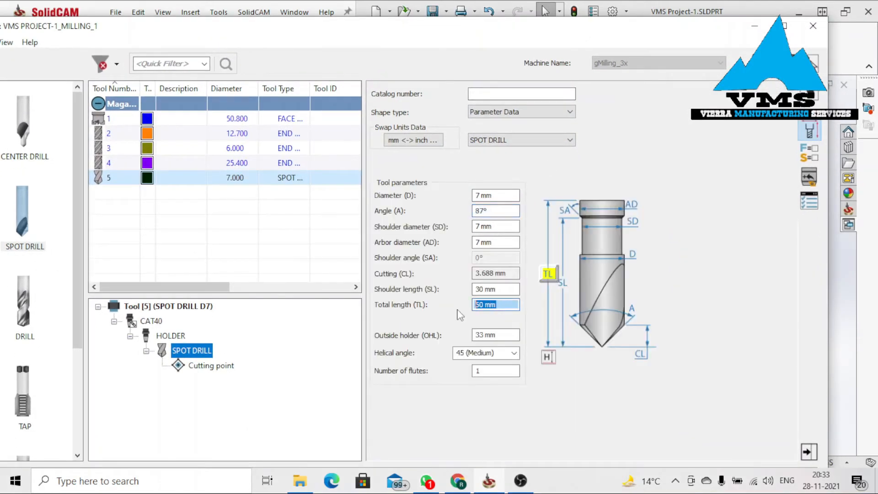
pyautogui.write('100')
pyautogui.click(484, 285)
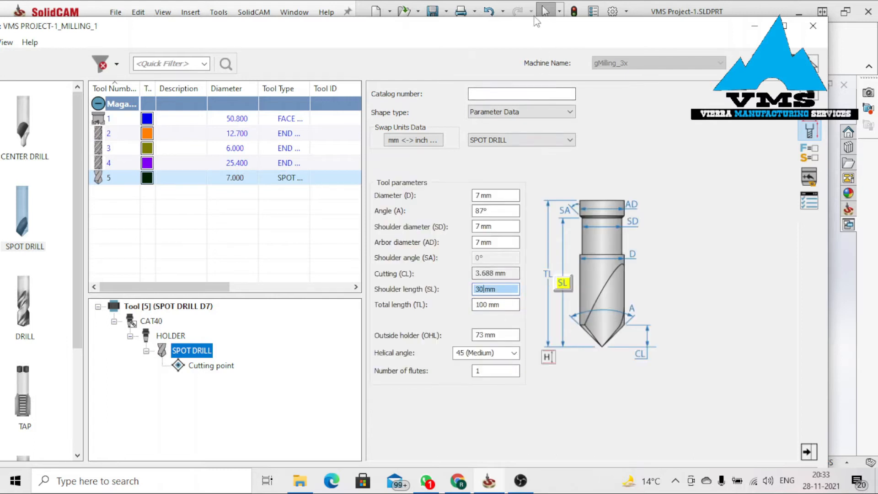
pyautogui.moveTo(731, 29); pyautogui.dragTo(723, 13)
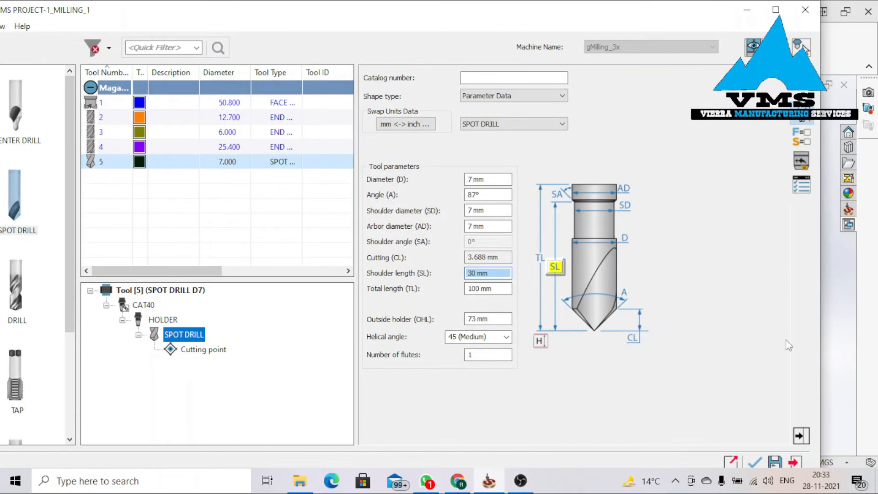
pyautogui.click(755, 461)
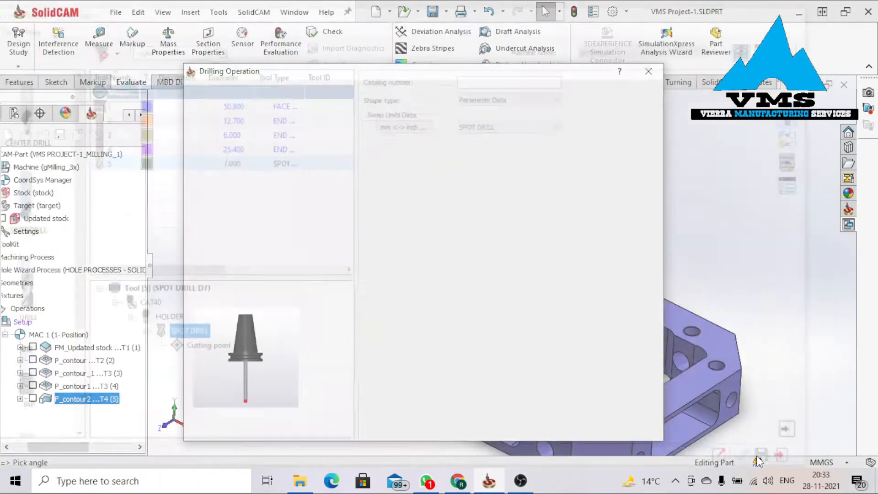
# Enable flood pressure, mist, through-tool pressure and active air as coolant for the spot drill.
pyautogui.click(379, 133)
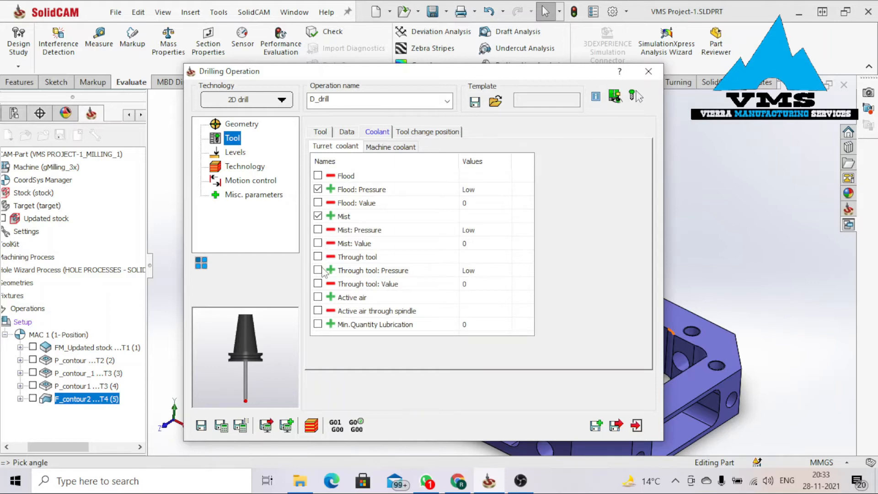
pyautogui.click(322, 297)
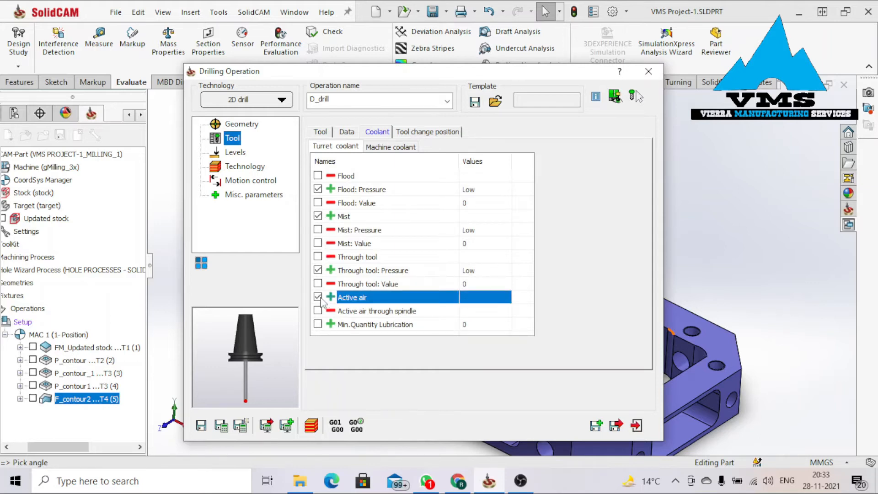
pyautogui.click(320, 133)
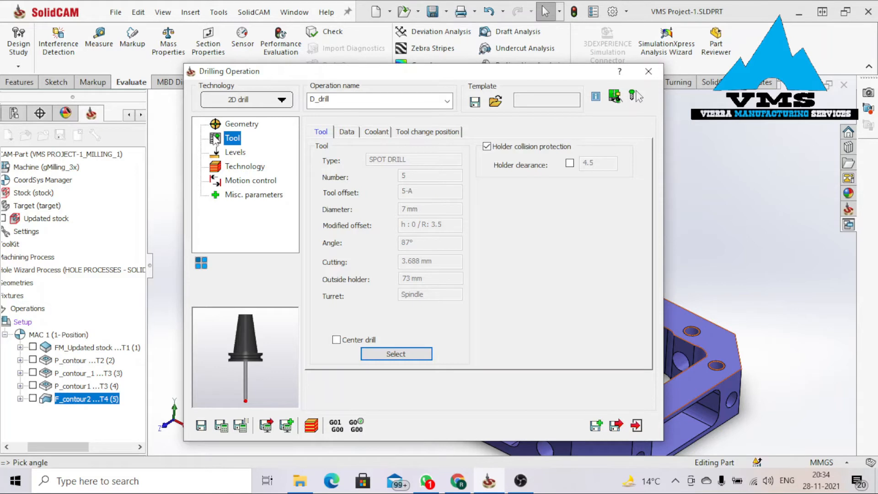
# Pick the frame's top face as the upper level of the drilling operation.
pyautogui.click(221, 156)
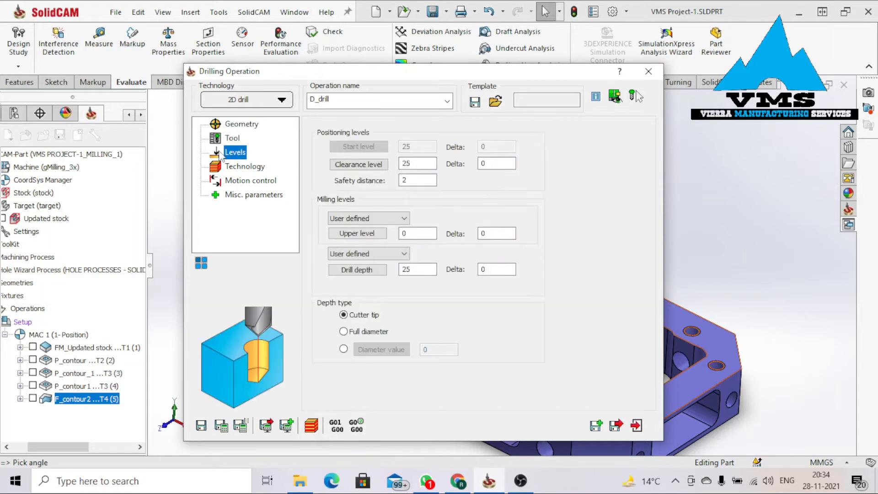
pyautogui.click(357, 234)
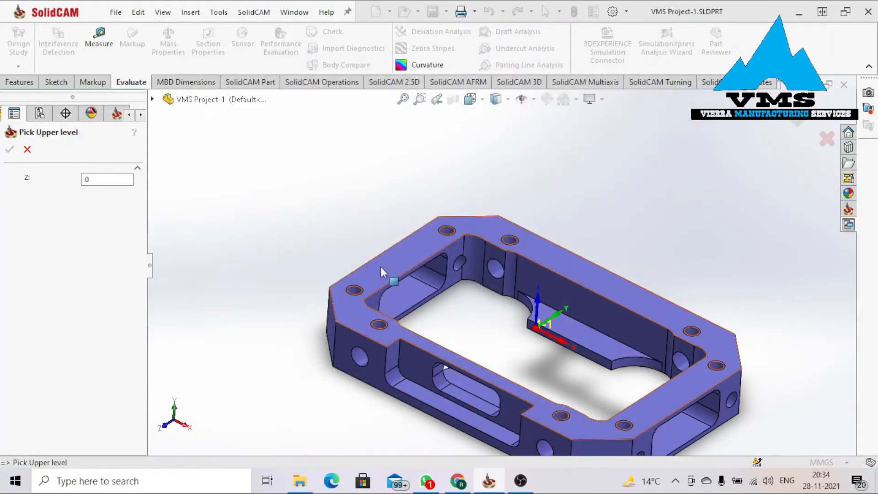
pyautogui.scroll(-4, 386, 276)
pyautogui.click(419, 297)
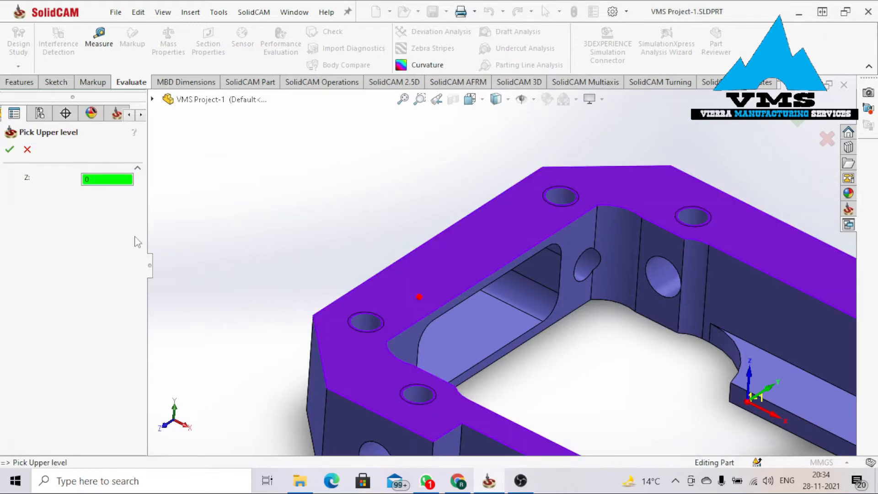
pyautogui.click(9, 149)
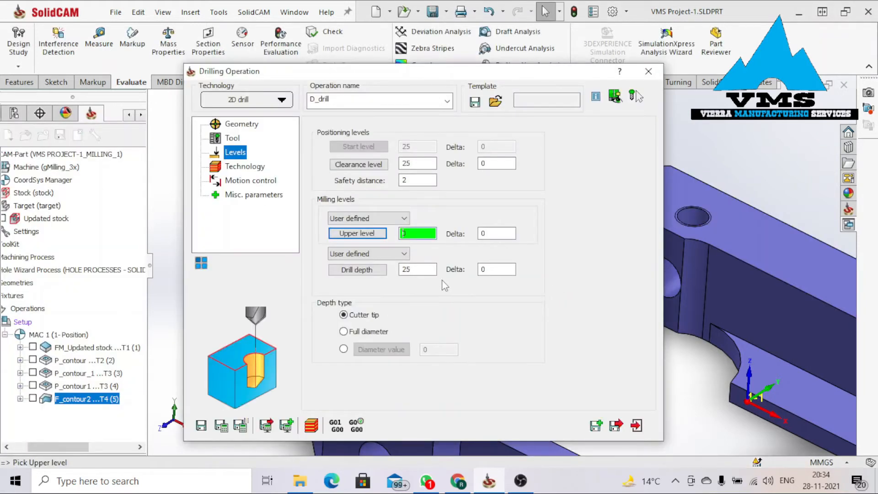
# Define the drill depth as 12.079 by picking a point inside the cross hole on the frame's inner wall.
pyautogui.click(366, 273)
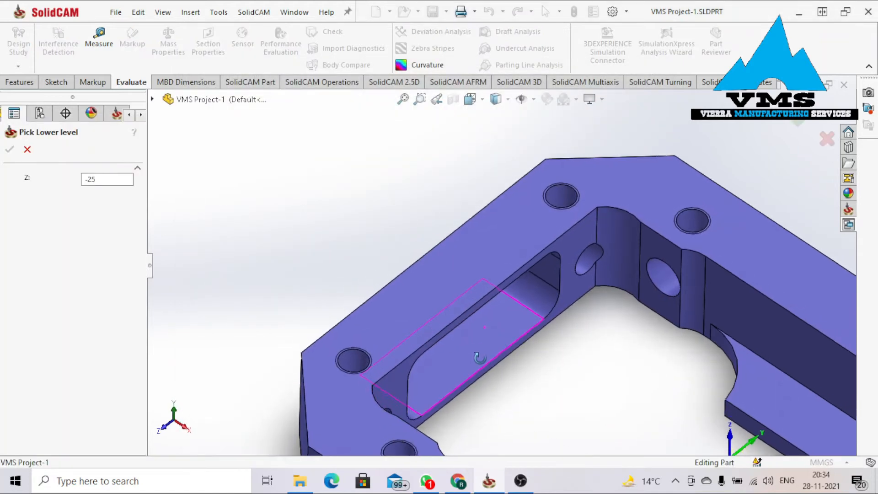
pyautogui.moveTo(479, 358); pyautogui.dragTo(440, 361, button='middle')
pyautogui.moveTo(474, 327); pyautogui.dragTo(430, 281, button='middle')
pyautogui.moveTo(506, 323)
pyautogui.mouseDown(button='middle')
pyautogui.moveTo(449, 270)
pyautogui.moveTo(382, 248)
pyautogui.moveTo(510, 321)
pyautogui.mouseUp(button='middle')
pyautogui.scroll(-5, 510, 321)
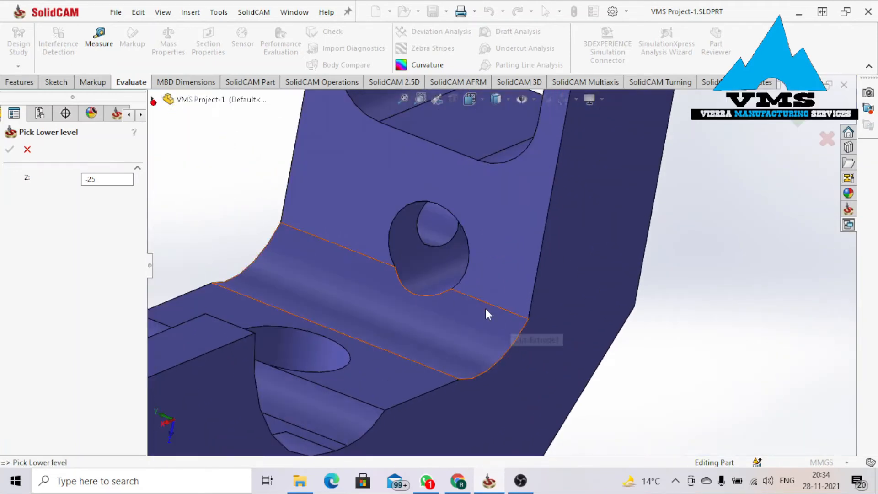
pyautogui.click(441, 257)
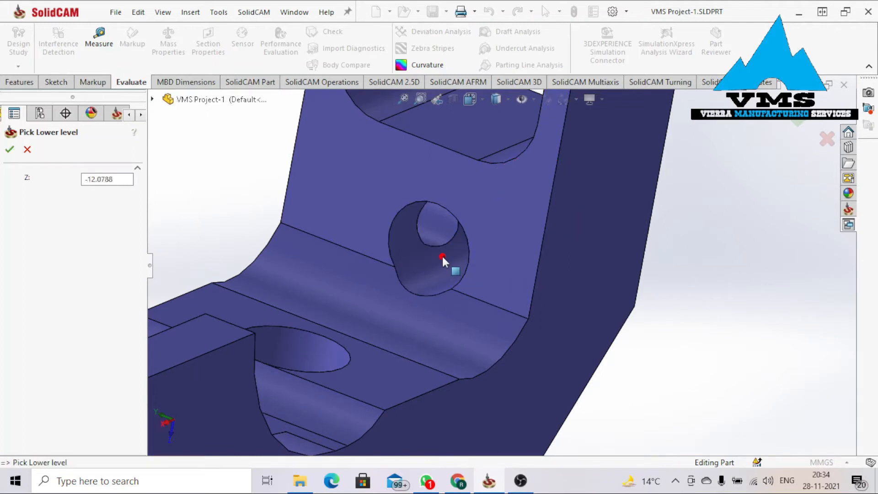
pyautogui.moveTo(454, 252); pyautogui.dragTo(643, 262, button='middle')
pyautogui.scroll(5, 570, 205)
pyautogui.scroll(5, 570, 206)
pyautogui.scroll(4, 716, 210)
pyautogui.scroll(-5, 650, 215)
pyautogui.click(9, 149)
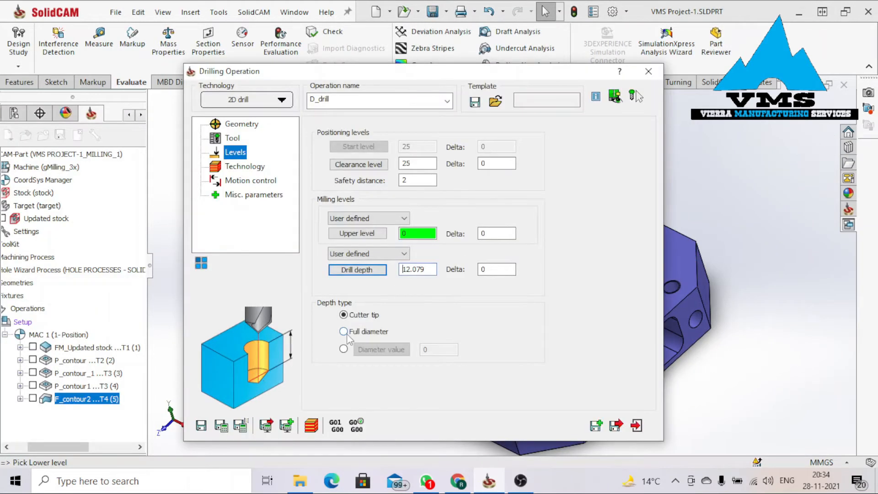
# Check the technology and miscellaneous parameters, and save and calculate the drilling operation.
pyautogui.click(242, 166)
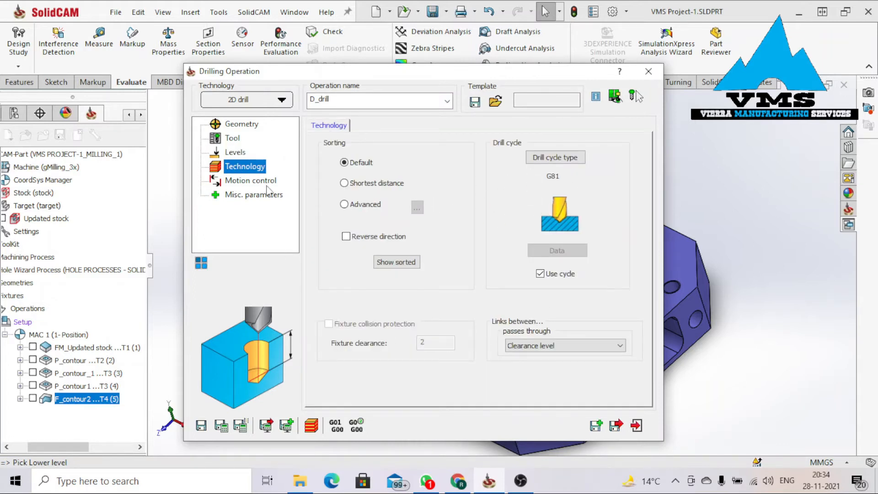
pyautogui.click(249, 195)
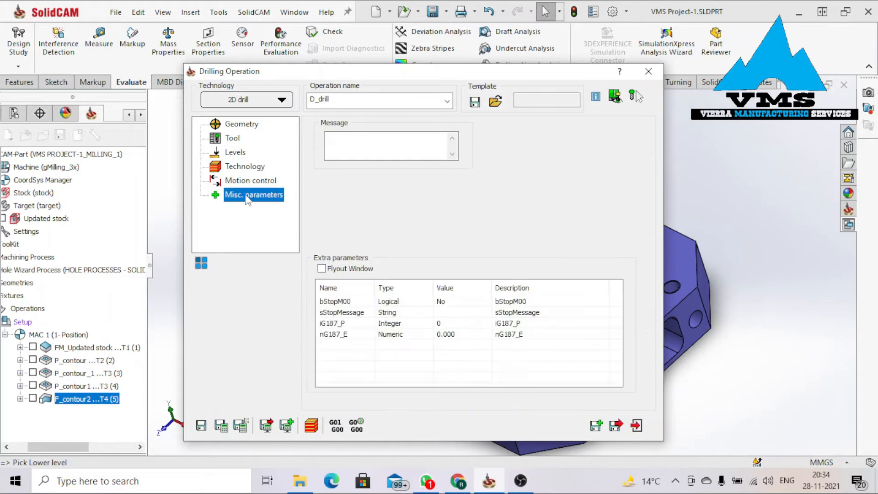
pyautogui.click(222, 426)
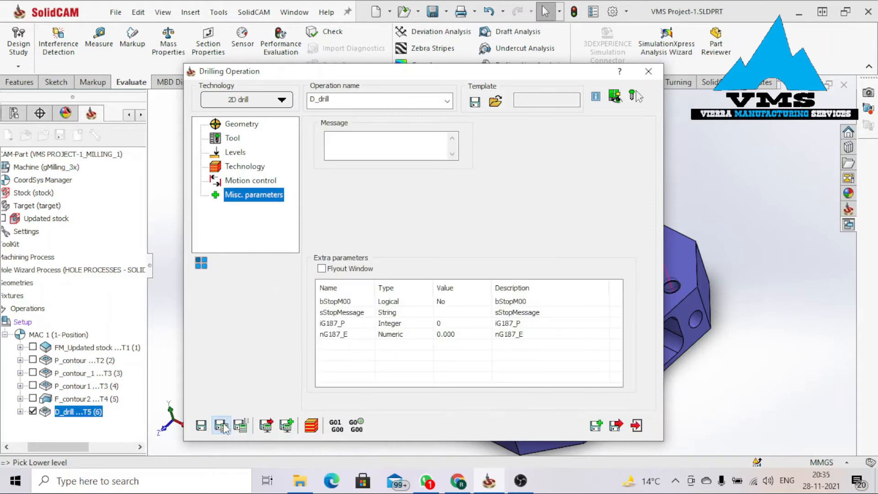
# Simulate the drilling operation in SolidVerify, slowing the playback to watch each hole being drilled.
pyautogui.click(320, 429)
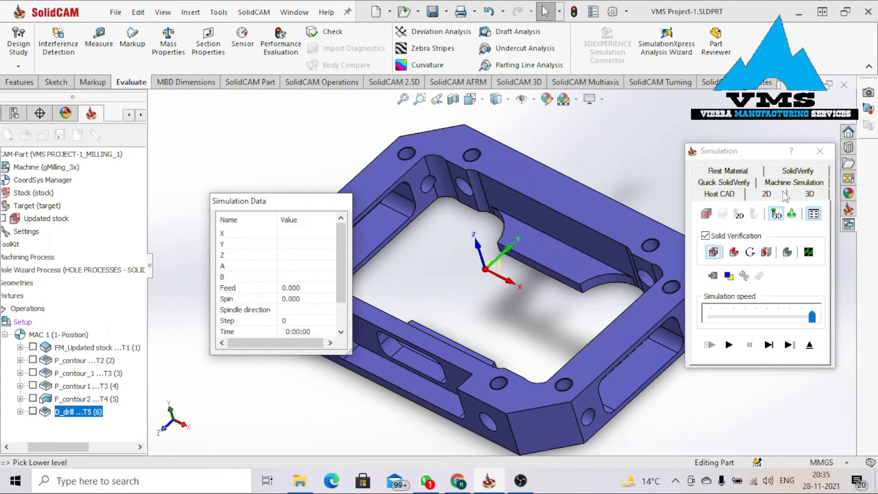
pyautogui.click(798, 172)
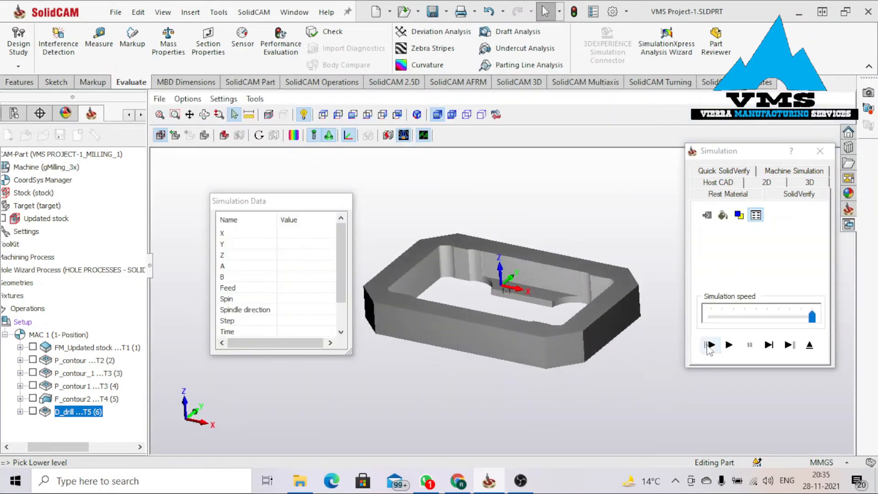
pyautogui.click(709, 346)
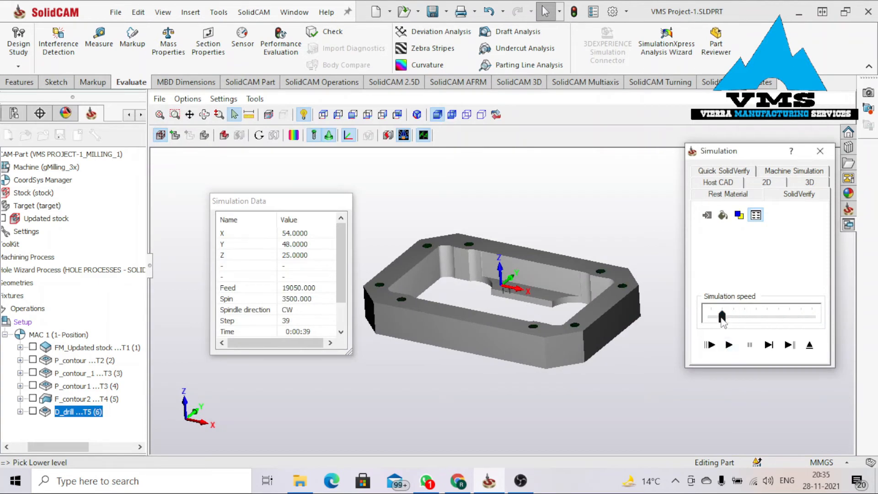
pyautogui.click(729, 352)
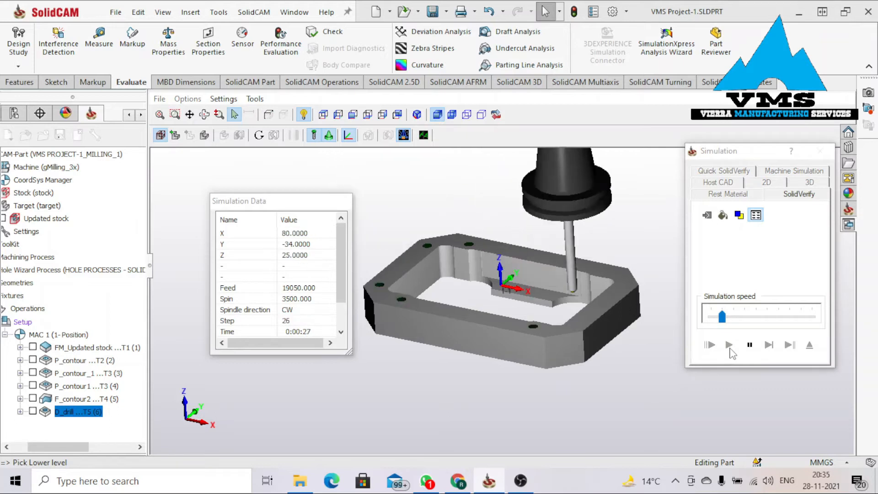
pyautogui.moveTo(722, 316); pyautogui.dragTo(799, 318)
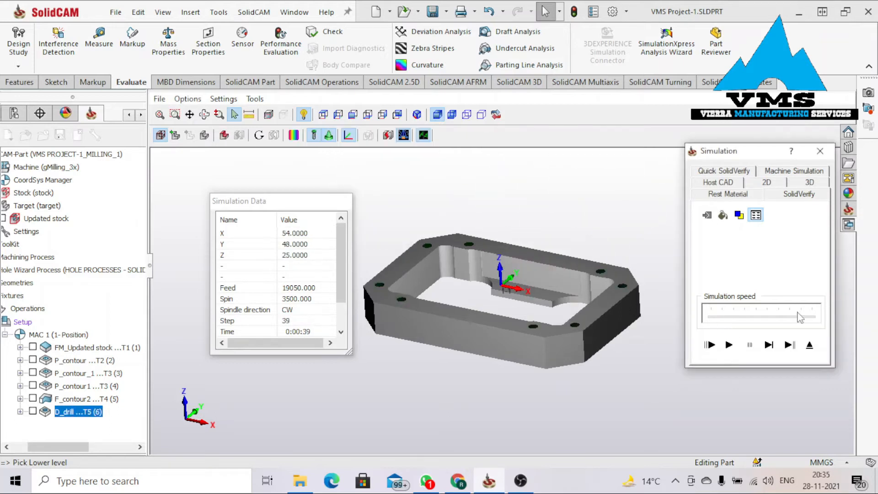
# Show the rest material after the drilling operation and examine the drilled holes up close.
pyautogui.click(731, 195)
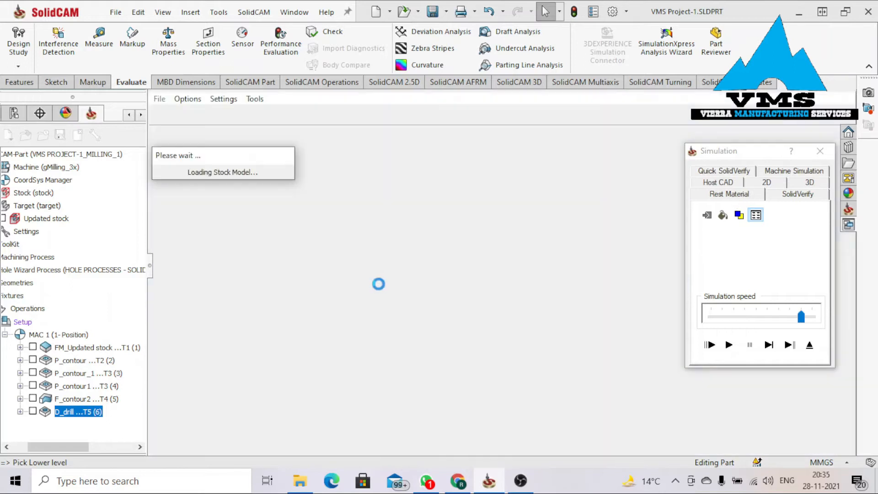
pyautogui.scroll(3, 385, 282)
pyautogui.moveTo(423, 287); pyautogui.dragTo(336, 299, button='middle')
pyautogui.scroll(5, 293, 267)
pyautogui.scroll(-5, 293, 269)
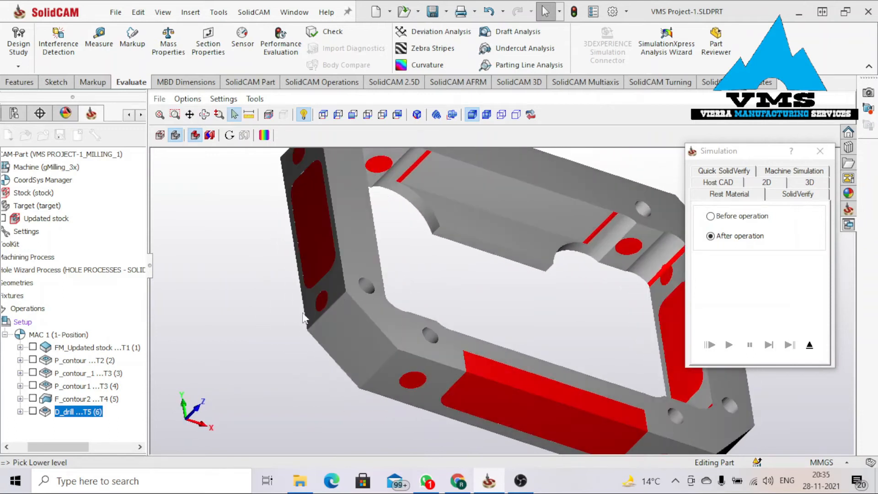
pyautogui.scroll(10, 344, 296)
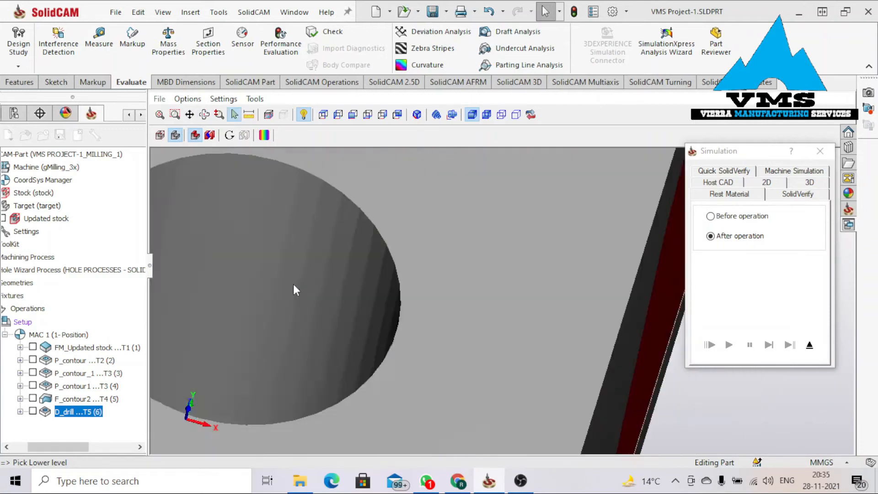
# Examine the rest material across the whole frame, and close the simulation and the drilling operation.
pyautogui.scroll(-10, 292, 283)
pyautogui.moveTo(329, 292)
pyautogui.mouseDown(button='middle')
pyautogui.moveTo(363, 298)
pyautogui.moveTo(344, 284)
pyautogui.mouseUp(button='middle')
pyautogui.scroll(5, 323, 279)
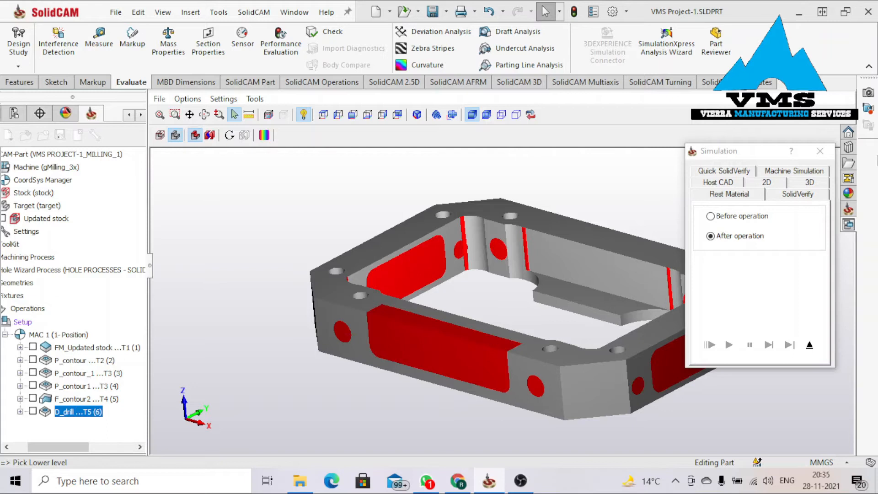
pyautogui.click(819, 151)
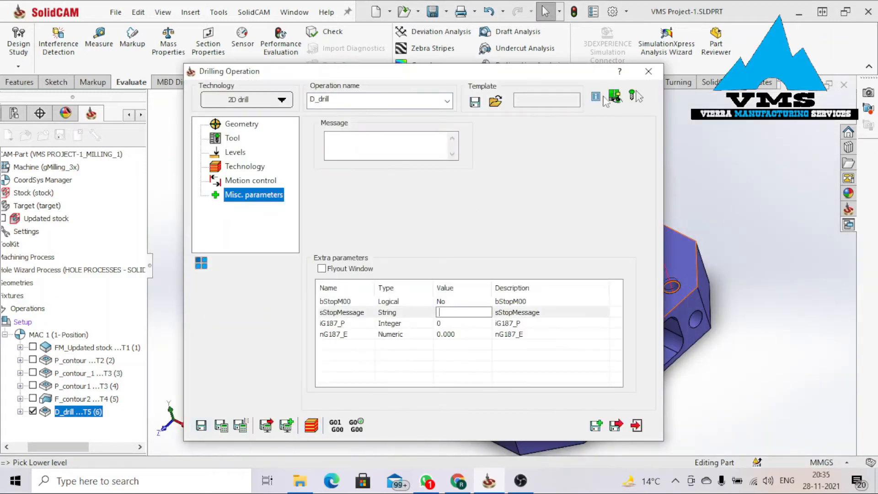
pyautogui.click(648, 72)
# Add coordinate system MAC 2, position 1, on the frame's outer side face with the recess, with its origin at the top center of the model box.
pyautogui.moveTo(457, 283); pyautogui.dragTo(337, 217, button='middle')
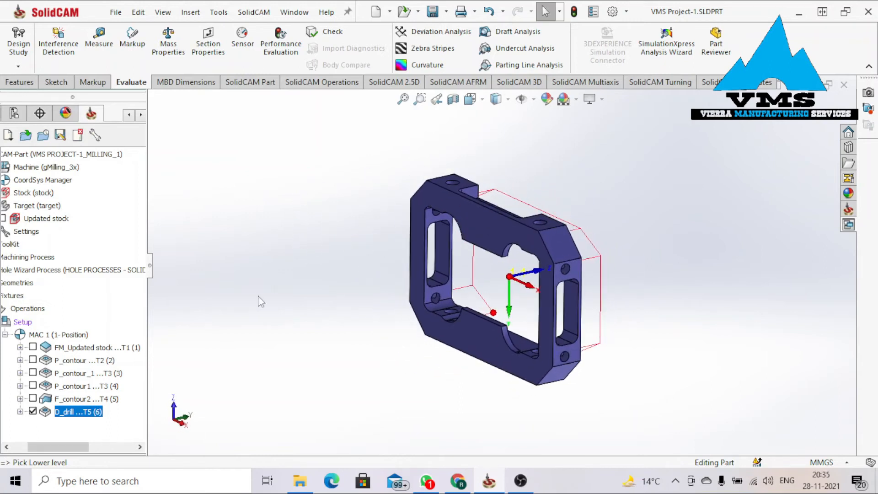
pyautogui.scroll(5, 95, 277)
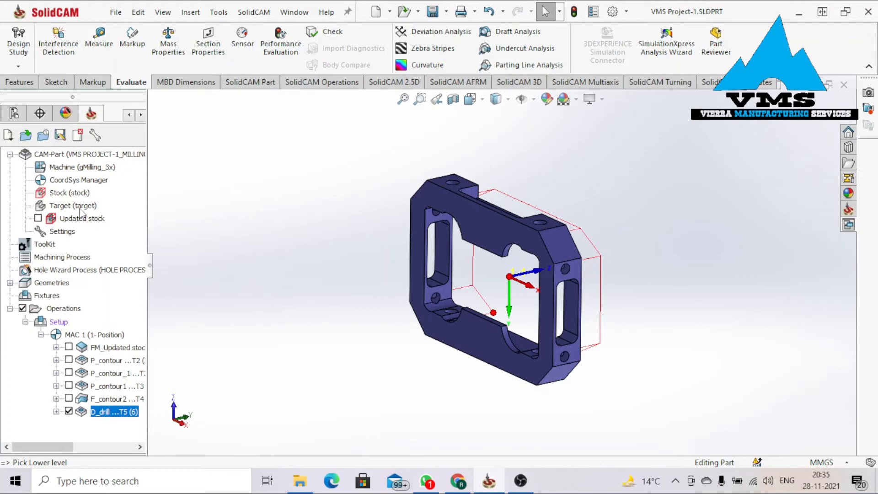
pyautogui.click(64, 183)
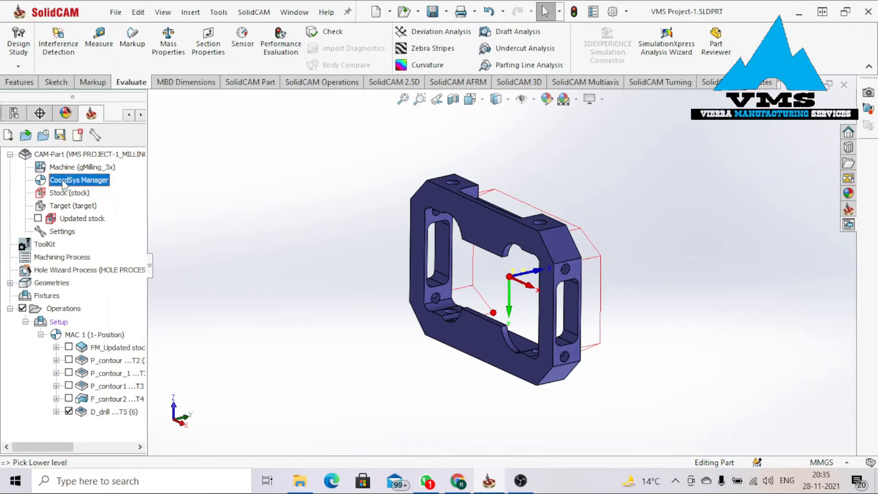
pyautogui.rightClick(77, 184)
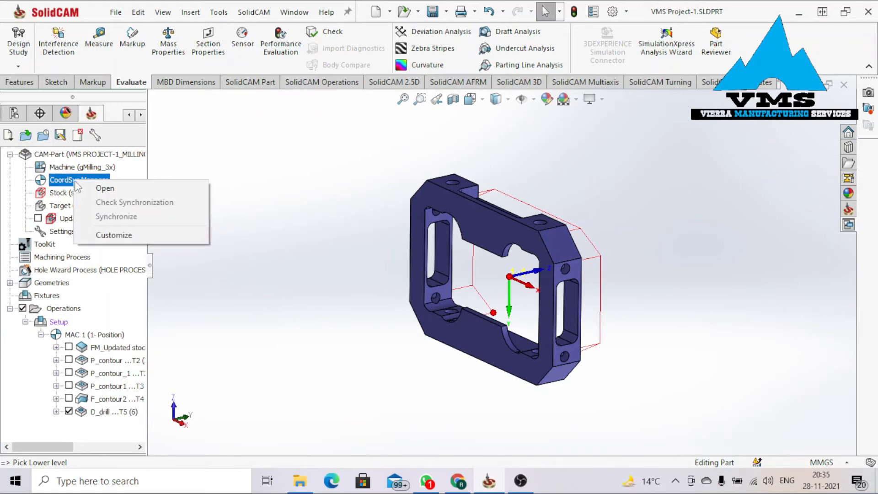
pyautogui.click(88, 187)
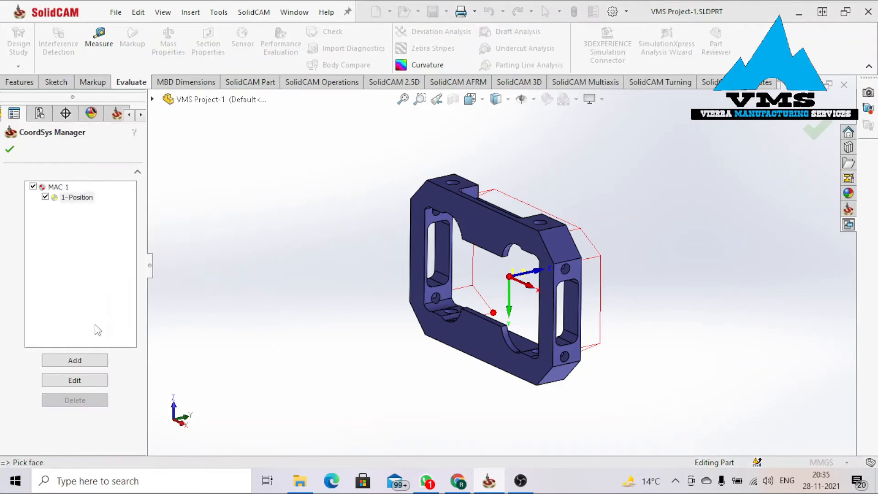
pyautogui.click(83, 364)
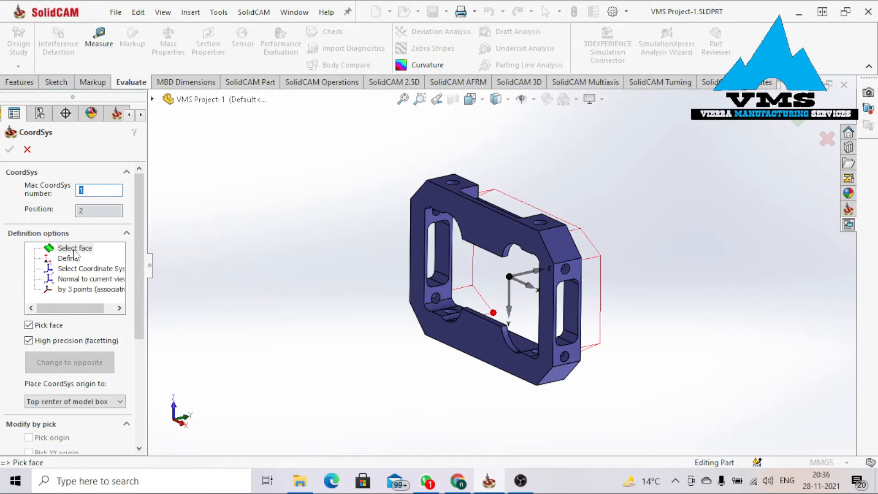
pyautogui.scroll(-5, 528, 184)
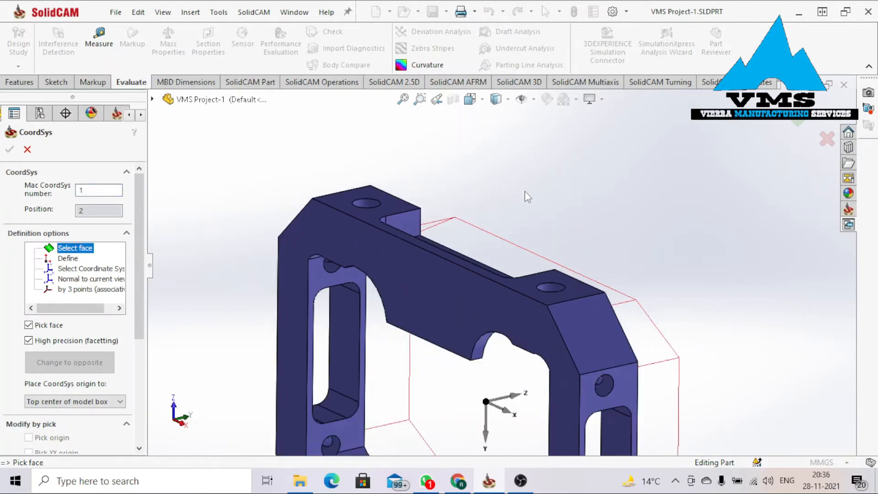
pyautogui.click(549, 299)
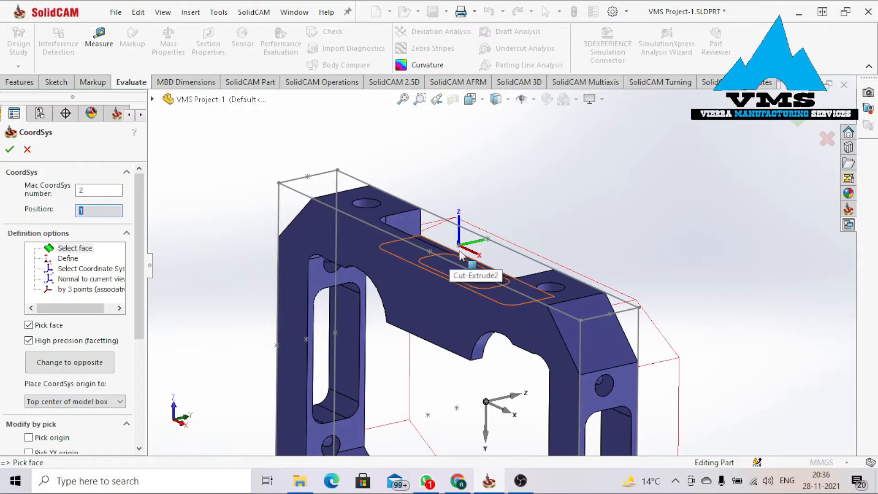
pyautogui.scroll(1, 504, 253)
pyautogui.click(11, 151)
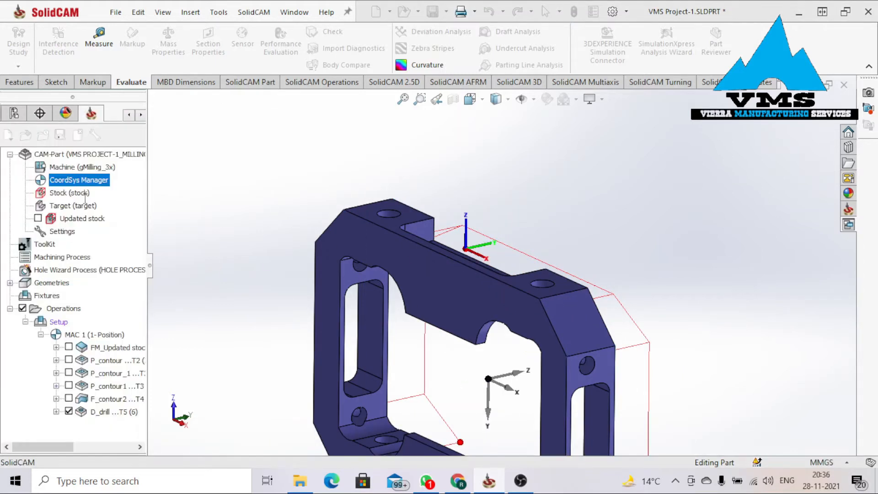
pyautogui.click(10, 149)
# Review the MAC 1 and MAC 2 entries in the CoordSys Manager and close it.
pyautogui.click(78, 182)
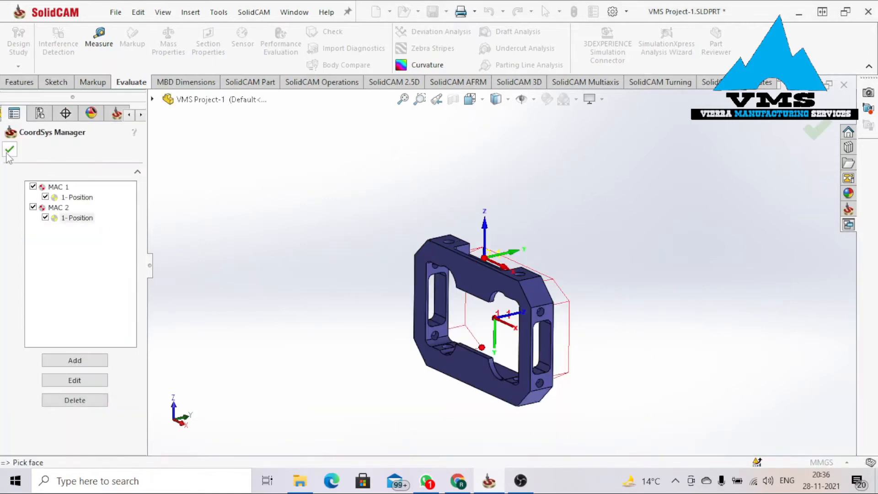
pyautogui.click(68, 187)
pyautogui.click(68, 208)
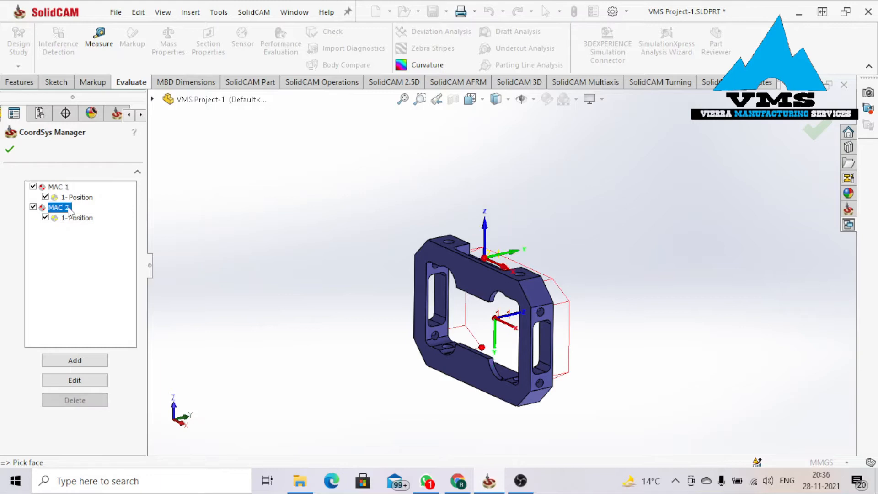
pyautogui.click(9, 151)
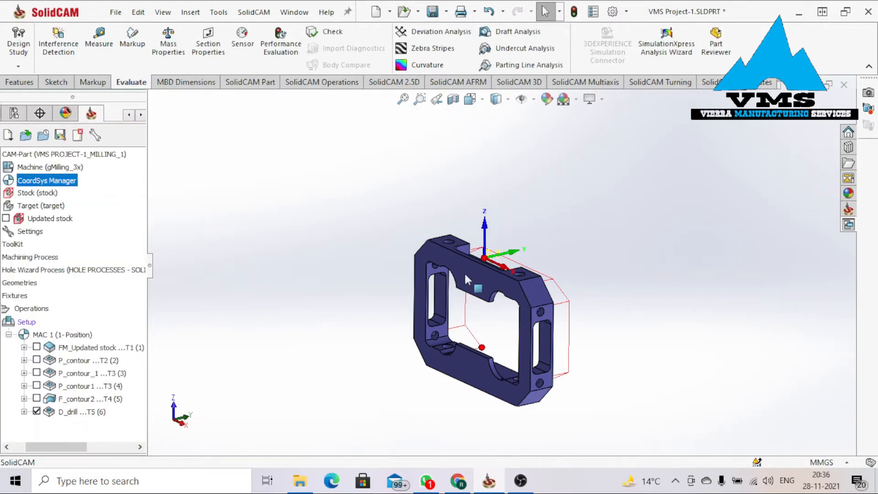
# Start a 2.5D Pocket operation and open a new geometry definition for the recess on the frame's side.
pyautogui.scroll(-1, 459, 272)
pyautogui.moveTo(456, 257); pyautogui.dragTo(433, 313, button='middle')
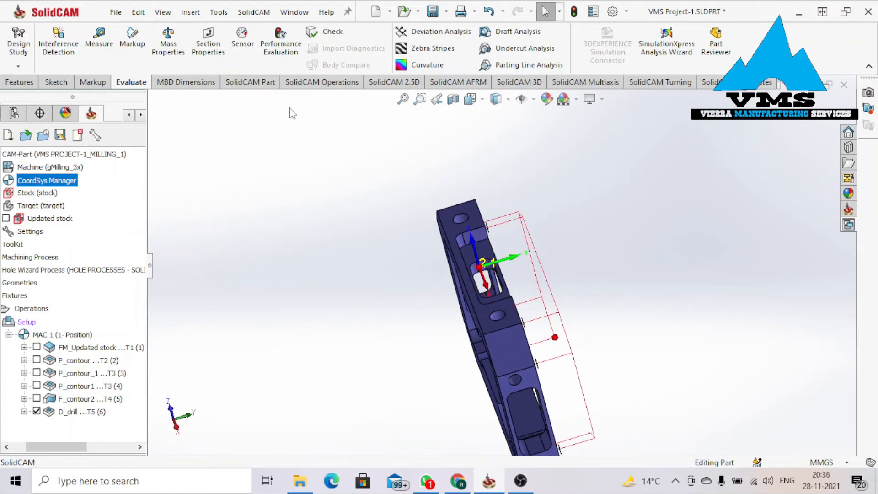
pyautogui.click(386, 86)
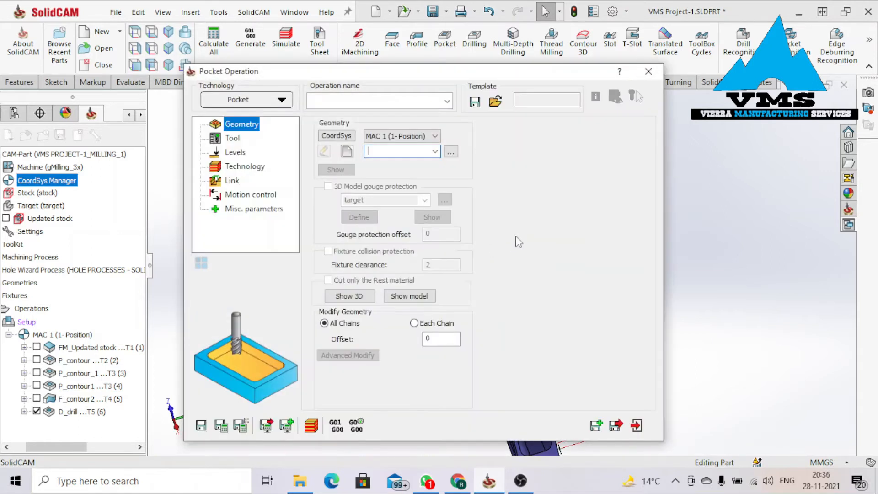
pyautogui.click(348, 153)
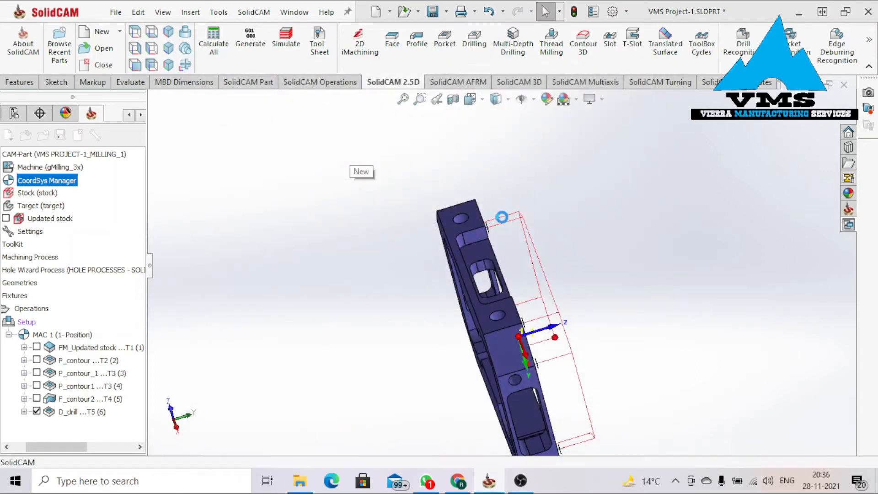
pyautogui.scroll(-3, 493, 256)
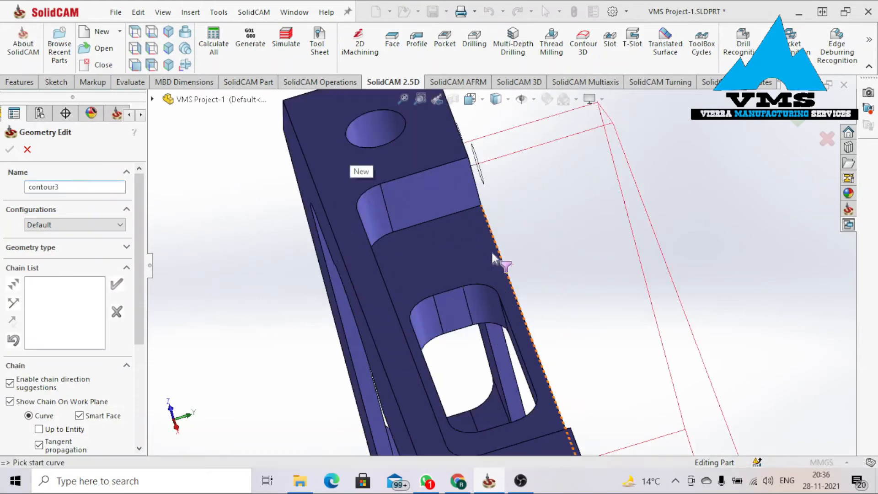
# Try to chain the side recess's floor edge, first with tangent propagation and again with Up to Entity enabled, rejecting both chains.
pyautogui.click(440, 218)
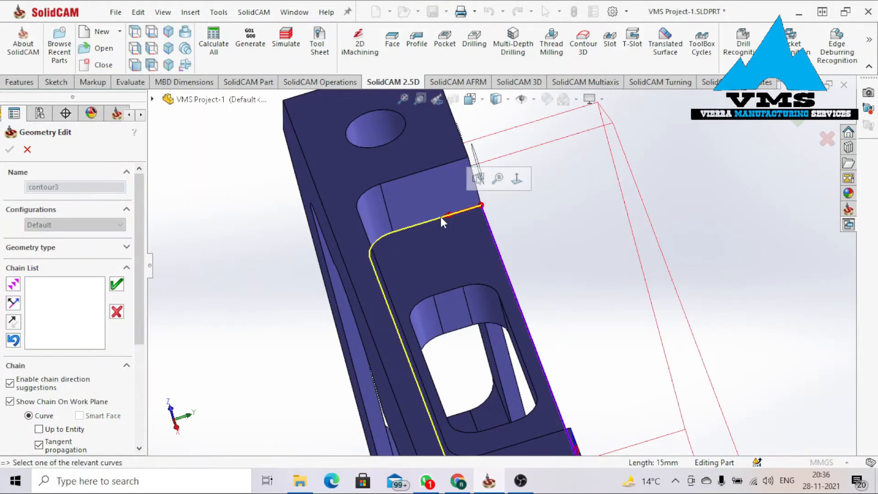
pyautogui.scroll(3, 554, 245)
pyautogui.moveTo(522, 288)
pyautogui.mouseDown(button='middle')
pyautogui.moveTo(470, 281)
pyautogui.moveTo(526, 280)
pyautogui.mouseUp(button='middle')
pyautogui.scroll(-3, 119, 254)
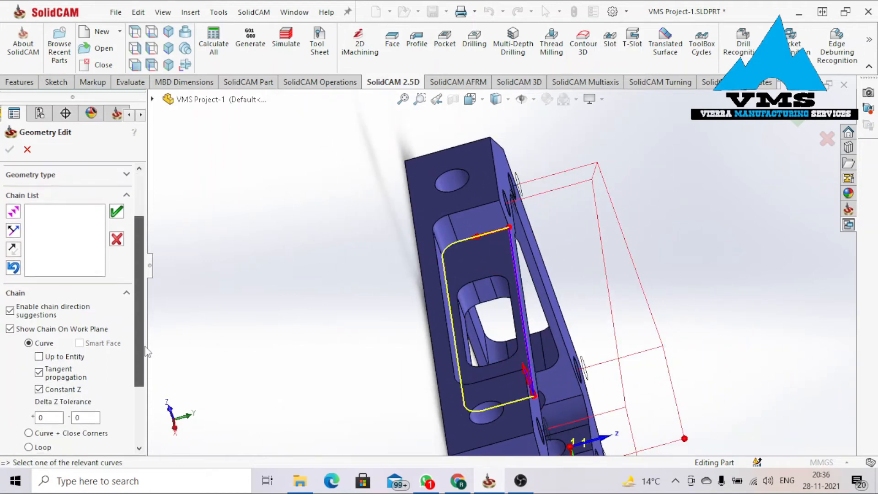
pyautogui.moveTo(524, 286); pyautogui.dragTo(506, 272, button='middle')
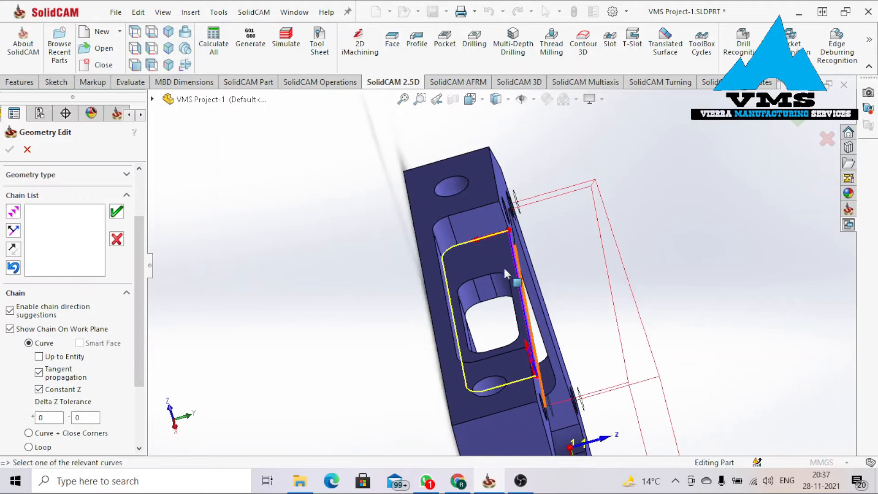
pyautogui.moveTo(452, 281); pyautogui.dragTo(583, 327, button='middle')
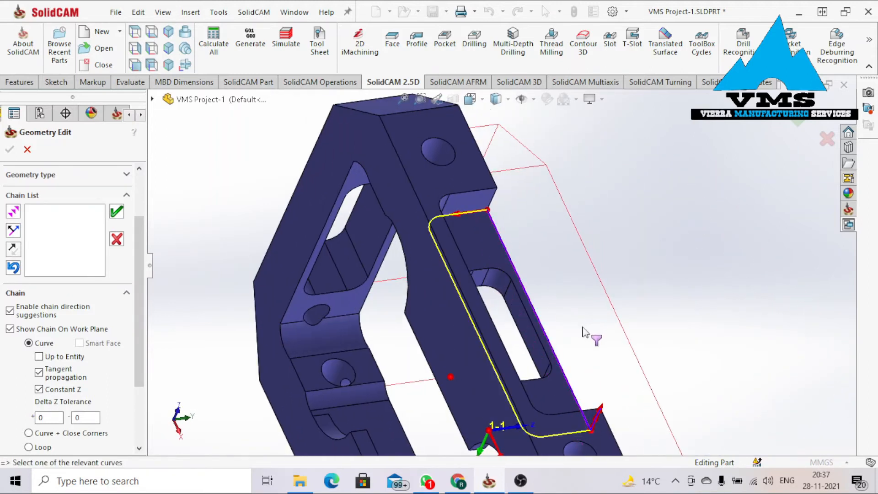
pyautogui.click(119, 240)
pyautogui.moveTo(480, 303); pyautogui.dragTo(409, 277, button='middle')
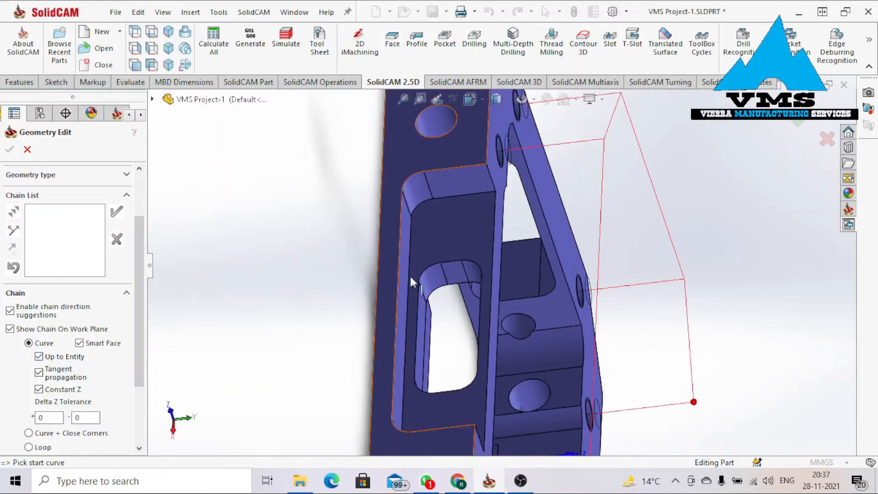
pyautogui.click(462, 196)
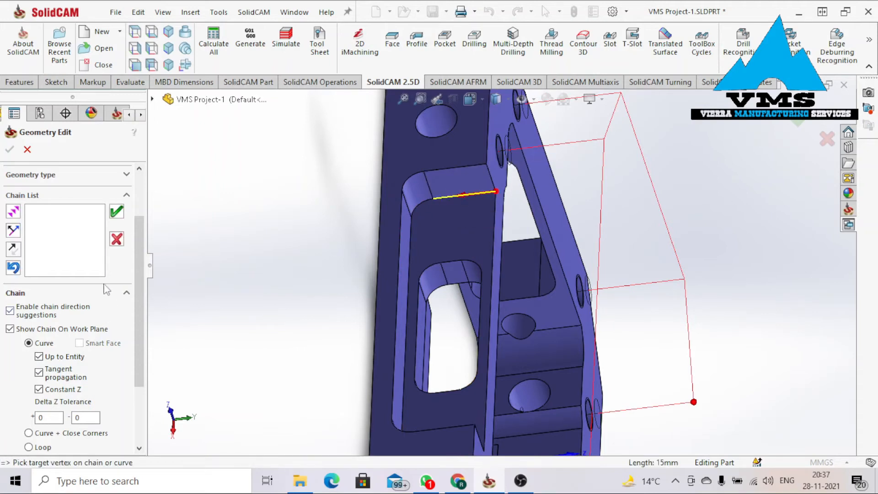
pyautogui.click(117, 240)
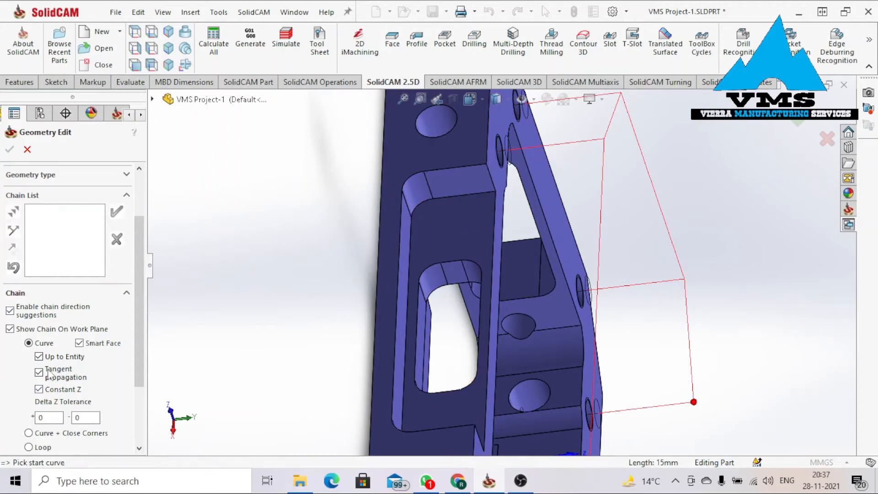
# Try to select the recess's floor face as the pocket geometry, restarting the geometry definition for a second attempt, and cancel it.
pyautogui.click(482, 233)
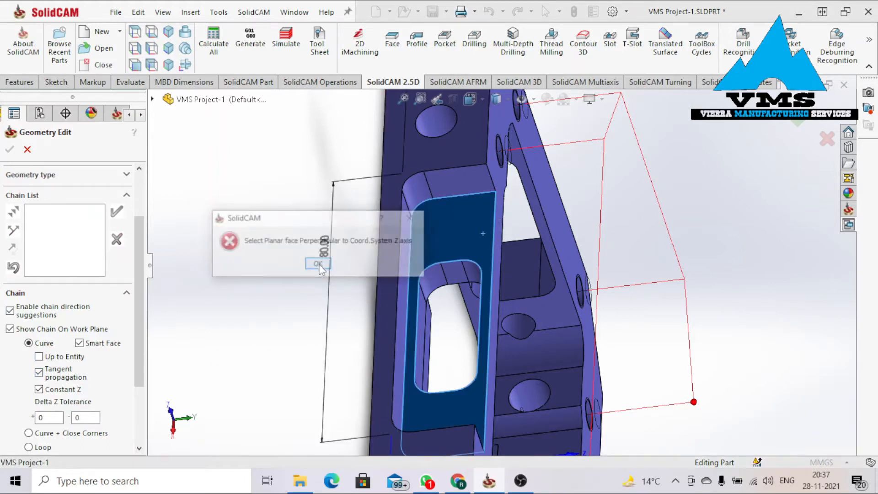
pyautogui.click(319, 265)
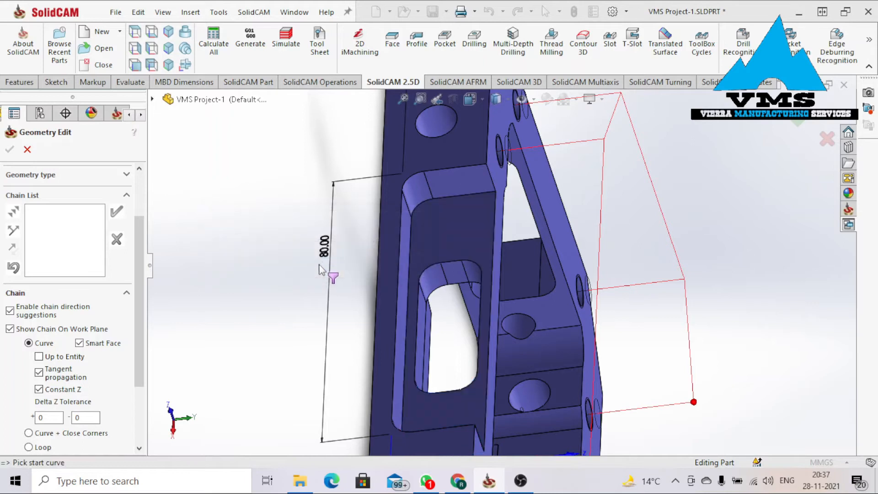
pyautogui.click(27, 154)
pyautogui.click(346, 155)
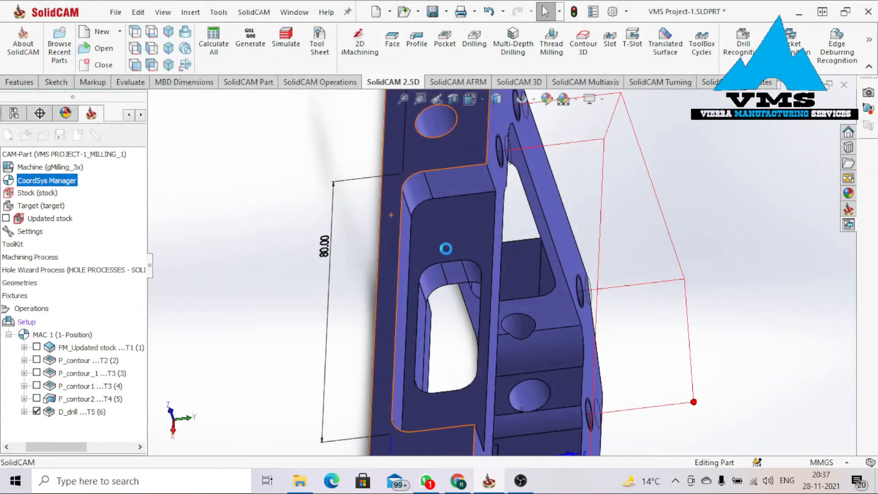
pyautogui.click(457, 213)
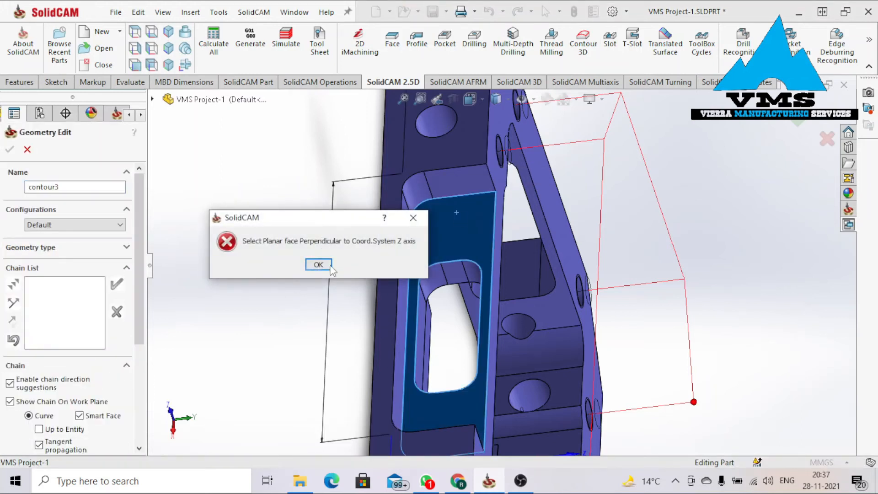
pyautogui.click(318, 265)
pyautogui.click(27, 149)
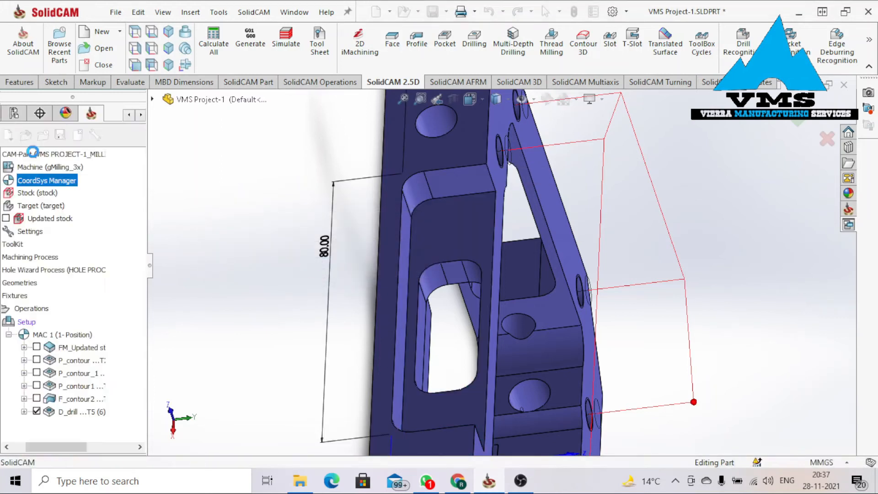
# Define a new pocket geometry by chaining the recess's floor outline from its short edge and closing the open side with a line.
pyautogui.click(347, 151)
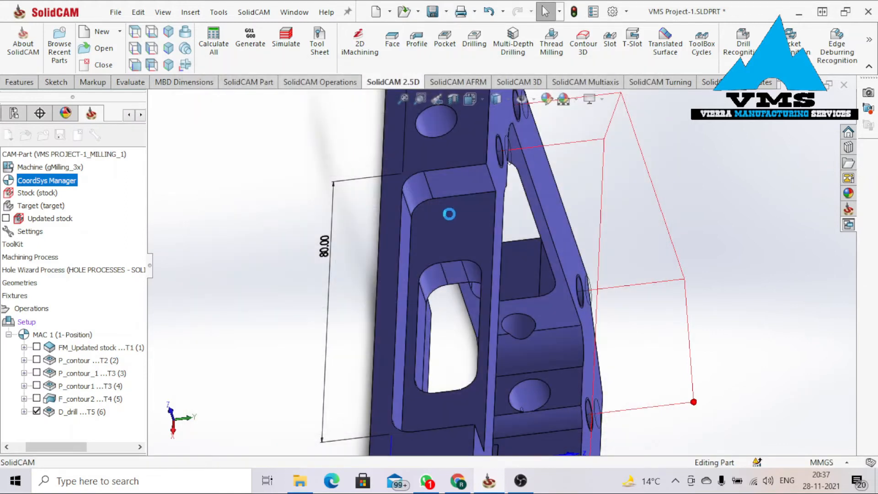
pyautogui.click(463, 197)
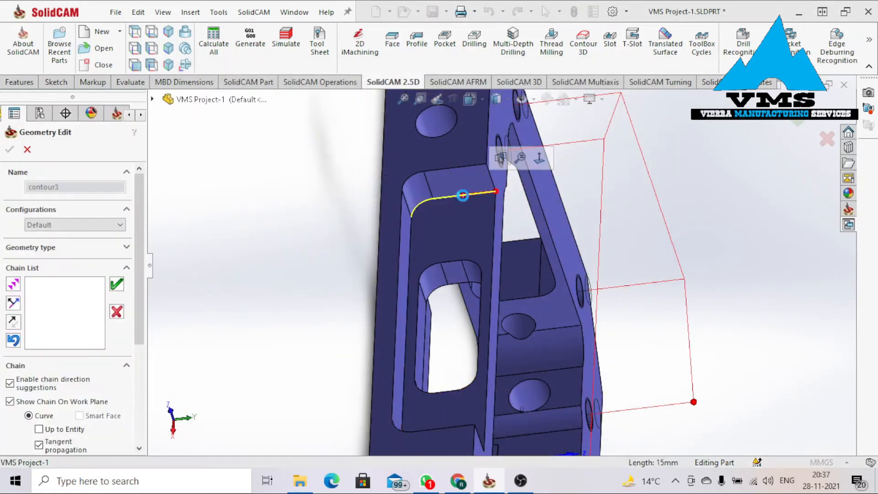
pyautogui.moveTo(534, 269)
pyautogui.mouseDown(button='middle')
pyautogui.moveTo(492, 309)
pyautogui.moveTo(520, 314)
pyautogui.moveTo(409, 293)
pyautogui.moveTo(499, 358)
pyautogui.moveTo(450, 343)
pyautogui.mouseUp(button='middle')
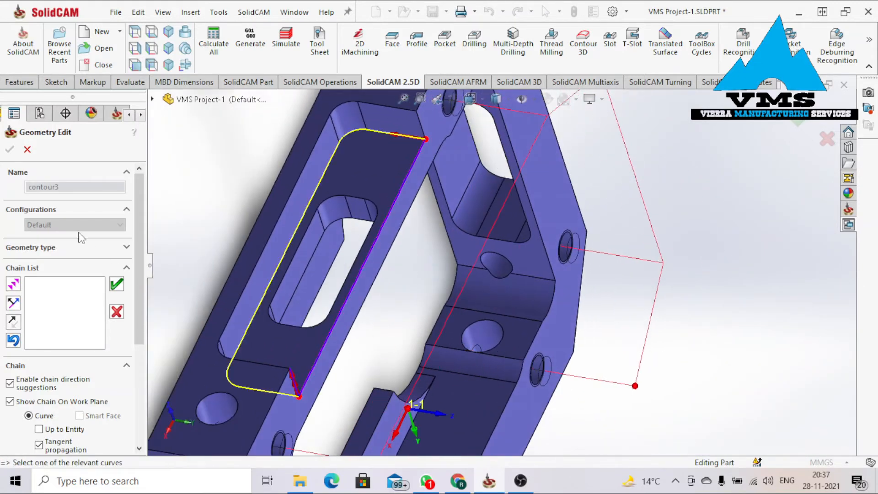
pyautogui.click(117, 285)
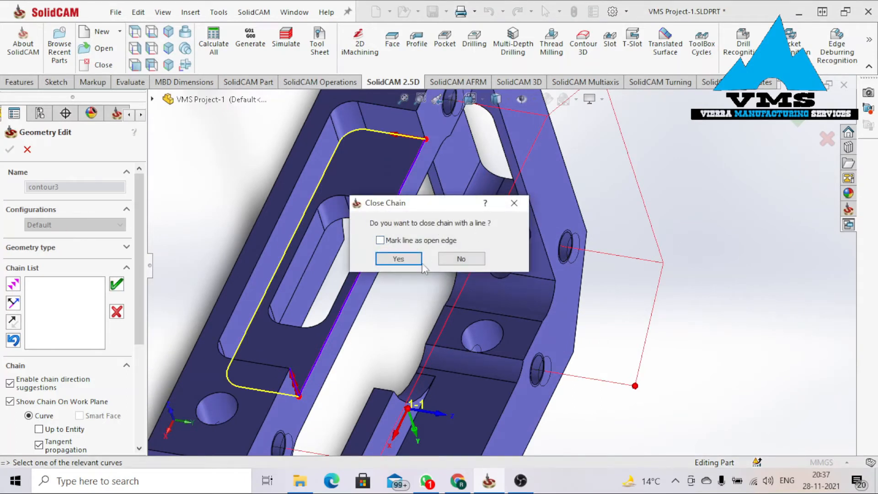
pyautogui.click(398, 259)
pyautogui.moveTo(408, 259); pyautogui.dragTo(386, 273, button='middle')
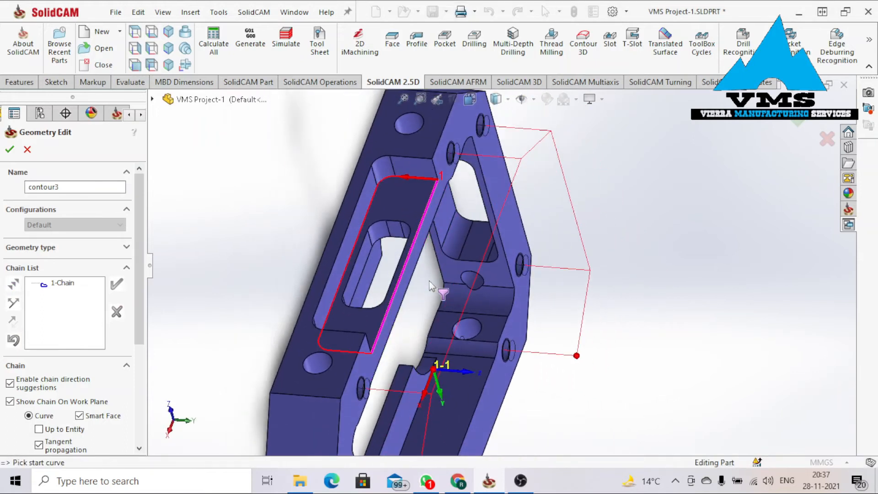
# Accept the closed recess floor outline as the pocket operation's geometry.
pyautogui.scroll(-3, 395, 292)
pyautogui.scroll(-2, 392, 292)
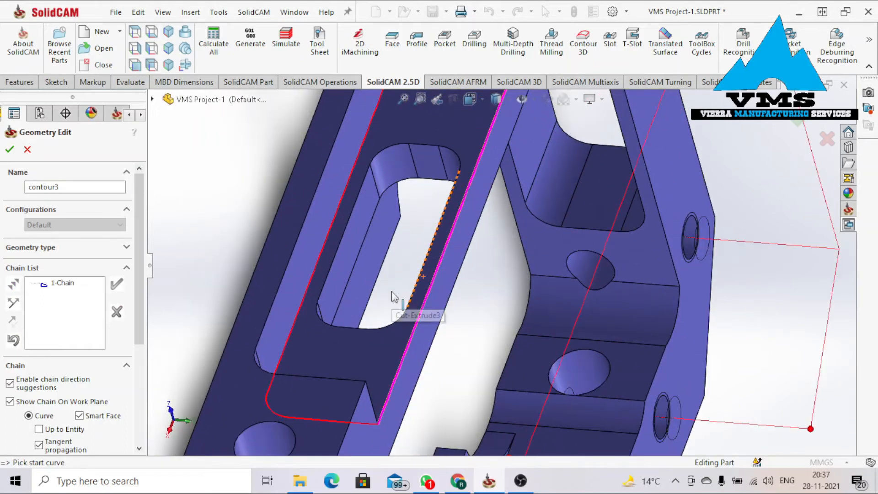
pyautogui.click(9, 149)
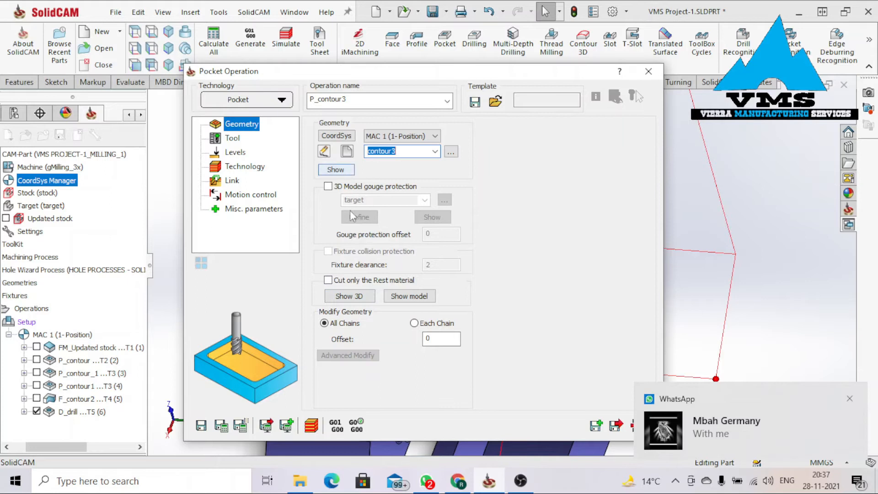
# Assign end mill tool 3 to the pocket and enable Flood: Pressure, Mist, Through tool: Pressure, Active air and Min. Quantity Lubrication coolant.
pyautogui.click(234, 139)
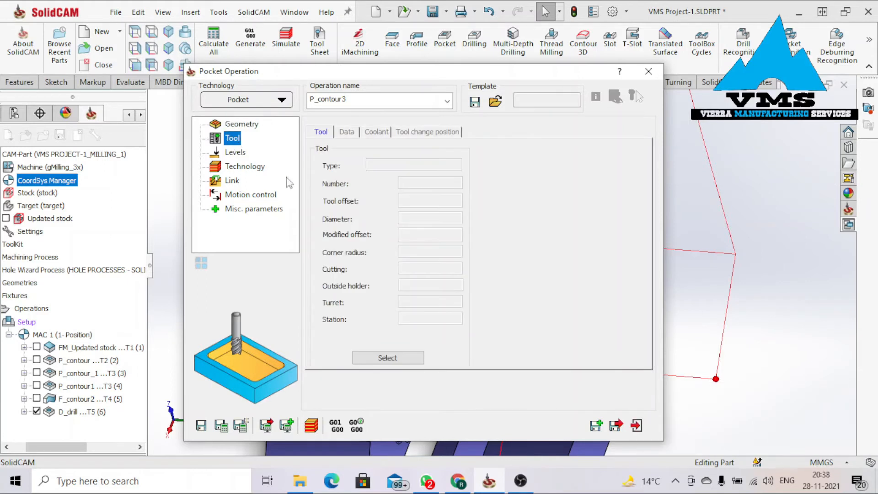
pyautogui.click(386, 358)
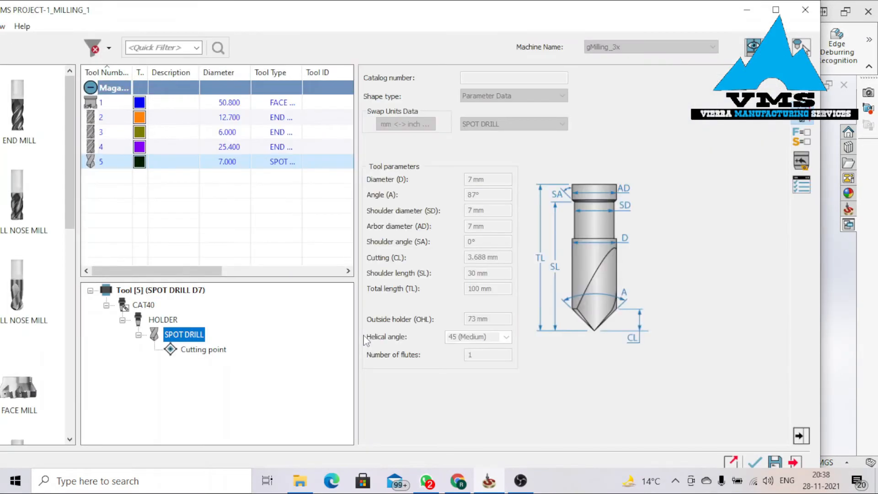
pyautogui.click(100, 134)
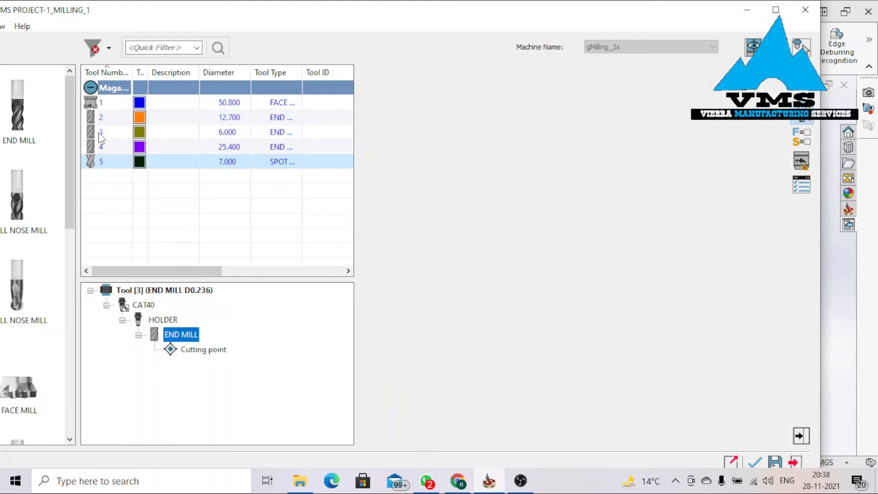
pyautogui.click(755, 463)
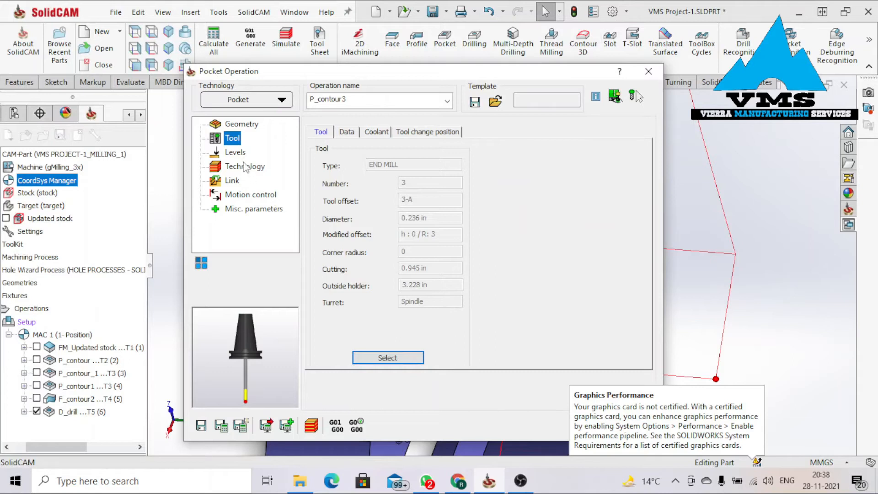
pyautogui.click(374, 133)
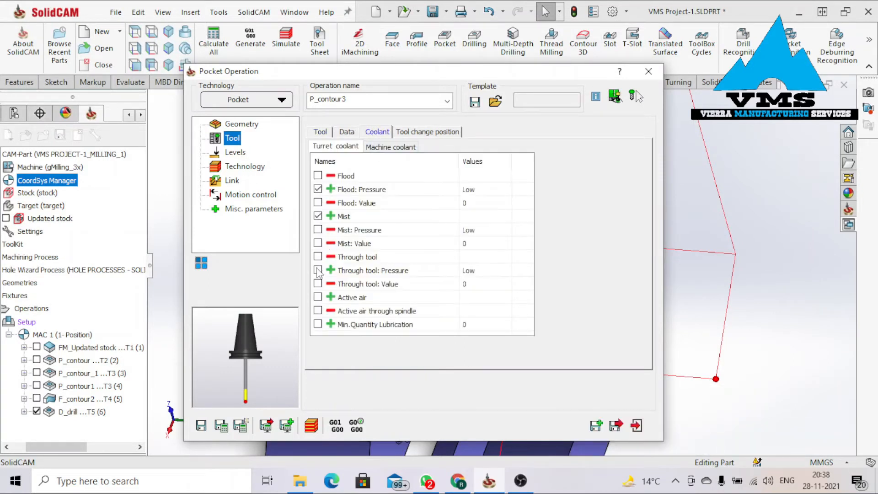
pyautogui.click(323, 298)
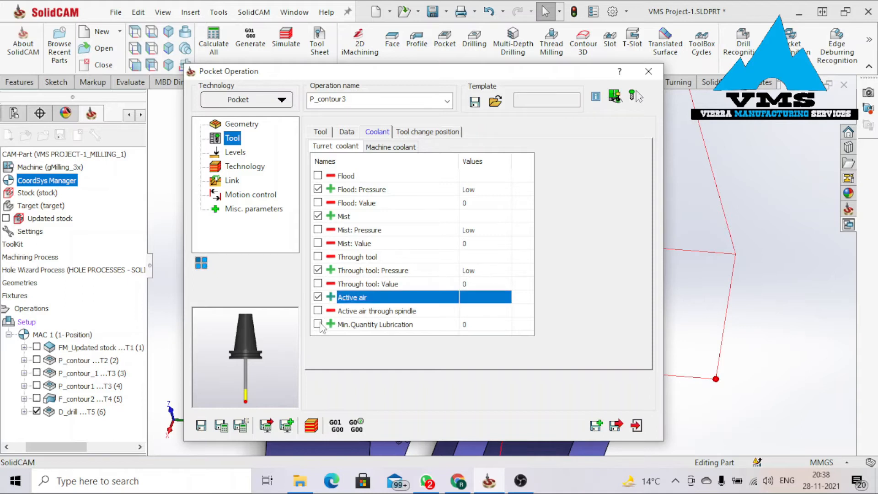
# Try to pick the pocket's upper level on the frame's outer side face beside the recess, and cancel it.
pyautogui.click(235, 152)
pyautogui.click(367, 267)
pyautogui.scroll(4, 469, 256)
pyautogui.moveTo(467, 285); pyautogui.dragTo(405, 169, button='middle')
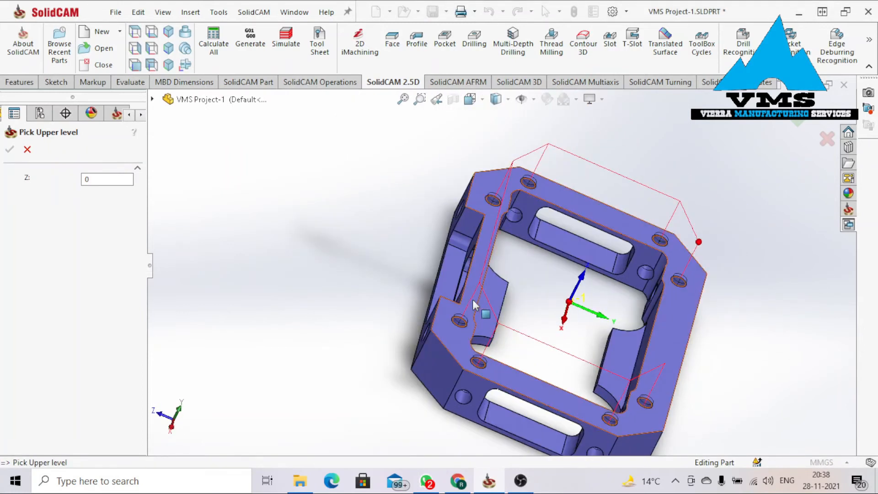
pyautogui.moveTo(442, 283); pyautogui.dragTo(494, 213, button='middle')
pyautogui.click(445, 204)
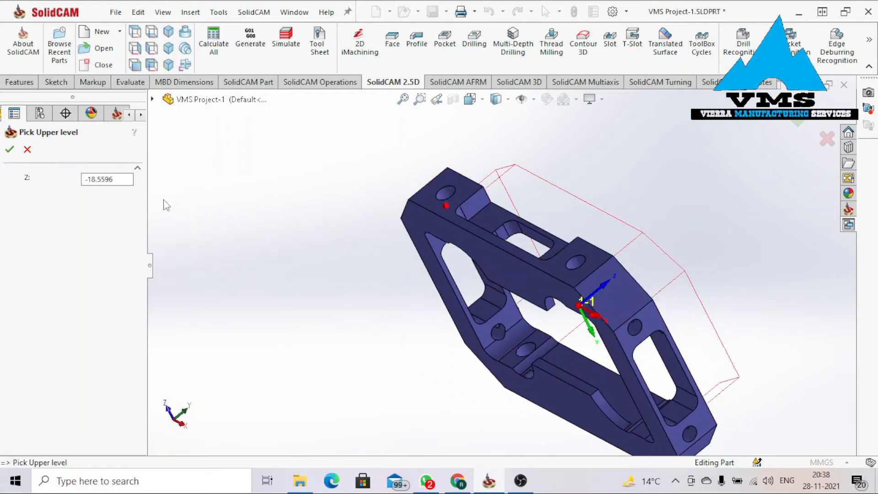
pyautogui.moveTo(473, 190); pyautogui.dragTo(469, 183, button='middle')
pyautogui.click(466, 186)
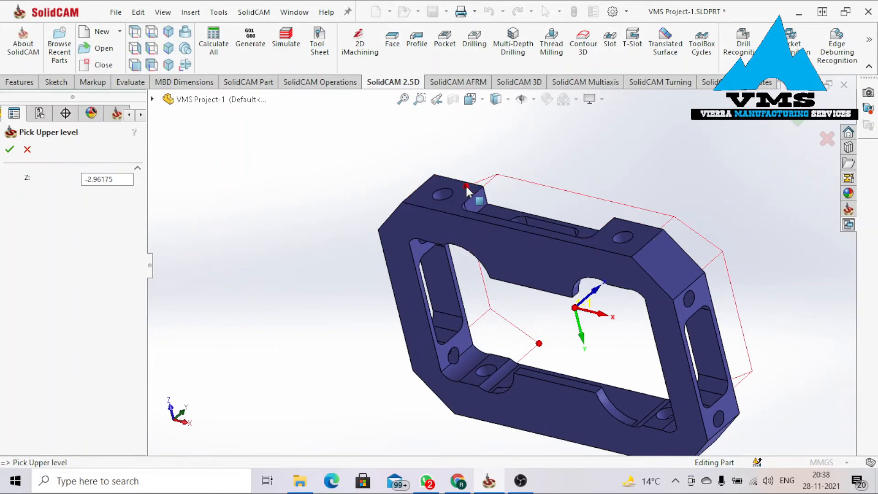
pyautogui.click(28, 149)
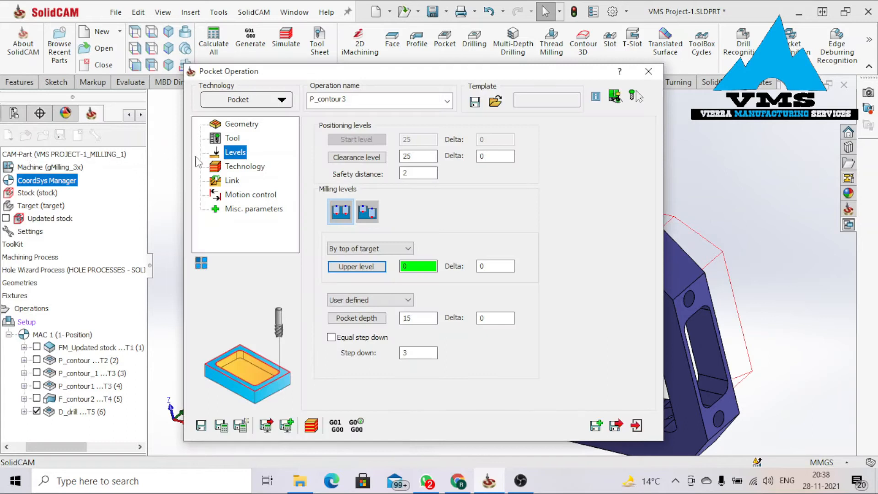
# Switch the pocket operation's coordinate system to MAC 2 (1-Position).
pyautogui.click(235, 127)
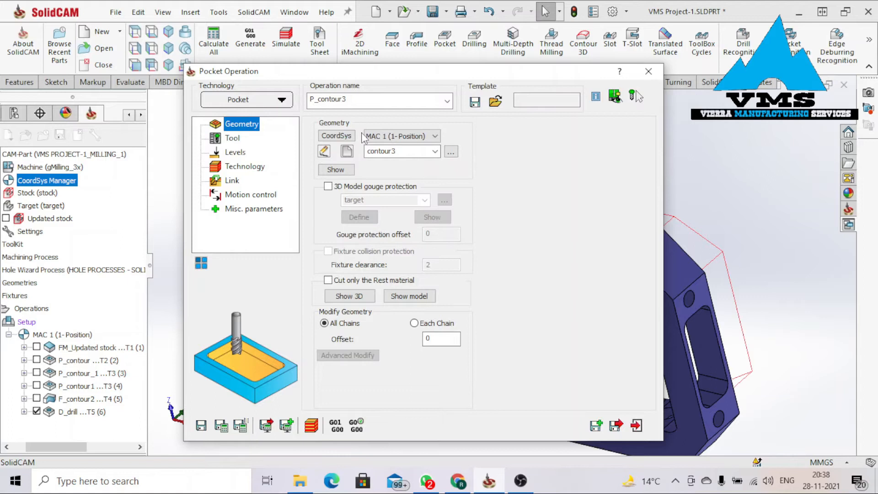
pyautogui.click(433, 139)
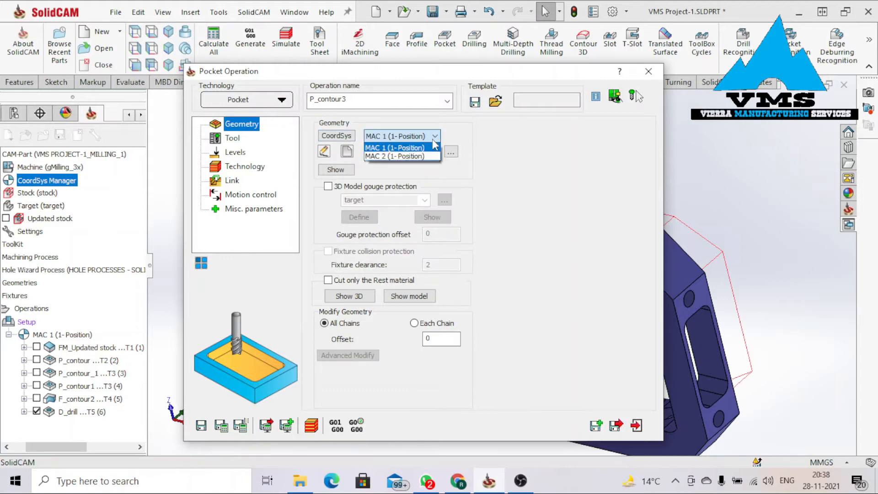
pyautogui.click(401, 156)
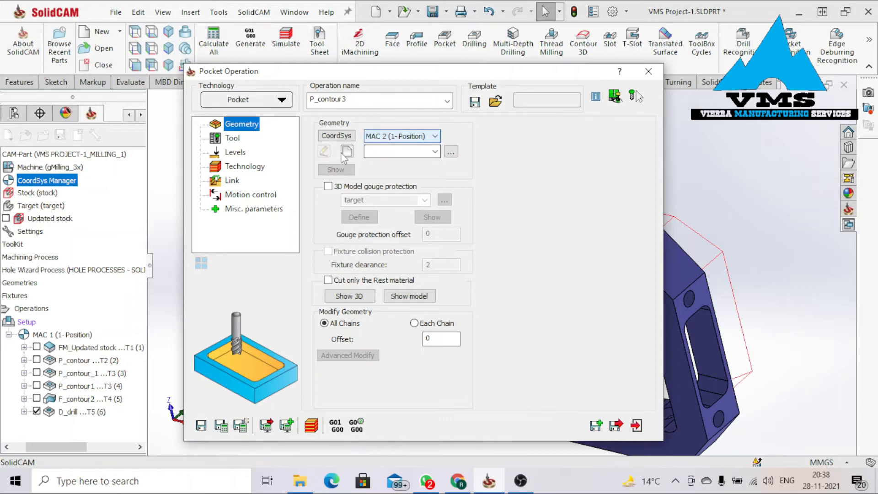
# Define a new pocket geometry from the side recess's floor face in the MAC 2 position.
pyautogui.click(347, 152)
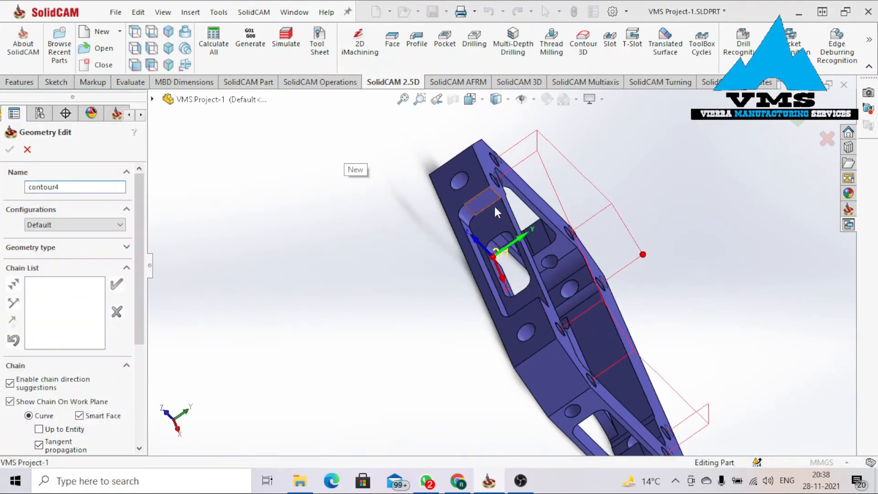
pyautogui.click(495, 207)
pyautogui.click(318, 264)
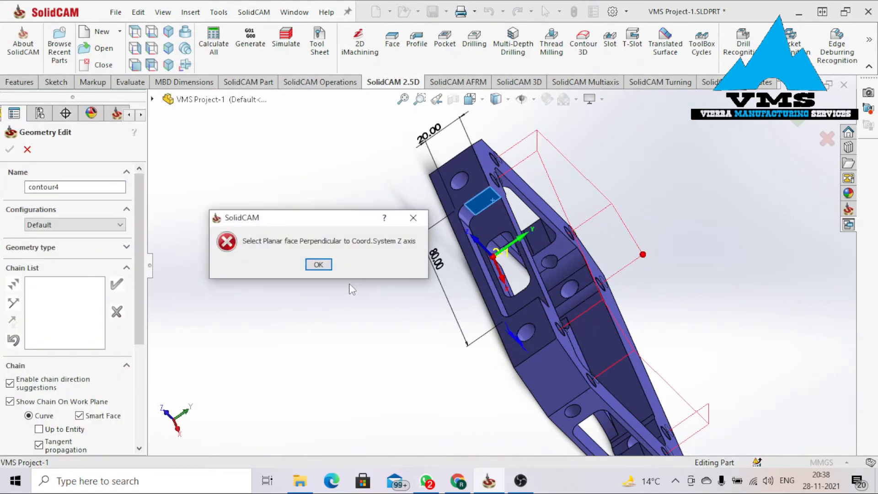
pyautogui.click(413, 217)
pyautogui.click(490, 211)
pyautogui.click(233, 257)
pyautogui.moveTo(414, 271); pyautogui.dragTo(460, 180, button='middle')
pyautogui.click(9, 149)
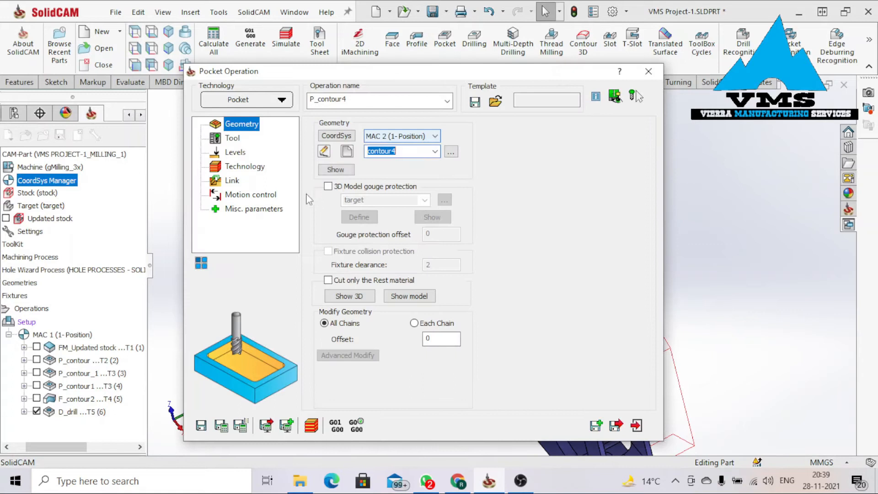
# Pick the recess's floor face as the pocket's lower level and enable equal step down.
pyautogui.click(232, 138)
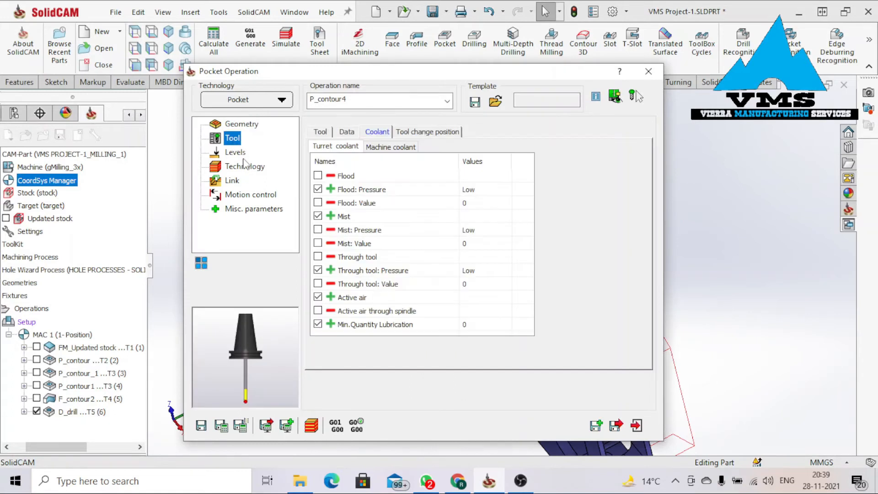
pyautogui.click(321, 133)
pyautogui.click(230, 153)
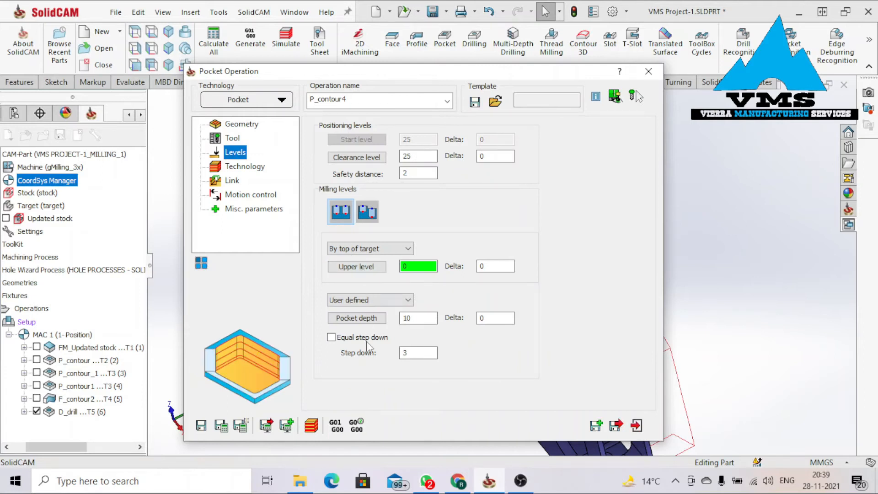
pyautogui.click(357, 318)
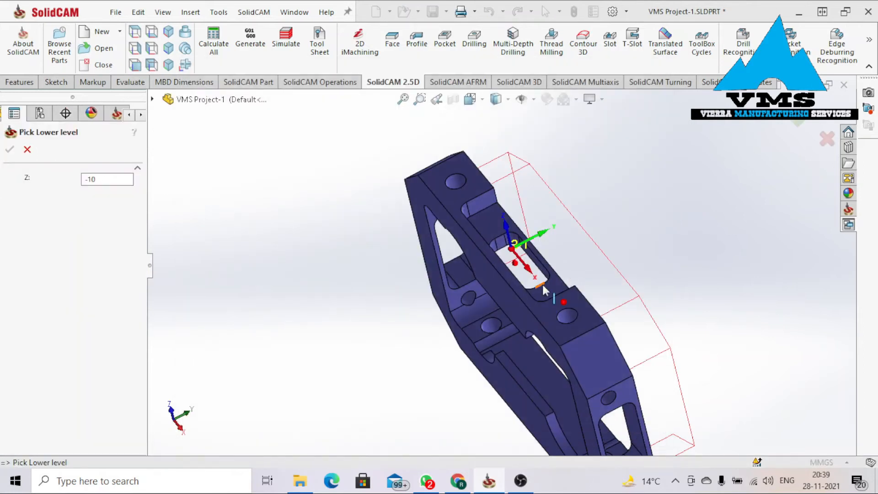
pyautogui.click(518, 206)
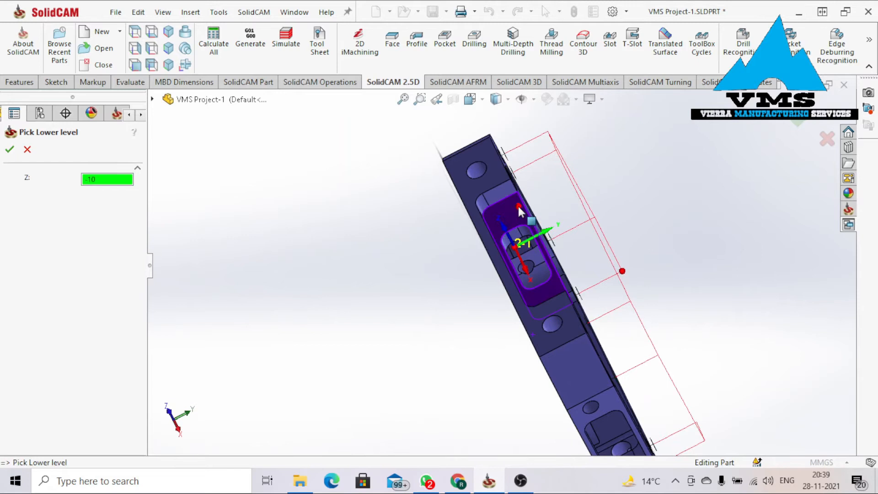
pyautogui.click(11, 148)
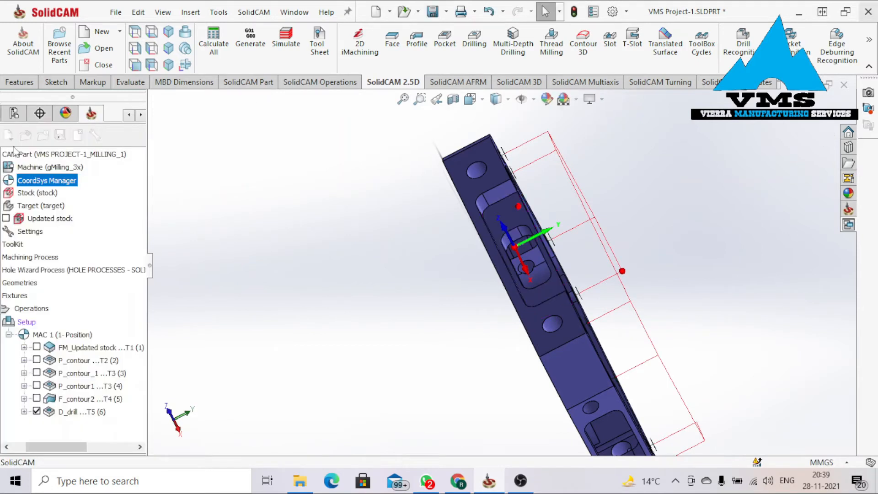
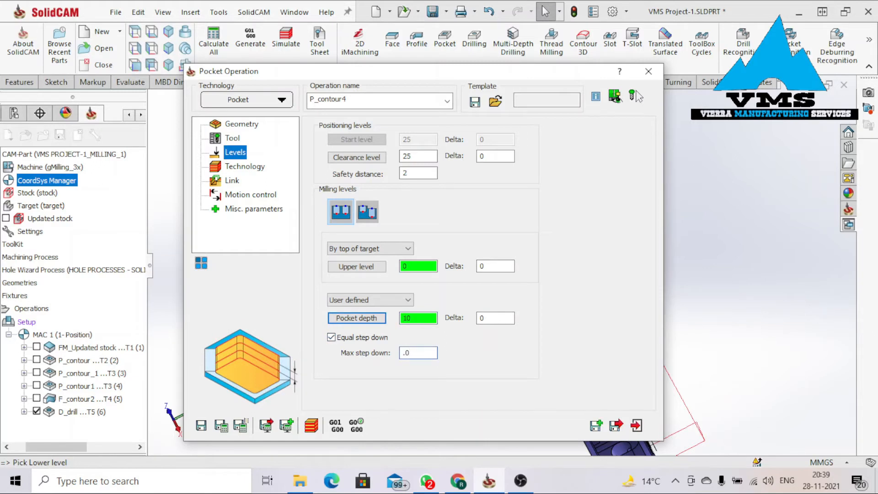
# Set the pocket's wall and floor offsets to 0.01 and enable wall and floor finishing.
pyautogui.click(245, 167)
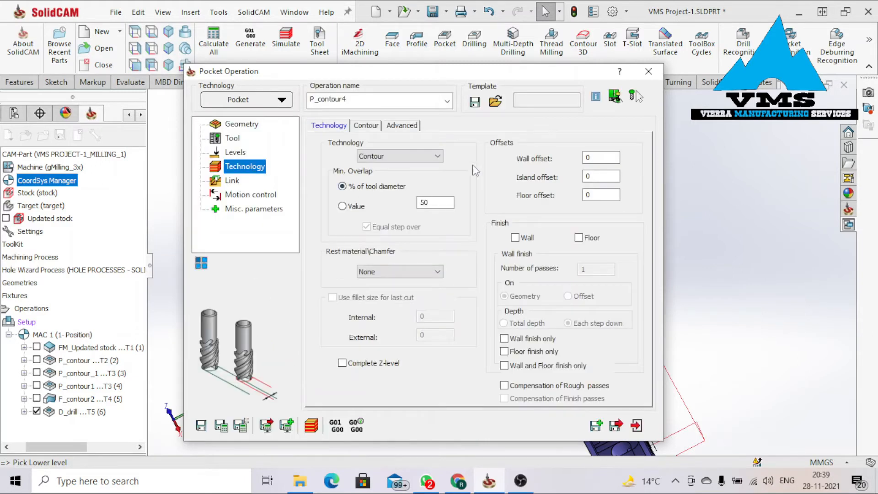
pyautogui.click(604, 159)
pyautogui.write('.0')
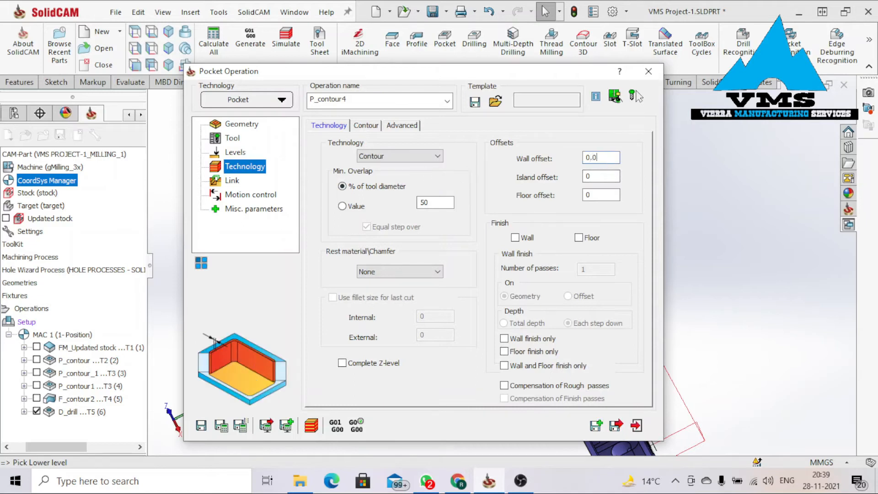
pyautogui.write('1')
pyautogui.click(610, 192)
pyautogui.click(514, 237)
pyautogui.click(579, 237)
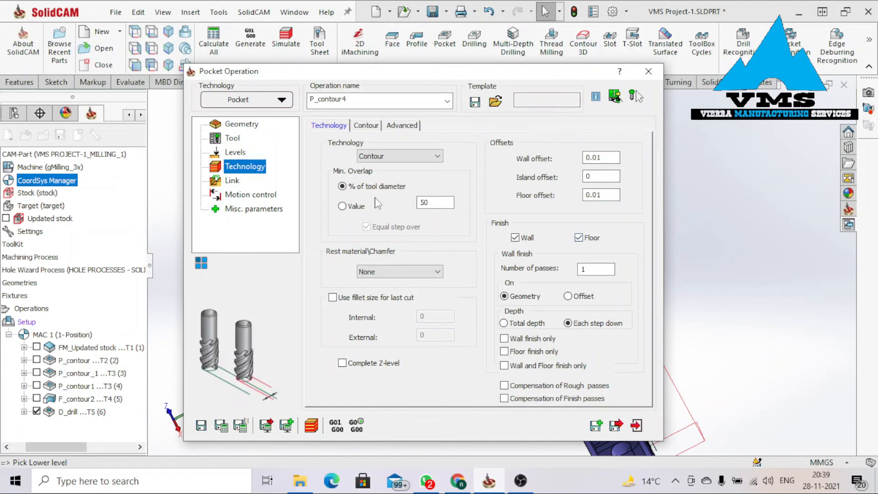
pyautogui.click(365, 124)
pyautogui.click(389, 125)
pyautogui.click(328, 126)
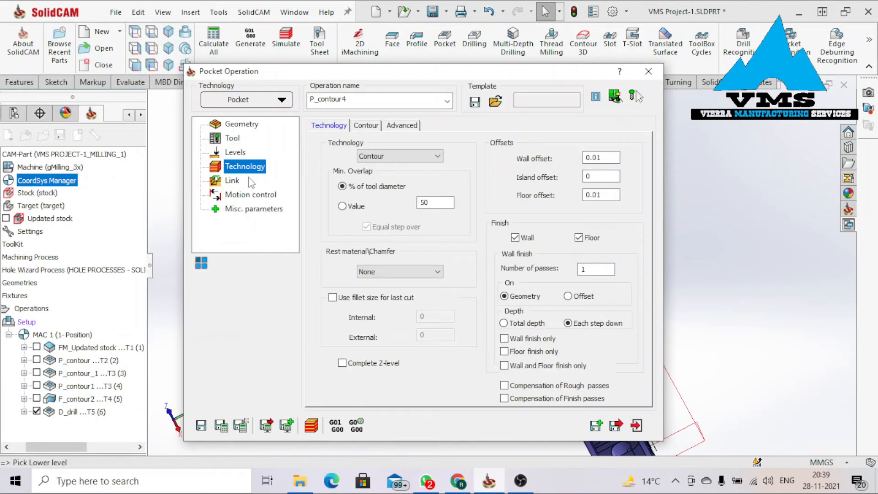
# Set the pocket's ramping to None, and save and calculate the operation.
pyautogui.click(232, 180)
pyautogui.click(384, 137)
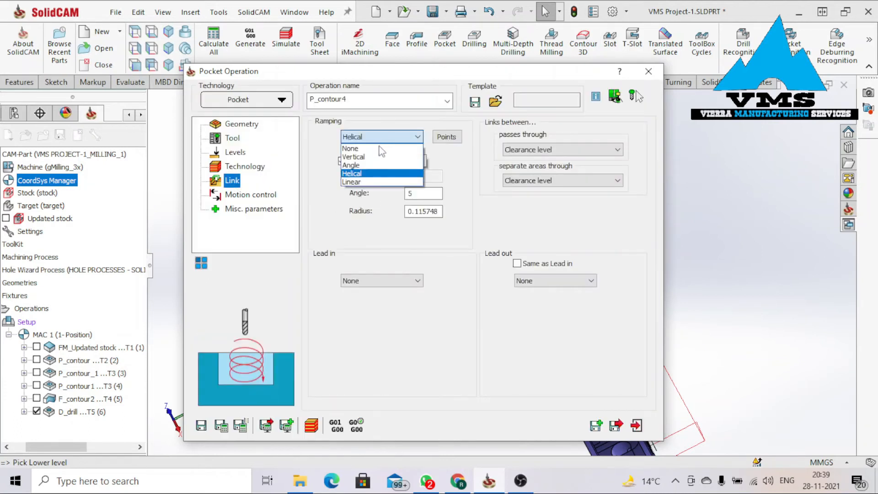
pyautogui.click(379, 148)
pyautogui.click(247, 211)
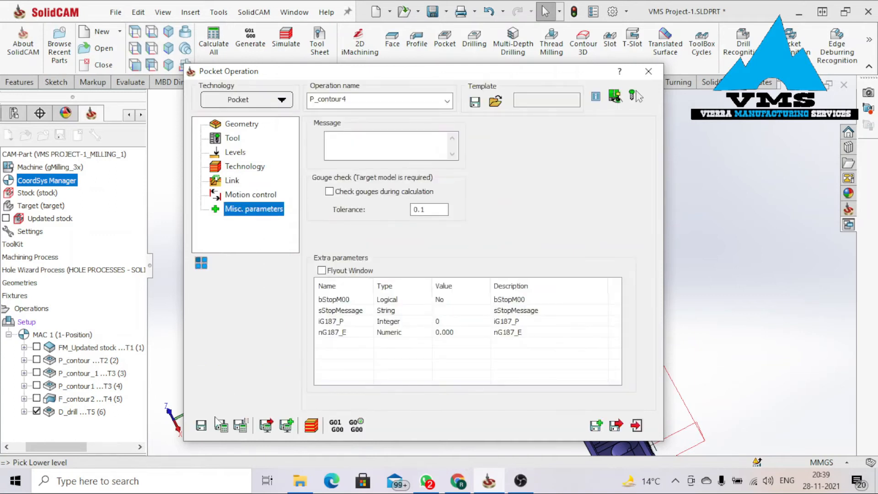
pyautogui.click(218, 428)
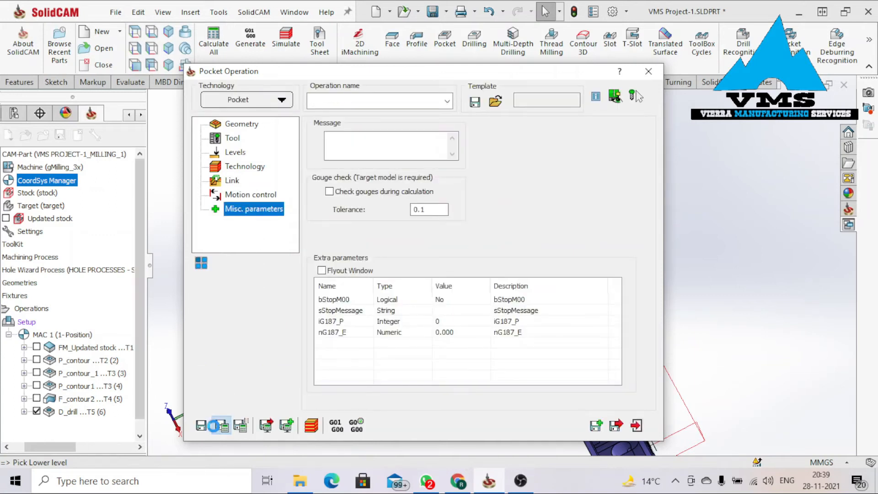
# Simulate the side recess pocket in SolidVerify and examine the cut from several angles.
pyautogui.click(312, 426)
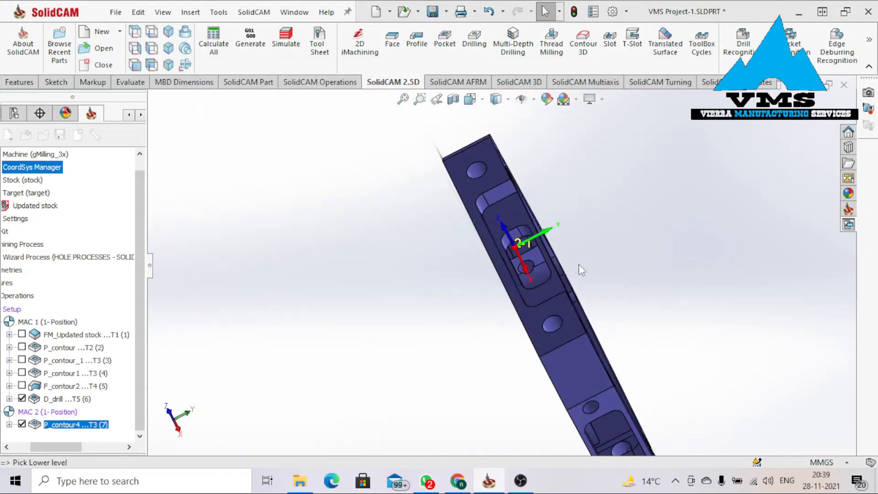
pyautogui.click(782, 172)
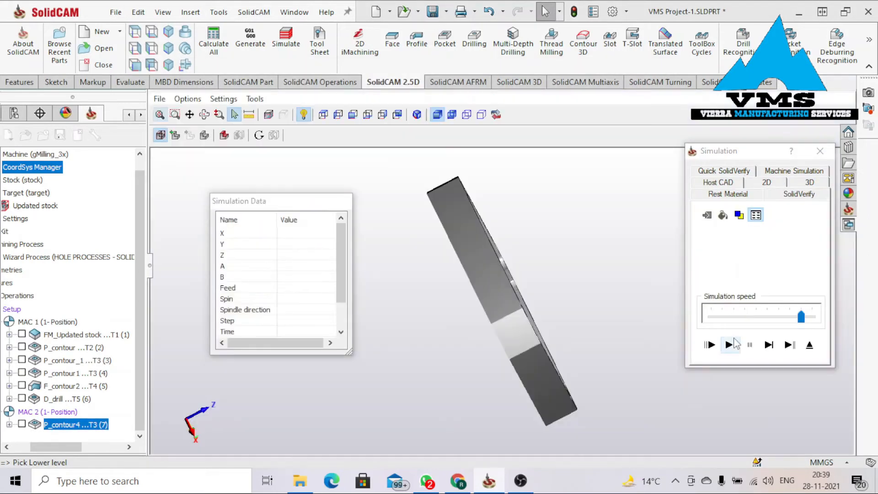
pyautogui.click(729, 344)
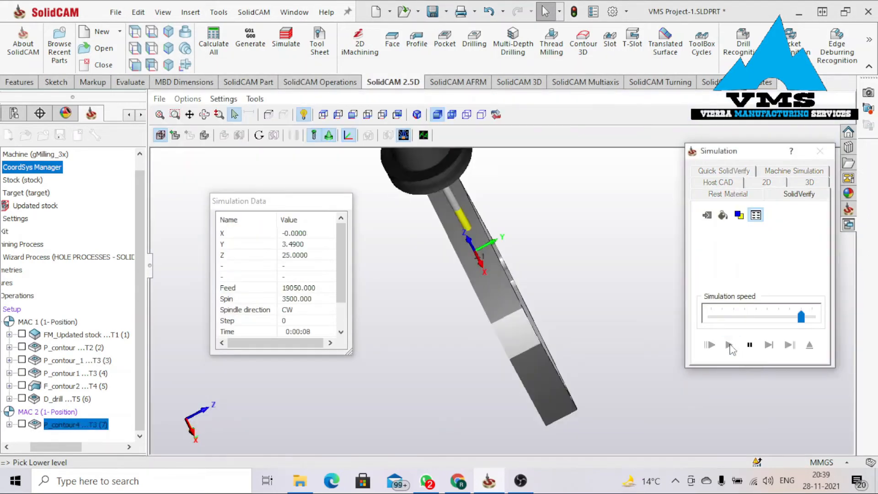
pyautogui.scroll(-3, 563, 309)
pyautogui.moveTo(465, 353); pyautogui.dragTo(474, 331, button='middle')
pyautogui.scroll(3, 459, 317)
pyautogui.scroll(-5, 475, 292)
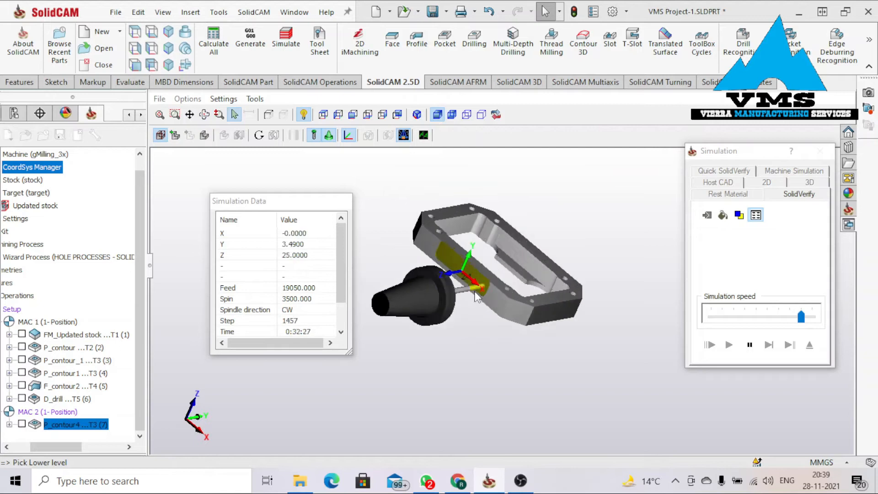
# Run the SolidVerify simulation at maximum speed and examine the side recess cut up close.
pyautogui.click(805, 317)
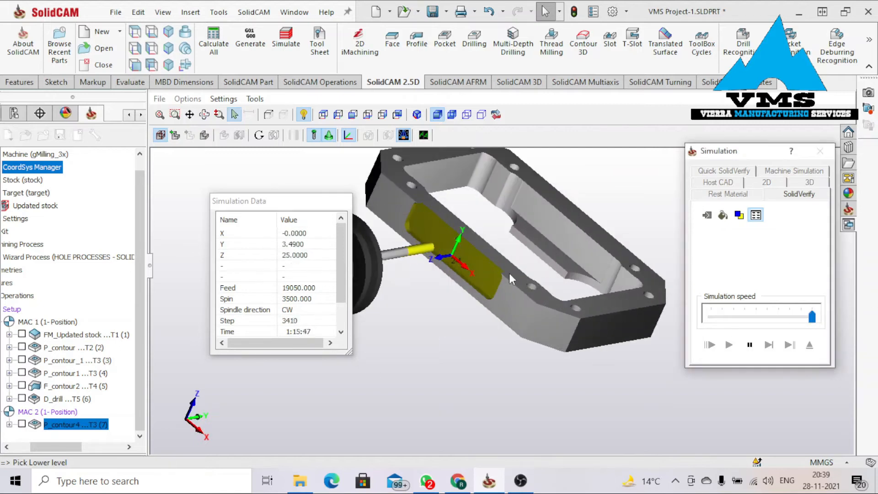
pyautogui.scroll(-5, 443, 222)
pyautogui.moveTo(418, 201); pyautogui.dragTo(357, 220, button='middle')
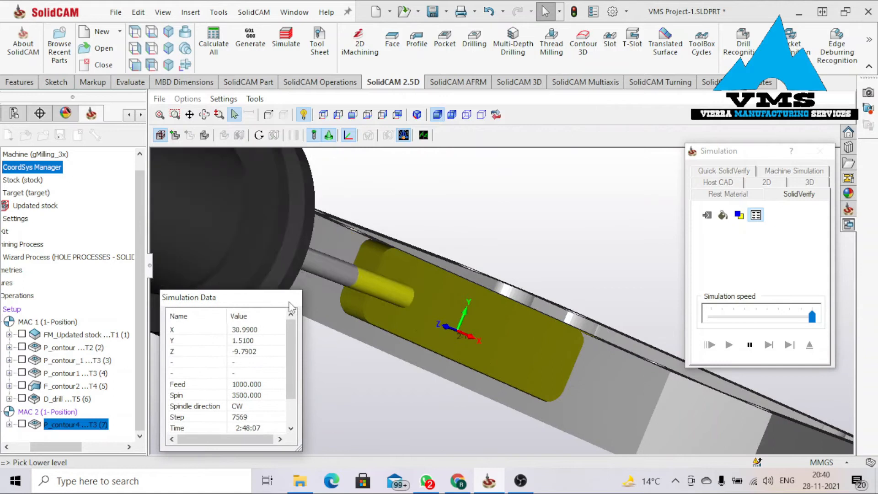
pyautogui.moveTo(372, 254); pyautogui.dragTo(375, 226, button='middle')
# Examine the rest material after the operation around the side recess and its inner slot, and close the simulation.
pyautogui.click(726, 194)
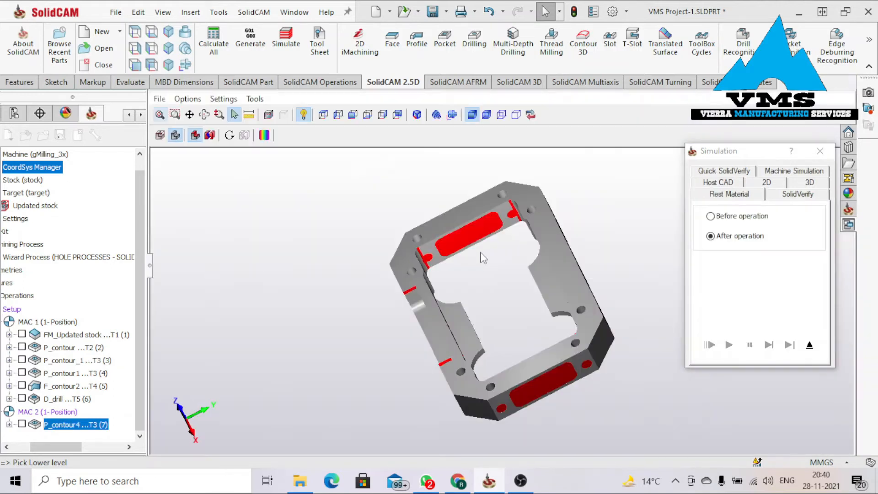
pyautogui.moveTo(481, 257); pyautogui.dragTo(442, 352, button='middle')
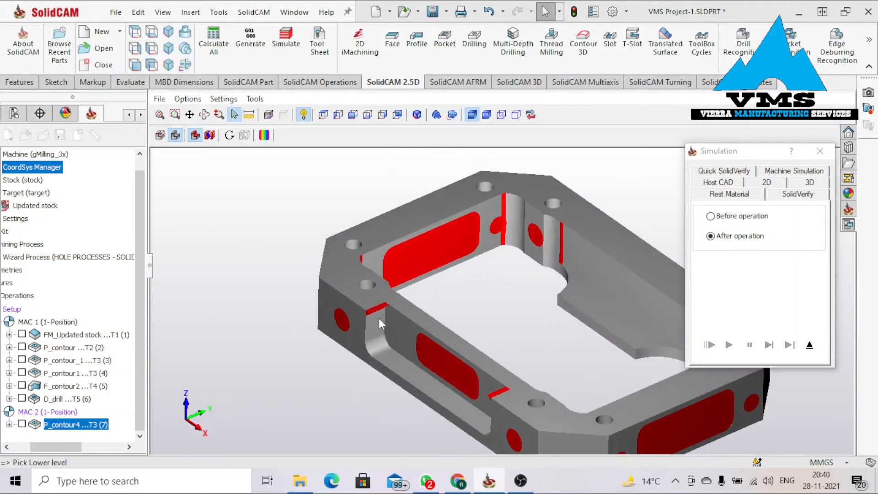
pyautogui.scroll(3, 375, 315)
pyautogui.moveTo(375, 315); pyautogui.dragTo(396, 261, button='middle')
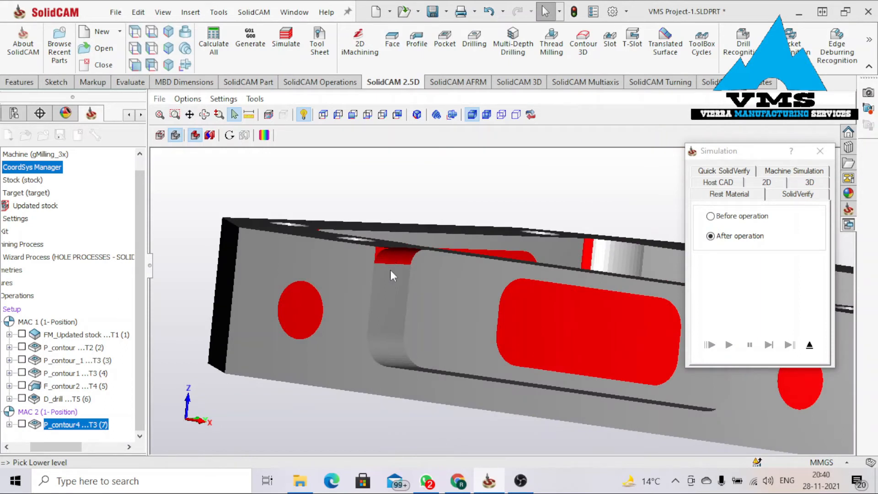
pyautogui.moveTo(435, 266); pyautogui.dragTo(471, 307, button='middle')
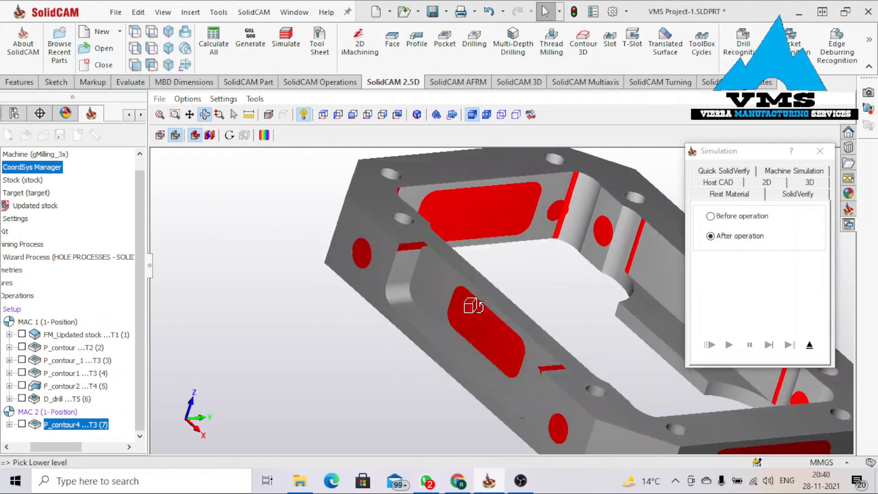
pyautogui.scroll(5, 475, 322)
pyautogui.scroll(-2, 497, 320)
pyautogui.click(484, 336)
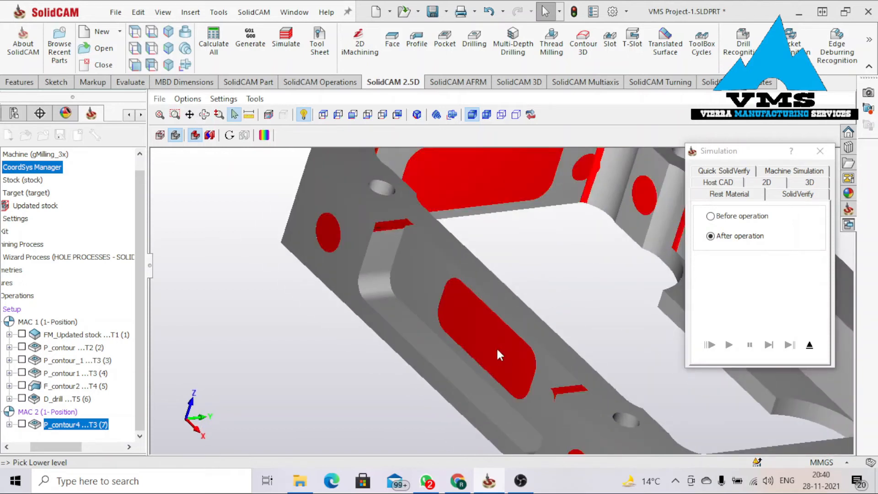
pyautogui.scroll(-4, 584, 292)
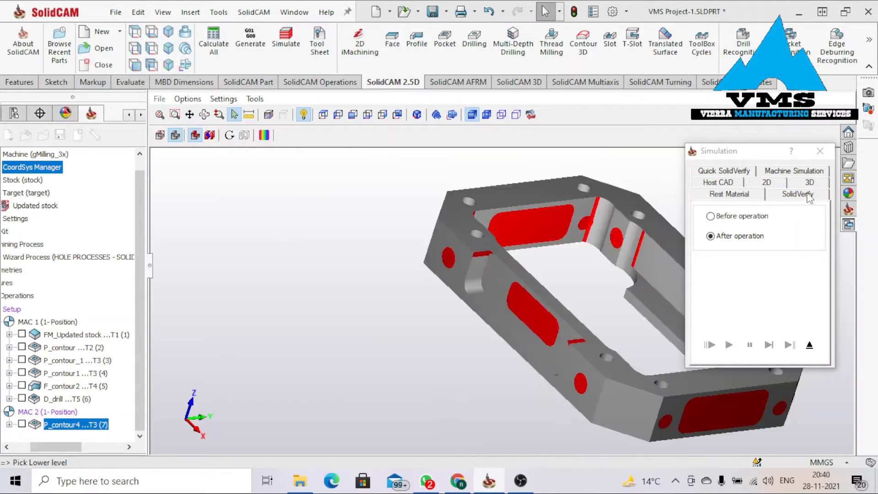
pyautogui.click(820, 151)
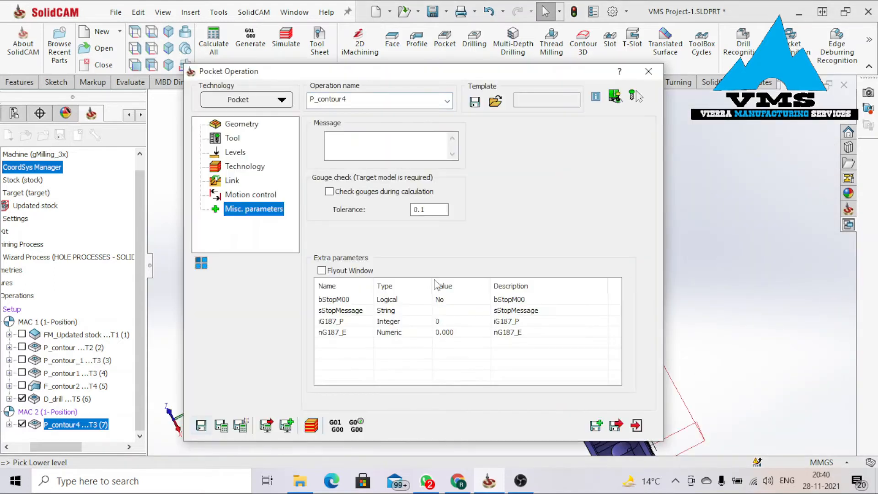
# Save and copy the side recess pocket operation, and define a new geometry chain for the copy around the slot in the recess floor.
pyautogui.click(596, 426)
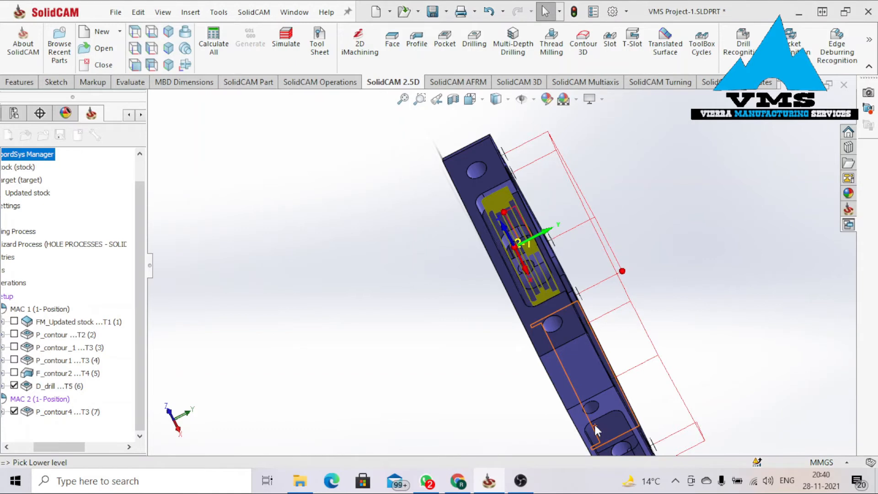
pyautogui.click(233, 124)
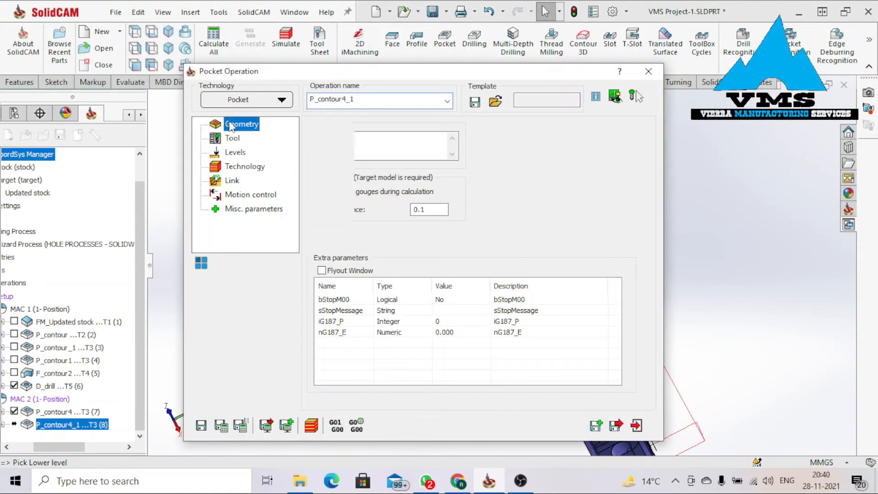
pyautogui.click(347, 157)
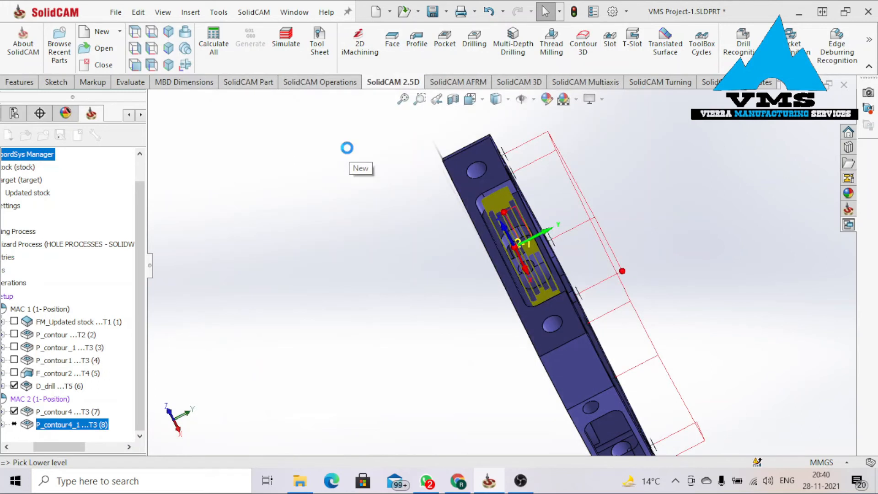
pyautogui.scroll(-5, 547, 259)
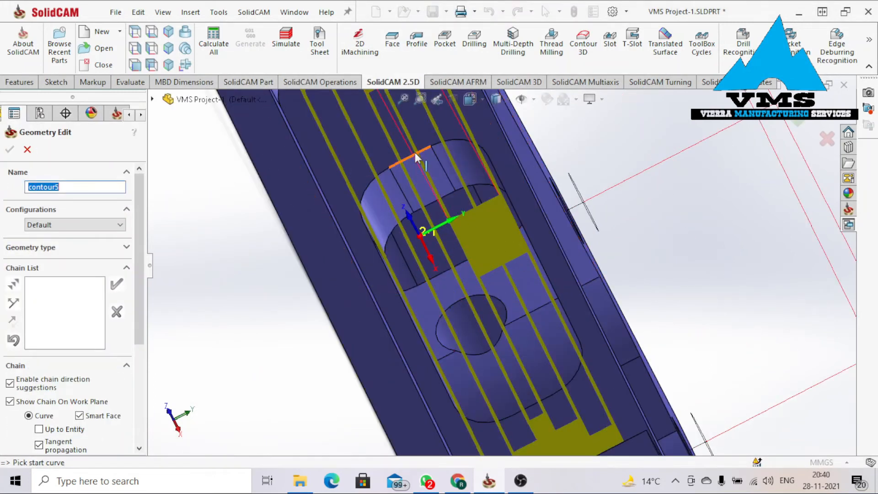
pyautogui.click(417, 158)
pyautogui.click(416, 157)
pyautogui.click(234, 257)
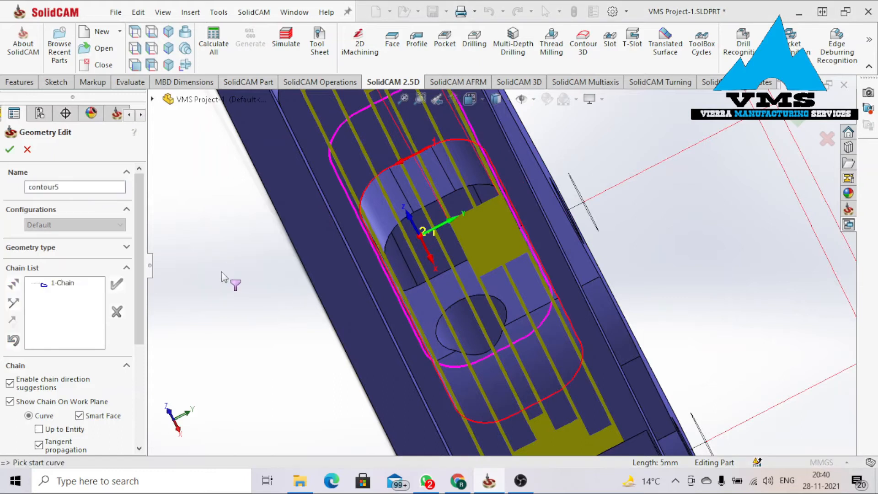
pyautogui.click(10, 149)
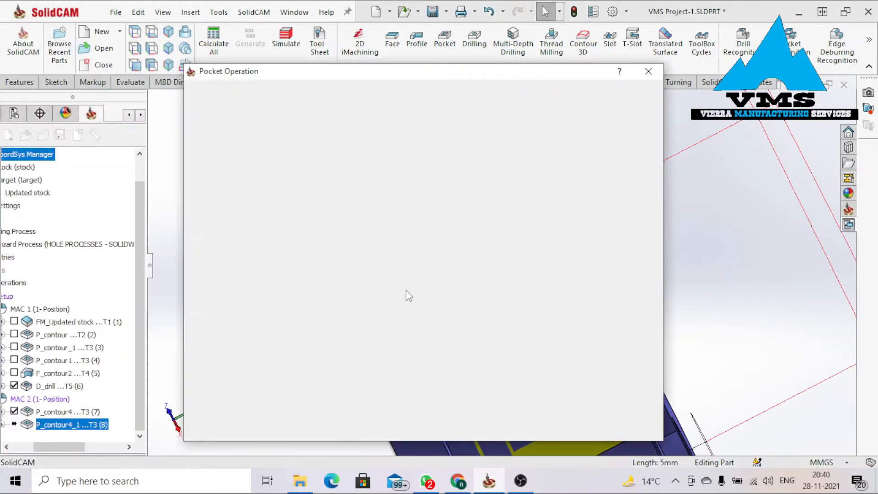
# Hide the first recess pocket's toolpath and check the copied operation's end mill and coolant settings.
pyautogui.click(16, 411)
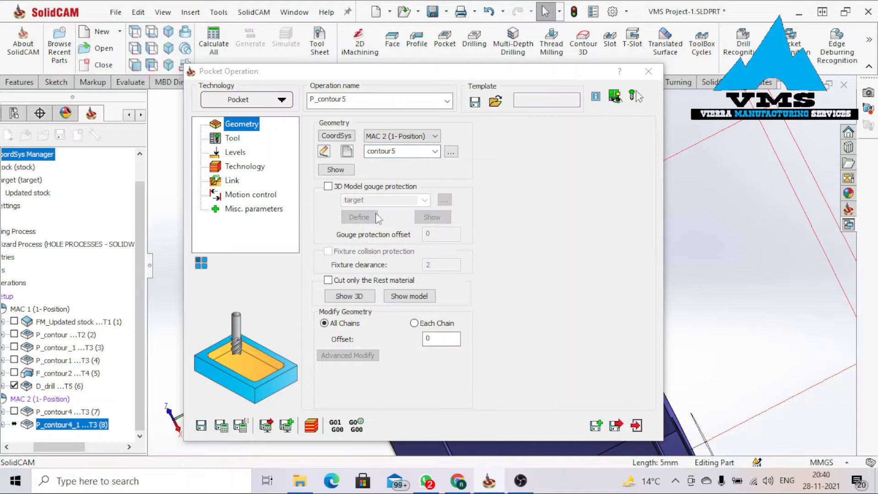
pyautogui.click(233, 138)
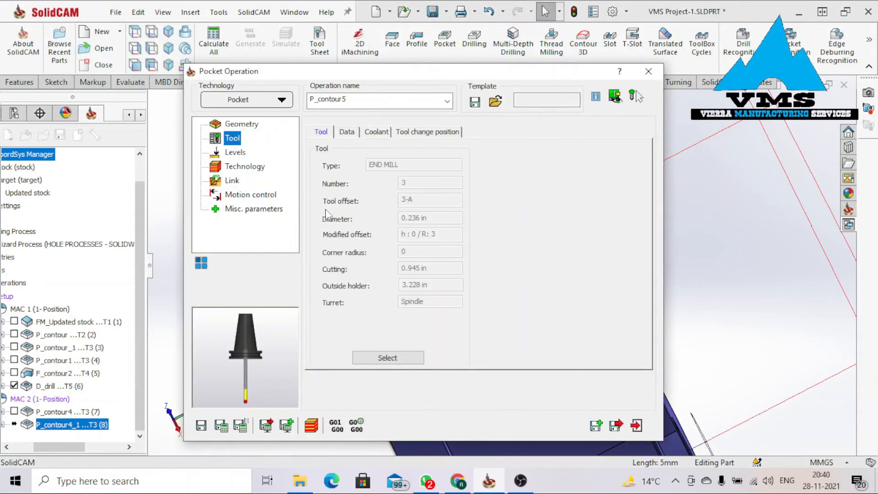
pyautogui.click(375, 132)
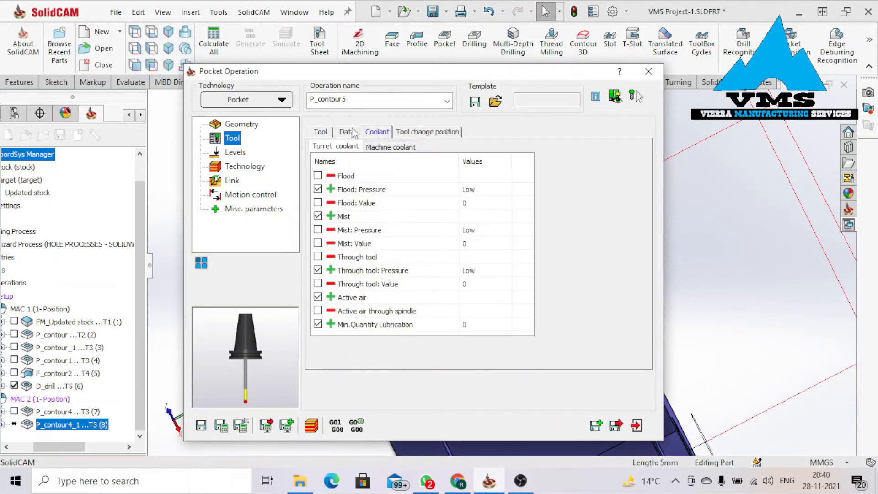
pyautogui.click(322, 133)
# Pick the recess floor face as the slot pocket's upper level and the wall's inner face as its lower level.
pyautogui.click(236, 154)
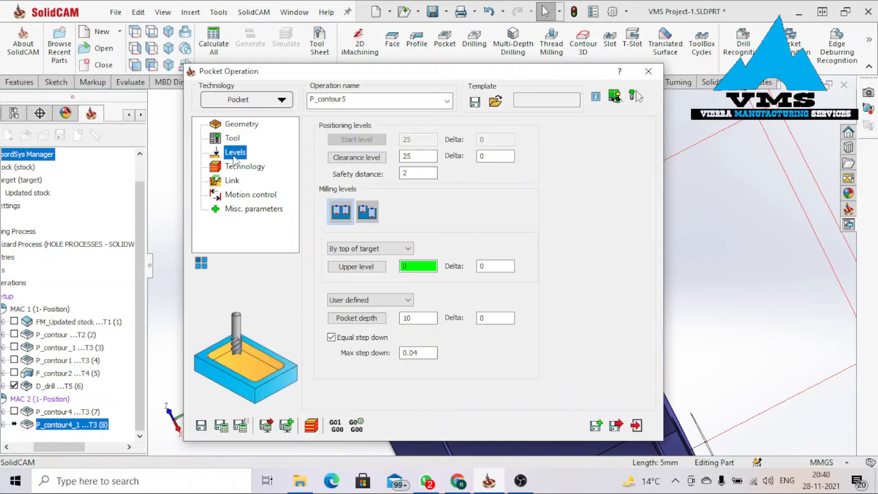
pyautogui.click(362, 270)
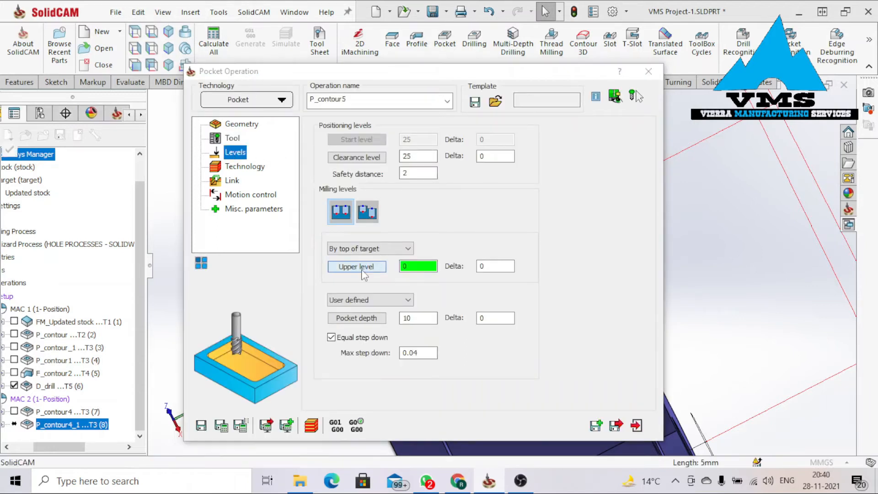
pyautogui.moveTo(472, 294); pyautogui.dragTo(443, 295, button='middle')
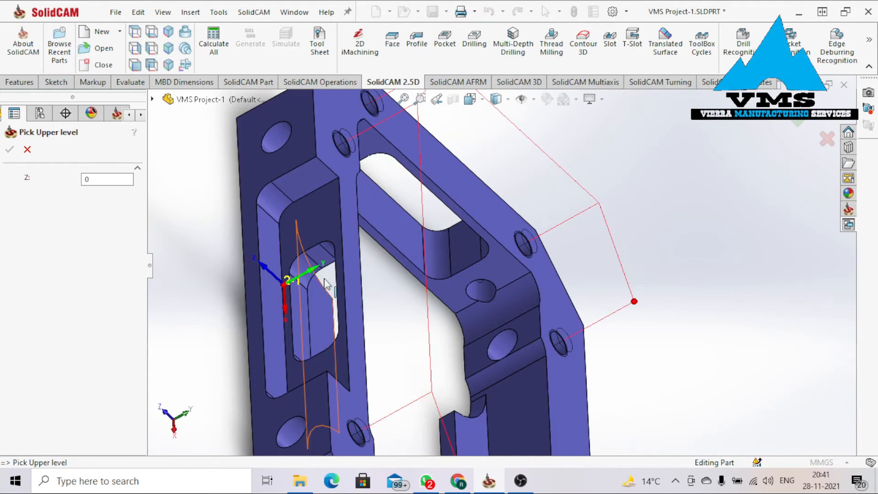
pyautogui.click(319, 221)
pyautogui.click(9, 149)
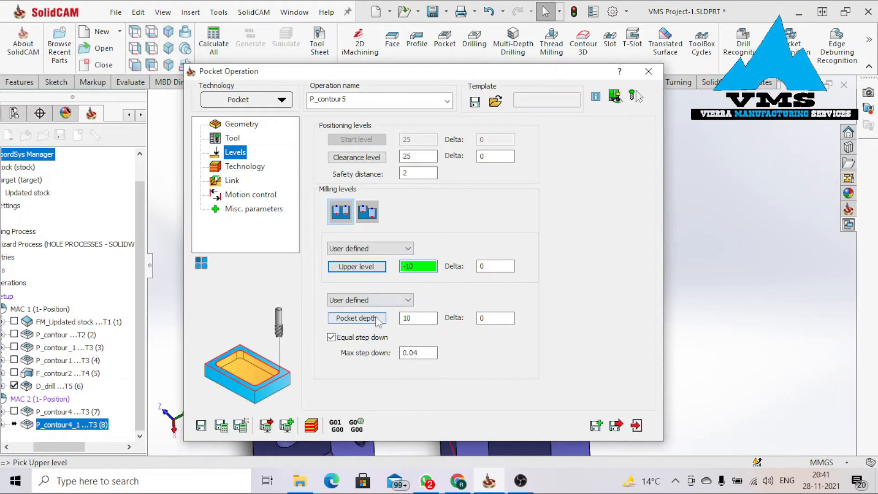
pyautogui.click(357, 318)
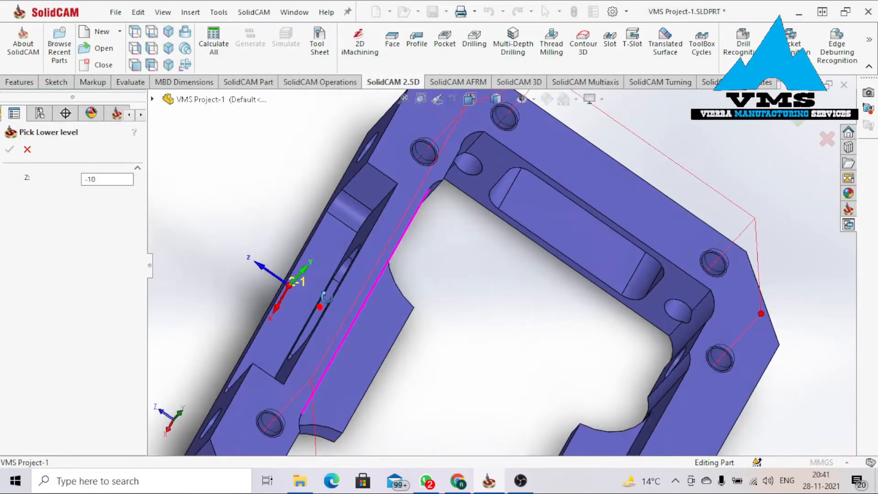
pyautogui.click(295, 389)
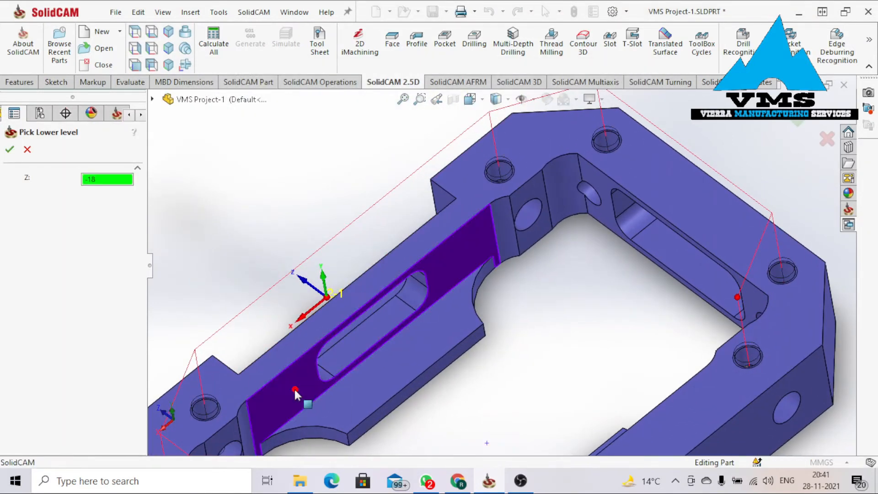
pyautogui.click(9, 149)
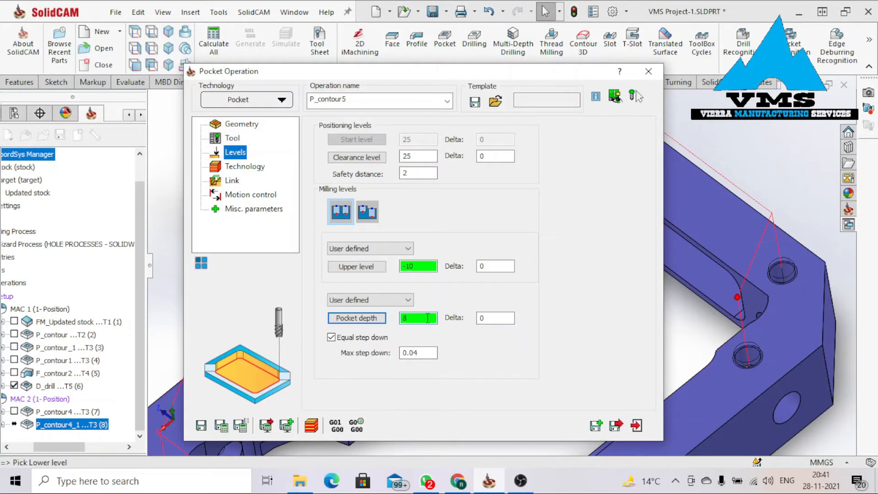
pyautogui.moveTo(567, 76); pyautogui.dragTo(566, 350)
pyautogui.scroll(2, 483, 267)
pyautogui.moveTo(460, 268); pyautogui.dragTo(374, 252, button='middle')
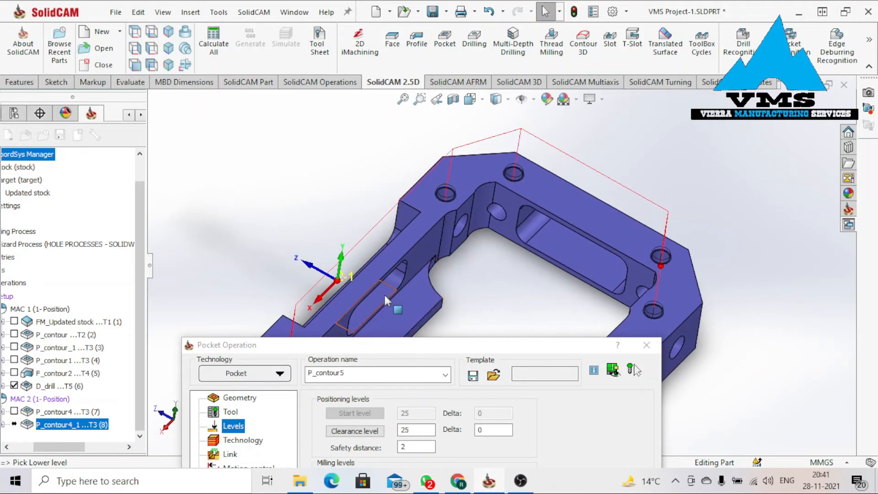
pyautogui.scroll(-1, 375, 291)
pyautogui.moveTo(389, 336); pyautogui.dragTo(403, 349)
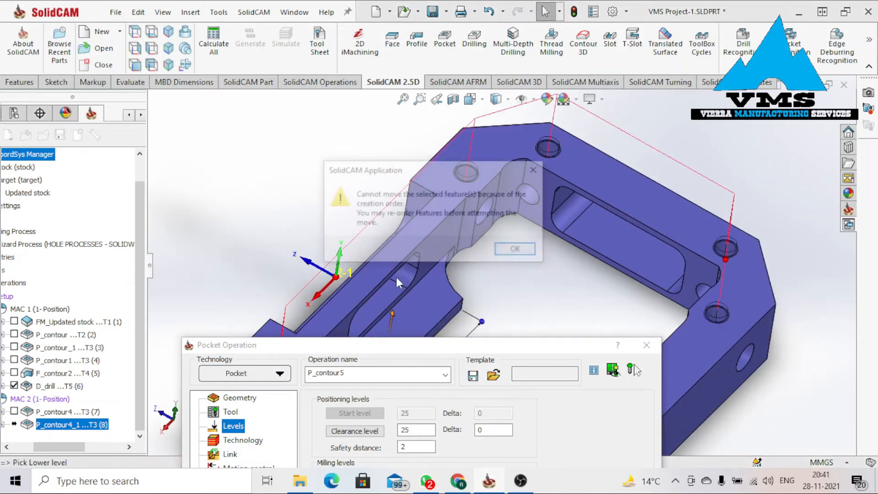
pyautogui.click(514, 248)
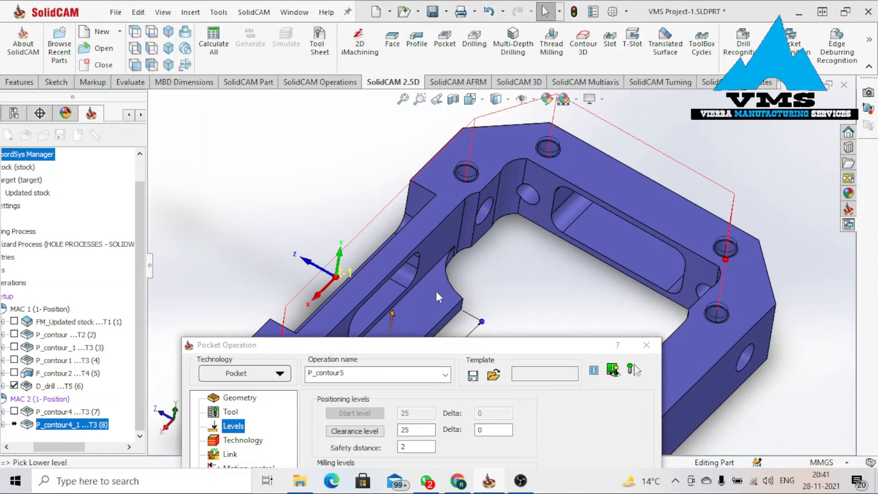
pyautogui.moveTo(438, 262); pyautogui.dragTo(428, 164)
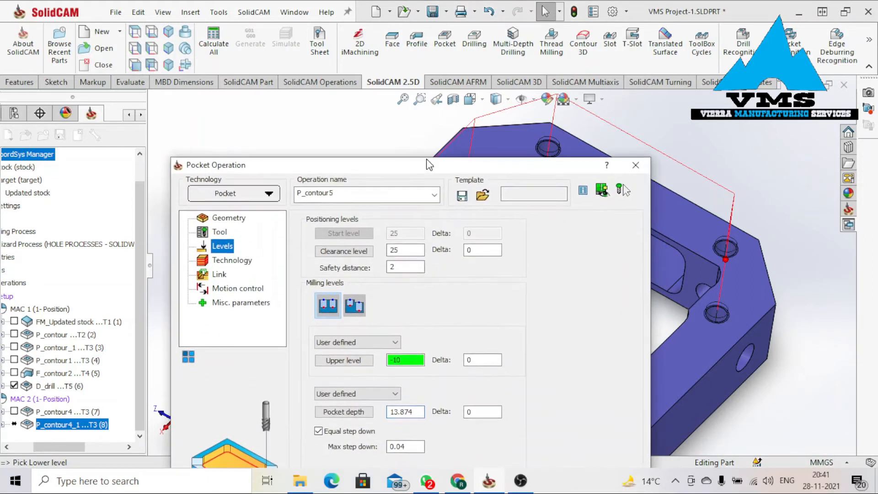
# Pick the wall's inner face again as the slot pocket's lower level and set the depth delta to -1.
pyautogui.click(343, 410)
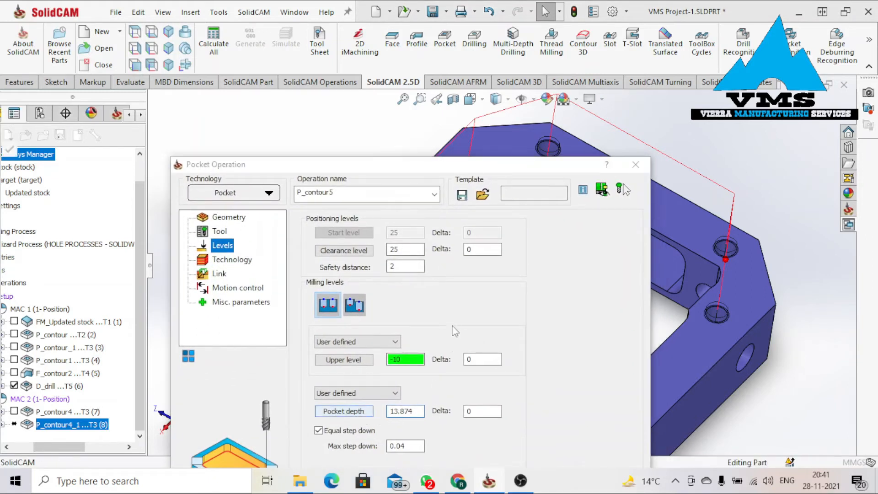
pyautogui.click(433, 250)
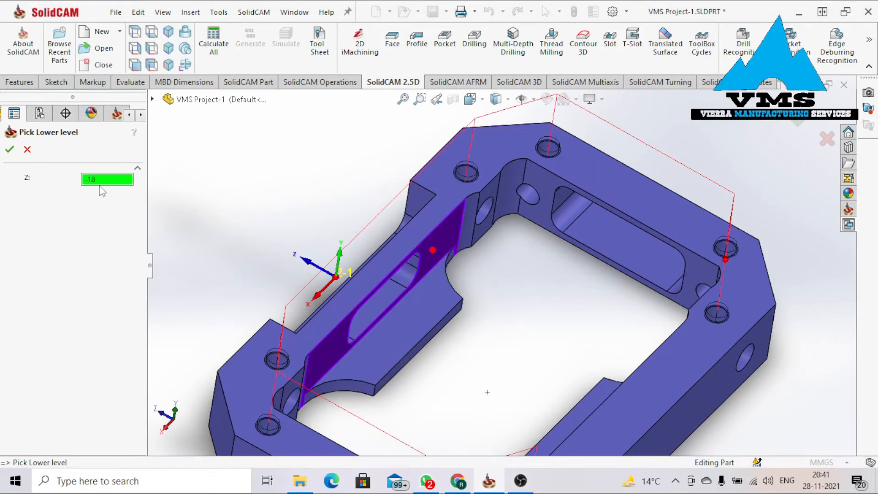
pyautogui.click(9, 149)
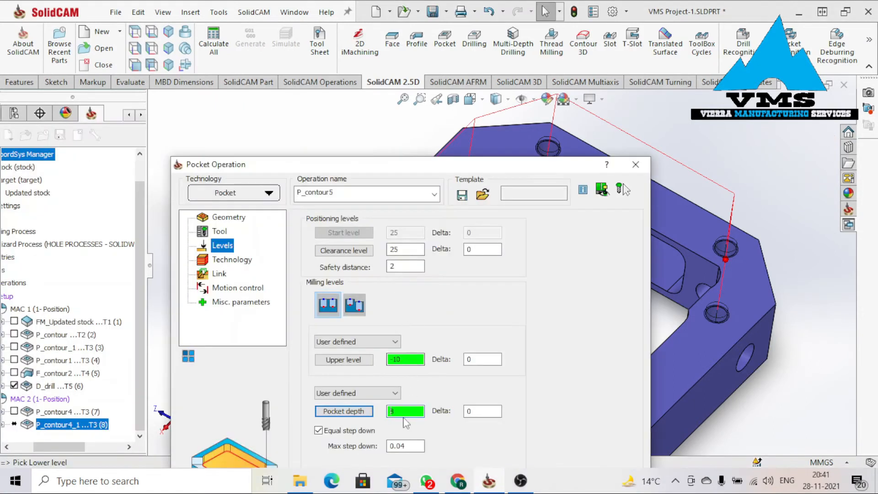
pyautogui.doubleClick(467, 410)
pyautogui.write('-1')
pyautogui.moveTo(519, 169); pyautogui.dragTo(538, 72)
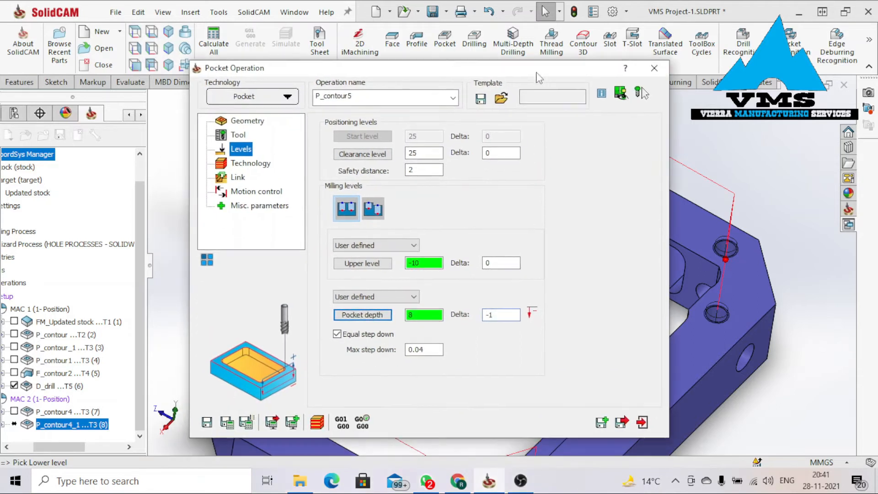
# Review the slot pocket's technology, link, motion control and miscellaneous parameters.
pyautogui.click(251, 163)
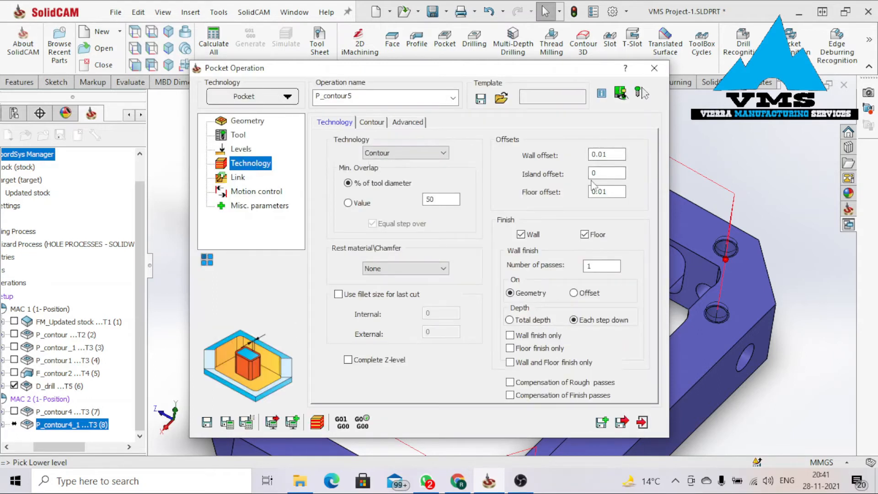
pyautogui.click(237, 178)
pyautogui.click(246, 191)
pyautogui.click(256, 205)
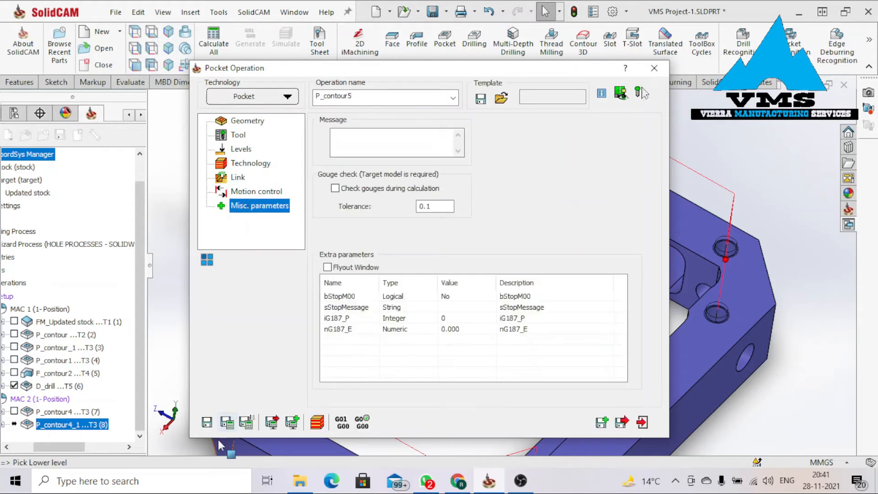
# Save and calculate the slot pocket operation and play its SolidVerify simulation, watching the tool cut through the recess floor.
pyautogui.click(228, 420)
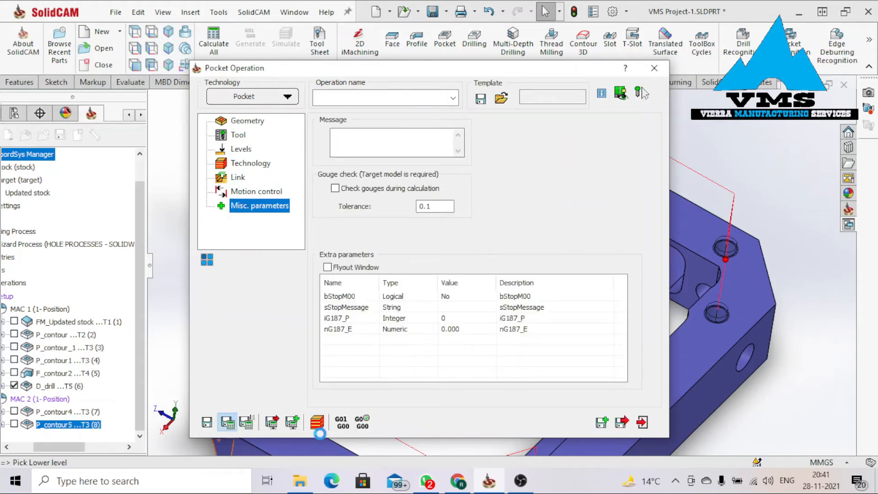
pyautogui.click(638, 93)
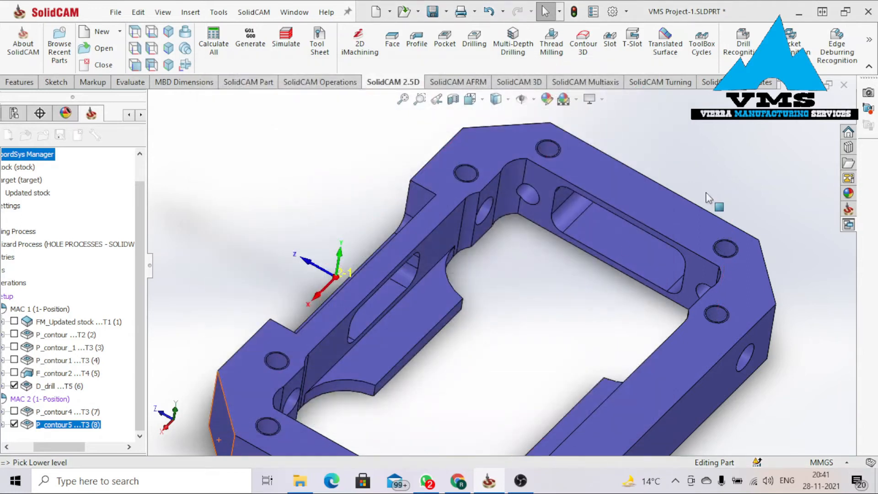
pyautogui.click(772, 175)
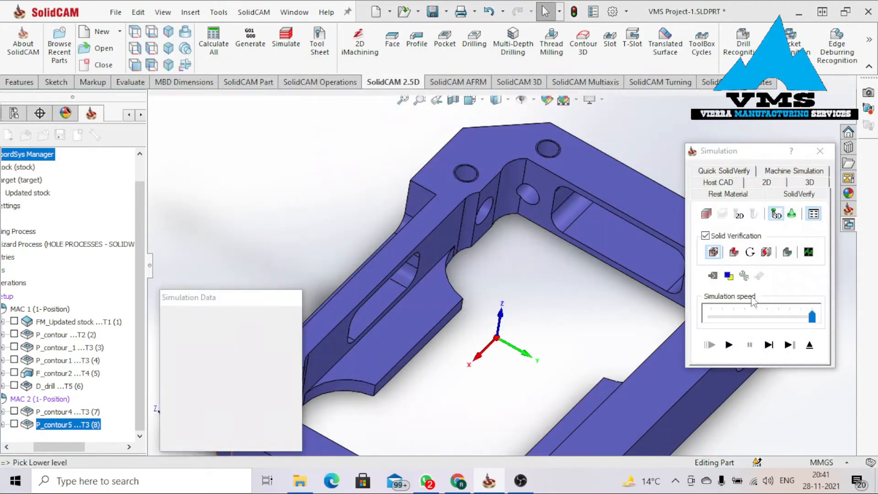
pyautogui.click(728, 345)
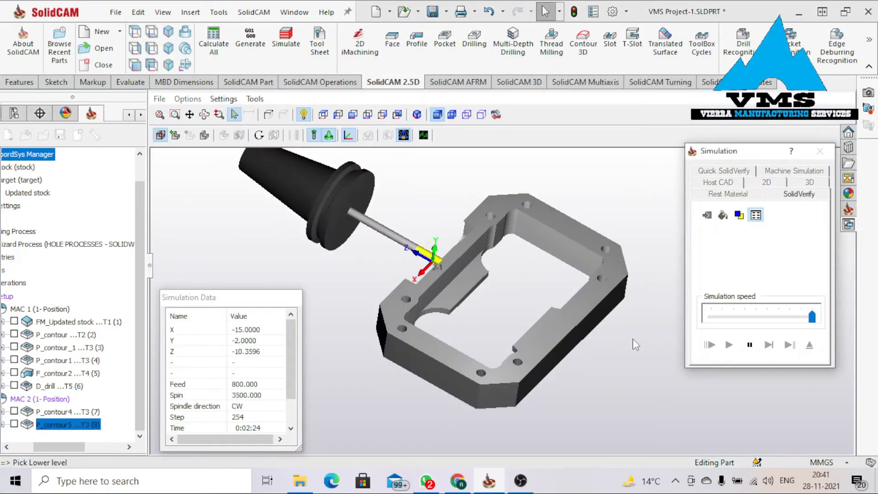
pyautogui.scroll(3, 478, 304)
pyautogui.moveTo(478, 306); pyautogui.dragTo(440, 182)
pyautogui.scroll(5, 465, 235)
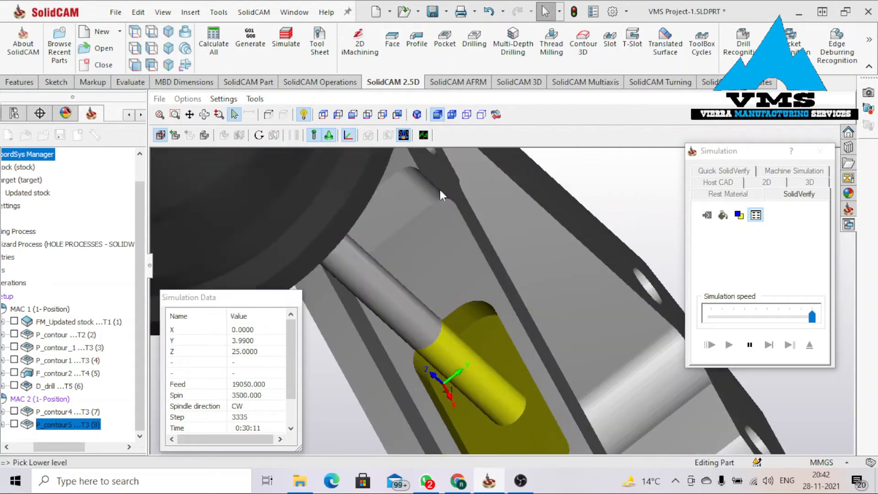
pyautogui.moveTo(451, 221); pyautogui.dragTo(500, 276)
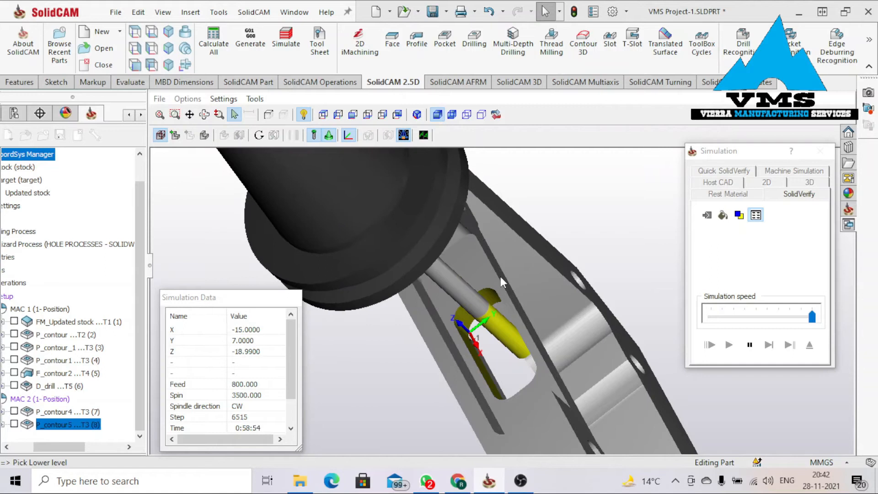
pyautogui.moveTo(500, 276); pyautogui.dragTo(513, 315)
pyautogui.scroll(2, 515, 328)
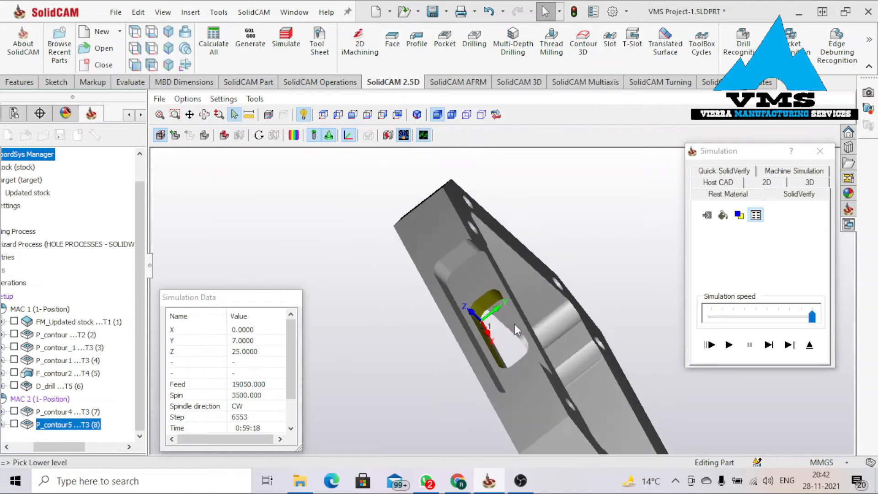
# Inspect the rest material after the slot pocket operation around the side recess and through slot.
pyautogui.click(724, 197)
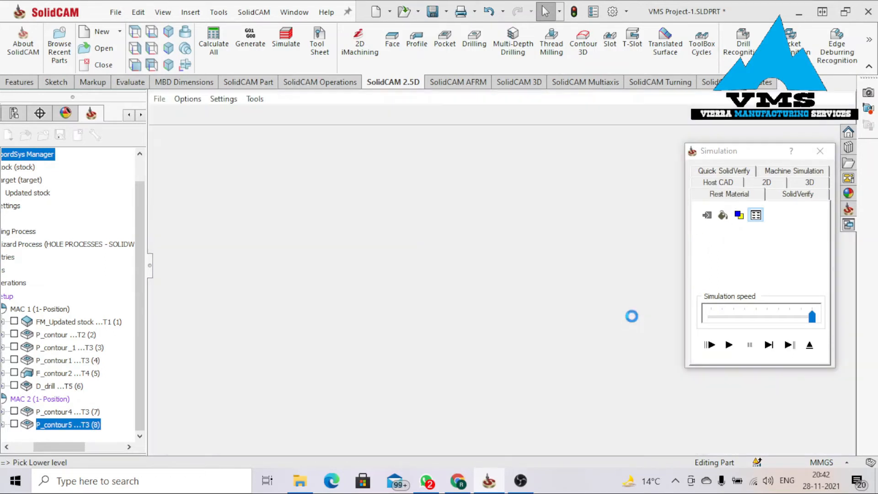
pyautogui.moveTo(453, 281); pyautogui.dragTo(520, 288)
pyautogui.scroll(3, 457, 311)
pyautogui.scroll(-3, 457, 311)
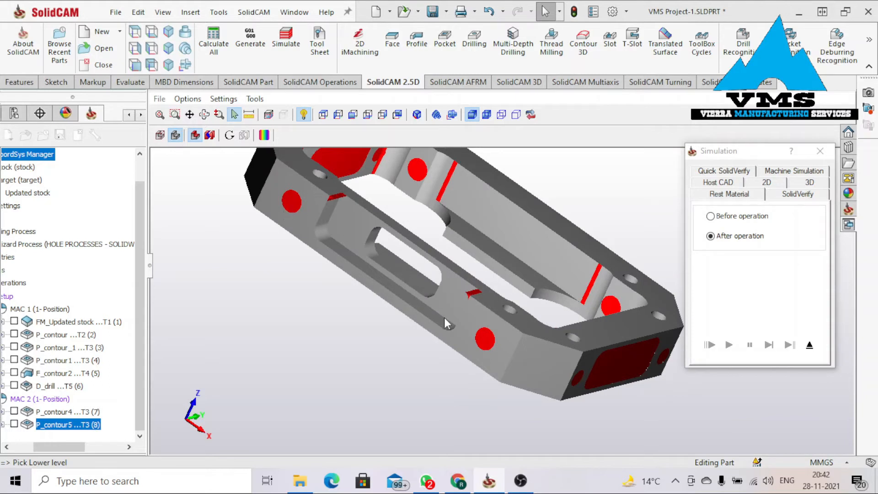
pyautogui.moveTo(515, 336); pyautogui.dragTo(392, 243, button='middle')
pyautogui.scroll(5, 375, 210)
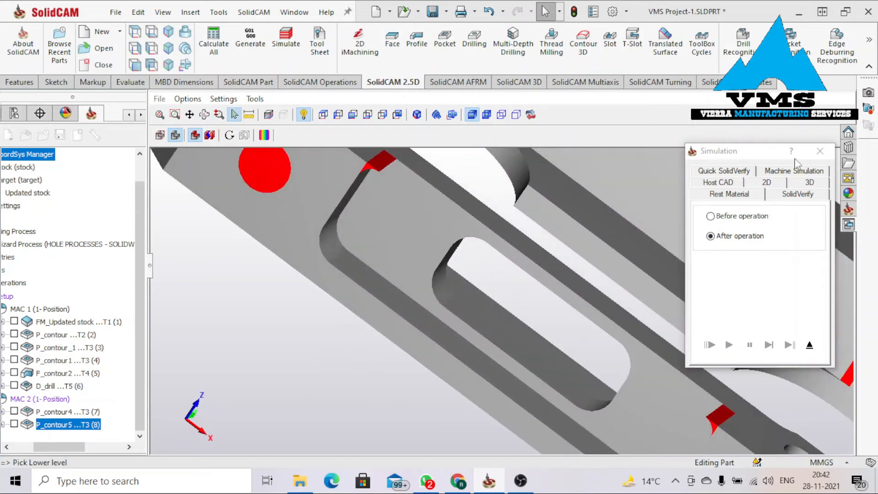
# Close the simulation and the slot pocket operation, and hide the slot pocket's toolpath.
pyautogui.click(820, 151)
pyautogui.click(640, 94)
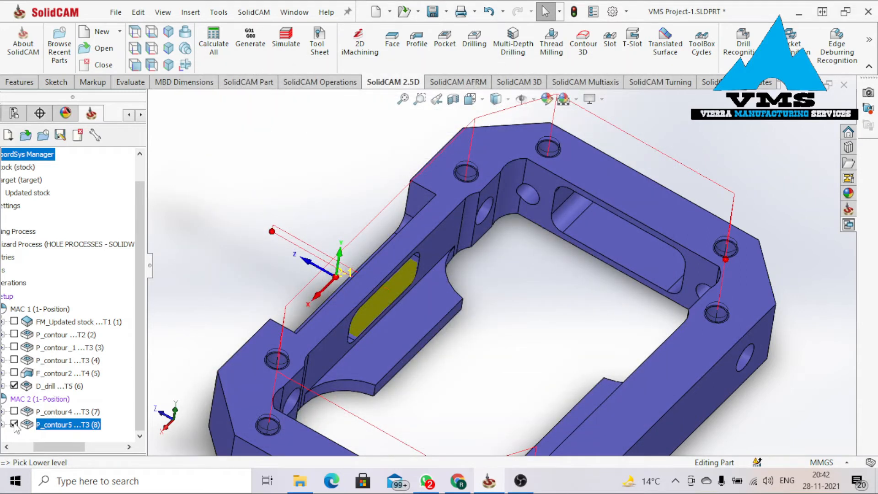
pyautogui.click(14, 425)
# Start a profile operation on MAC 2 and open a new geometry definition for it.
pyautogui.moveTo(327, 326); pyautogui.dragTo(399, 242, button='middle')
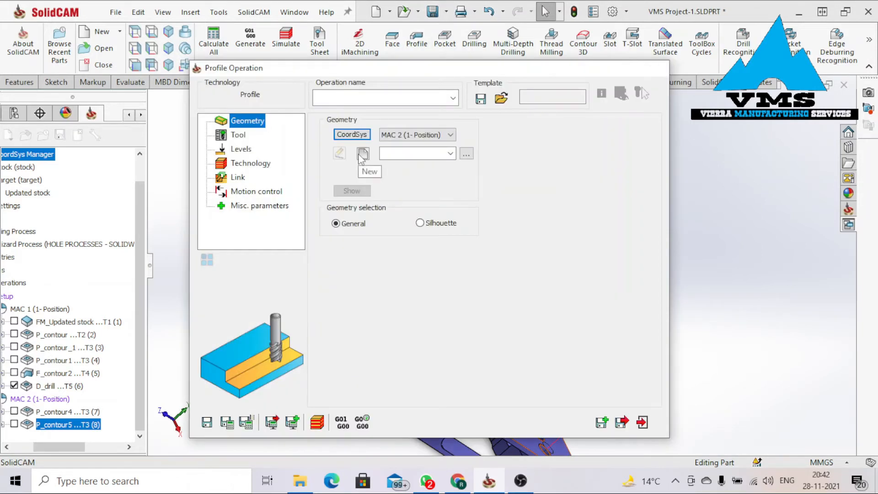
pyautogui.click(363, 155)
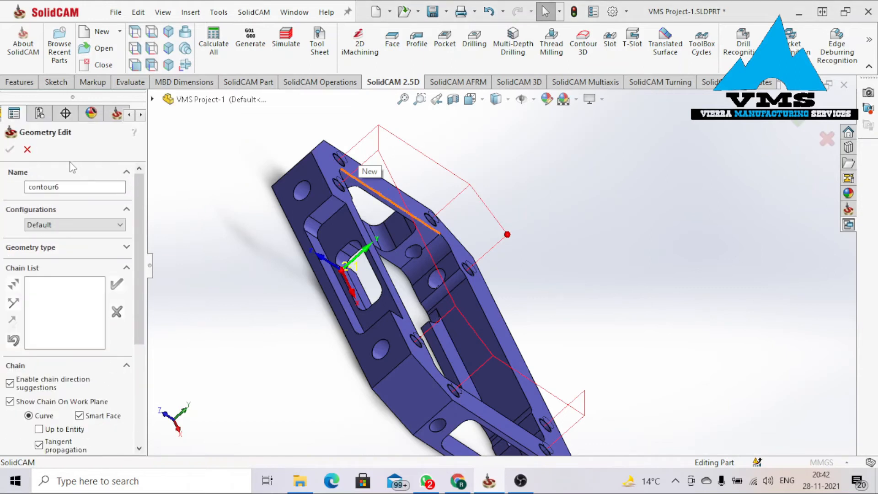
pyautogui.click(28, 150)
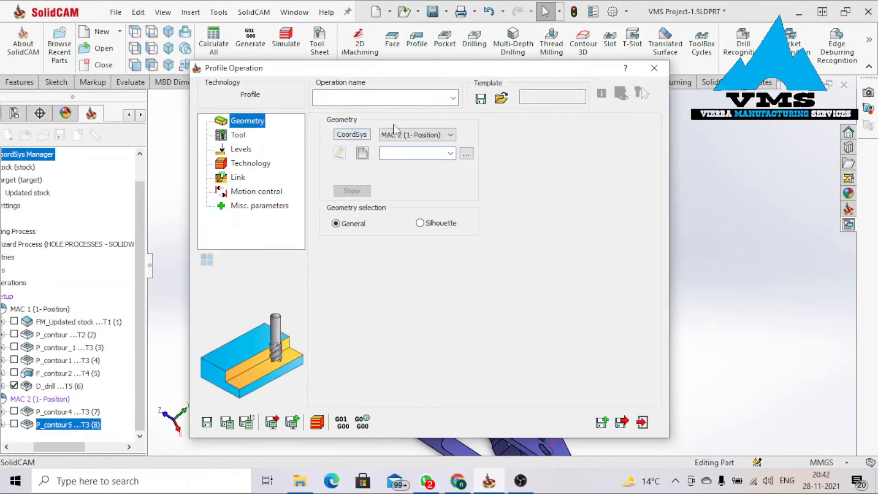
pyautogui.click(362, 154)
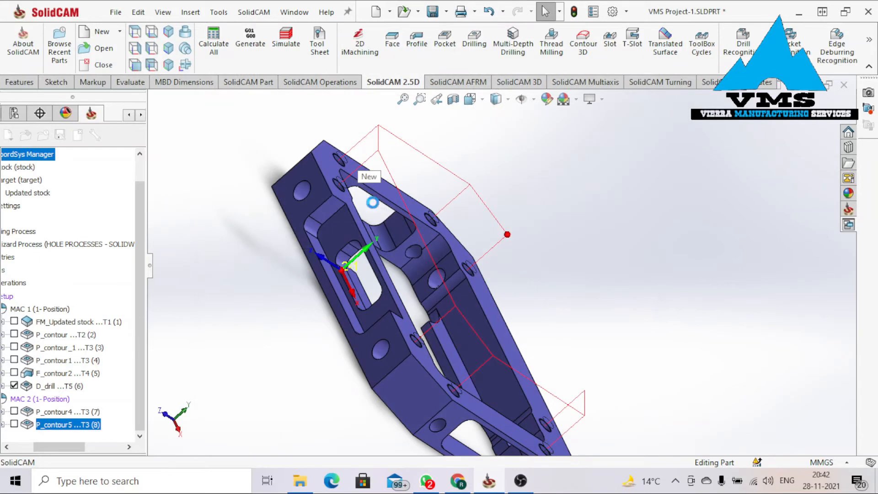
pyautogui.scroll(-5, 306, 196)
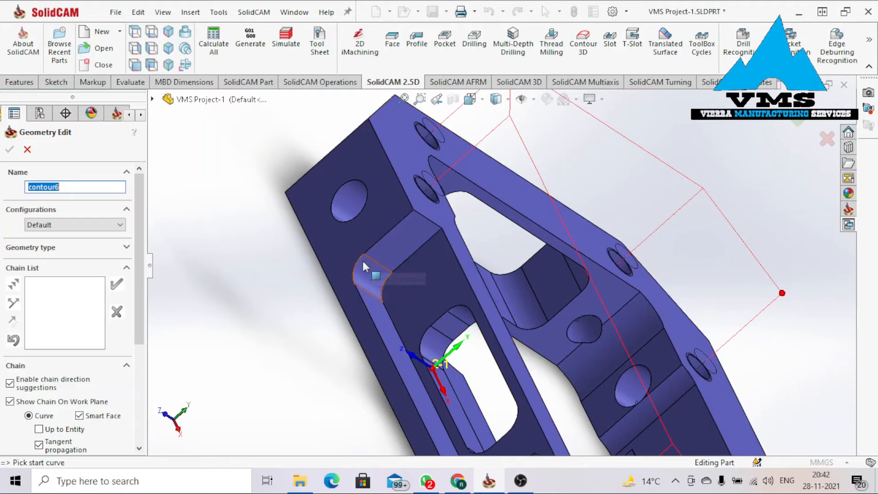
pyautogui.scroll(3, 466, 332)
pyautogui.scroll(-3, 510, 387)
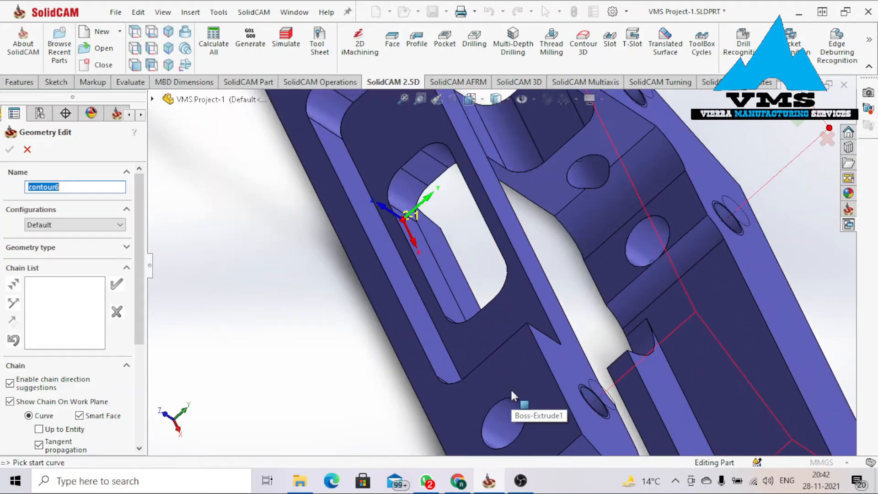
pyautogui.click(514, 334)
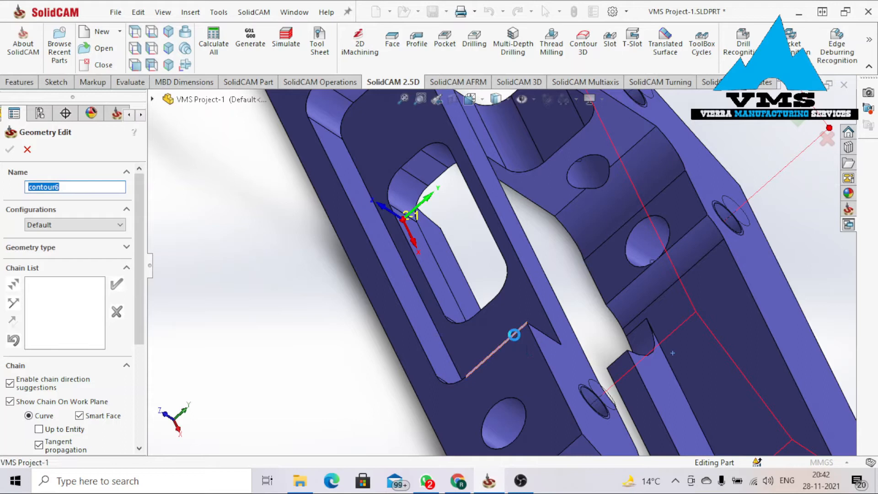
pyautogui.press('Return')
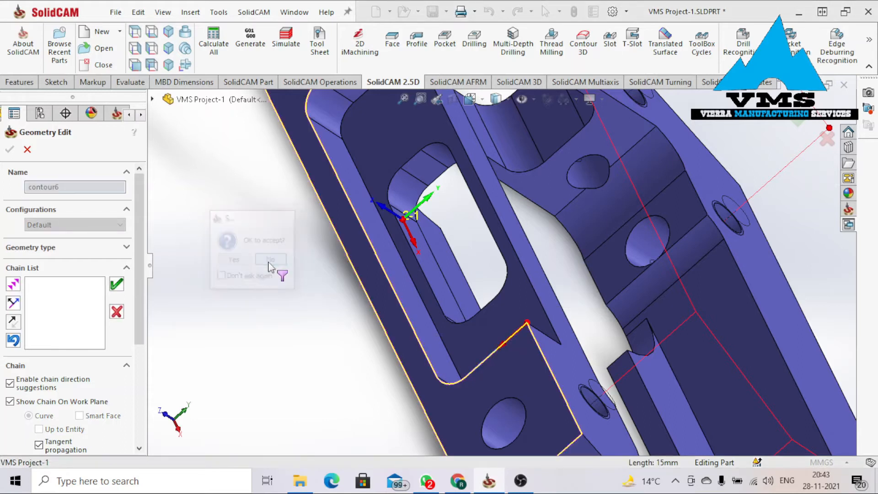
pyautogui.click(120, 315)
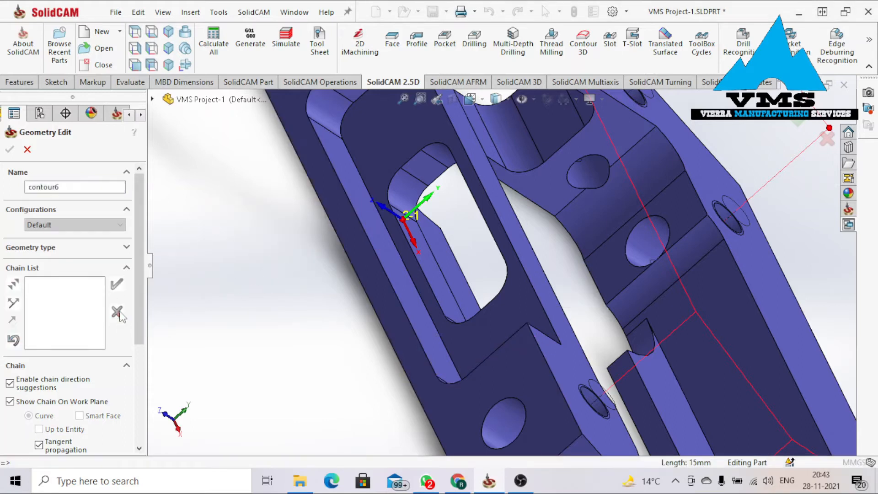
# Set curve chaining to Up to Entity with tangent propagation and constant Z off, and pick the recess's short end edge as start curve.
pyautogui.scroll(-3, 146, 341)
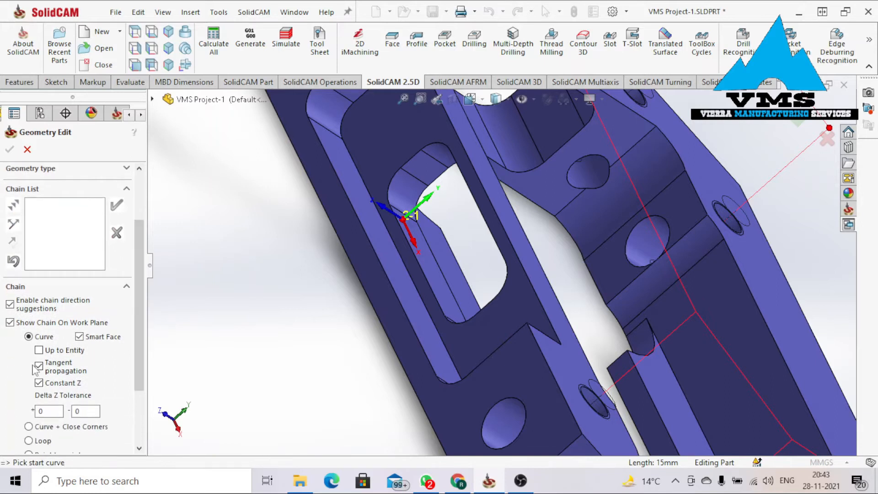
pyautogui.click(40, 366)
pyautogui.click(40, 384)
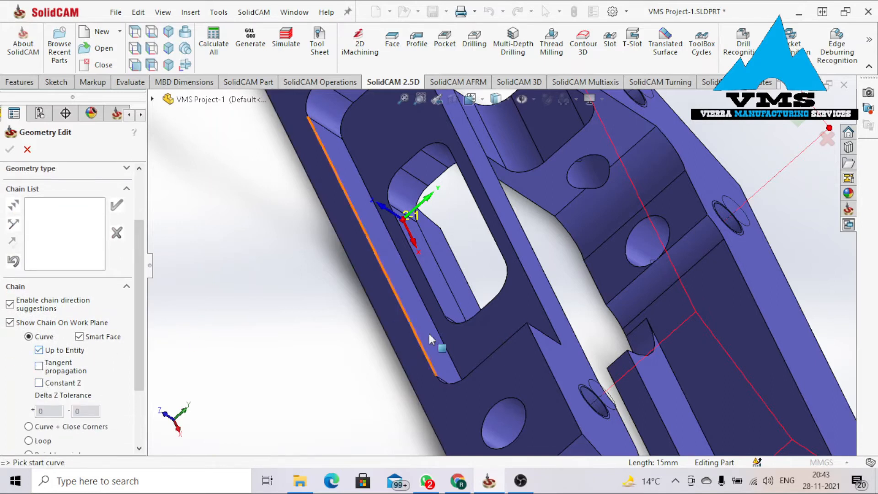
pyautogui.click(510, 341)
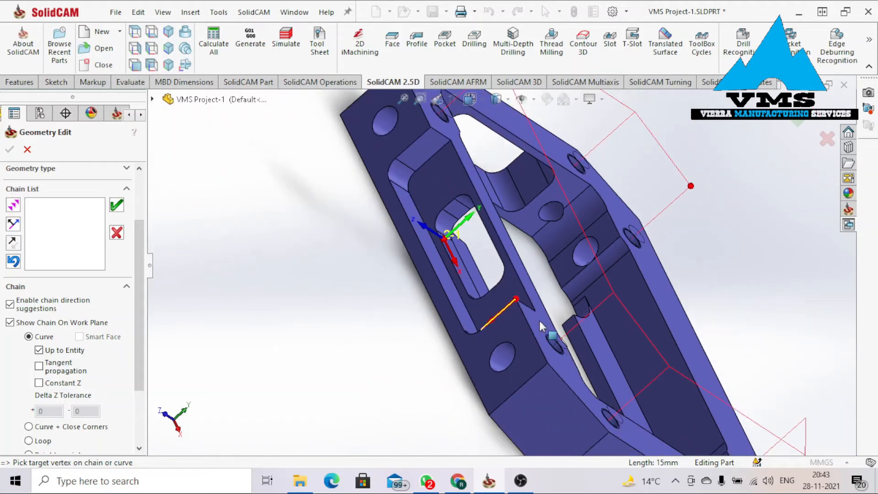
# Extend the chain around the recess outline to its opposite short end, leaving the open side unchained, and accept the geometry.
pyautogui.scroll(-4, 501, 315)
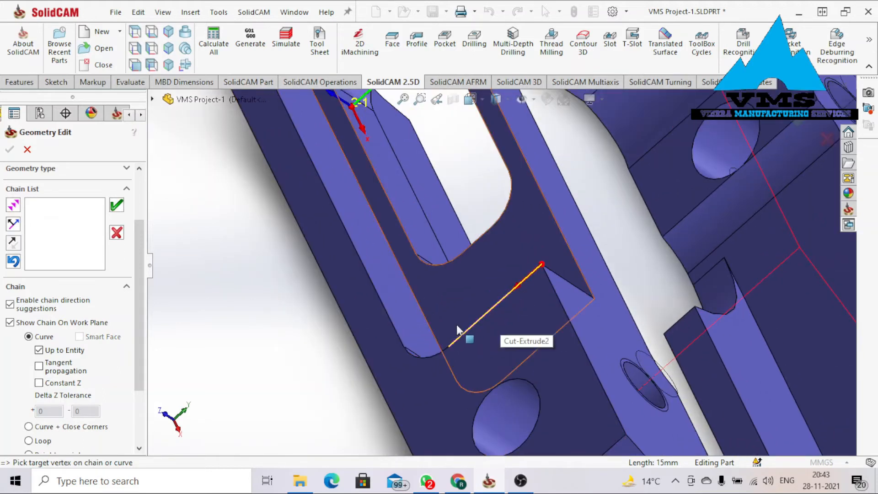
pyautogui.scroll(3, 501, 266)
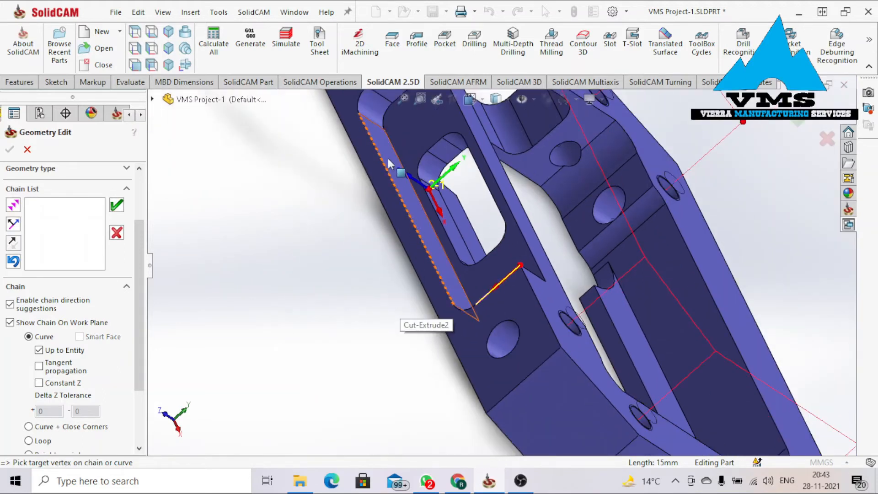
pyautogui.scroll(3, 387, 158)
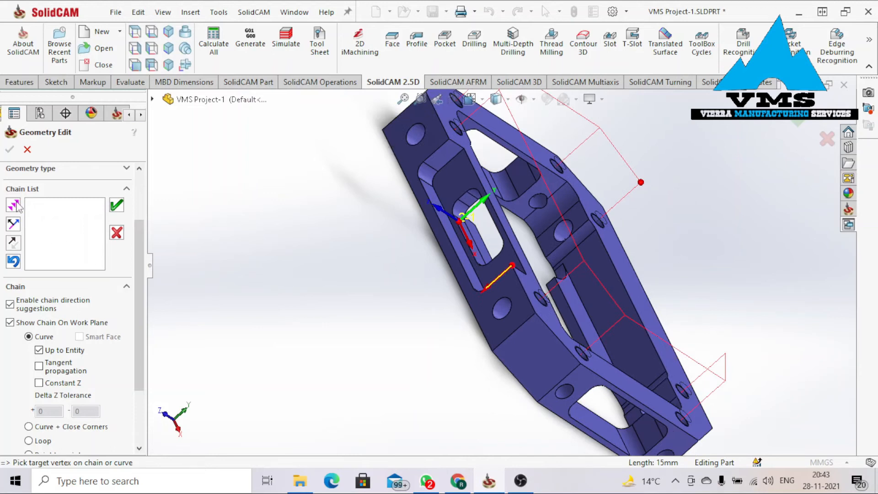
pyautogui.scroll(-2, 532, 263)
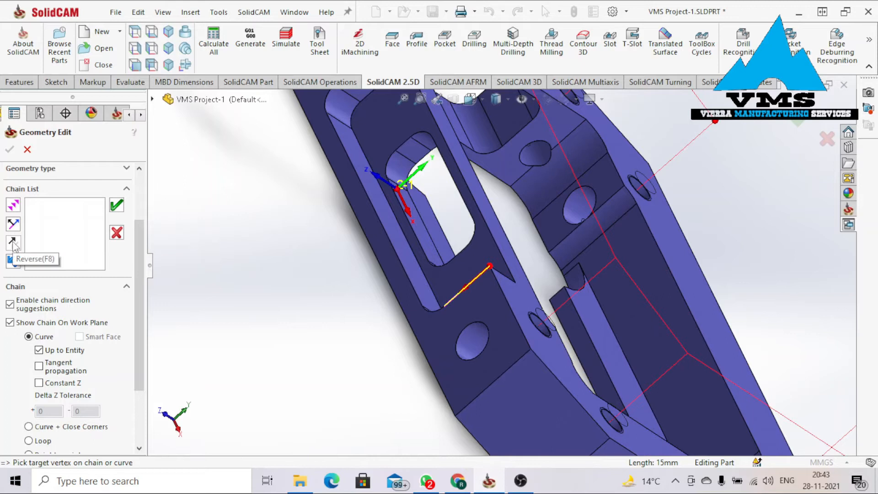
pyautogui.click(14, 244)
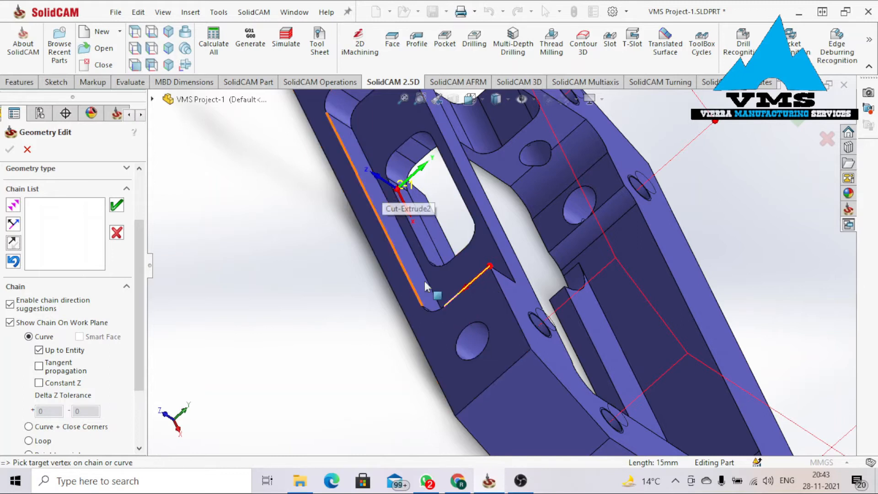
pyautogui.click(13, 205)
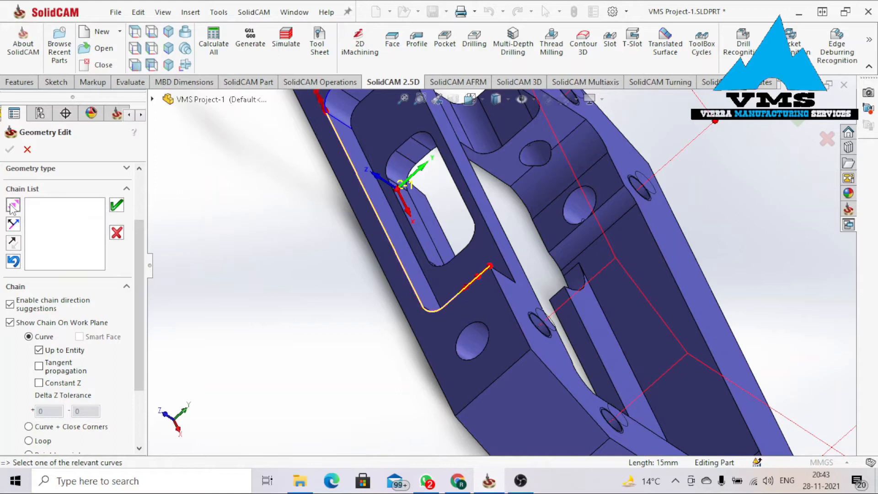
pyautogui.scroll(5, 428, 140)
pyautogui.scroll(-3, 482, 157)
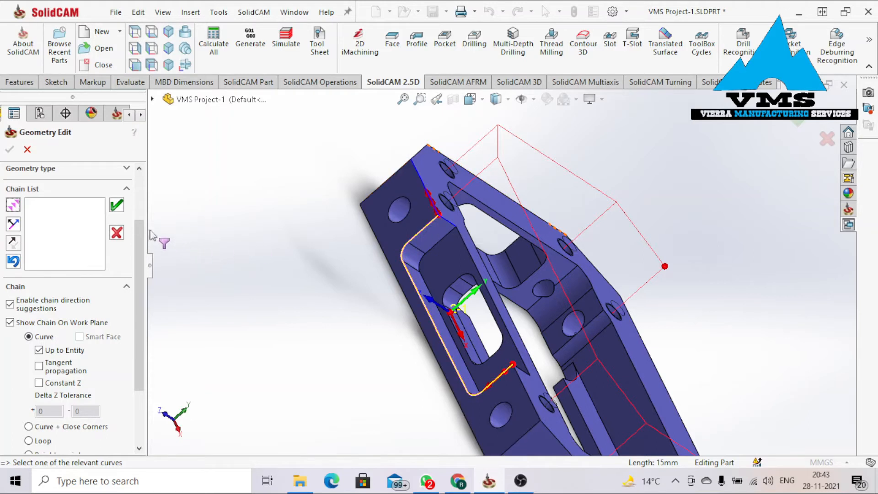
pyautogui.click(117, 205)
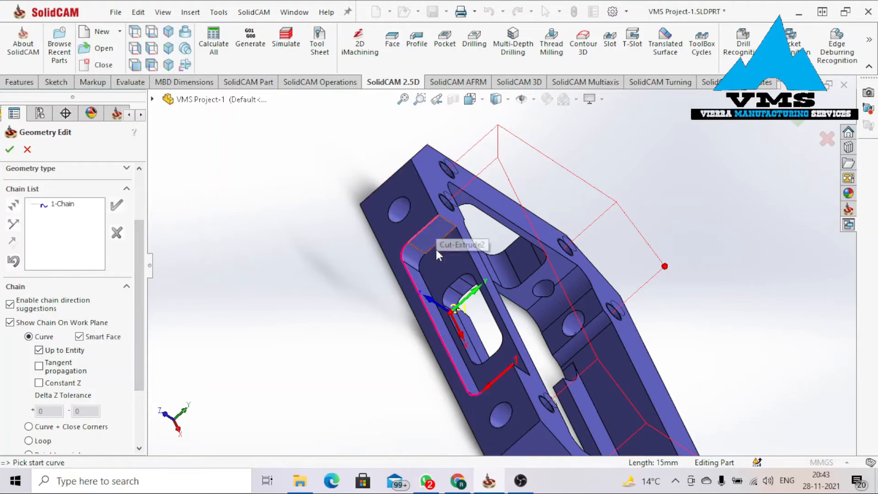
pyautogui.scroll(-2, 421, 246)
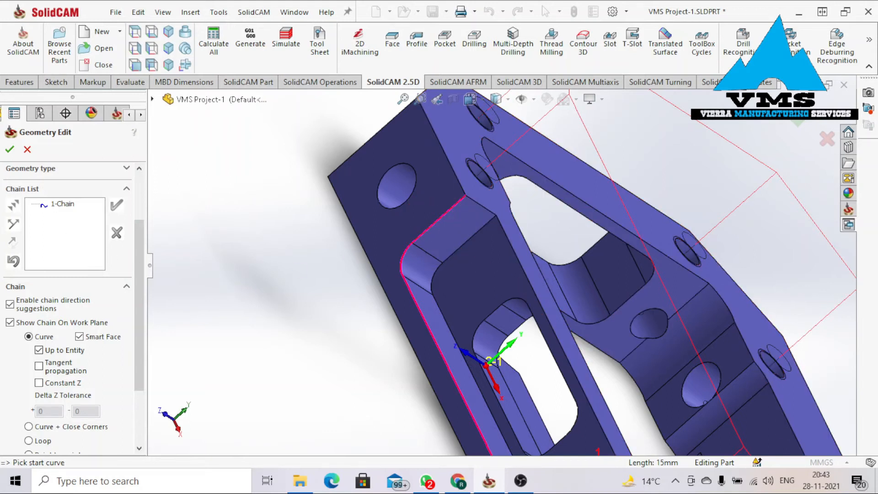
pyautogui.click(10, 149)
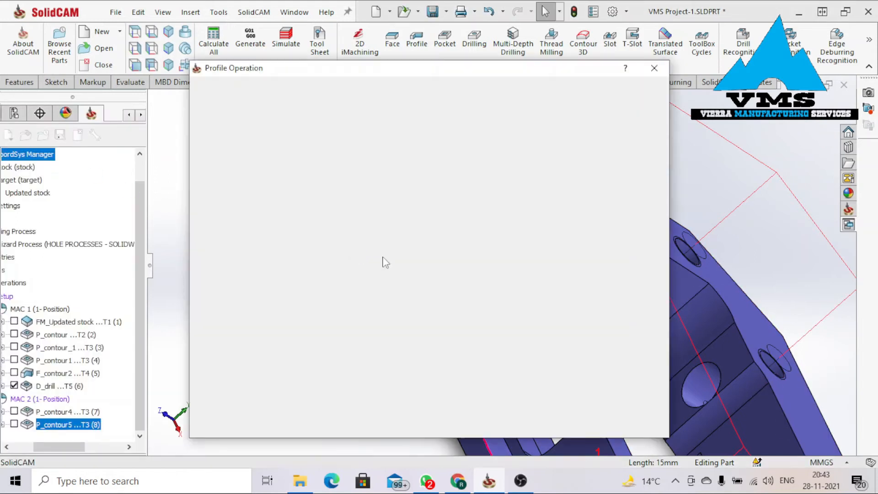
# Assign the existing tool 3, the 6 mm end mill, to the profile operation.
pyautogui.click(238, 135)
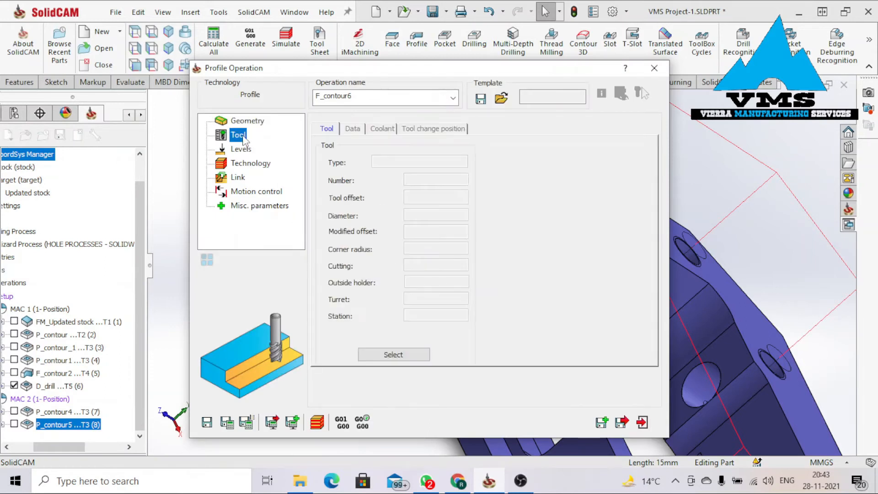
pyautogui.click(392, 356)
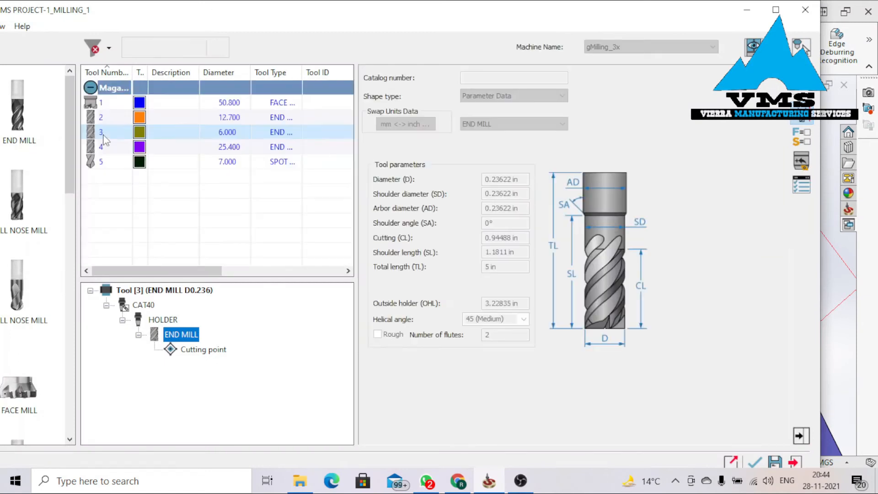
pyautogui.click(757, 462)
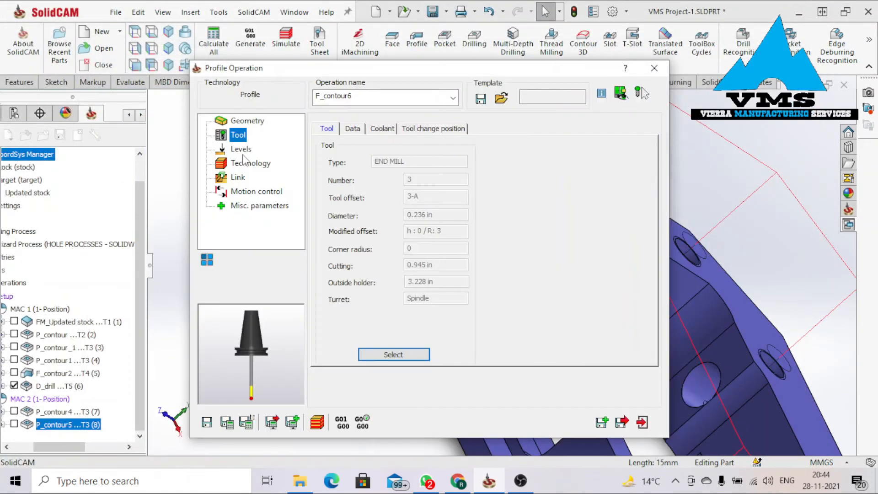
# Define the upper level from the frame's outer side face and the profile depth from the recess floor.
pyautogui.click(241, 149)
pyautogui.click(365, 265)
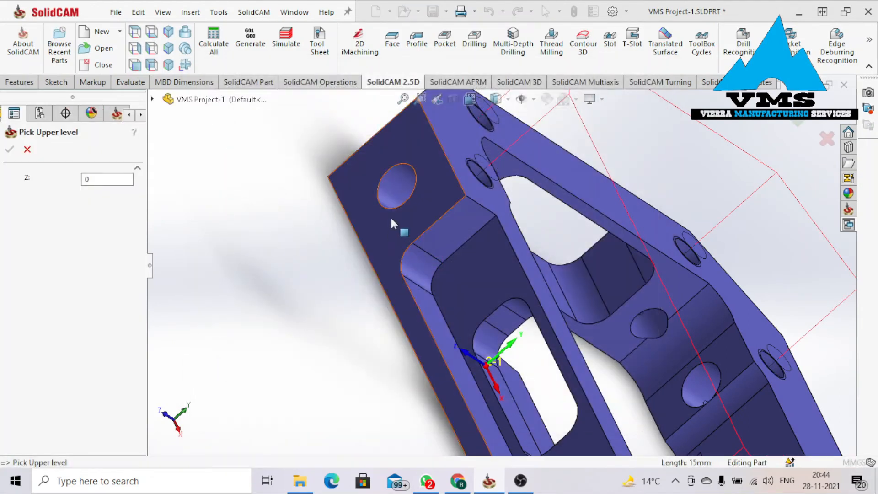
pyautogui.click(391, 220)
pyautogui.click(10, 150)
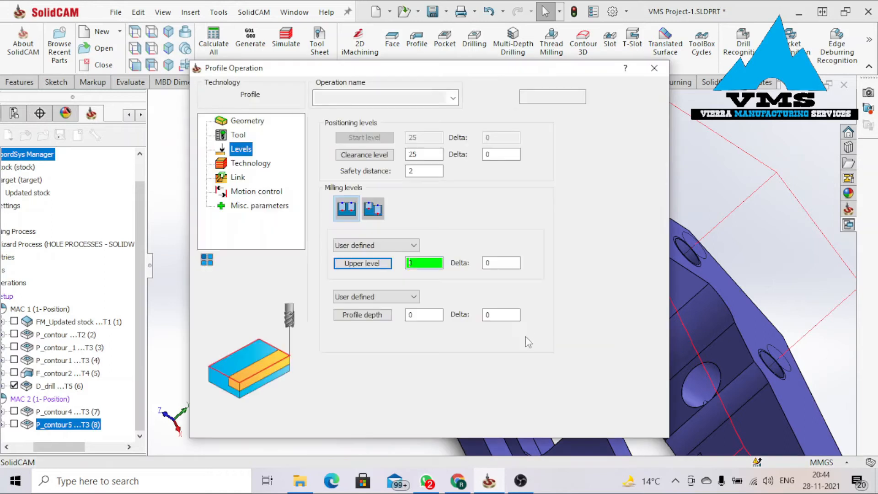
pyautogui.click(362, 315)
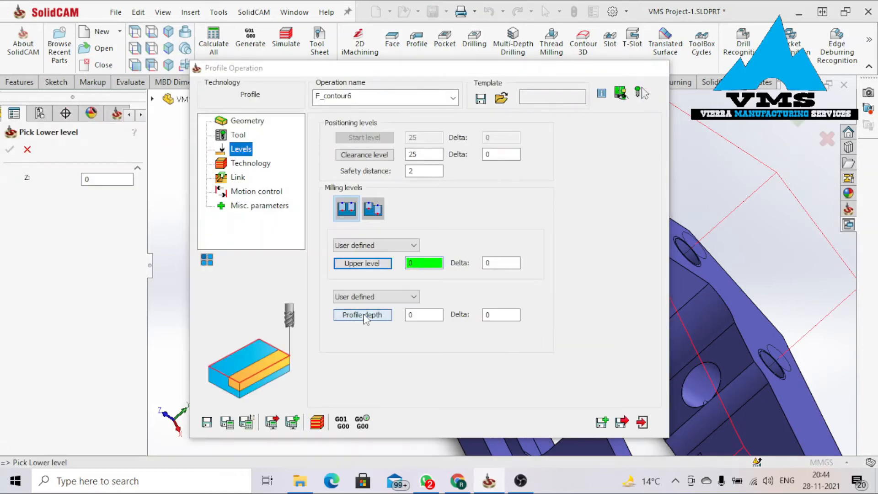
pyautogui.click(479, 265)
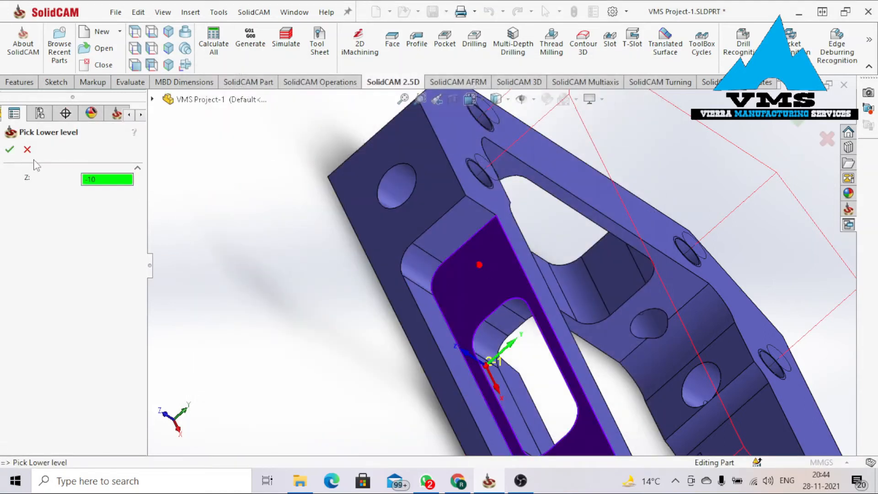
pyautogui.click(10, 149)
pyautogui.press('Tab')
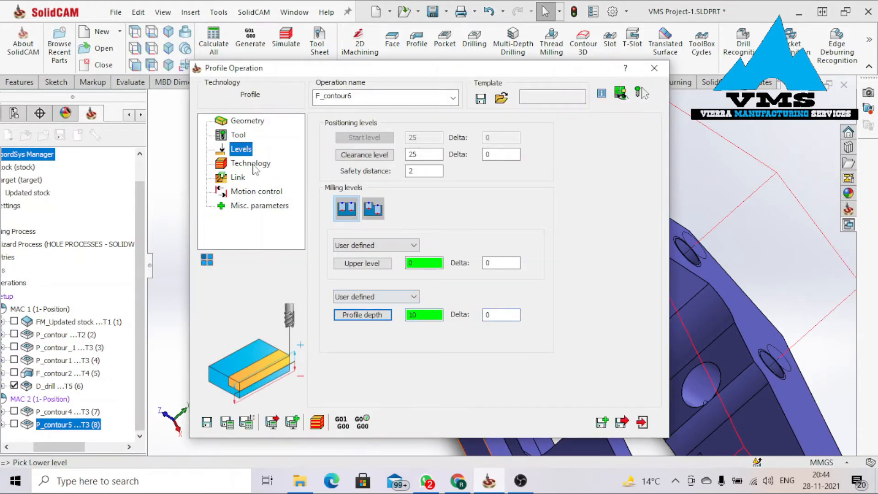
# Open the profile's geometry modification and set the tool side to Right so the tool runs inside the recess.
pyautogui.click(250, 164)
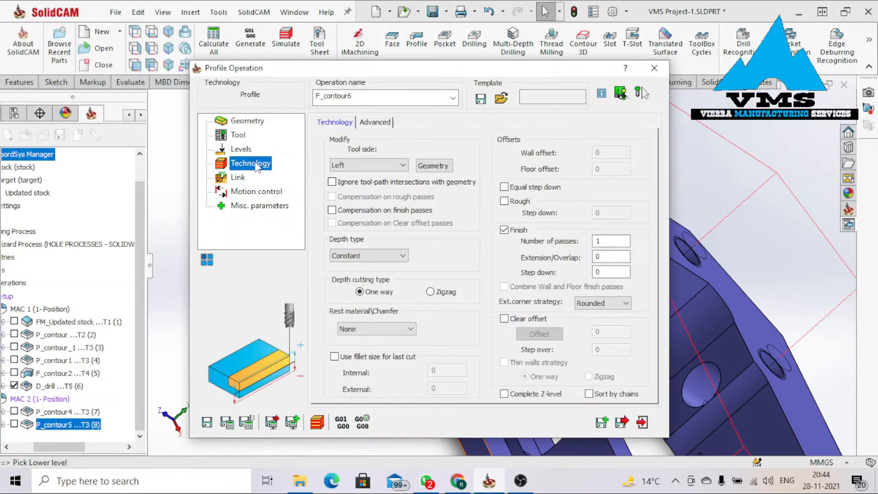
pyautogui.click(432, 166)
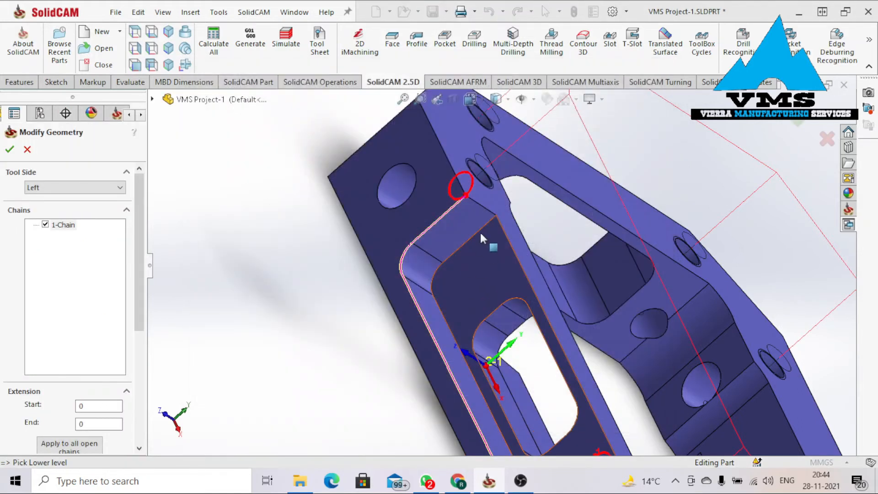
pyautogui.click(54, 186)
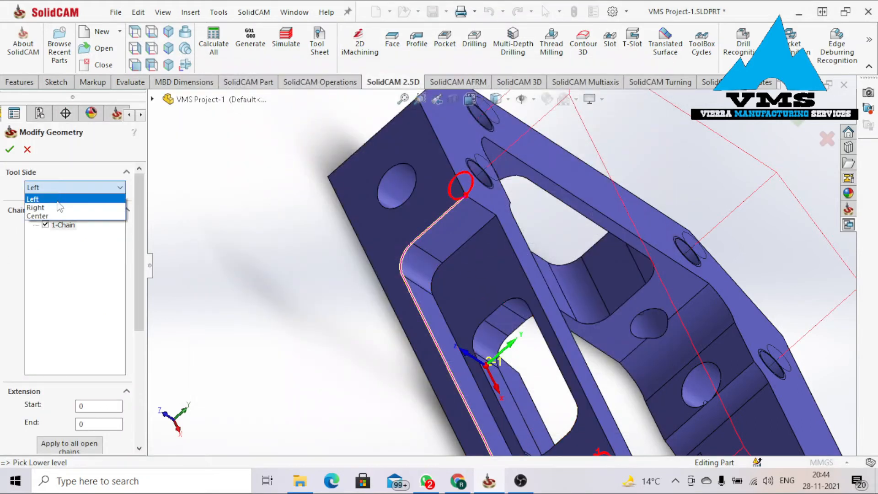
pyautogui.click(58, 203)
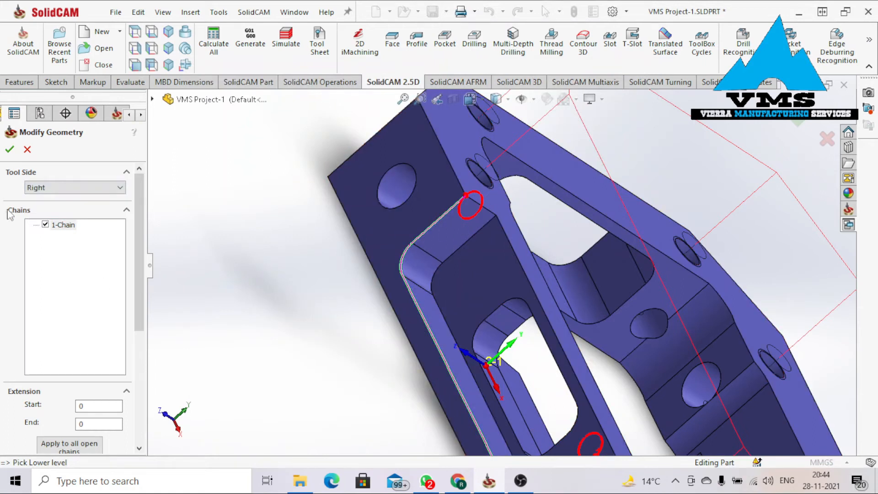
# Extend the open recess chain by 5 at both its start and its end, and accept the modified geometry.
pyautogui.scroll(-3, 143, 244)
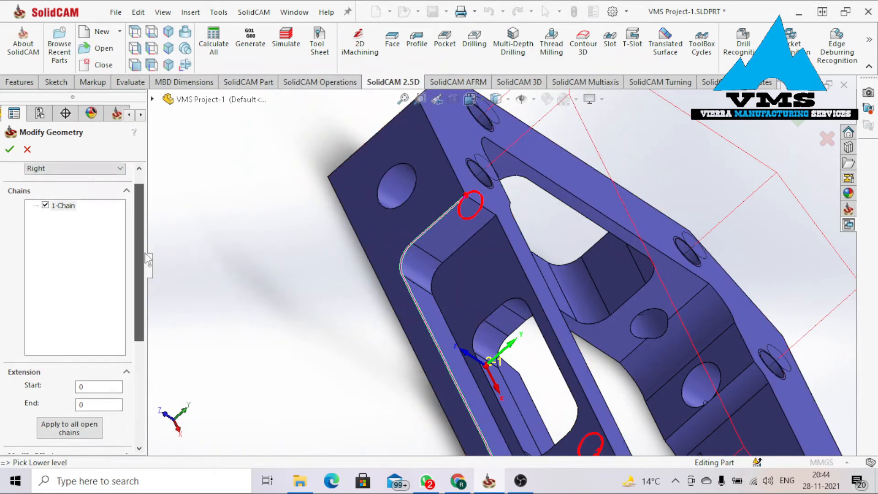
pyautogui.scroll(-5, 456, 210)
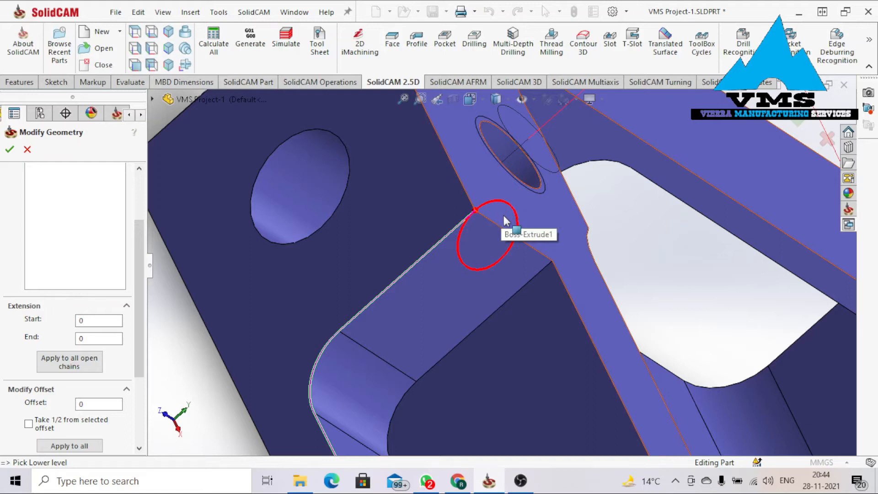
pyautogui.scroll(10, 505, 221)
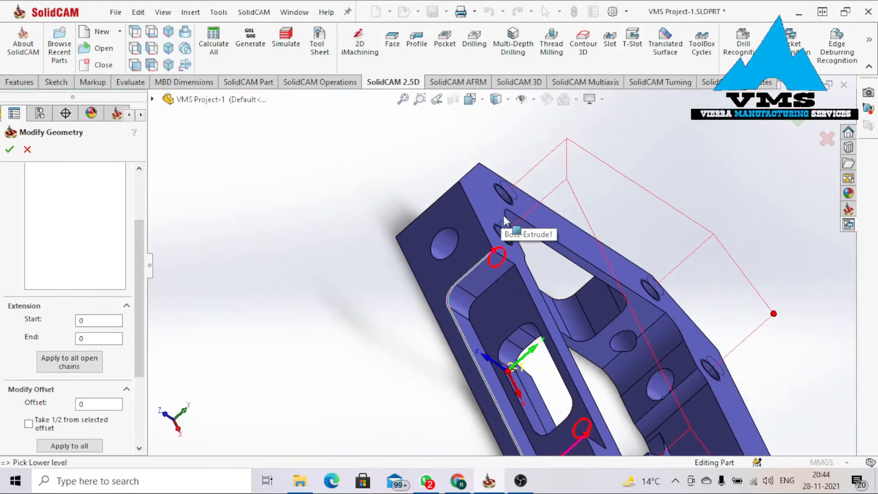
pyautogui.scroll(-3, 504, 221)
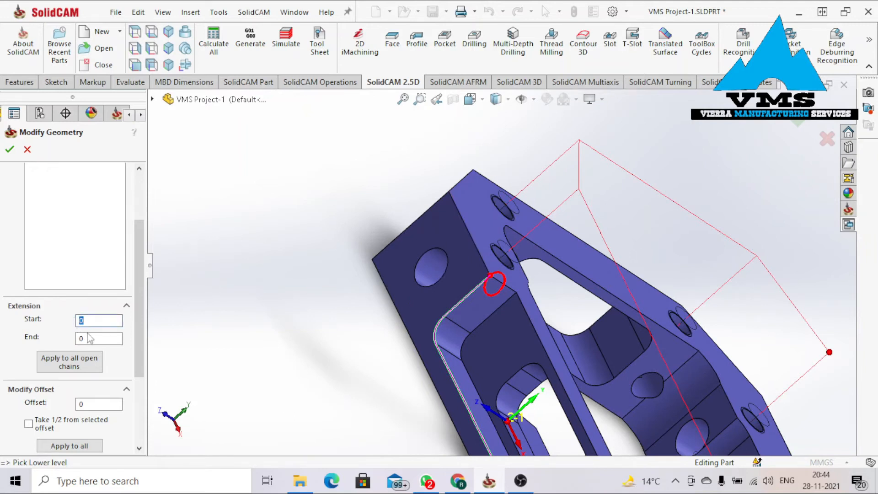
pyautogui.write('5')
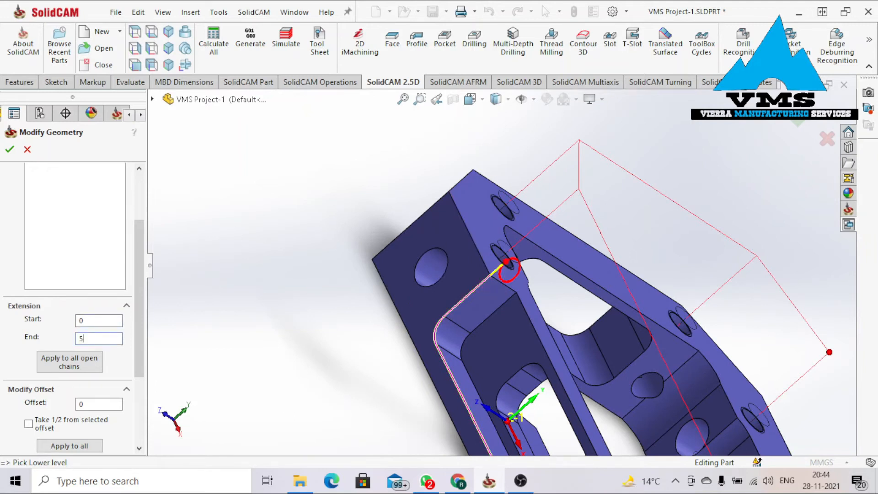
pyautogui.scroll(4, 533, 330)
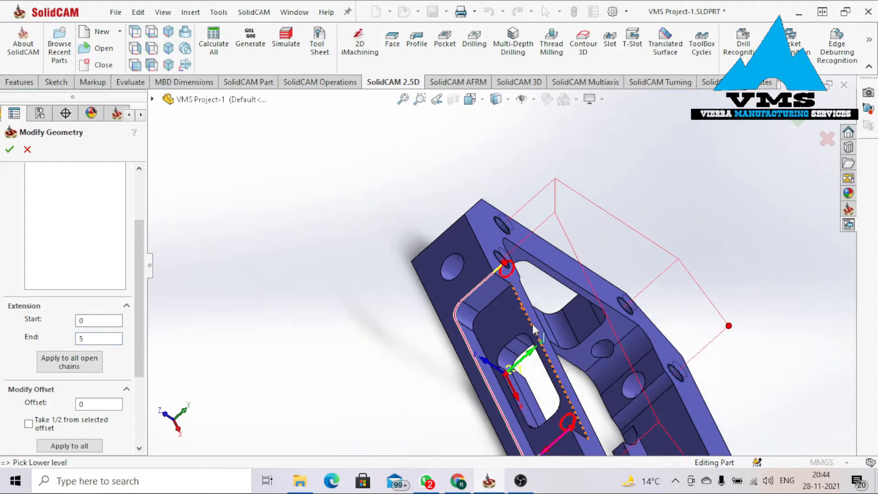
pyautogui.scroll(-4, 569, 391)
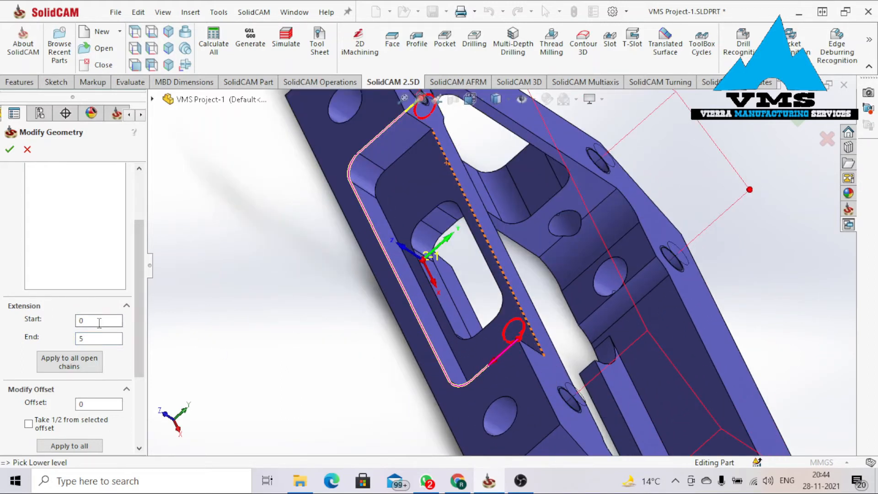
pyautogui.write('5')
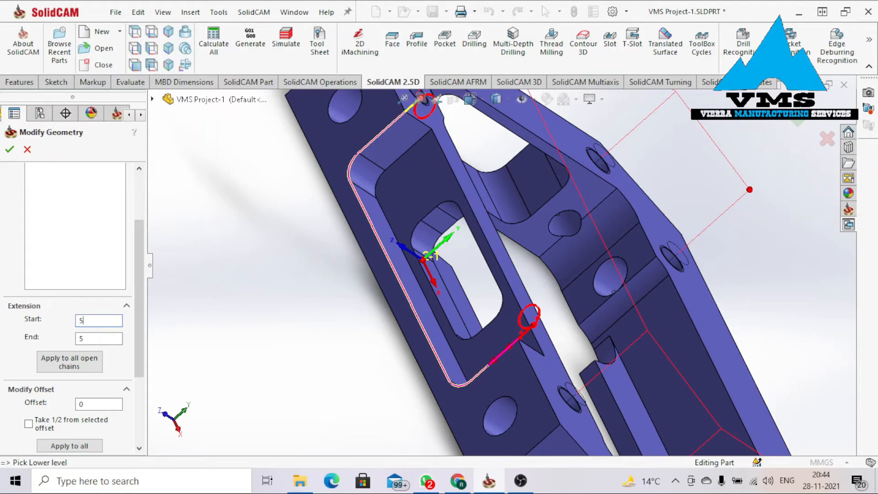
pyautogui.click(10, 150)
# Enable equal step down and roughing, with wall and floor offsets 0.01, rough and finish max step down 0.04, and finish extension/overlap 10.
pyautogui.click(504, 187)
pyautogui.click(504, 201)
pyautogui.click(613, 152)
pyautogui.write('0')
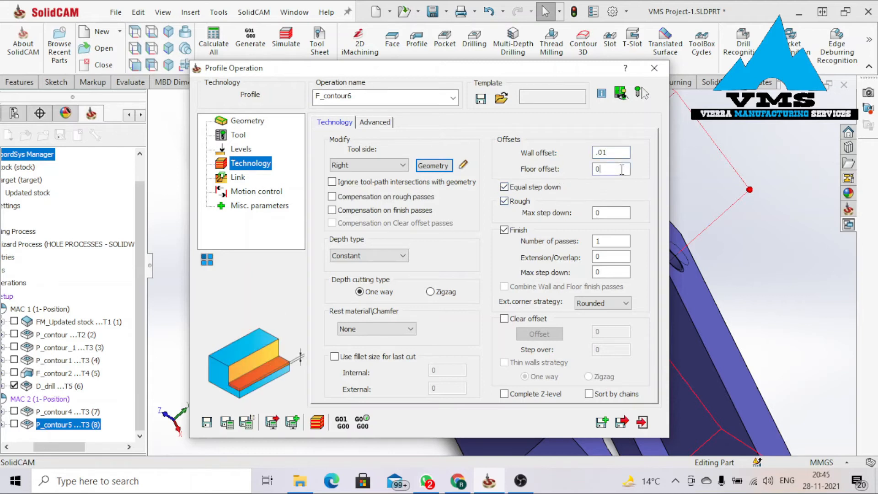
pyautogui.write('.51')
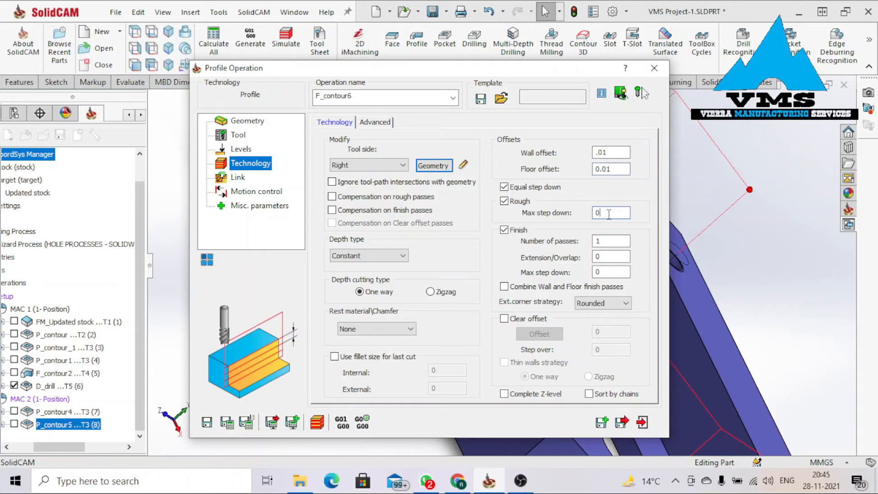
pyautogui.write('4')
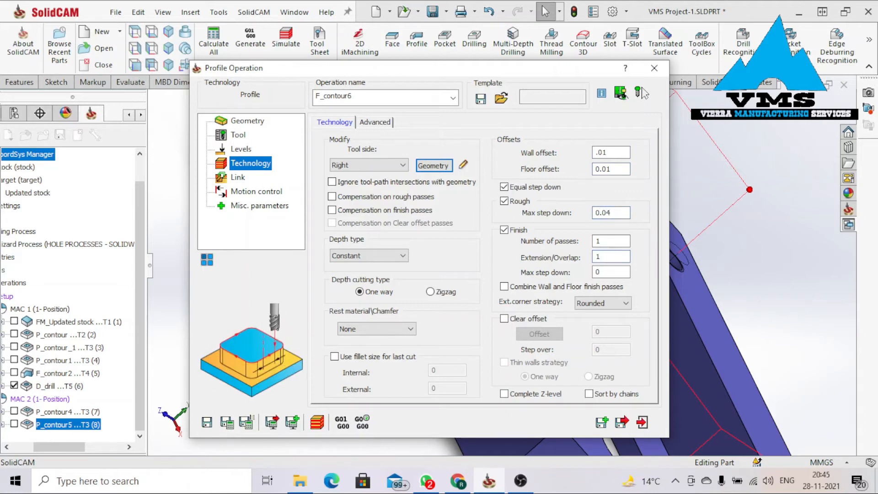
pyautogui.write('0')
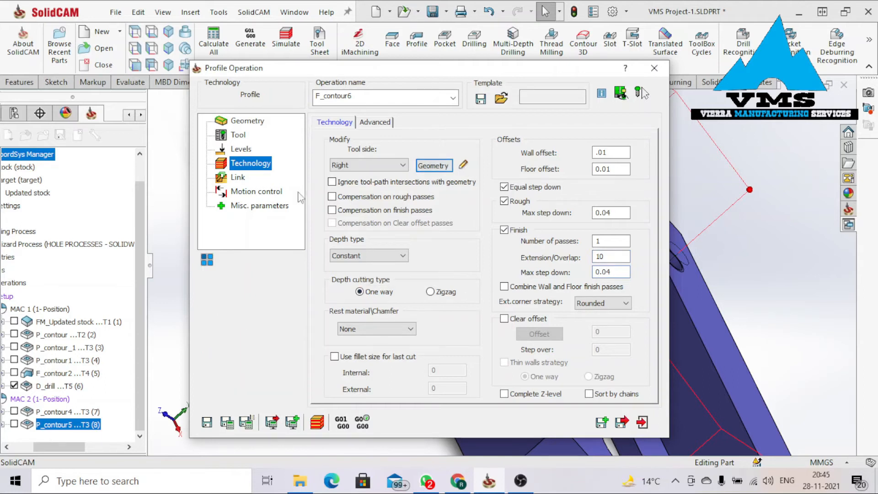
# Set the lead in to Normal with a length of 0.01 and make the lead out the same as the lead in.
pyautogui.click(240, 178)
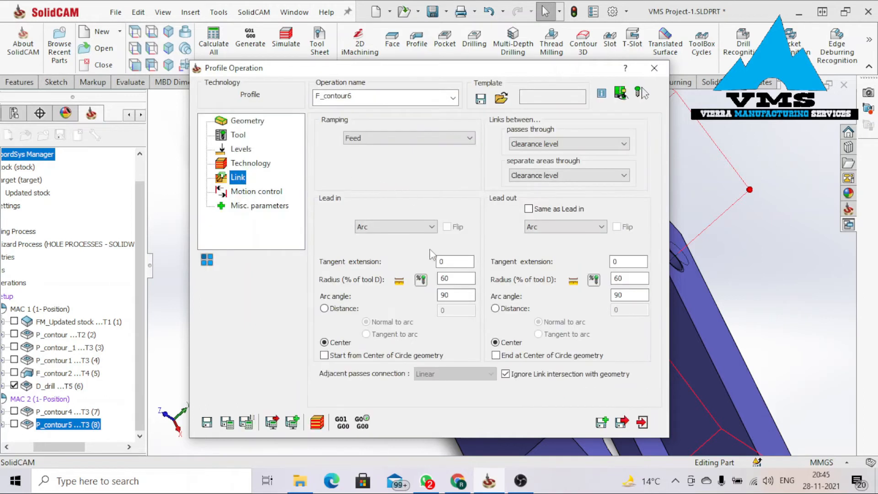
pyautogui.click(394, 226)
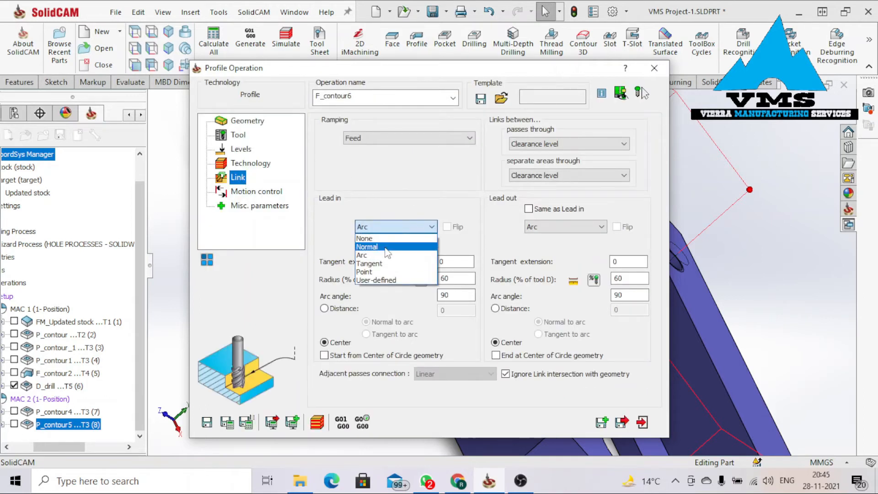
pyautogui.click(379, 242)
pyautogui.write('.01')
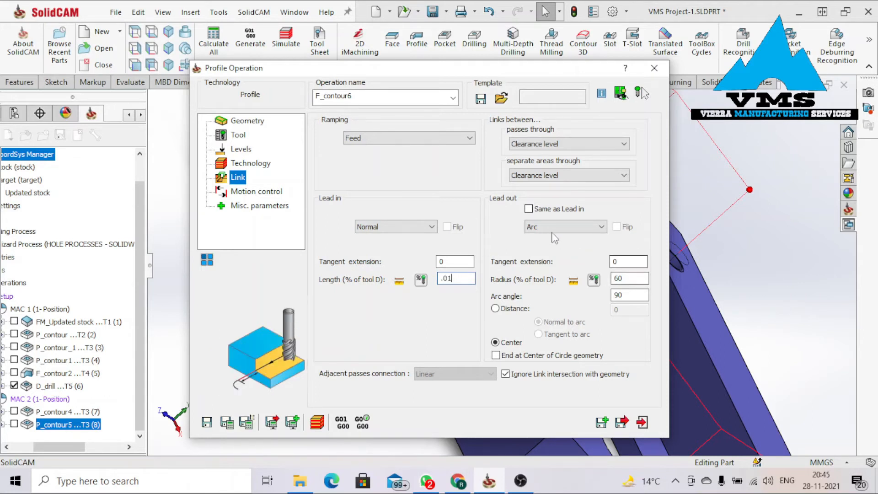
pyautogui.click(529, 209)
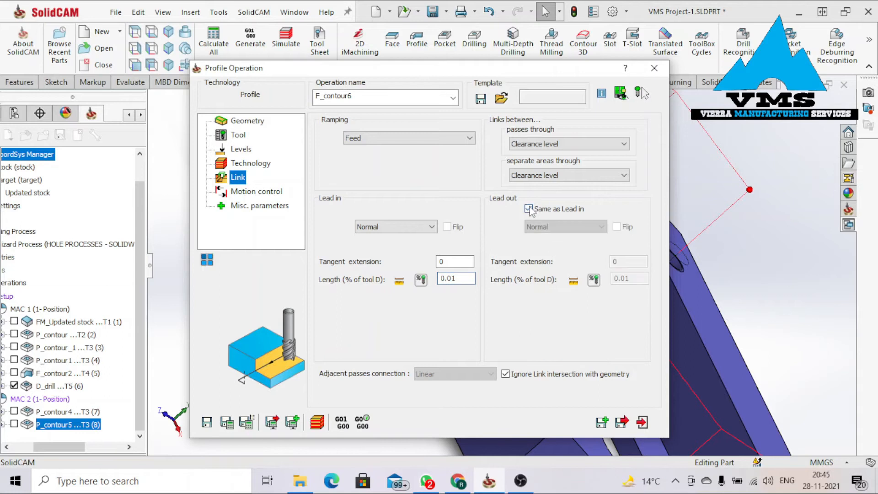
# Go through the motion control and miscellaneous parameters unchanged, and save and calculate the profile operation.
pyautogui.click(271, 192)
pyautogui.click(267, 205)
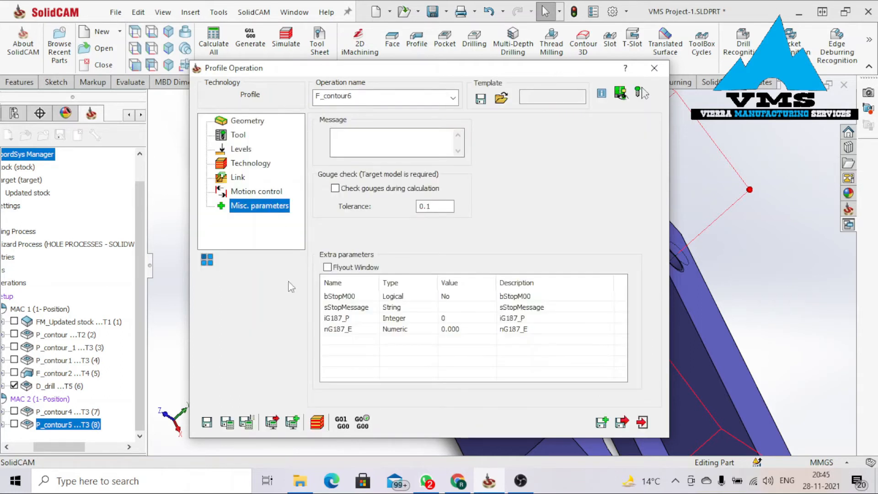
pyautogui.click(233, 423)
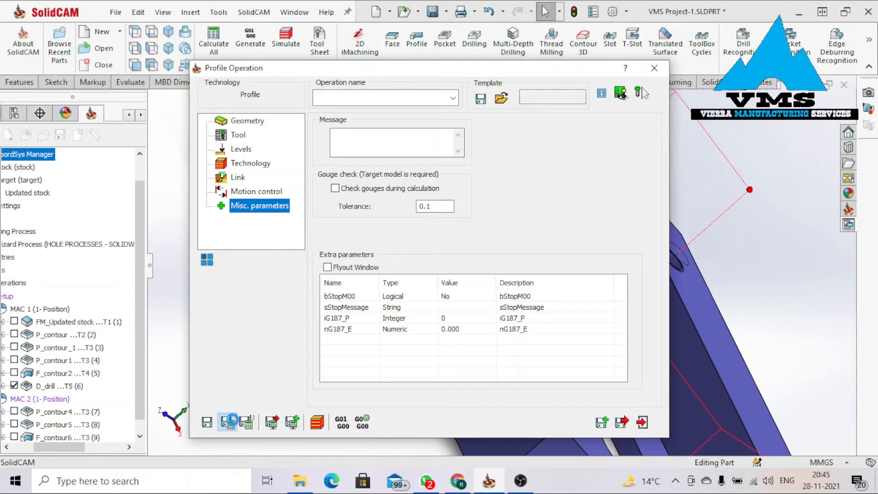
# Simulate the profile operation in SolidVerify at full speed and examine the machined side recess from several angles.
pyautogui.click(322, 422)
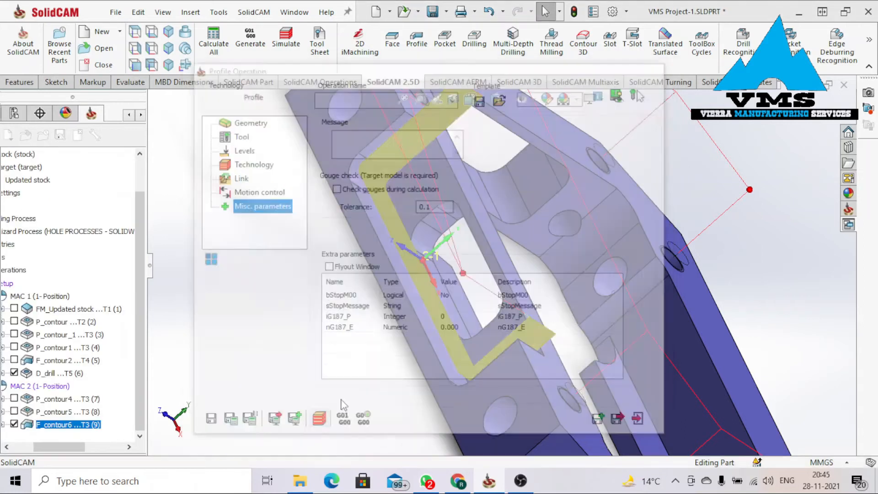
pyautogui.click(791, 177)
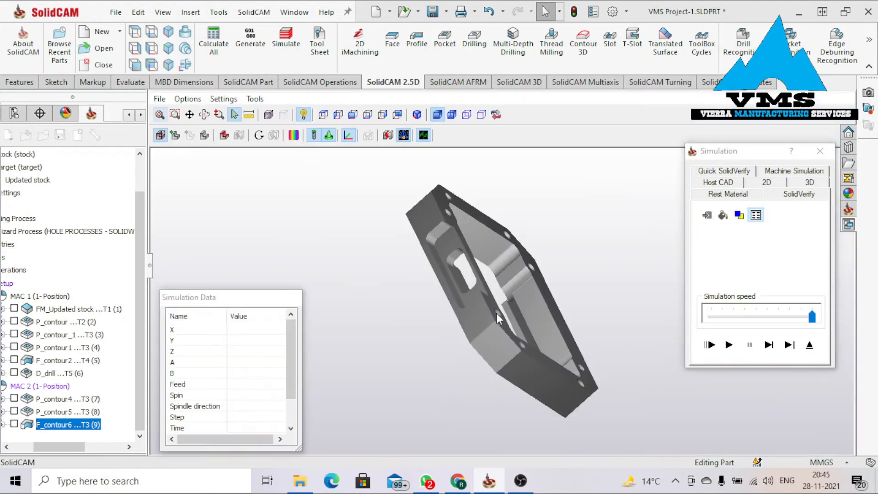
pyautogui.click(729, 345)
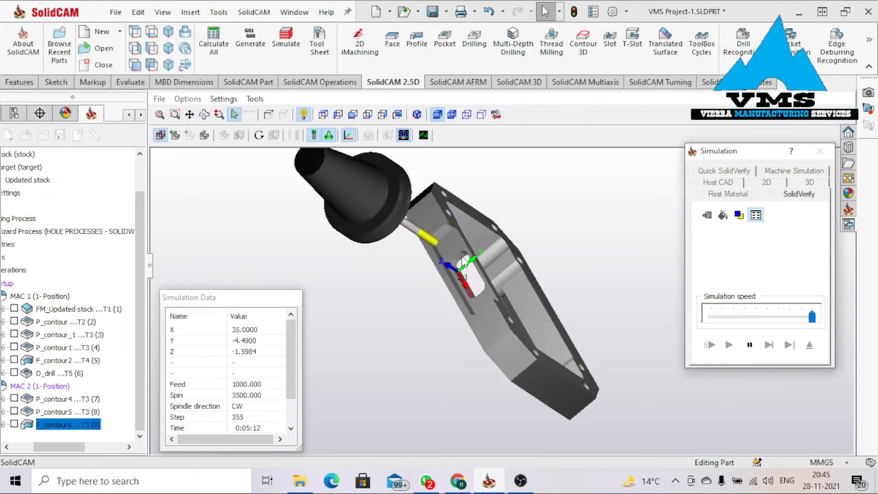
pyautogui.scroll(5, 482, 212)
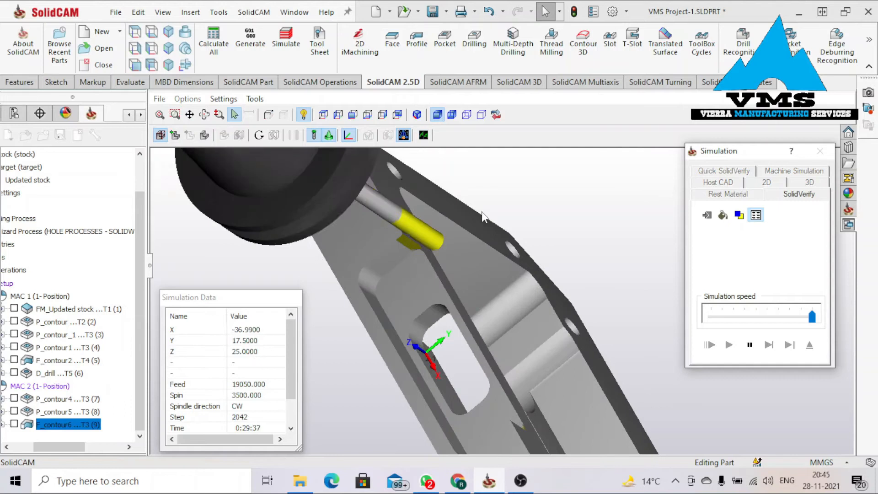
pyautogui.scroll(5, 483, 216)
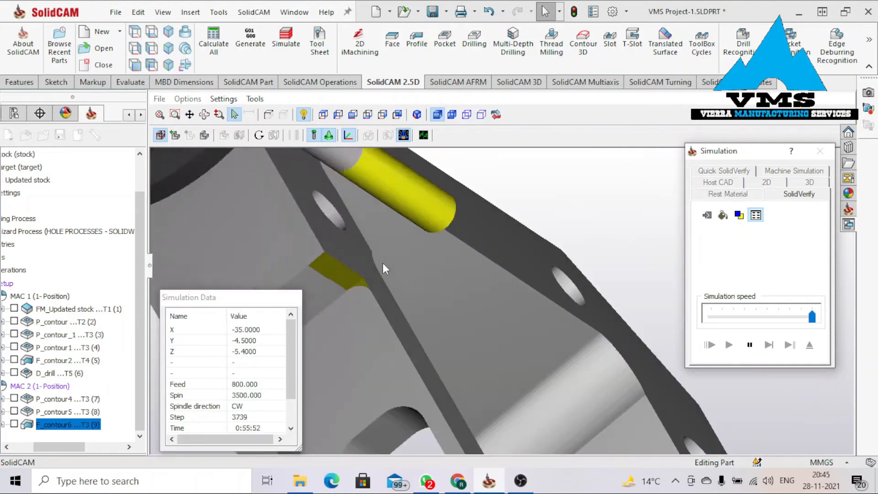
pyautogui.scroll(-3, 383, 262)
pyautogui.scroll(5, 368, 295)
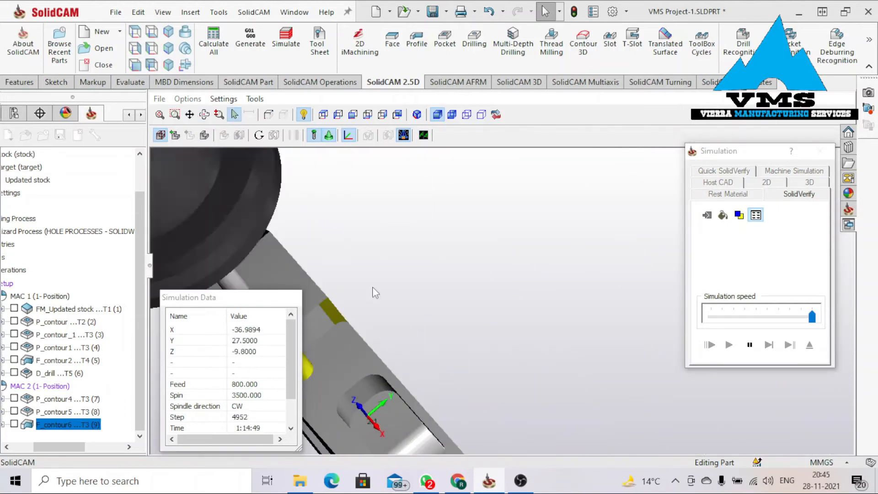
pyautogui.scroll(-3, 375, 293)
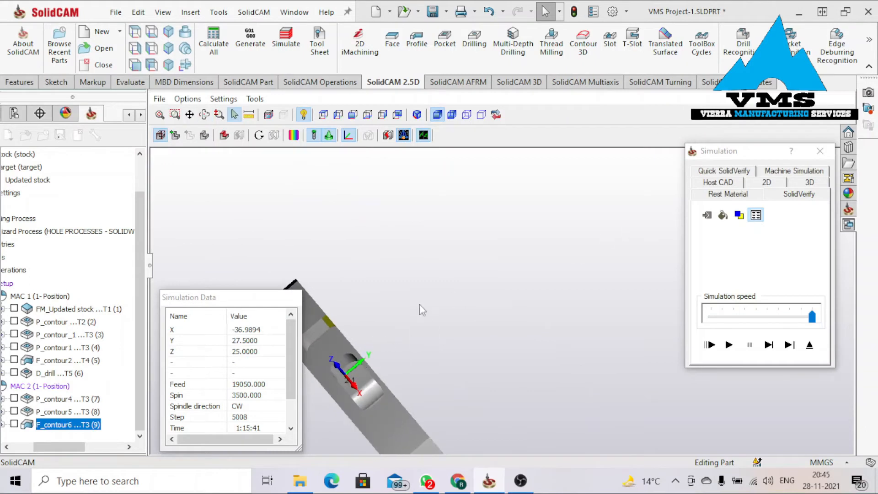
pyautogui.scroll(-1, 305, 334)
pyautogui.scroll(5, 305, 333)
pyautogui.moveTo(305, 332); pyautogui.dragTo(496, 266, button='middle')
pyautogui.scroll(-8, 496, 265)
pyautogui.moveTo(499, 296); pyautogui.dragTo(500, 333, button='middle')
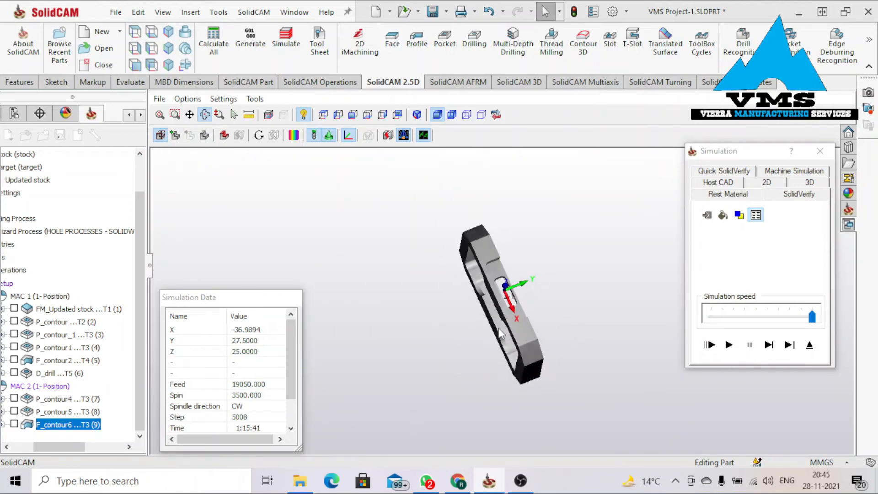
pyautogui.scroll(5, 499, 333)
# Inspect the rest material remaining on the frame after the profile operation, and close the simulation and the operation dialog.
pyautogui.click(744, 199)
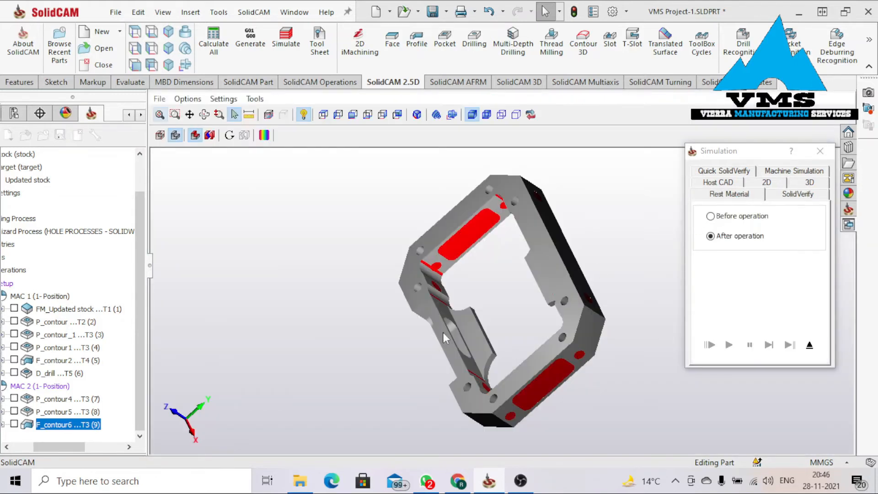
pyautogui.moveTo(443, 332); pyautogui.dragTo(445, 315, button='middle')
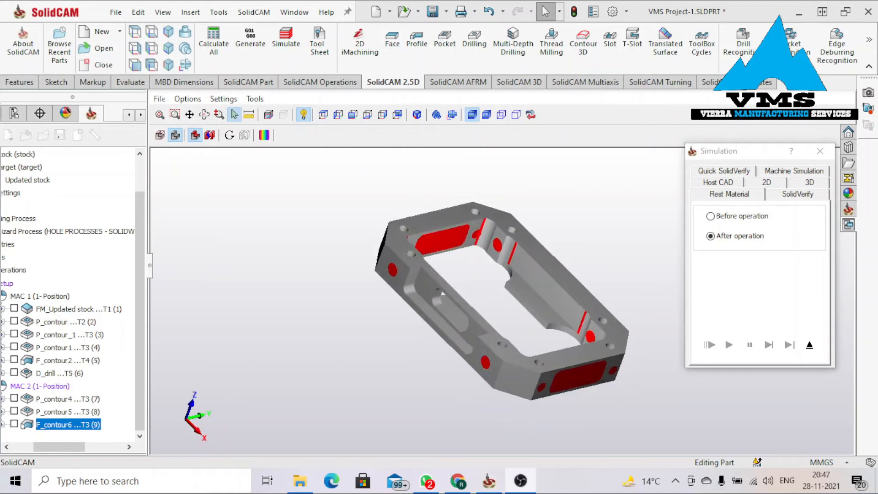
pyautogui.scroll(-3, 410, 267)
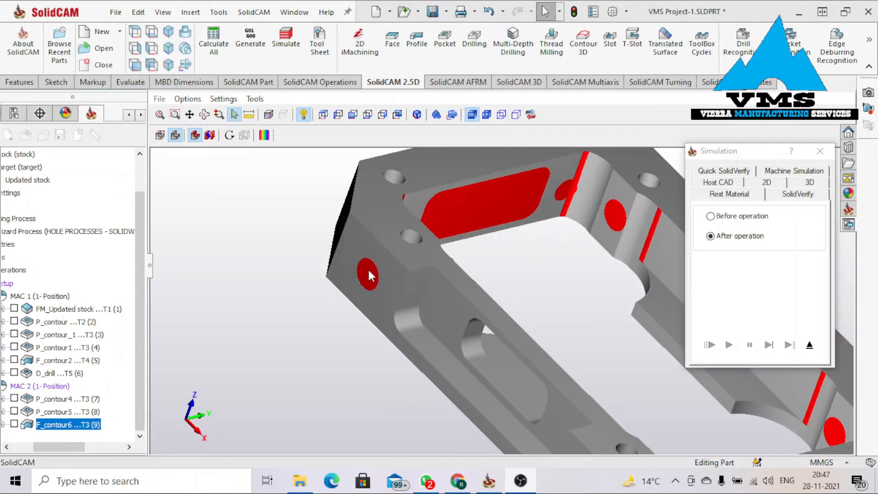
pyautogui.scroll(4, 369, 274)
pyautogui.moveTo(404, 270); pyautogui.dragTo(450, 269, button='middle')
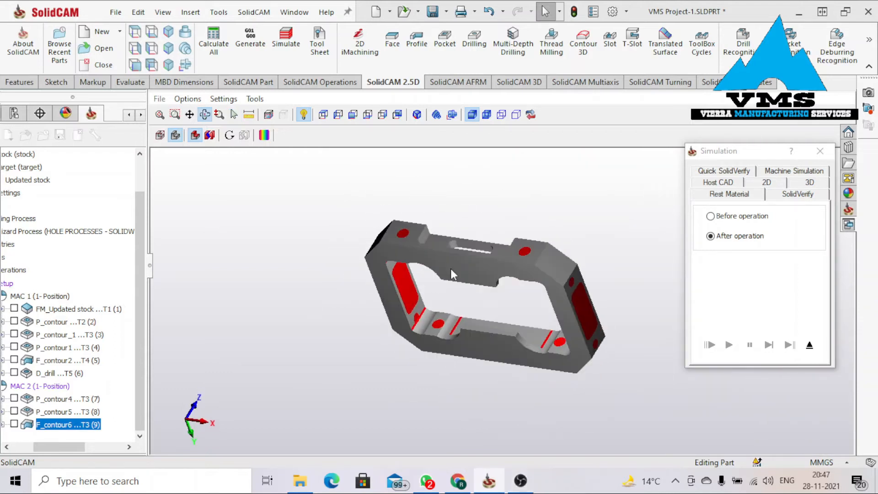
pyautogui.click(819, 150)
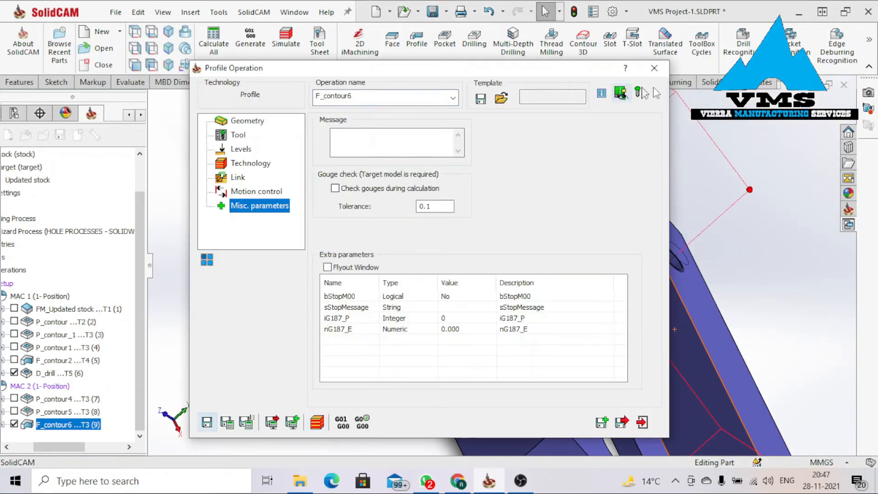
pyautogui.click(654, 68)
# Start a drilling operation on MAC 2 and accept the centers of the two holes beyond the recess ends as its geometry.
pyautogui.moveTo(462, 242); pyautogui.dragTo(391, 150, button='middle')
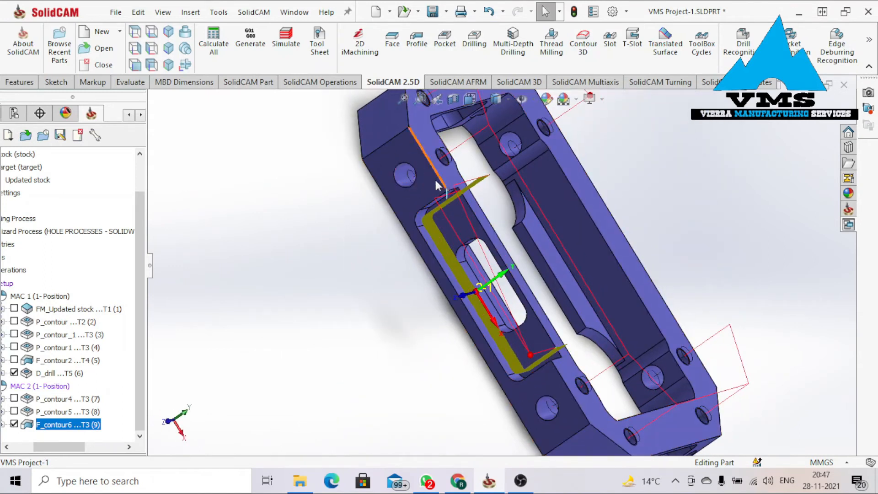
pyautogui.moveTo(438, 185); pyautogui.dragTo(350, 198, button='middle')
pyautogui.moveTo(434, 189); pyautogui.dragTo(497, 174, button='middle')
pyautogui.click(476, 42)
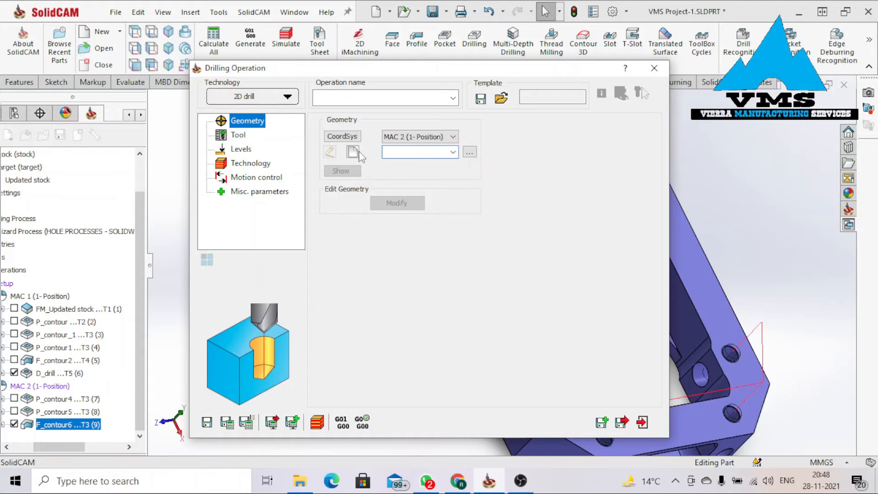
pyautogui.click(359, 152)
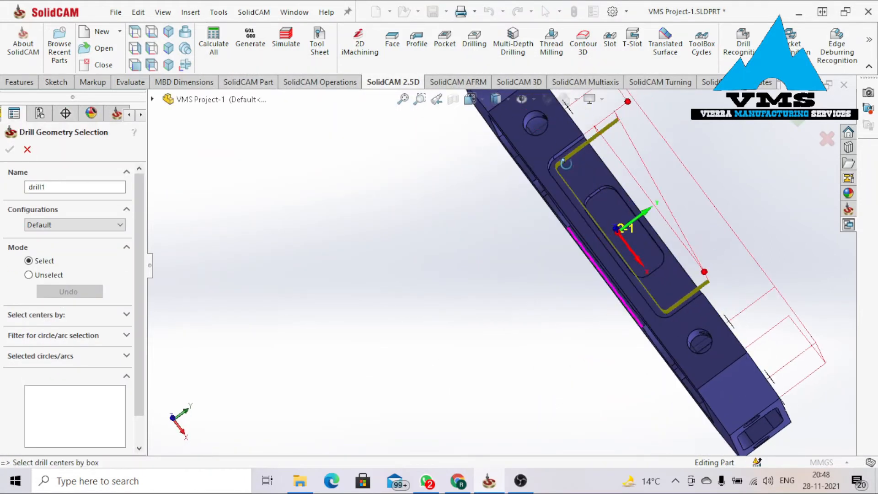
pyautogui.moveTo(595, 206)
pyautogui.mouseDown(button='middle')
pyautogui.moveTo(624, 187)
pyautogui.moveTo(590, 192)
pyautogui.mouseUp(button='middle')
pyautogui.scroll(-3, 583, 192)
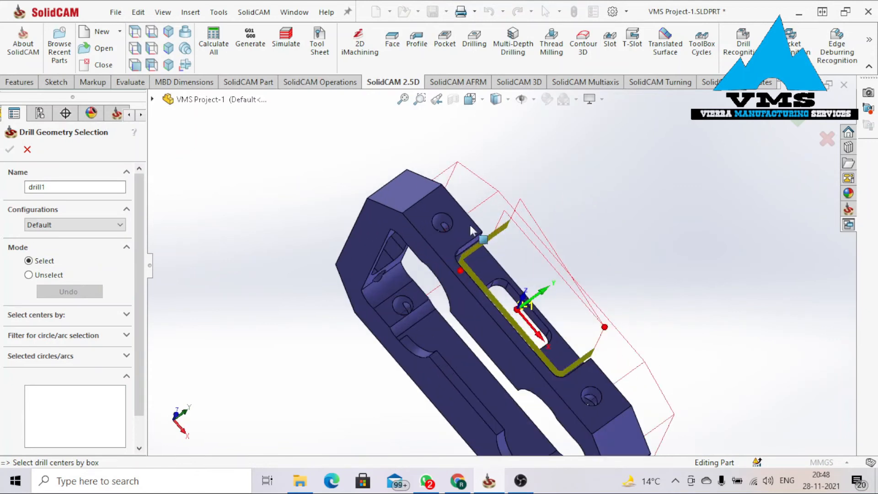
pyautogui.click(462, 235)
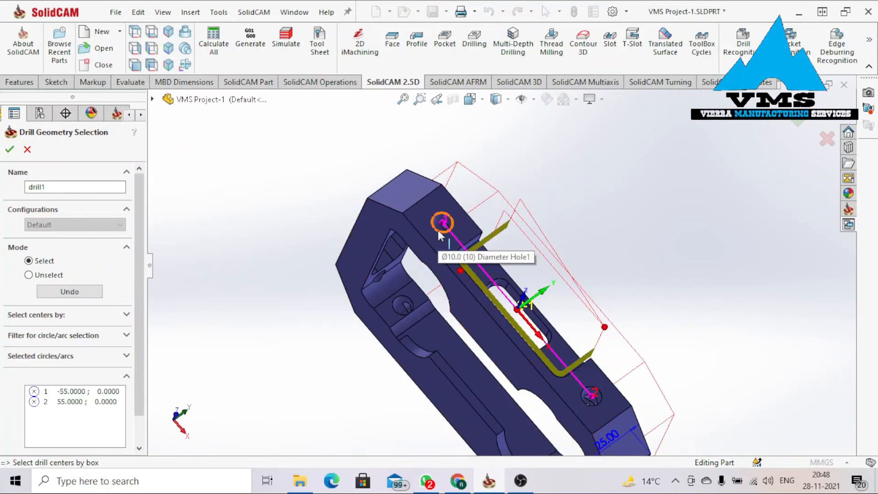
pyautogui.moveTo(581, 384); pyautogui.dragTo(587, 394, button='middle')
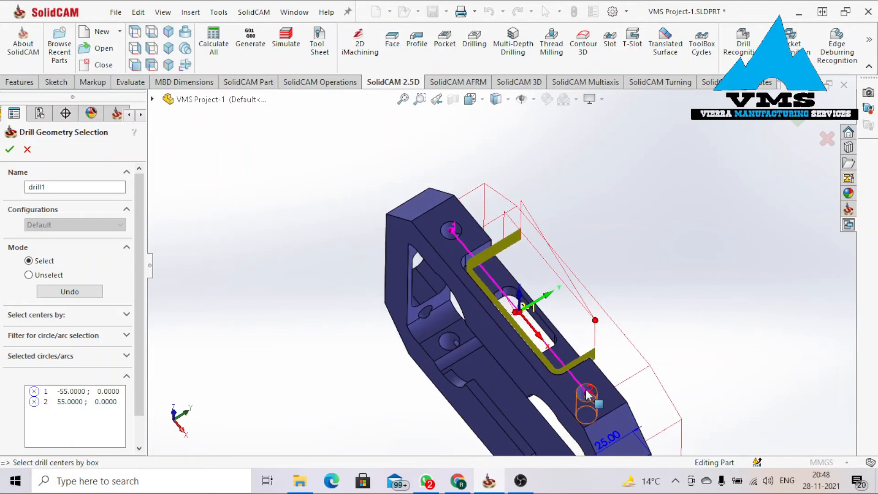
pyautogui.click(10, 149)
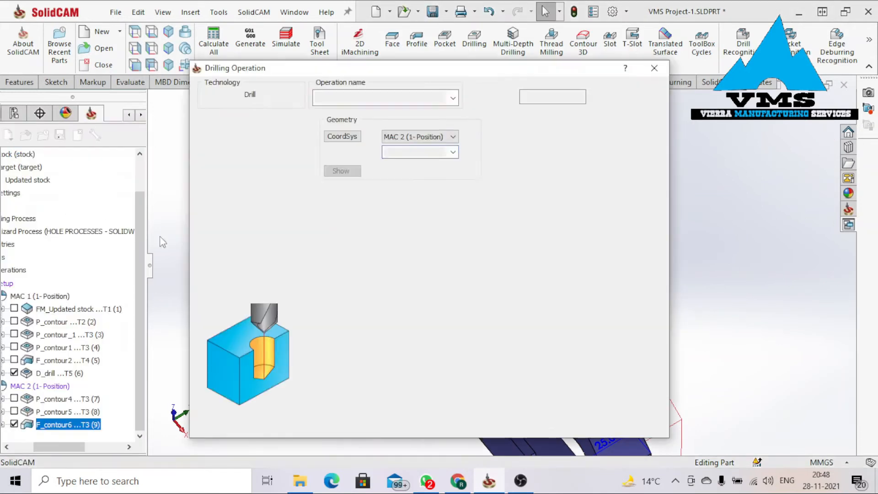
# Open the drilling operation's tool settings and measure the diameter of one of the selected holes on the side face.
pyautogui.click(236, 135)
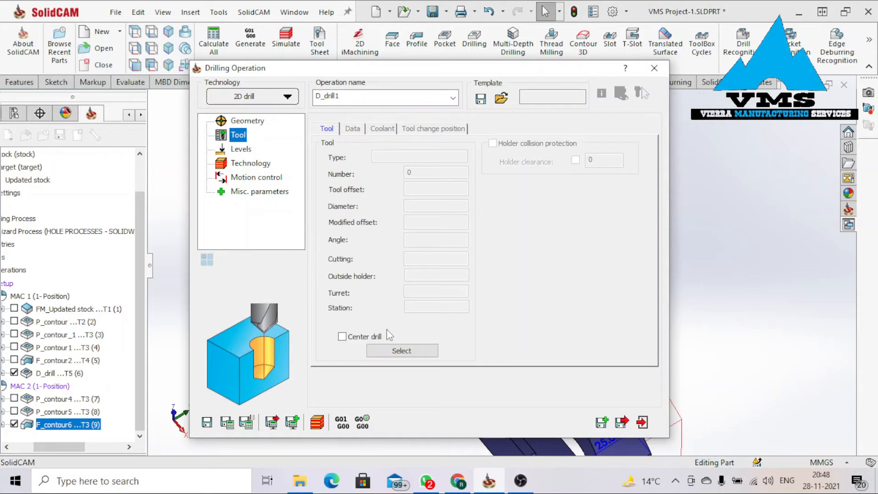
pyautogui.moveTo(562, 69); pyautogui.dragTo(545, 320)
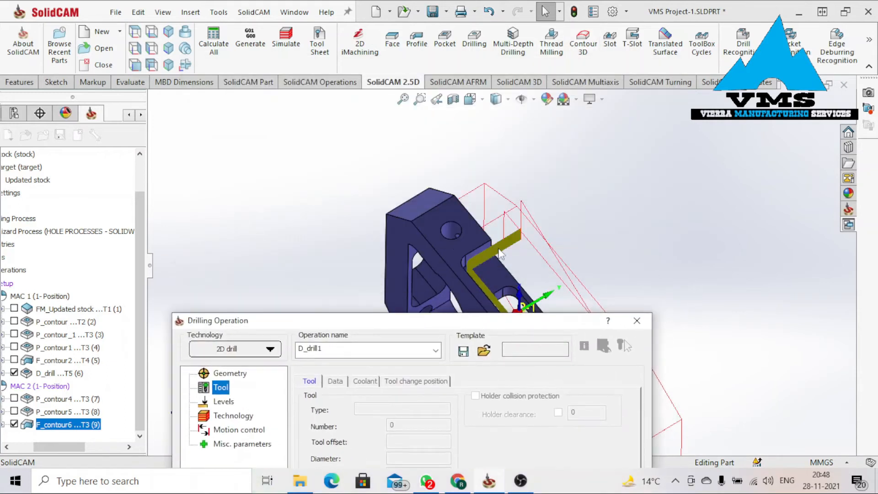
pyautogui.click(131, 81)
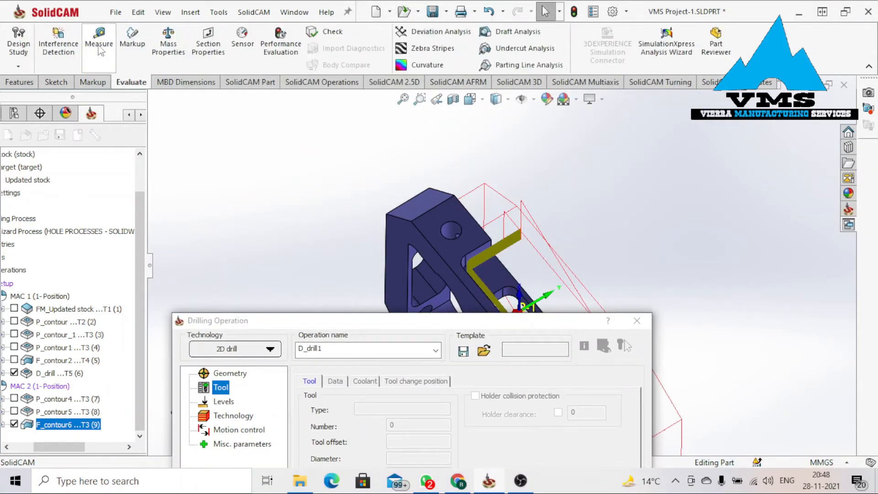
pyautogui.click(99, 44)
pyautogui.scroll(-3, 430, 227)
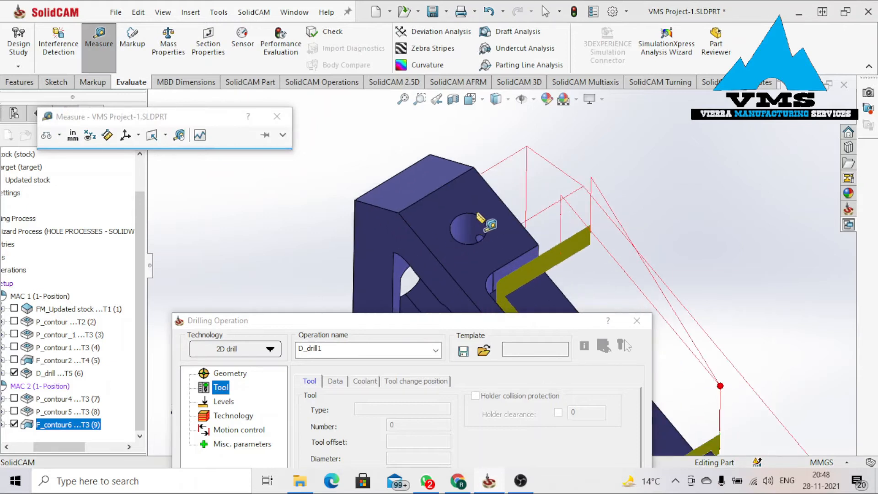
pyautogui.click(463, 237)
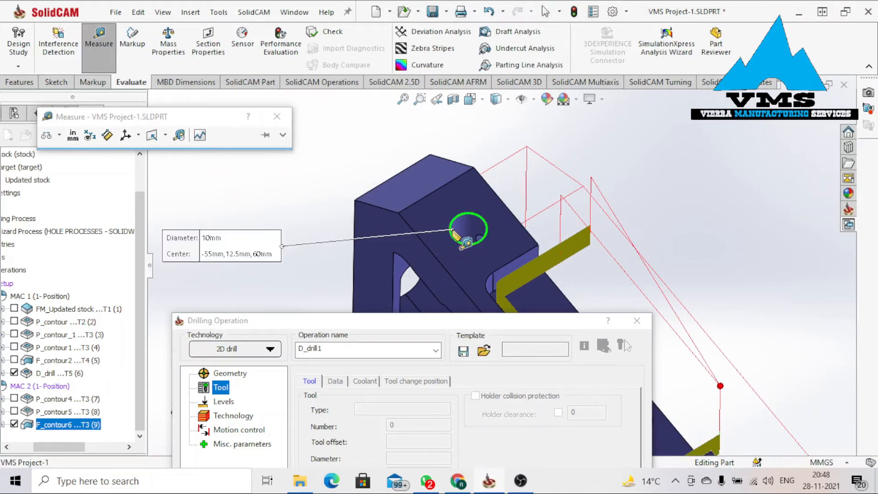
pyautogui.click(277, 116)
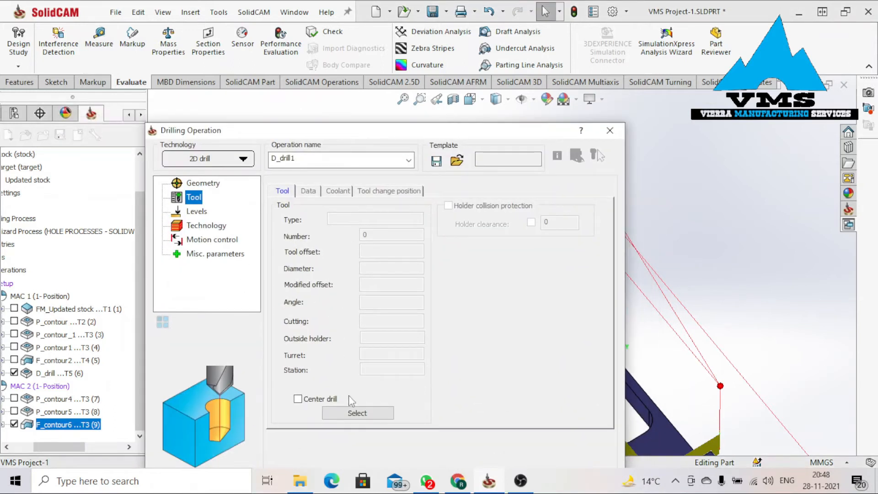
# Add a new spot drill to the tool list for the drilling operation and swap its units to mm.
pyautogui.click(353, 412)
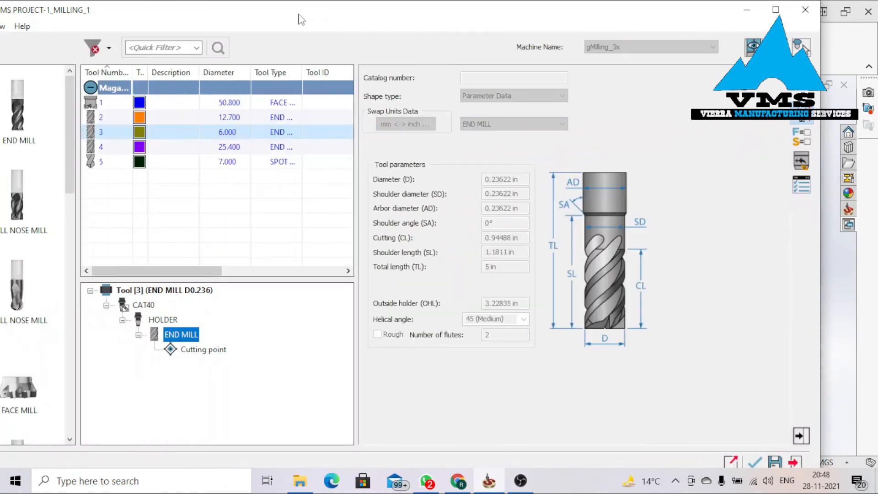
pyautogui.moveTo(392, 13); pyautogui.dragTo(461, 24)
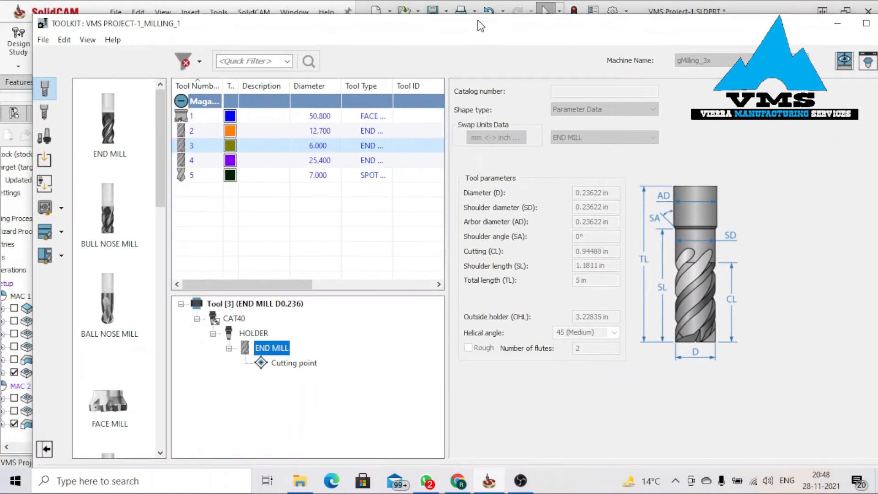
pyautogui.click(29, 114)
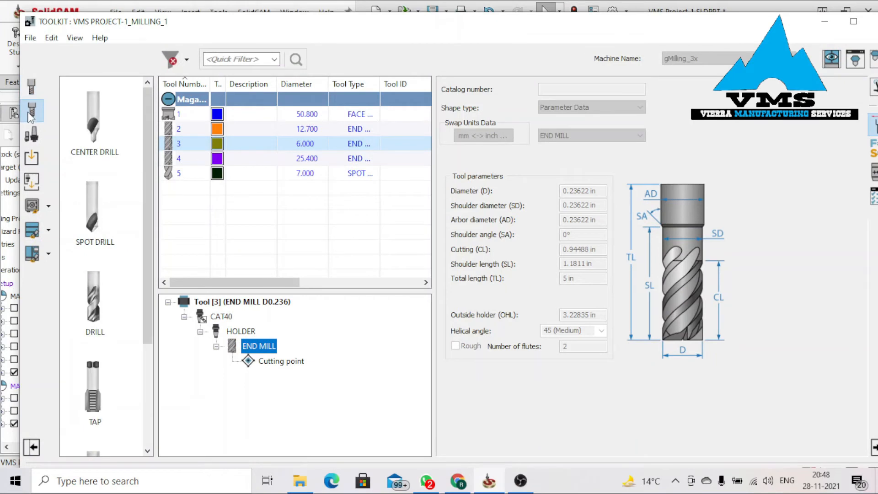
pyautogui.doubleClick(88, 219)
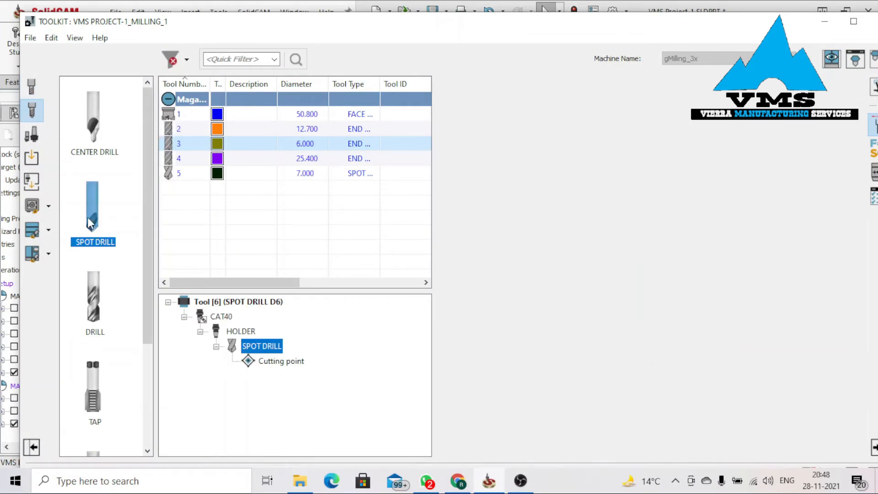
pyautogui.click(480, 138)
pyautogui.click(516, 149)
pyautogui.click(506, 139)
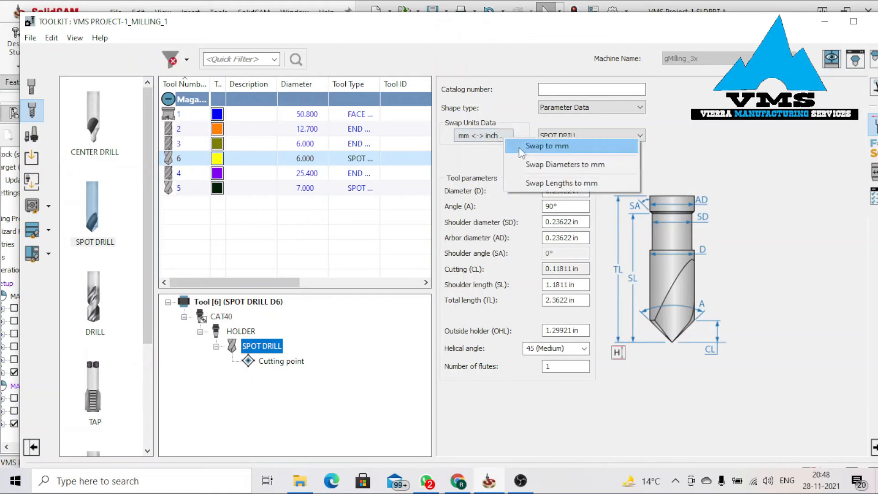
pyautogui.click(525, 148)
# Set the spot drill's diameter to 10 mm and its total length to 100 mm.
pyautogui.click(575, 189)
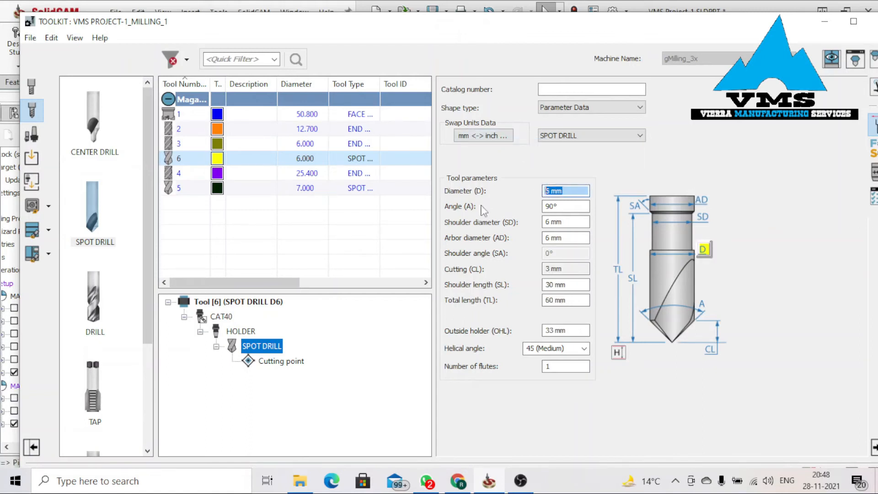
pyautogui.write('10')
pyautogui.click(557, 207)
pyautogui.click(563, 302)
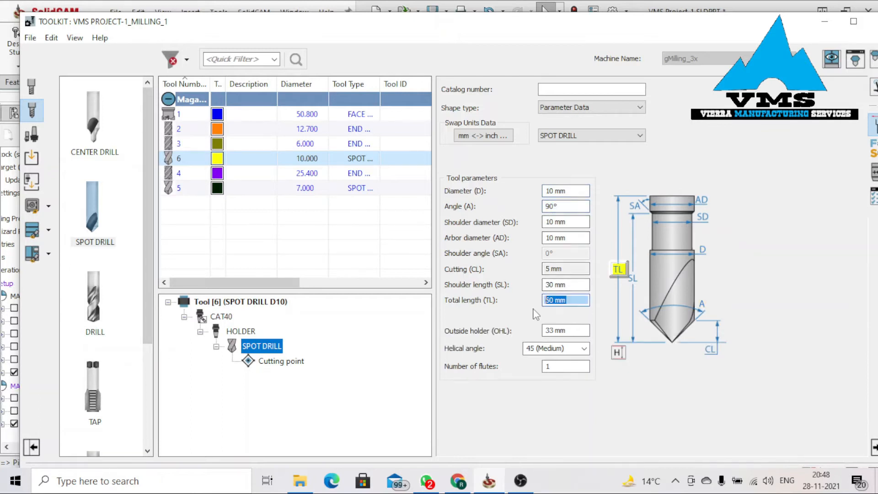
pyautogui.click(563, 283)
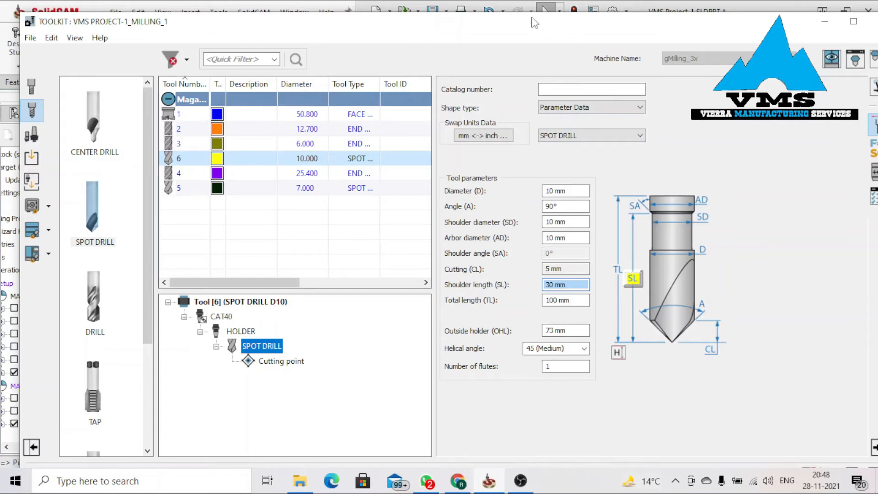
pyautogui.moveTo(529, 46)
pyautogui.mouseDown()
pyautogui.moveTo(528, 70)
pyautogui.moveTo(494, 57)
pyautogui.moveTo(486, 28)
pyautogui.mouseUp()
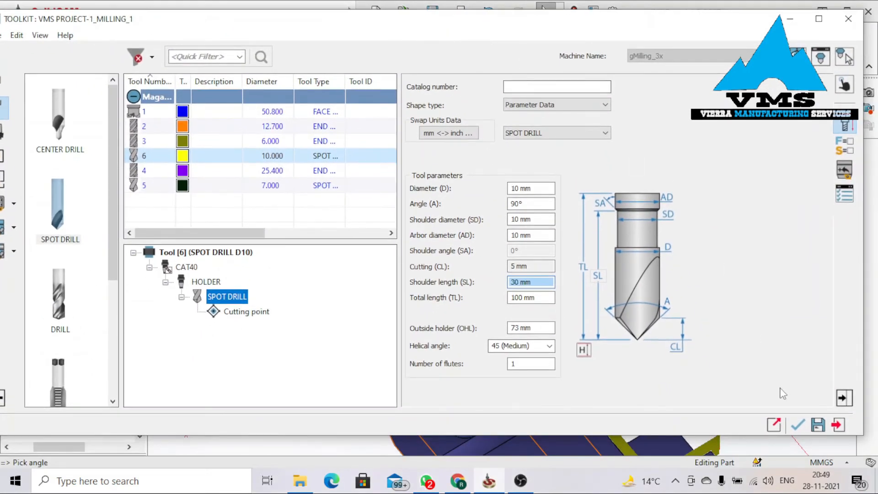
# Accept the 10 mm spot drill for the drilling operation and pick the side face around the hole as the upper level.
pyautogui.click(797, 424)
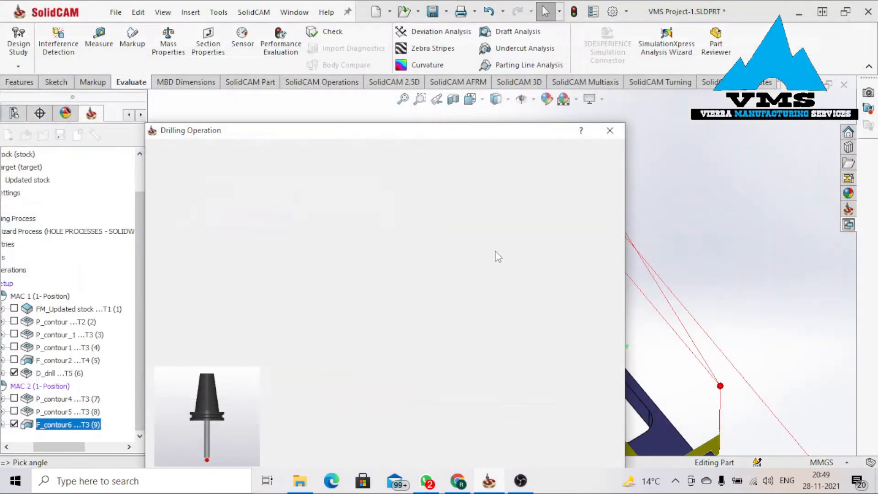
pyautogui.moveTo(364, 135); pyautogui.dragTo(380, 54)
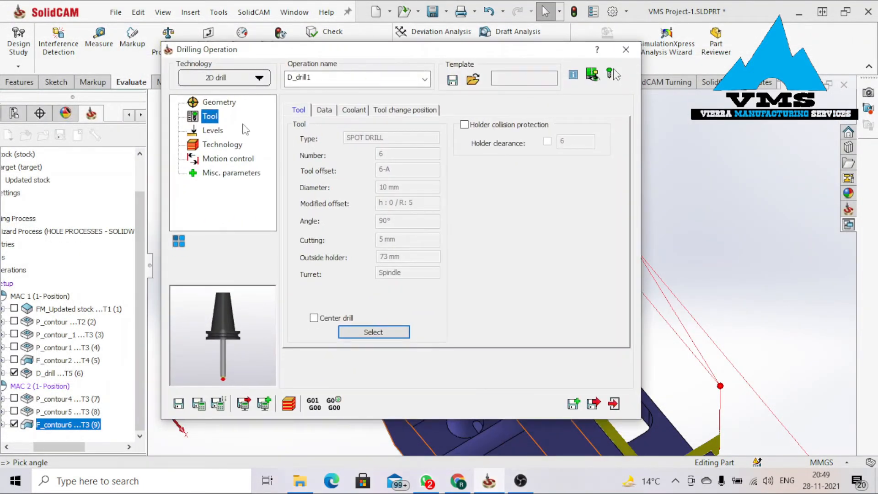
pyautogui.click(212, 131)
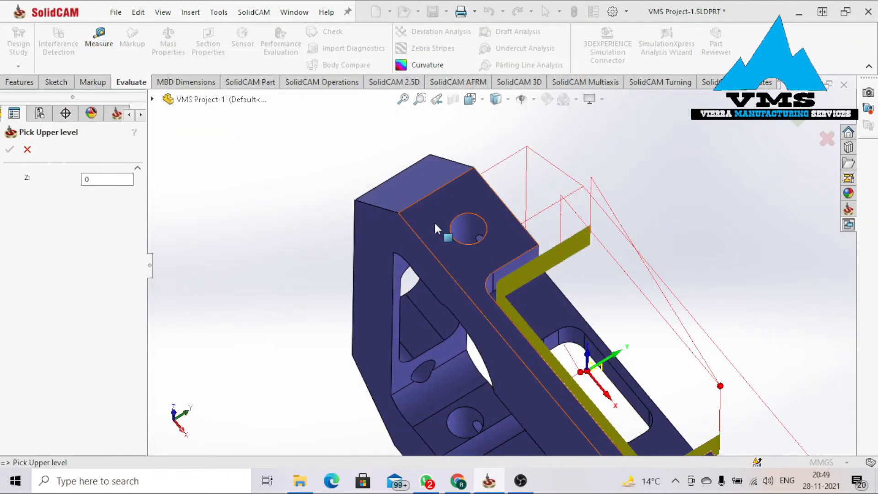
pyautogui.click(431, 221)
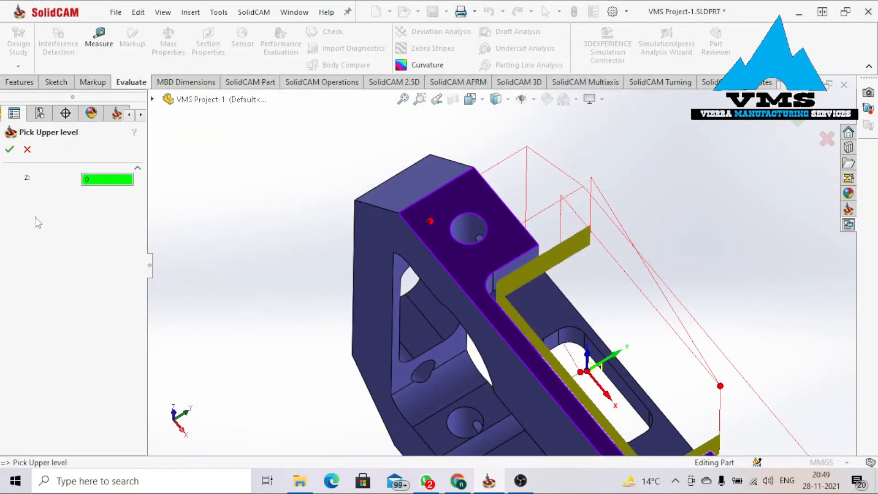
pyautogui.click(9, 150)
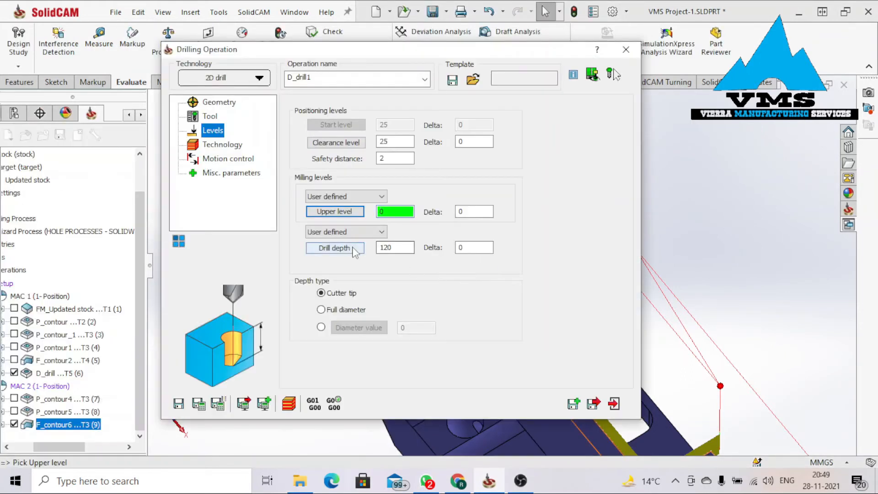
# Pick the inner face where the hole exits as the drill depth and set its delta to -0.1.
pyautogui.click(364, 248)
pyautogui.scroll(3, 611, 223)
pyautogui.moveTo(480, 272); pyautogui.dragTo(368, 255, button='middle')
pyautogui.click(574, 261)
pyautogui.scroll(-5, 587, 264)
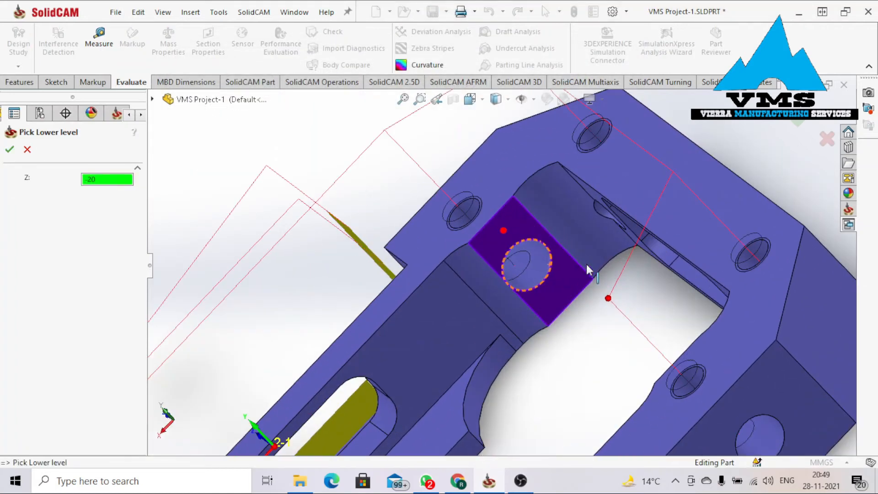
pyautogui.moveTo(525, 260); pyautogui.dragTo(480, 260, button='middle')
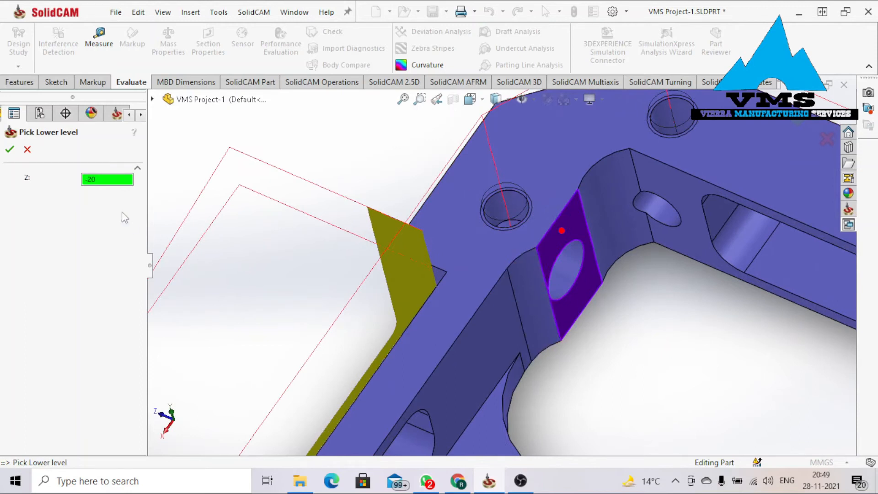
pyautogui.click(9, 149)
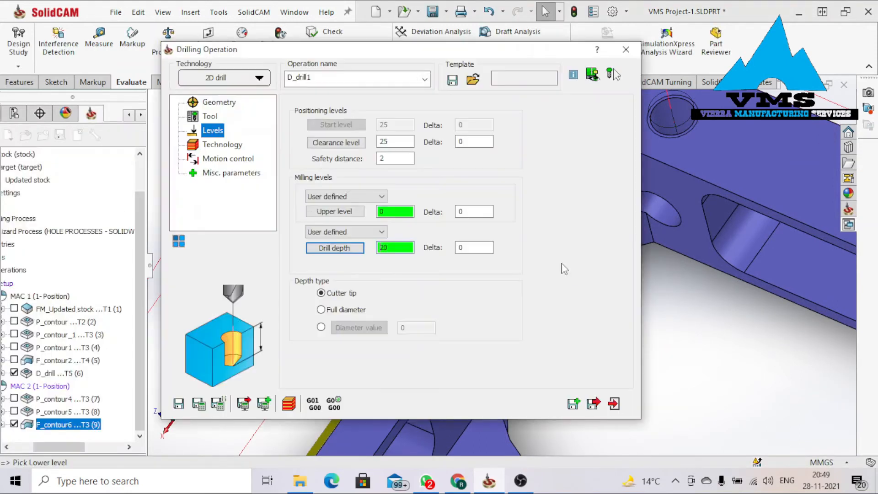
pyautogui.press('Tab')
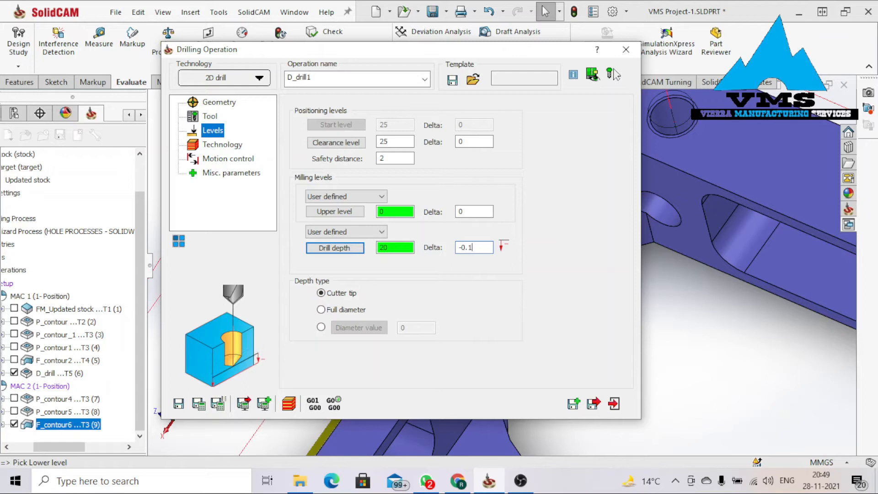
# Review the drilling operation's drill cycle types, keep G81 with default sorting, and save and calculate the operation.
pyautogui.click(223, 145)
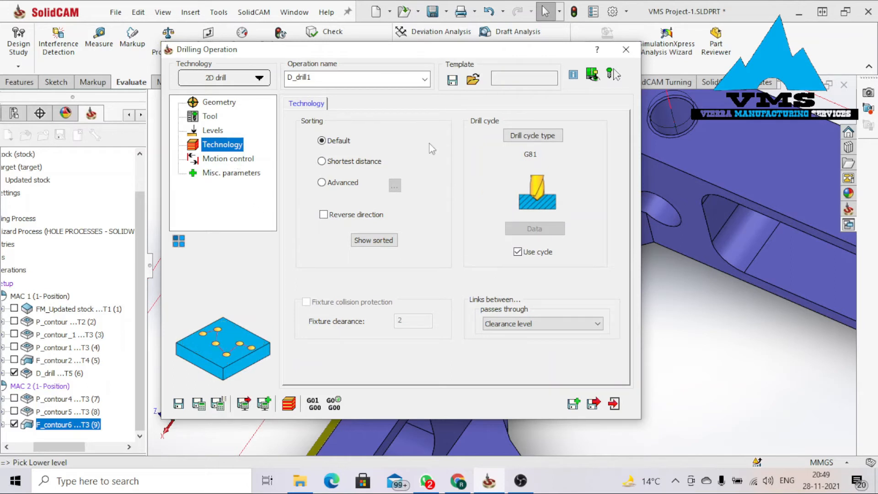
pyautogui.click(540, 140)
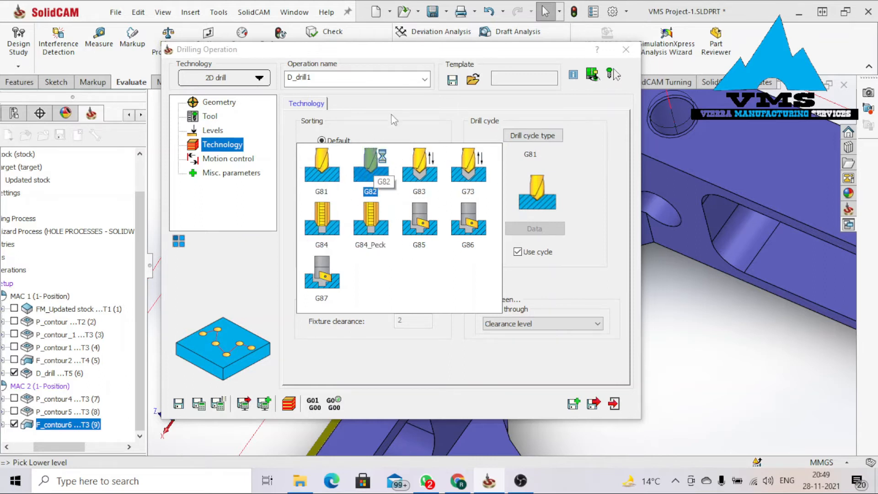
pyautogui.click(410, 102)
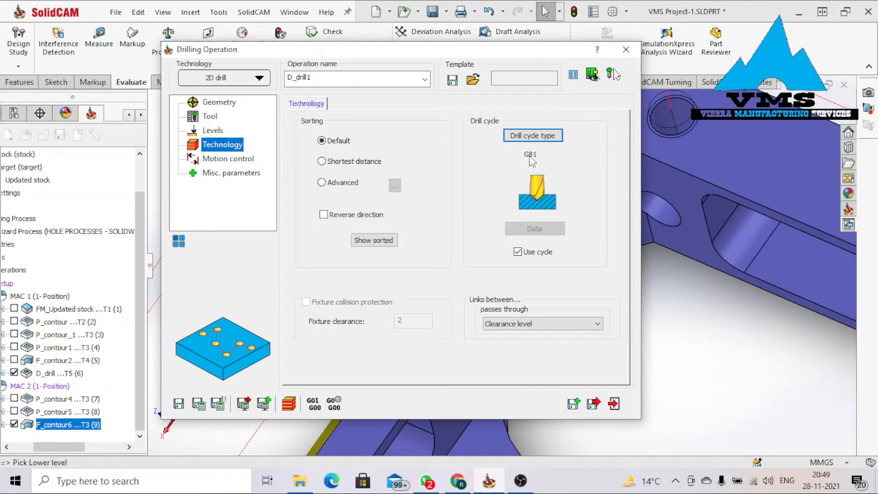
pyautogui.click(221, 160)
pyautogui.click(229, 174)
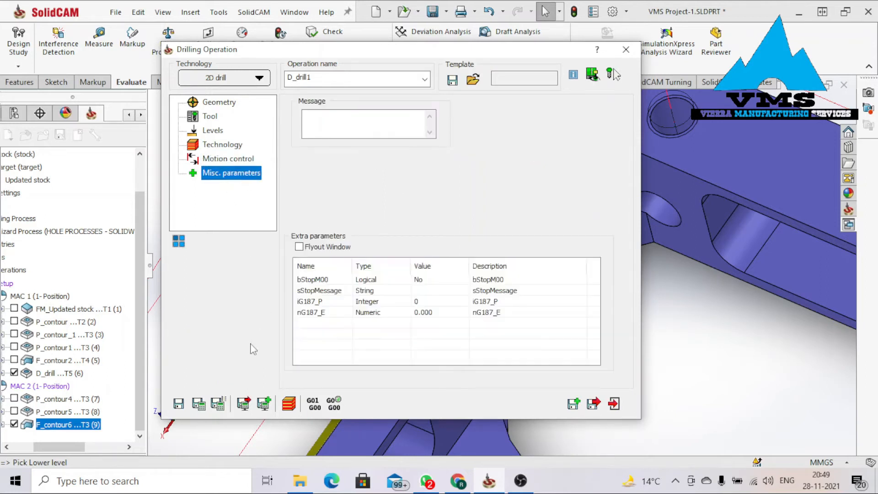
pyautogui.click(206, 404)
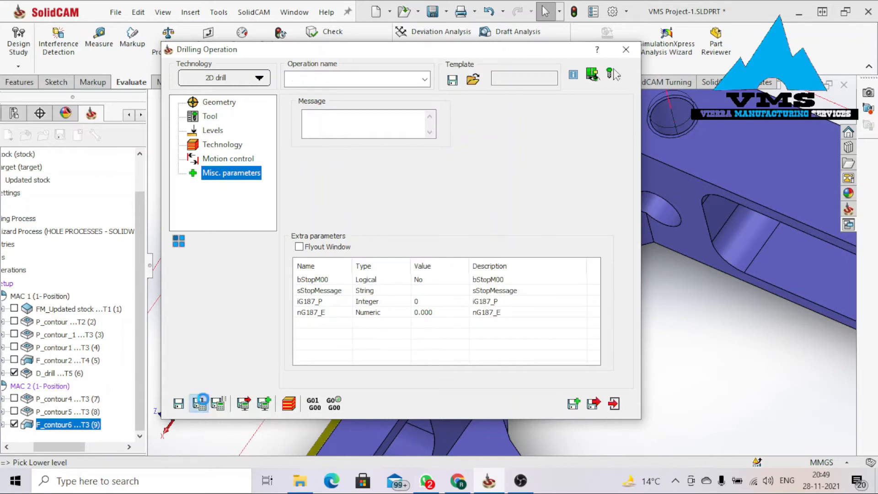
# Simulate the drilling in SolidVerify, inspect the rest material after the operation, and close the simulation and the drilling operation.
pyautogui.click(286, 404)
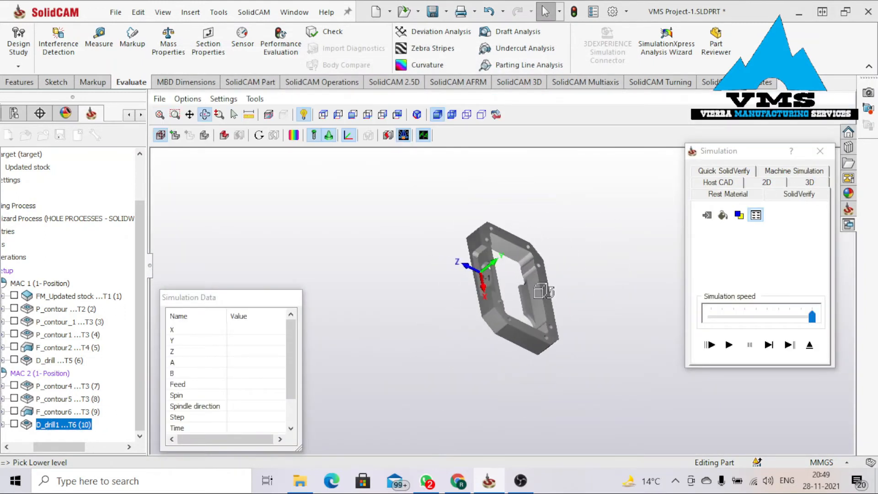
pyautogui.click(728, 345)
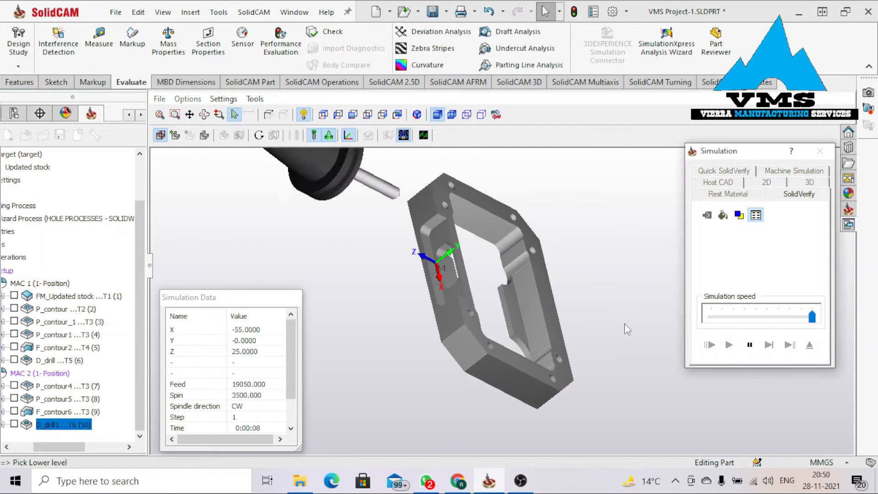
pyautogui.click(720, 198)
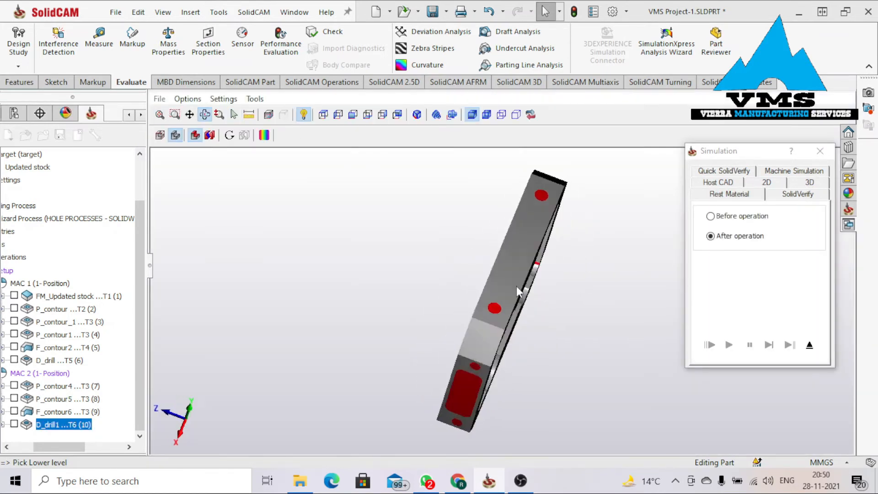
pyautogui.moveTo(517, 286); pyautogui.dragTo(490, 358)
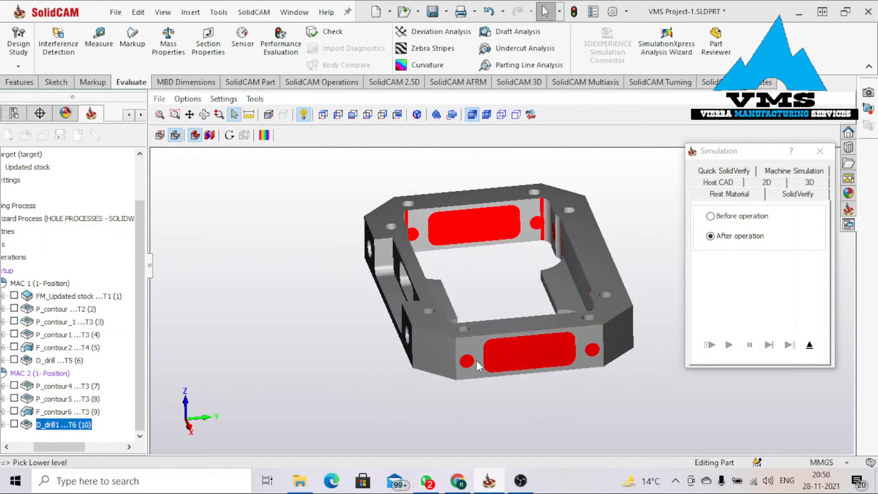
pyautogui.click(820, 151)
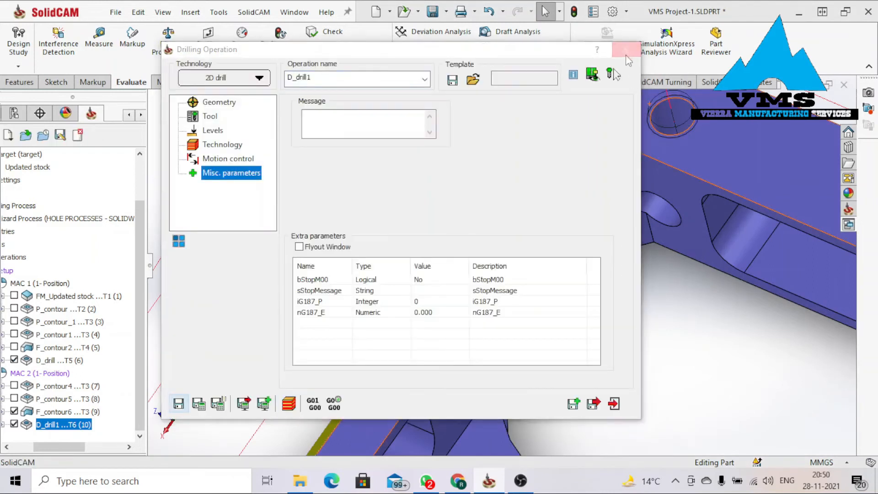
pyautogui.click(626, 50)
# Add coordinate system MAC 3 by selecting the frame's end face with the slot pocket and two holes.
pyautogui.moveTo(510, 359)
pyautogui.mouseDown(button='middle')
pyautogui.moveTo(520, 317)
pyautogui.moveTo(580, 265)
pyautogui.moveTo(631, 327)
pyautogui.moveTo(521, 369)
pyautogui.mouseUp(button='middle')
pyautogui.moveTo(570, 352); pyautogui.dragTo(533, 192, button='middle')
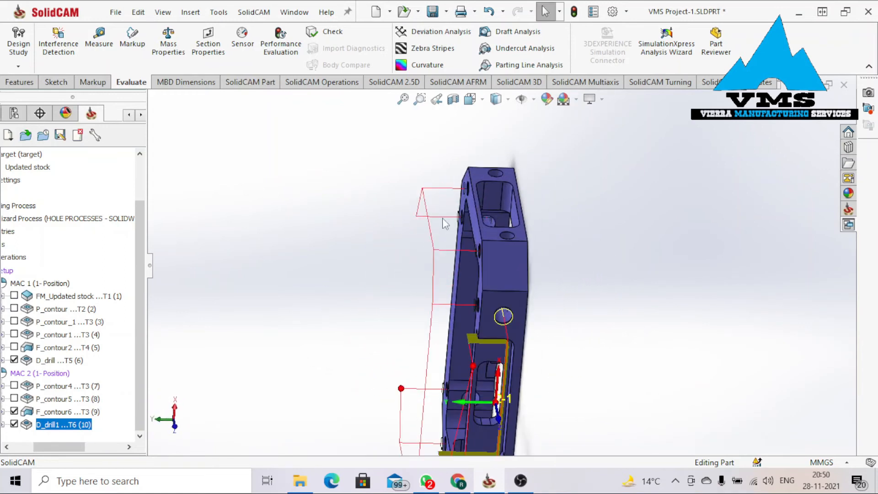
pyautogui.moveTo(443, 222); pyautogui.dragTo(482, 220, button='middle')
pyautogui.scroll(-2, 486, 198)
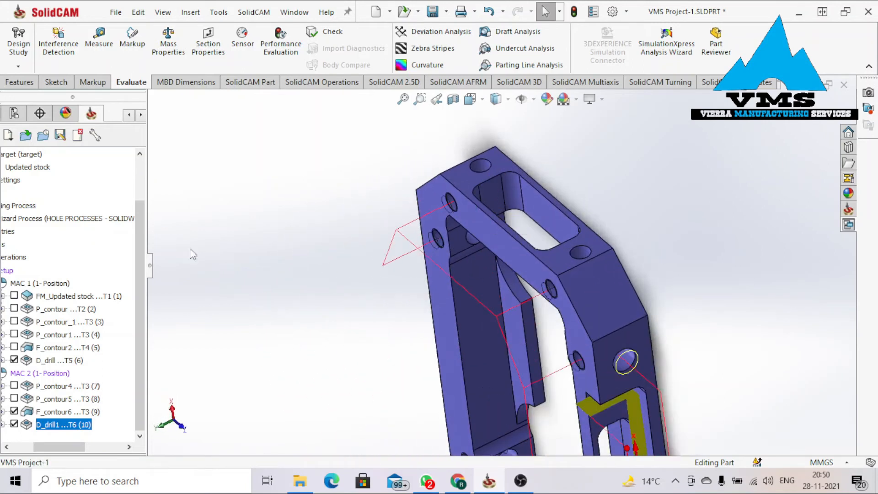
pyautogui.moveTo(52, 447); pyautogui.dragTo(43, 447)
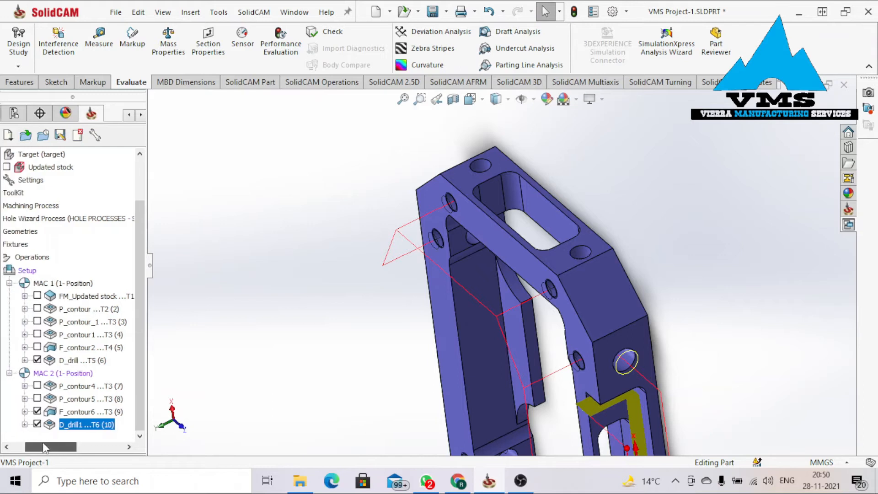
pyautogui.moveTo(138, 364); pyautogui.dragTo(139, 320)
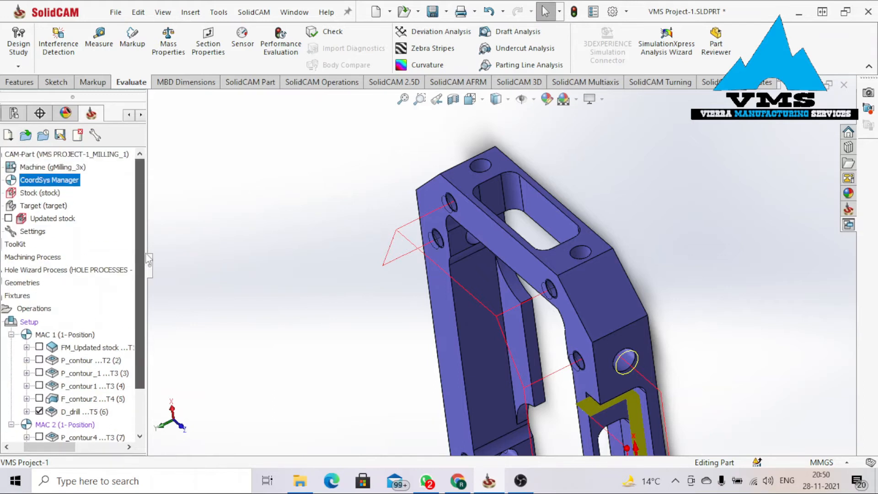
pyautogui.rightClick(48, 182)
pyautogui.click(76, 189)
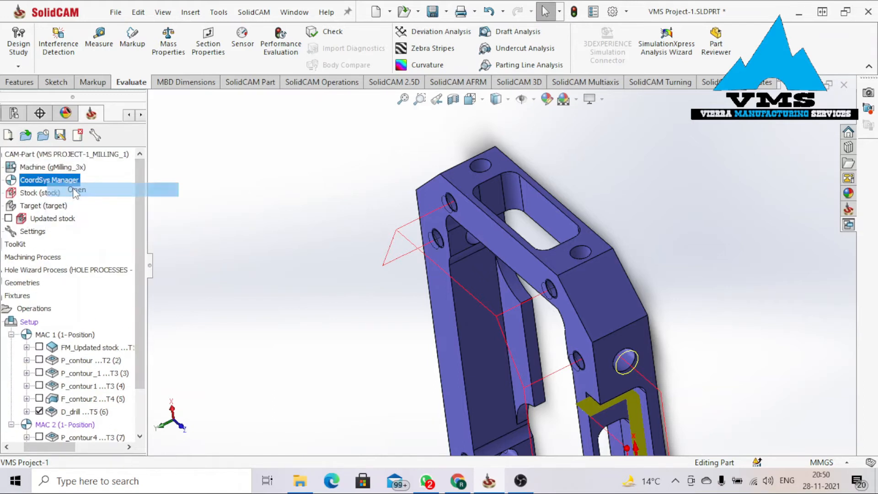
pyautogui.click(74, 360)
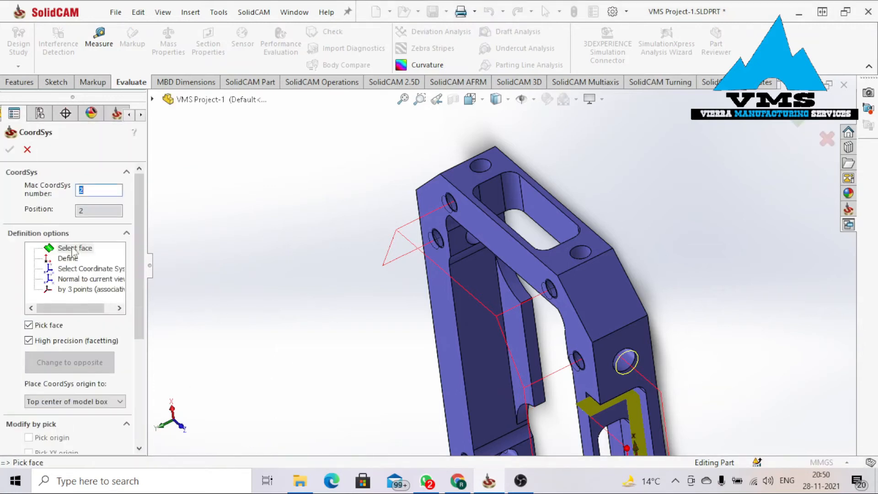
pyautogui.click(453, 201)
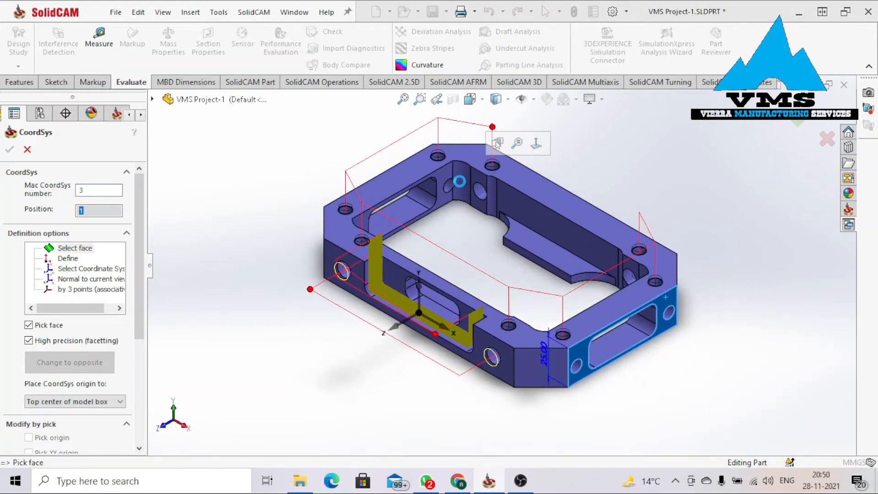
# Check the axes of the MAC 3 coordinate system, accept it with its default level data, and review the coordinate system list.
pyautogui.moveTo(462, 186)
pyautogui.mouseDown(button='middle')
pyautogui.moveTo(543, 172)
pyautogui.moveTo(617, 231)
pyautogui.moveTo(619, 286)
pyautogui.mouseUp(button='middle')
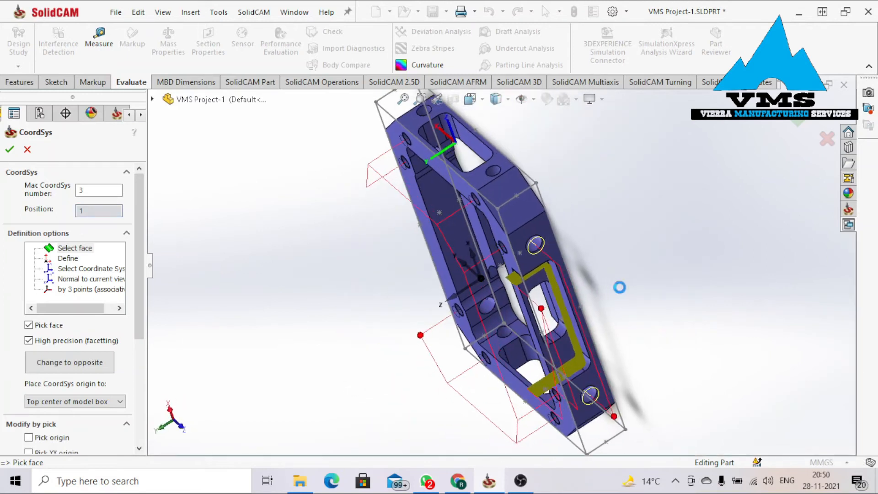
pyautogui.moveTo(654, 249); pyautogui.dragTo(563, 224, button='middle')
pyautogui.scroll(-2, 567, 219)
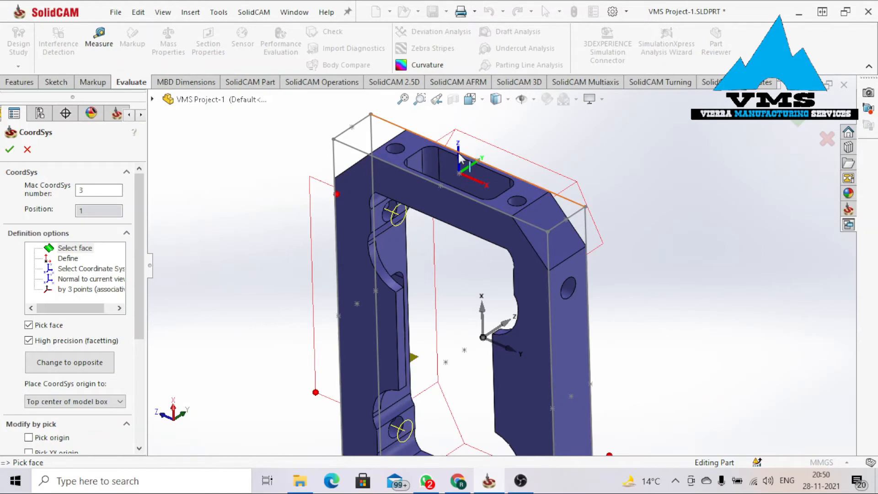
pyautogui.click(10, 149)
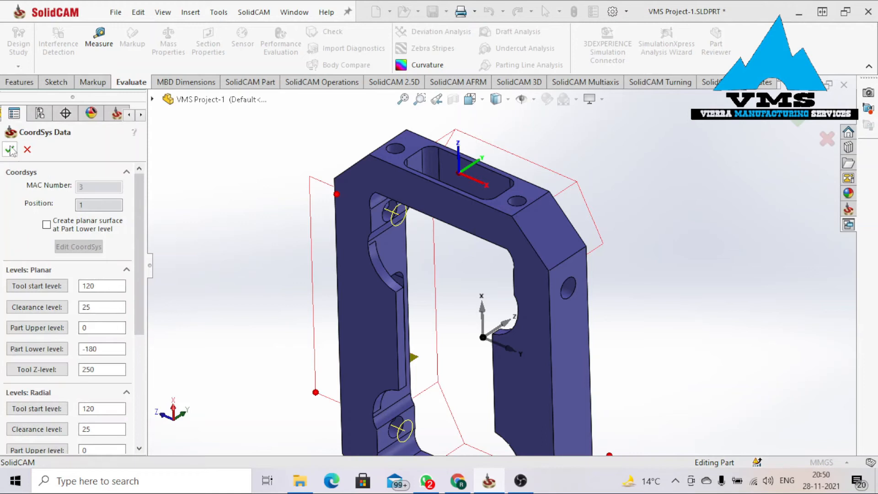
pyautogui.click(10, 149)
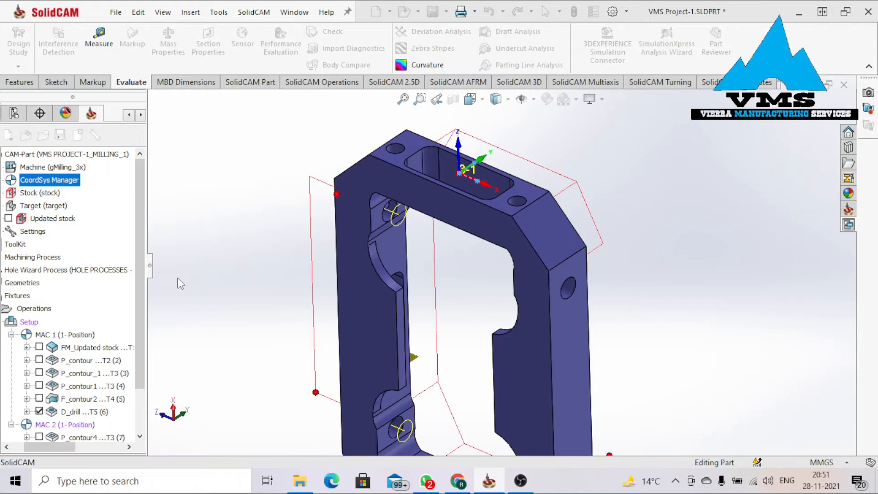
pyautogui.doubleClick(68, 180)
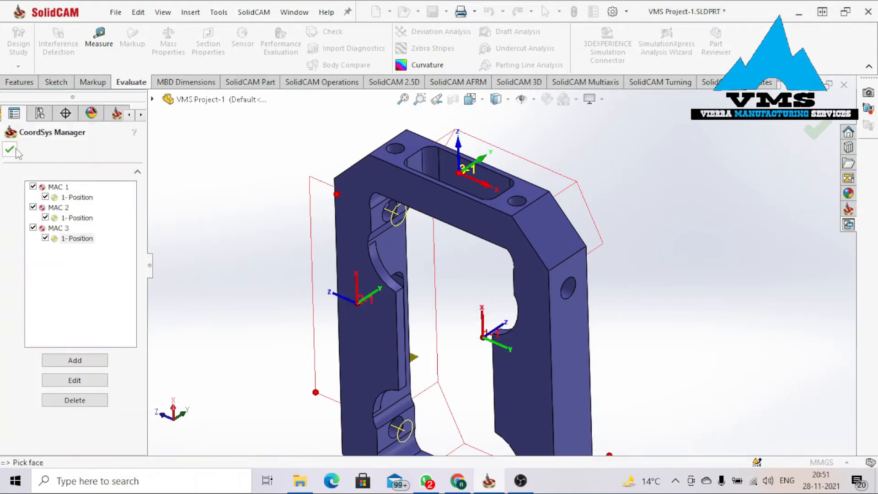
pyautogui.click(11, 150)
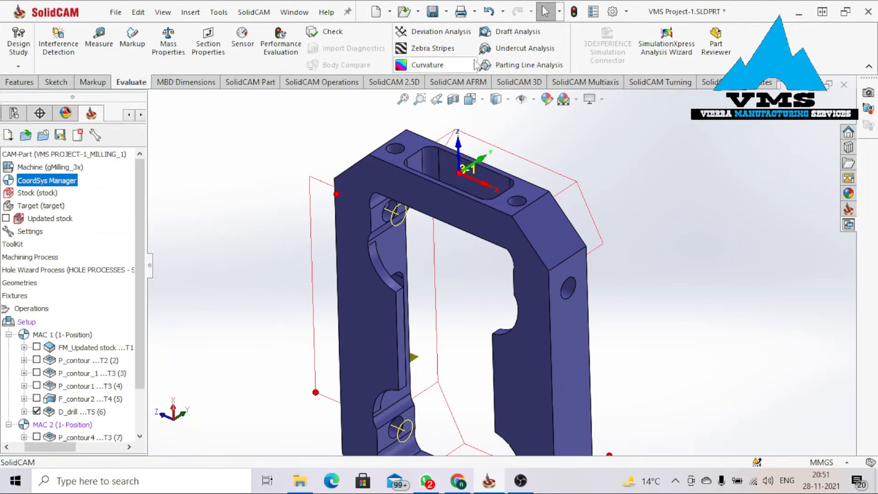
# Create a 2.5D pocket operation on MAC 3 using the rim of the end face's slot pocket as its geometry.
pyautogui.click(385, 83)
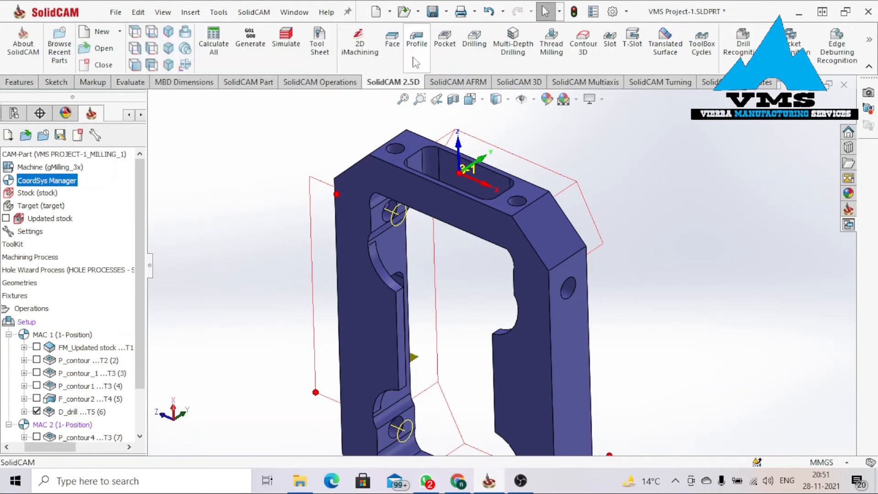
pyautogui.click(450, 52)
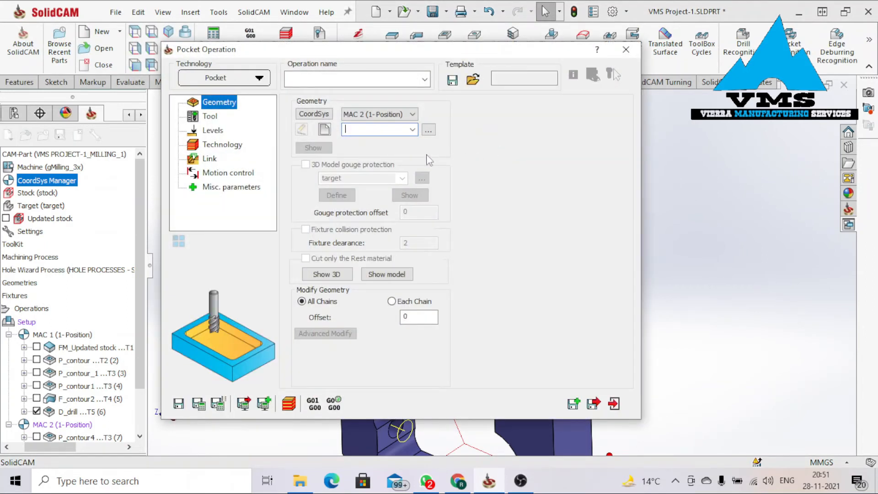
pyautogui.click(388, 114)
pyautogui.click(379, 141)
pyautogui.click(324, 129)
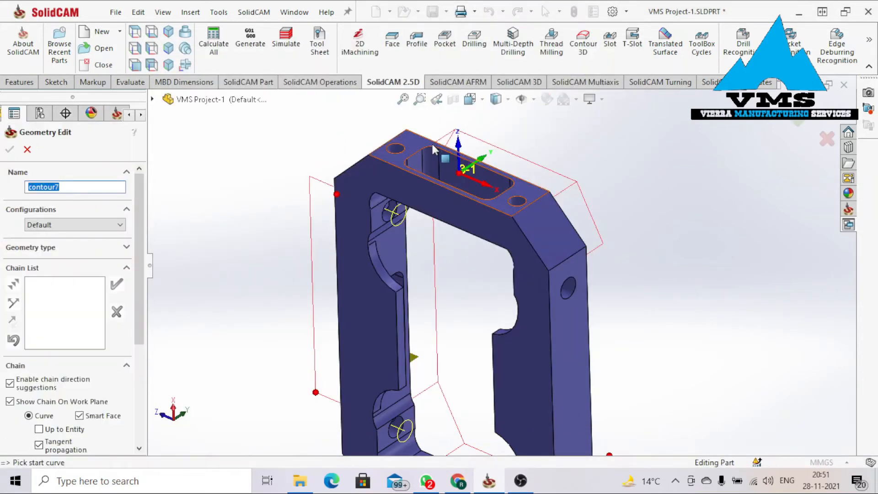
pyautogui.click(437, 153)
pyautogui.click(233, 260)
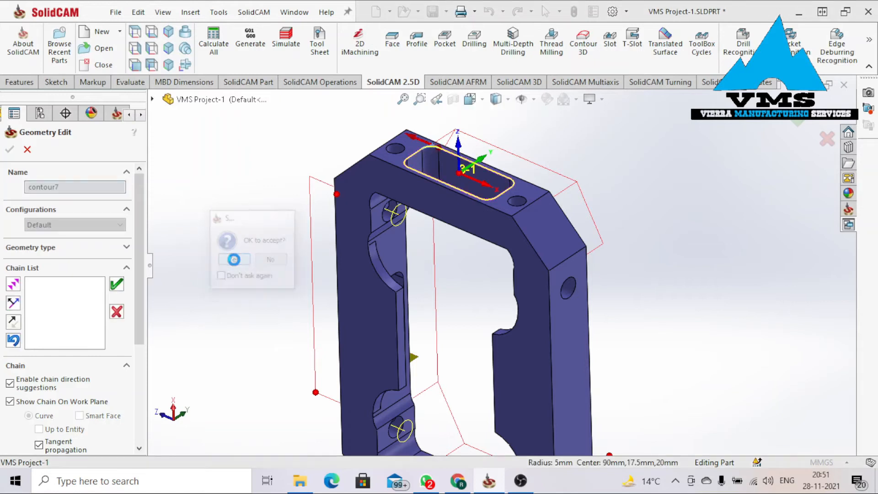
pyautogui.click(10, 149)
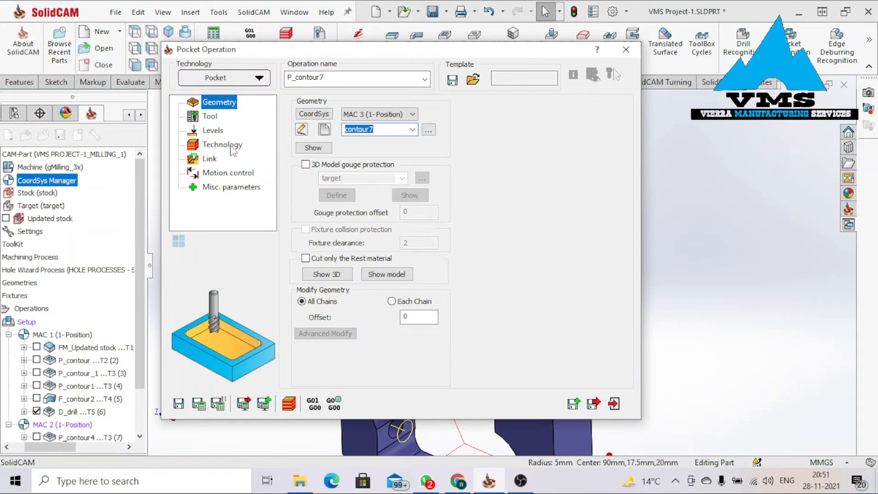
# Assign tool 3, the 6 mm end mill, to the pocket operation.
pyautogui.click(208, 117)
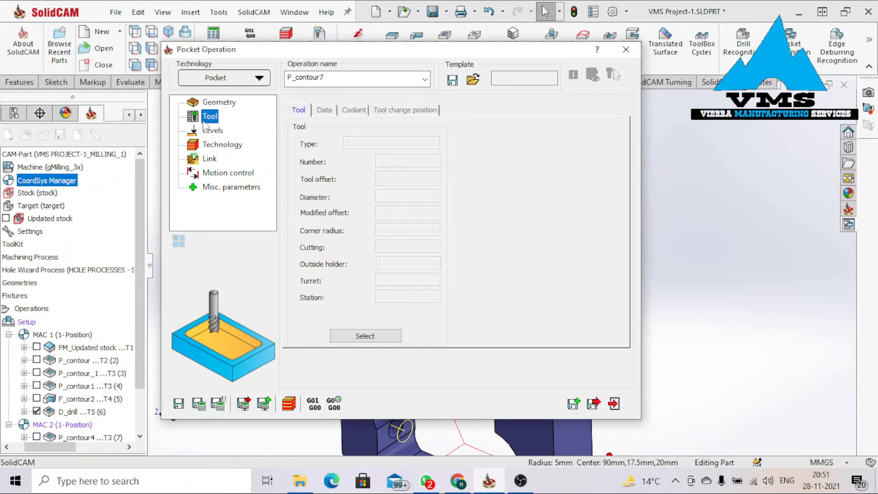
pyautogui.click(364, 336)
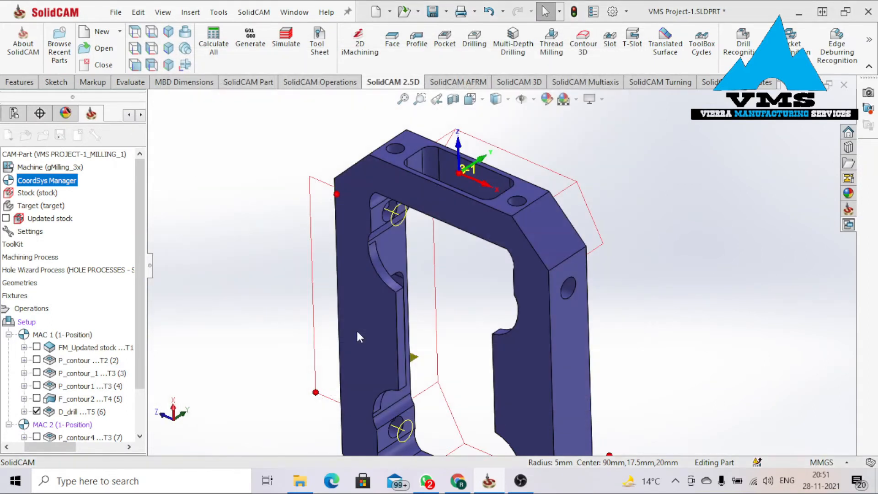
pyautogui.click(149, 142)
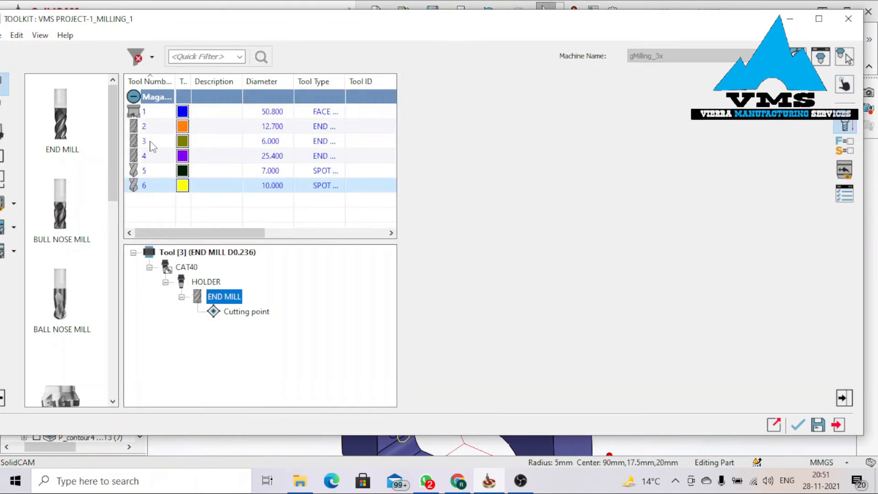
pyautogui.click(799, 425)
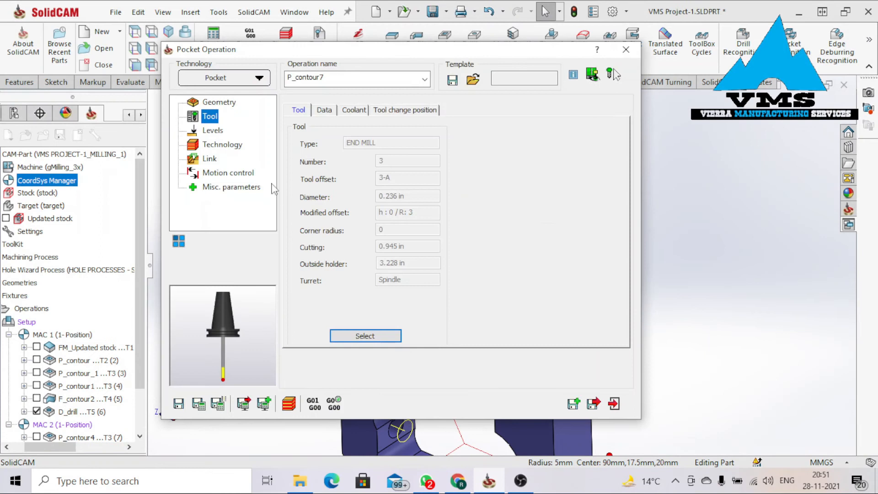
# Set the pocket depth to 18 from the frame's inner face below the slot, with delta -0.2 and equal step down.
pyautogui.click(213, 131)
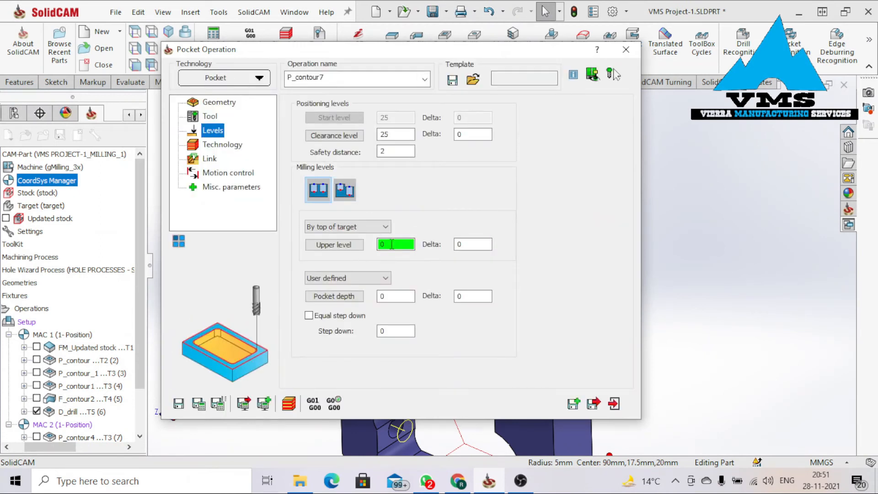
pyautogui.click(334, 296)
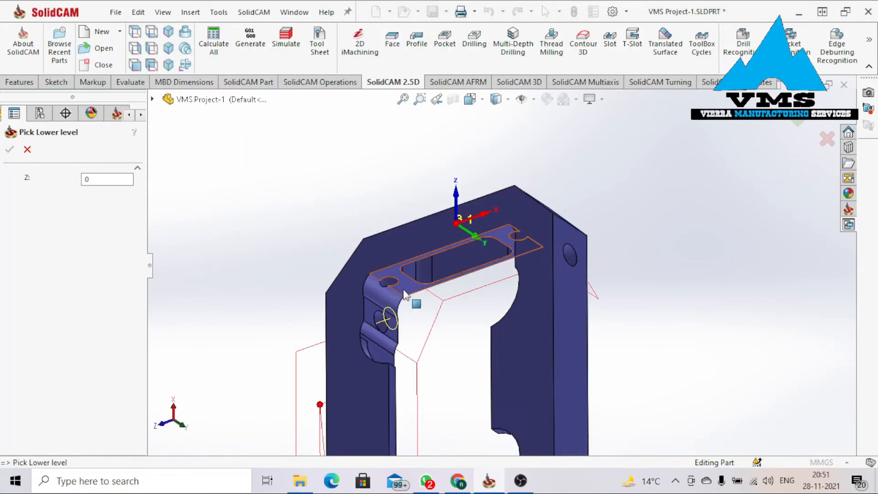
pyautogui.click(403, 292)
pyautogui.scroll(-3, 485, 285)
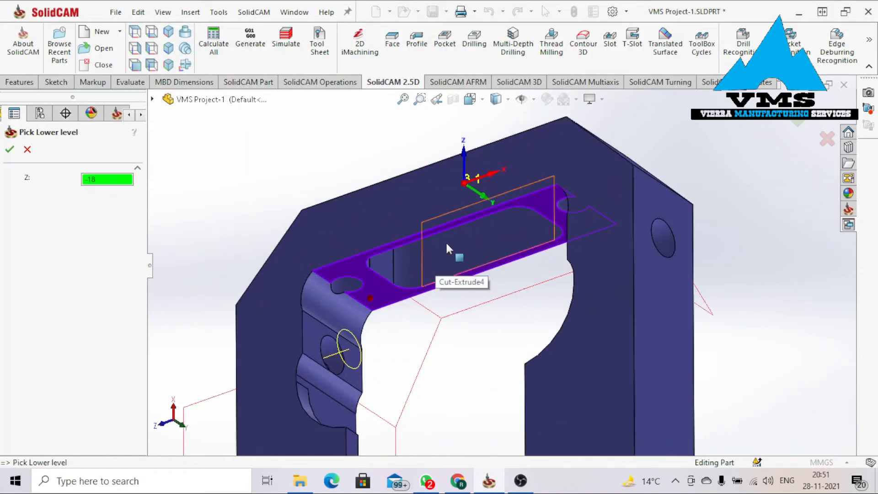
pyautogui.scroll(2, 464, 311)
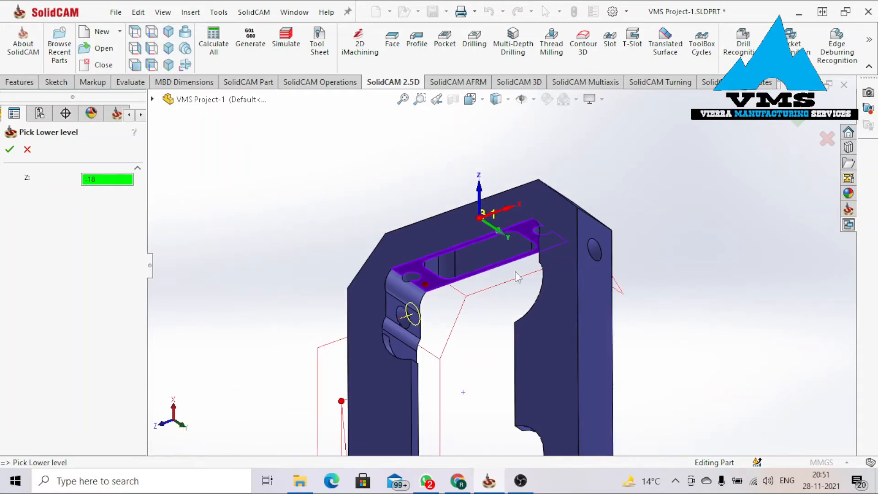
pyautogui.moveTo(438, 291); pyautogui.dragTo(476, 274, button='middle')
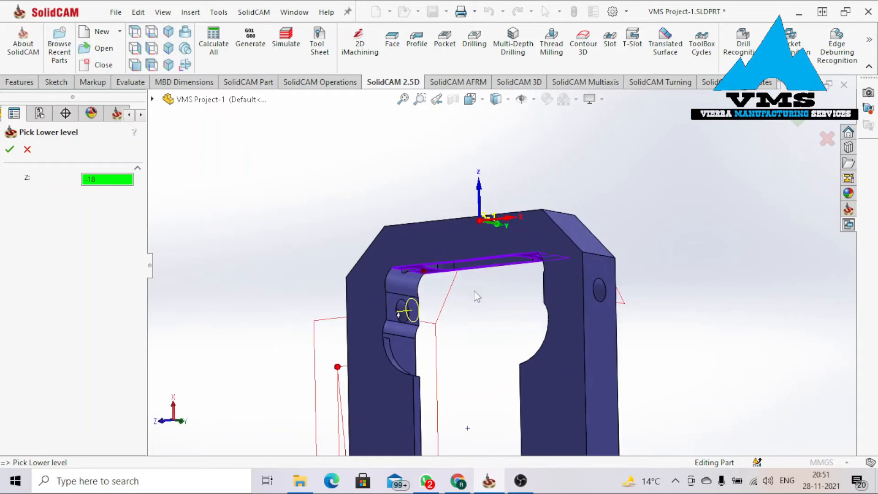
pyautogui.click(9, 149)
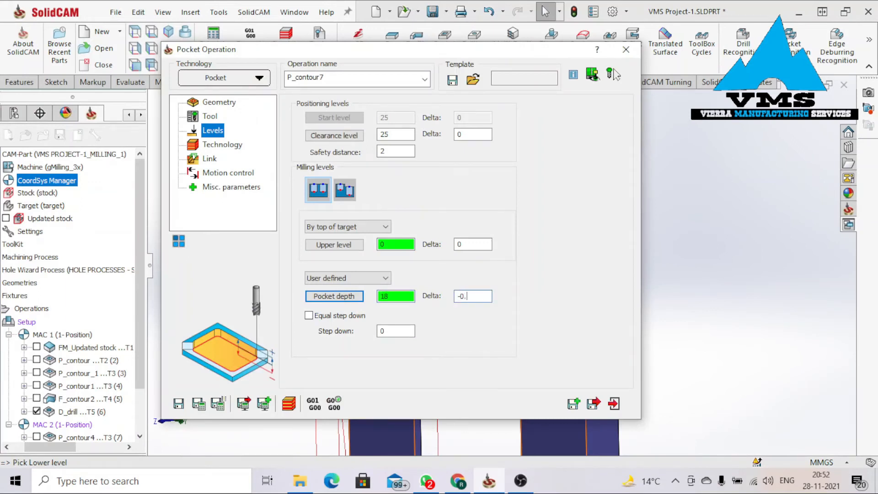
pyautogui.click(309, 315)
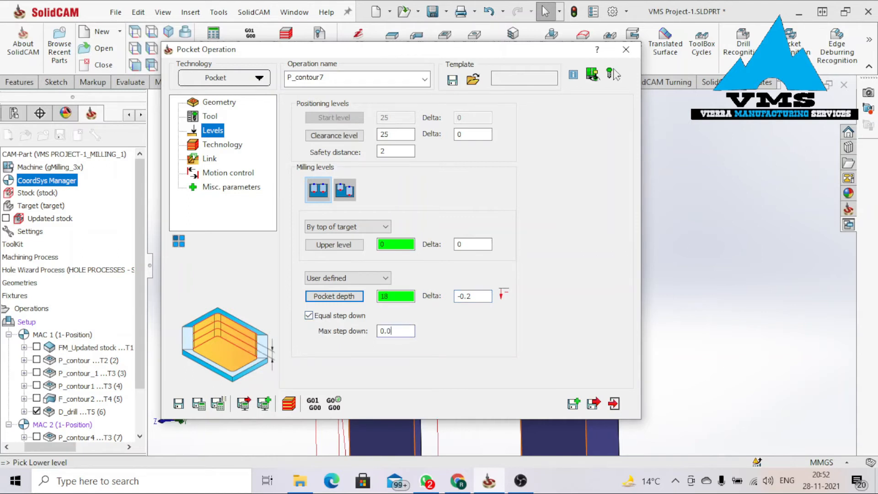
# Set the wall and floor offsets to 0.01 and enable wall and floor finishing with 2 wall finish passes.
pyautogui.click(216, 145)
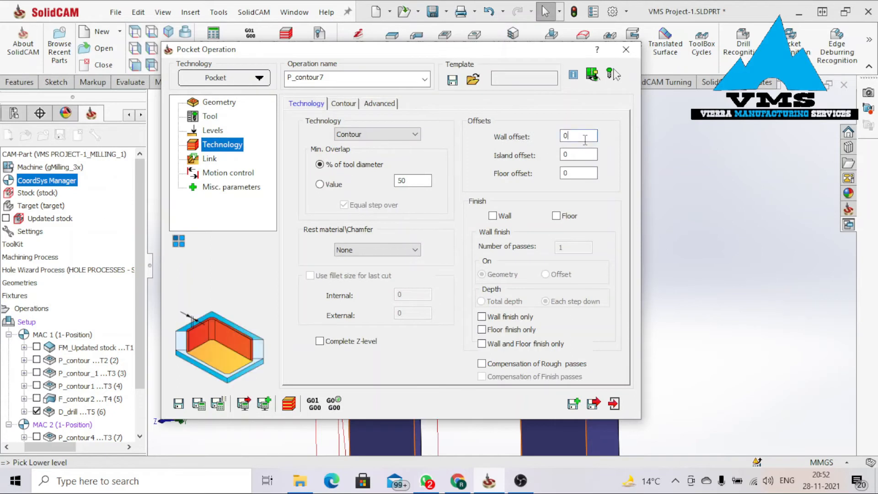
pyautogui.write('1')
pyautogui.click(580, 178)
pyautogui.click(503, 216)
pyautogui.click(571, 216)
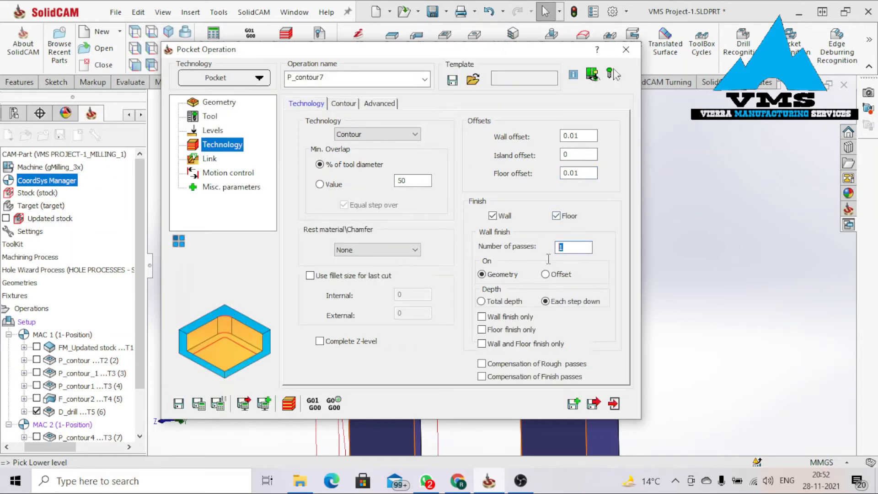
pyautogui.write('2')
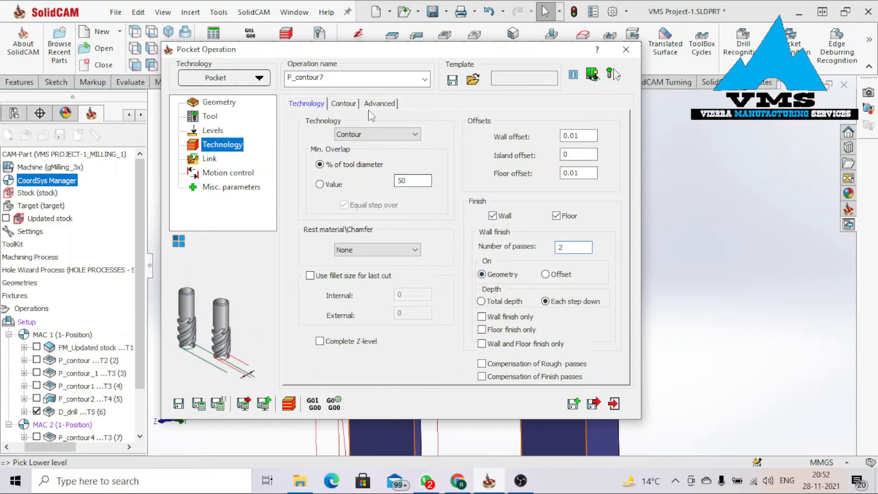
pyautogui.click(344, 104)
pyautogui.click(379, 103)
pyautogui.click(302, 105)
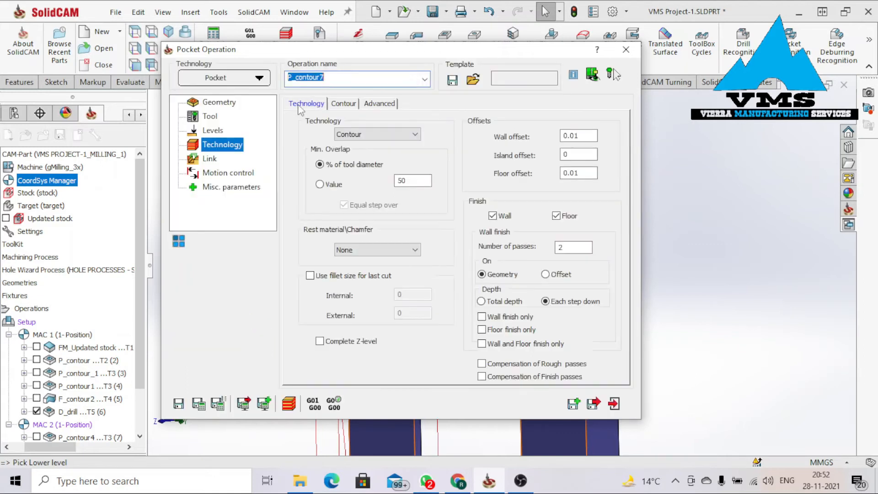
# Set the pocket's ramping to None, then save and calculate the operation.
pyautogui.click(210, 160)
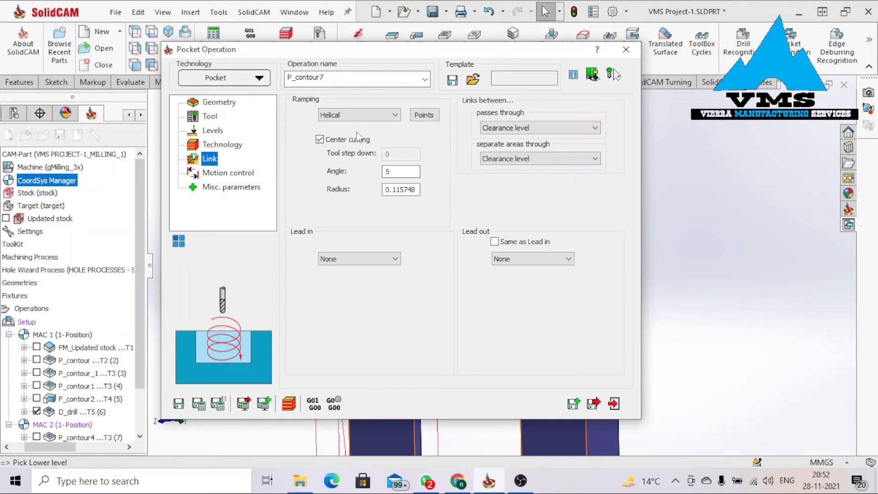
pyautogui.click(357, 115)
pyautogui.click(331, 124)
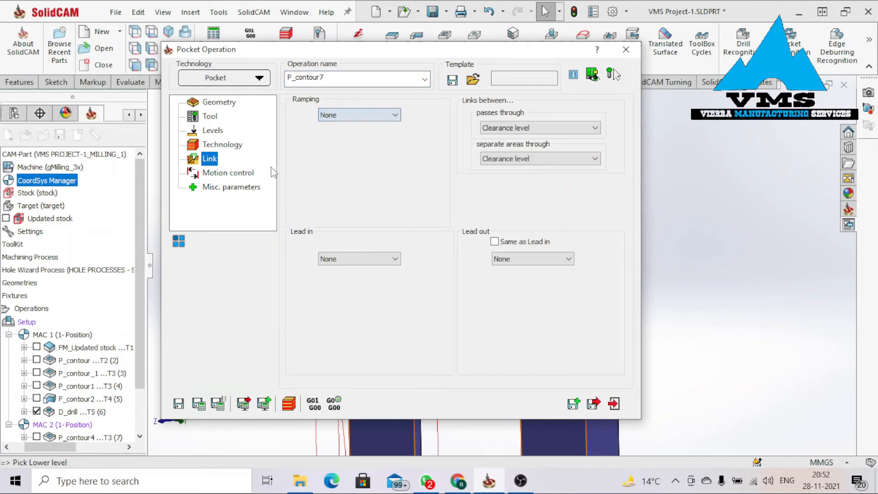
pyautogui.click(233, 186)
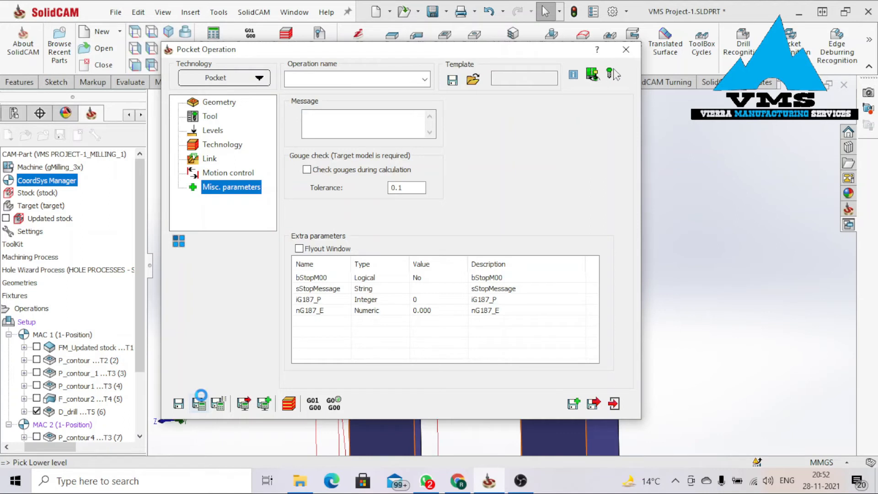
pyautogui.click(199, 401)
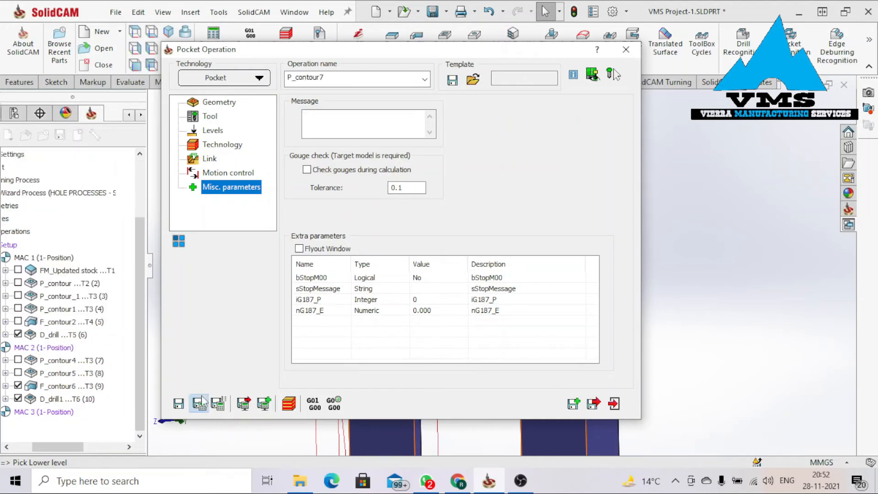
# Simulate the slot pocket operation in SolidVerify and watch the cutter work into the end face.
pyautogui.click(288, 403)
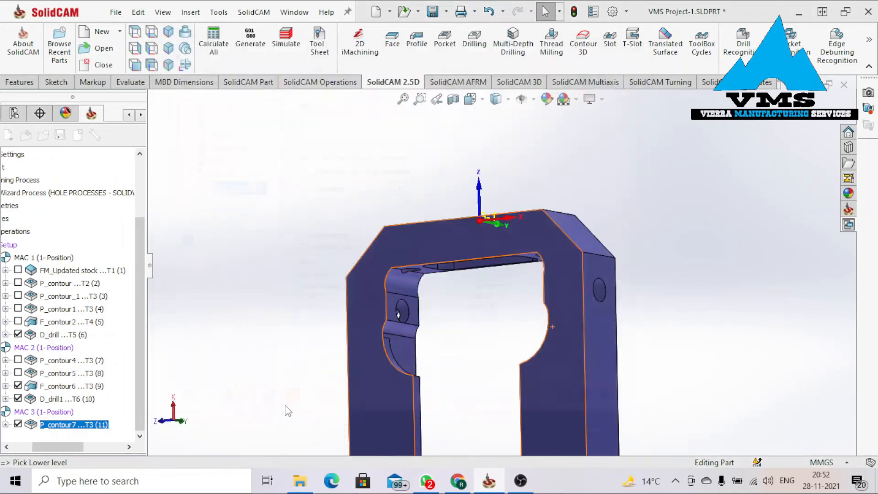
pyautogui.click(805, 171)
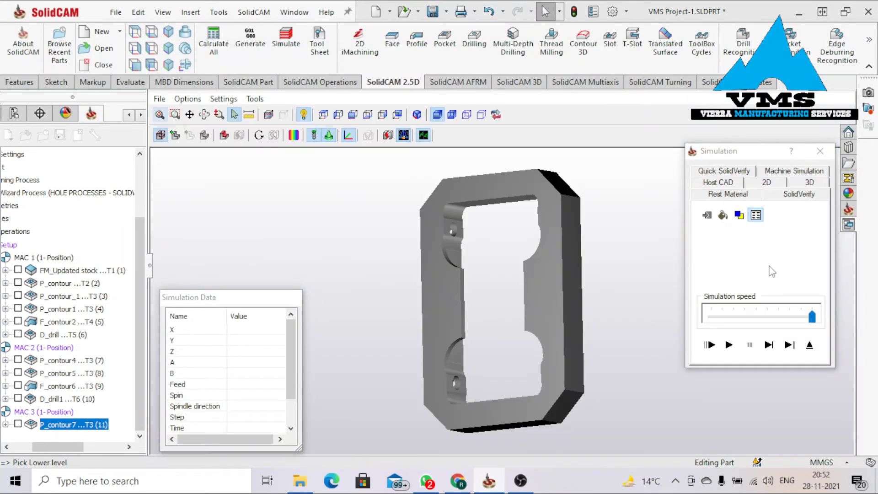
pyautogui.click(730, 346)
pyautogui.moveTo(554, 238)
pyautogui.mouseDown(button='middle')
pyautogui.moveTo(543, 234)
pyautogui.moveTo(542, 262)
pyautogui.moveTo(544, 242)
pyautogui.mouseUp(button='middle')
pyautogui.scroll(-3, 531, 168)
pyautogui.scroll(5, 537, 165)
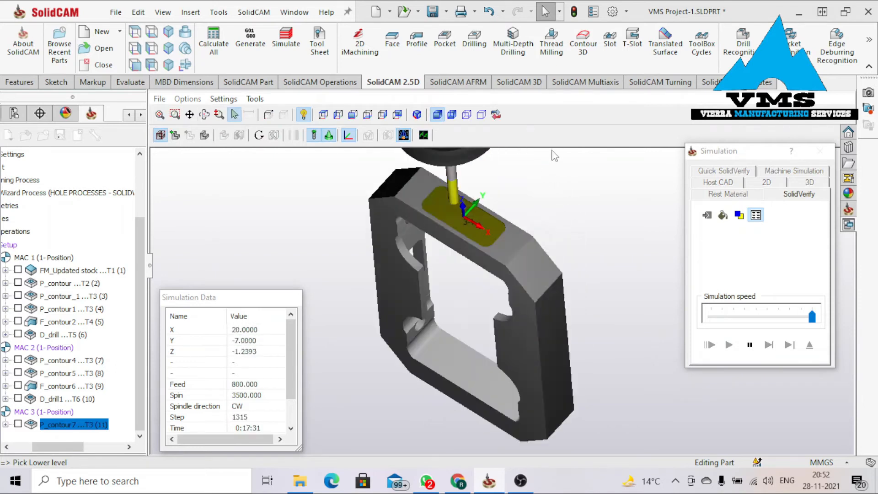
pyautogui.moveTo(456, 203); pyautogui.dragTo(462, 185, button='middle')
pyautogui.moveTo(448, 185); pyautogui.dragTo(440, 187)
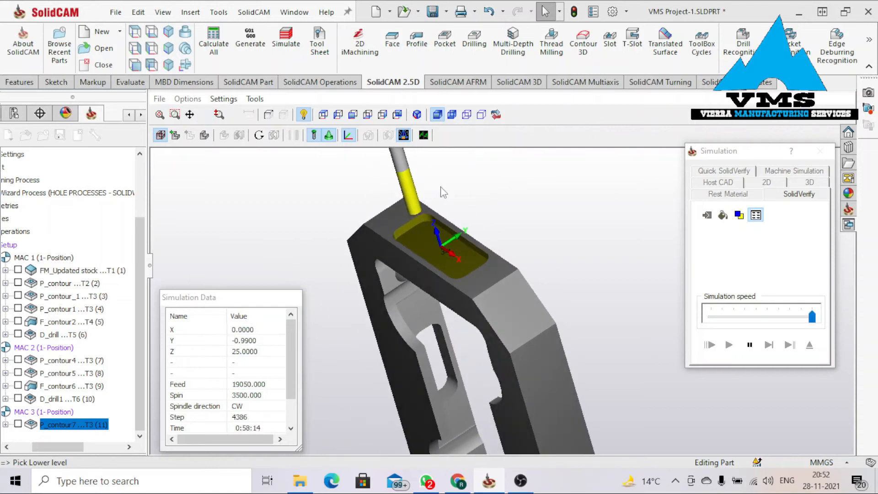
pyautogui.press('Escape')
pyautogui.scroll(-3, 441, 190)
pyautogui.scroll(3, 476, 187)
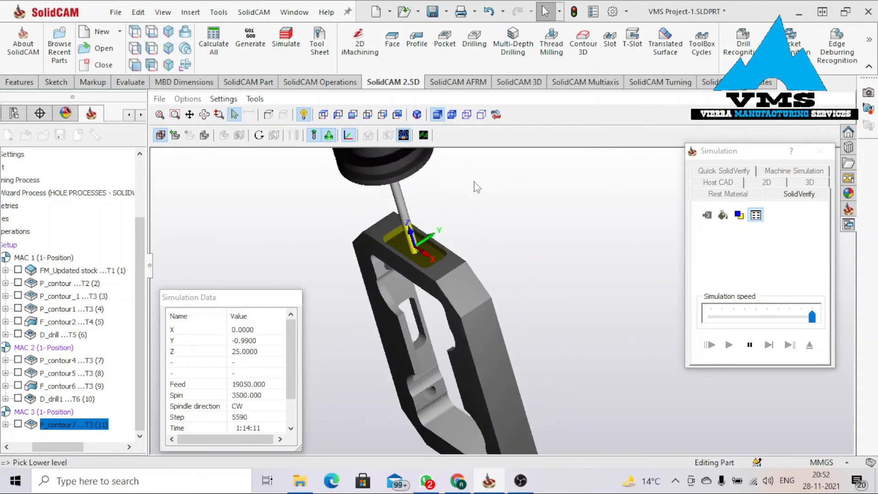
pyautogui.moveTo(447, 224)
pyautogui.mouseDown(button='middle')
pyautogui.moveTo(456, 228)
pyautogui.moveTo(460, 211)
pyautogui.moveTo(447, 234)
pyautogui.mouseUp(button='middle')
pyautogui.press('Escape')
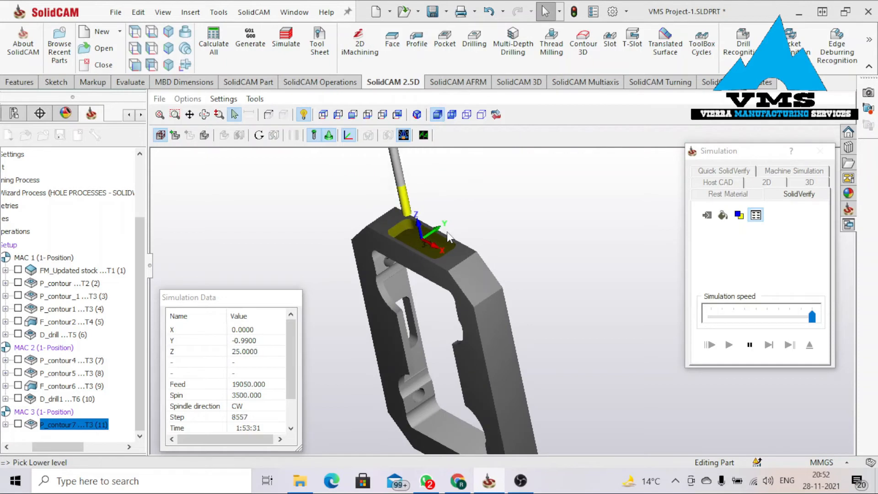
# Follow the simulation to its end, checking the machining time data and the milled slot pocket up close.
pyautogui.scroll(2, 447, 233)
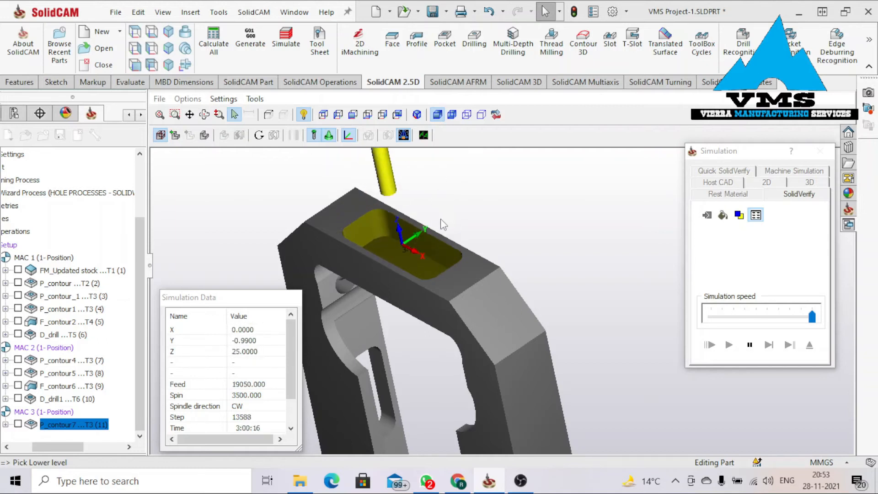
pyautogui.scroll(-1, 441, 222)
pyautogui.moveTo(426, 250); pyautogui.dragTo(393, 242, button='middle')
pyautogui.moveTo(300, 295); pyautogui.dragTo(320, 225)
pyautogui.moveTo(311, 287); pyautogui.dragTo(314, 332)
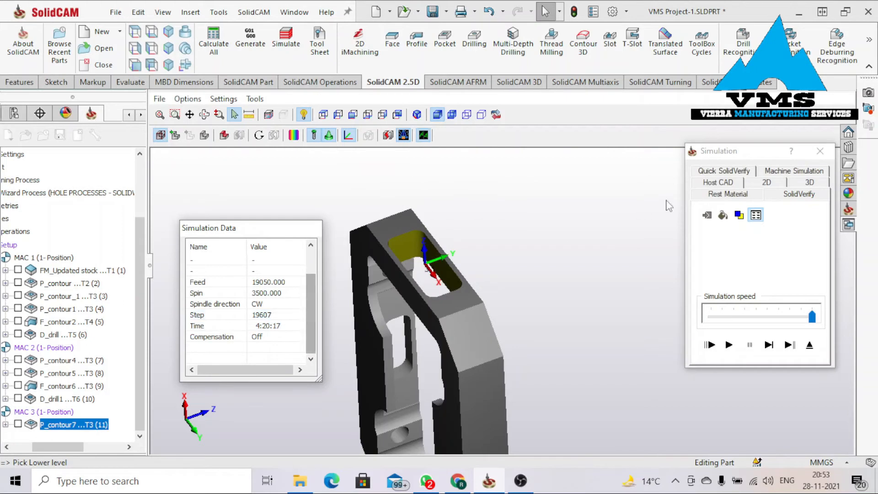
pyautogui.moveTo(503, 249)
pyautogui.mouseDown(button='middle')
pyautogui.moveTo(482, 256)
pyautogui.moveTo(493, 258)
pyautogui.mouseUp(button='middle')
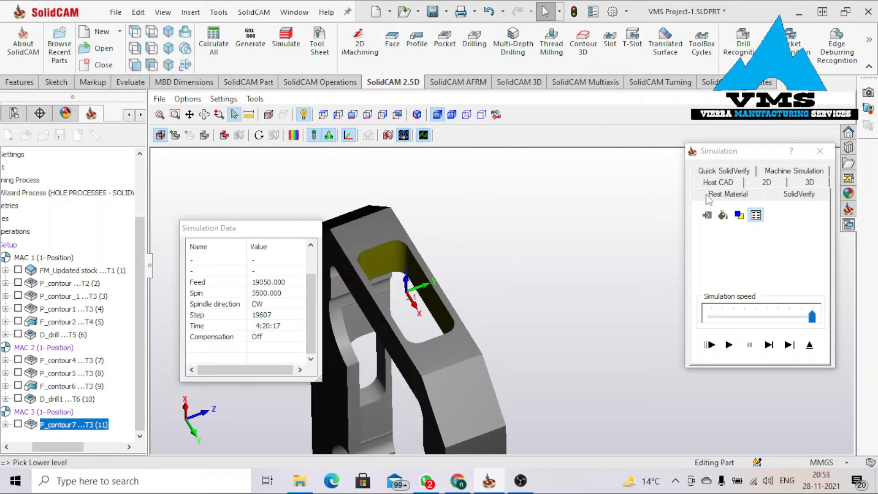
# Inspect the rest material left around the frame after the pocket operation, and close the simulation.
pyautogui.click(708, 195)
pyautogui.moveTo(503, 215); pyautogui.dragTo(568, 224, button='middle')
pyautogui.scroll(5, 544, 231)
pyautogui.scroll(-5, 566, 219)
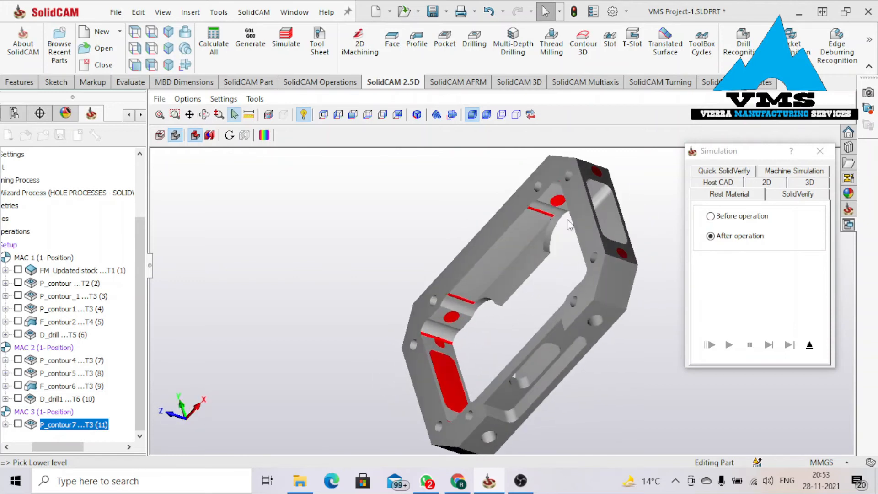
pyautogui.click(814, 156)
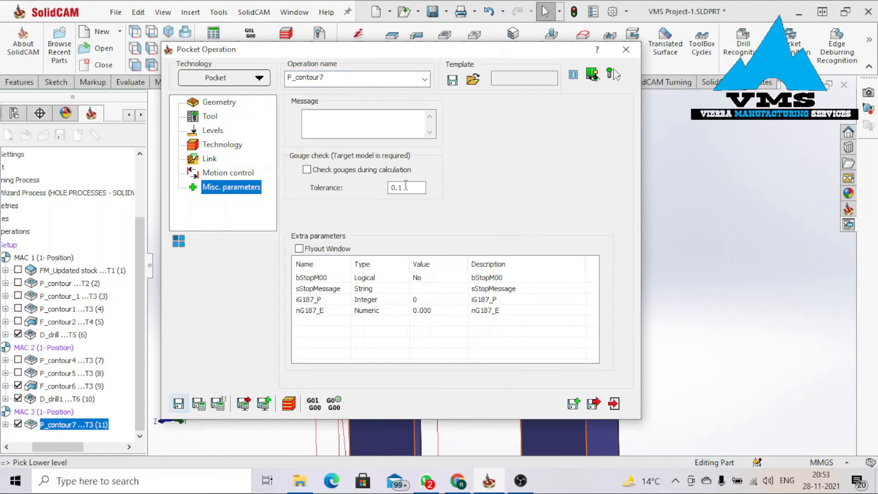
# Close the pocket operation and start a drilling operation using the two hole centres either side of the slot on the MAC 3 end face.
pyautogui.click(625, 50)
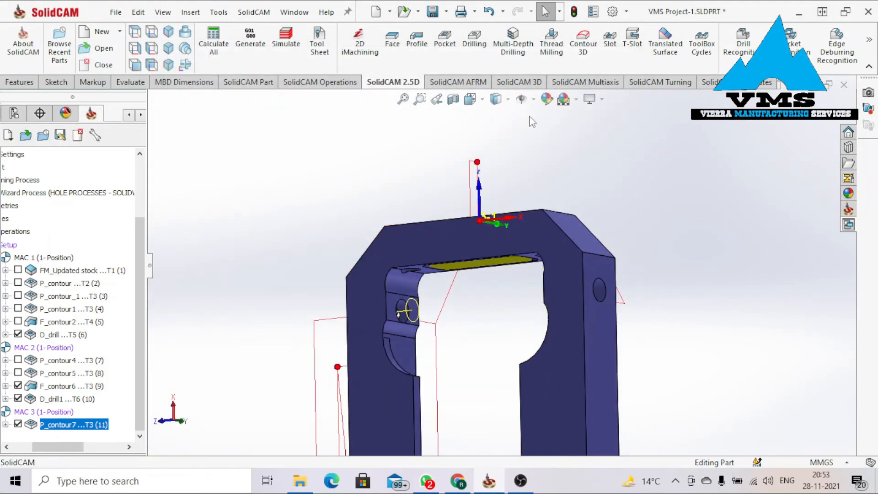
pyautogui.click(474, 39)
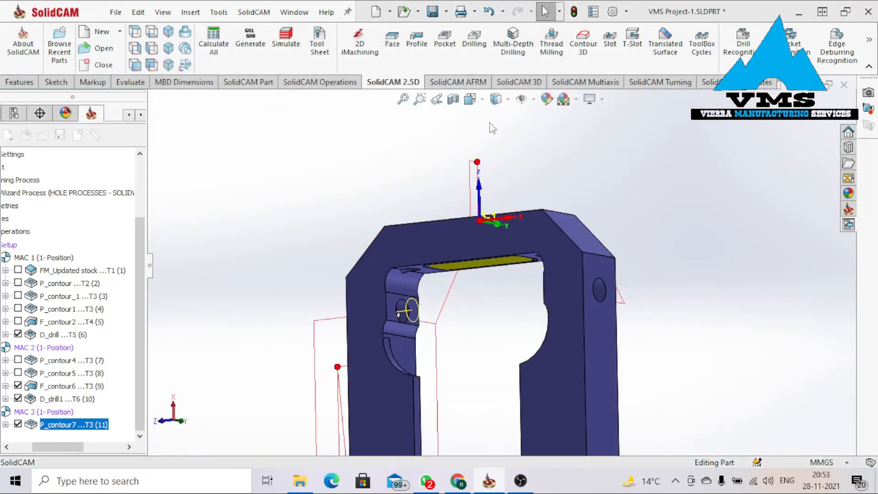
pyautogui.click(325, 135)
pyautogui.moveTo(544, 240); pyautogui.dragTo(564, 196, button='middle')
pyautogui.click(563, 186)
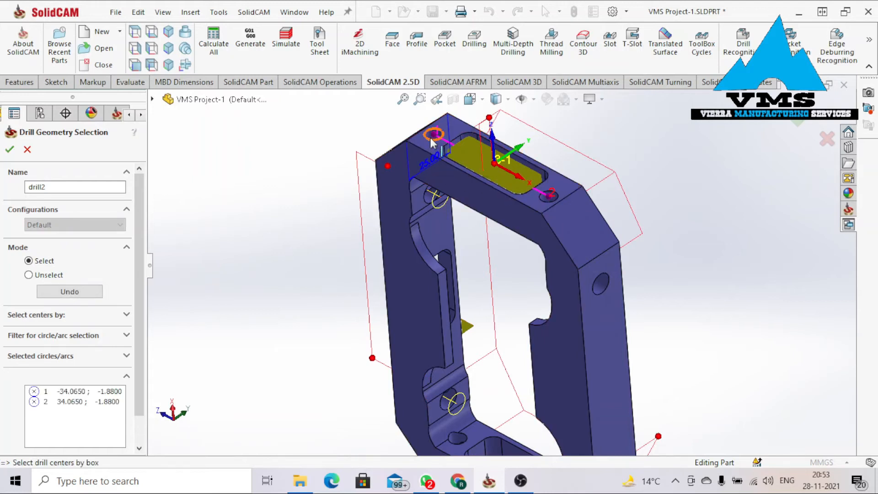
pyautogui.click(10, 149)
# Measure the diameter of one of the holes beside the slot on the end face.
pyautogui.moveTo(345, 52); pyautogui.dragTo(319, 259)
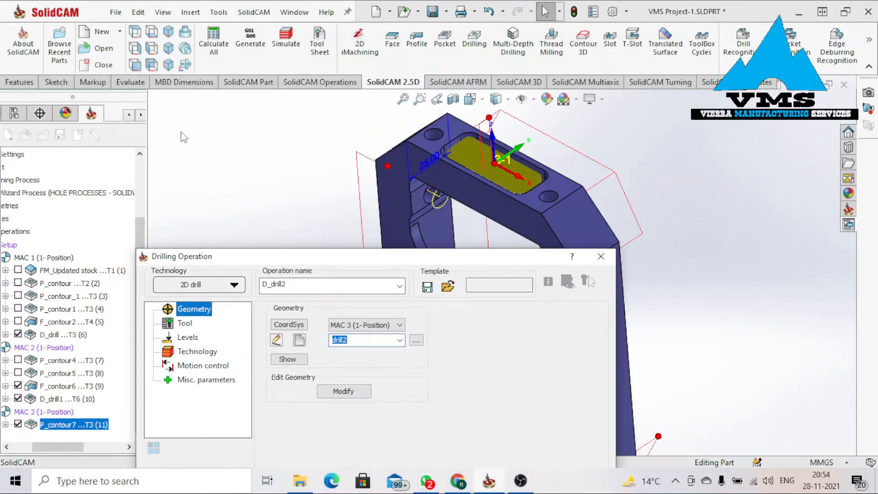
pyautogui.click(130, 83)
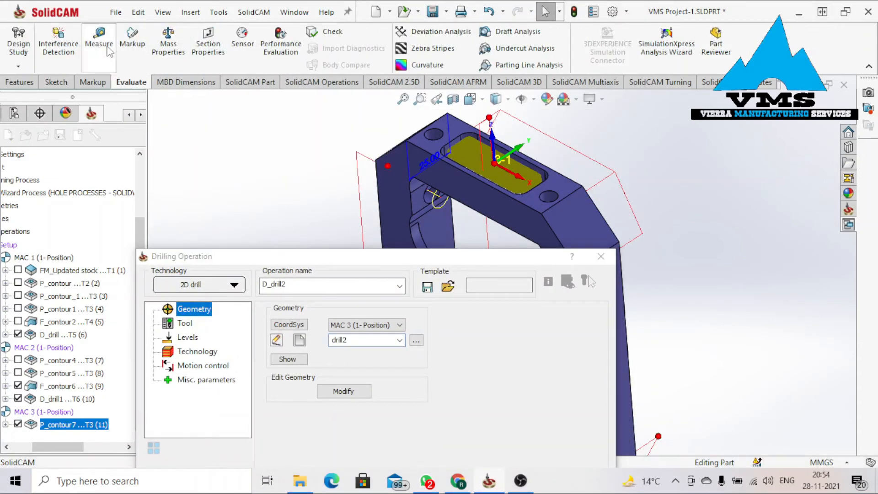
pyautogui.click(99, 39)
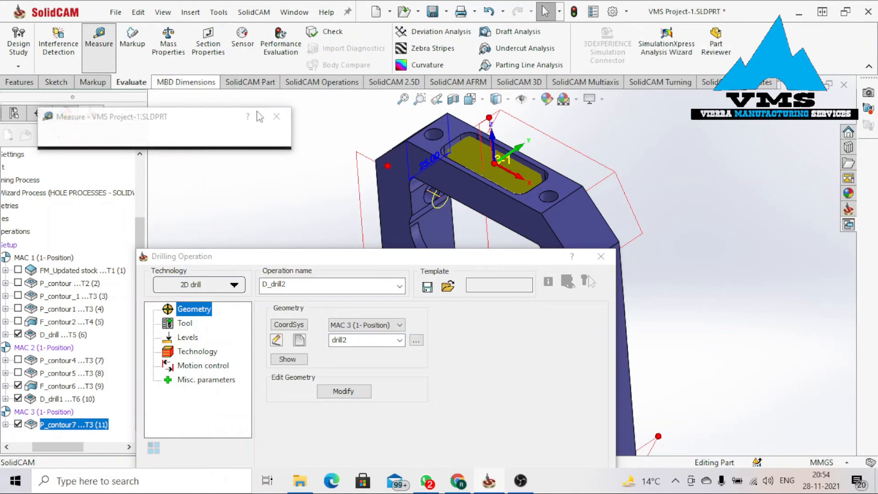
pyautogui.click(554, 191)
pyautogui.moveTo(492, 256); pyautogui.dragTo(502, 114)
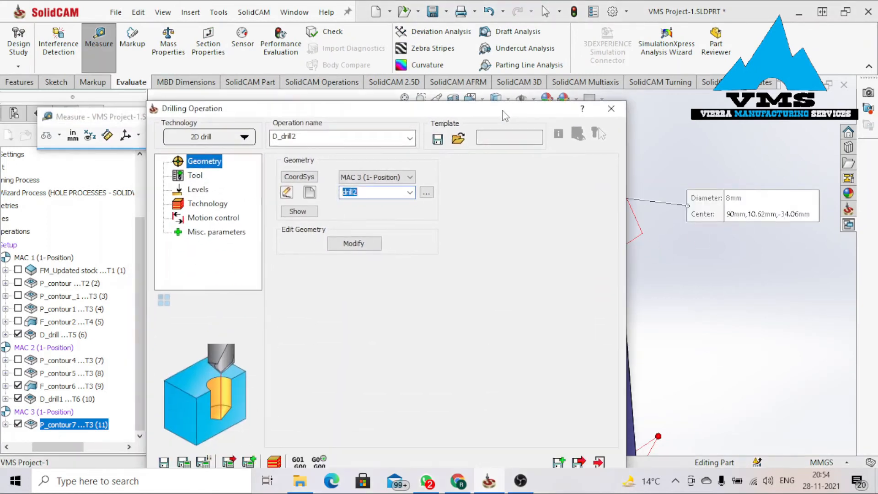
# Add an 8 mm spot drill to the tool table, assign it to the drilling operation, and check its coolant options.
pyautogui.click(194, 175)
pyautogui.click(386, 391)
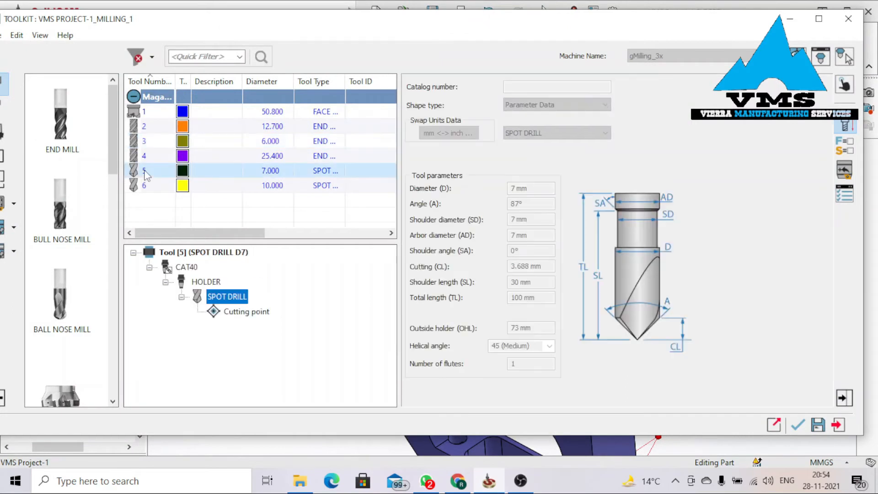
pyautogui.click(153, 188)
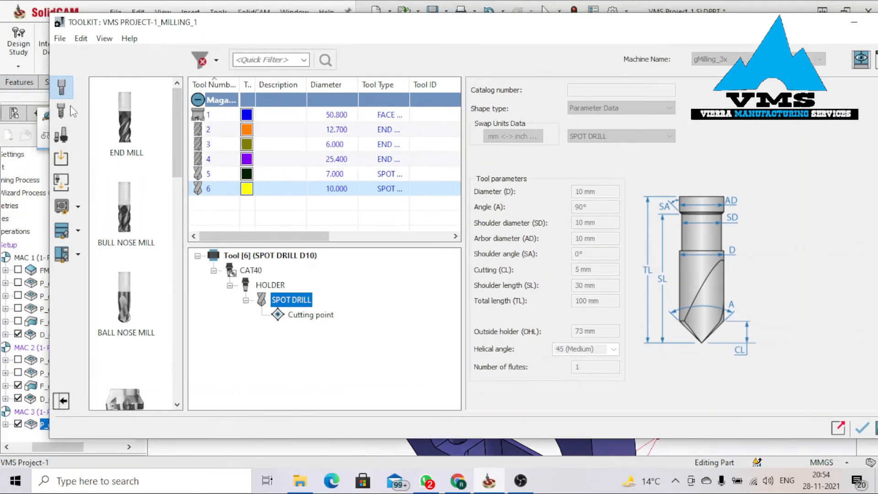
pyautogui.click(64, 111)
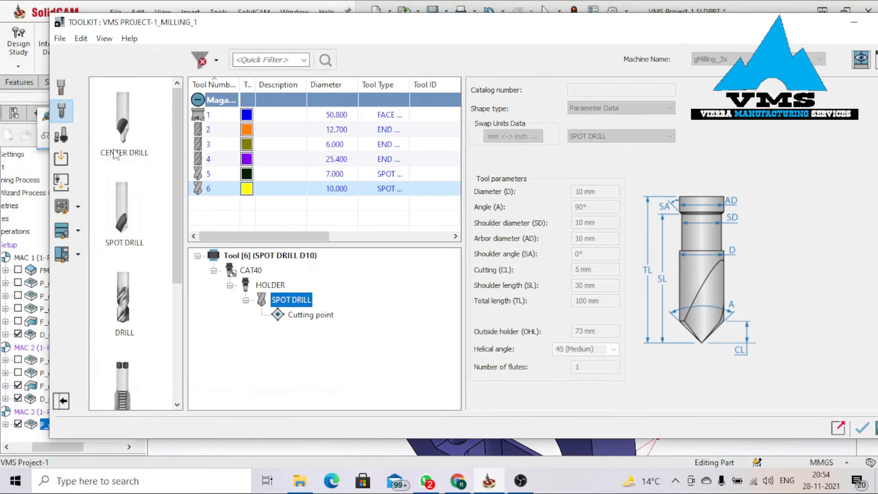
pyautogui.doubleClick(120, 201)
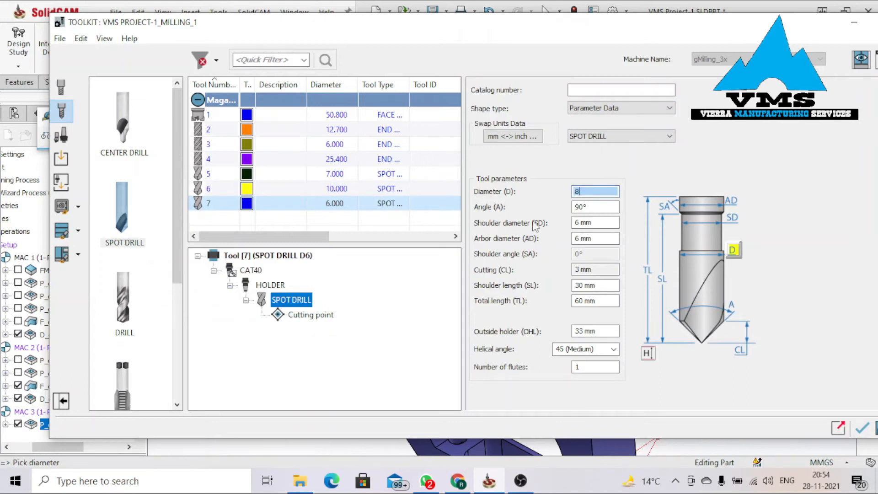
pyautogui.press('Tab')
pyautogui.click(861, 428)
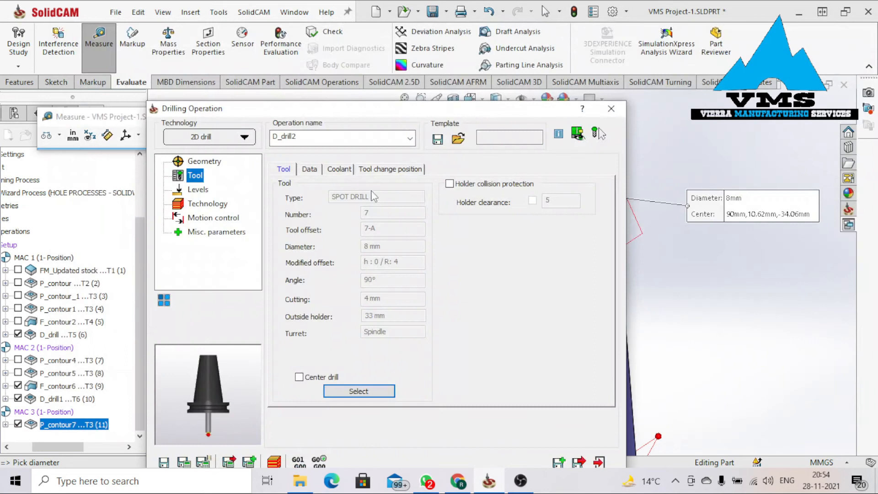
pyautogui.click(339, 169)
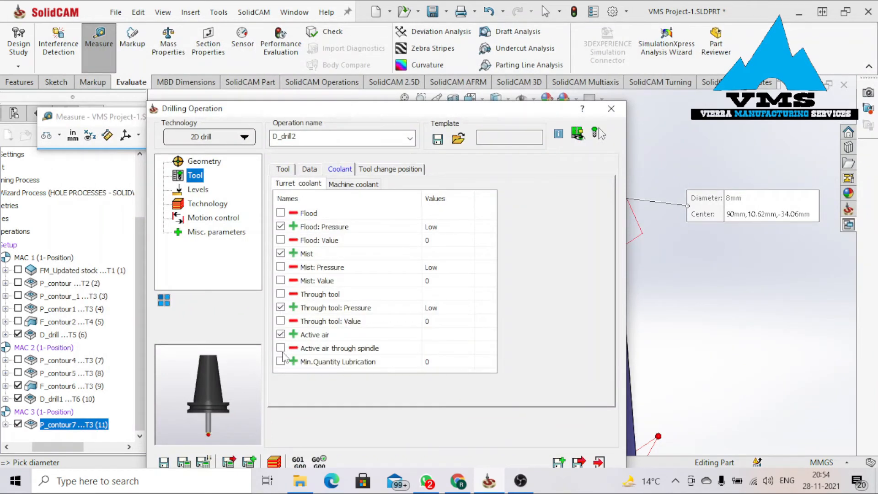
pyautogui.click(286, 170)
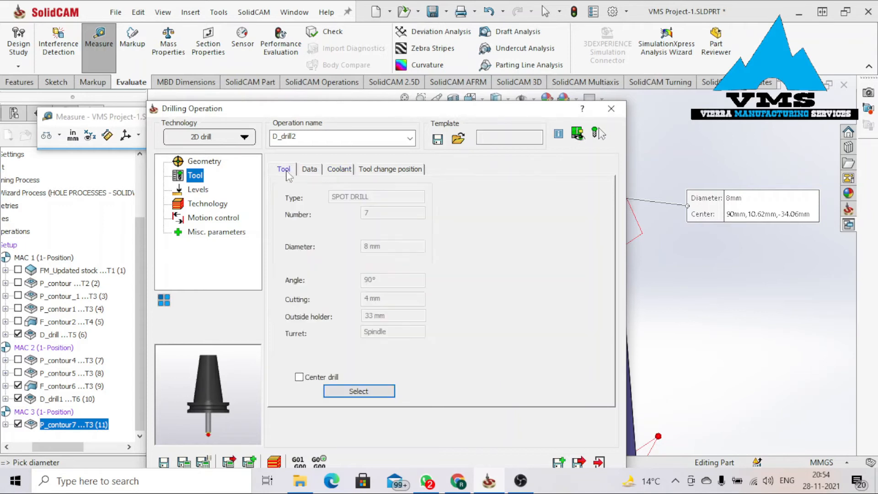
# Set the upper level from the outer end face and the drill depth from the end wall's inner face, with a depth delta of -0.2.
pyautogui.click(192, 190)
pyautogui.click(319, 270)
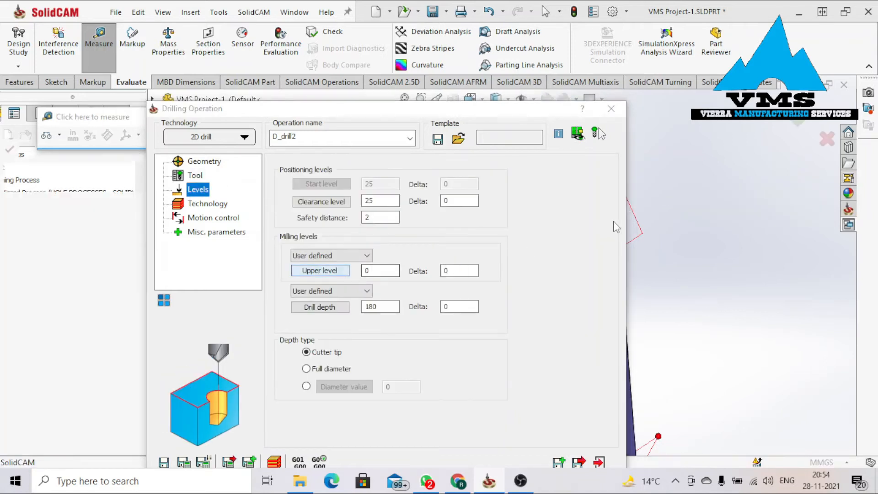
pyautogui.click(535, 198)
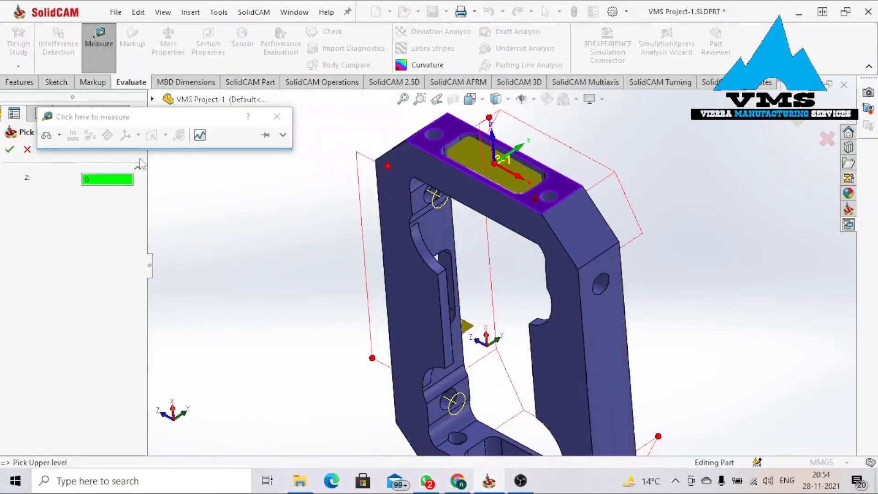
pyautogui.click(12, 147)
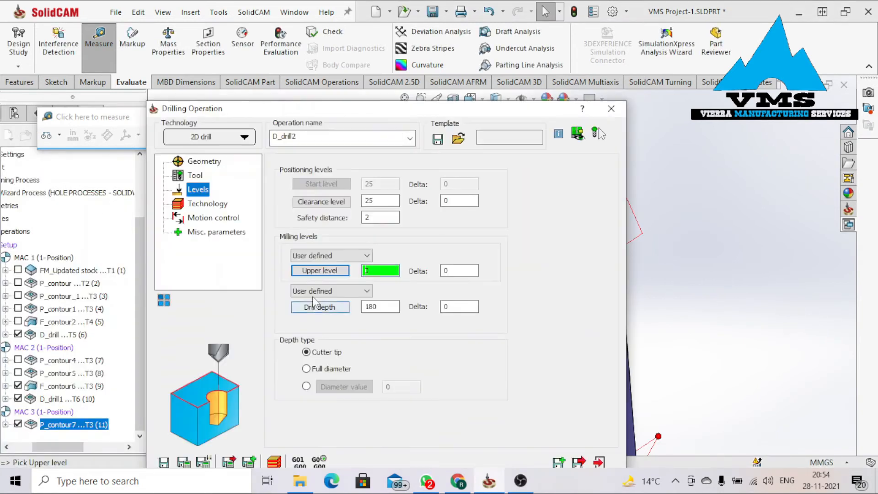
pyautogui.click(319, 307)
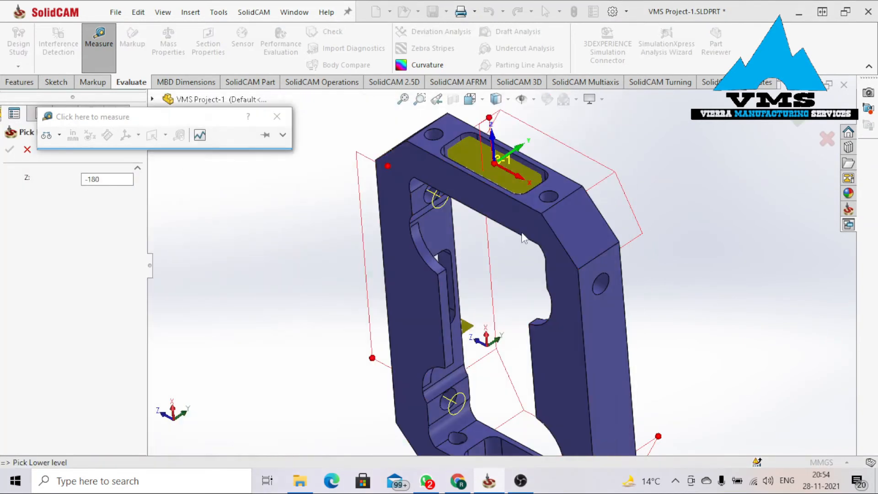
pyautogui.moveTo(540, 150); pyautogui.dragTo(537, 206, button='middle')
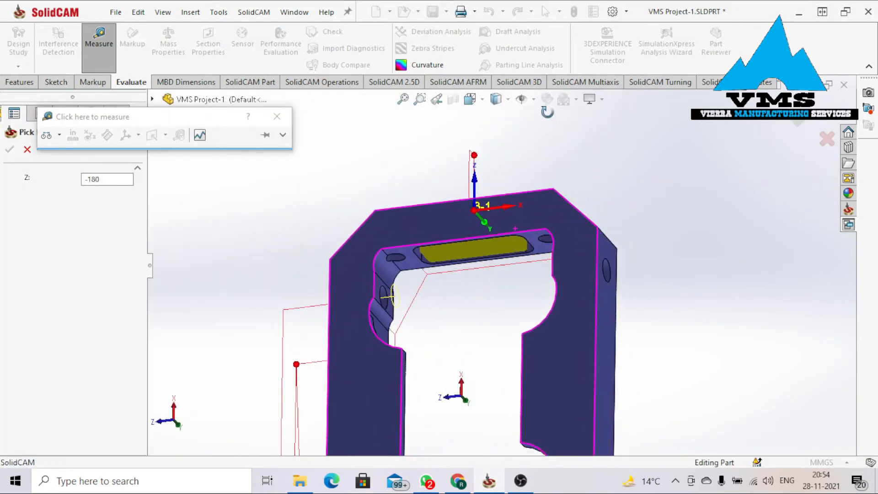
pyautogui.click(535, 237)
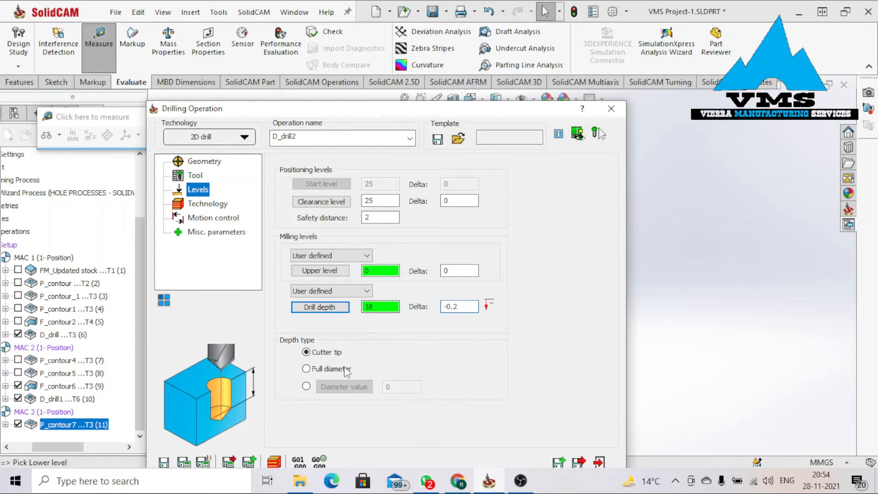
# Save and calculate the drilling operation with the default sorting and G81 cycle, and run it in SolidVerify.
pyautogui.click(208, 203)
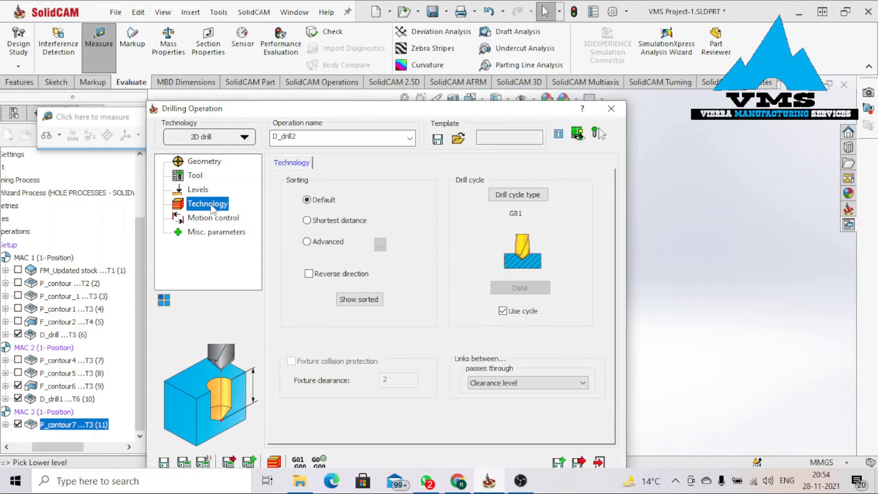
pyautogui.click(183, 461)
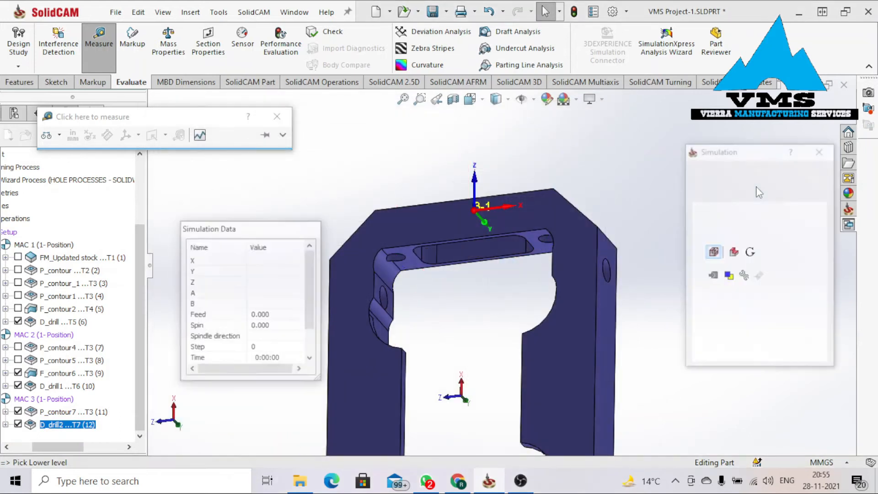
pyautogui.click(803, 172)
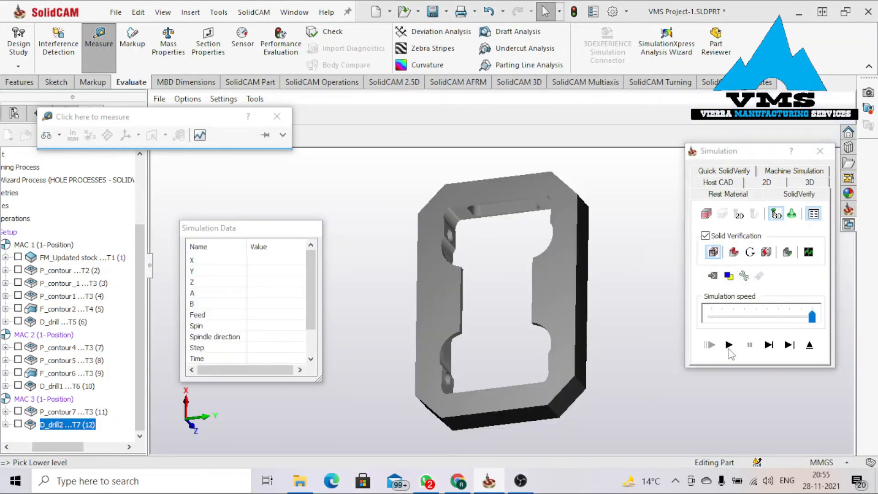
pyautogui.click(729, 345)
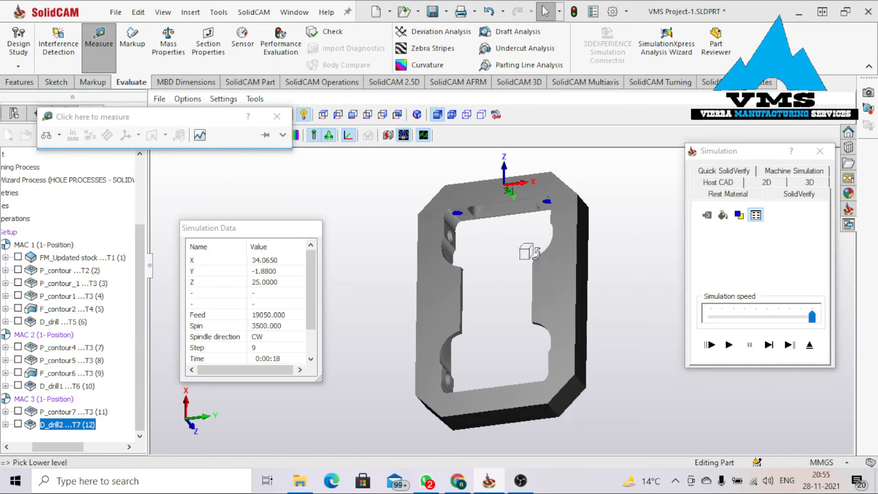
pyautogui.moveTo(526, 297); pyautogui.dragTo(522, 296, button='middle')
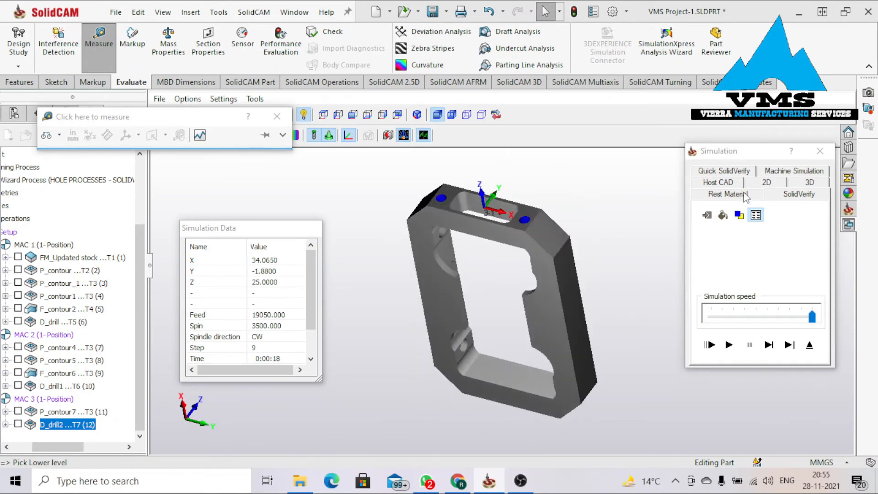
# Inspect the rest material around the frame after the drilling operation, then close the simulation, the operation and the measuring tool.
pyautogui.click(729, 194)
pyautogui.moveTo(490, 205); pyautogui.dragTo(462, 317, button='middle')
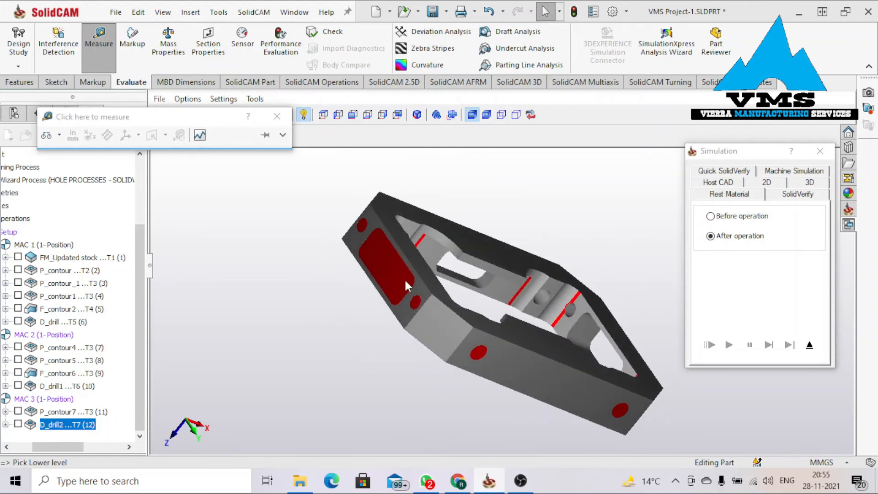
pyautogui.moveTo(429, 287); pyautogui.dragTo(478, 263, button='middle')
pyautogui.scroll(3, 478, 262)
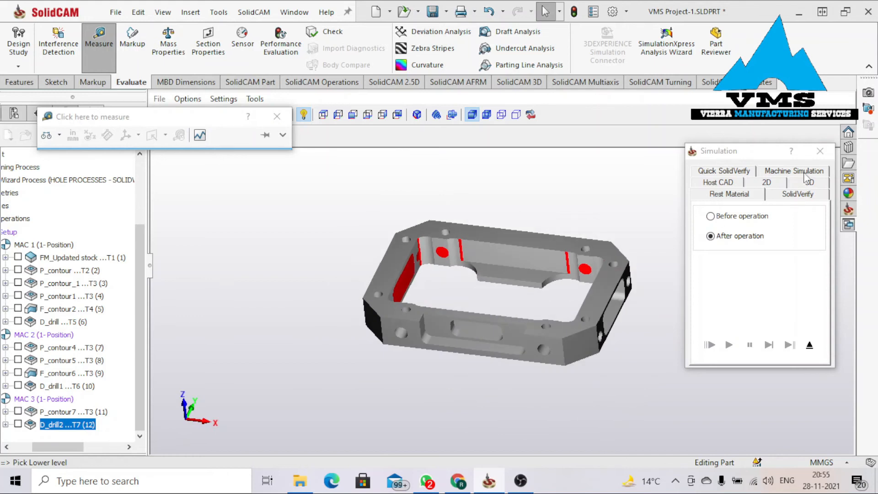
pyautogui.click(832, 151)
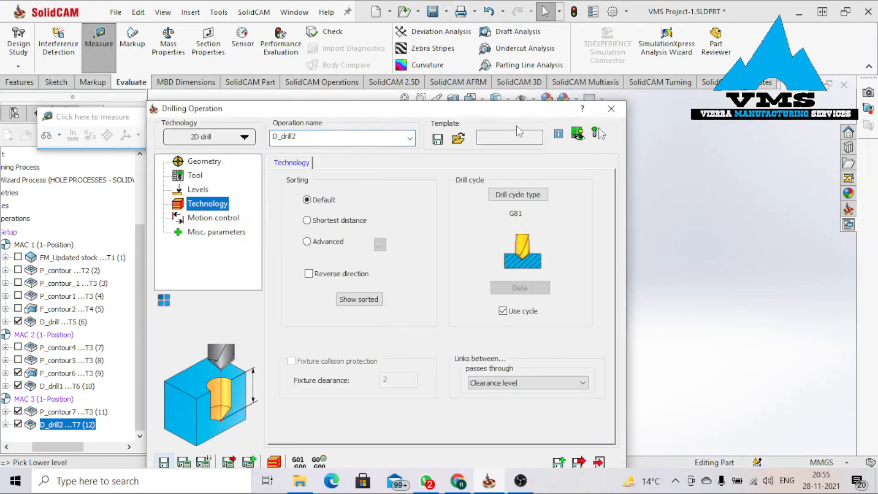
pyautogui.click(607, 110)
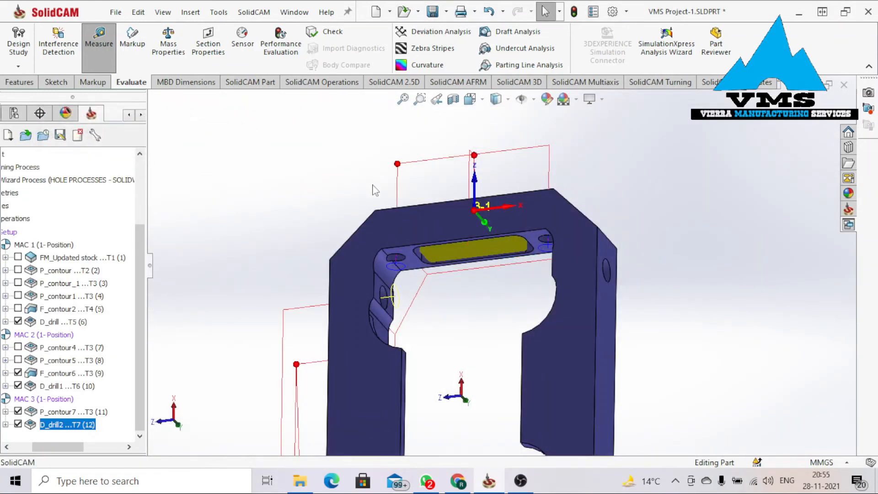
pyautogui.press('Escape')
# Add a coordinate system by picking the frame's opposite end face, as MAC 4, position 1, with its origin at the top center of the model box.
pyautogui.moveTo(422, 270); pyautogui.dragTo(500, 205, button='middle')
pyautogui.scroll(-3, 462, 251)
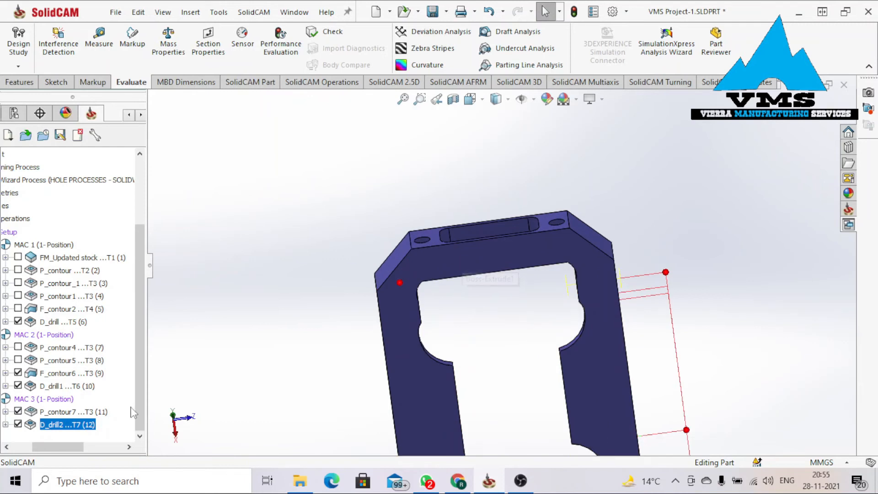
pyautogui.scroll(3, 138, 388)
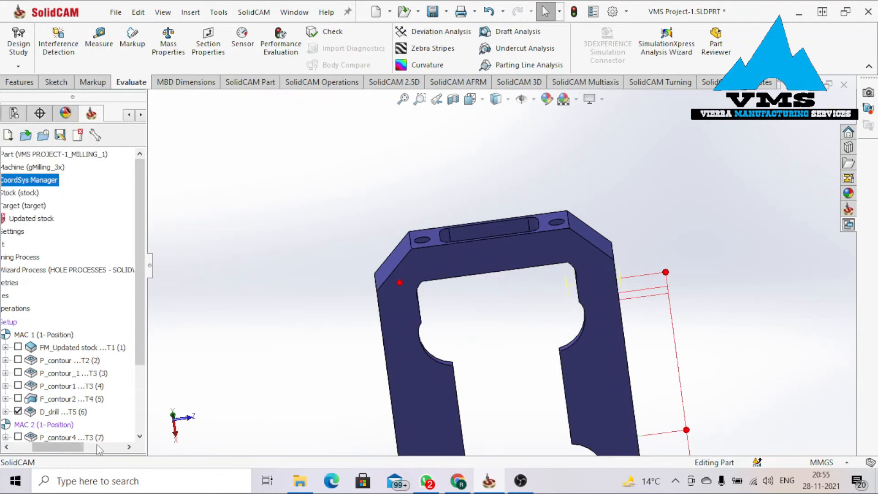
pyautogui.moveTo(78, 448); pyautogui.dragTo(57, 447)
pyautogui.rightClick(55, 184)
pyautogui.click(69, 189)
pyautogui.click(93, 359)
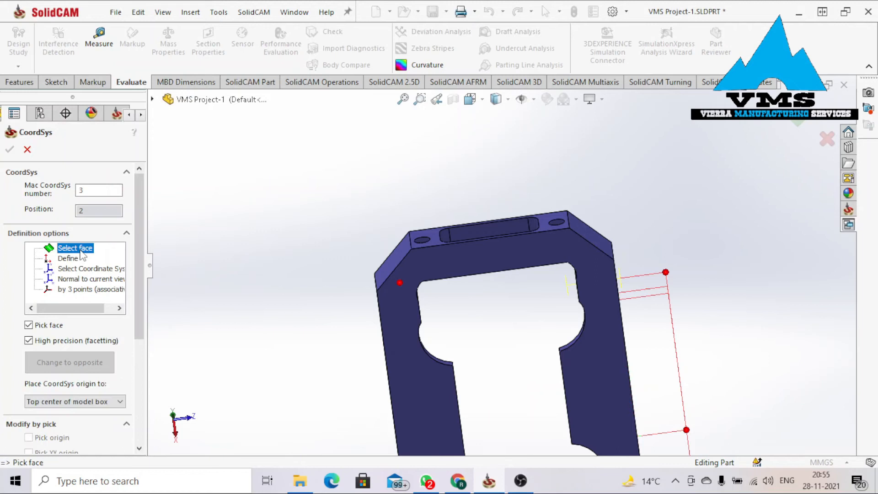
pyautogui.scroll(-3, 437, 246)
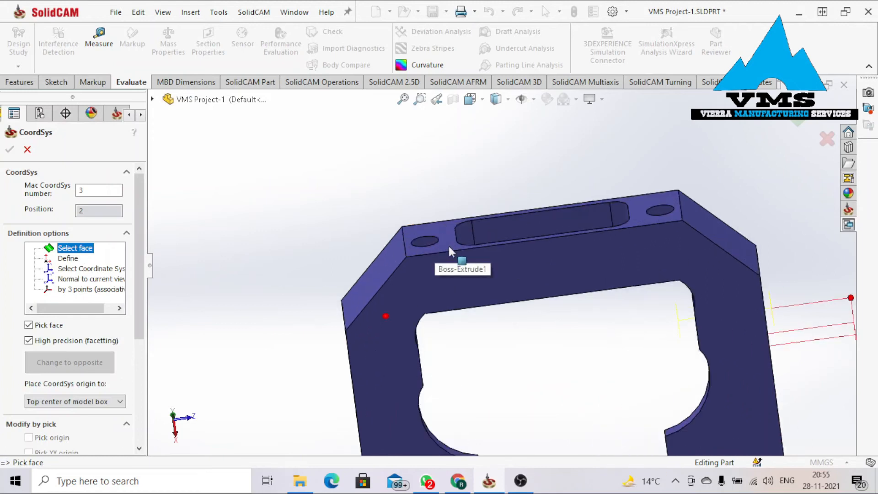
pyautogui.click(447, 249)
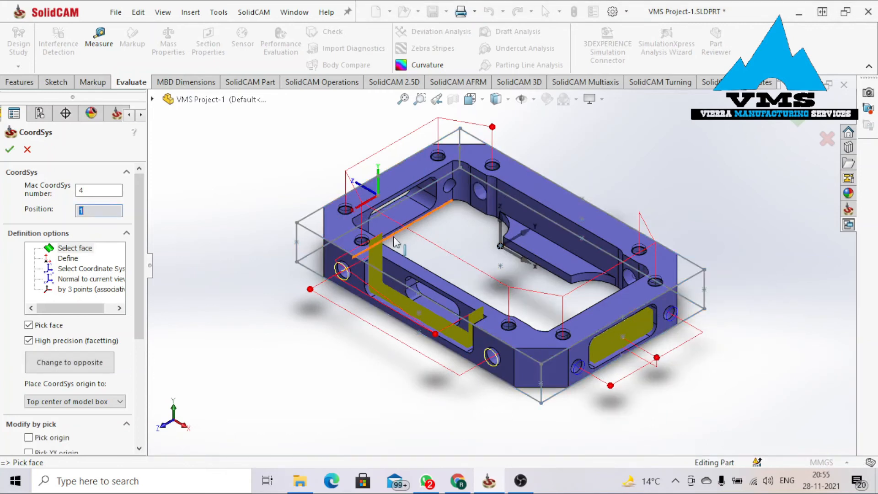
# Check the axis orientation on the end face, accept the MAC 4 coordinate system, and review the entries before closing the CoordSys Manager.
pyautogui.moveTo(389, 234); pyautogui.dragTo(519, 120, button='middle')
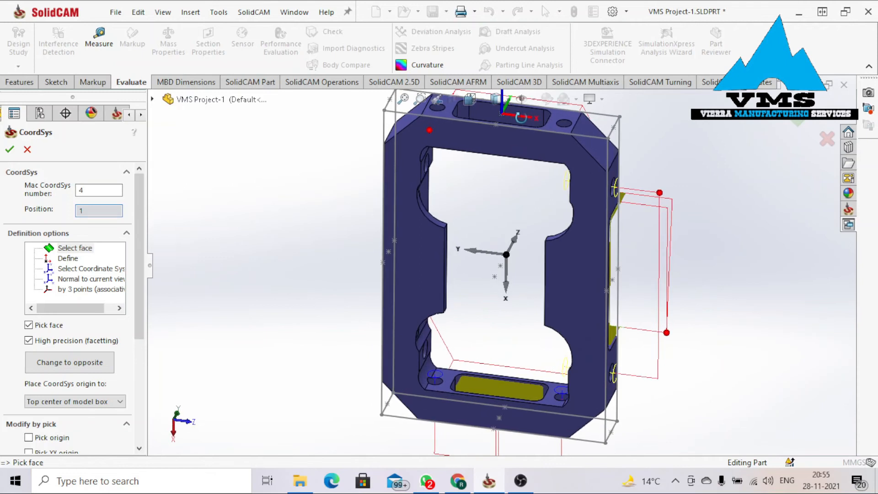
pyautogui.scroll(4, 523, 151)
pyautogui.scroll(-3, 523, 151)
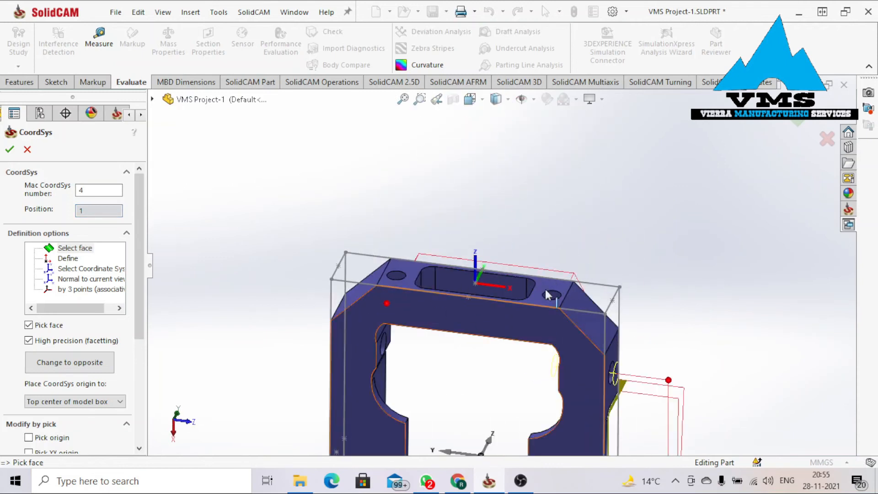
pyautogui.click(11, 150)
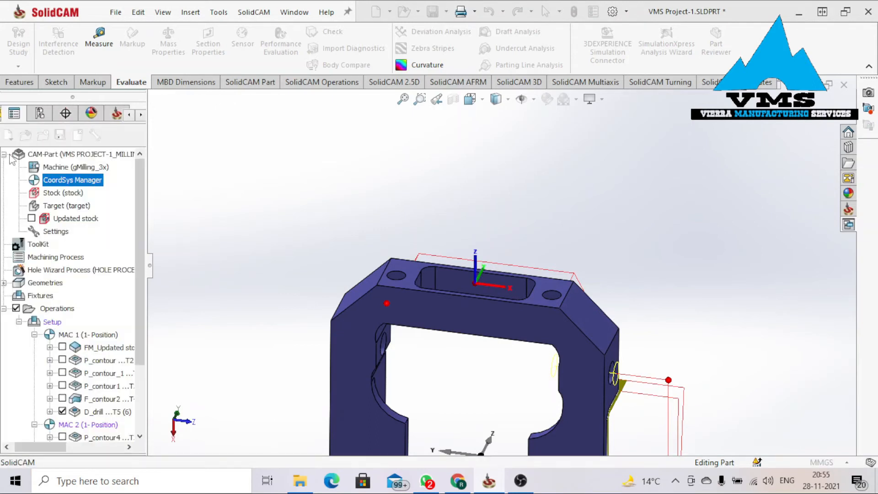
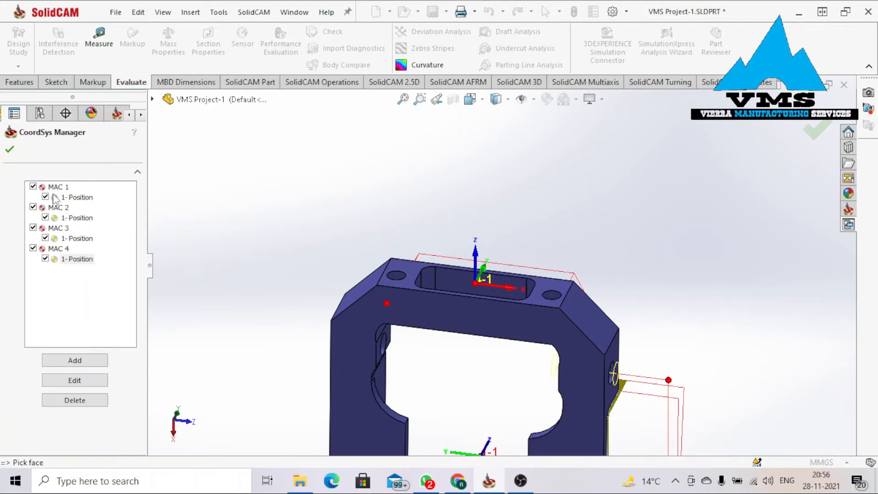
pyautogui.click(54, 197)
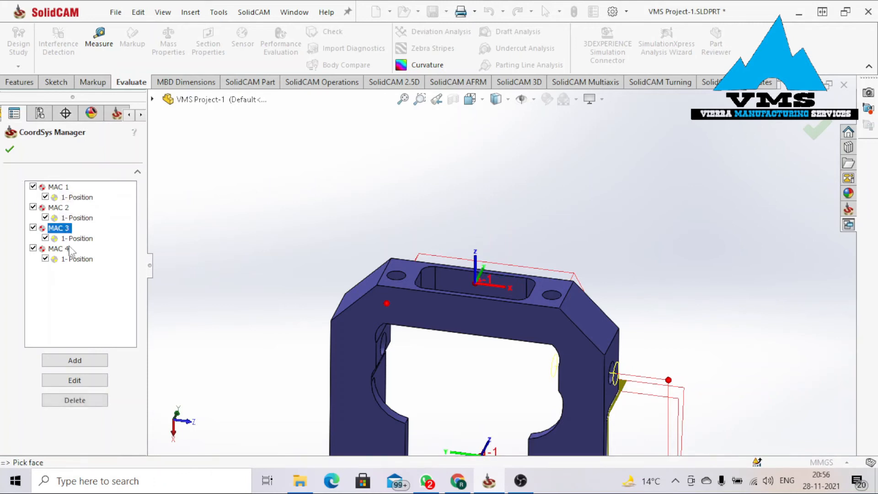
pyautogui.click(11, 150)
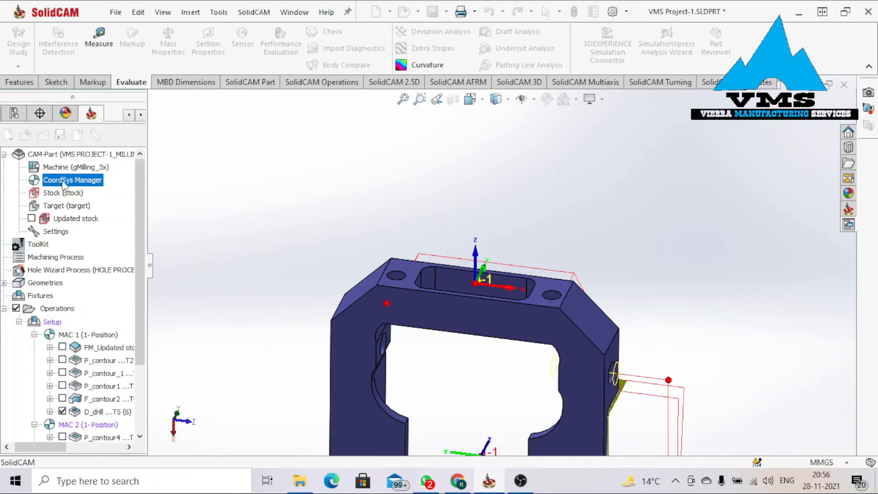
# Start a new Pocket operation and begin defining a new contour geometry for it.
pyautogui.click(396, 83)
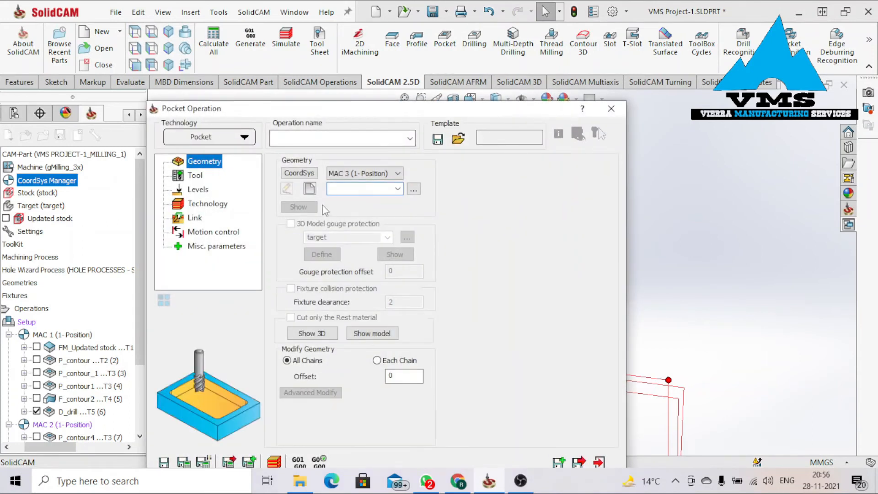
pyautogui.click(309, 188)
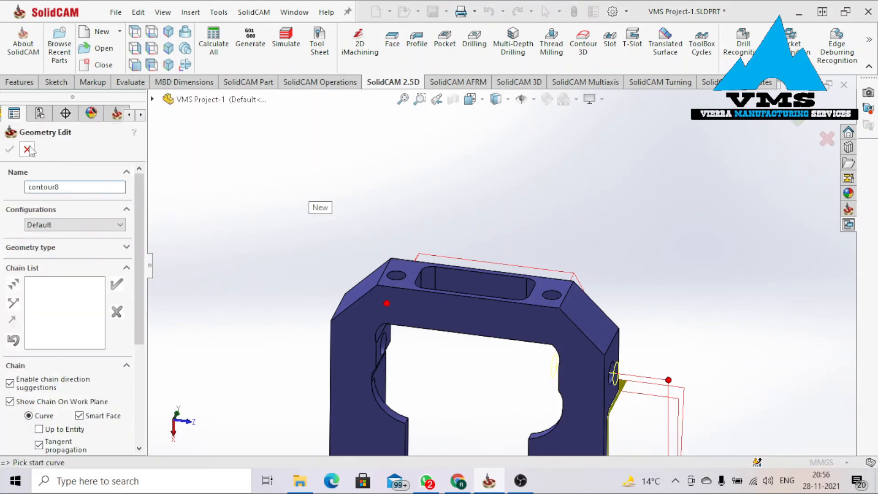
# Assign the pocket operation to MAC 4 (1-Position) and define its geometry from the edge chain around the rectangular pocket in the end face.
pyautogui.click(27, 150)
pyautogui.click(334, 173)
pyautogui.click(344, 211)
pyautogui.click(310, 189)
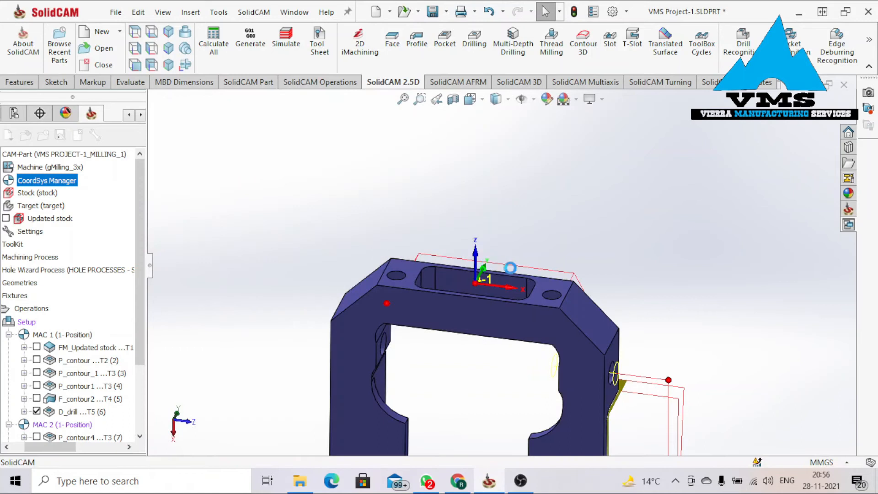
pyautogui.click(415, 278)
pyautogui.click(233, 256)
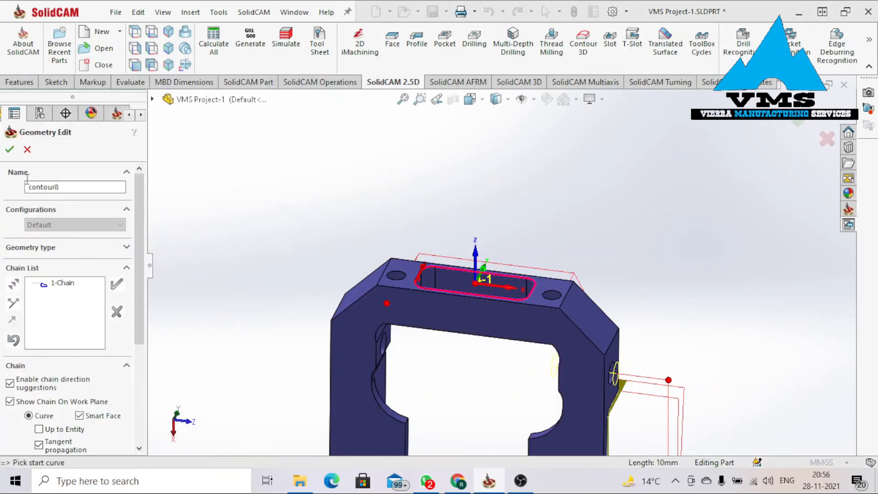
pyautogui.click(10, 149)
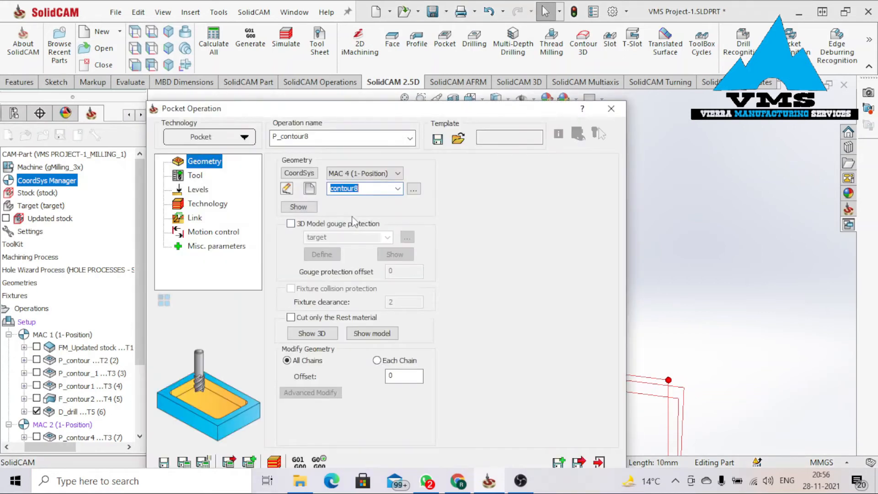
# Assign tool 3, the 6 mm end mill, to the pocket operation.
pyautogui.click(194, 177)
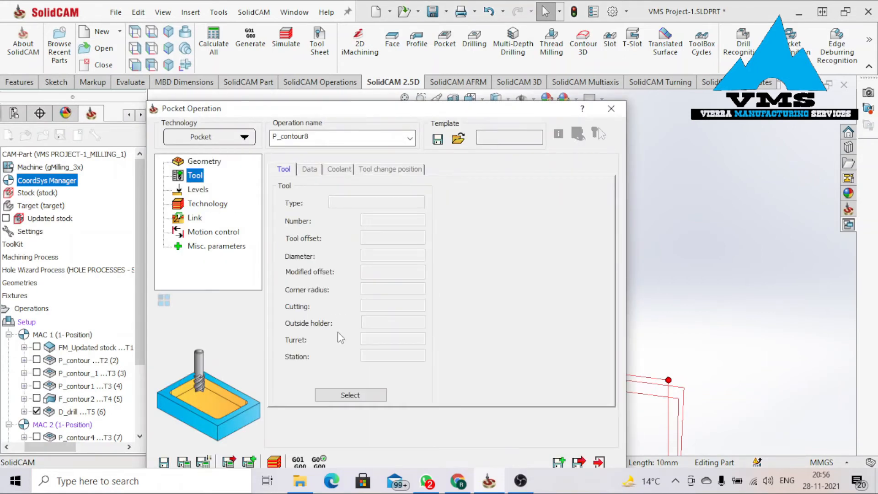
pyautogui.click(350, 394)
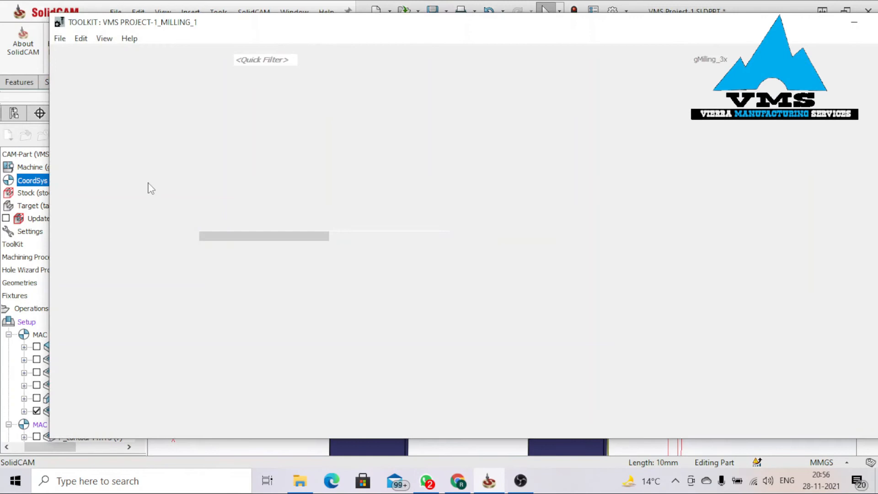
pyautogui.click(209, 146)
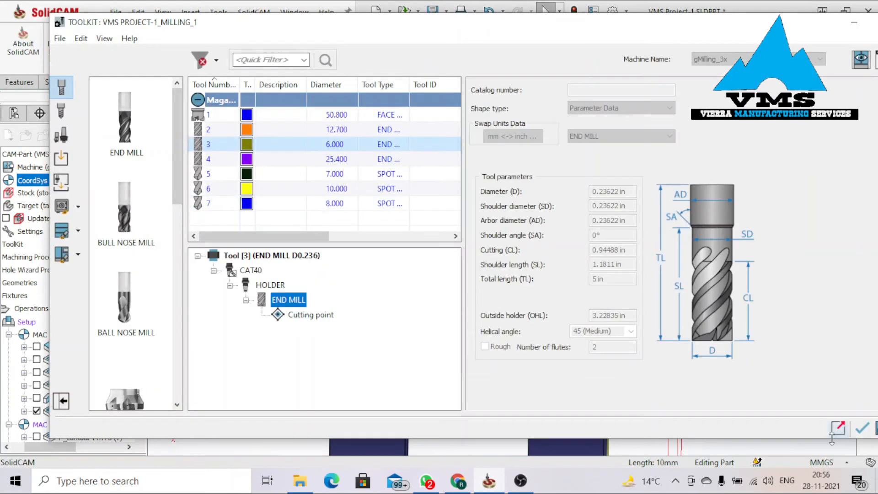
pyautogui.click(862, 428)
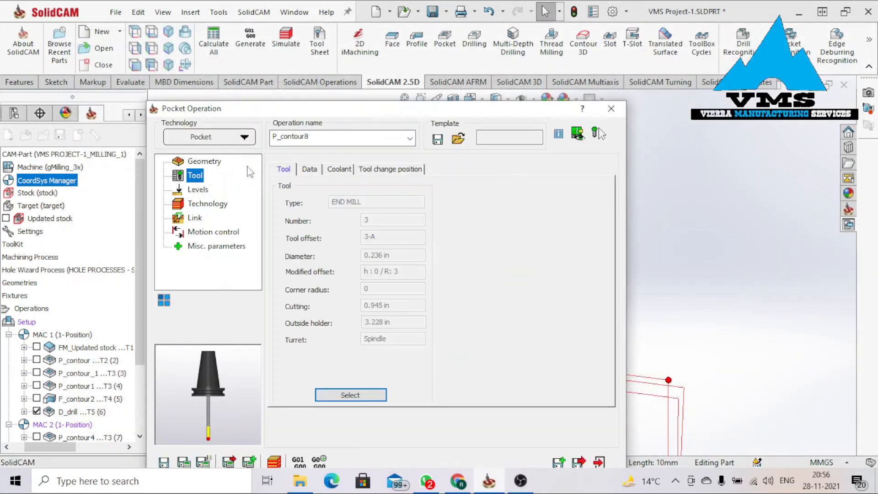
# Enable the Flood: Pressure, Mist, Through tool: Pressure and Active air coolant options for the pocket operation.
pyautogui.click(339, 170)
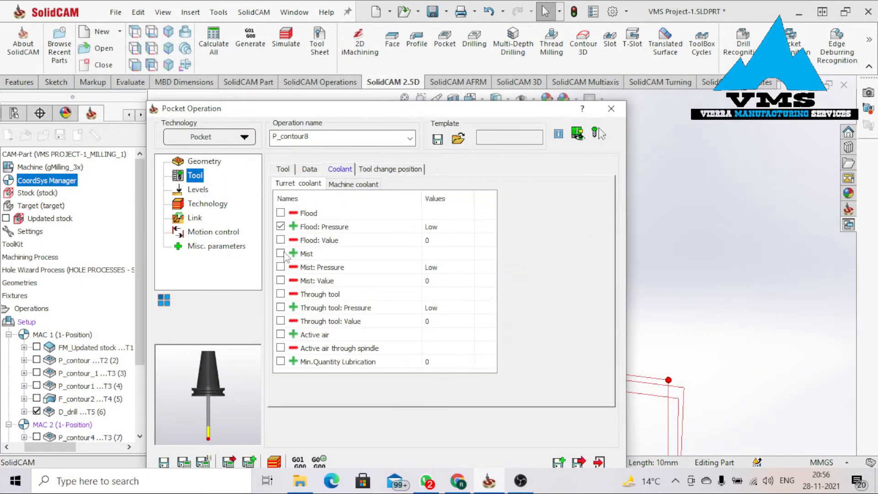
pyautogui.click(288, 308)
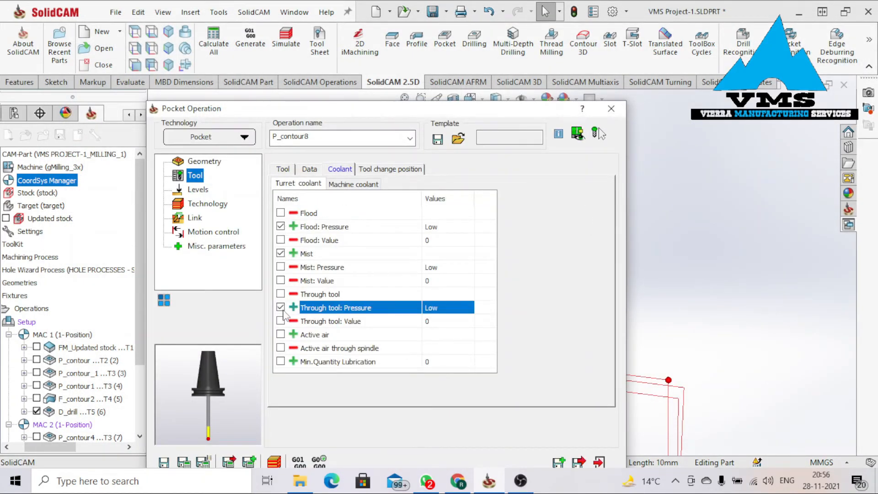
pyautogui.click(287, 335)
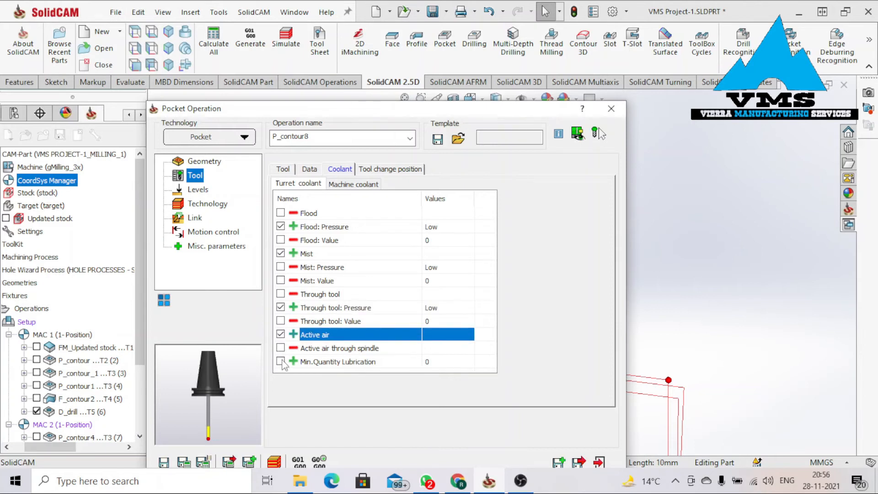
# Pick the inner face beneath the pocket as the 18 mm depth, with delta -0.2 and equal step down of at most 0.04.
pyautogui.click(198, 190)
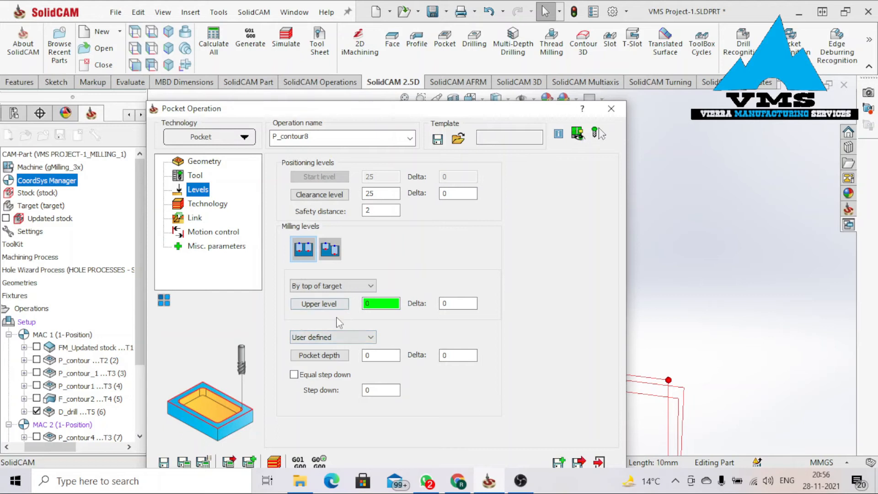
pyautogui.click(320, 355)
pyautogui.moveTo(366, 228); pyautogui.dragTo(375, 204, button='middle')
pyautogui.click(529, 333)
pyautogui.moveTo(528, 333); pyautogui.dragTo(590, 292, button='middle')
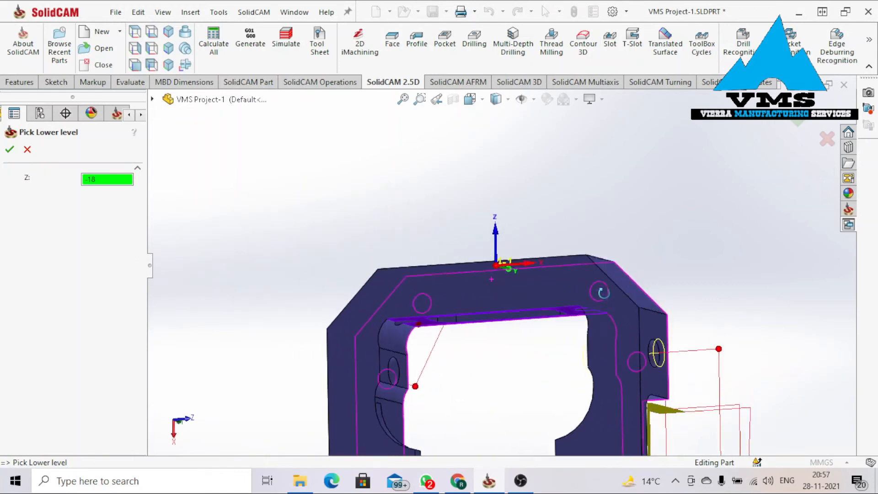
pyautogui.click(14, 149)
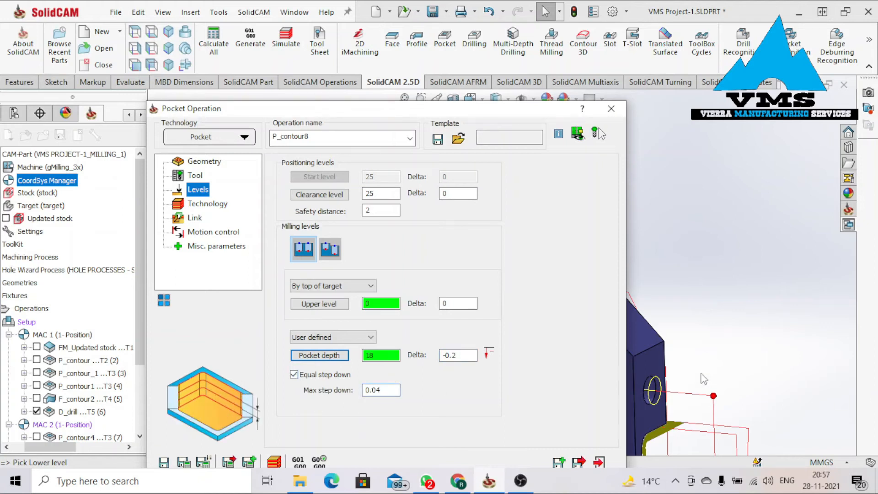
# Set the pocket's wall and floor offsets to 0.01 and enable wall and floor finishing.
pyautogui.click(221, 205)
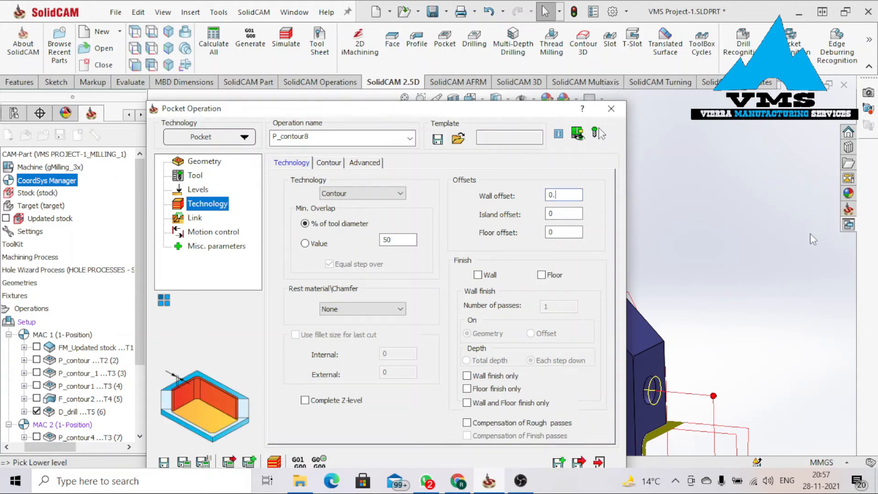
pyautogui.click(566, 232)
pyautogui.write('.01')
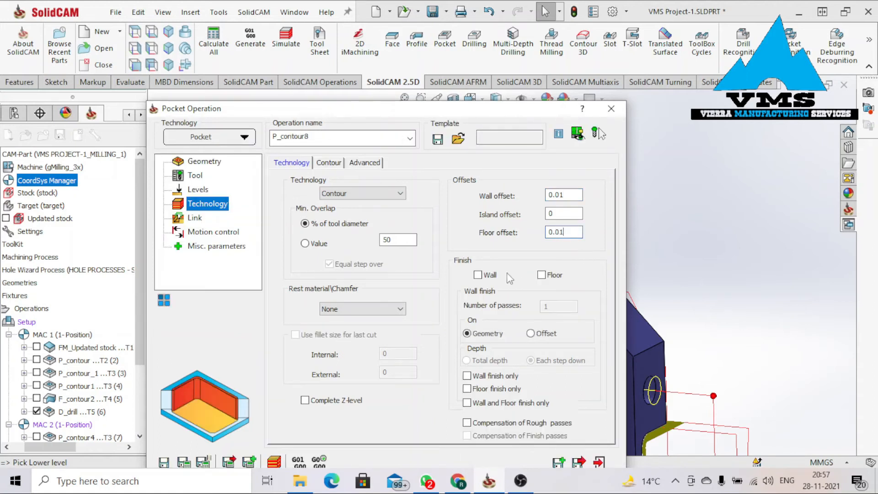
pyautogui.click(481, 275)
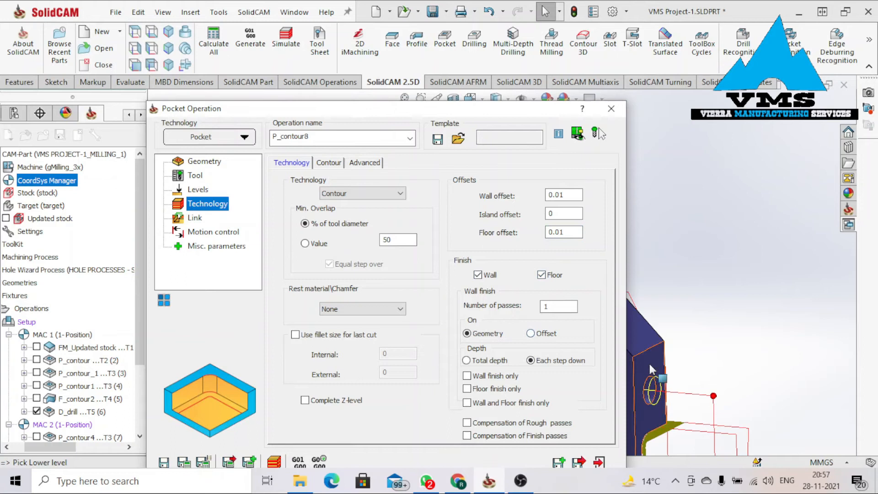
pyautogui.click(336, 163)
pyautogui.click(352, 163)
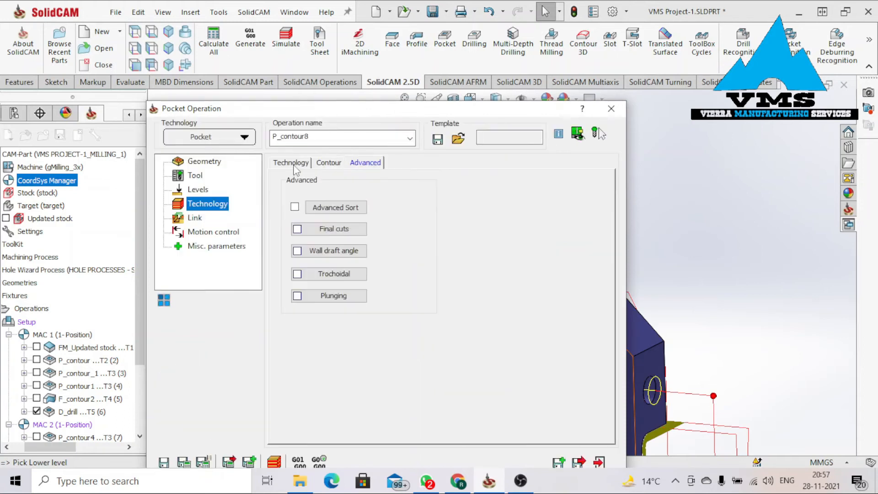
pyautogui.click(292, 166)
# Set the pocket's ramping to None, and save and calculate the operation.
pyautogui.click(183, 221)
pyautogui.click(344, 173)
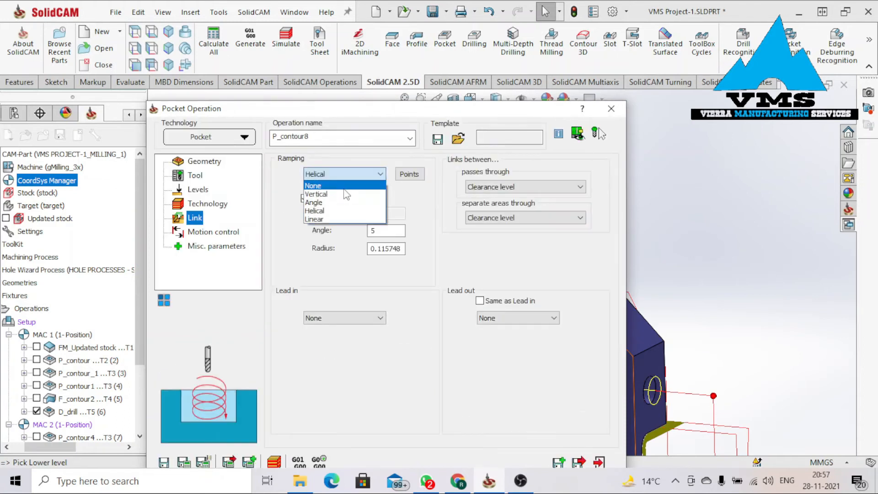
pyautogui.click(329, 182)
pyautogui.click(213, 232)
pyautogui.click(216, 246)
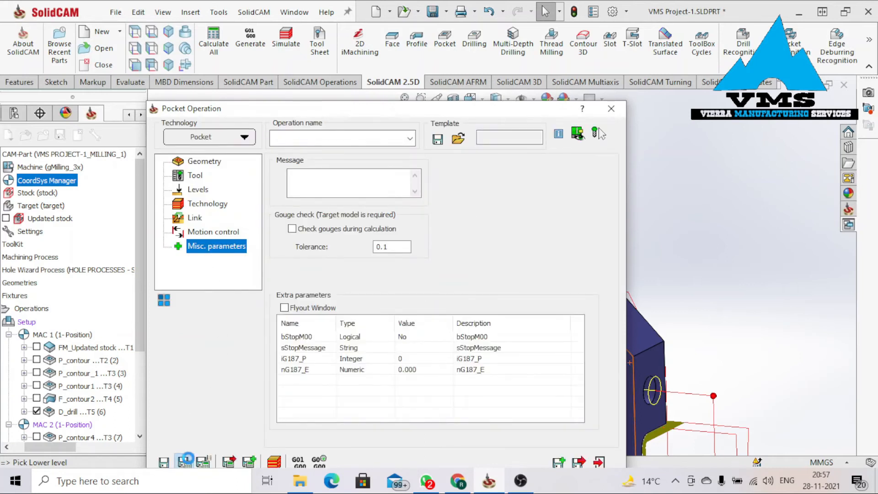
pyautogui.click(191, 454)
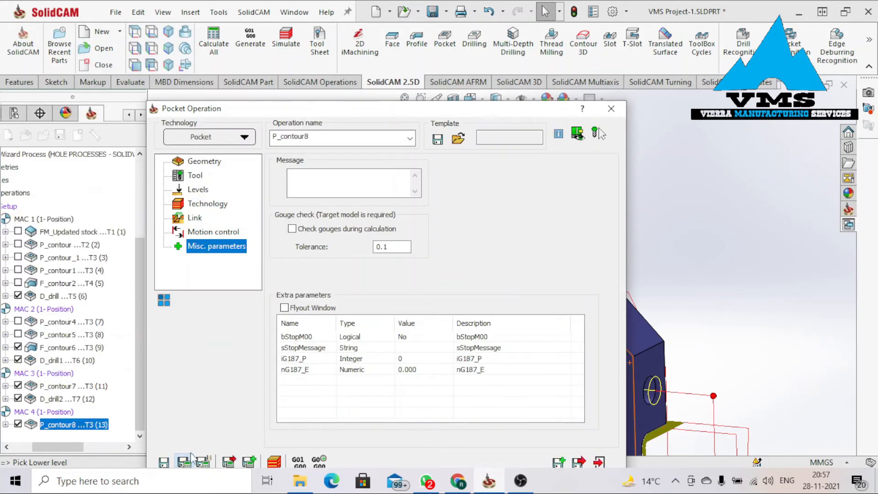
# Simulate the P_contour8 pocket toolpath in SolidVerify and examine the cut through the end face.
pyautogui.click(598, 132)
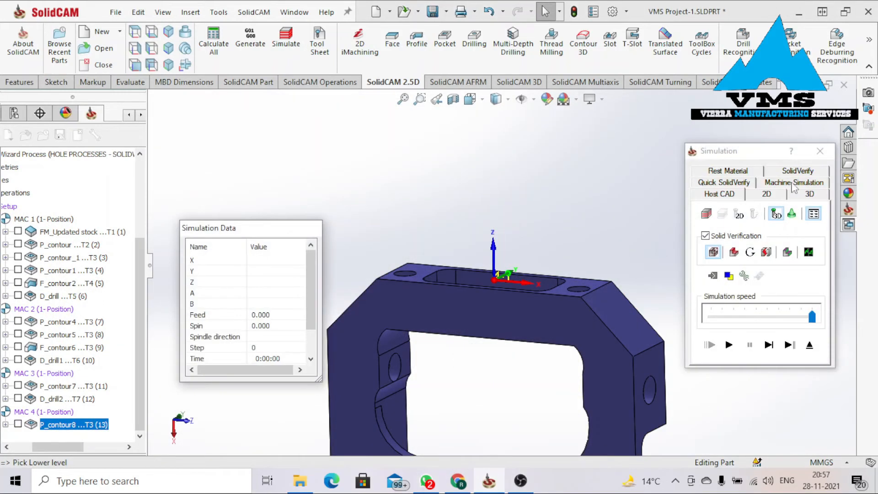
pyautogui.click(729, 343)
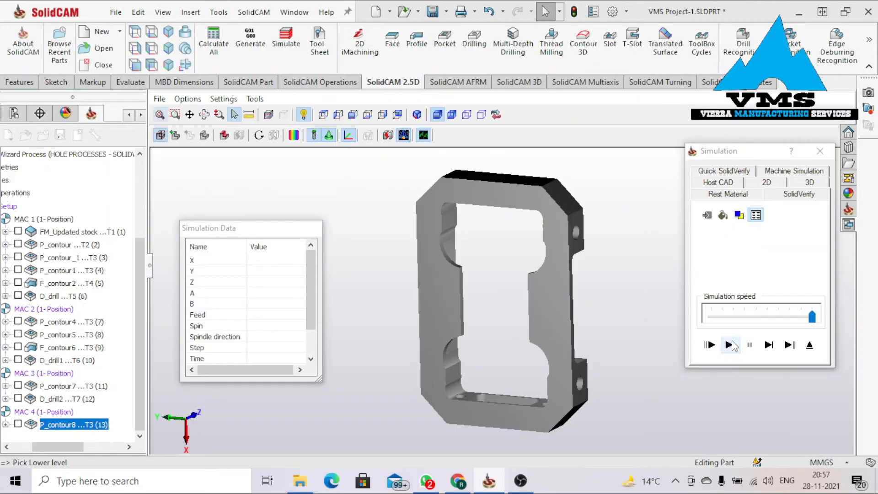
pyautogui.scroll(4, 546, 214)
pyautogui.scroll(-6, 546, 214)
pyautogui.moveTo(546, 214); pyautogui.dragTo(520, 217, button='middle')
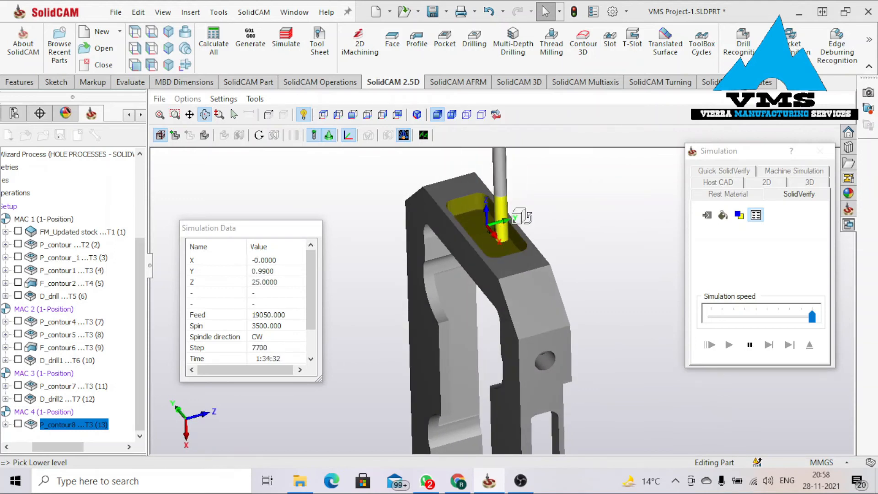
pyautogui.moveTo(521, 216)
pyautogui.mouseDown(button='middle')
pyautogui.moveTo(506, 229)
pyautogui.moveTo(471, 226)
pyautogui.moveTo(544, 223)
pyautogui.moveTo(496, 222)
pyautogui.moveTo(508, 222)
pyautogui.mouseUp(button='middle')
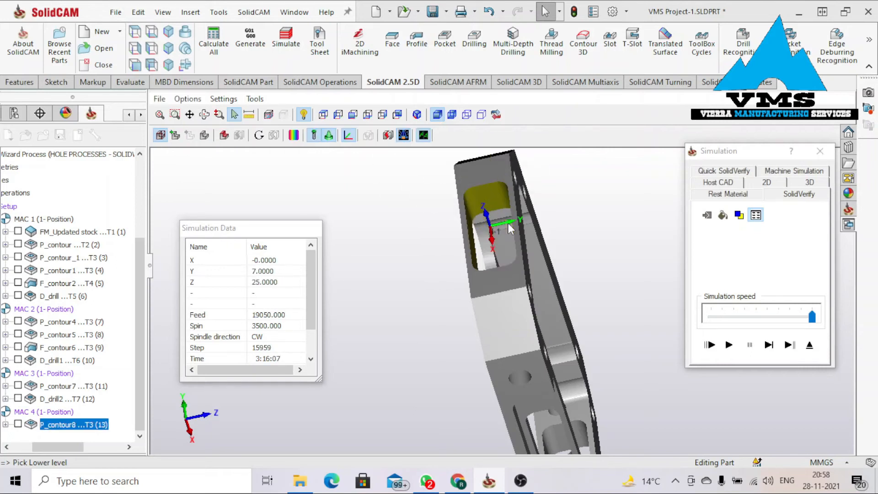
pyautogui.moveTo(533, 216)
pyautogui.mouseDown(button='middle')
pyautogui.moveTo(483, 222)
pyautogui.moveTo(451, 204)
pyautogui.moveTo(528, 211)
pyautogui.mouseUp(button='middle')
# Inspect the rest material on the part after the pocket operation, and close the simulation.
pyautogui.click(731, 195)
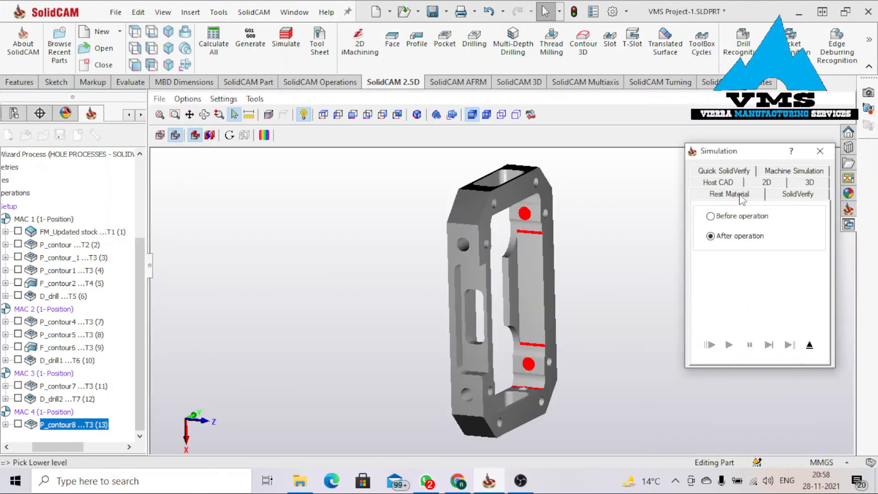
pyautogui.moveTo(545, 220); pyautogui.dragTo(503, 263, button='middle')
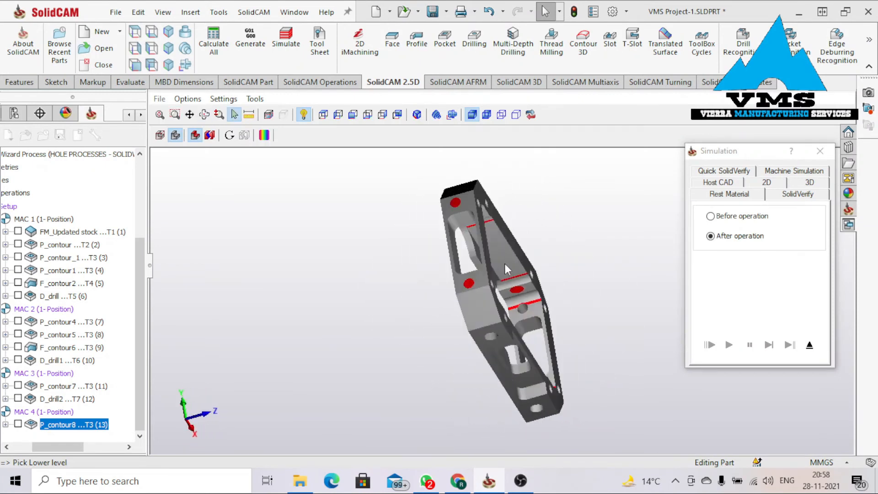
pyautogui.scroll(8, 486, 278)
pyautogui.scroll(-6, 408, 301)
pyautogui.moveTo(407, 301); pyautogui.dragTo(432, 284, button='middle')
pyautogui.click(815, 155)
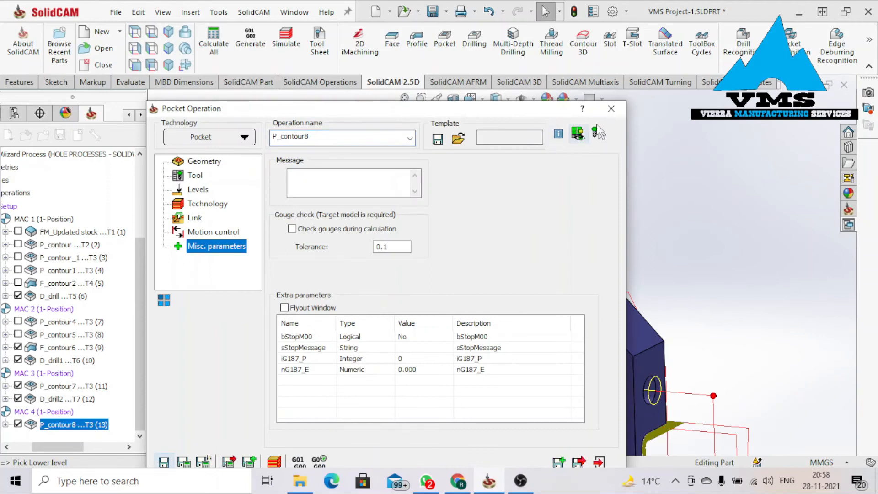
# Add a drilling operation on MAC 4 with drill geometry at the two holes beside the end-face pocket.
pyautogui.click(596, 132)
pyautogui.click(476, 46)
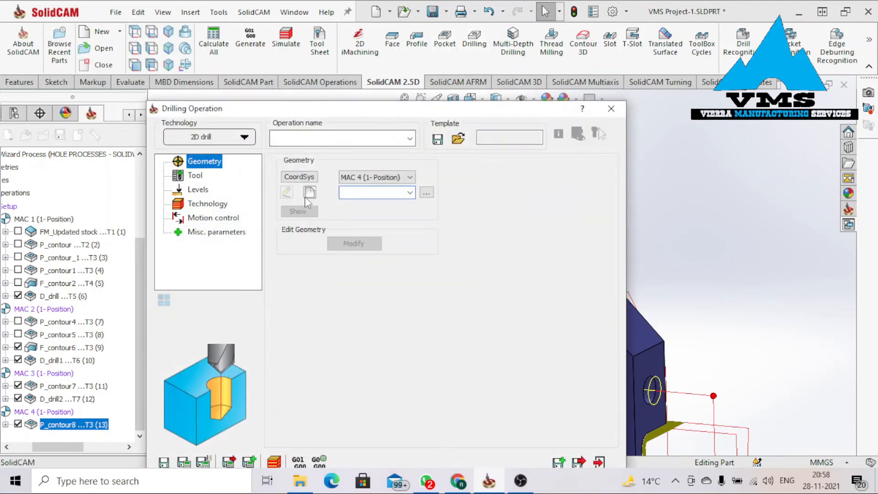
pyautogui.click(309, 193)
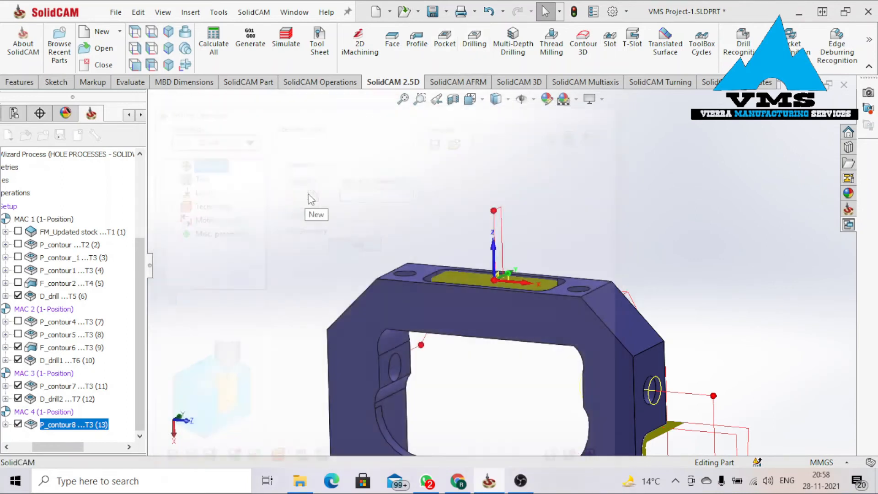
pyautogui.click(418, 271)
pyautogui.moveTo(438, 272); pyautogui.dragTo(547, 315, button='middle')
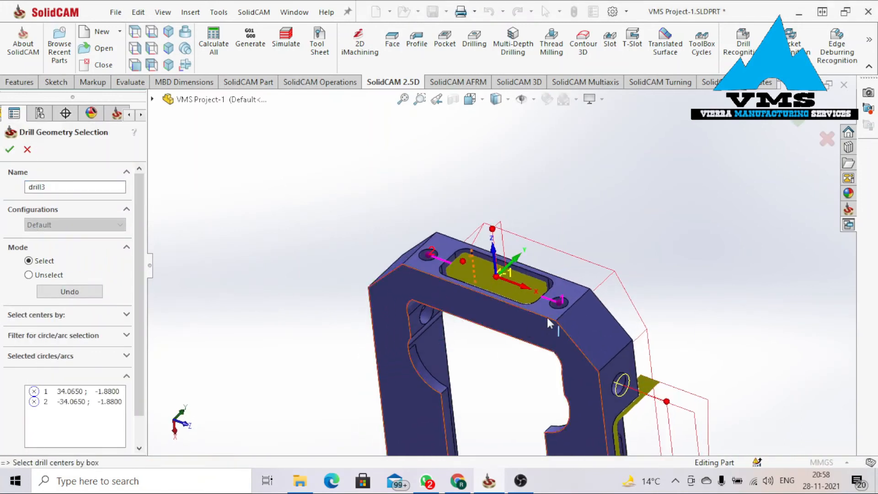
pyautogui.click(9, 150)
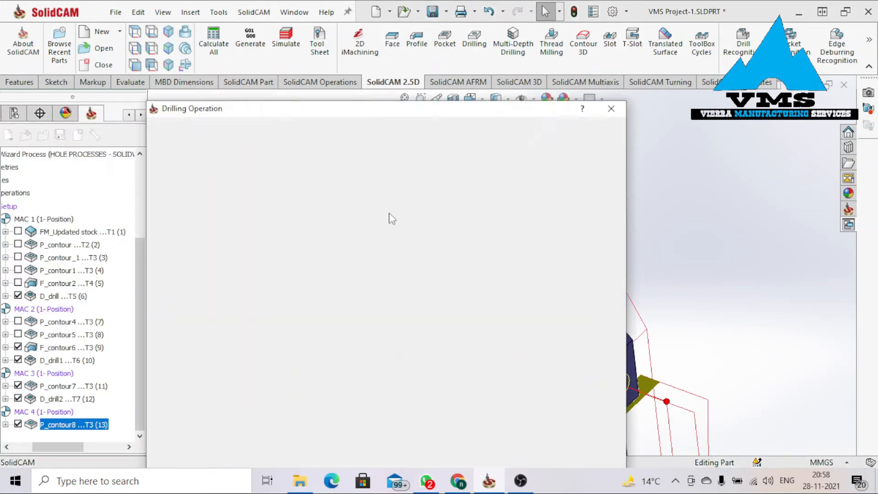
# Measure the diameter of one of the holes beside the end-face pocket.
pyautogui.moveTo(240, 113); pyautogui.dragTo(250, 324)
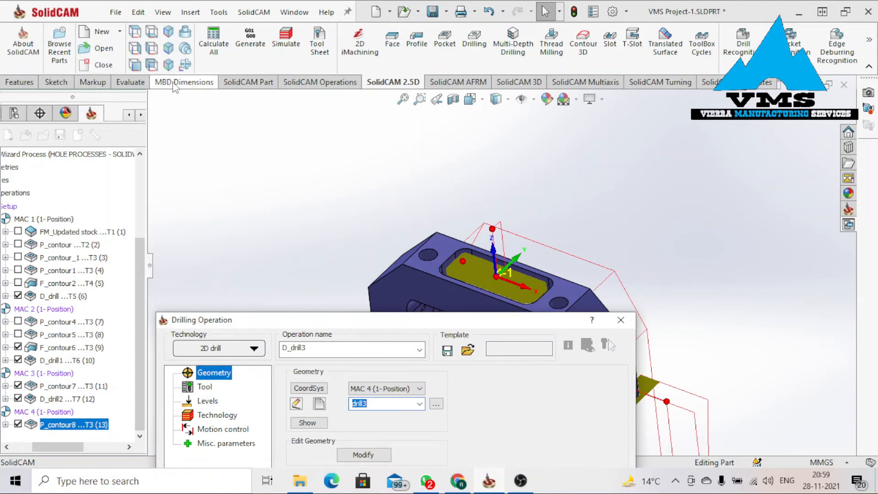
pyautogui.click(131, 83)
pyautogui.click(100, 46)
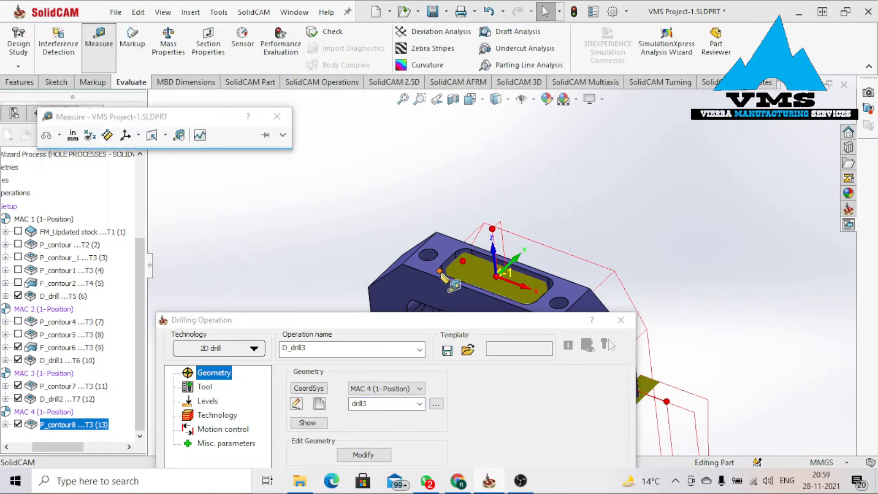
pyautogui.click(437, 259)
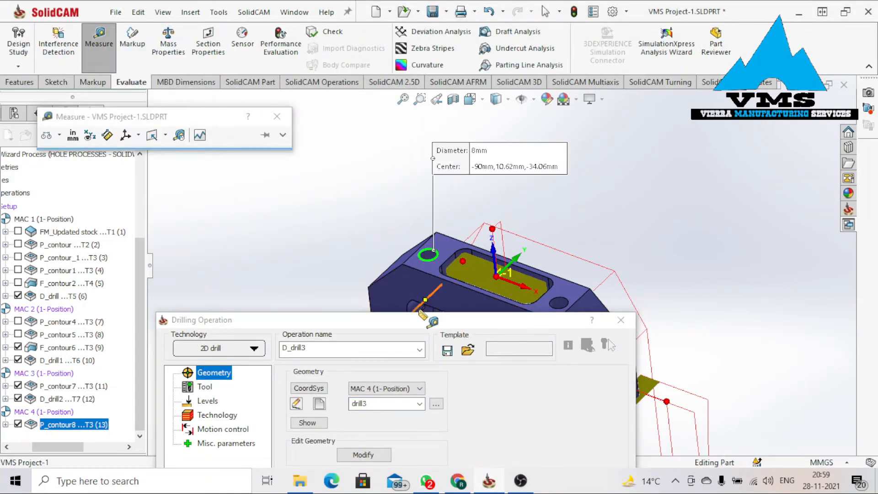
pyautogui.moveTo(413, 327); pyautogui.dragTo(411, 155)
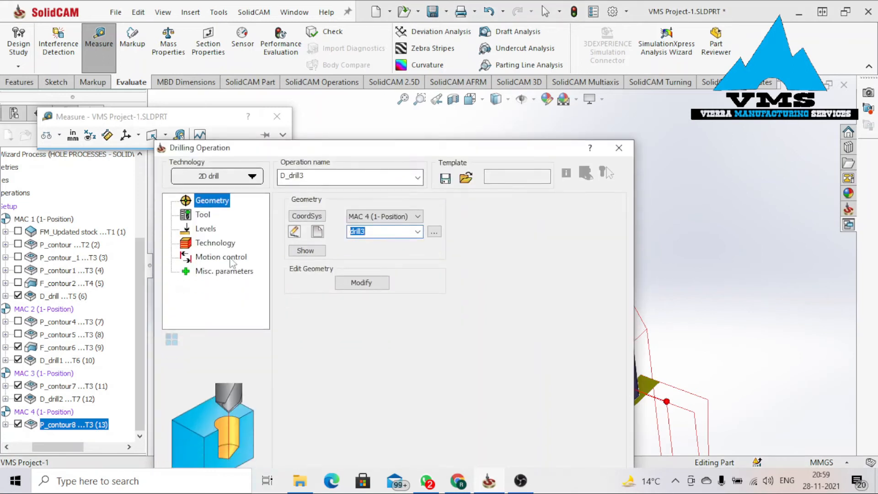
# Assign tool 7, the 8 mm spot drill, to the D_drill3 operation and review its coolant options.
pyautogui.click(205, 228)
pyautogui.click(202, 215)
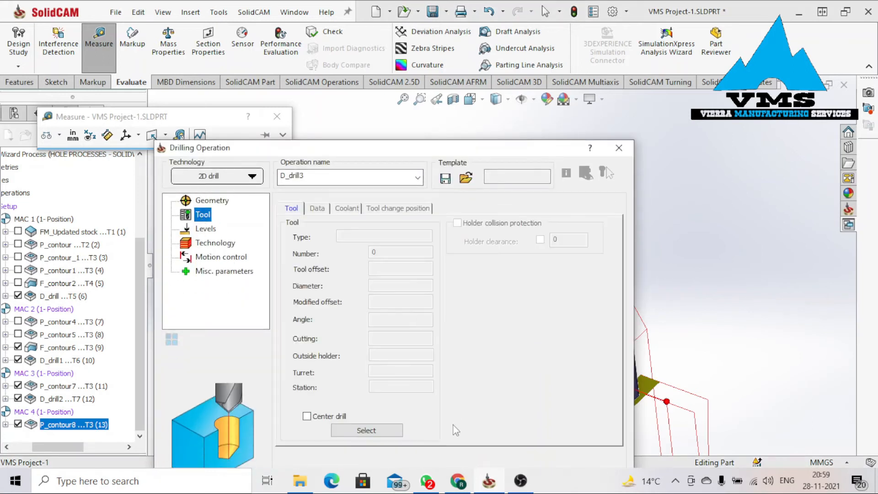
pyautogui.click(398, 434)
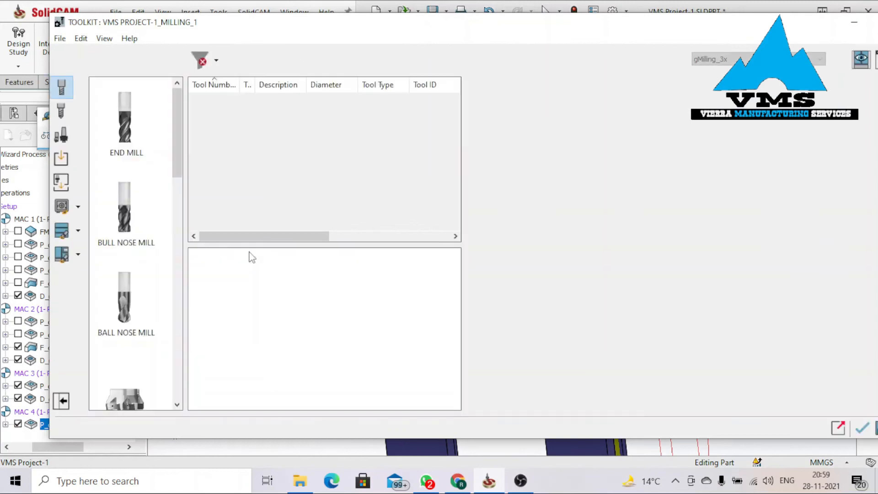
pyautogui.click(224, 205)
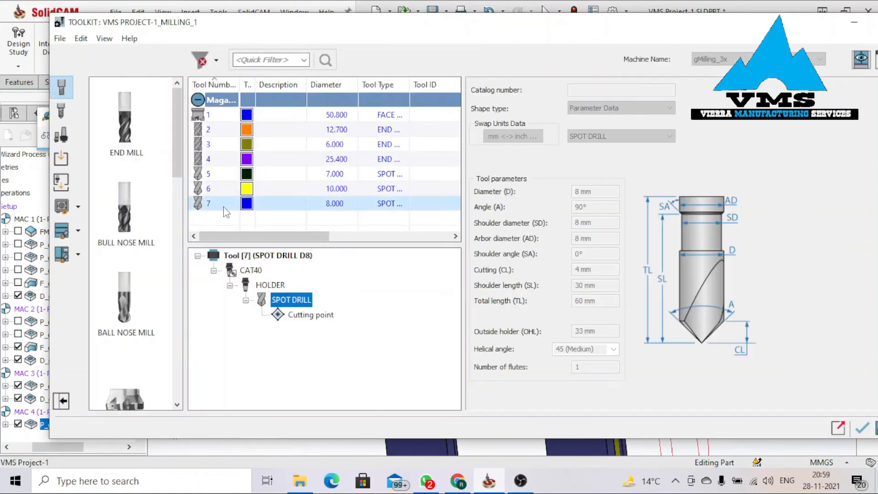
pyautogui.click(860, 429)
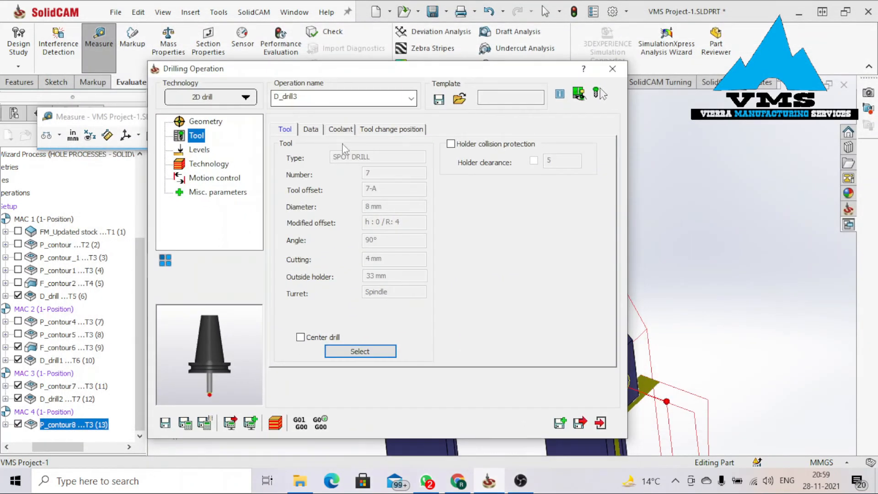
pyautogui.click(340, 129)
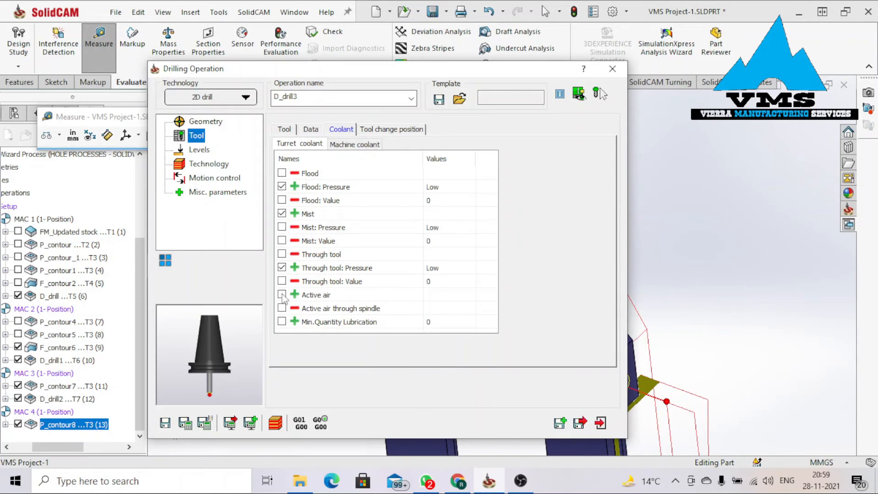
# Set the drilling upper level to 0 at the end face and the depth to 18 at the inner face, with a -0.1 depth delta.
pyautogui.click(199, 150)
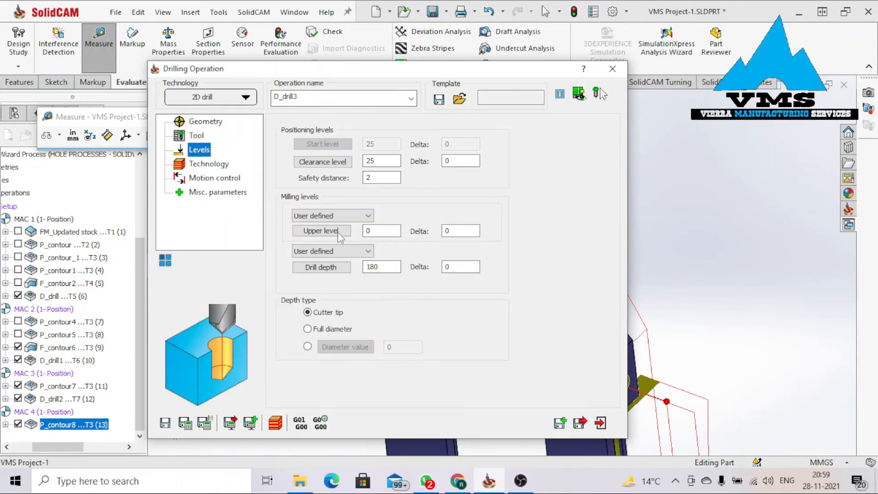
pyautogui.click(423, 263)
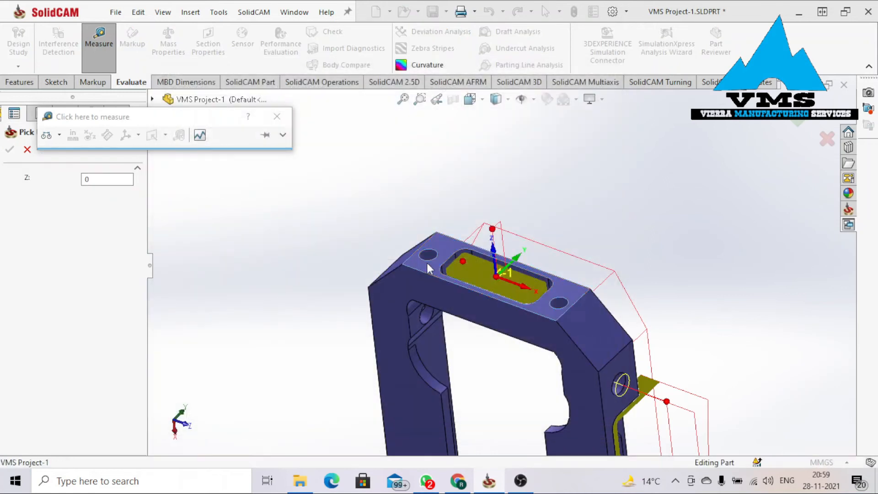
pyautogui.click(11, 150)
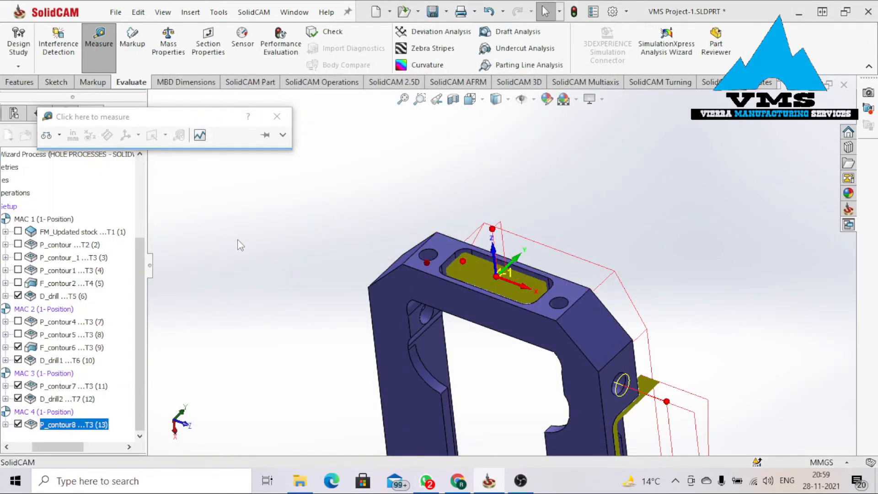
pyautogui.click(306, 270)
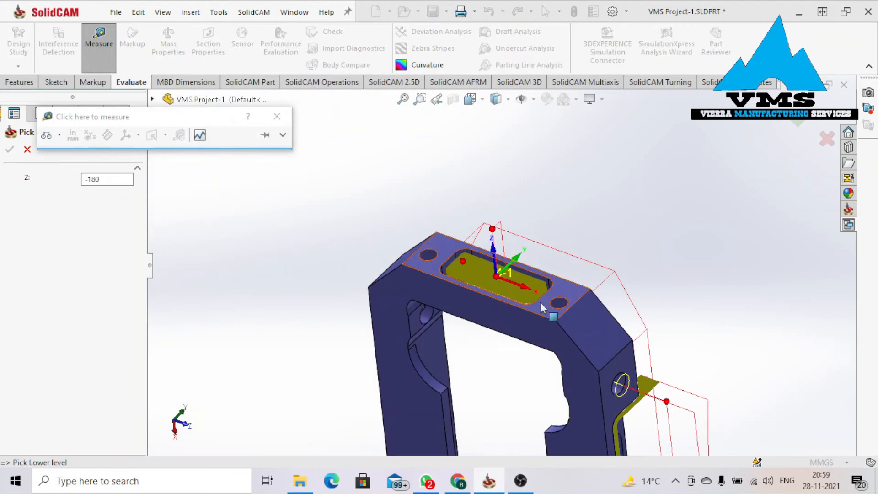
pyautogui.click(507, 319)
pyautogui.moveTo(507, 318); pyautogui.dragTo(572, 275, button='middle')
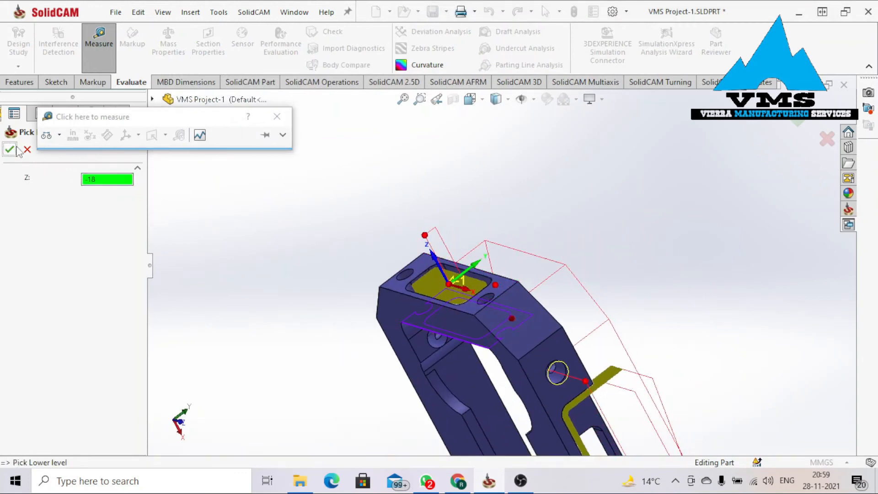
pyautogui.click(11, 149)
pyautogui.write('.1')
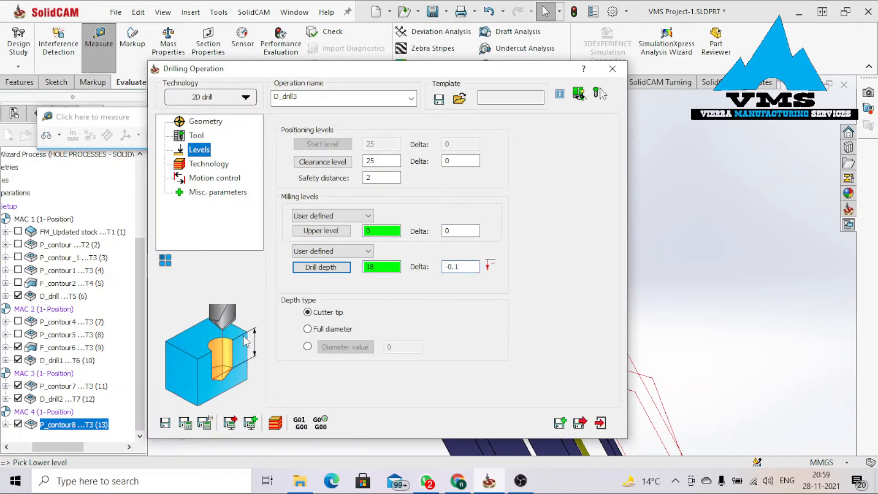
# Save and calculate the D_drill3 operation, and simulate its toolpath in SolidVerify.
pyautogui.click(224, 166)
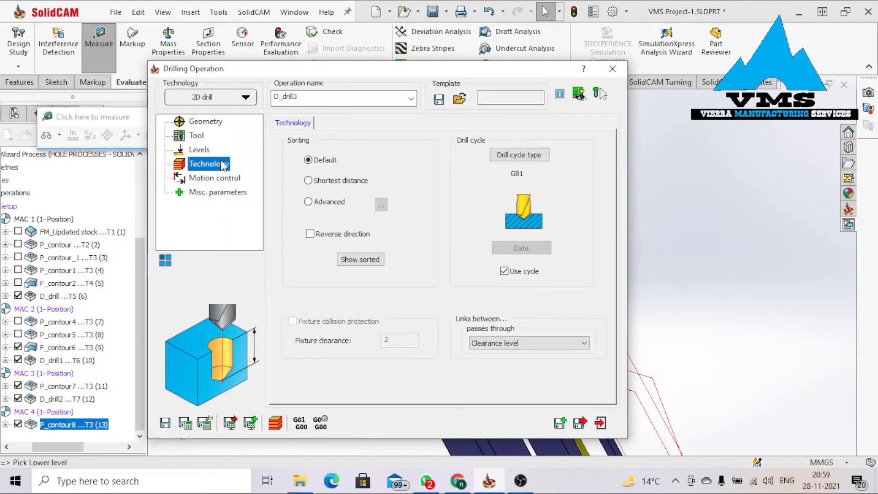
pyautogui.click(228, 192)
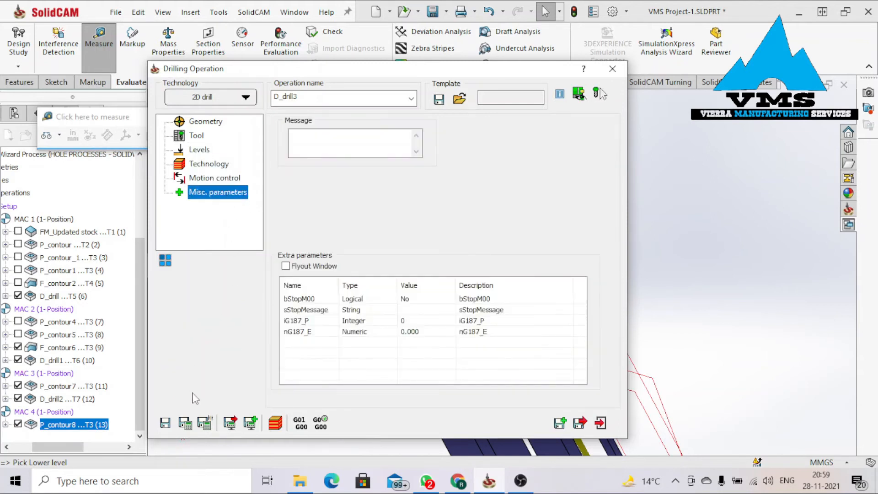
pyautogui.click(185, 423)
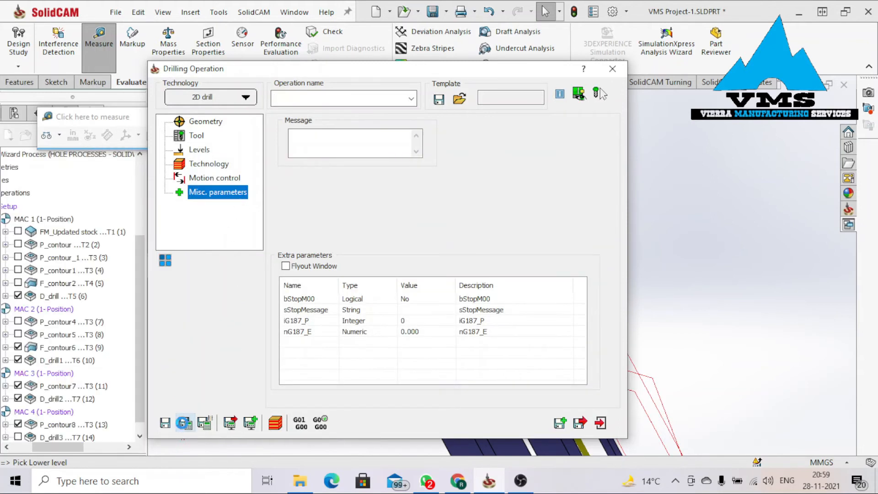
pyautogui.click(276, 423)
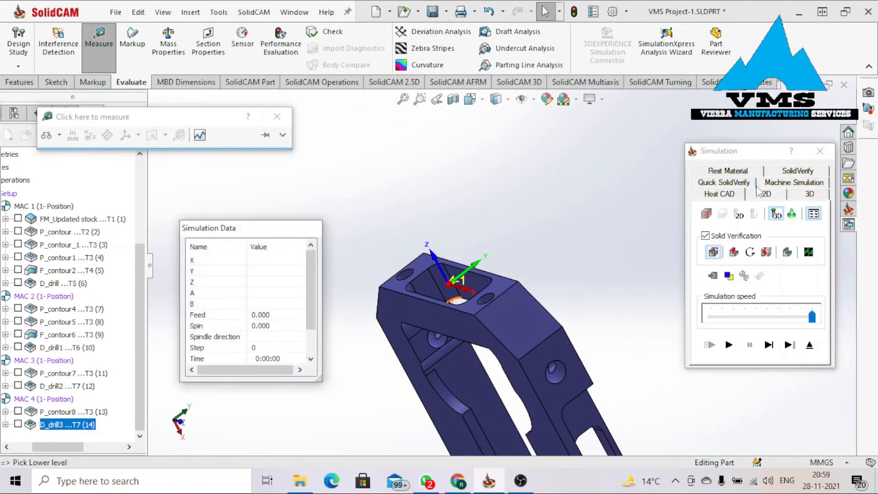
pyautogui.click(784, 174)
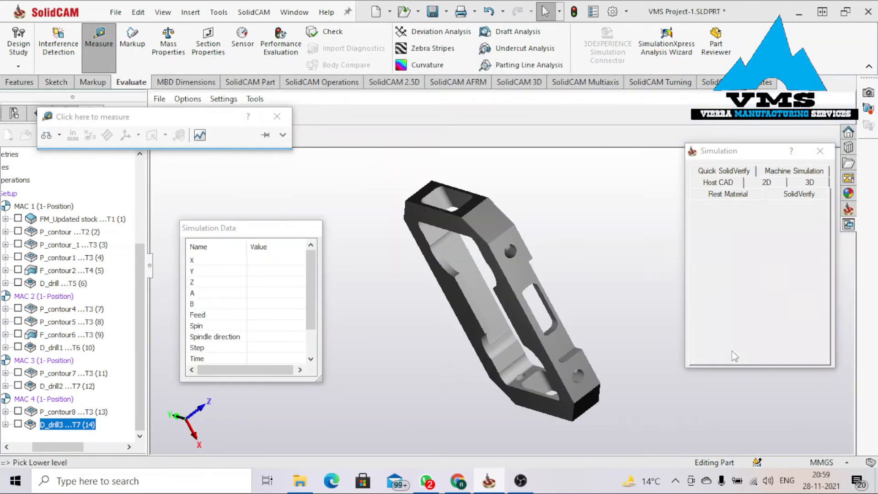
pyautogui.click(729, 344)
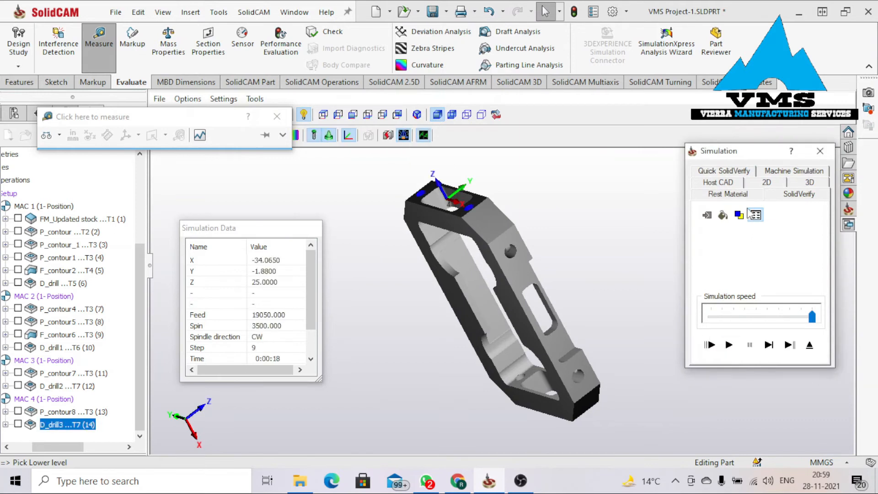
# Inspect the rest material around the whole part after the end-face drilling, and close the simulation.
pyautogui.click(754, 214)
pyautogui.click(729, 194)
pyautogui.moveTo(475, 248); pyautogui.dragTo(452, 255, button='middle')
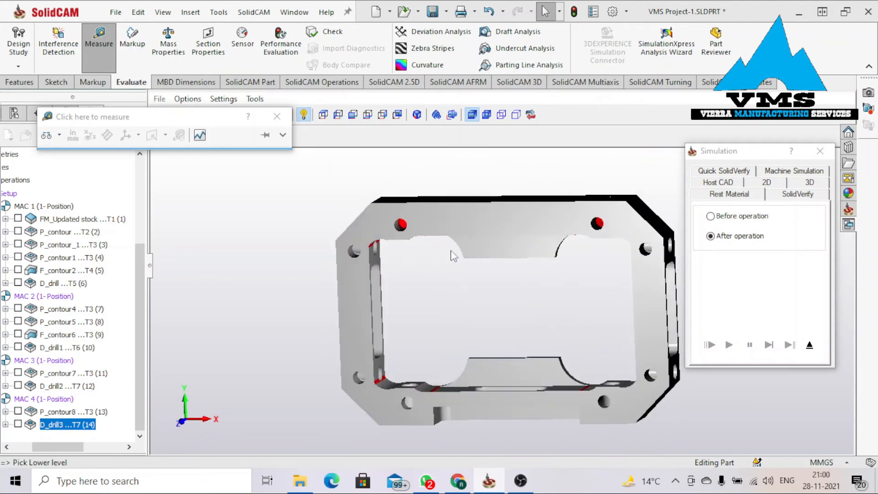
pyautogui.moveTo(516, 224); pyautogui.dragTo(513, 256, button='middle')
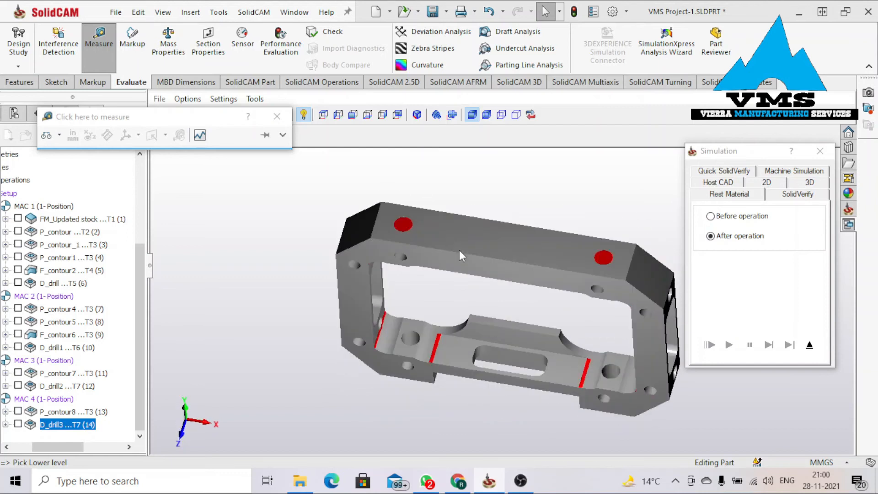
pyautogui.moveTo(522, 254); pyautogui.dragTo(394, 274, button='middle')
pyautogui.scroll(-5, 459, 279)
pyautogui.scroll(5, 460, 280)
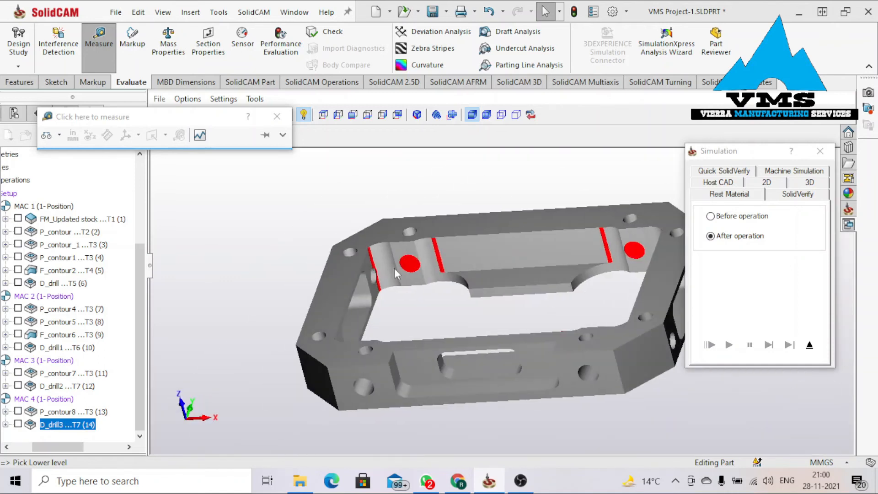
pyautogui.click(818, 152)
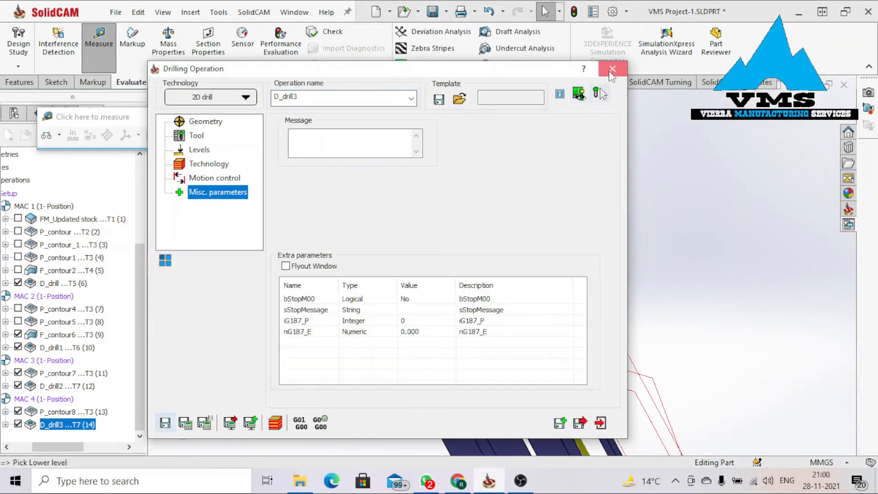
# Close the drilling operation and the measuring tool, and hide the displayed toolpaths of all operations from MAC 1 to MAC 4.
pyautogui.click(612, 69)
pyautogui.click(288, 116)
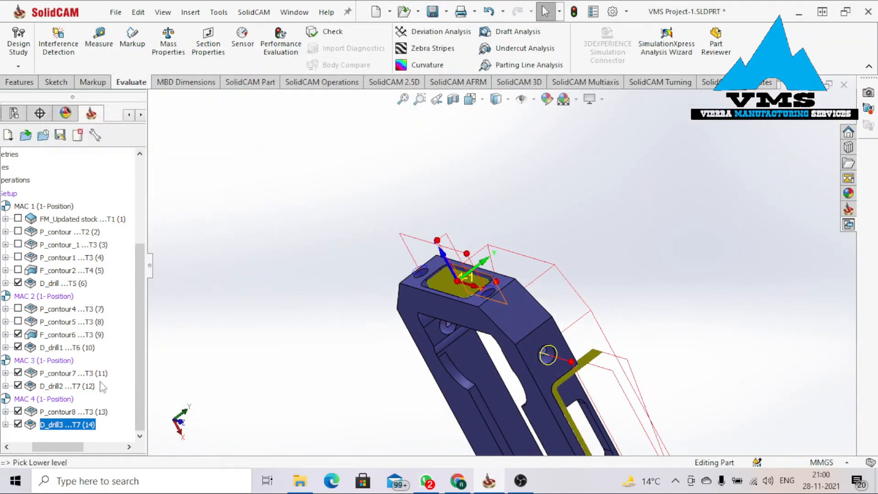
pyautogui.click(17, 335)
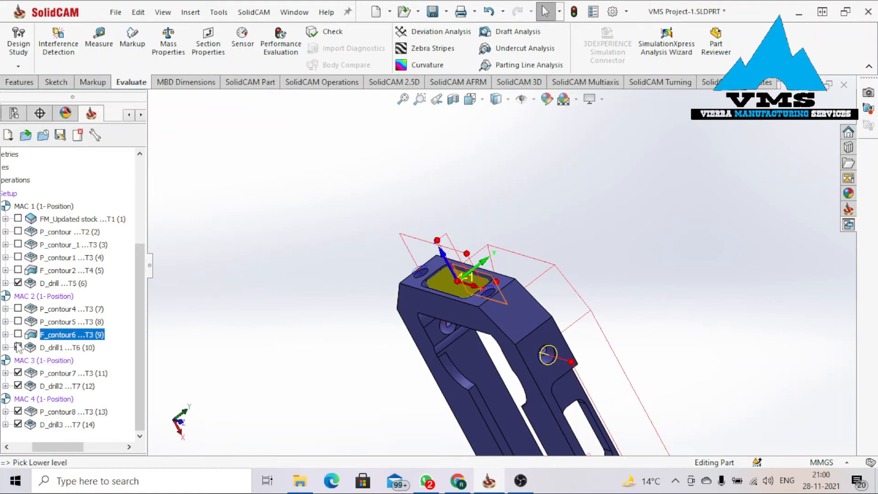
pyautogui.click(18, 347)
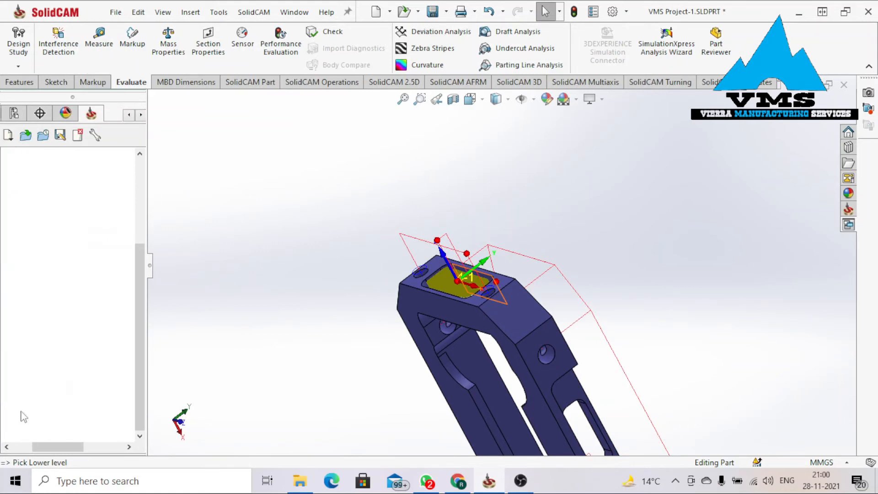
pyautogui.click(17, 283)
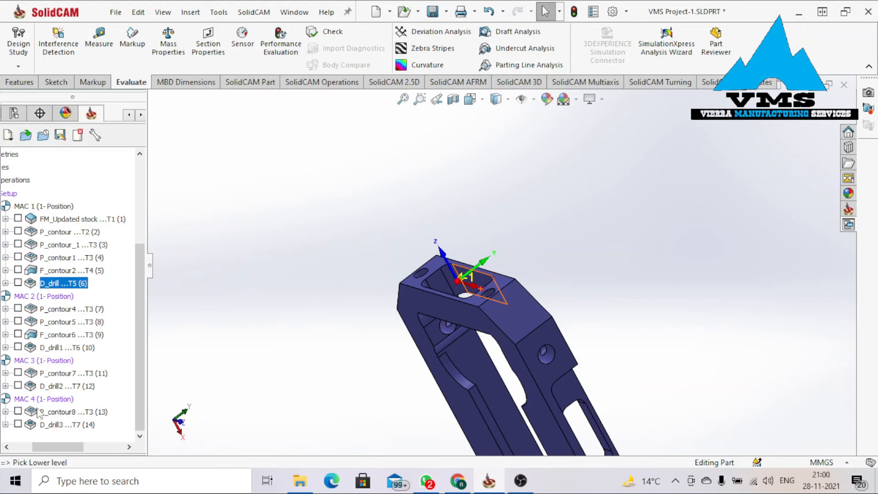
# Add a MAC 5 coordinate system on the long outer side face with two holes, with its origin at the top center of the model box.
pyautogui.moveTo(446, 343)
pyautogui.mouseDown(button='middle')
pyautogui.moveTo(472, 383)
pyautogui.moveTo(457, 355)
pyautogui.mouseUp(button='middle')
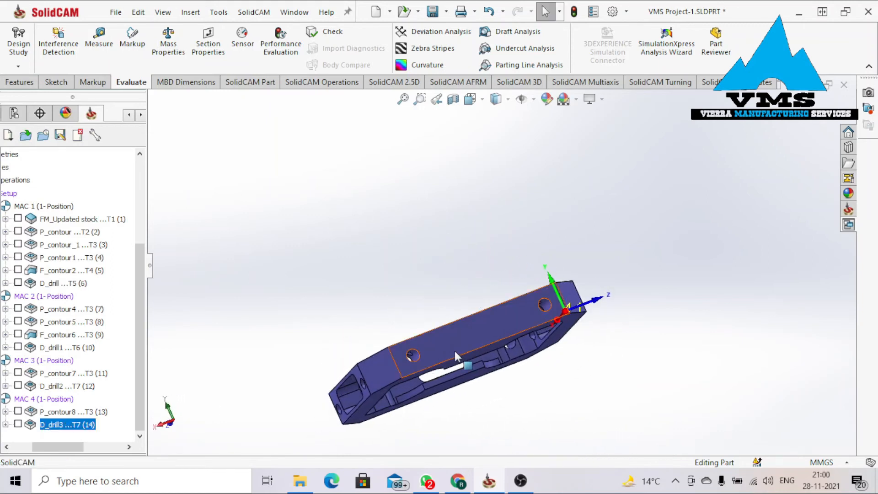
pyautogui.moveTo(486, 330); pyautogui.dragTo(463, 386, button='middle')
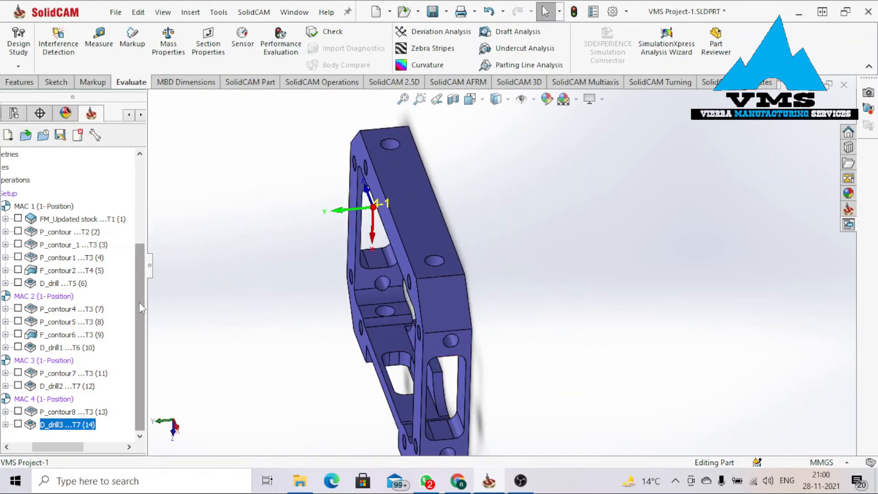
pyautogui.moveTo(139, 302); pyautogui.dragTo(139, 235)
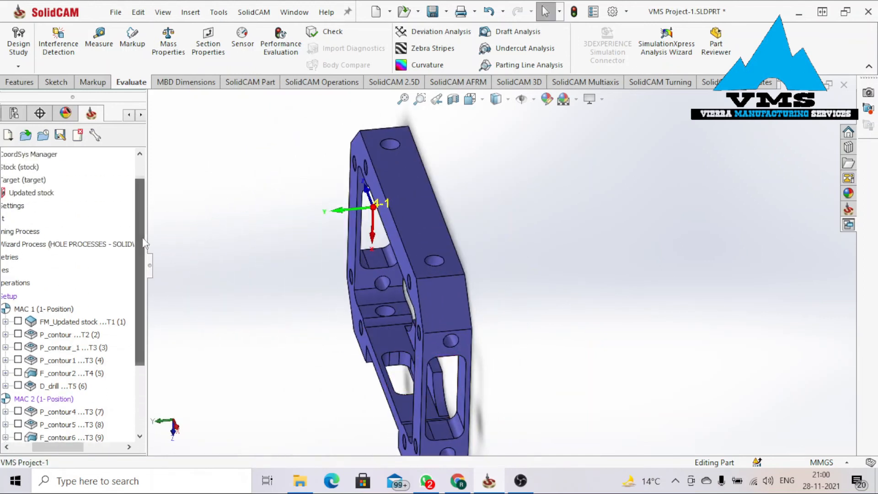
pyautogui.doubleClick(37, 155)
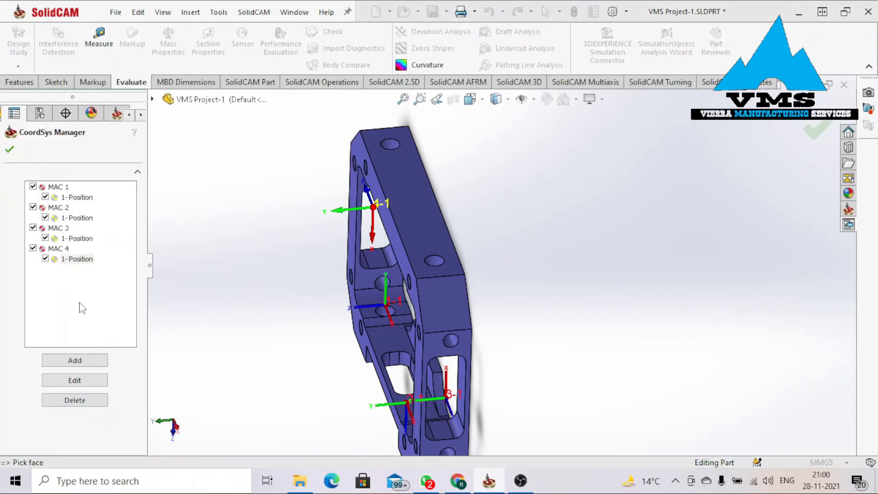
pyautogui.click(81, 361)
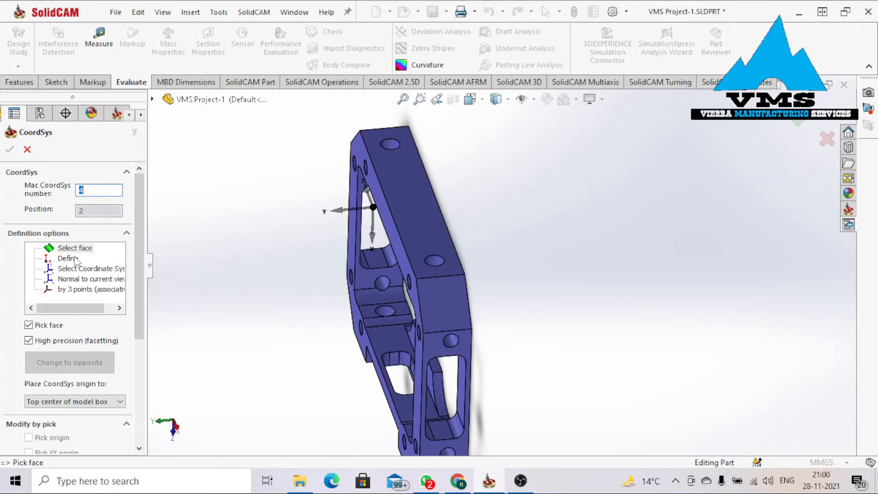
pyautogui.click(425, 192)
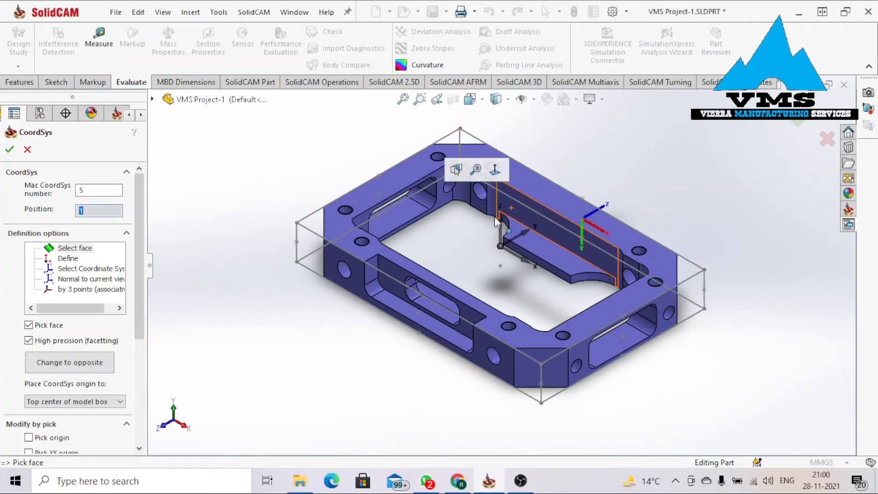
pyautogui.moveTo(496, 222); pyautogui.dragTo(452, 297, button='middle')
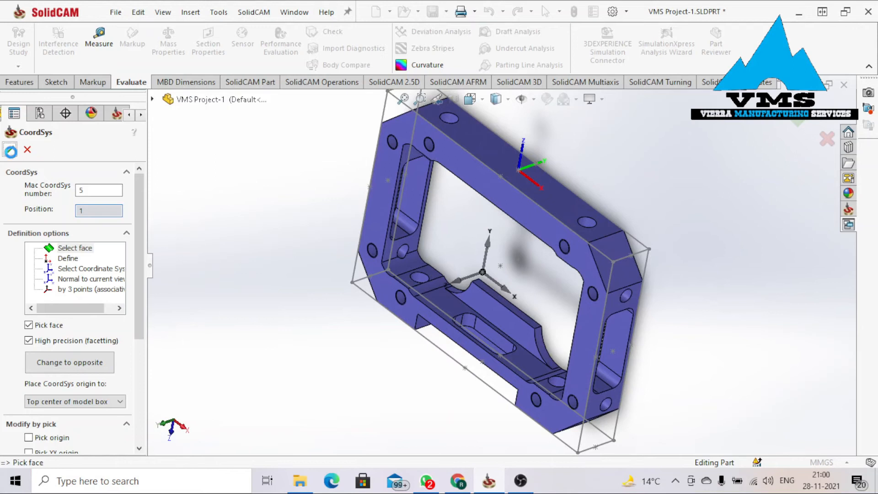
pyautogui.press('Return')
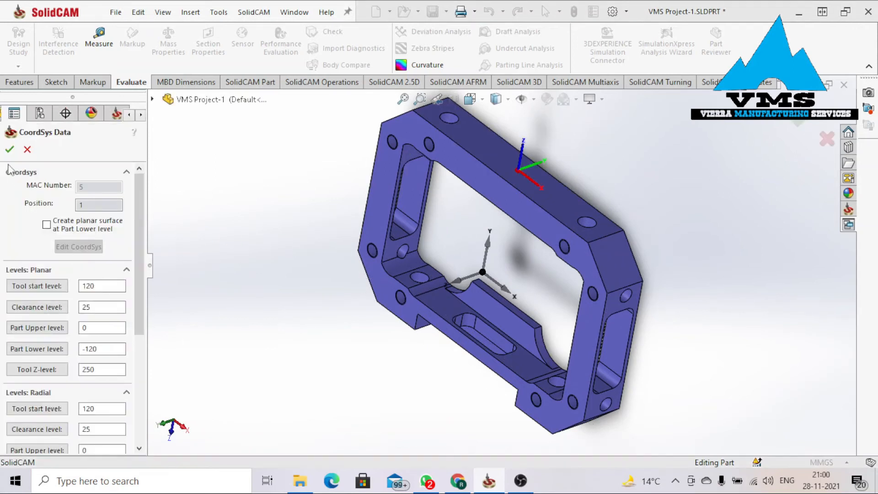
pyautogui.click(9, 149)
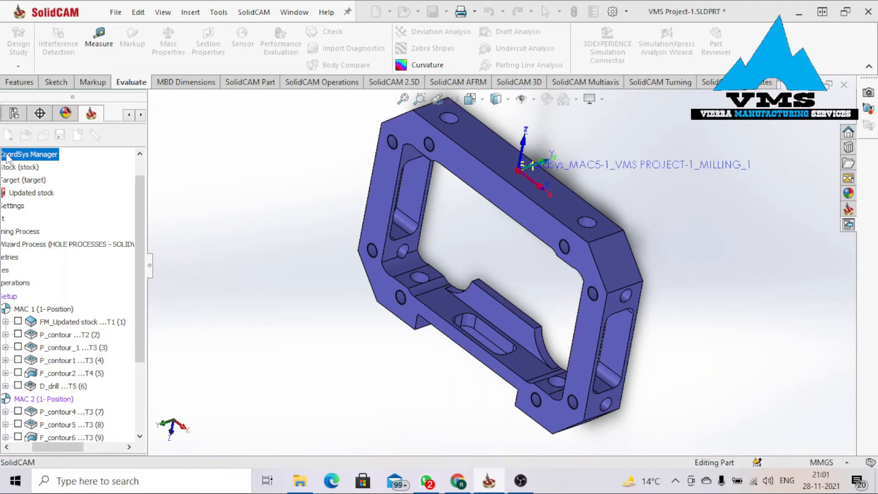
pyautogui.doubleClick(7, 157)
pyautogui.click(8, 151)
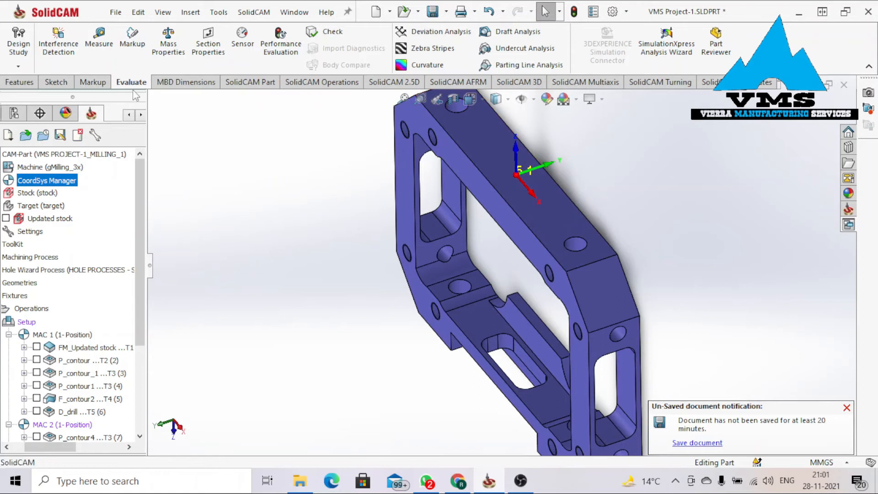
# Measure the diameter of one hole on the long outer side face, and close the measuring tool.
pyautogui.click(99, 40)
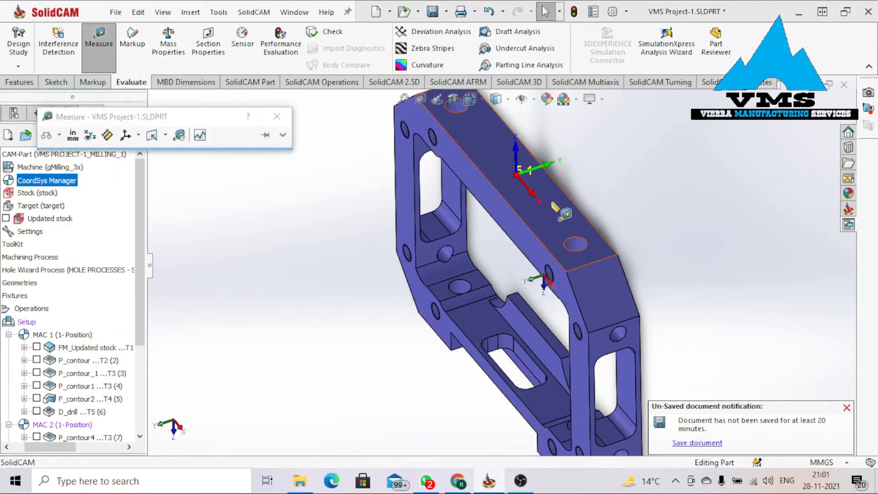
pyautogui.click(577, 236)
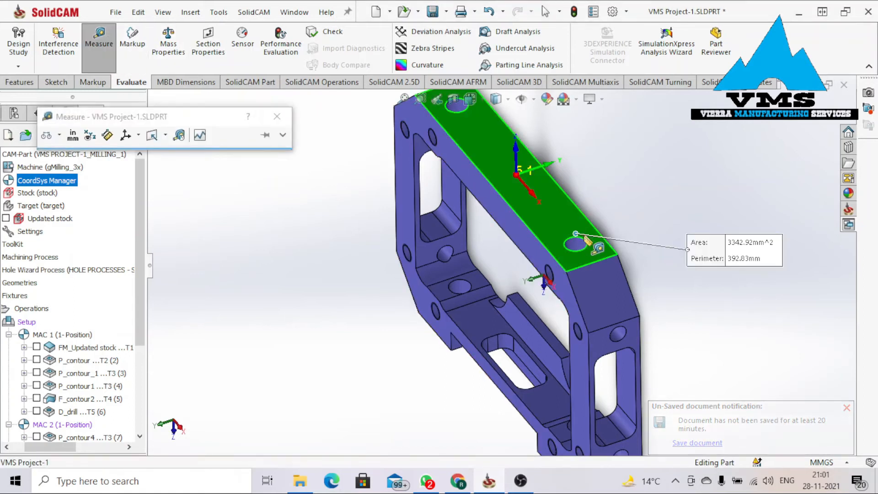
pyautogui.click(617, 257)
pyautogui.click(584, 236)
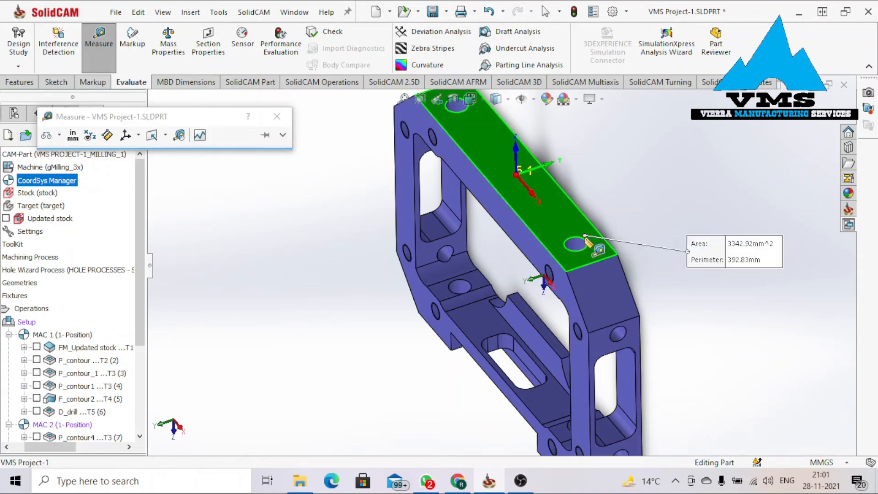
pyautogui.click(517, 246)
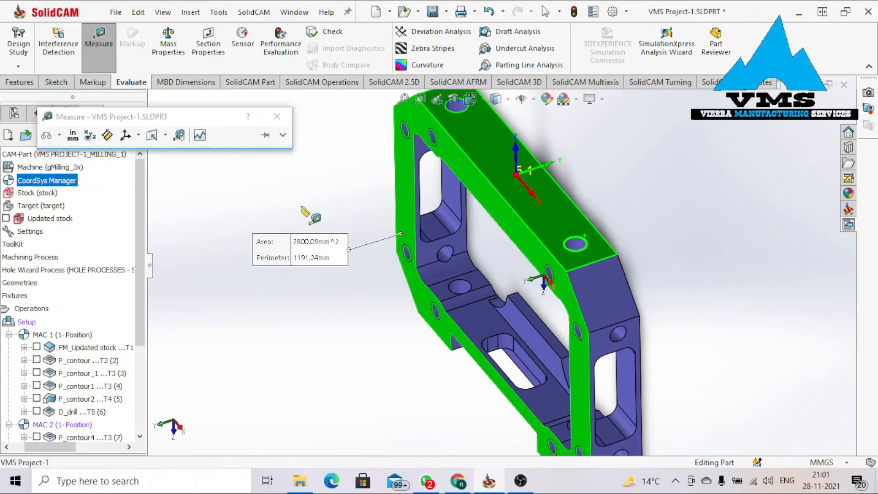
pyautogui.click(297, 176)
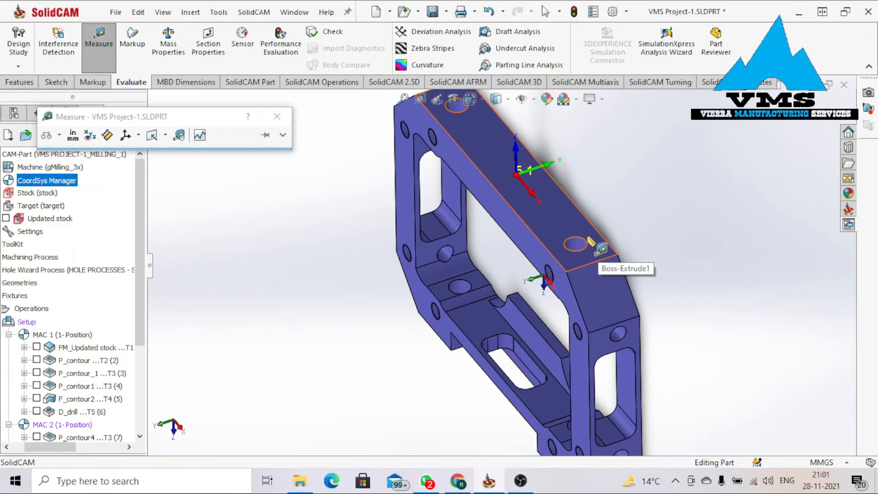
pyautogui.scroll(-5, 589, 241)
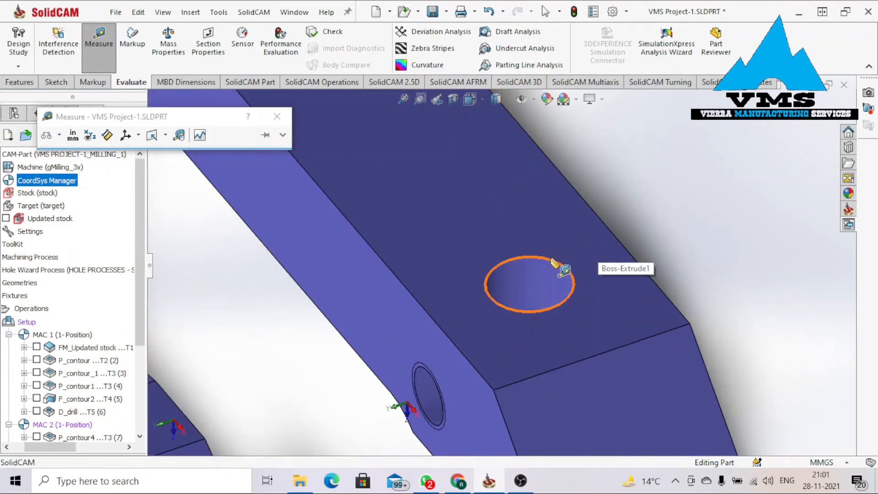
pyautogui.click(551, 259)
pyautogui.scroll(3, 551, 259)
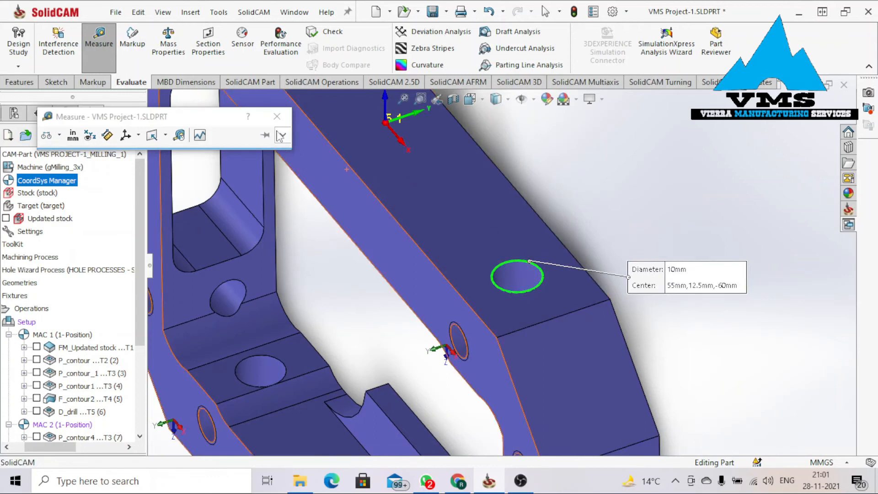
pyautogui.click(275, 117)
pyautogui.scroll(3, 544, 178)
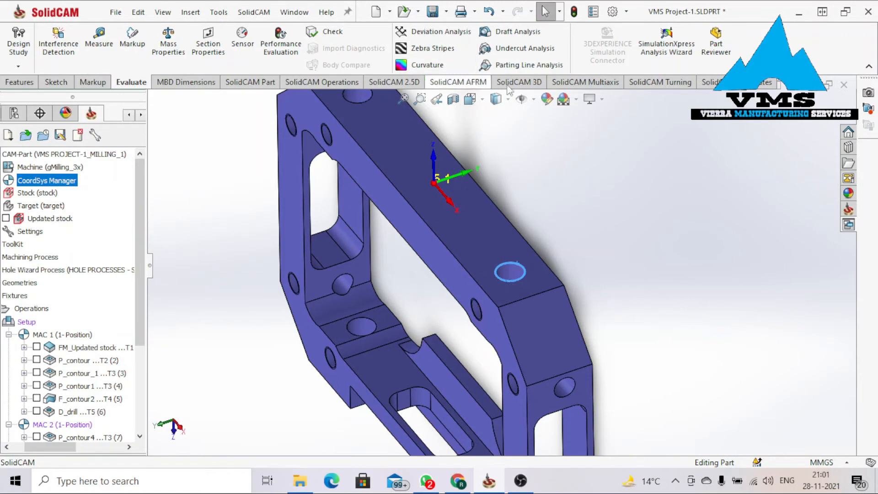
# Start a 2.5D Drilling operation on MAC 5 and define its drill4 geometry from the two holes on the long outer side face.
pyautogui.click(381, 85)
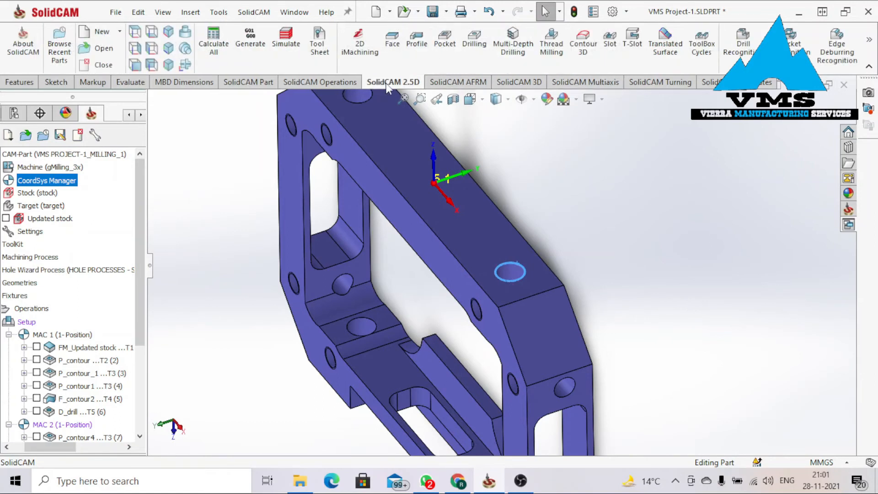
pyautogui.click(474, 41)
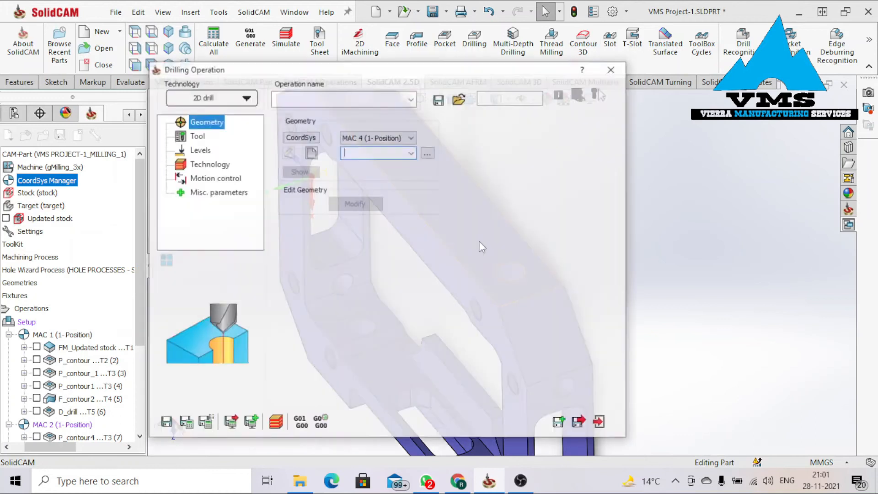
pyautogui.click(361, 138)
pyautogui.click(367, 183)
pyautogui.click(311, 152)
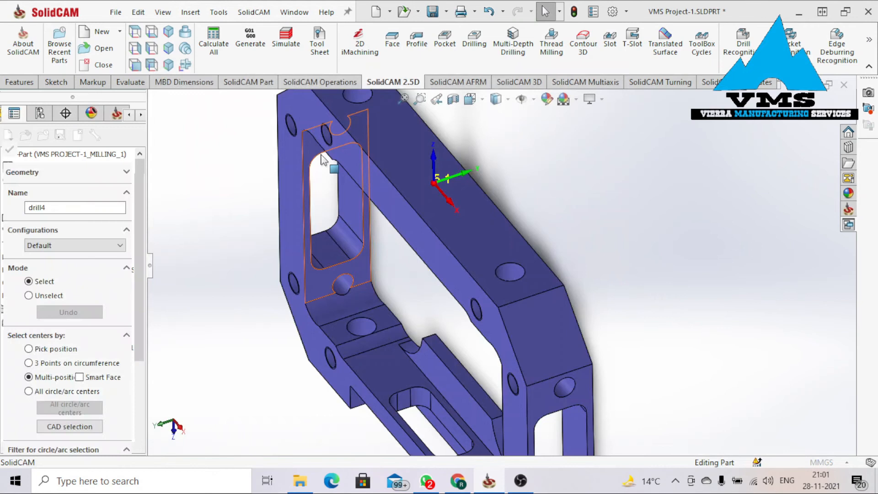
pyautogui.click(455, 223)
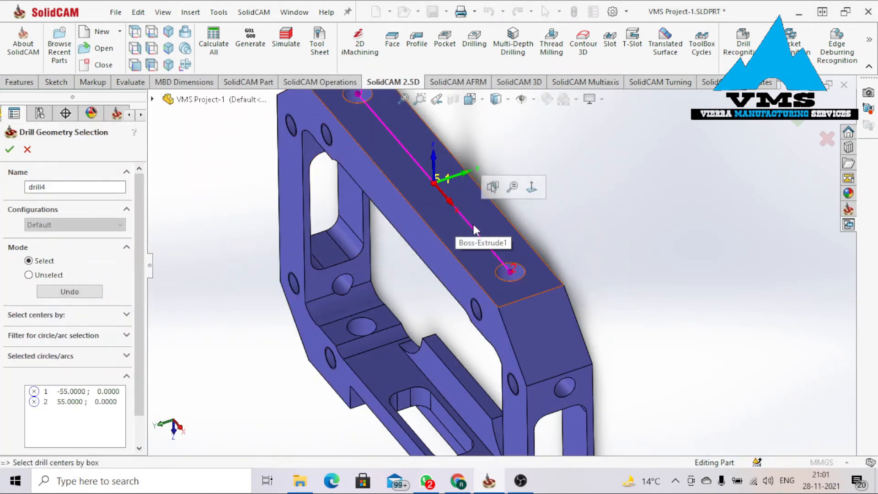
pyautogui.click(9, 149)
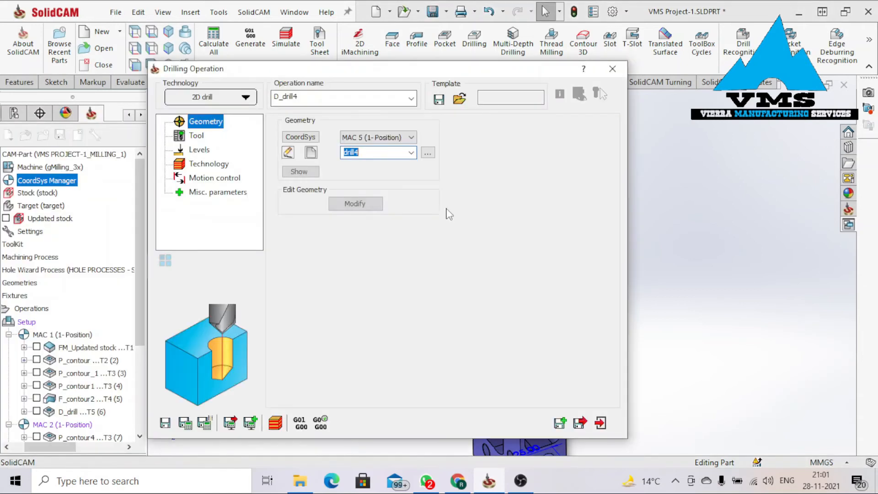
# Assign tool 6, the 10 mm spot drill, and enable Flood: Pressure, Mist, Through tool: Pressure, Active air and Min.Quantity Lubrication coolant.
pyautogui.click(196, 136)
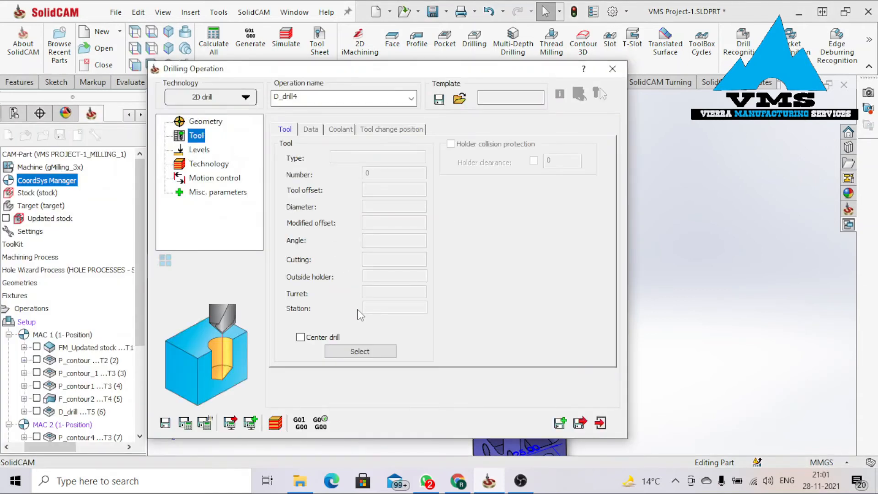
pyautogui.click(360, 351)
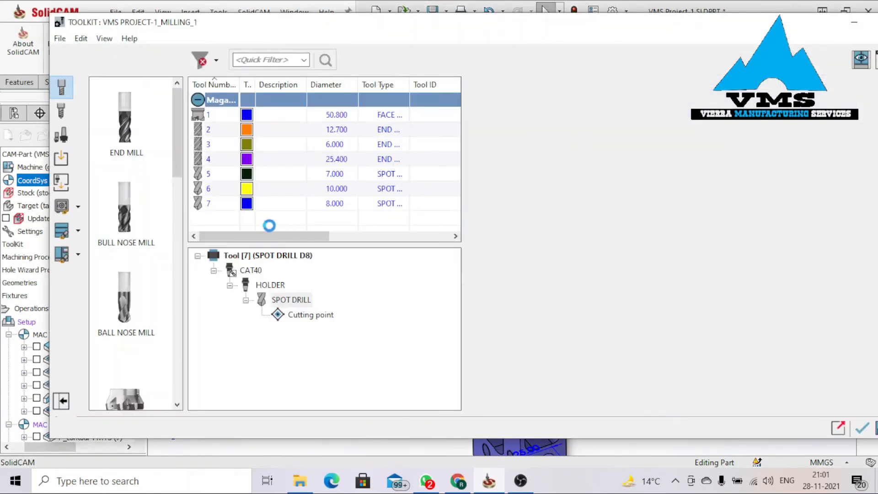
pyautogui.click(210, 194)
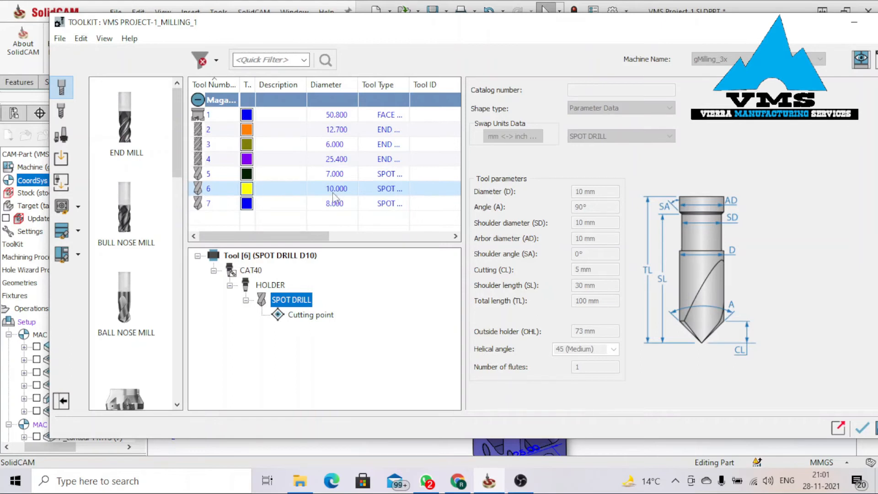
pyautogui.click(869, 425)
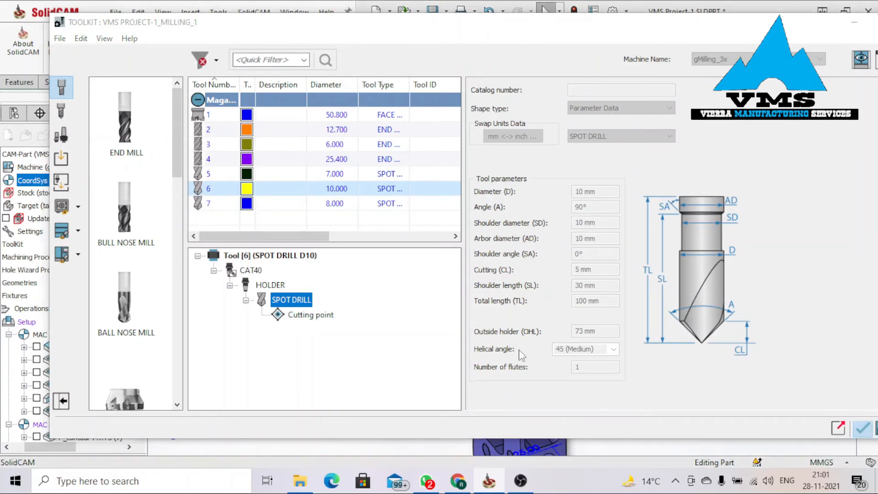
pyautogui.click(348, 131)
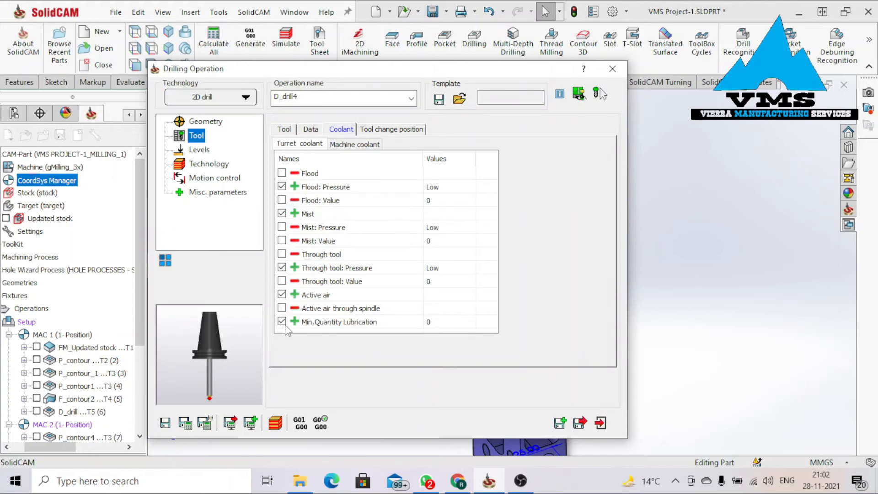
pyautogui.click(283, 129)
# Pick upper level 0 on the outer face and drill depth 20 on the inner face around the hole, with delta -0.2 and Full diameter depth type.
pyautogui.click(200, 150)
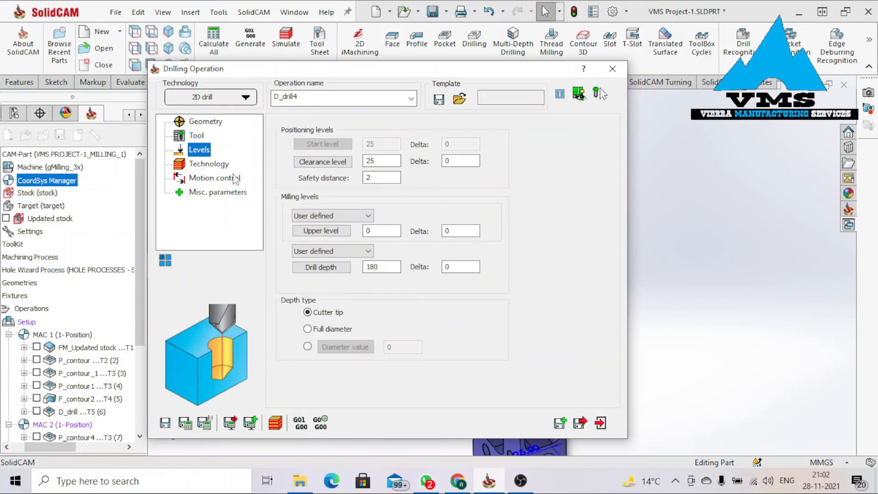
pyautogui.click(350, 231)
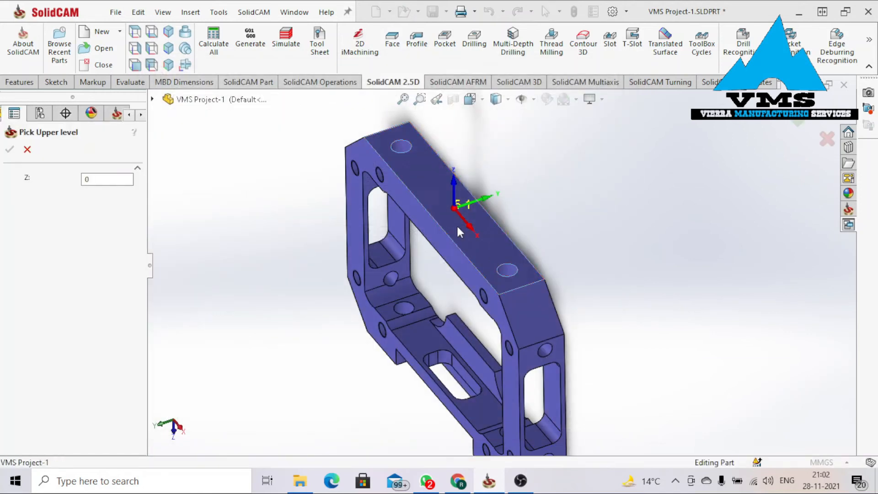
pyautogui.click(9, 149)
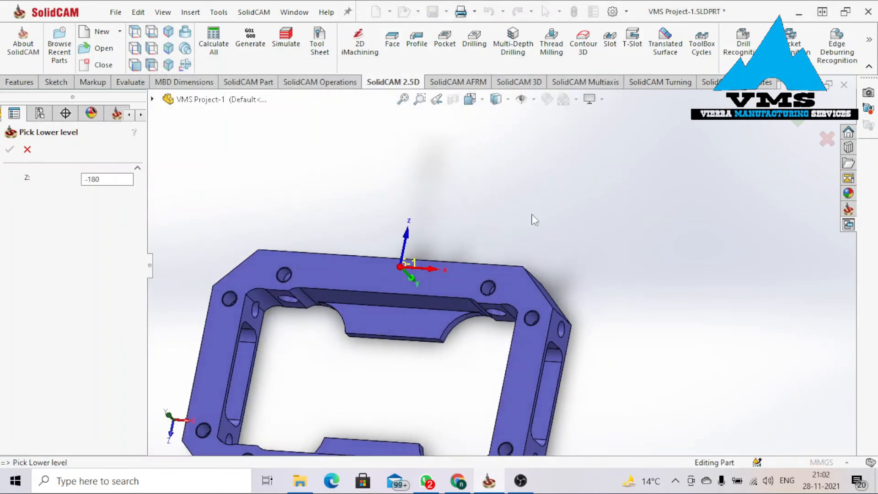
pyautogui.click(402, 303)
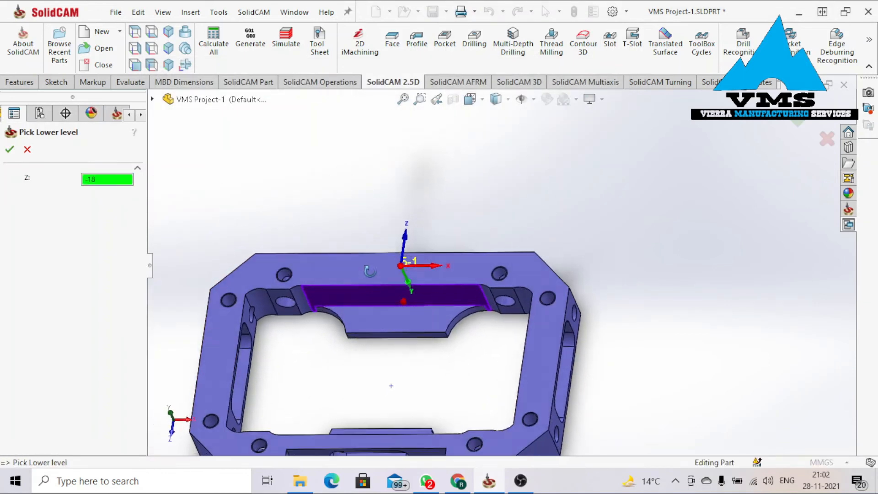
pyautogui.click(289, 293)
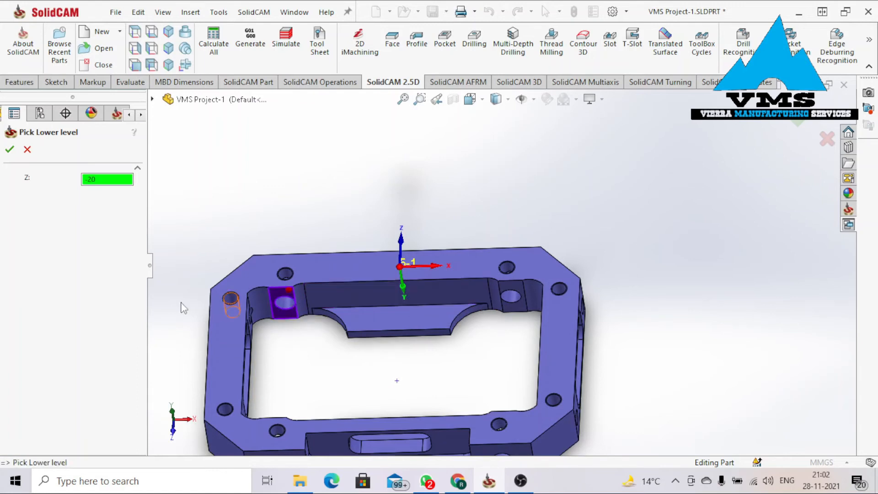
pyautogui.click(10, 149)
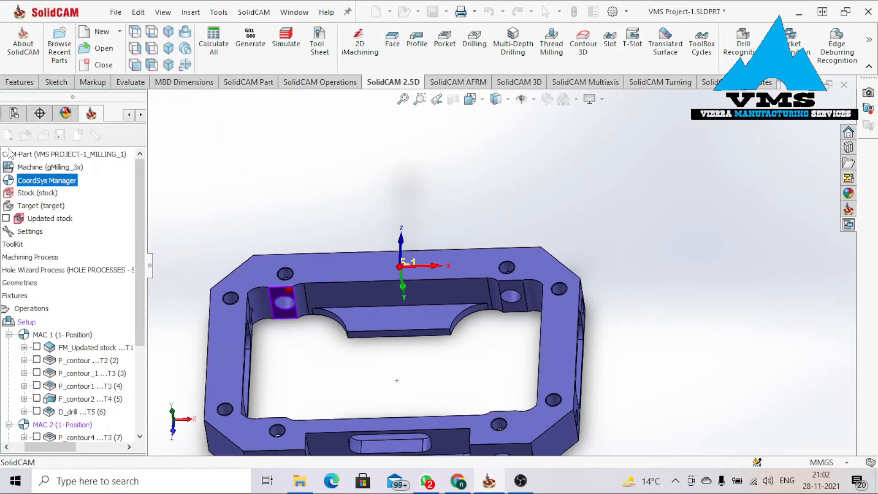
pyautogui.press('Tab')
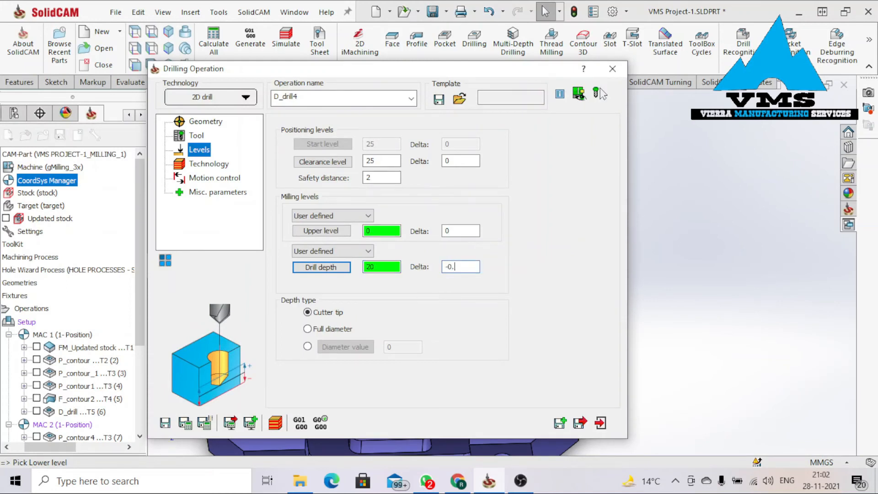
pyautogui.click(327, 330)
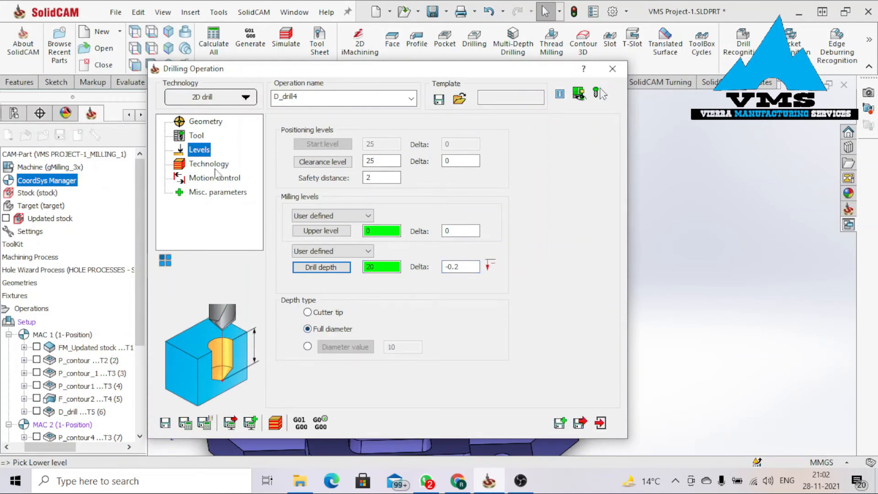
# Review the remaining D_drill4 parameters, save and calculate the operation, and simulate its toolpath in SolidVerify.
pyautogui.click(213, 164)
pyautogui.click(215, 177)
pyautogui.click(218, 192)
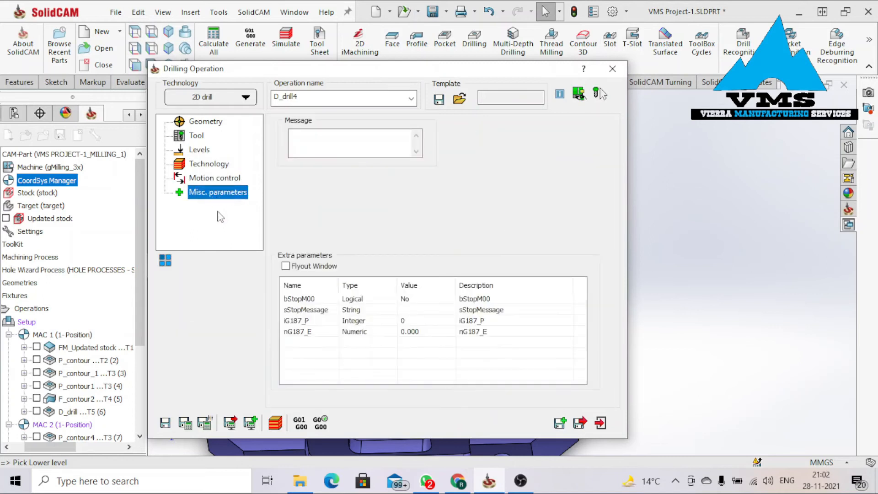
pyautogui.click(185, 425)
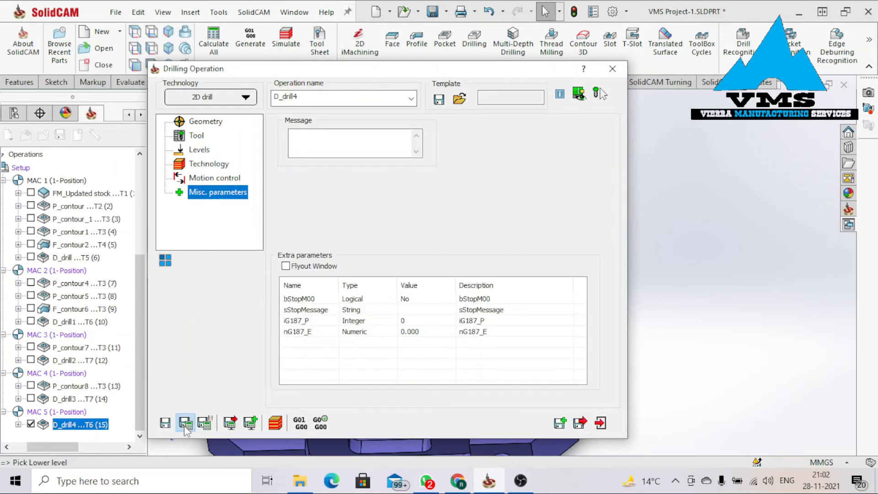
pyautogui.click(276, 421)
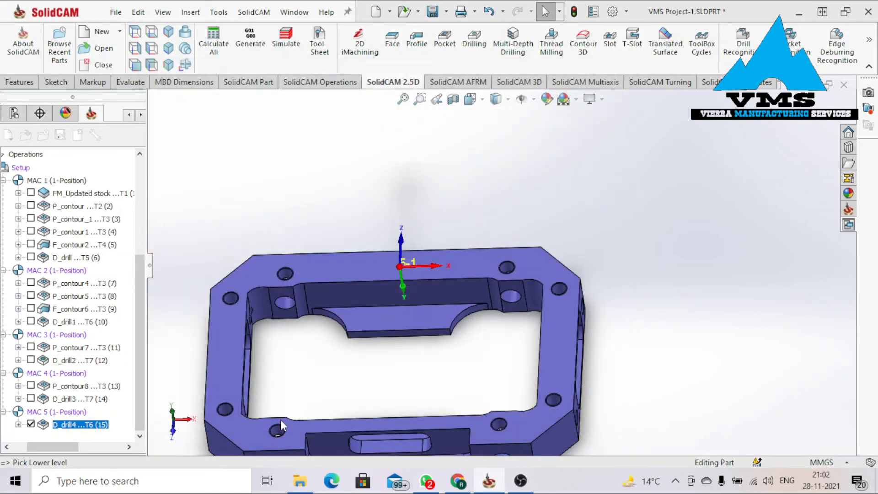
pyautogui.click(806, 194)
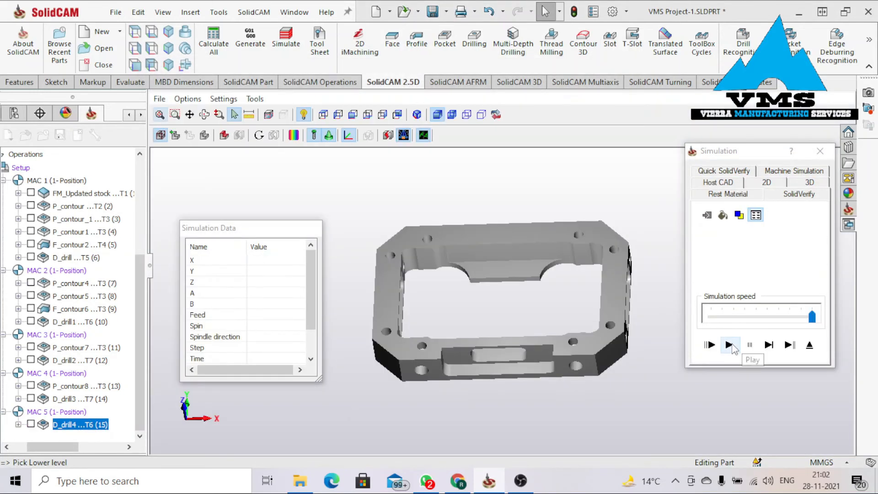
pyautogui.click(728, 345)
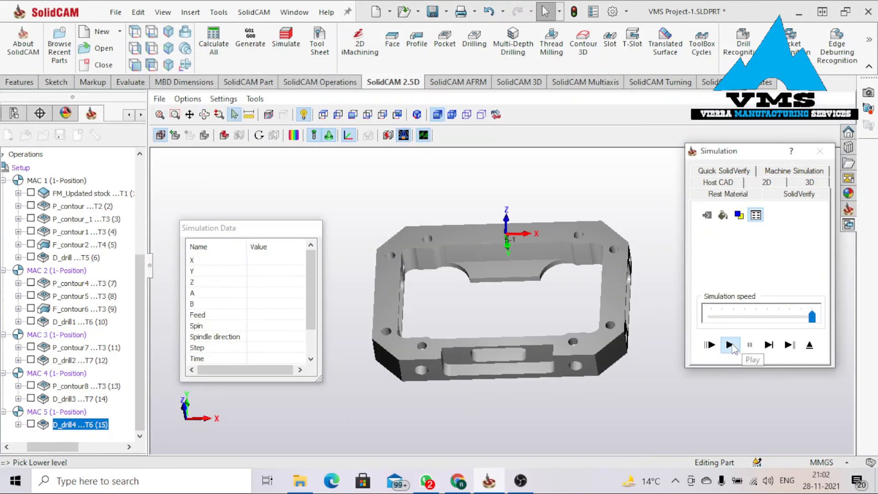
pyautogui.moveTo(597, 273); pyautogui.dragTo(593, 293, button='middle')
# Examine the rest material left after D_drill4 along the frame's inner walls and corners, and close the simulation.
pyautogui.click(730, 194)
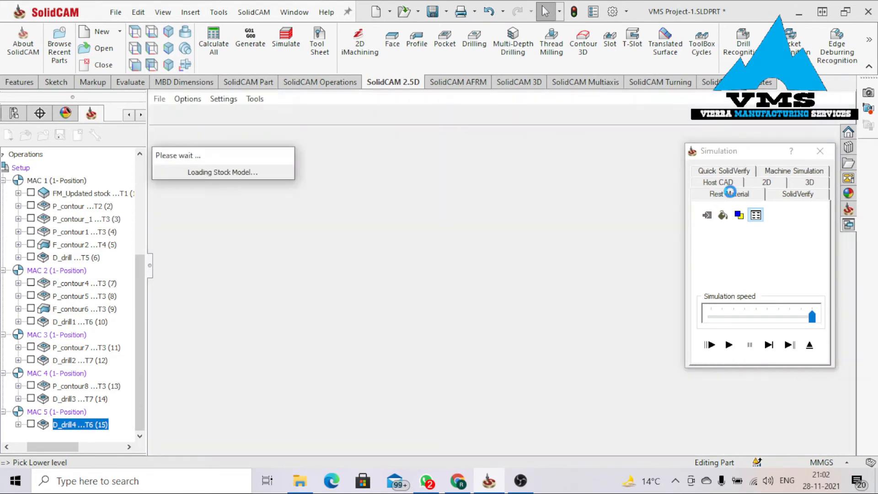
pyautogui.moveTo(448, 293); pyautogui.dragTo(441, 243, button='middle')
pyautogui.moveTo(466, 302); pyautogui.dragTo(439, 304, button='middle')
pyautogui.moveTo(405, 314); pyautogui.dragTo(416, 288, button='middle')
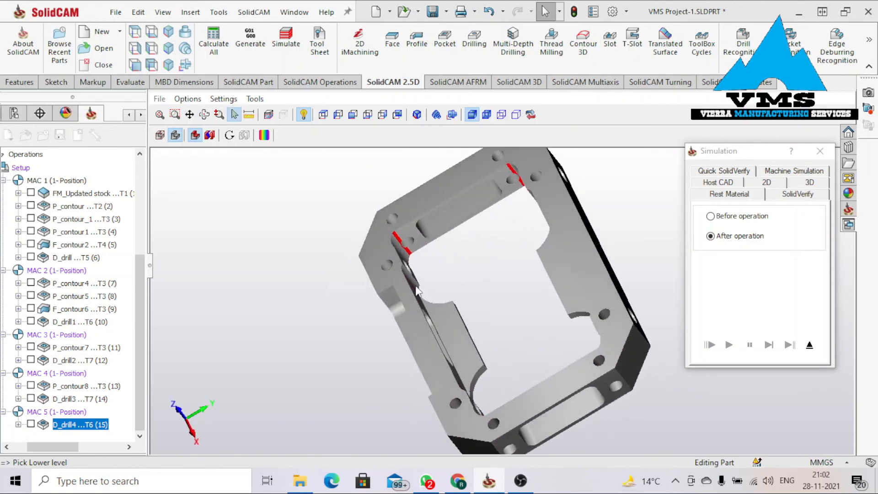
pyautogui.moveTo(486, 193); pyautogui.dragTo(537, 220, button='middle')
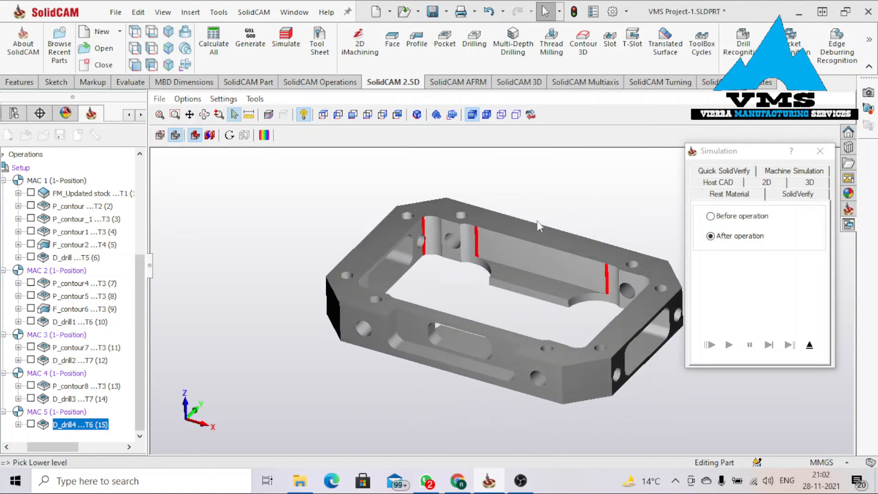
pyautogui.scroll(5, 476, 241)
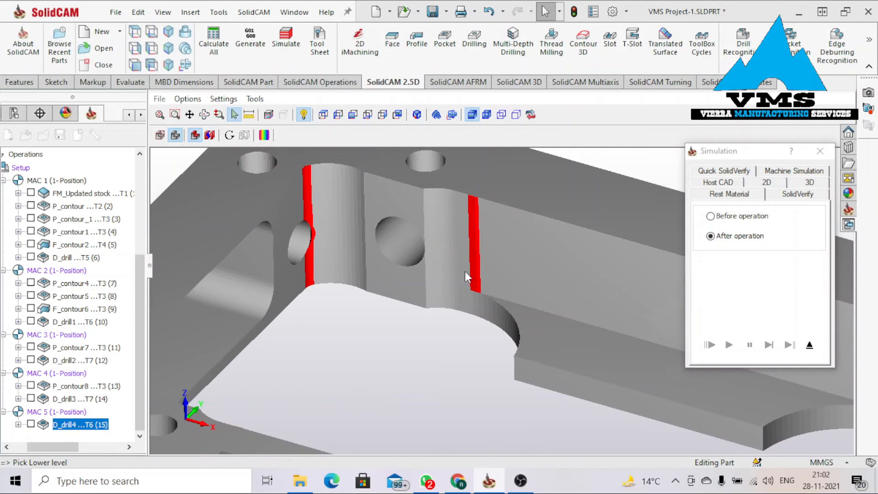
pyautogui.scroll(-5, 464, 271)
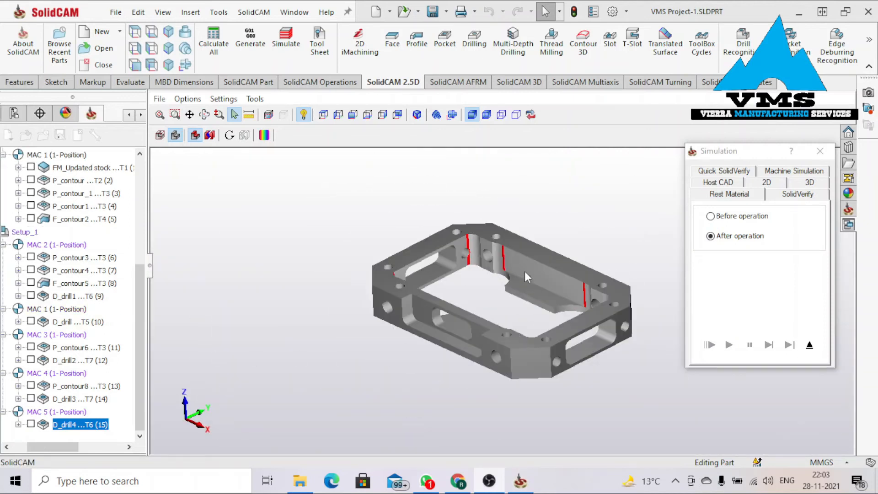
pyautogui.scroll(5, 510, 270)
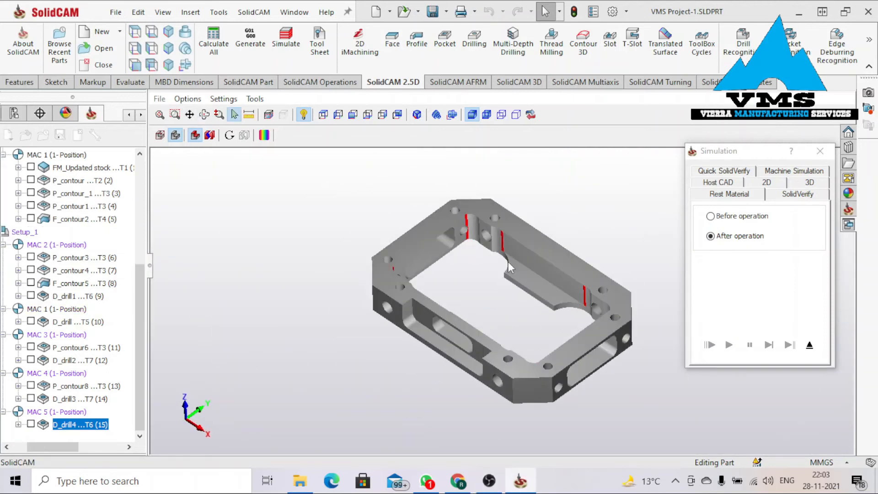
pyautogui.scroll(3, 531, 264)
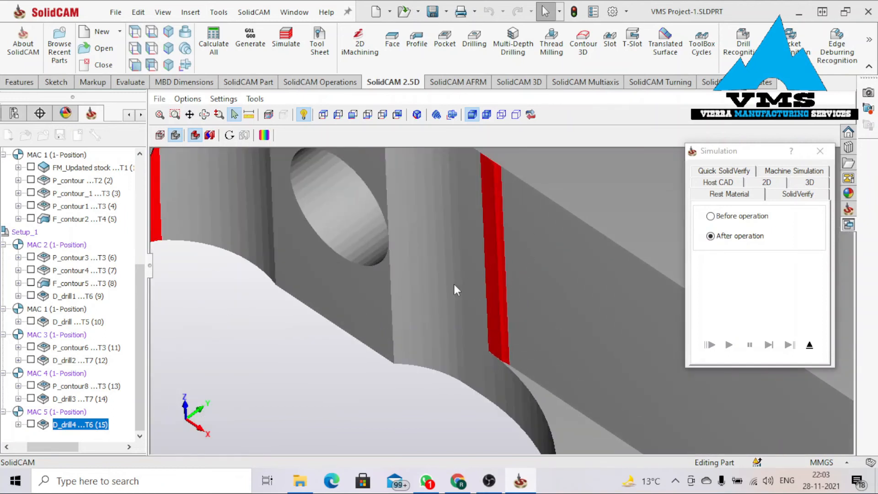
pyautogui.scroll(-4, 499, 286)
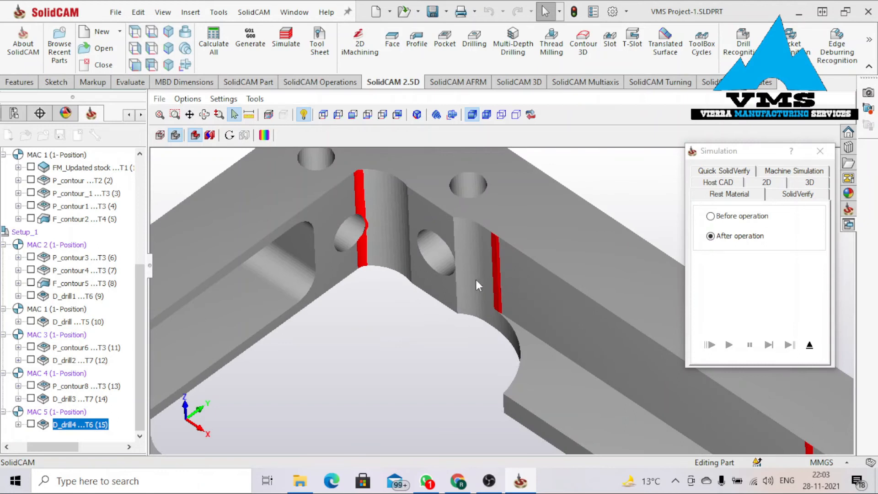
pyautogui.scroll(3, 503, 285)
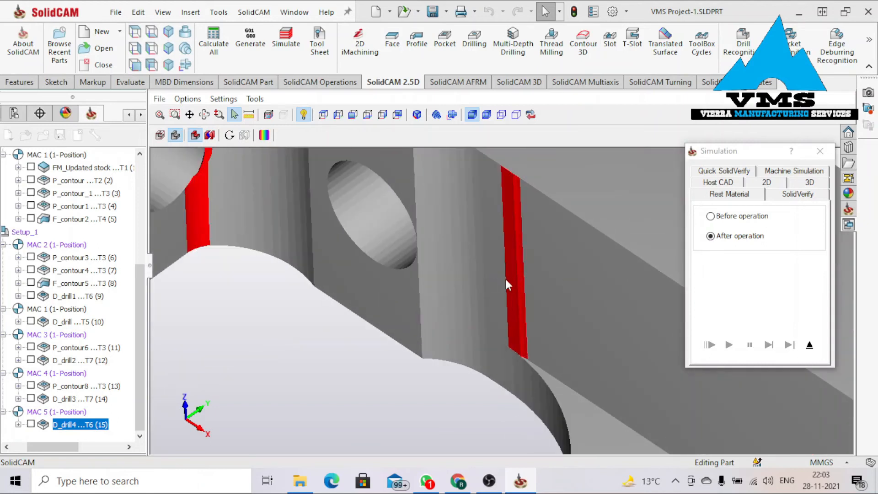
pyautogui.scroll(2, 505, 280)
pyautogui.scroll(-3, 507, 280)
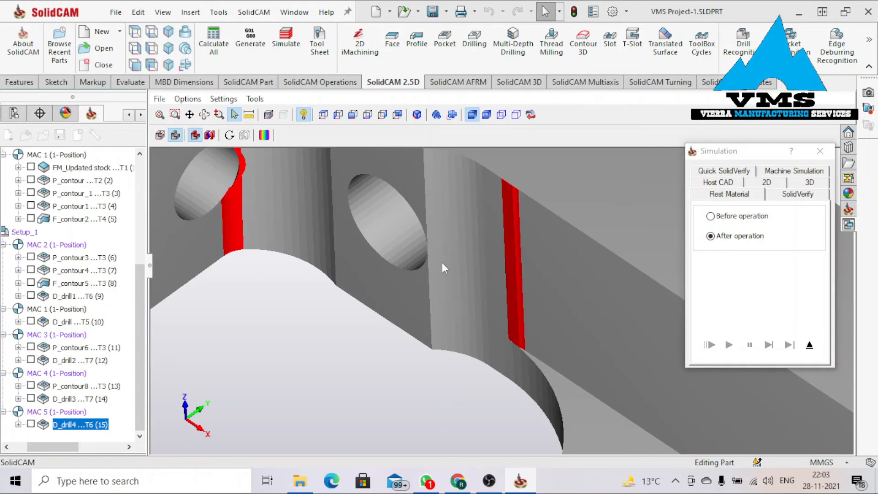
pyautogui.scroll(2, 477, 266)
pyautogui.scroll(6, 477, 266)
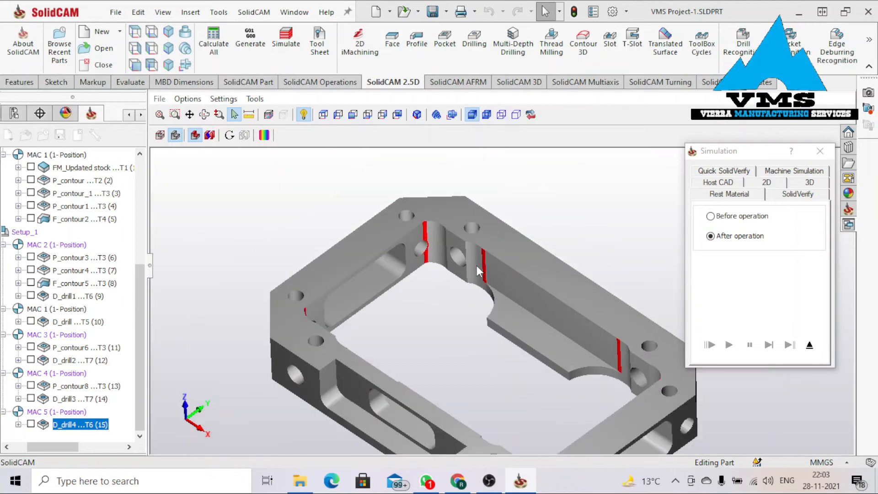
pyautogui.scroll(-5, 476, 265)
pyautogui.scroll(5, 476, 266)
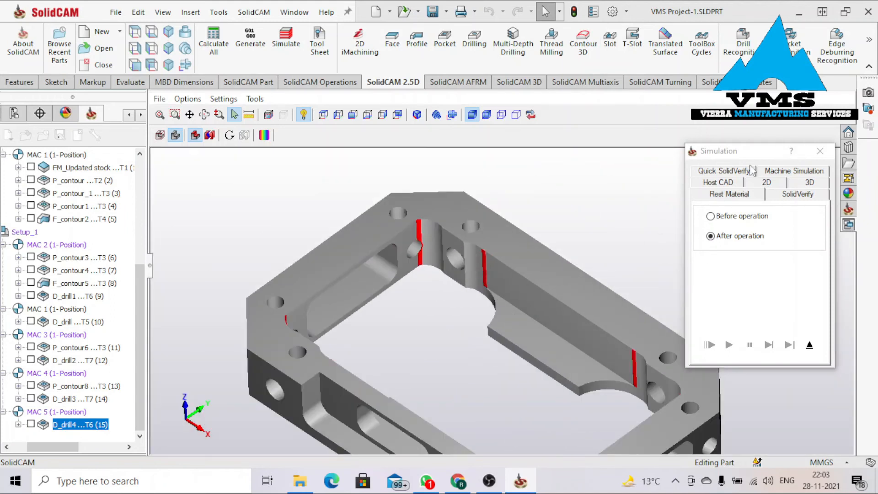
pyautogui.click(819, 151)
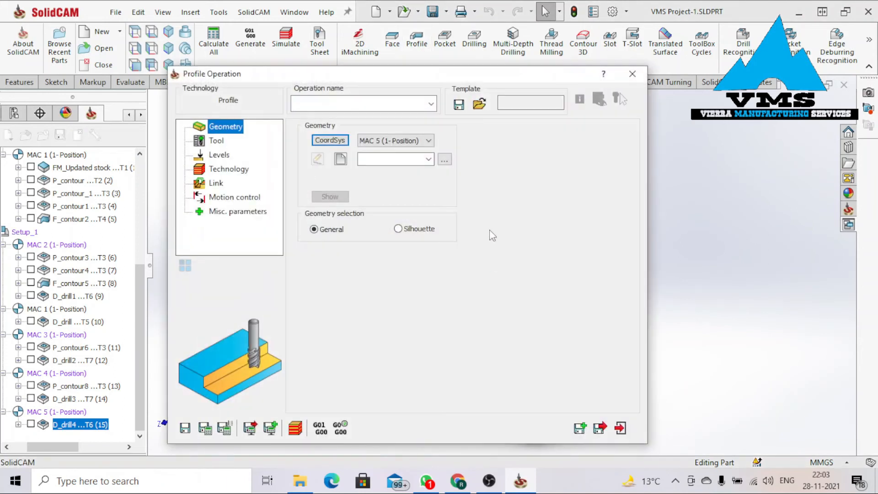
# Start a new Profile geometry on MAC 1 using Curve chaining with Up to Entity enabled and Tangent propagation and Constant Z disabled.
pyautogui.click(216, 141)
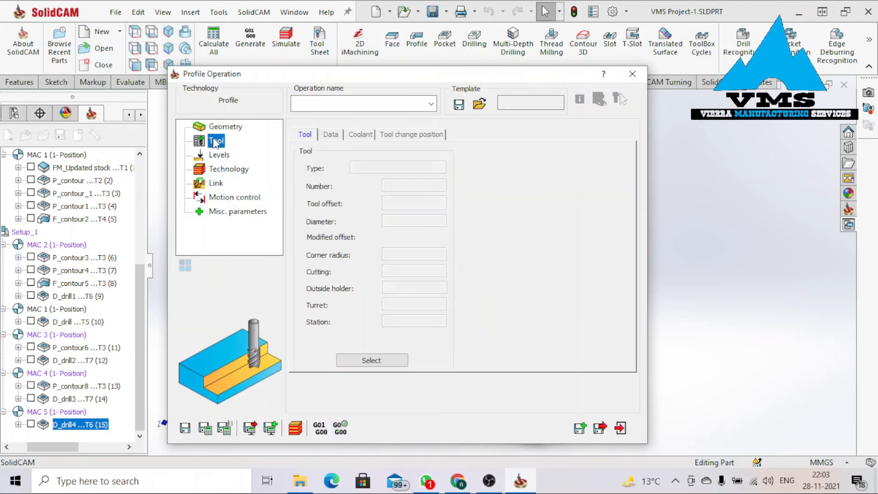
pyautogui.click(224, 127)
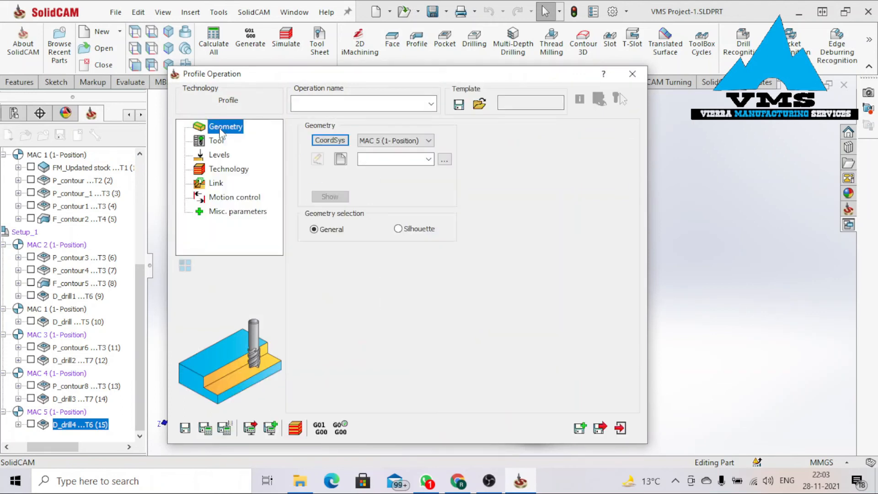
pyautogui.click(428, 141)
pyautogui.click(409, 156)
pyautogui.click(343, 162)
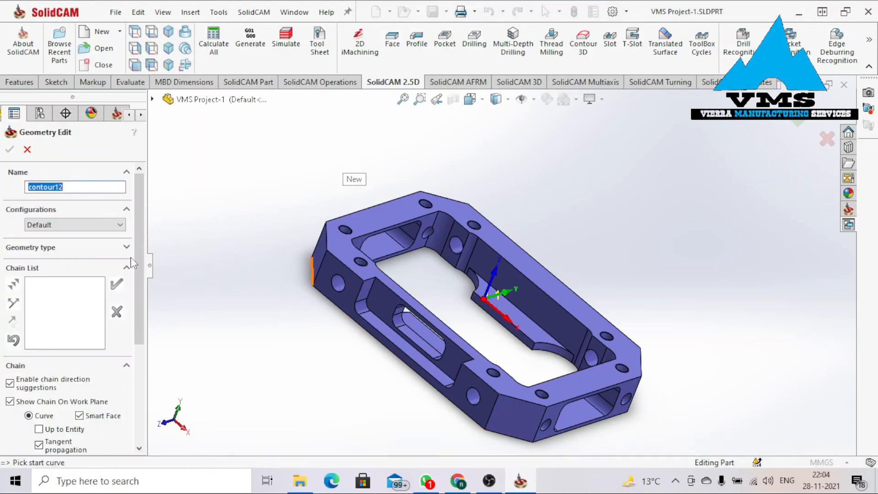
pyautogui.moveTo(136, 298); pyautogui.dragTo(136, 363)
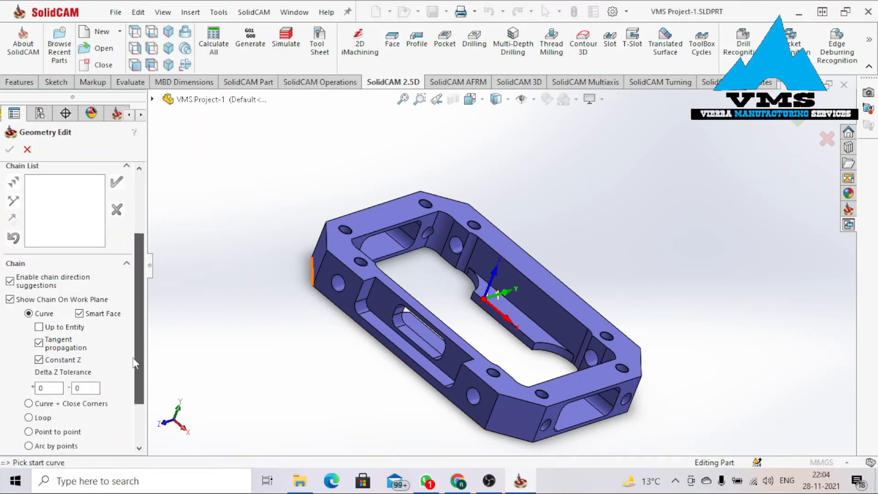
pyautogui.click(38, 359)
pyautogui.click(39, 342)
pyautogui.click(38, 327)
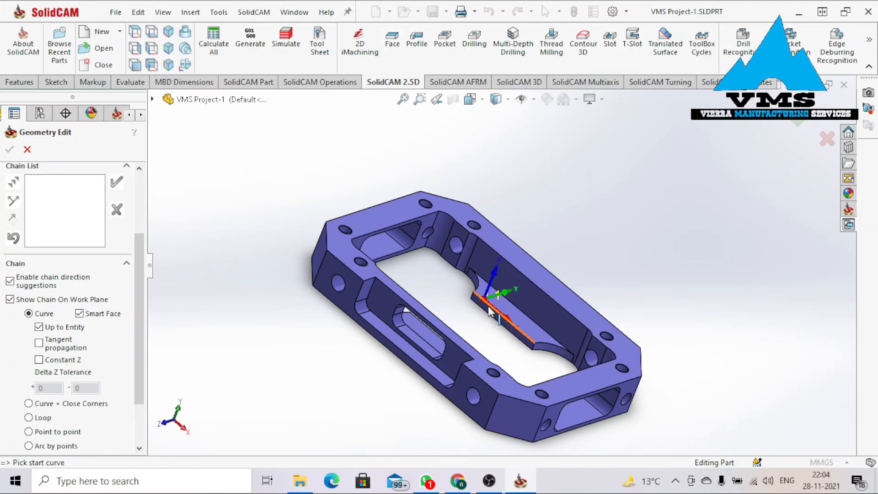
# Define the contour12 chain from the long upper inner edge above the ledge and accept the geometry.
pyautogui.scroll(-2, 498, 311)
pyautogui.scroll(-5, 559, 296)
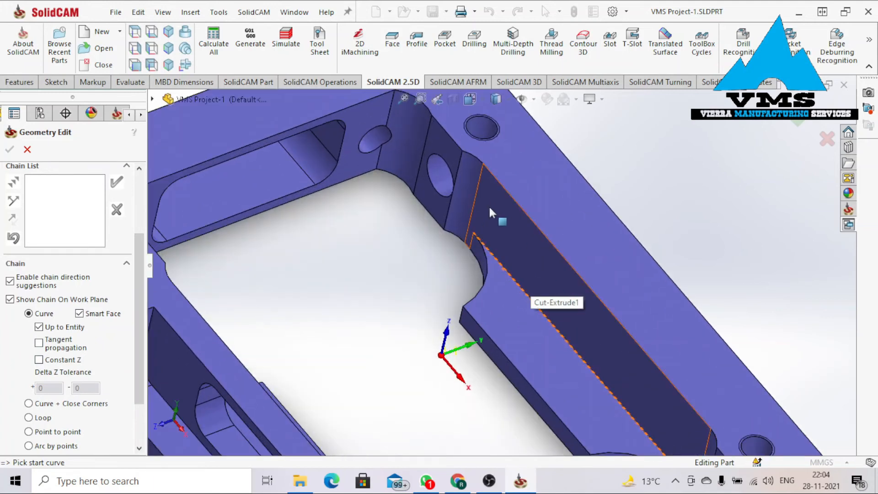
pyautogui.click(553, 245)
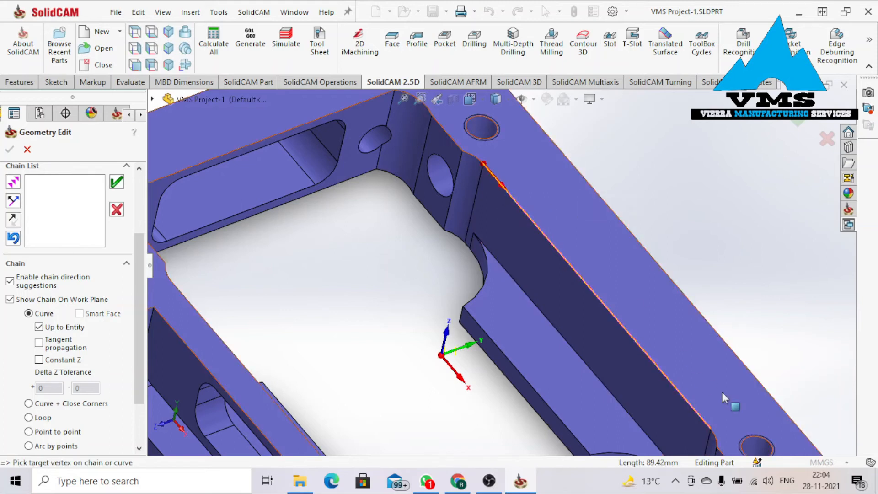
pyautogui.click(116, 182)
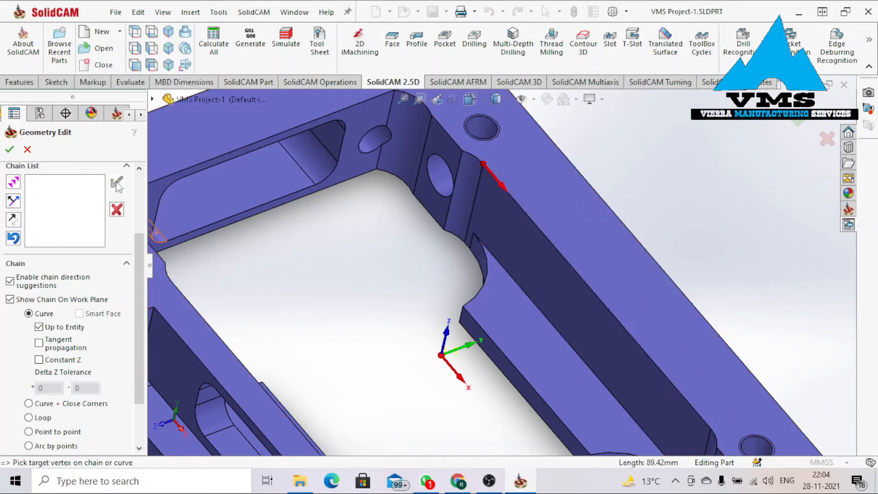
pyautogui.click(10, 149)
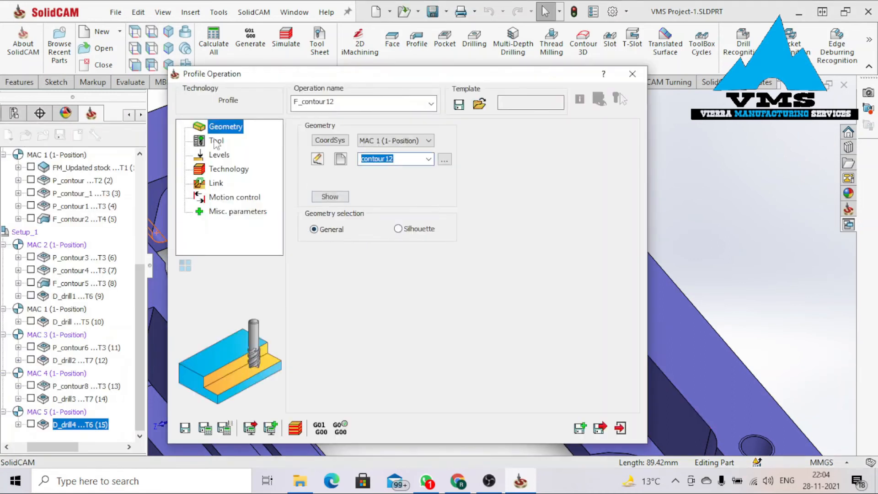
# Open tool selection for F_contour12 and add a new end mill as tool 8.
pyautogui.click(215, 141)
pyautogui.click(375, 360)
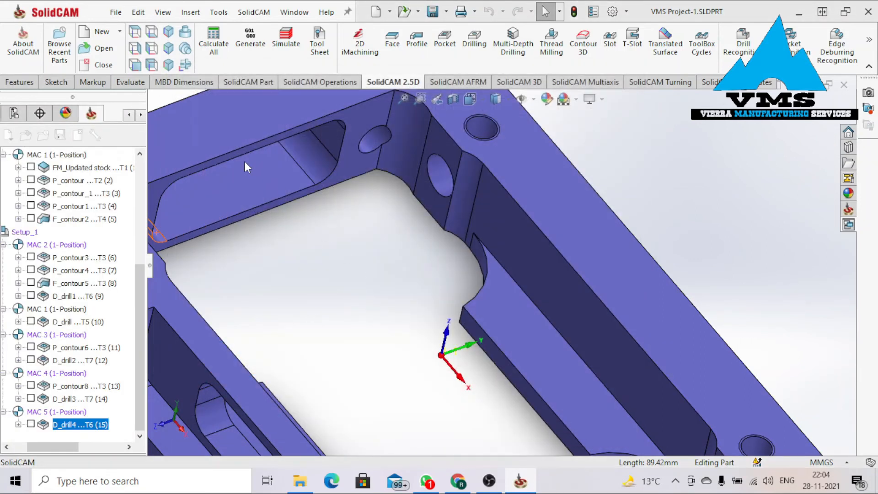
pyautogui.click(115, 165)
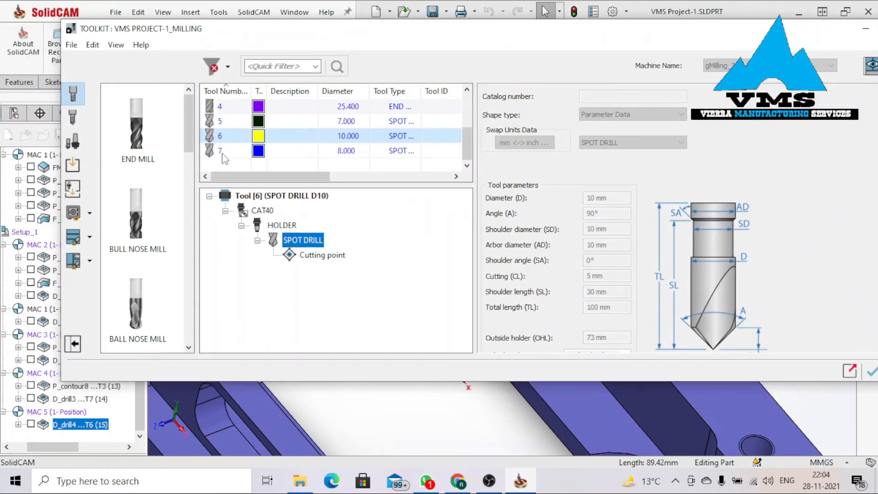
pyautogui.scroll(-1, 229, 146)
pyautogui.click(222, 151)
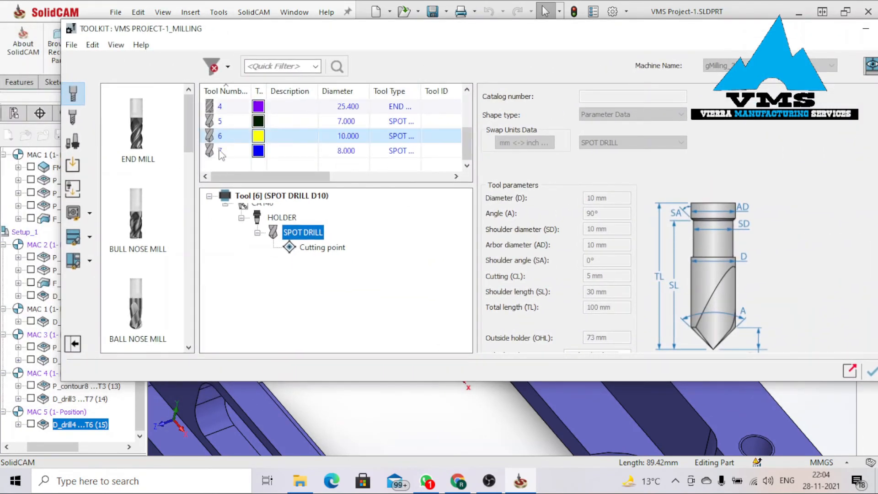
pyautogui.doubleClick(144, 135)
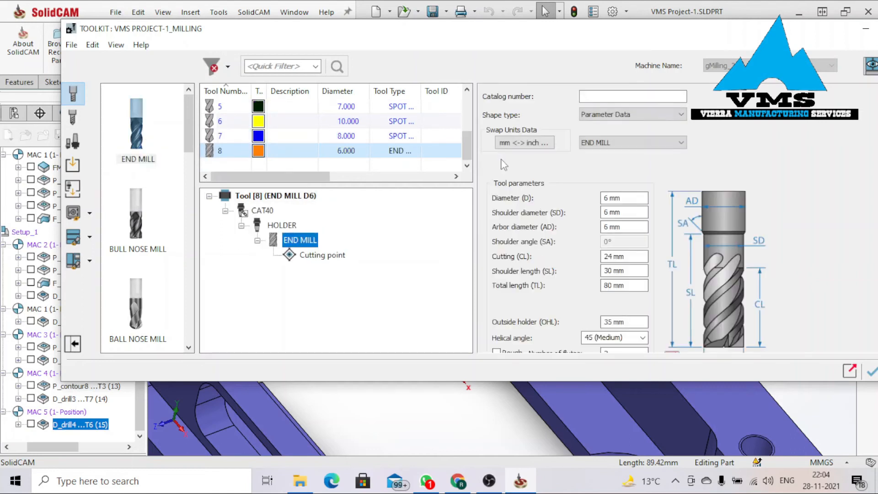
# Swap the new end mill's units to inches, set its diameter to 0.1 in and assign it to the operation.
pyautogui.click(519, 142)
pyautogui.click(608, 153)
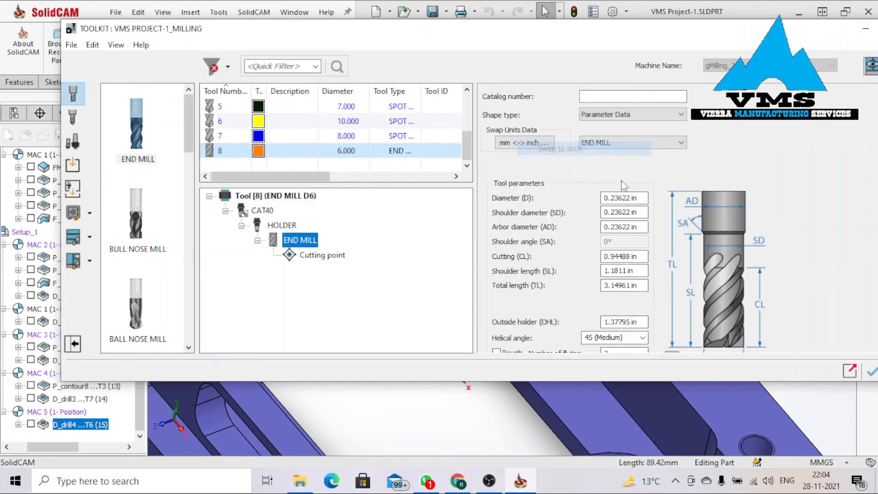
pyautogui.write('0.')
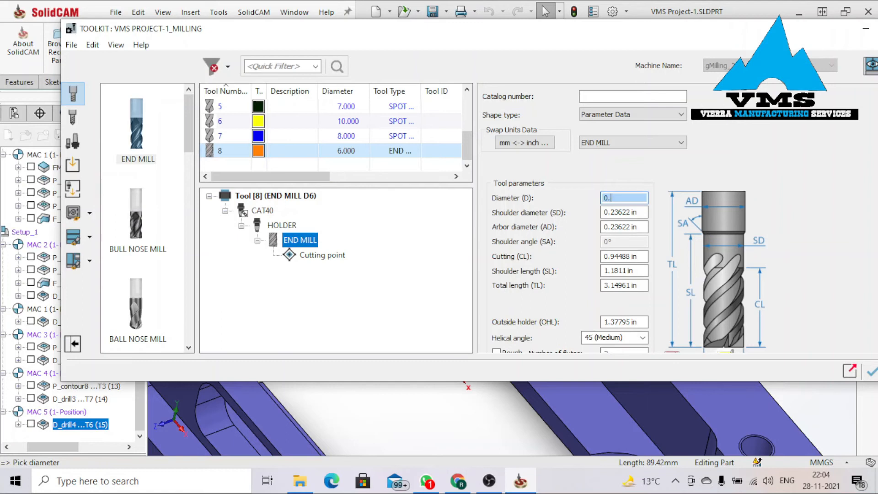
pyautogui.click(628, 210)
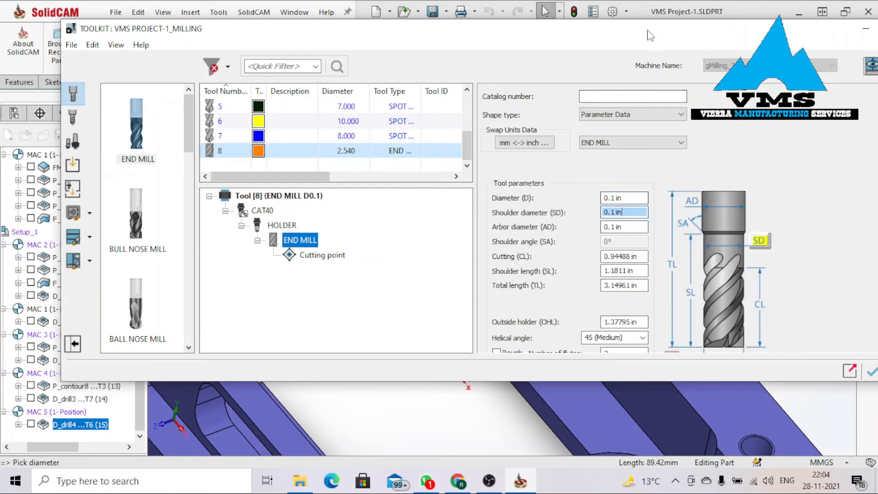
pyautogui.moveTo(647, 31); pyautogui.dragTo(548, 30)
pyautogui.click(751, 371)
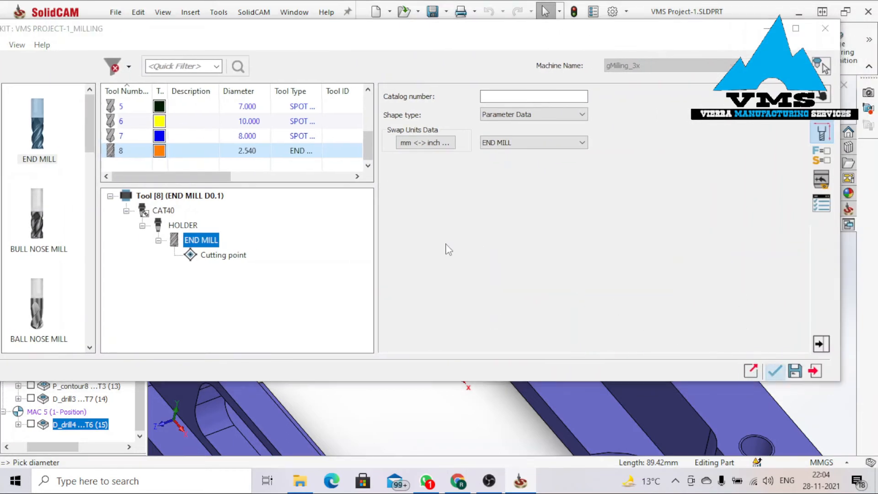
# Enable Flood: Pressure, Mist, Through tool: Pressure and Min.Quantity Lubrication coolant for the profile operation.
pyautogui.click(360, 134)
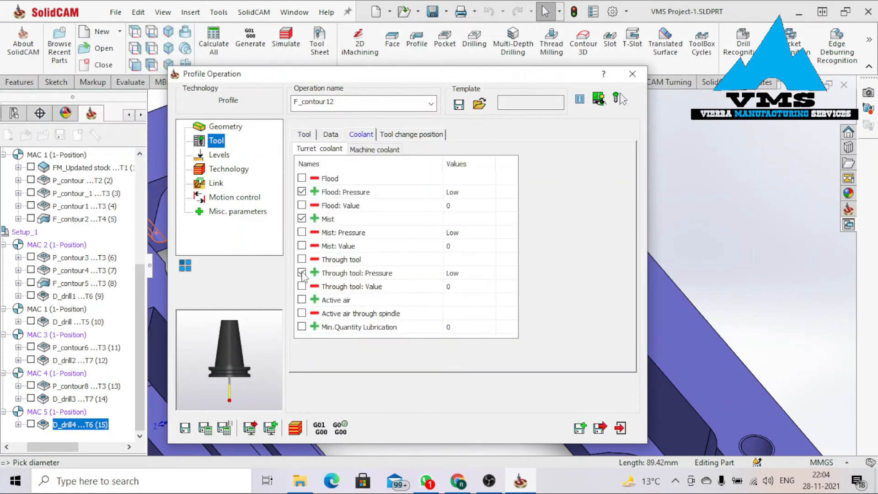
pyautogui.click(302, 326)
# Set the F_contour12 profile depth to 20 by picking the inner ledge face as the lower level.
pyautogui.click(219, 156)
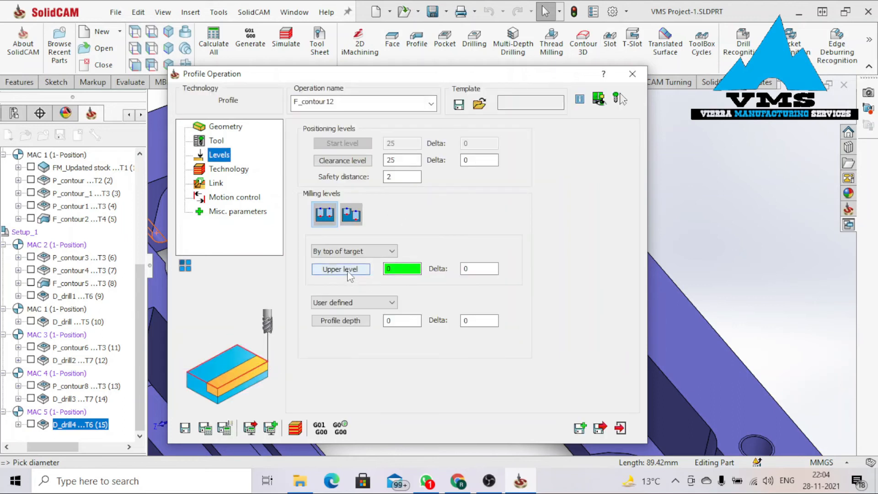
pyautogui.click(340, 320)
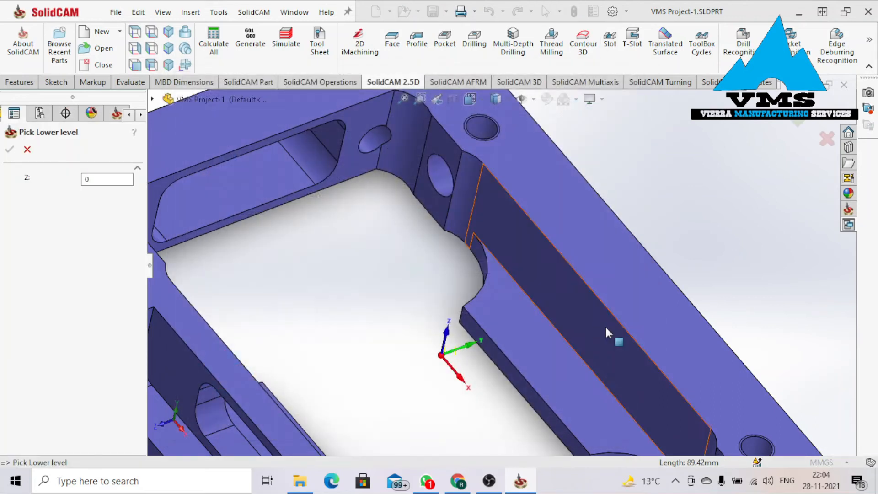
pyautogui.click(548, 330)
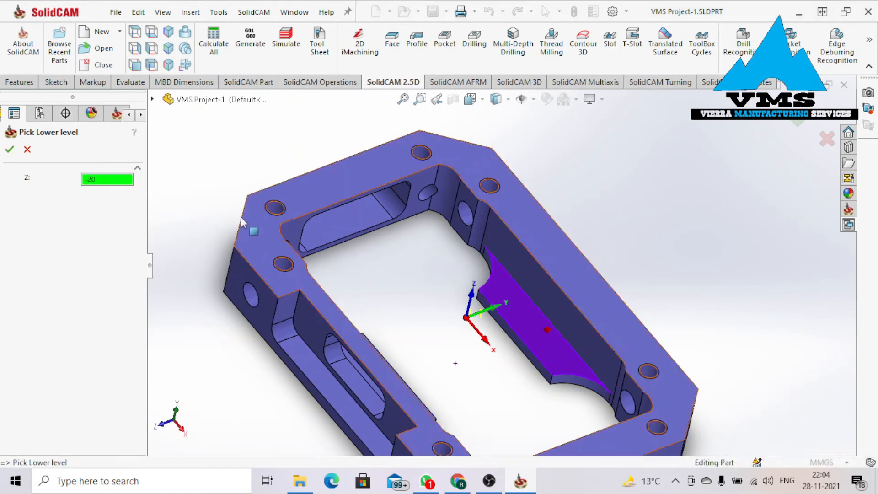
pyautogui.click(10, 149)
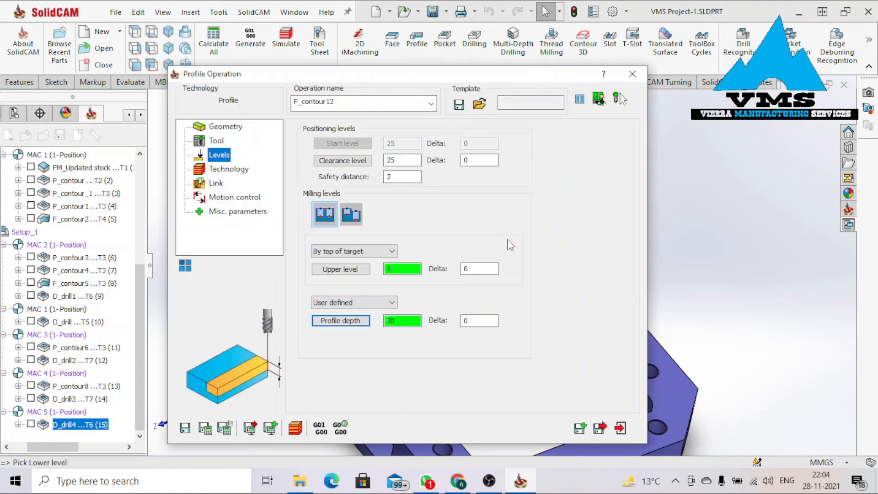
# Change the tool side of the F_contour12 chain to Right in the technology geometry settings.
pyautogui.click(220, 170)
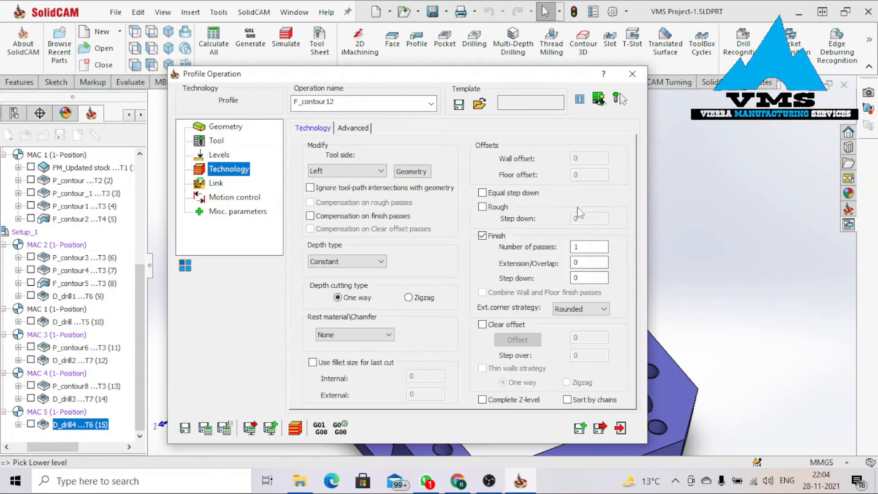
pyautogui.click(412, 172)
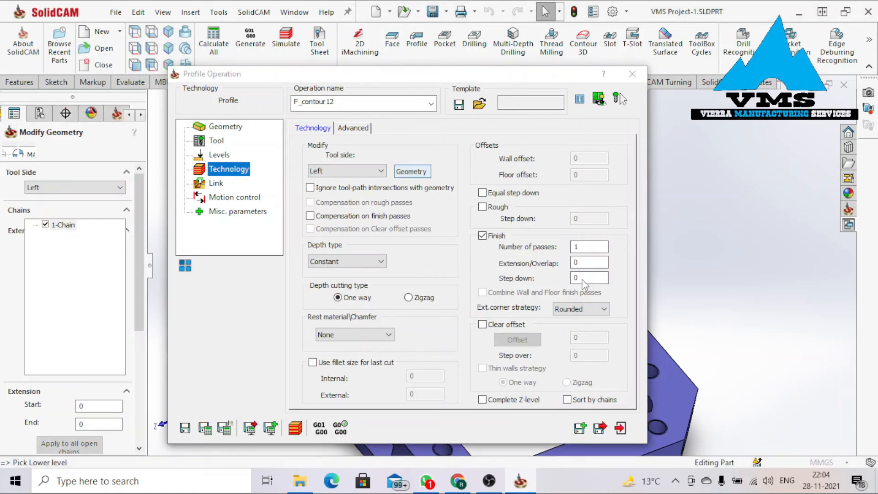
pyautogui.scroll(-5, 536, 242)
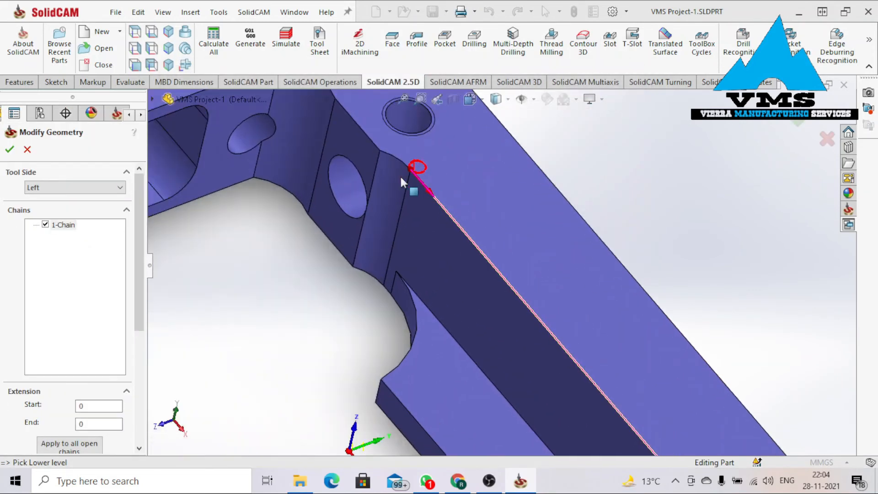
pyautogui.click(117, 173)
pyautogui.click(126, 173)
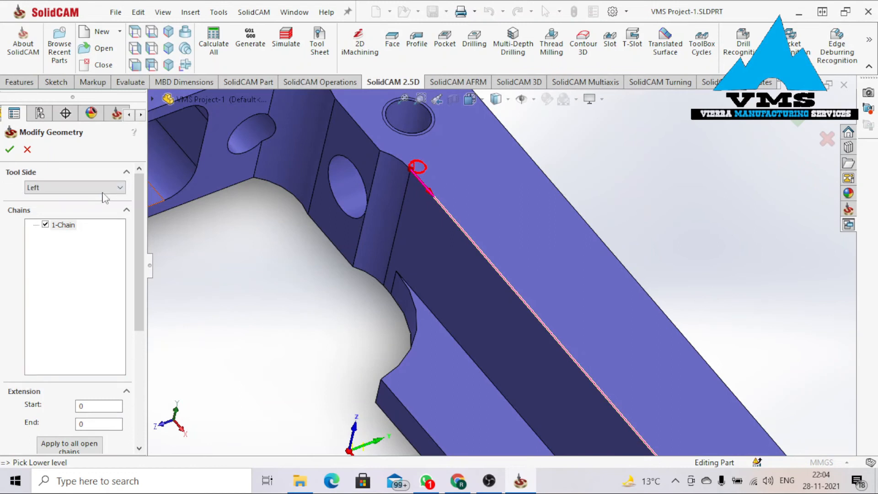
pyautogui.click(101, 188)
pyautogui.click(90, 208)
pyautogui.click(9, 149)
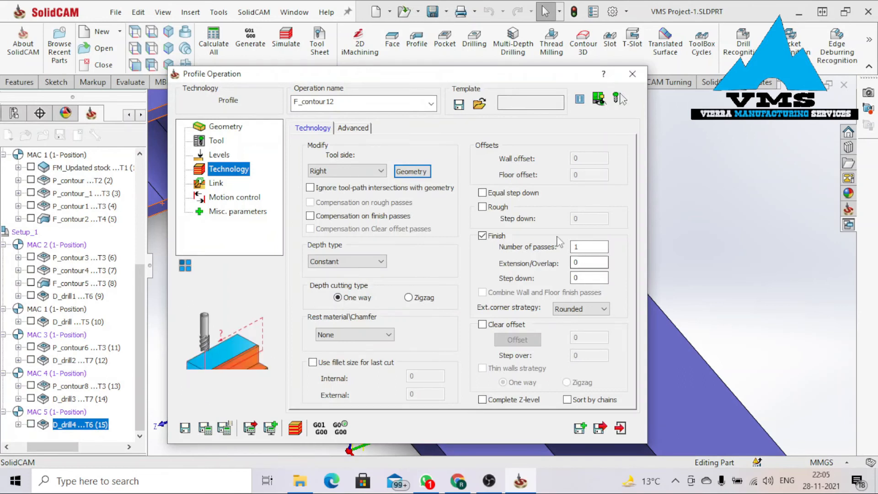
# Enable equal step down and roughing, with wall and floor offsets of 0.01 and rough and finish max step downs of 0.04.
pyautogui.click(483, 193)
pyautogui.click(521, 206)
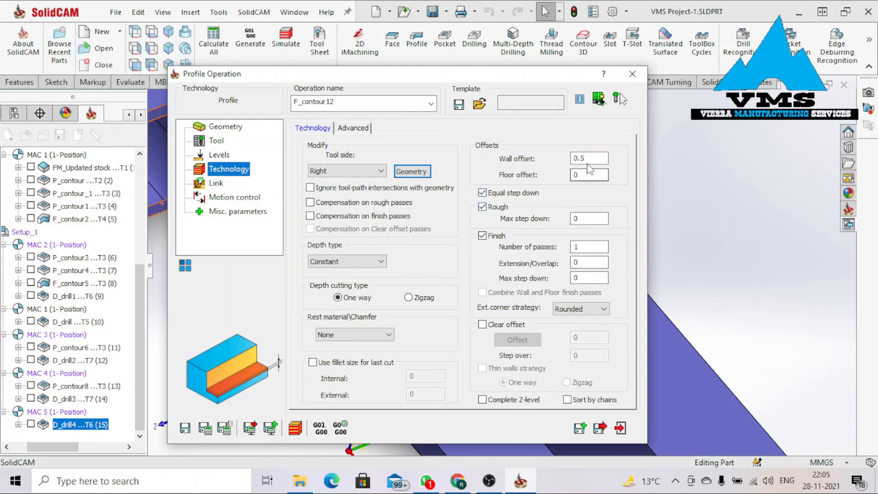
pyautogui.write('0.')
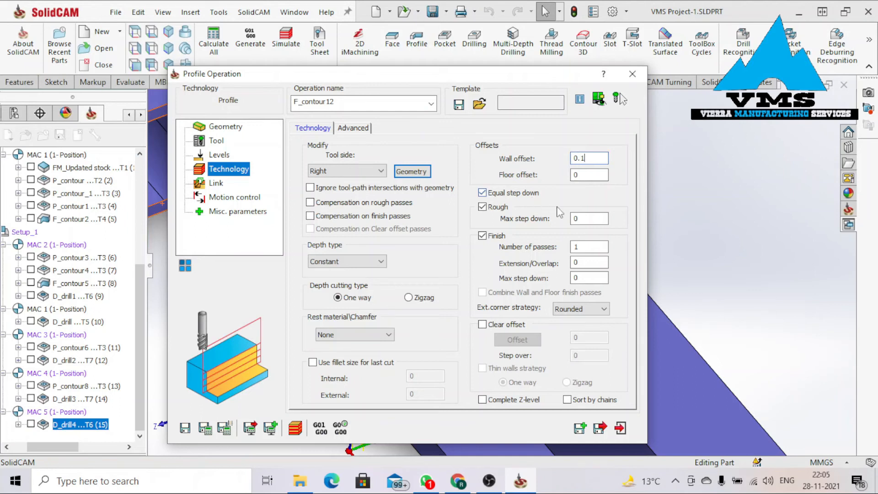
pyautogui.click(596, 175)
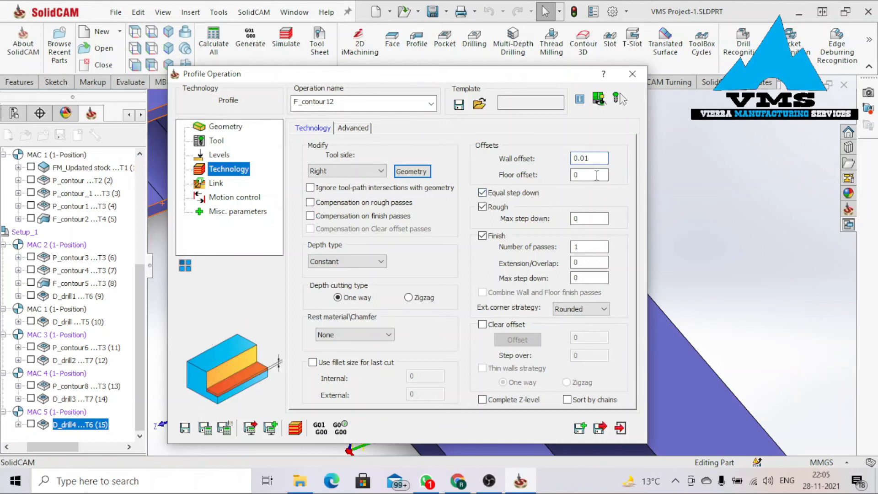
pyautogui.write('0.01')
pyautogui.click(583, 220)
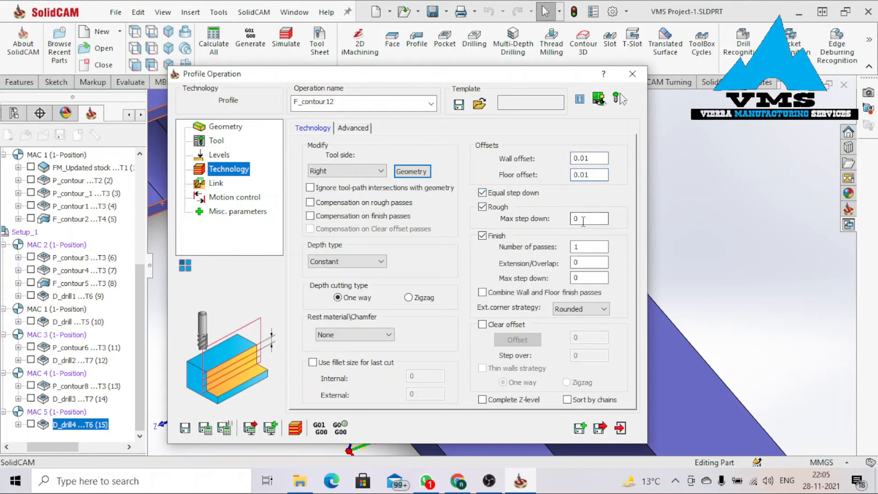
pyautogui.click(579, 247)
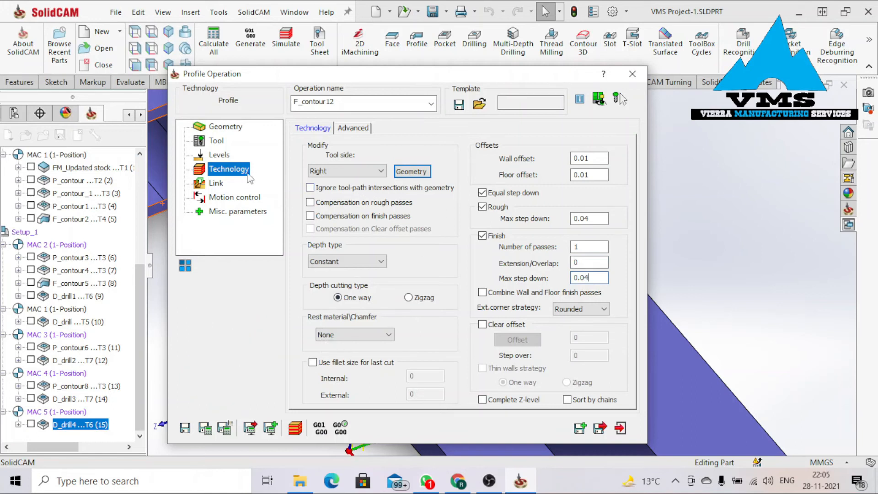
# Set the lead in to Normal with a length of 0.01 and make the lead out the same as the lead in.
pyautogui.click(216, 183)
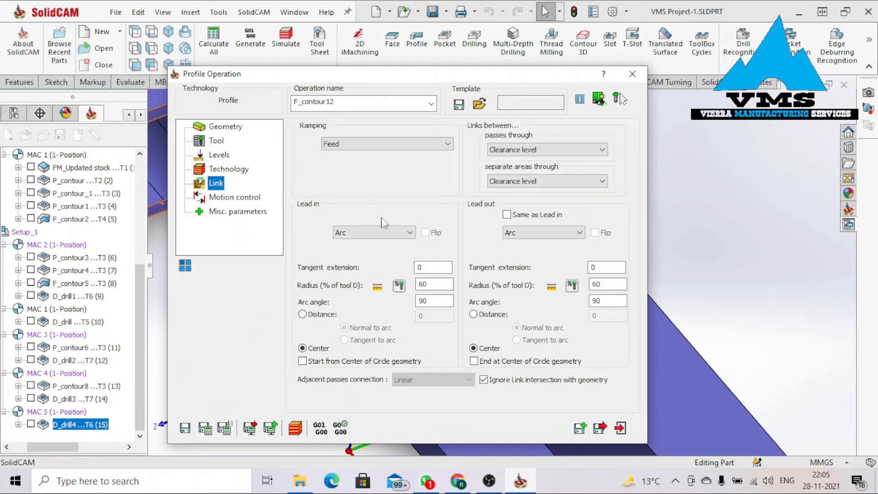
pyautogui.click(388, 235)
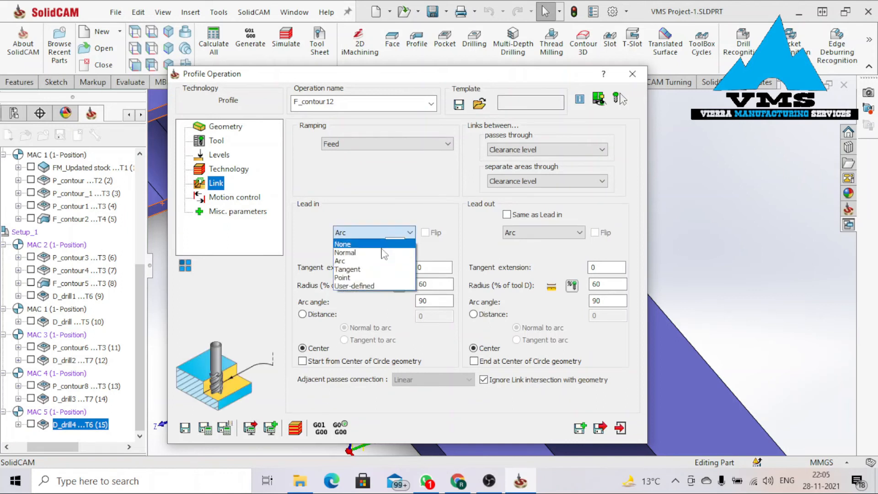
pyautogui.click(371, 246)
pyautogui.write('.01')
pyautogui.click(506, 214)
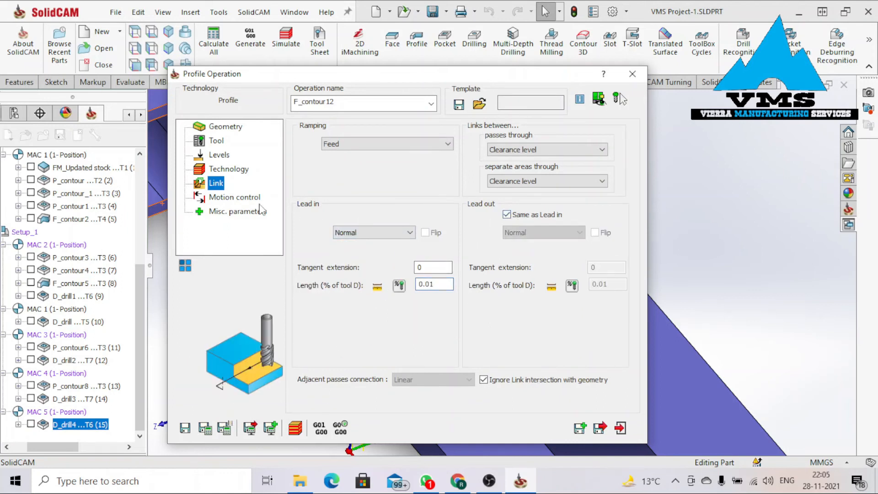
# Check the motion control and miscellaneous parameters, then save and calculate F_contour12.
pyautogui.click(218, 198)
pyautogui.click(227, 211)
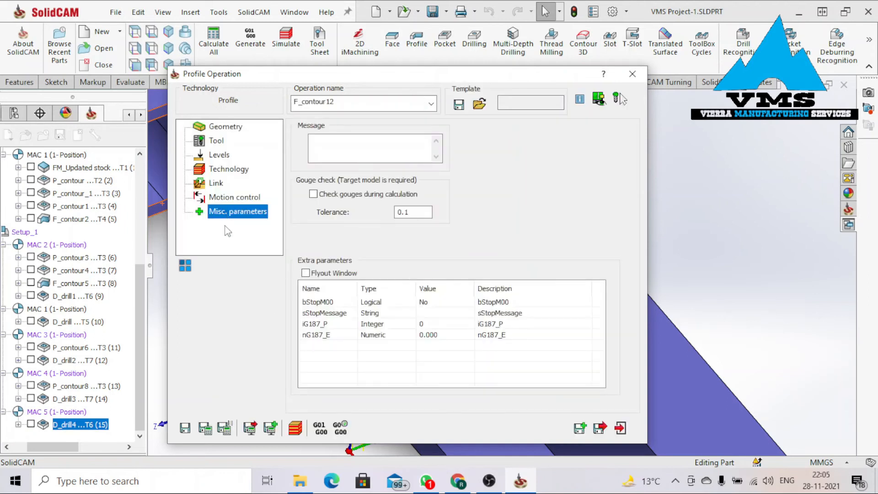
pyautogui.click(205, 430)
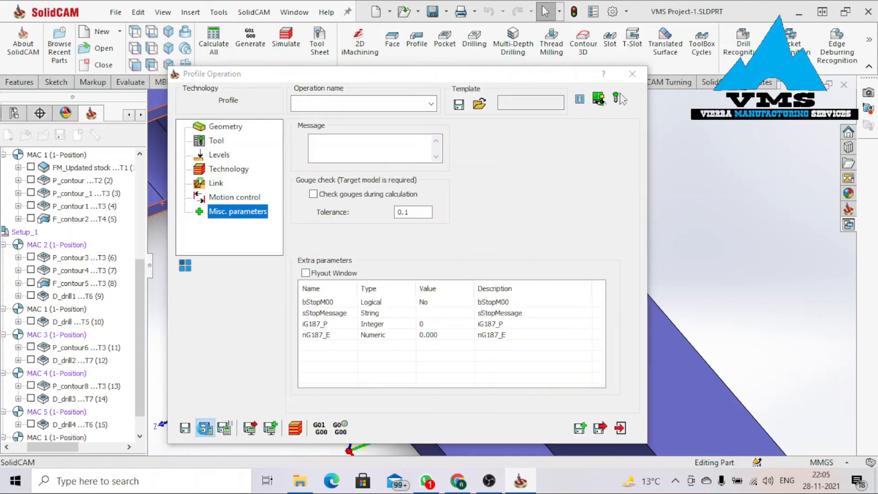
# Simulate F_contour12 in SolidVerify and inspect the machined inner corners.
pyautogui.click(295, 428)
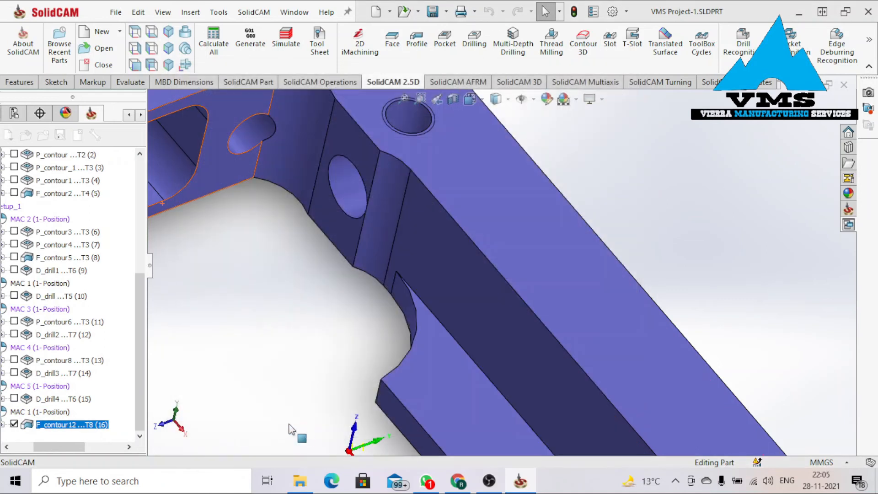
pyautogui.click(804, 172)
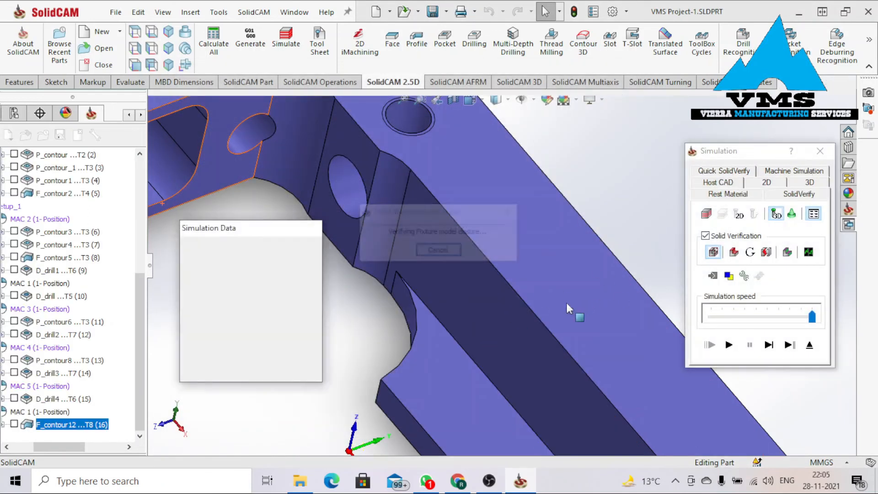
pyautogui.click(748, 343)
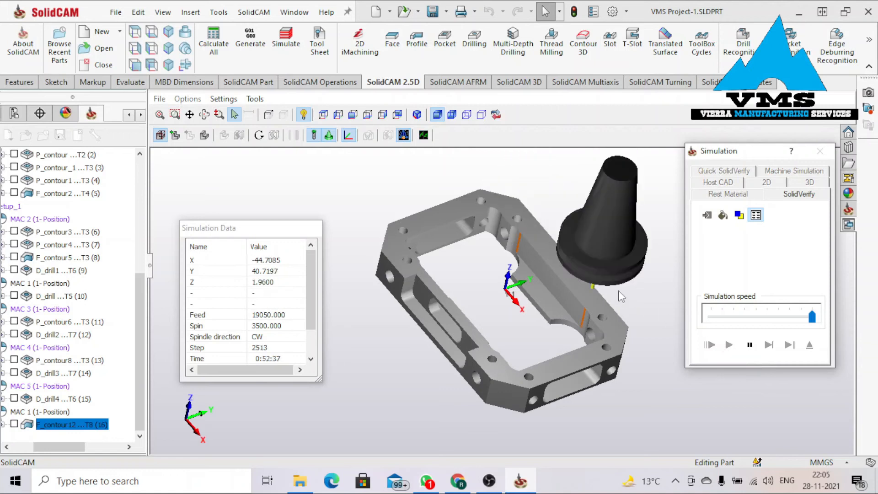
pyautogui.scroll(2, 552, 276)
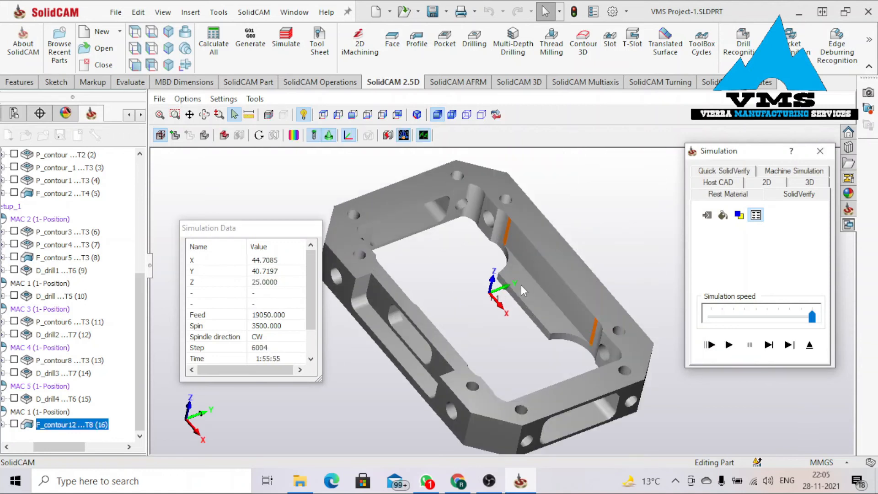
pyautogui.moveTo(521, 296)
pyautogui.mouseDown(button='middle')
pyautogui.moveTo(528, 290)
pyautogui.moveTo(550, 302)
pyautogui.moveTo(535, 296)
pyautogui.mouseUp(button='middle')
# Examine the part's inner corners for rest material after the operation and close the simulation.
pyautogui.click(713, 198)
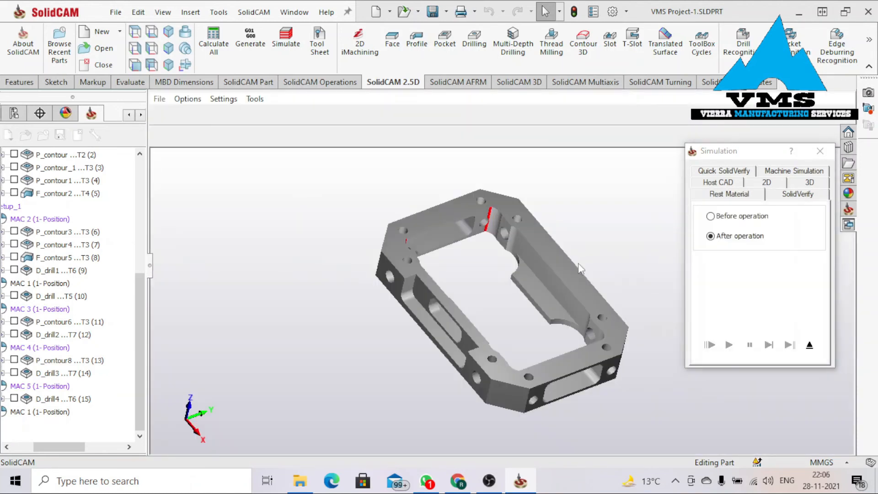
pyautogui.scroll(3, 561, 265)
pyautogui.moveTo(536, 259); pyautogui.dragTo(483, 266, button='middle')
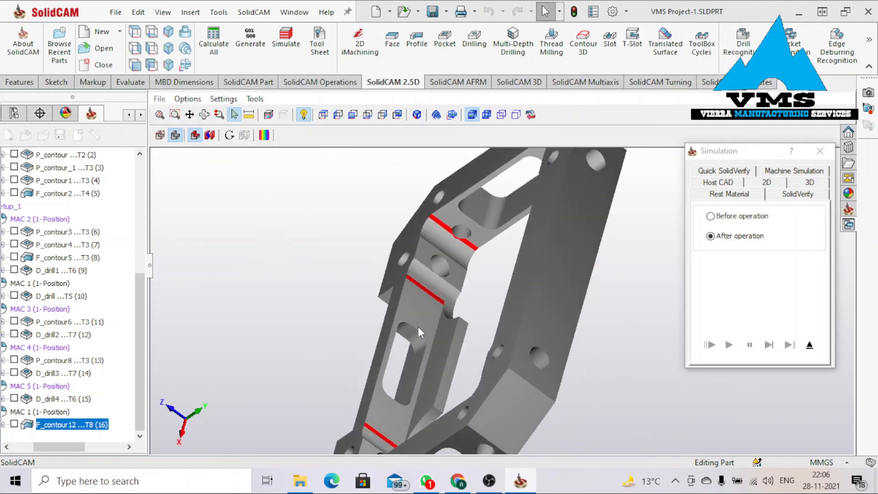
pyautogui.scroll(-3, 435, 319)
pyautogui.moveTo(435, 318); pyautogui.dragTo(481, 320, button='middle')
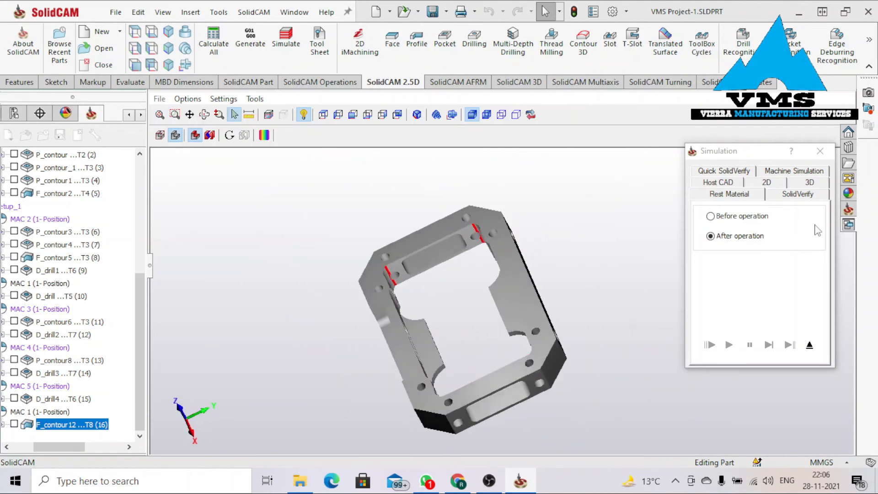
pyautogui.click(829, 152)
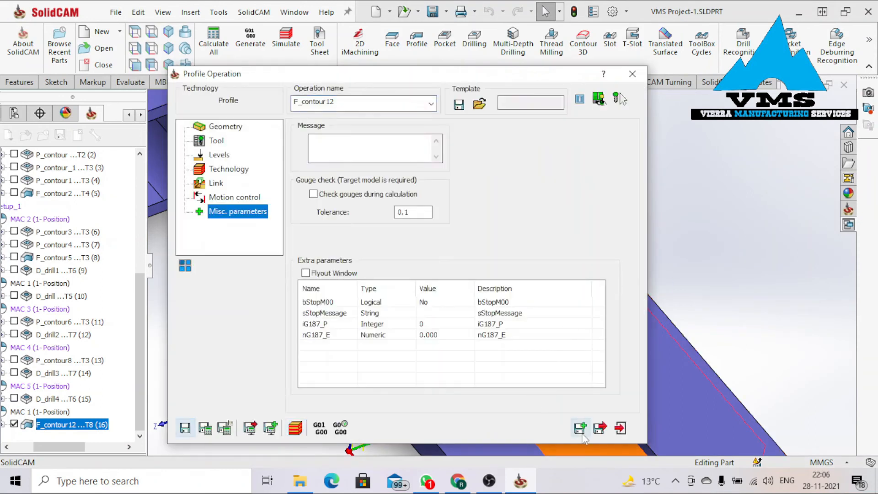
# Save F_contour12 as a copied profile operation and start a new geometry for the copy.
pyautogui.click(579, 428)
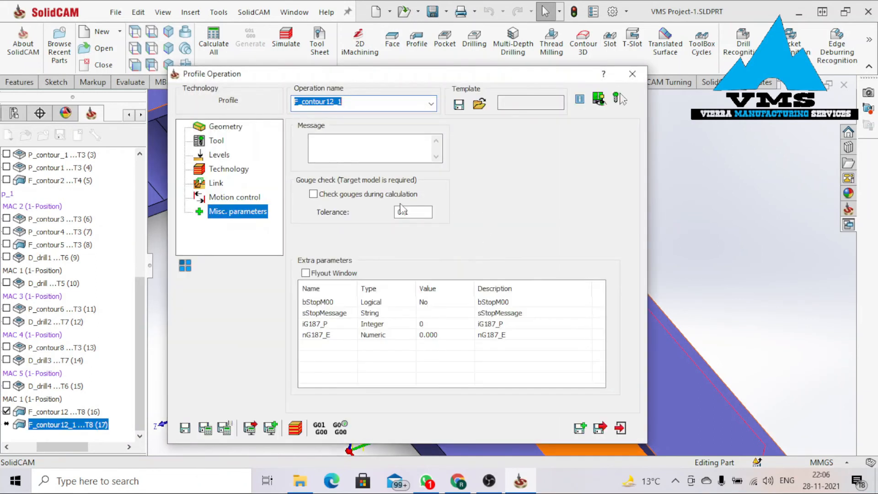
pyautogui.click(226, 127)
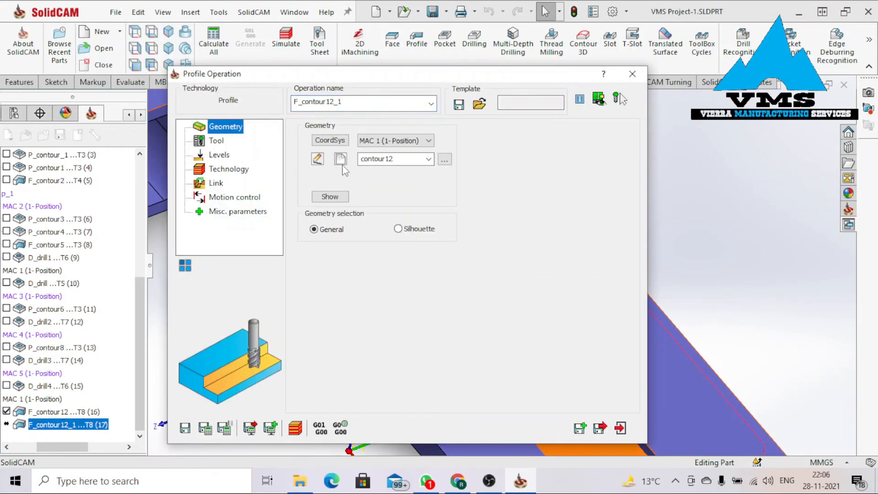
pyautogui.click(341, 163)
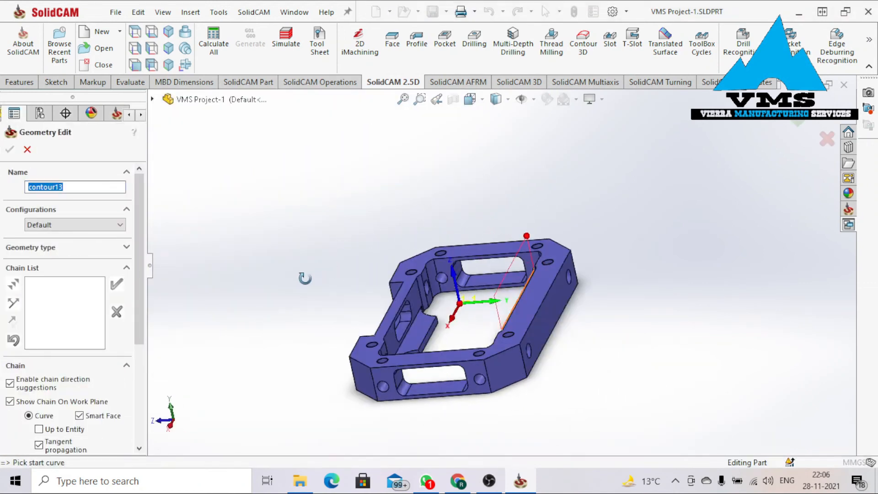
pyautogui.scroll(-4, 416, 323)
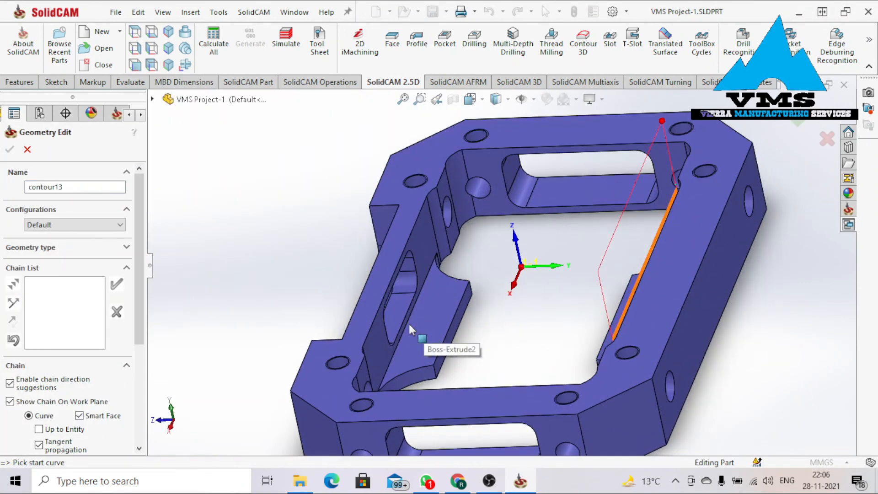
pyautogui.click(383, 297)
pyautogui.click(383, 295)
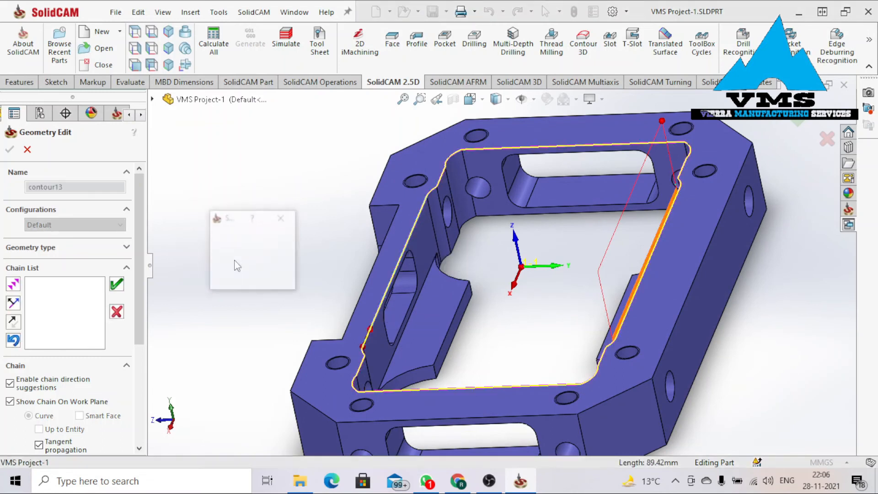
pyautogui.click(286, 263)
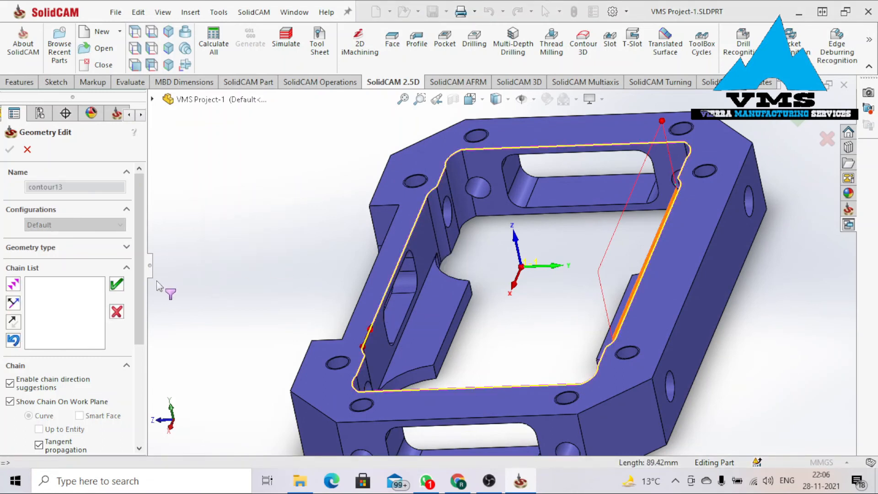
pyautogui.click(117, 312)
# Define contour13 from the opposite wall's long inner top edge, using Up to Entity with tangent propagation off.
pyautogui.scroll(-3, 122, 358)
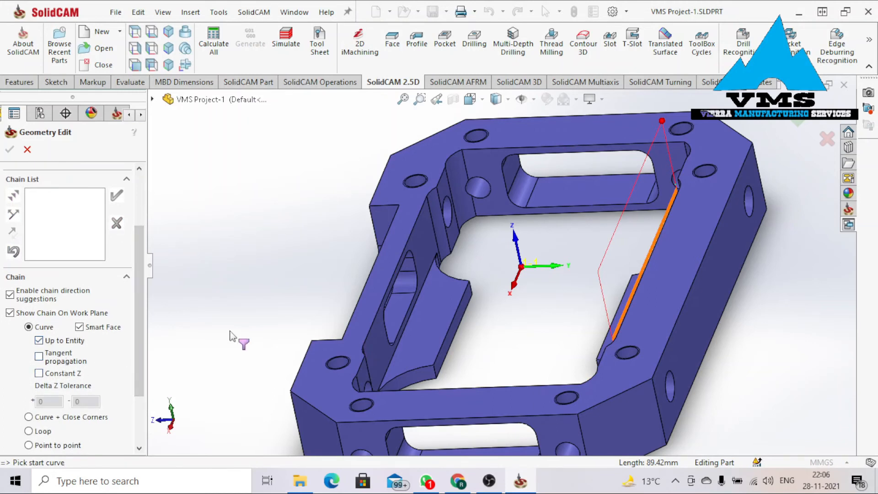
pyautogui.click(380, 306)
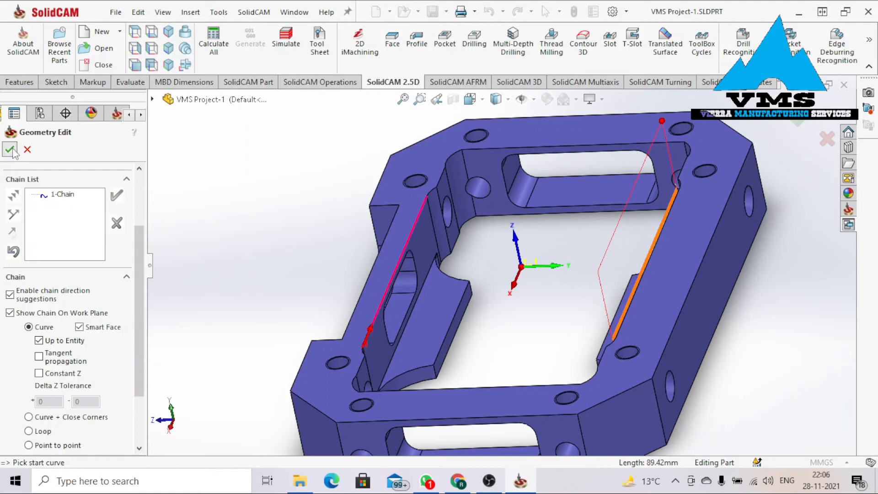
pyautogui.click(11, 150)
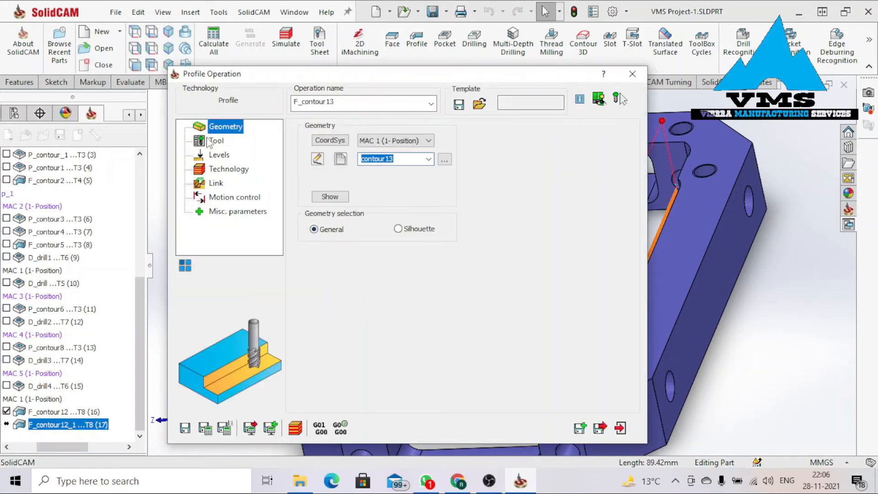
# Set the F_contour13 profile depth to 20 by picking the inner ledge face below the selected edge.
pyautogui.click(214, 141)
pyautogui.click(216, 155)
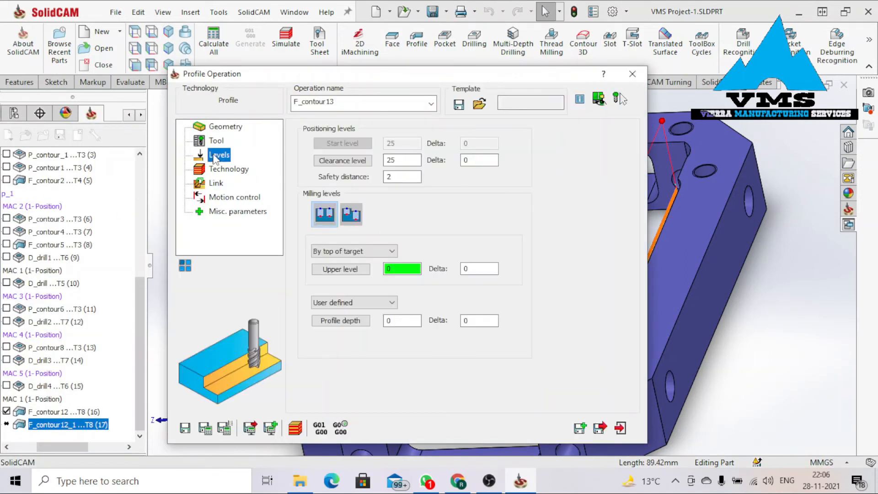
pyautogui.click(340, 321)
pyautogui.click(435, 337)
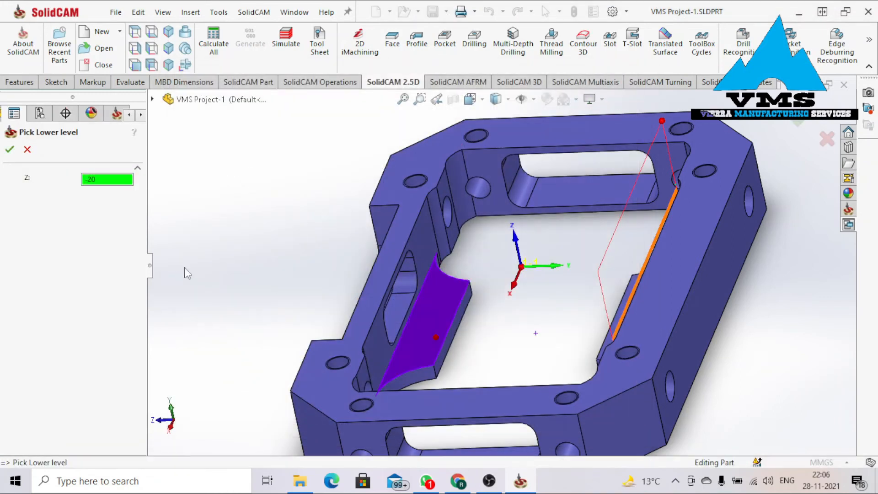
pyautogui.click(10, 150)
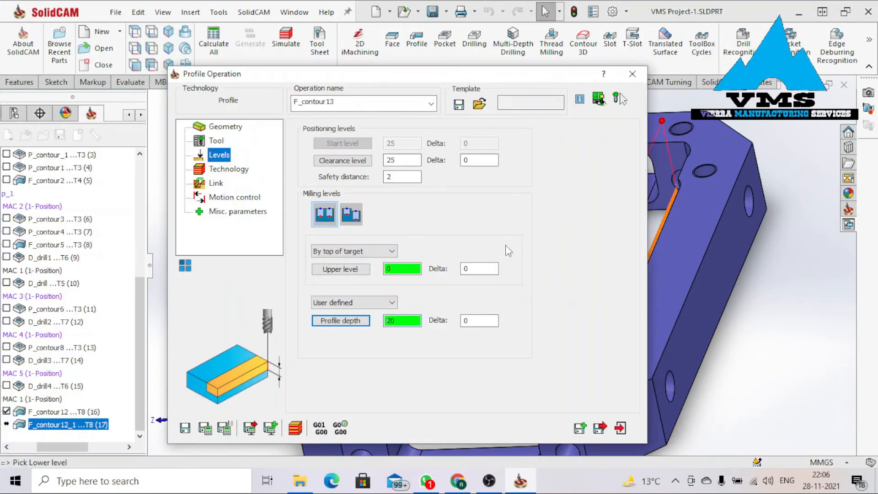
# Check the cutting side of F_contour13 on the model and accept the geometry with Right as the tool side.
pyautogui.click(234, 172)
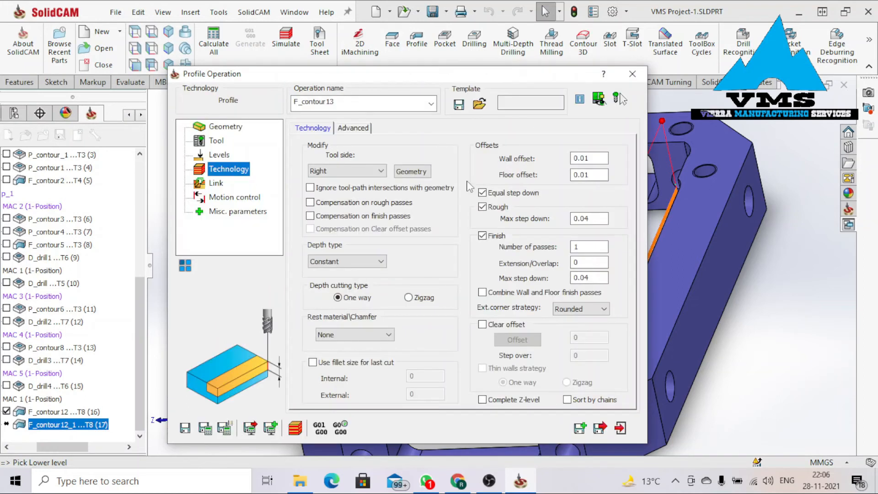
pyautogui.click(409, 173)
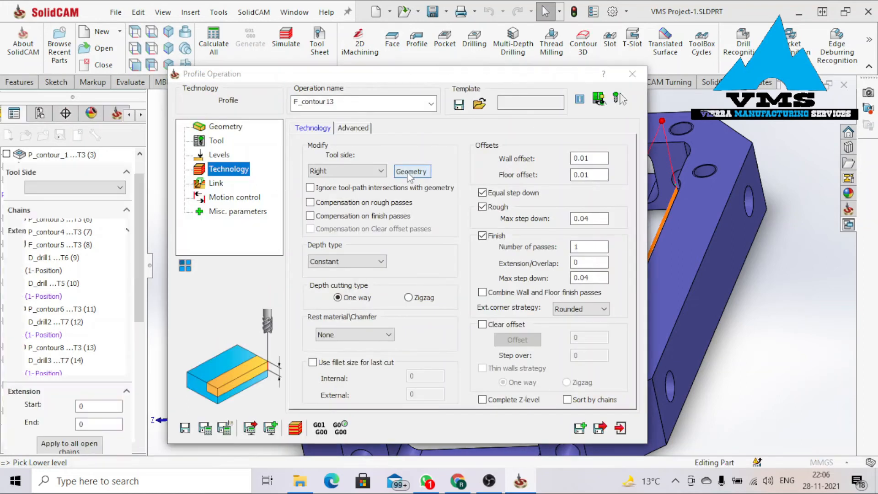
pyautogui.scroll(-5, 373, 340)
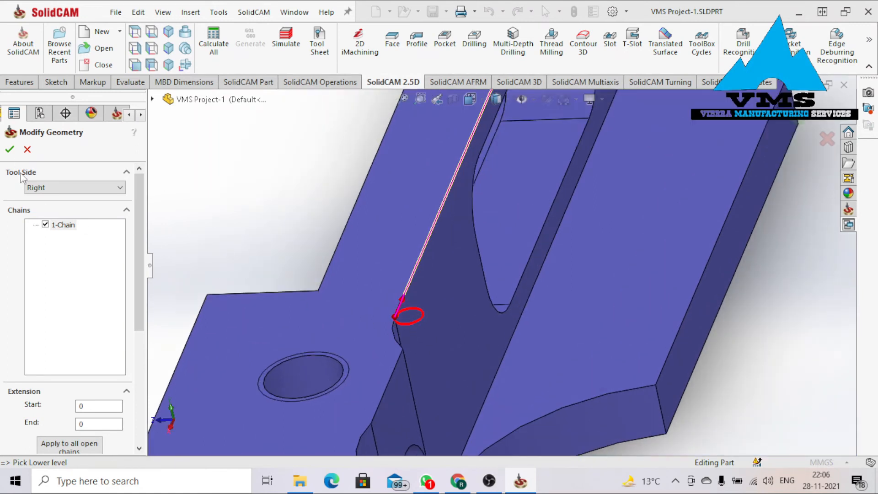
pyautogui.click(9, 149)
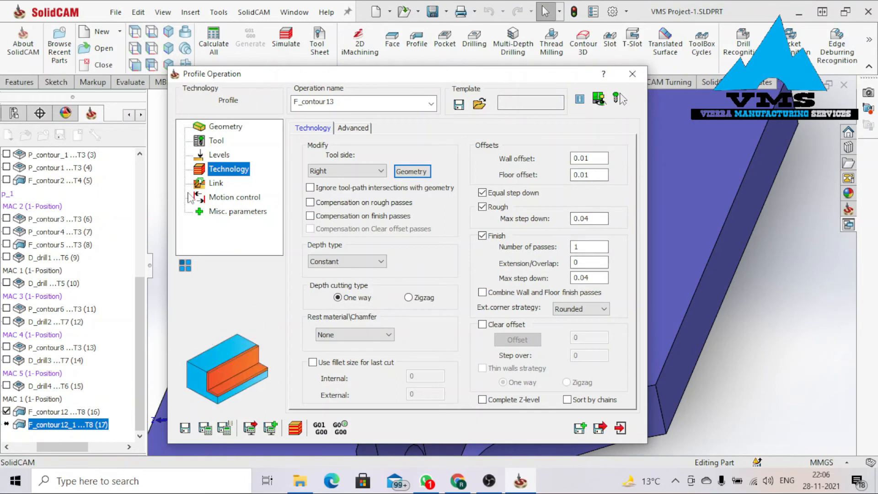
# Review the motion control and link settings of F_contour13, and save and calculate the operation.
pyautogui.click(220, 197)
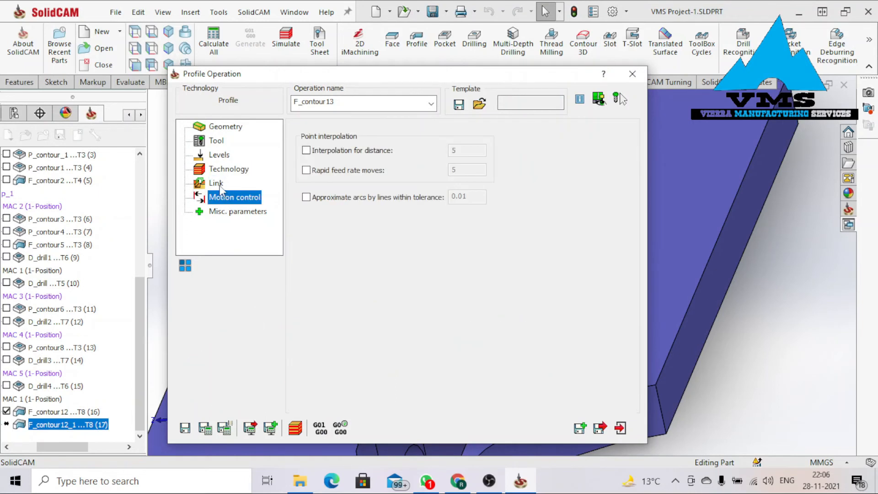
pyautogui.click(216, 183)
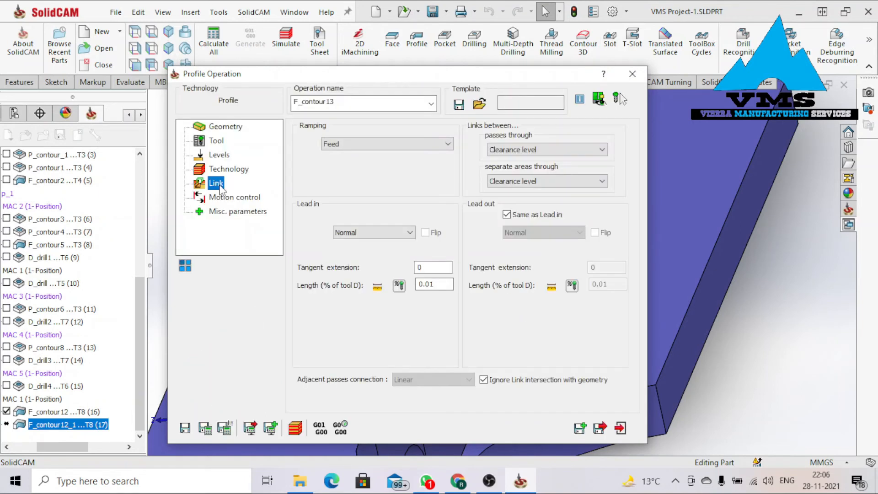
pyautogui.click(206, 428)
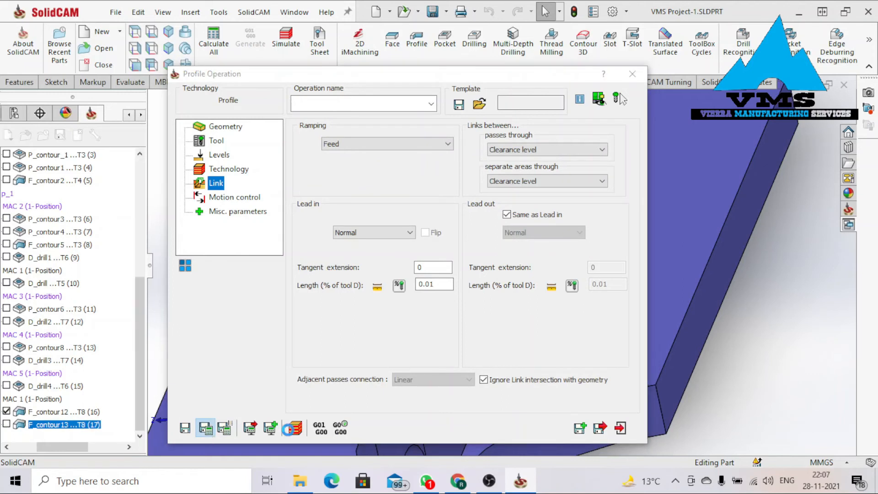
# Simulate the F_contour13 profile operation in SolidVerify and view the cuts on the wall's inner corners.
pyautogui.click(291, 428)
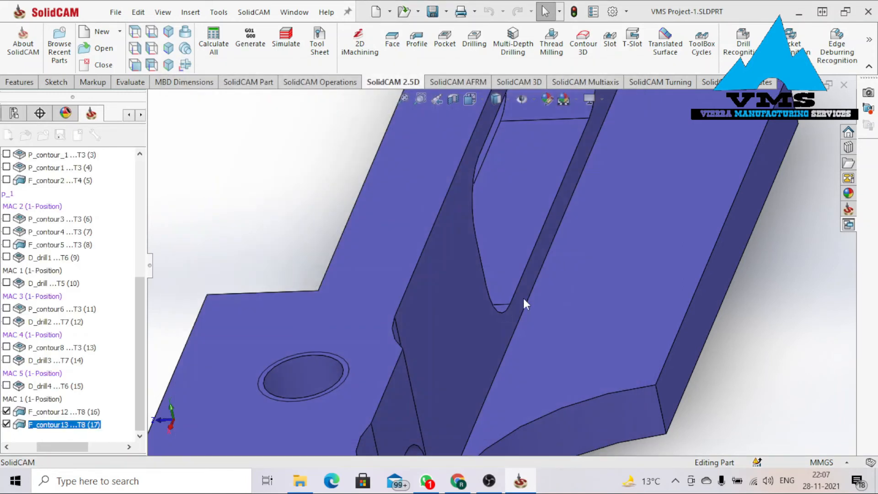
pyautogui.click(783, 172)
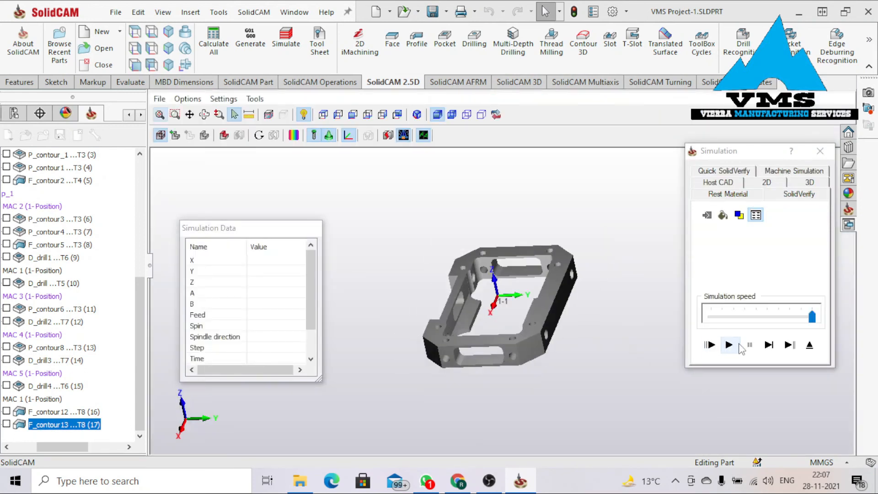
pyautogui.click(735, 345)
pyautogui.scroll(5, 452, 327)
pyautogui.moveTo(396, 349); pyautogui.dragTo(379, 357, button='middle')
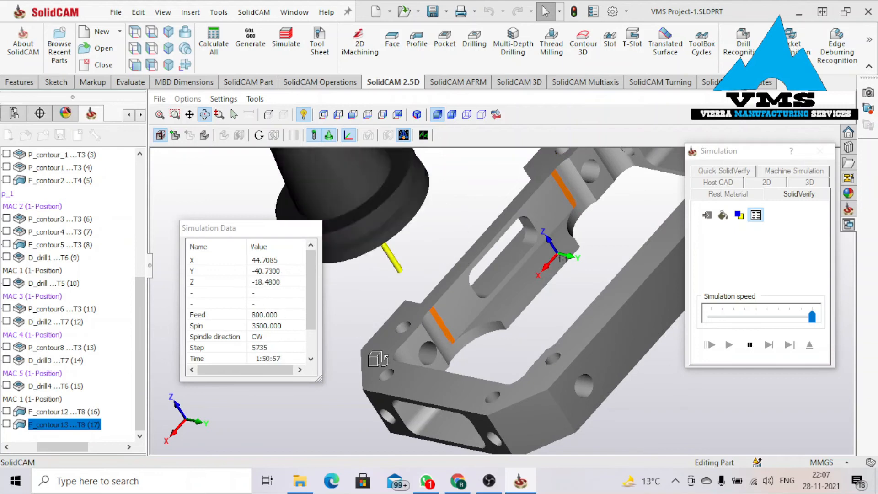
# Examine the inner corners of the end wall for rest material after F_contour13, and close the simulation and the operation.
pyautogui.click(707, 215)
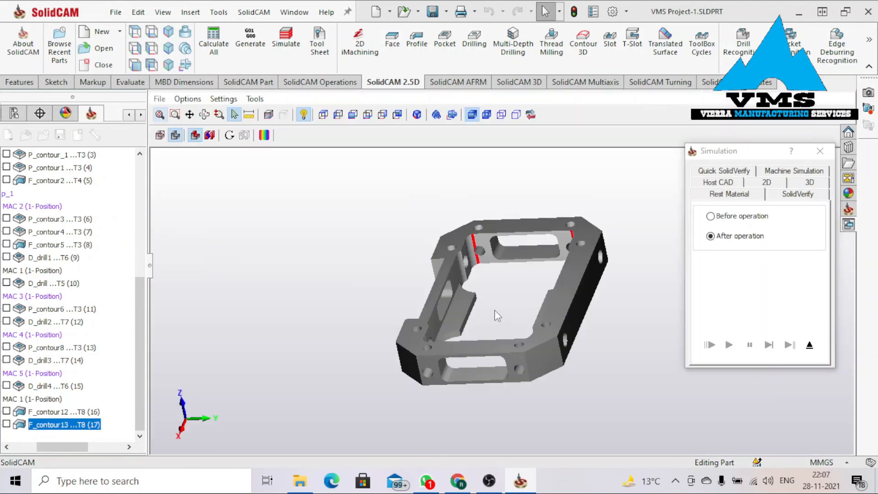
pyautogui.moveTo(495, 309); pyautogui.dragTo(474, 274, button='middle')
pyautogui.scroll(5, 489, 270)
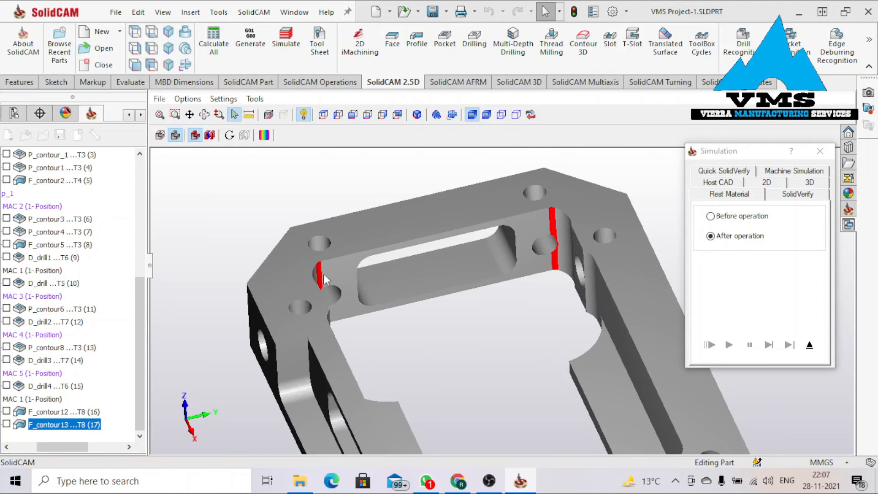
pyautogui.moveTo(350, 298); pyautogui.dragTo(317, 297, button='middle')
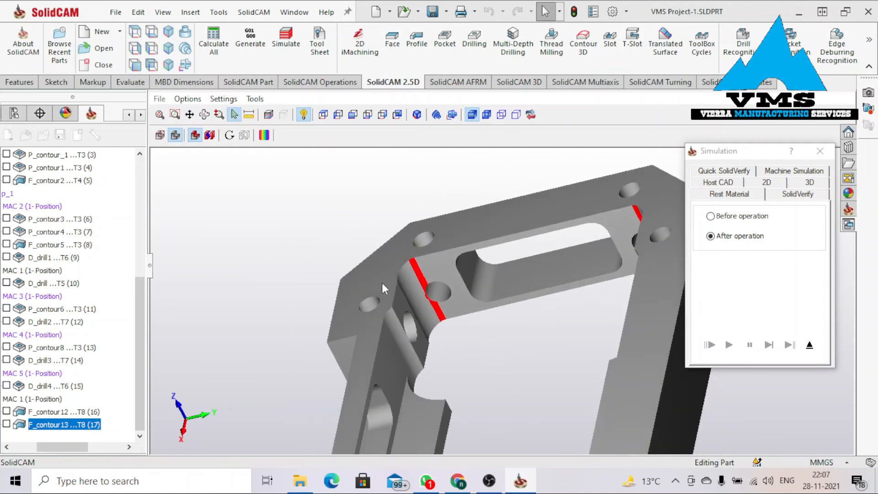
pyautogui.scroll(5, 382, 282)
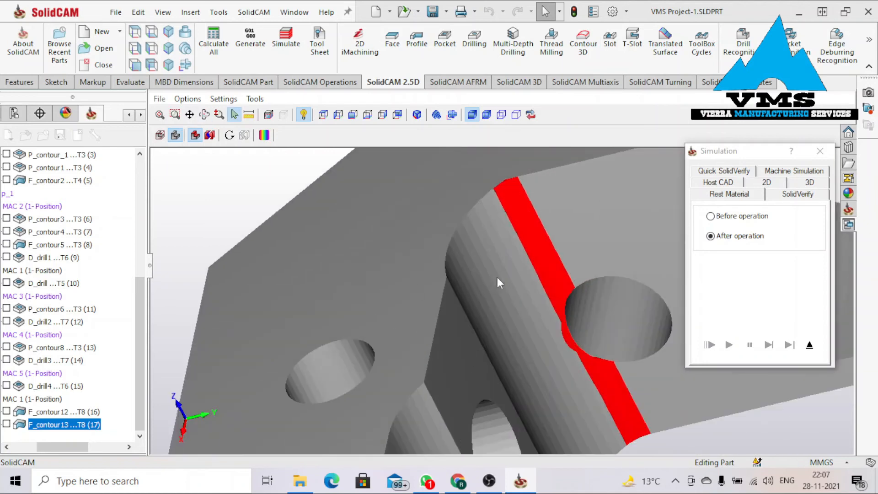
pyautogui.scroll(-5, 498, 277)
pyautogui.moveTo(539, 304); pyautogui.dragTo(567, 293, button='middle')
pyautogui.scroll(-4, 582, 327)
pyautogui.moveTo(549, 364); pyautogui.dragTo(578, 379, button='middle')
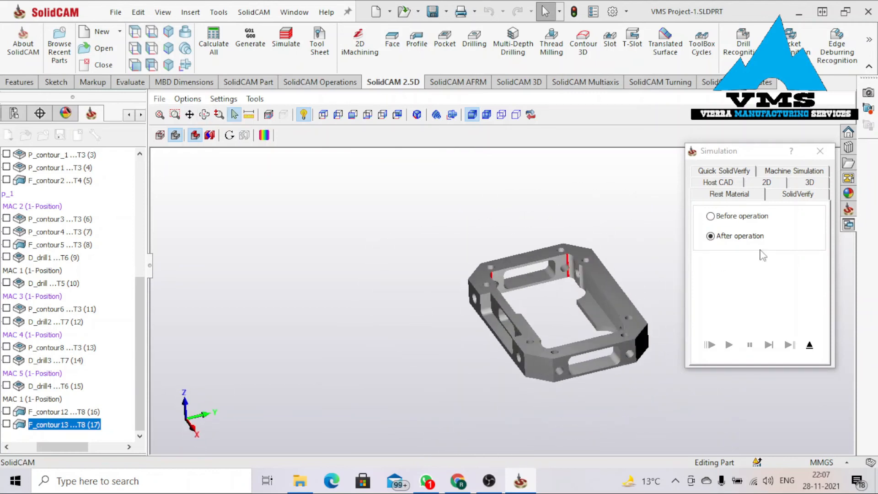
pyautogui.click(820, 151)
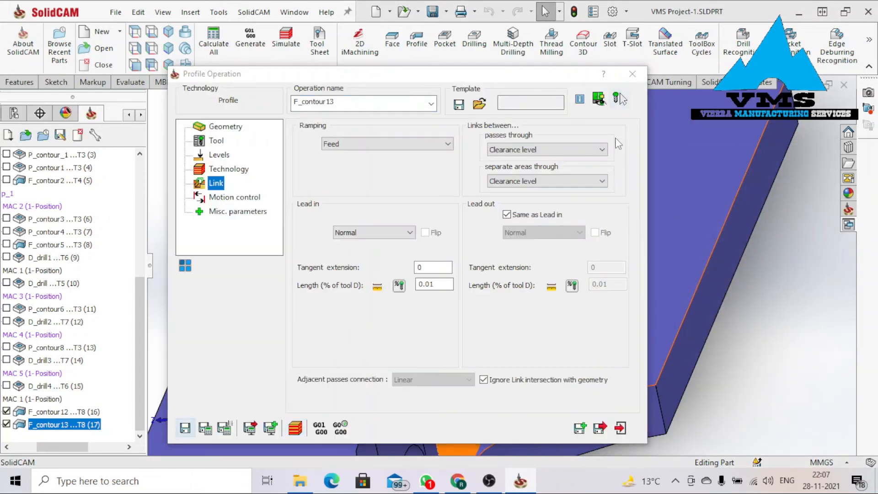
pyautogui.click(631, 75)
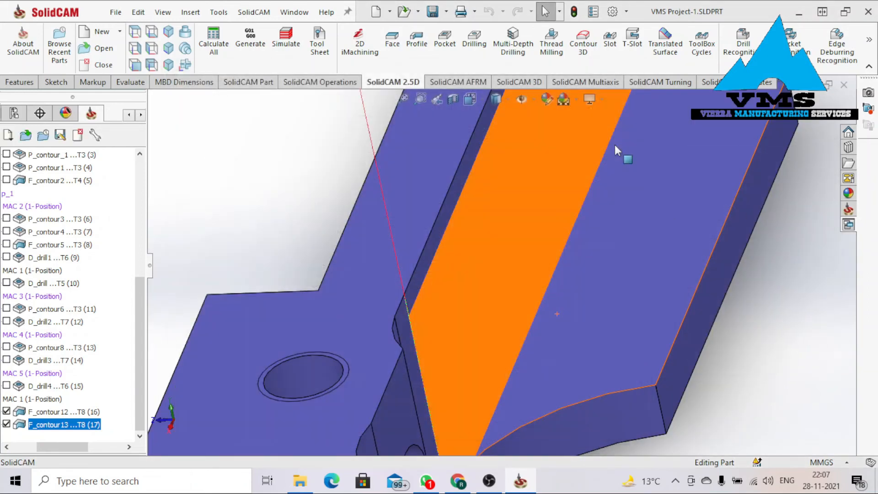
# Reopen F_contour13, save it as a copied profile operation and start a new geometry for the copy.
pyautogui.rightClick(86, 428)
pyautogui.click(163, 151)
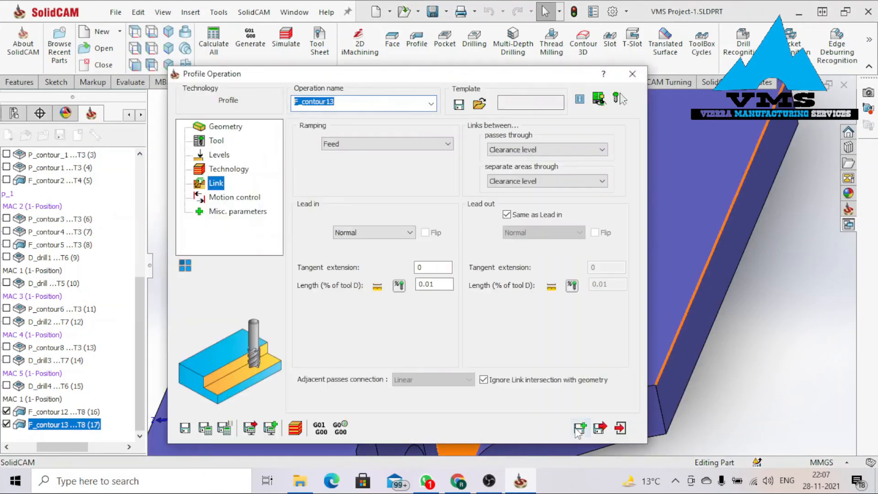
pyautogui.click(579, 428)
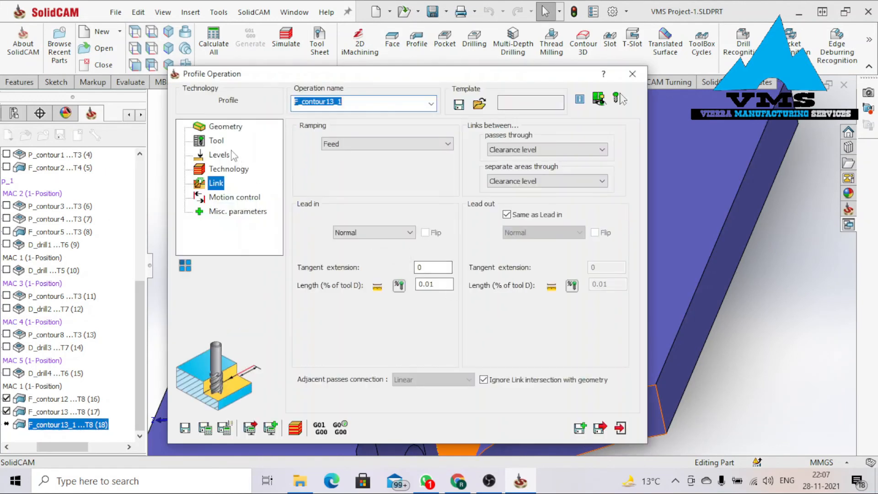
pyautogui.click(224, 128)
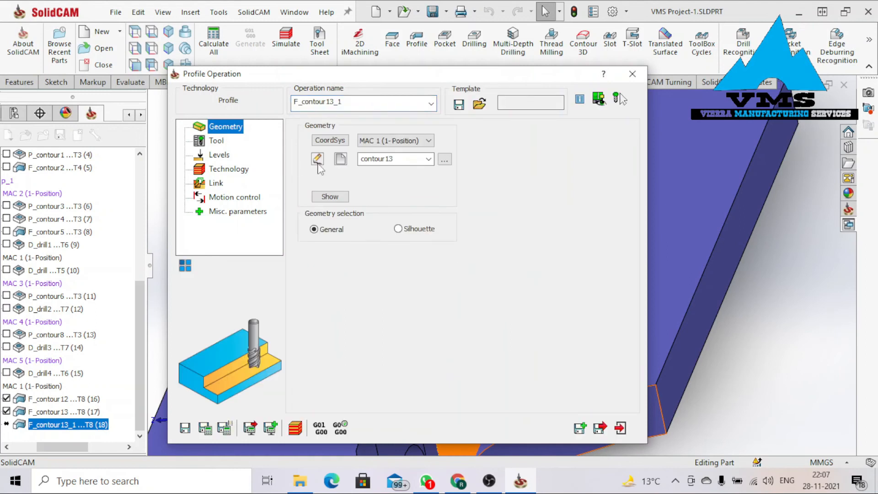
pyautogui.click(340, 159)
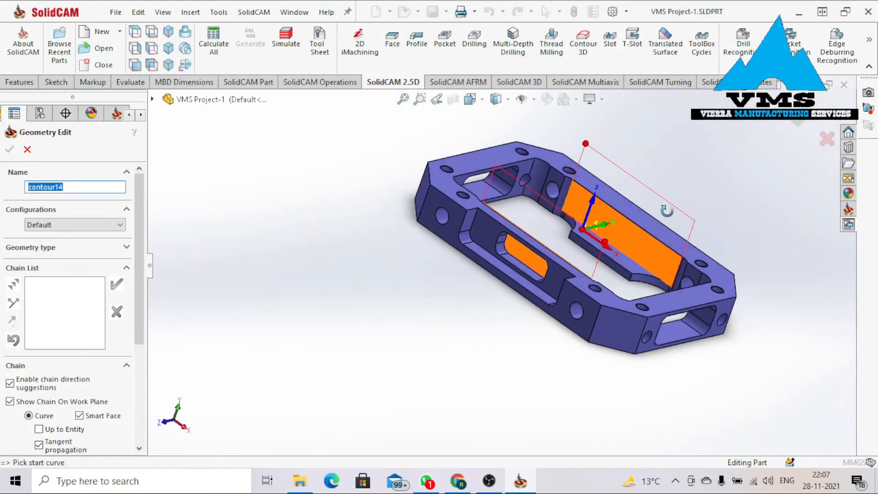
pyautogui.scroll(-5, 568, 188)
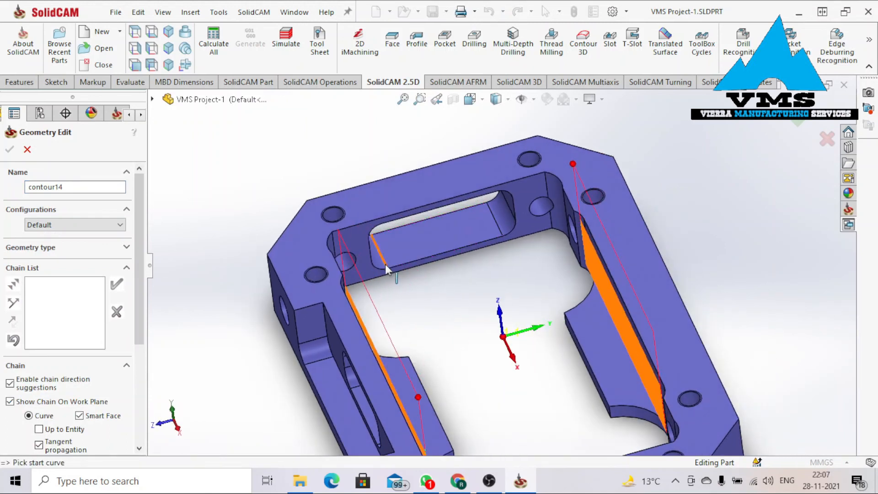
pyautogui.moveTo(353, 256); pyautogui.dragTo(322, 272, button='middle')
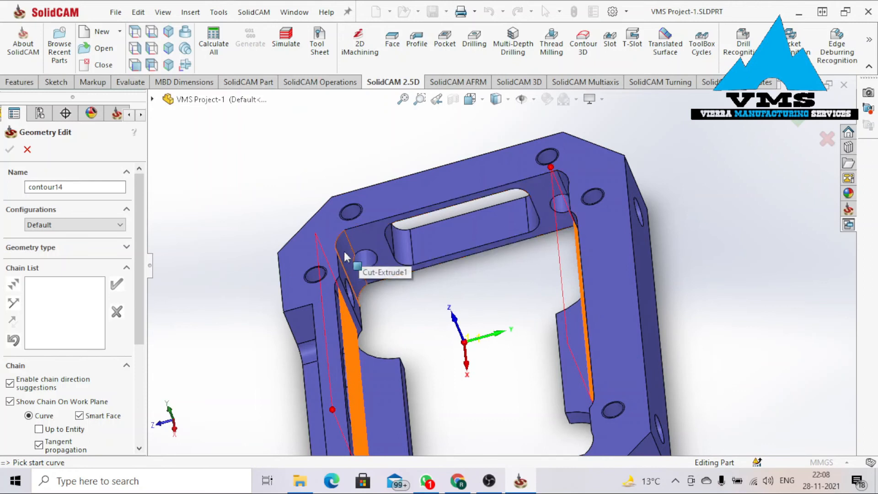
pyautogui.click(336, 240)
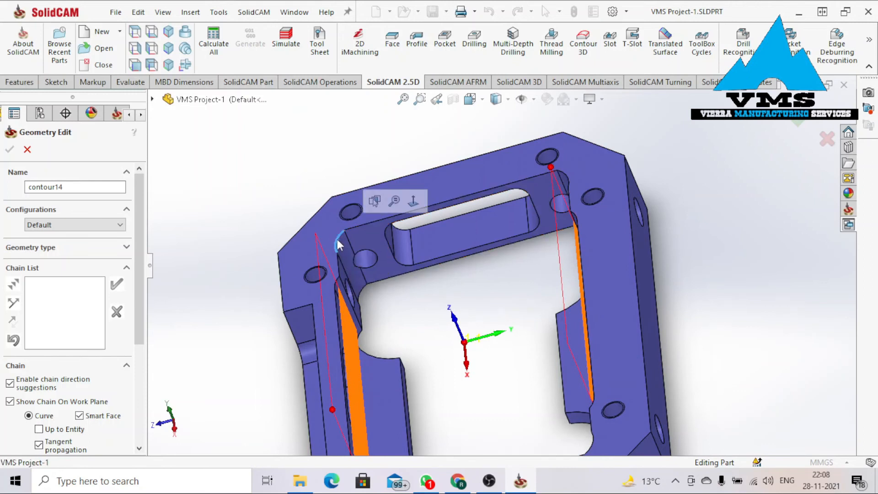
pyautogui.click(279, 263)
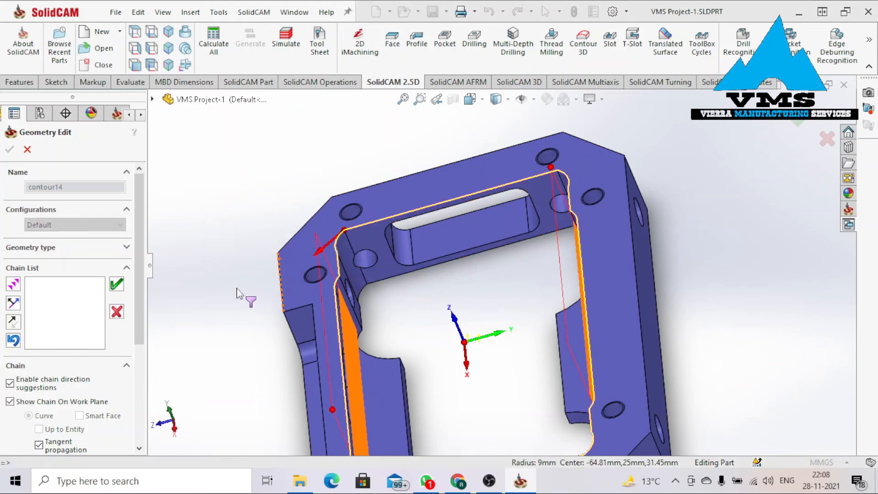
pyautogui.click(117, 313)
# Define contour14 along the end wall's inner top edge including both corner arcs, using Up to Entity with tangent propagation and Constant Z off.
pyautogui.moveTo(134, 314); pyautogui.dragTo(130, 369)
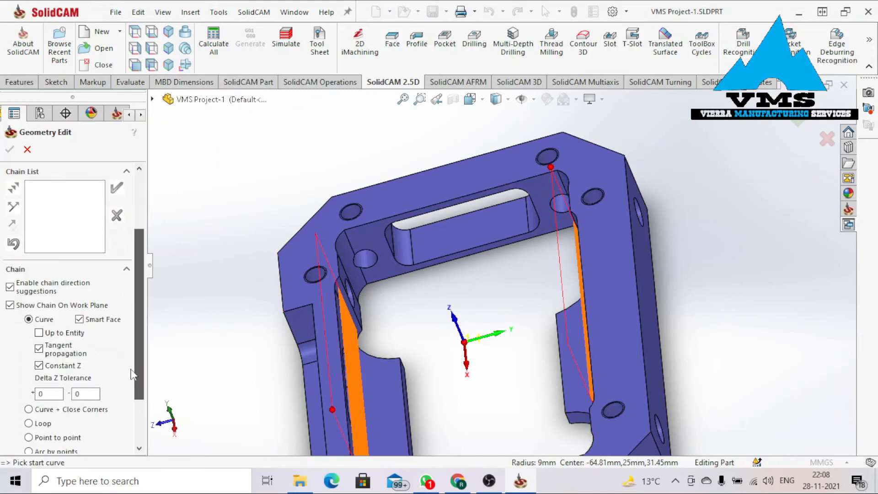
pyautogui.click(39, 333)
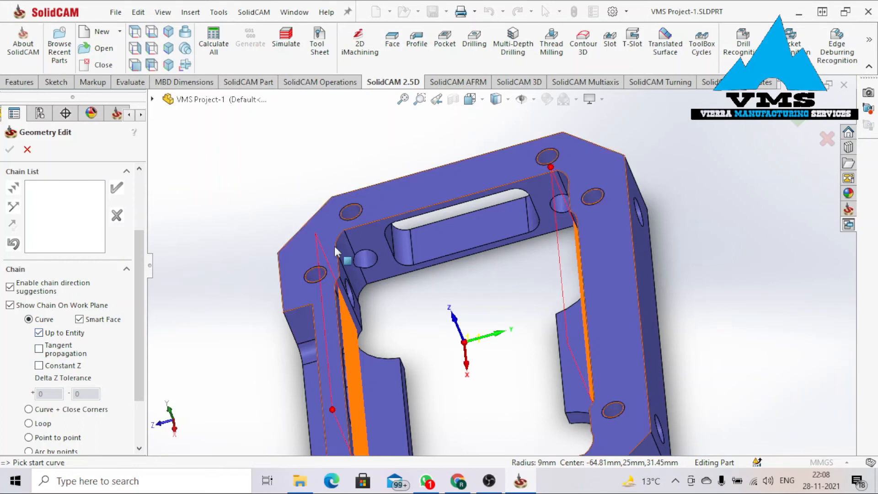
pyautogui.scroll(-5, 369, 233)
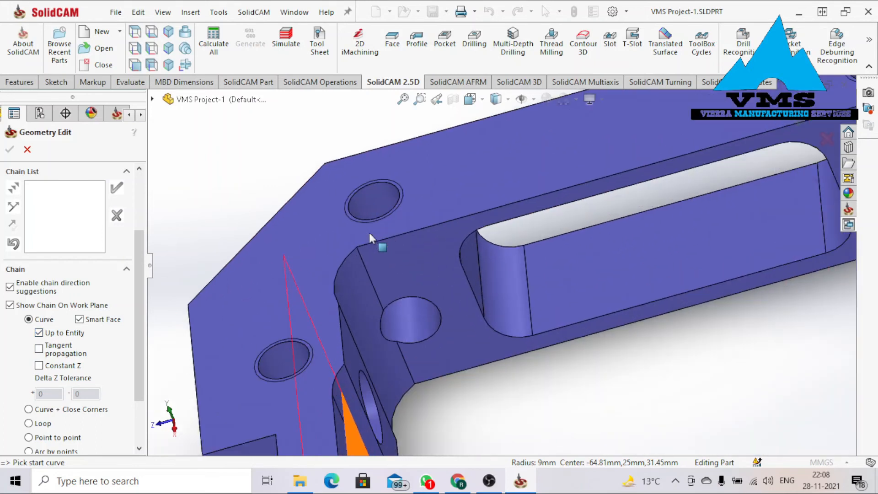
pyautogui.click(337, 274)
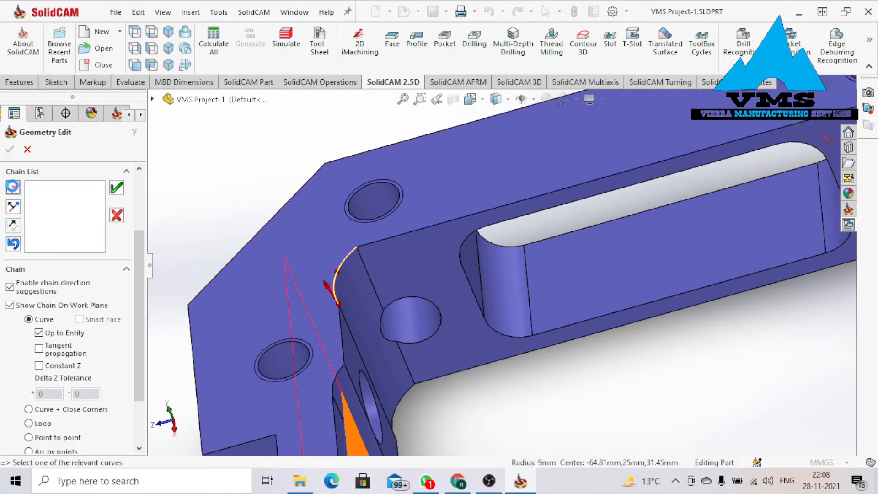
pyautogui.click(415, 230)
pyautogui.scroll(3, 417, 217)
pyautogui.scroll(-2, 745, 181)
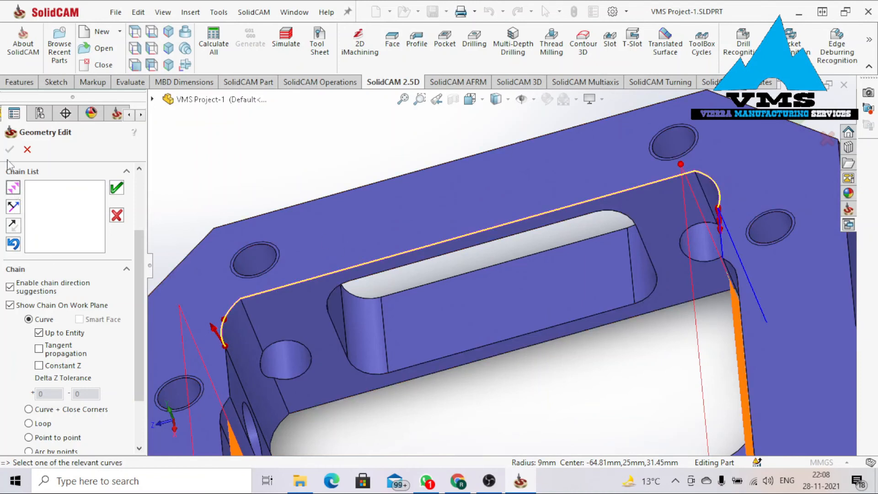
pyautogui.click(117, 189)
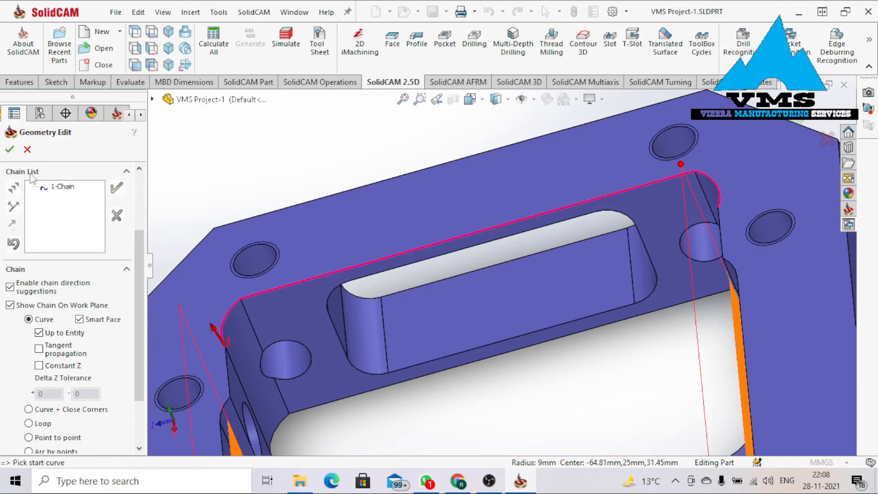
pyautogui.click(11, 149)
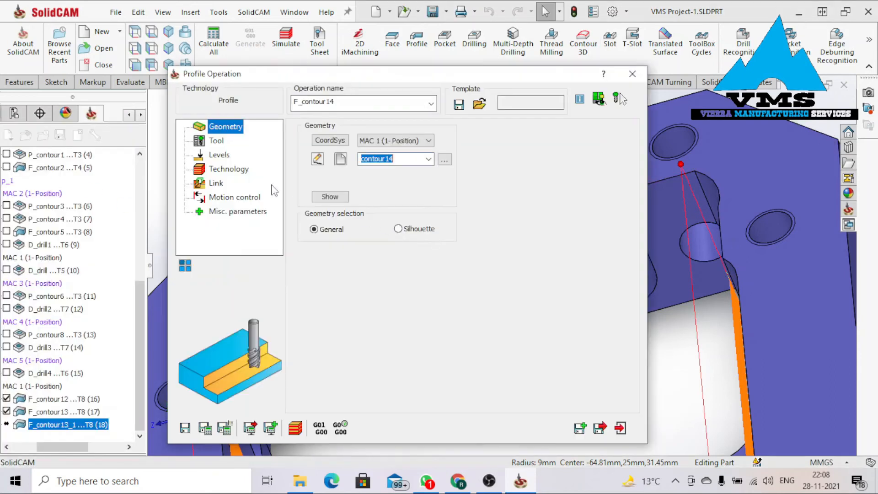
# Review the coolant settings of F_contour14 and define its profile depth by picking a lower-level point at the part's bottom.
pyautogui.click(216, 142)
pyautogui.click(359, 135)
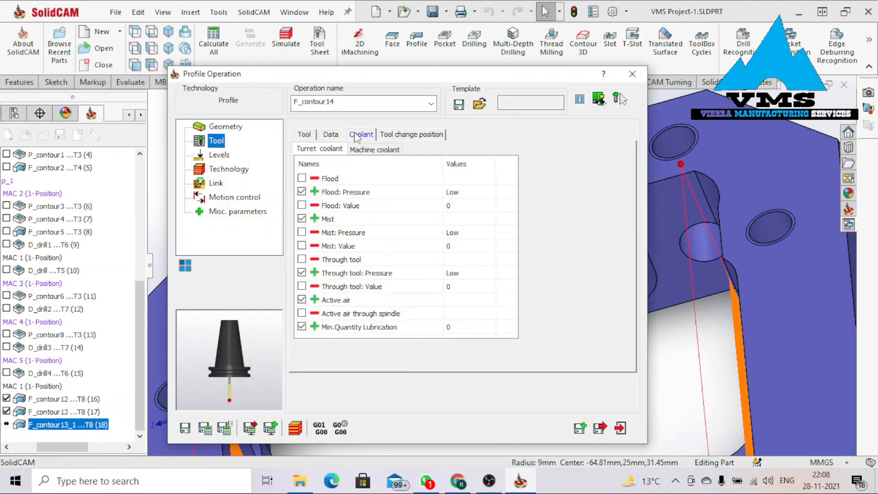
pyautogui.click(220, 156)
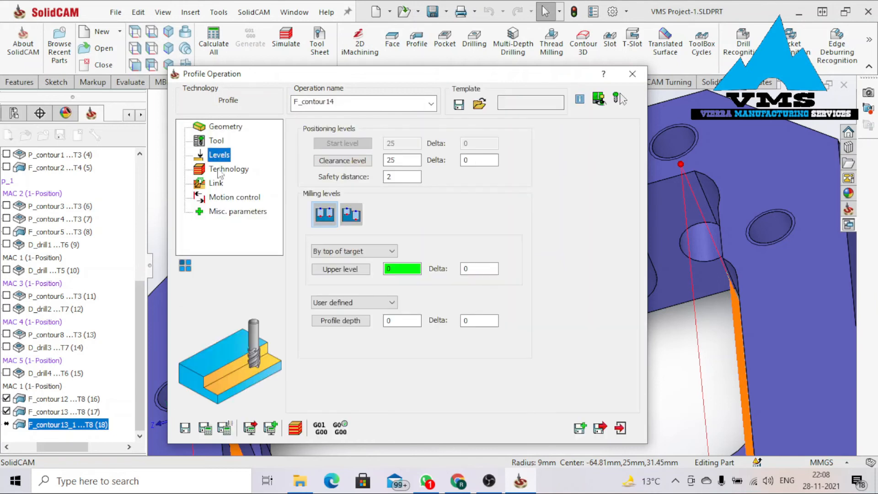
pyautogui.click(349, 321)
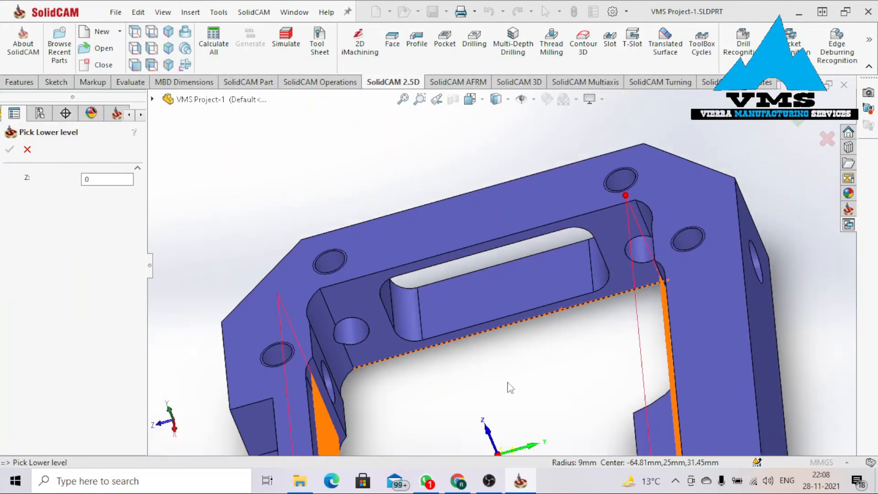
pyautogui.scroll(3, 511, 387)
pyautogui.moveTo(509, 382); pyautogui.dragTo(438, 287, button='middle')
pyautogui.click(375, 423)
pyautogui.moveTo(384, 407); pyautogui.dragTo(197, 338, button='middle')
pyautogui.click(10, 150)
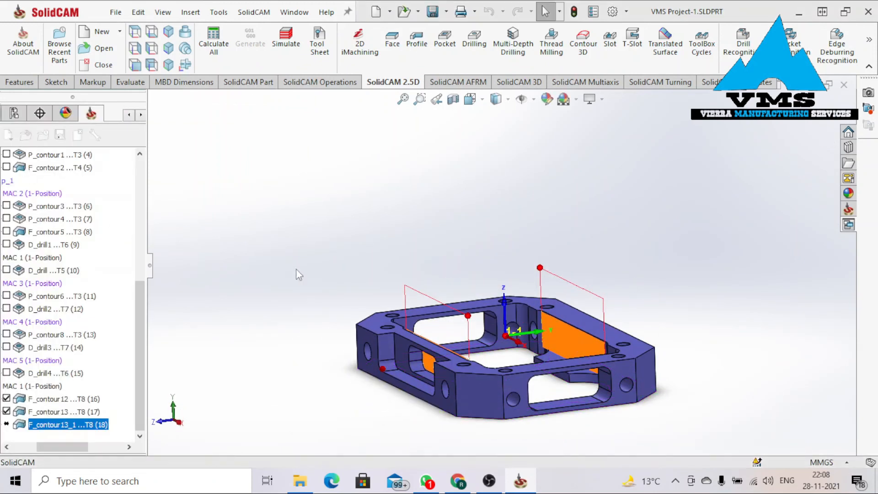
# Check that the tool side is Right on the contour14 chain, and review the link, motion control and miscellaneous parameters.
pyautogui.click(239, 170)
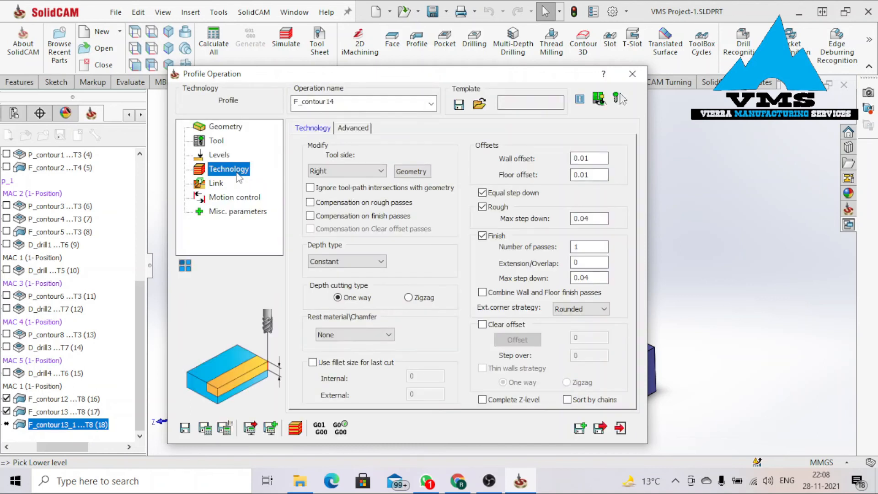
pyautogui.click(411, 171)
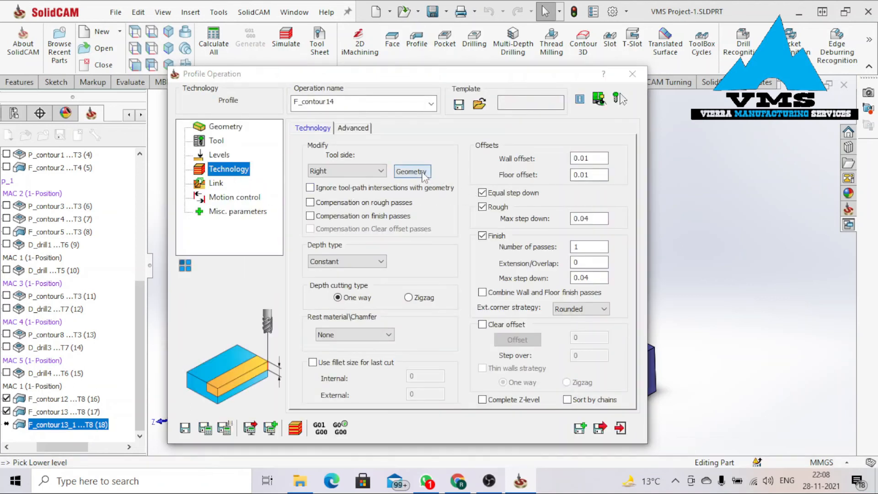
pyautogui.scroll(-8, 481, 329)
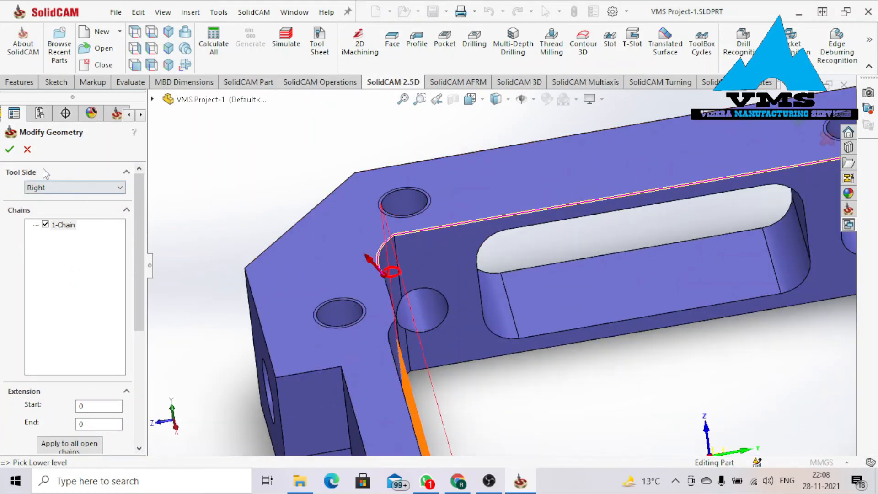
pyautogui.click(10, 150)
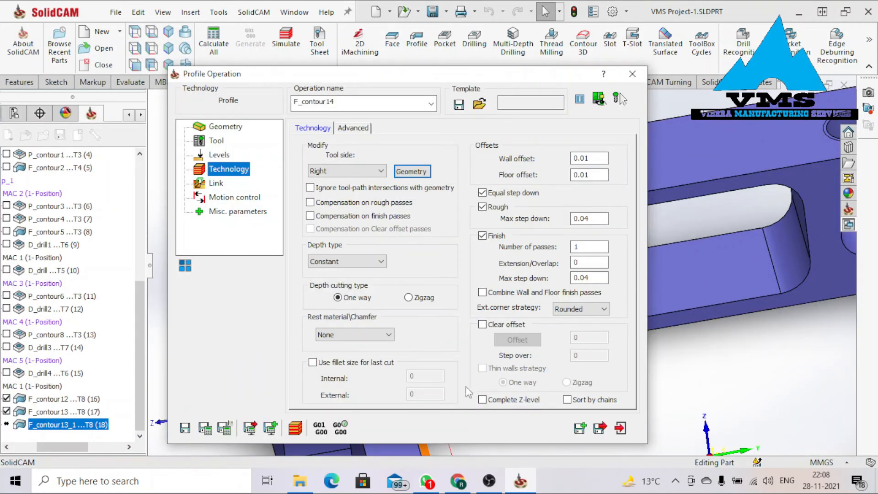
pyautogui.click(213, 184)
pyautogui.click(220, 198)
pyautogui.click(223, 213)
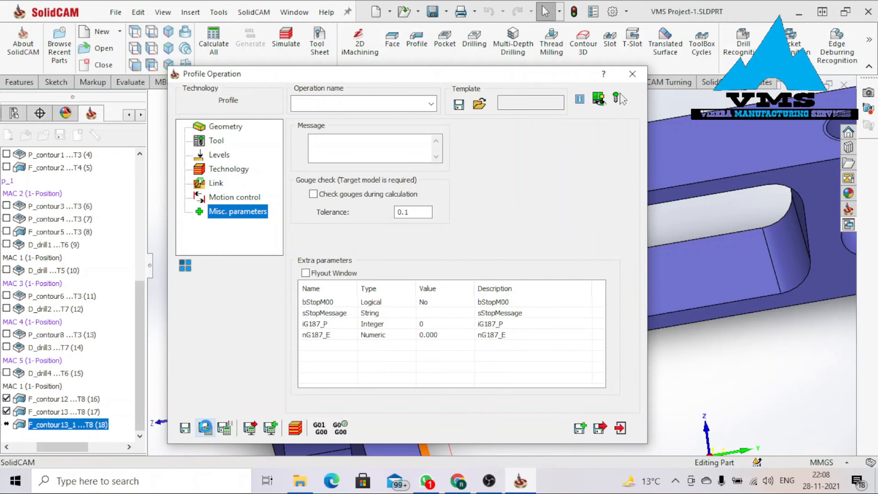
# Save and calculate F_contour14, calculate it again, and simulate it in SolidVerify with a close view of the end wall's inner corners.
pyautogui.click(206, 428)
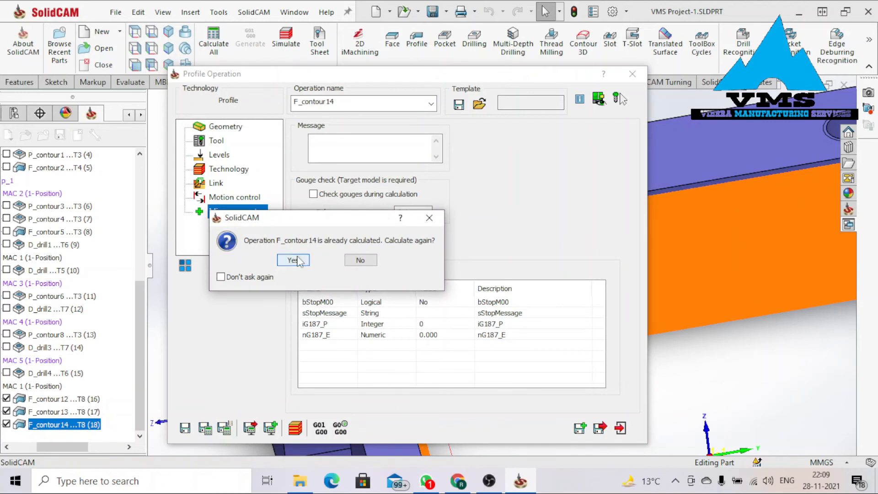
pyautogui.click(293, 259)
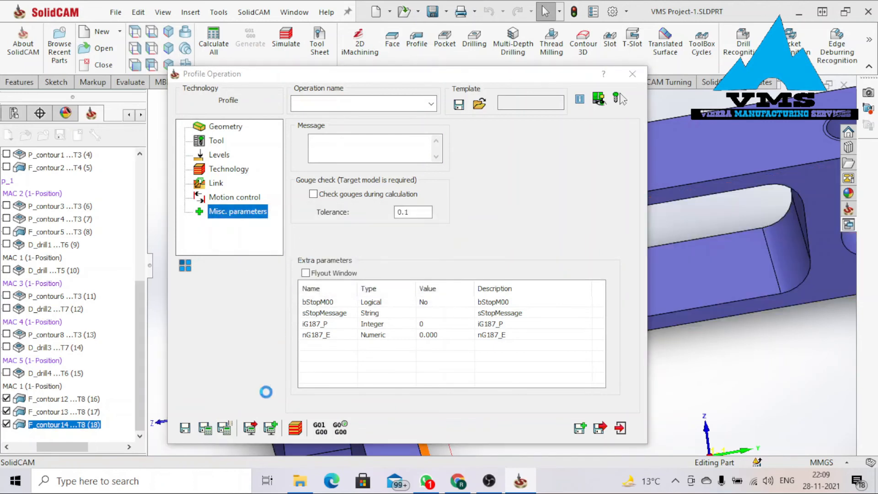
pyautogui.click(295, 428)
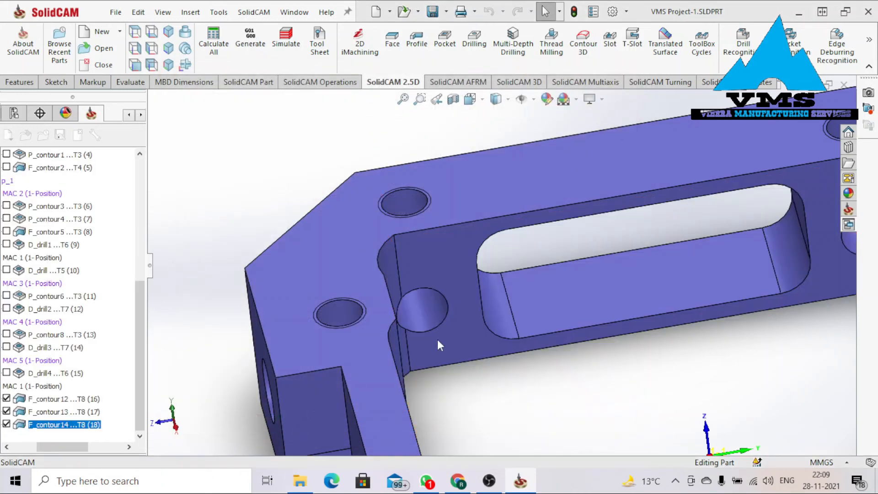
pyautogui.click(788, 175)
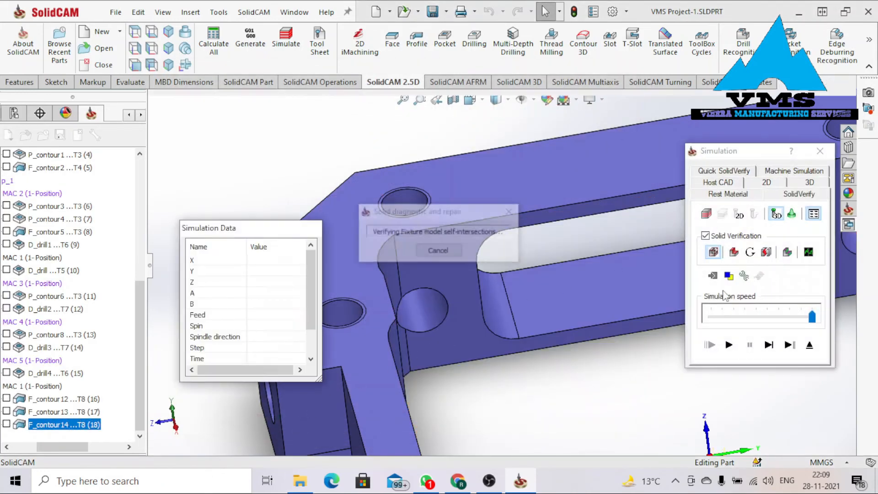
pyautogui.click(729, 344)
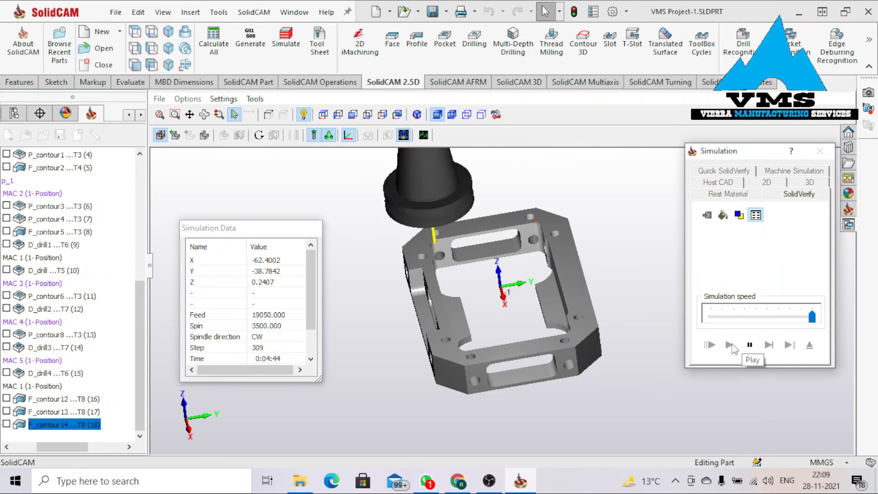
pyautogui.scroll(3, 477, 247)
pyautogui.scroll(2, 475, 247)
pyautogui.moveTo(470, 261); pyautogui.dragTo(402, 283, button='middle')
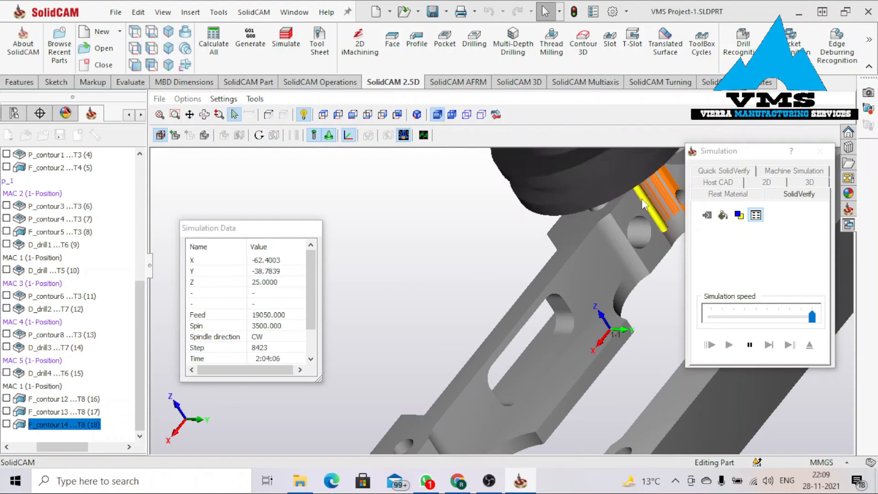
pyautogui.scroll(-3, 645, 199)
pyautogui.scroll(5, 646, 201)
pyautogui.moveTo(646, 201)
pyautogui.mouseDown(button='middle')
pyautogui.moveTo(633, 217)
pyautogui.moveTo(650, 216)
pyautogui.mouseUp(button='middle')
# Examine the rest material on the end wall's inner corners after the F_contour14 operation.
pyautogui.click(728, 195)
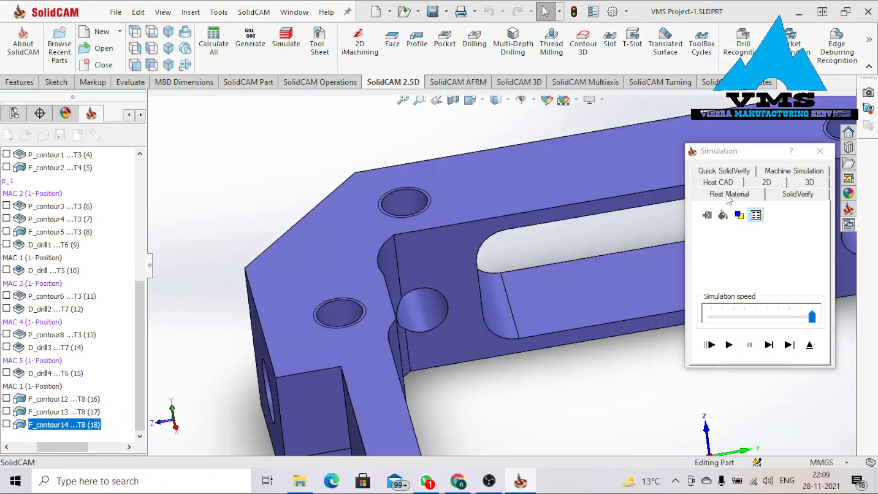
pyautogui.scroll(-5, 502, 271)
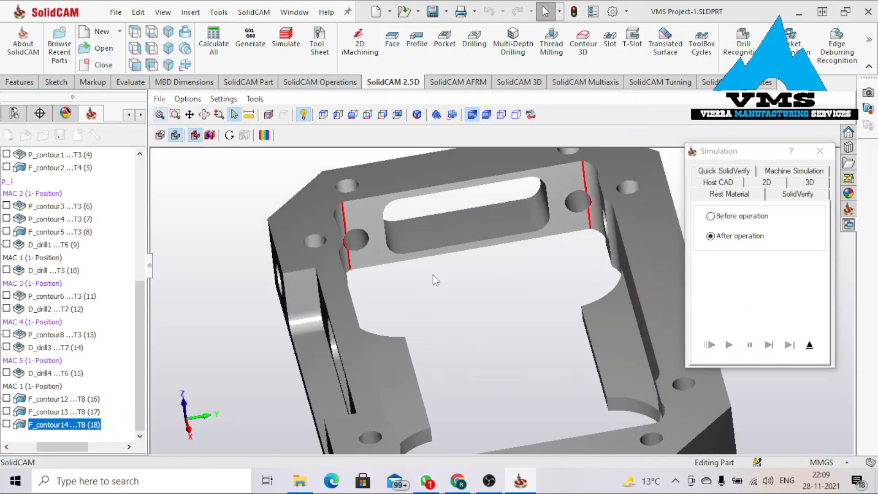
pyautogui.moveTo(433, 276); pyautogui.dragTo(414, 277, button='middle')
pyautogui.scroll(-6, 457, 202)
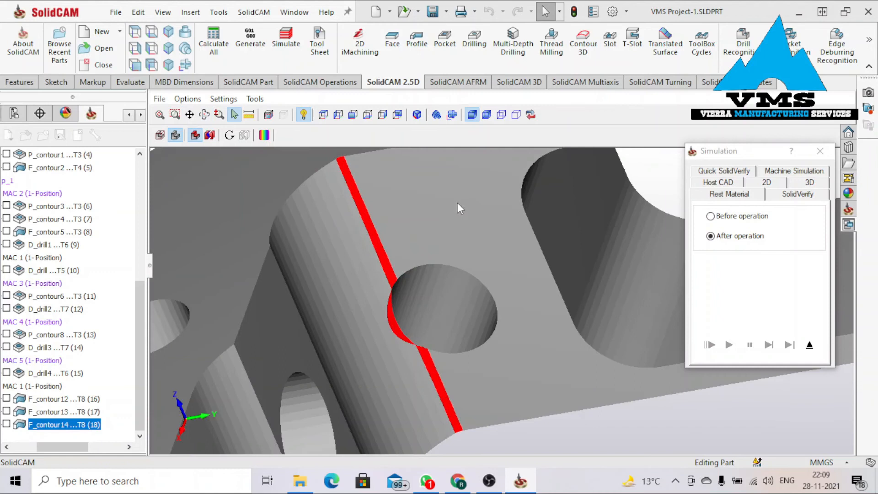
pyautogui.scroll(2, 434, 243)
pyautogui.moveTo(391, 289); pyautogui.dragTo(387, 289, button='middle')
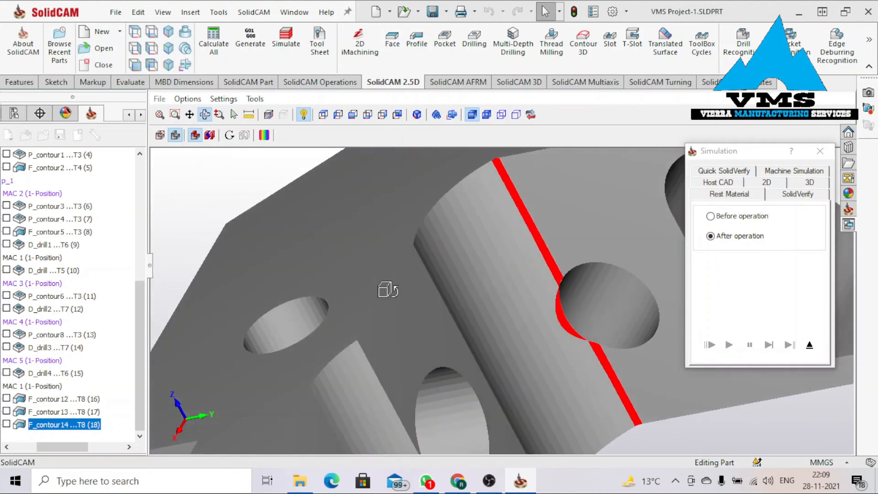
pyautogui.scroll(5, 558, 302)
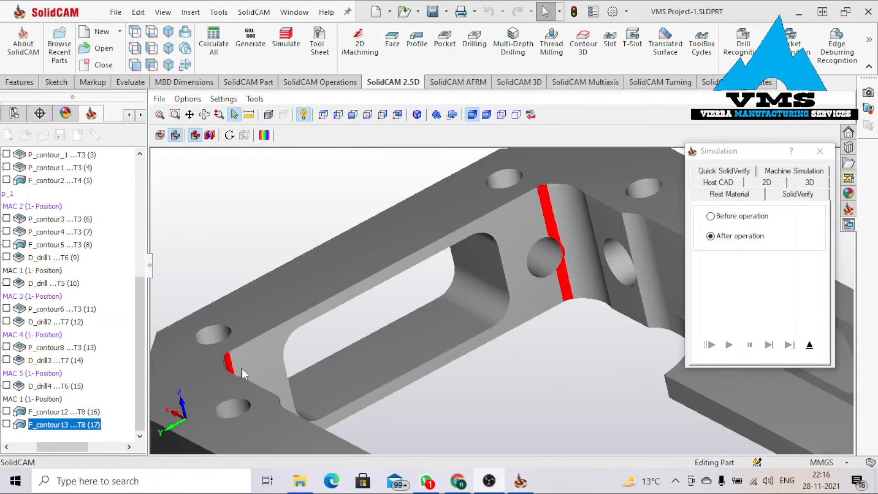
# Examine the end wall's inner corners for rest material after F_contour13, and close the simulation.
pyautogui.scroll(5, 660, 295)
pyautogui.scroll(-5, 580, 350)
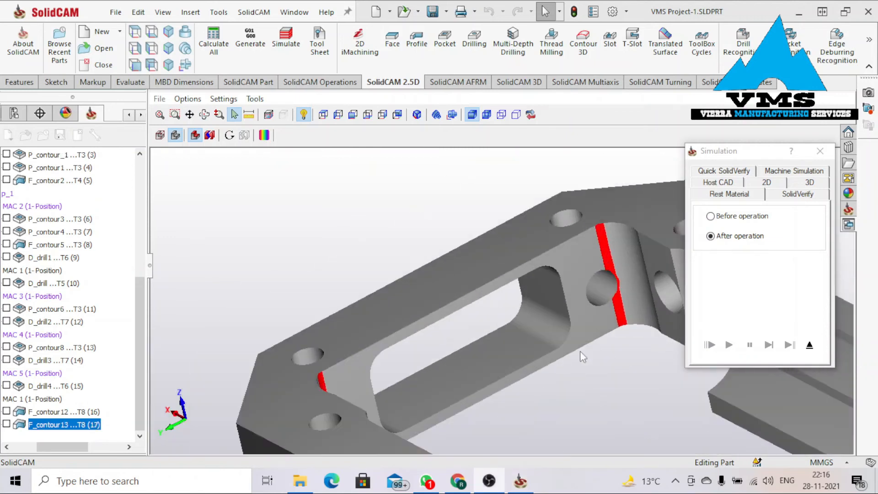
pyautogui.scroll(-2, 551, 333)
pyautogui.scroll(6, 551, 334)
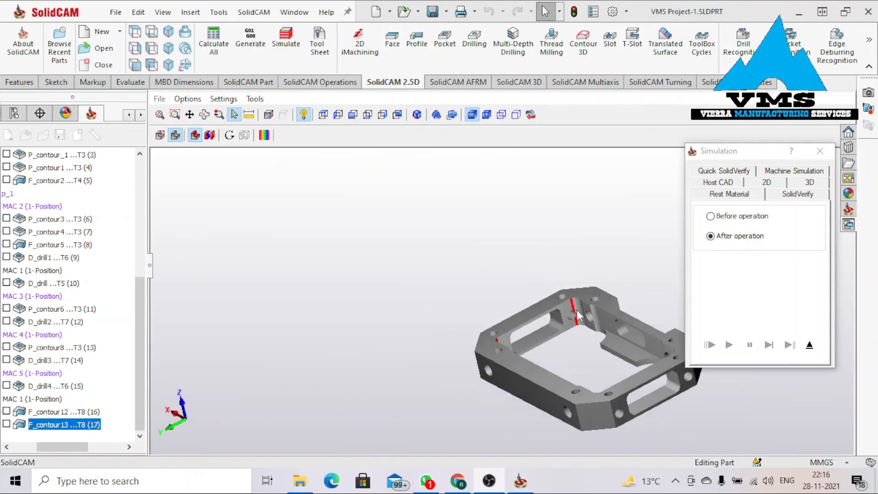
pyautogui.scroll(-3, 576, 309)
pyautogui.scroll(5, 510, 347)
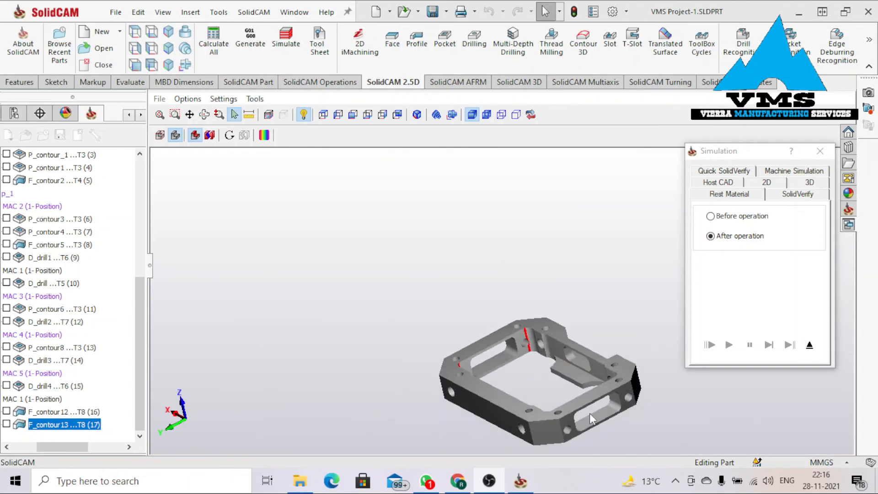
pyautogui.scroll(-5, 589, 413)
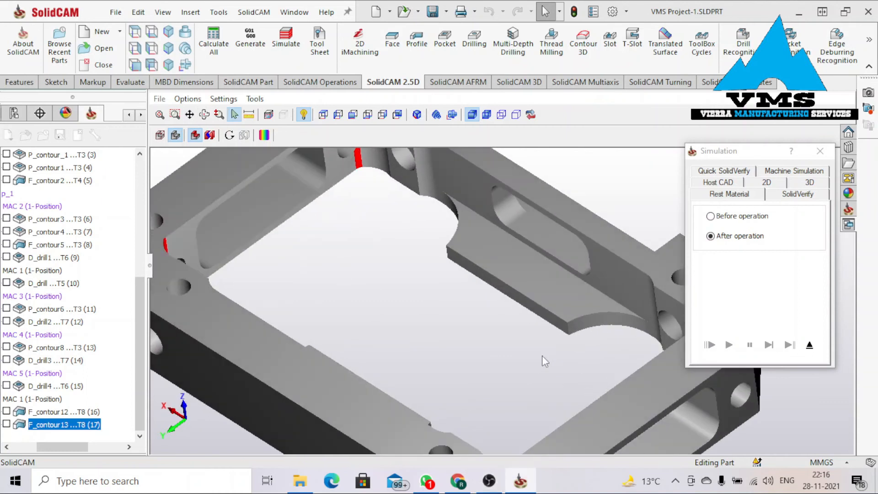
pyautogui.scroll(2, 544, 361)
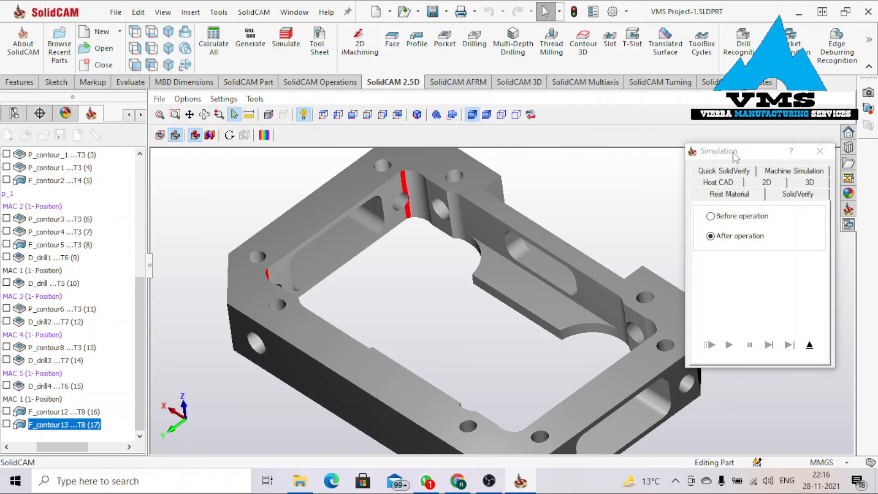
pyautogui.click(820, 151)
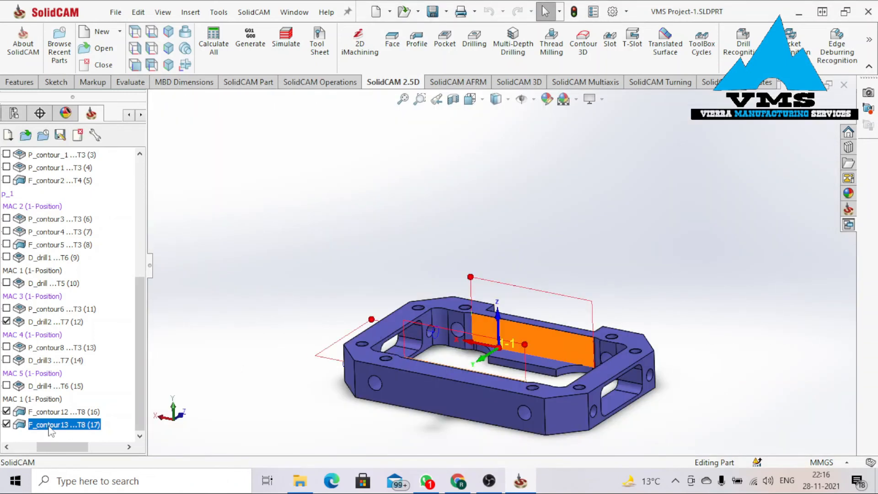
# Open F_contour13 for editing, save it as a copied profile operation and start a new geometry for the copy.
pyautogui.rightClick(50, 430)
pyautogui.click(162, 156)
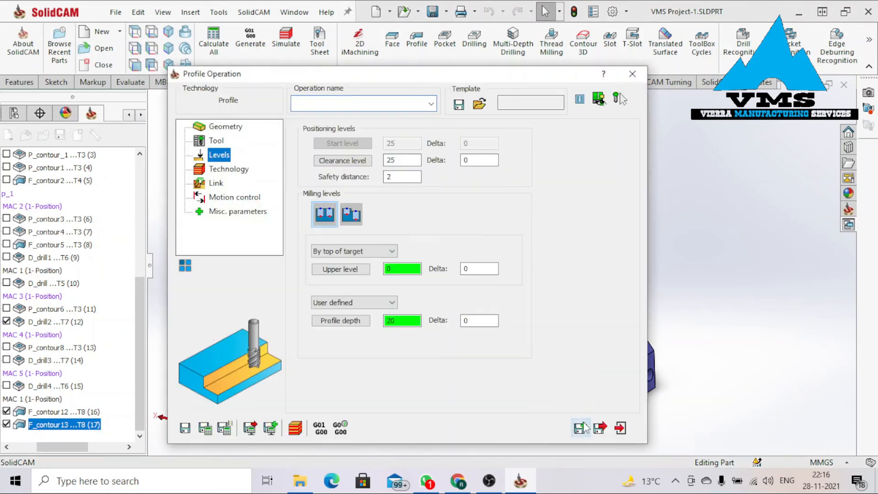
pyautogui.click(581, 427)
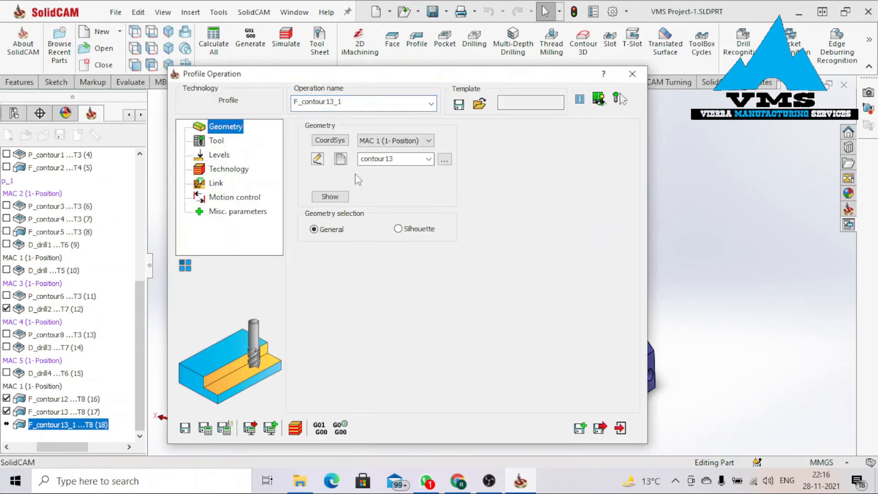
pyautogui.click(341, 160)
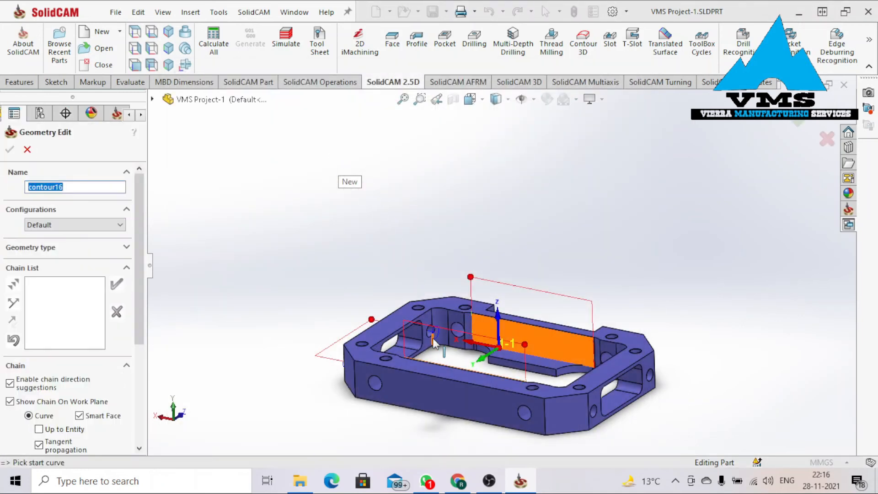
# Define contour16 along the top arc of one inner corner of the end wall, with Up to Entity on and tangent propagation and Constant Z off.
pyautogui.scroll(-5, 432, 339)
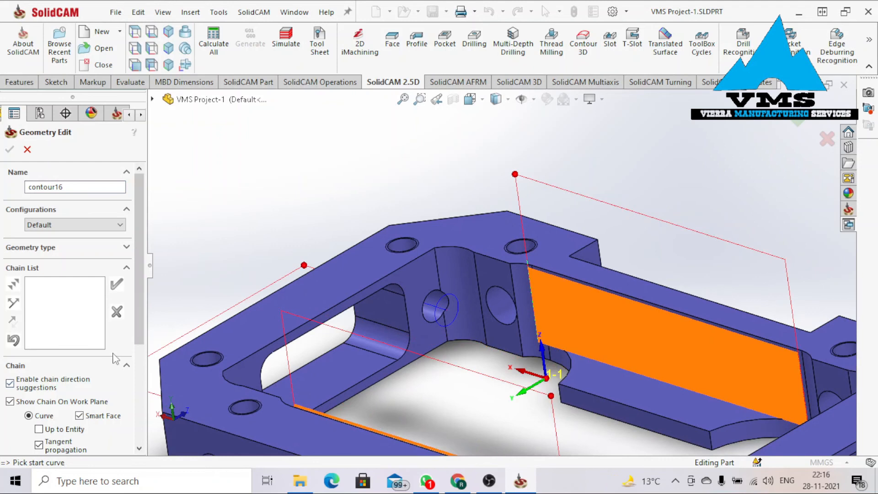
pyautogui.scroll(-3, 138, 341)
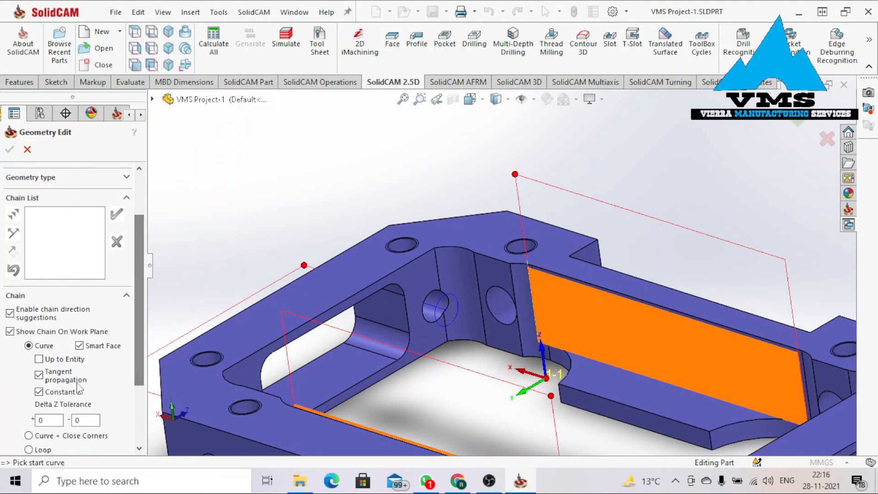
pyautogui.click(54, 393)
pyautogui.click(48, 359)
pyautogui.scroll(-5, 443, 250)
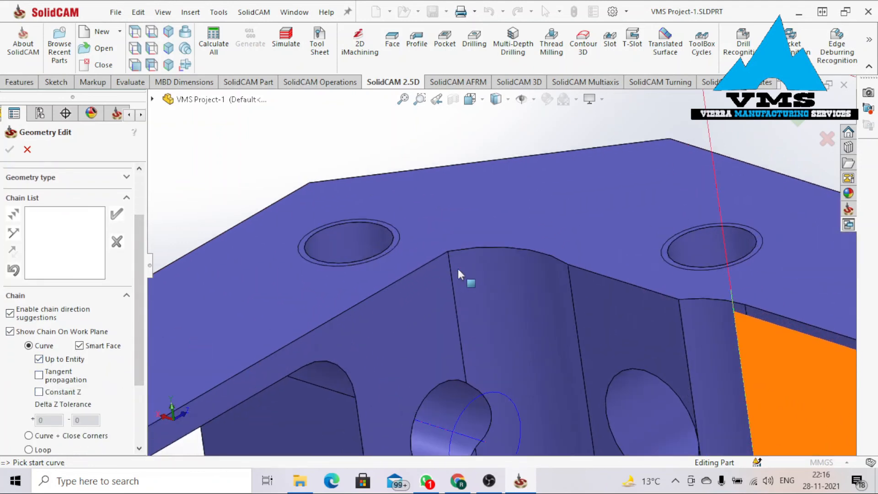
pyautogui.click(471, 247)
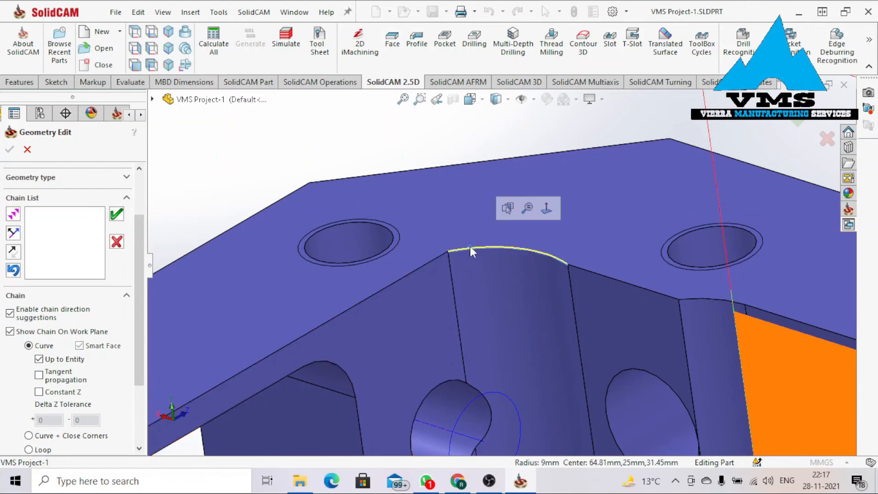
pyautogui.click(116, 213)
pyautogui.click(9, 150)
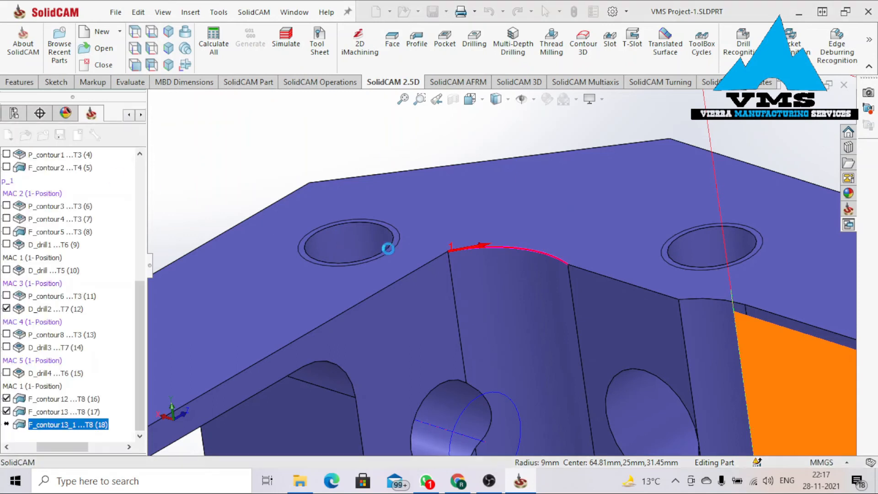
# Set the lower level of the F_contour16 operation to the part's bottom face, giving a 25 mm depth.
pyautogui.click(217, 141)
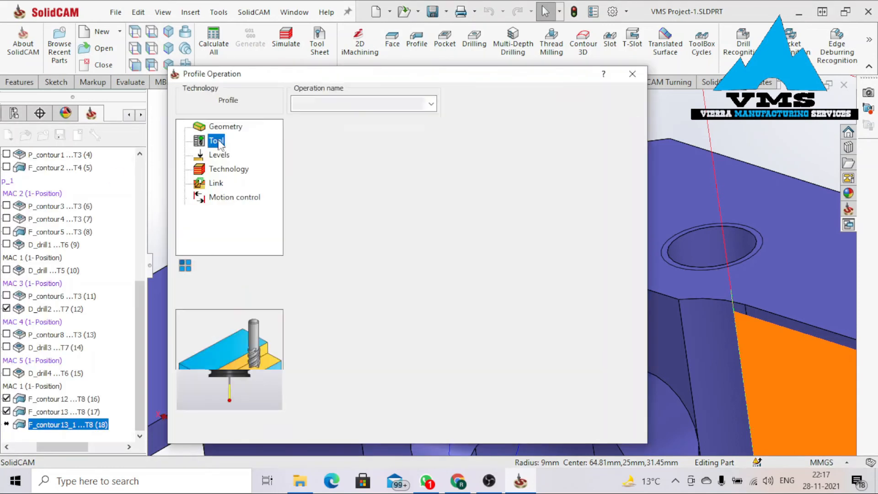
pyautogui.click(360, 134)
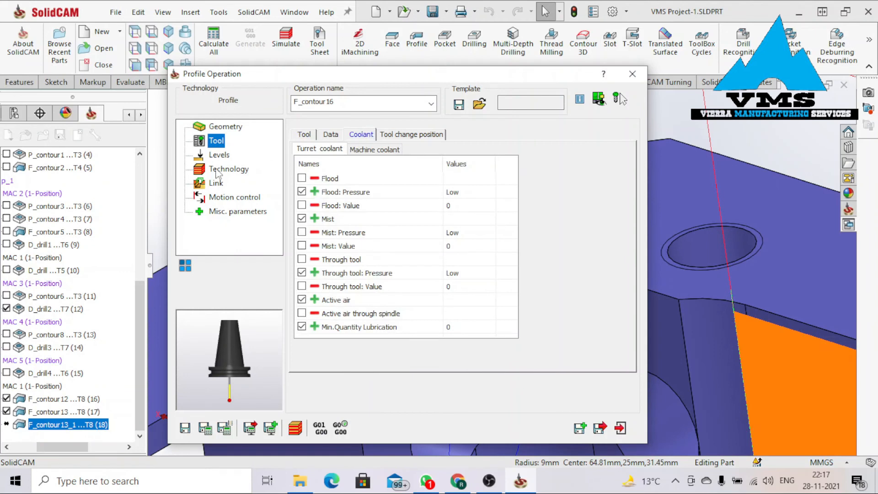
pyautogui.click(215, 157)
pyautogui.click(340, 320)
pyautogui.scroll(5, 599, 314)
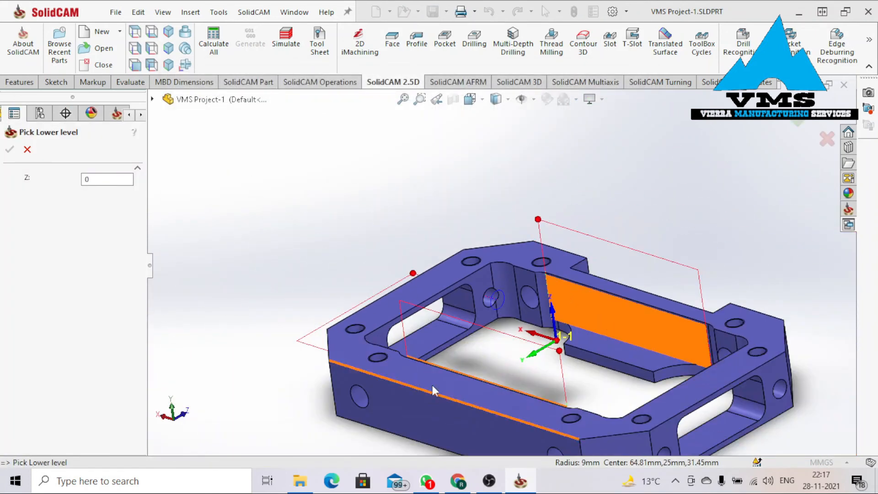
pyautogui.moveTo(432, 385); pyautogui.dragTo(446, 300, button='middle')
pyautogui.scroll(2, 445, 301)
pyautogui.click(404, 410)
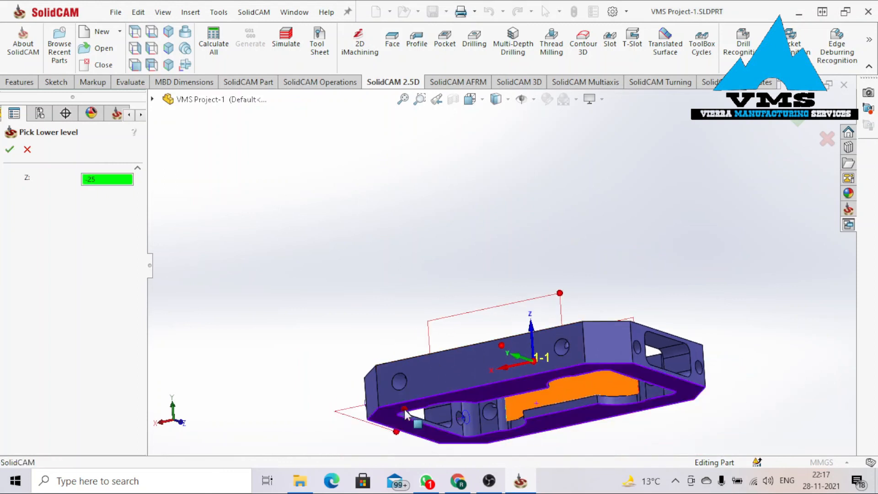
pyautogui.click(9, 149)
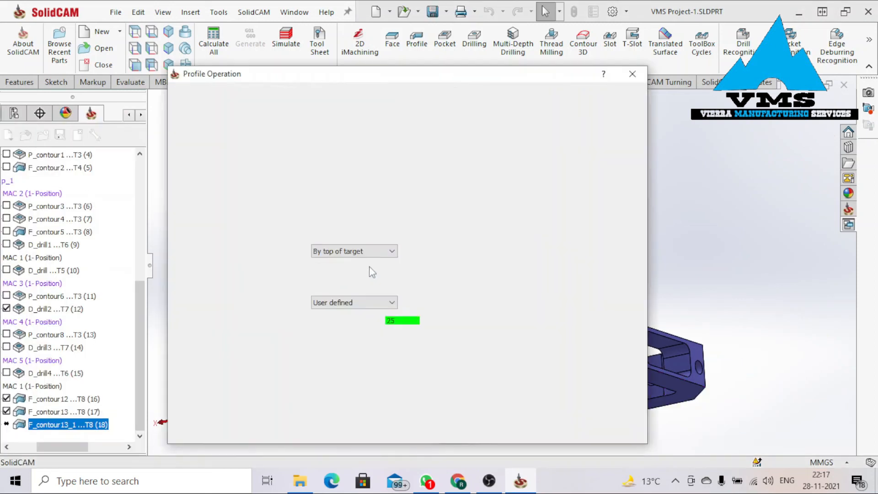
# Modify the F_contour16 geometry by extending the corner chain 5 mm at its start and -5 mm at its end.
pyautogui.click(230, 169)
pyautogui.click(425, 172)
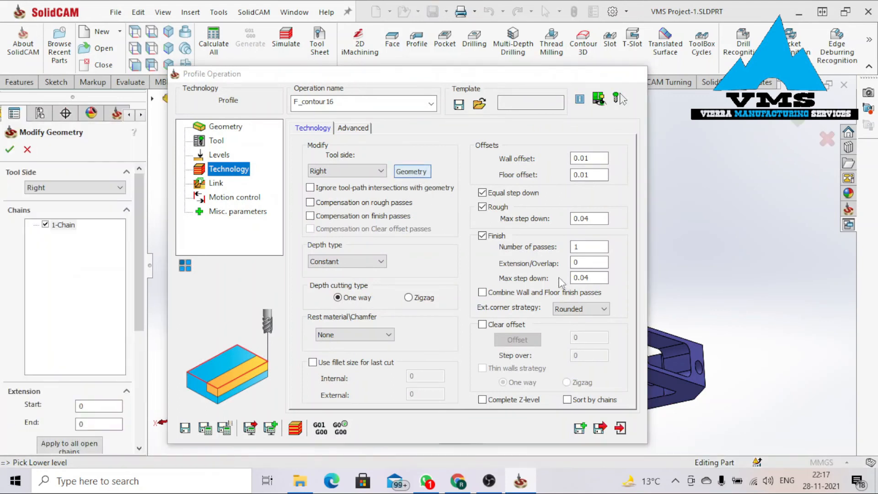
pyautogui.scroll(-5, 510, 323)
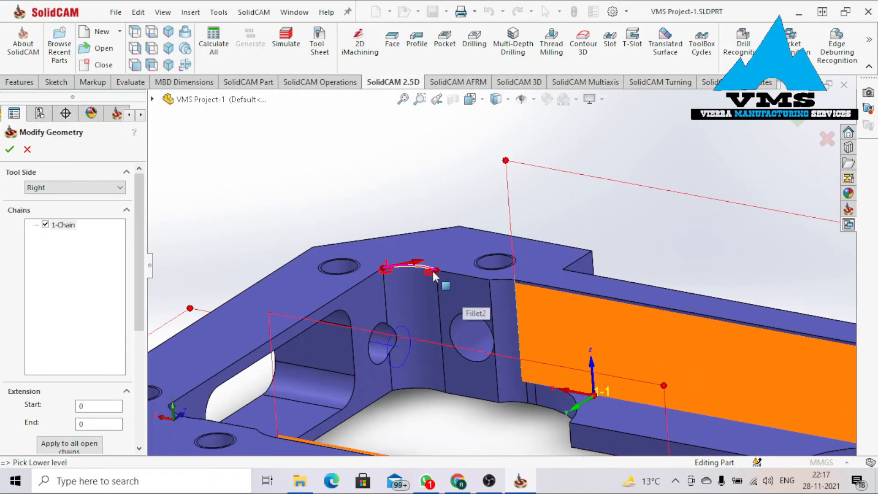
pyautogui.scroll(-2, 434, 276)
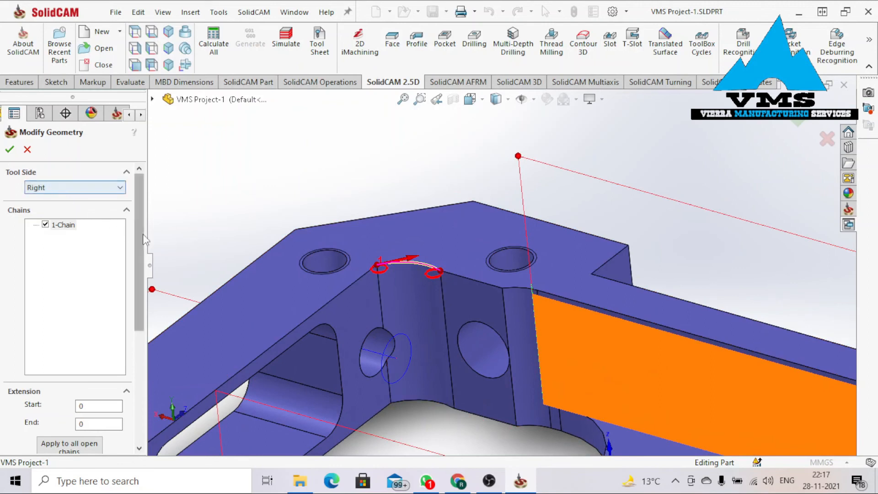
pyautogui.scroll(-4, 145, 243)
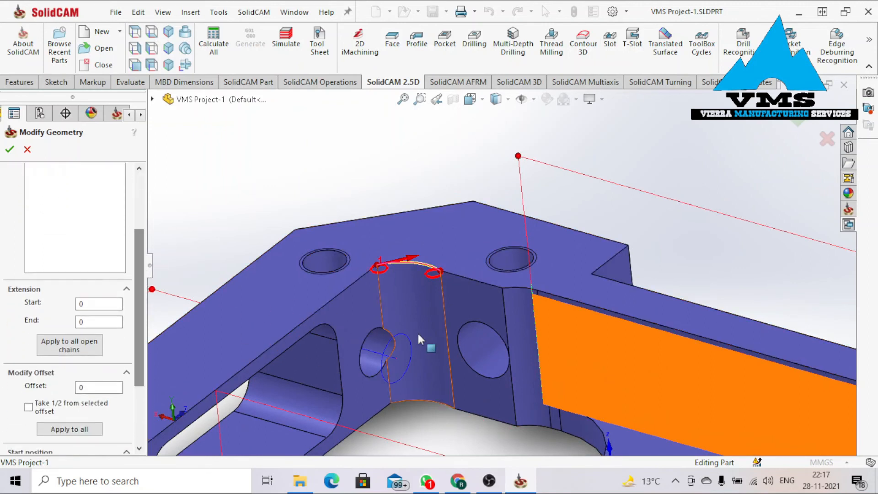
pyautogui.moveTo(482, 308); pyautogui.dragTo(374, 300, button='middle')
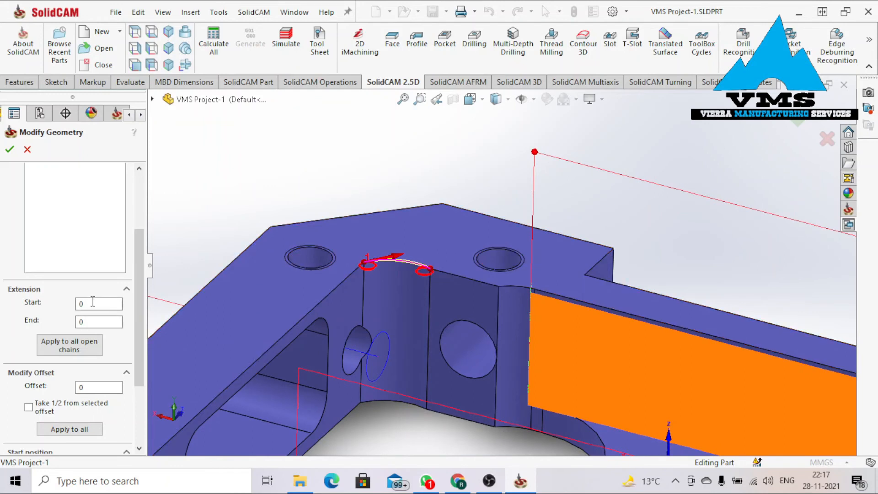
pyautogui.write('2')
pyautogui.write('3')
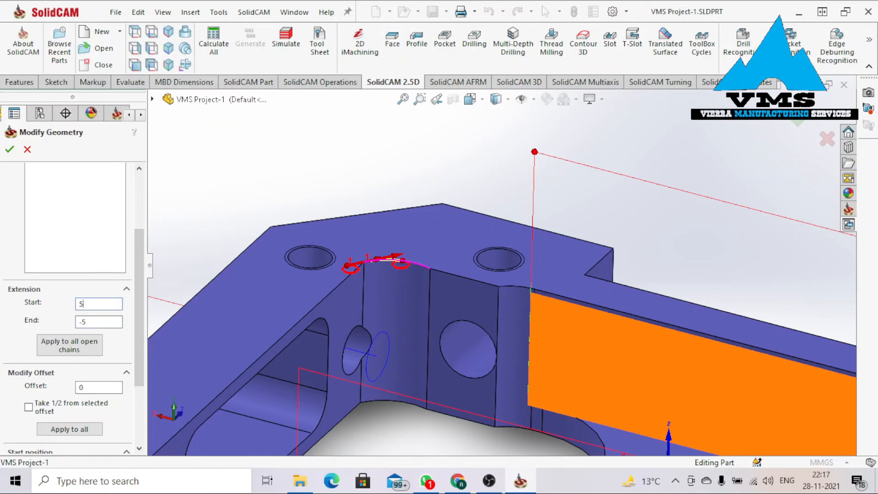
pyautogui.moveTo(371, 399); pyautogui.dragTo(317, 380, button='middle')
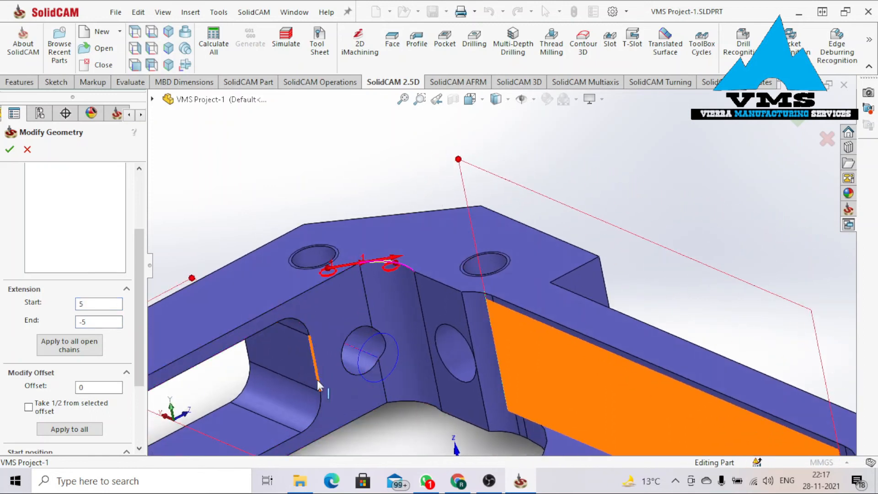
pyautogui.click(9, 150)
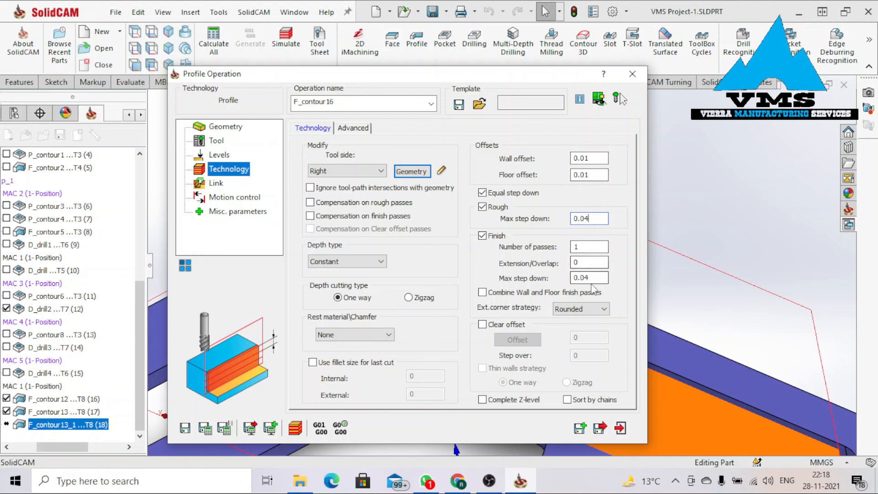
# Check the link, motion control and miscellaneous settings of F_contour16, then save and calculate the operation.
pyautogui.click(216, 184)
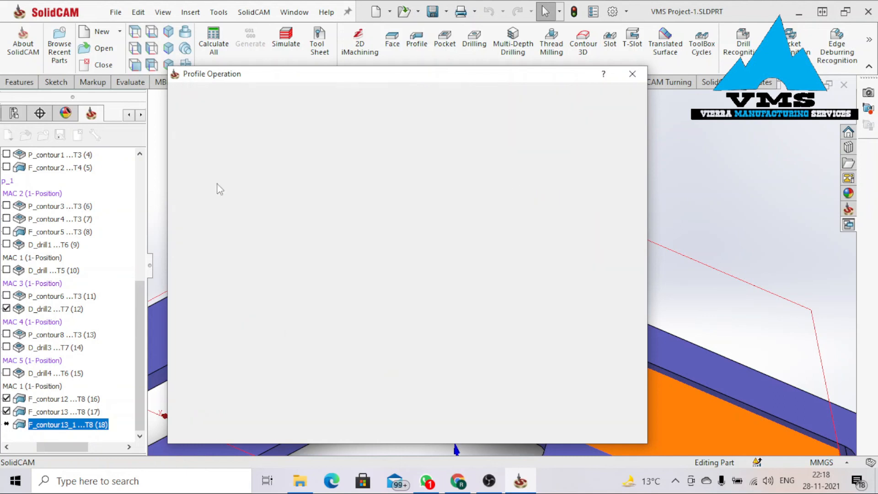
pyautogui.click(247, 198)
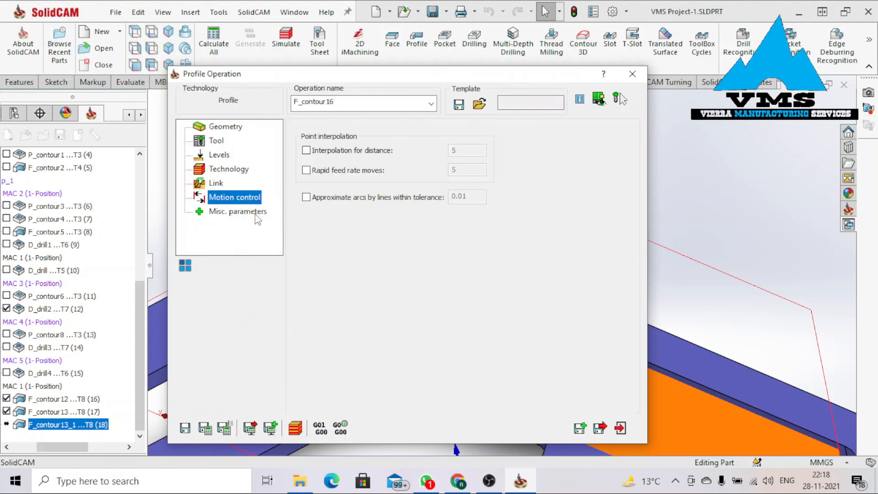
pyautogui.click(258, 211)
pyautogui.click(204, 430)
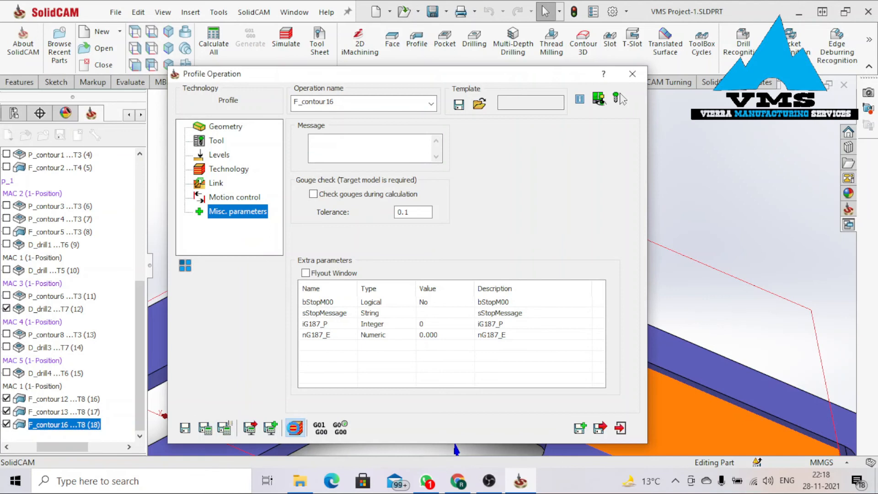
# Simulate F_contour16 in SolidVerify, examine the cut along the inner corner and adjacent wall, and close the simulation.
pyautogui.click(295, 429)
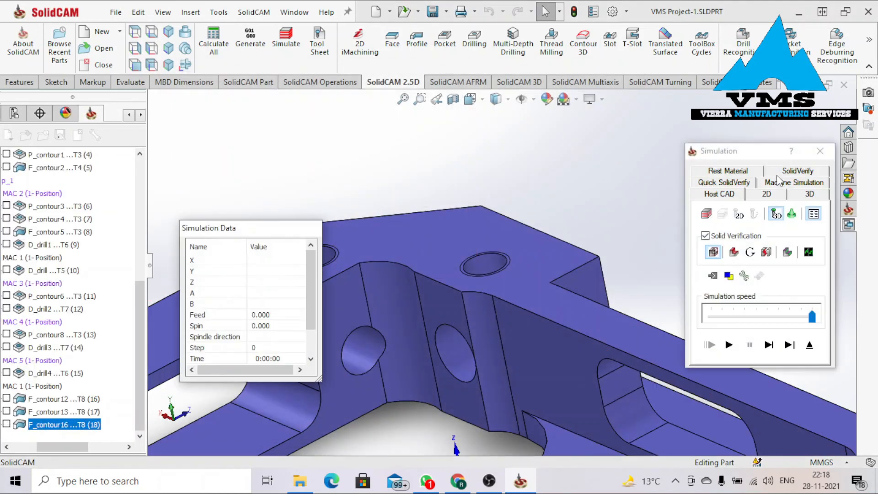
pyautogui.click(797, 173)
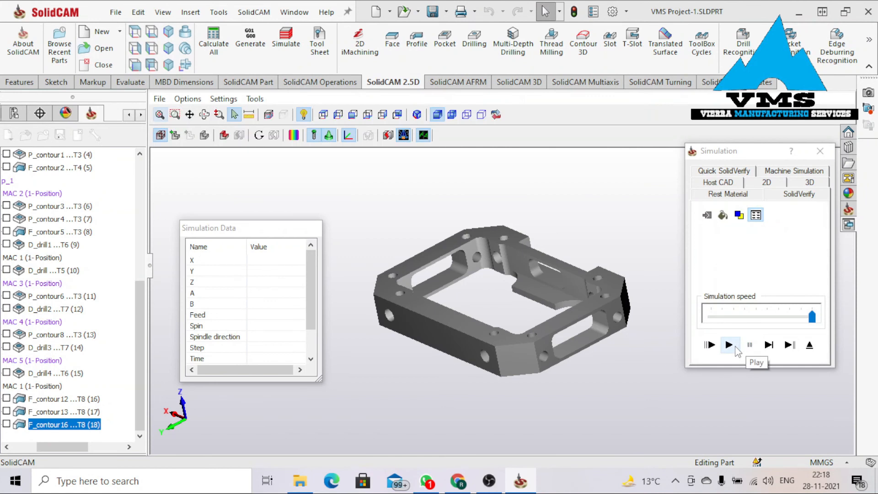
pyautogui.click(729, 345)
pyautogui.scroll(2, 516, 266)
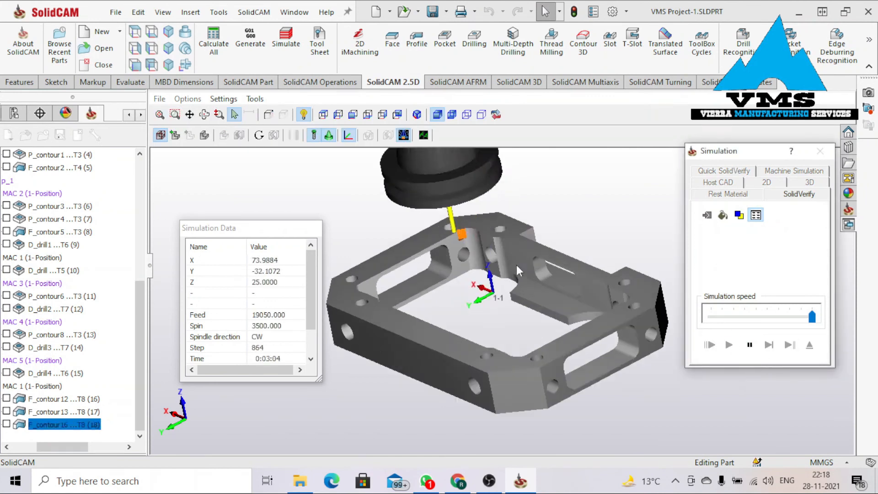
pyautogui.scroll(-4, 517, 265)
pyautogui.scroll(5, 476, 219)
pyautogui.moveTo(483, 282)
pyautogui.mouseDown(button='middle')
pyautogui.moveTo(476, 275)
pyautogui.moveTo(493, 276)
pyautogui.moveTo(484, 278)
pyautogui.mouseUp(button='middle')
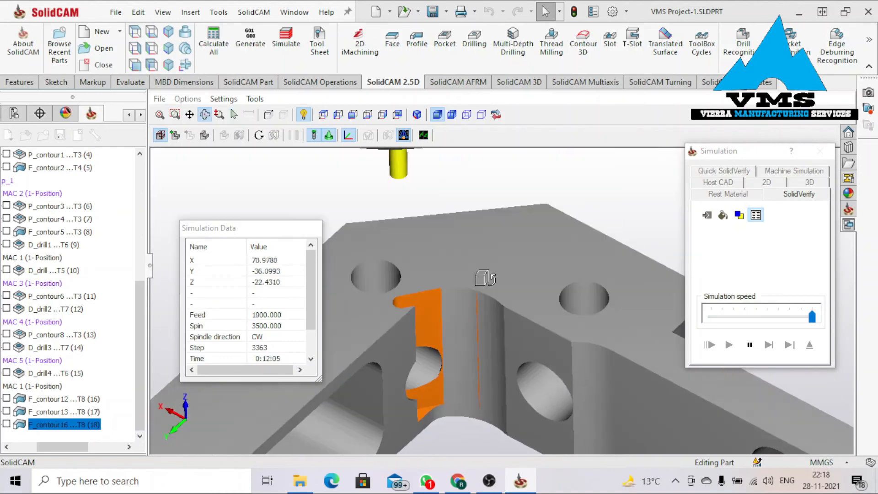
pyautogui.scroll(-5, 484, 278)
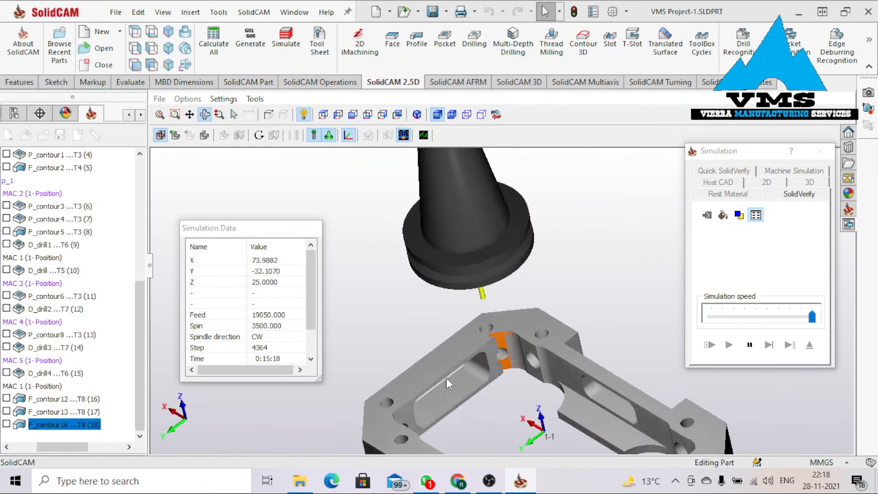
pyautogui.scroll(5, 533, 352)
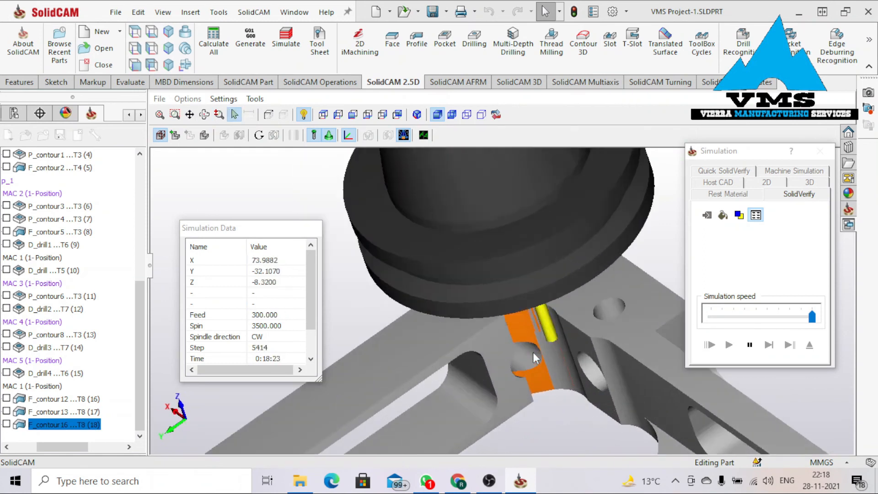
pyautogui.scroll(-4, 533, 352)
pyautogui.moveTo(533, 352); pyautogui.dragTo(538, 360, button='middle')
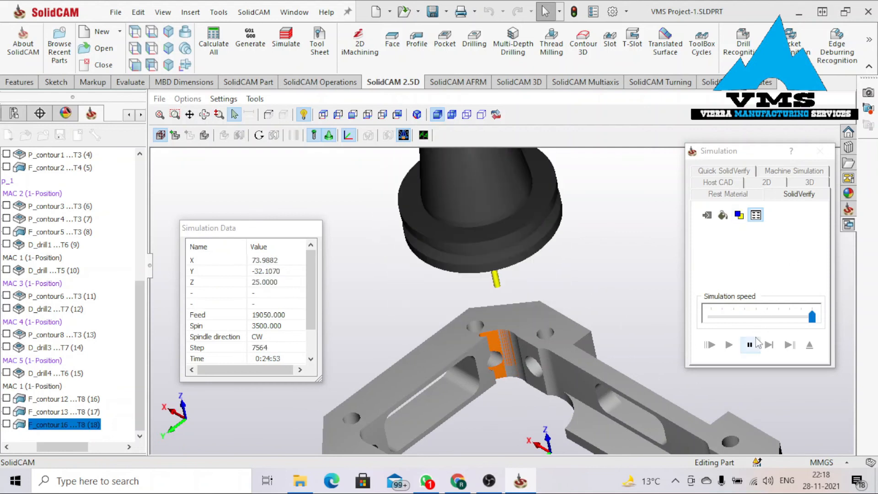
pyautogui.click(819, 151)
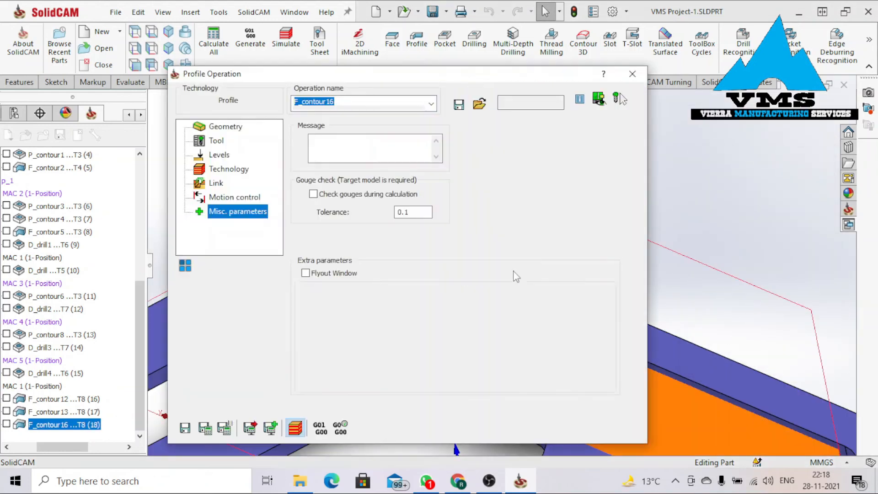
# Reopen the geometry modification of F_contour16 and inspect the tool positions at the ends of the corner chain.
pyautogui.click(221, 169)
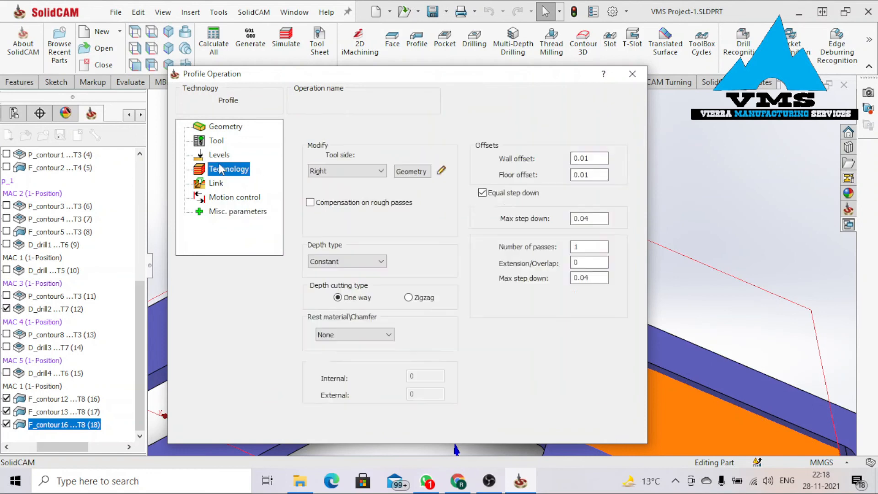
pyautogui.click(411, 172)
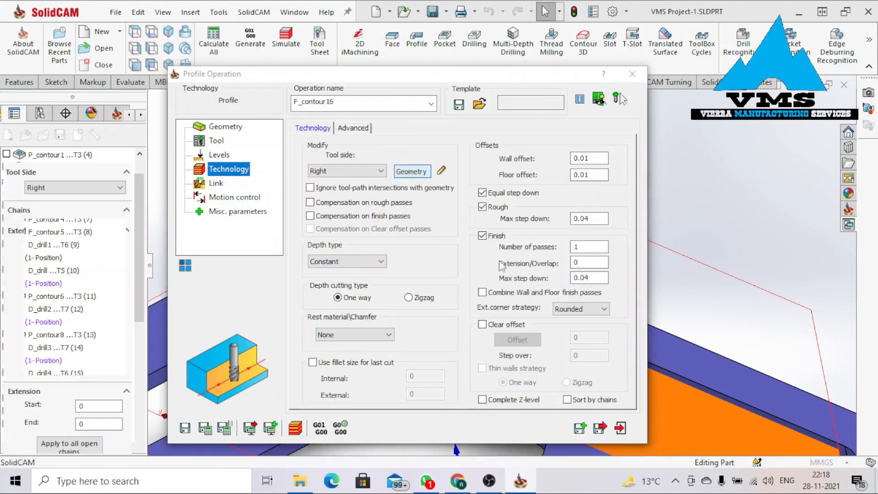
pyautogui.scroll(-5, 487, 281)
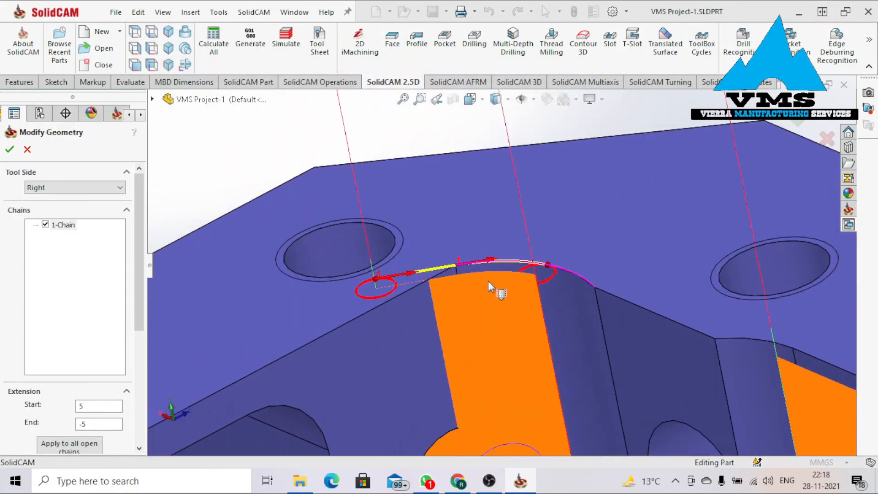
pyautogui.moveTo(390, 282); pyautogui.dragTo(410, 318, button='middle')
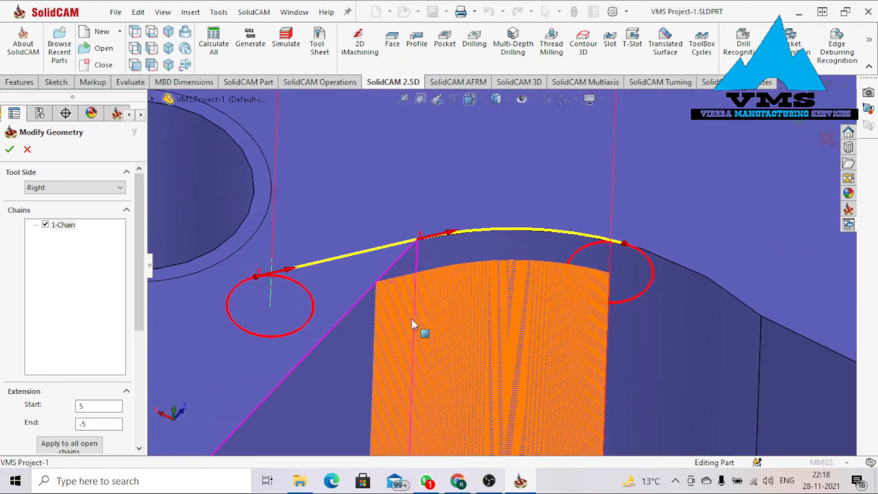
# Try the Left tool side for the corner chain, then set it back to Right.
pyautogui.click(107, 188)
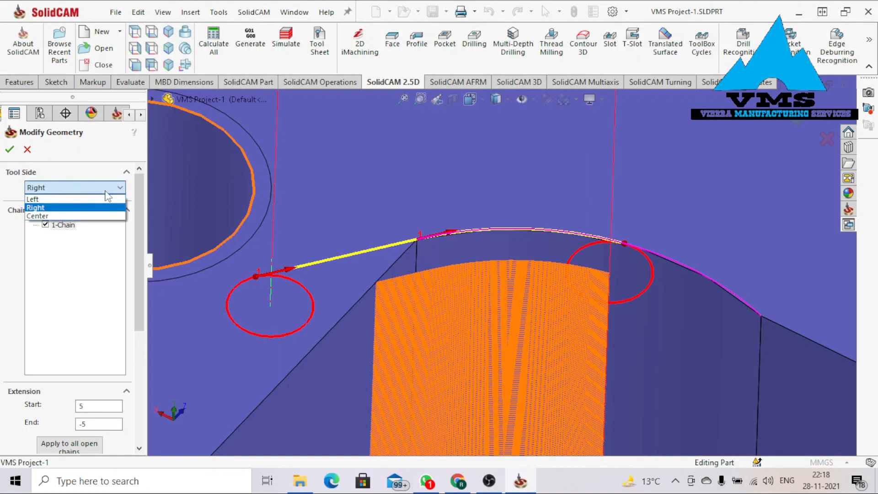
pyautogui.click(93, 199)
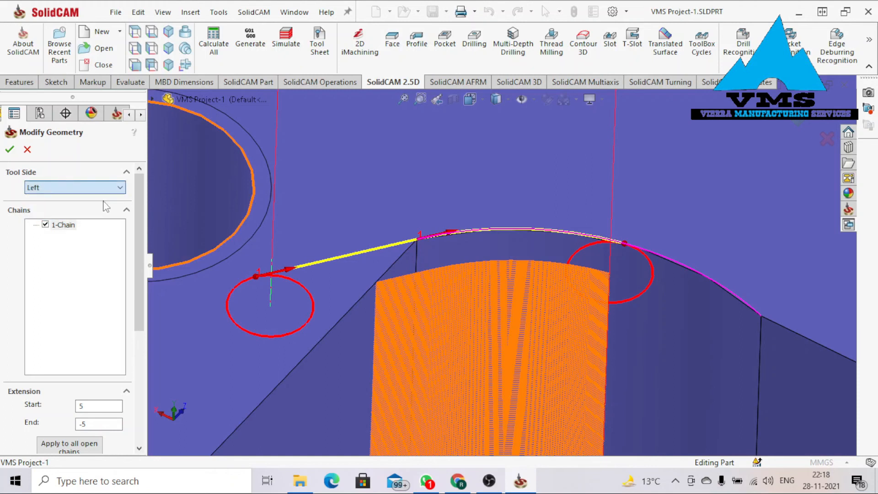
pyautogui.scroll(-3, 457, 256)
pyautogui.moveTo(450, 308); pyautogui.dragTo(412, 278, button='middle')
pyautogui.click(92, 188)
pyautogui.click(86, 208)
# Set the corner chain's extension to 0 at the start and -3 mm at the end, and accept the modified geometry.
pyautogui.moveTo(344, 264); pyautogui.dragTo(348, 316, button='middle')
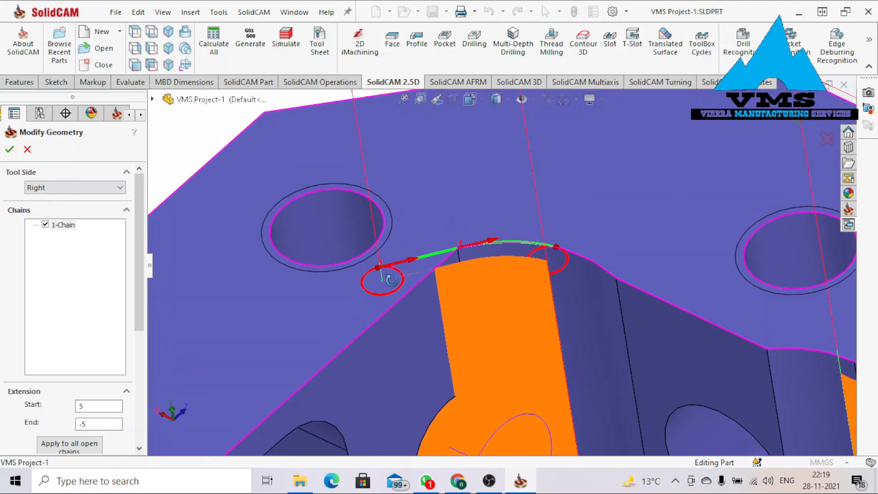
pyautogui.scroll(-3, 141, 324)
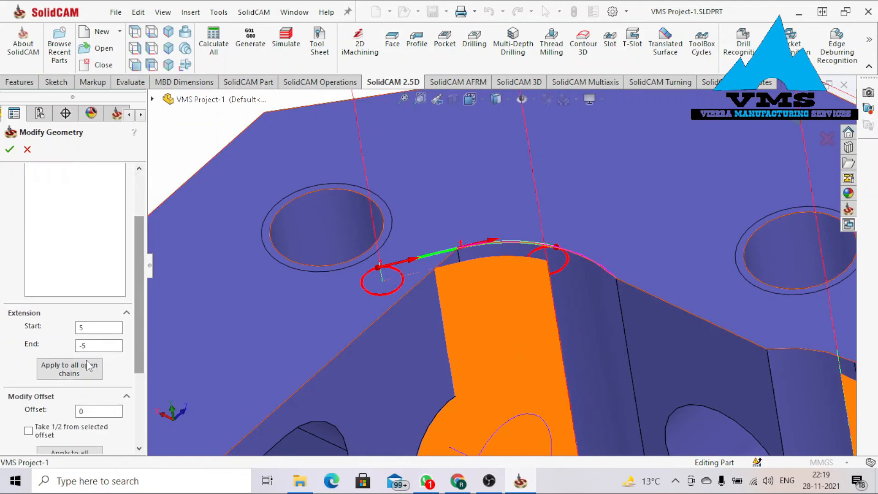
pyautogui.doubleClick(90, 331)
pyautogui.write('0')
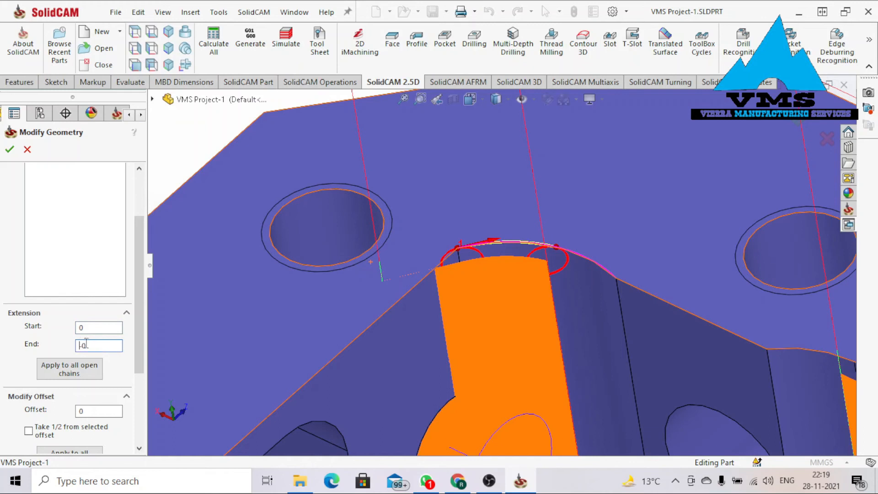
pyautogui.write('0')
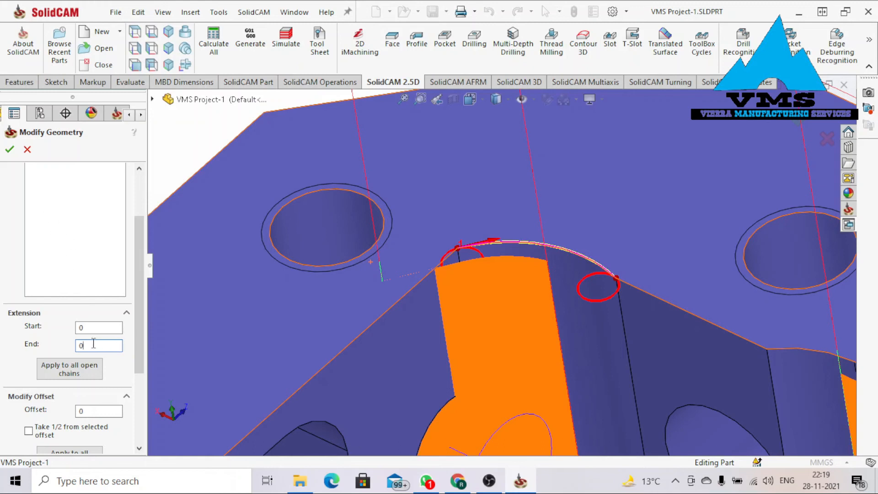
pyautogui.write('-3')
pyautogui.click(9, 149)
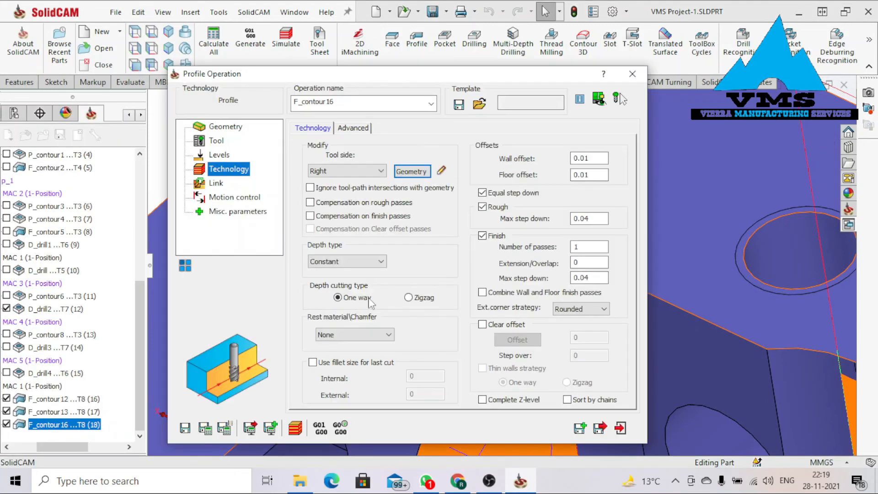
# Save and calculate F_contour16, simulate it in SolidVerify, and examine the cut along the inner corner.
pyautogui.click(219, 155)
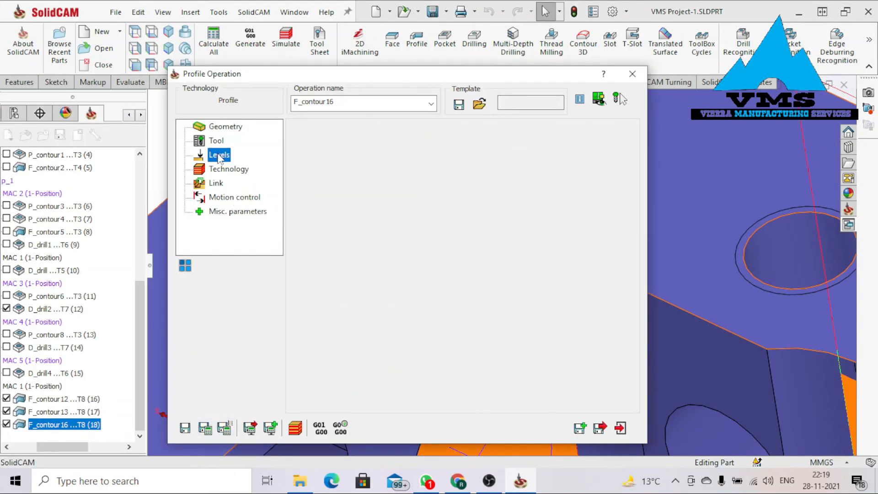
pyautogui.click(207, 429)
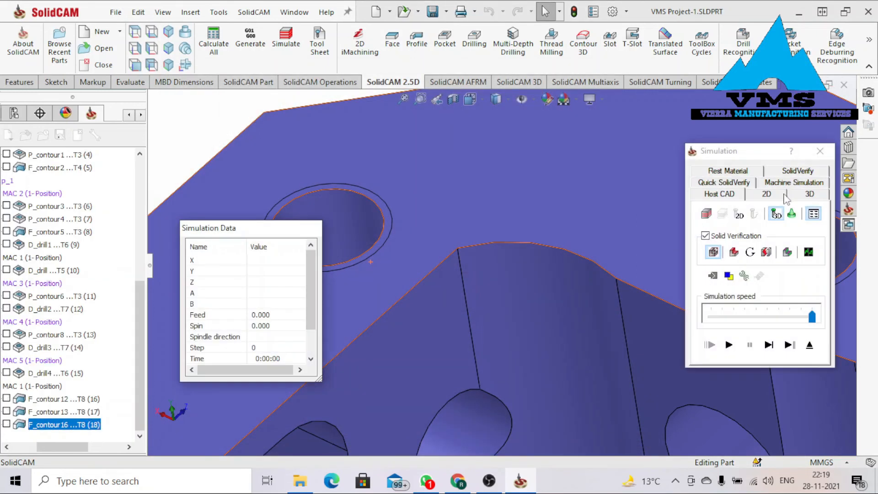
pyautogui.click(800, 171)
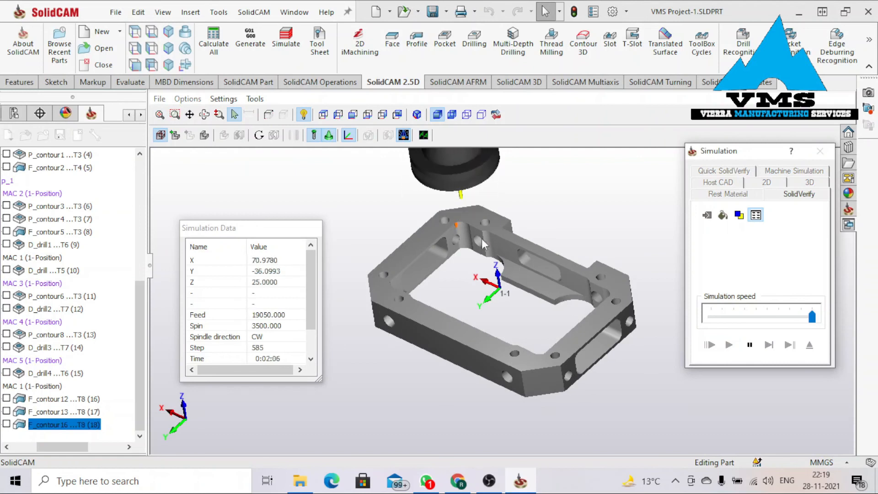
pyautogui.scroll(5, 470, 233)
pyautogui.moveTo(412, 285); pyautogui.dragTo(409, 283)
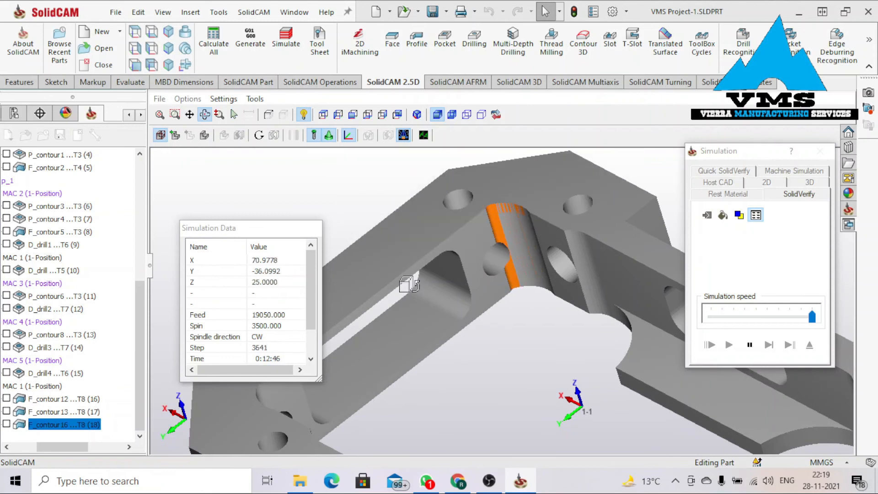
pyautogui.moveTo(408, 284); pyautogui.dragTo(427, 280)
pyautogui.moveTo(426, 279); pyautogui.dragTo(321, 299, button='middle')
pyautogui.moveTo(289, 236); pyautogui.dragTo(289, 373)
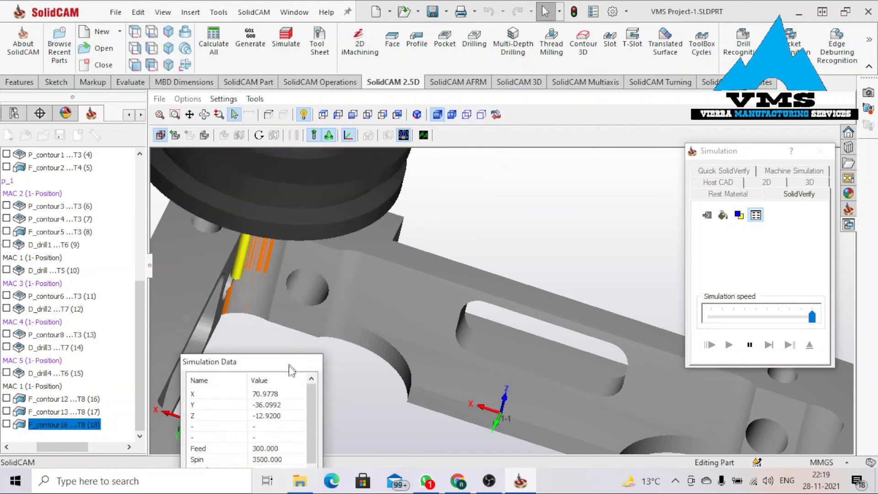
pyautogui.scroll(-3, 306, 298)
pyautogui.scroll(-3, 306, 298)
pyautogui.moveTo(306, 298); pyautogui.dragTo(346, 320, button='middle')
pyautogui.scroll(4, 346, 320)
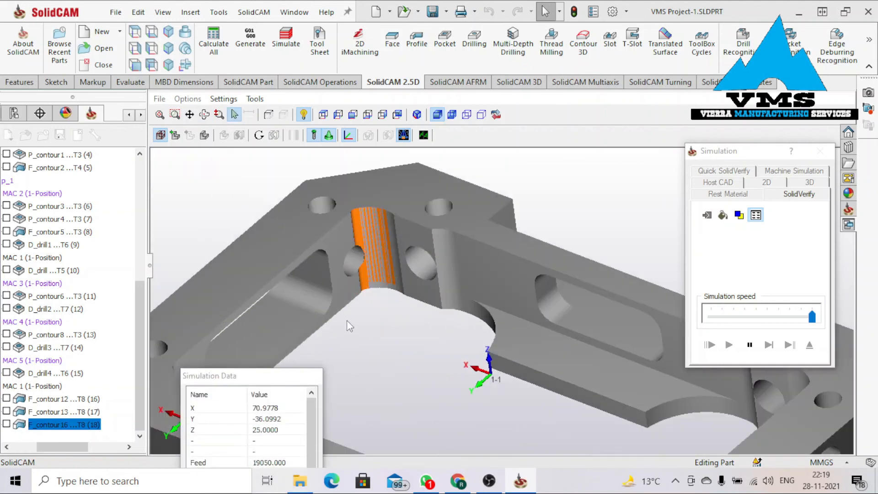
# Check the rest material after the operation around the side hole in the inner corner, and close the simulation.
pyautogui.click(713, 196)
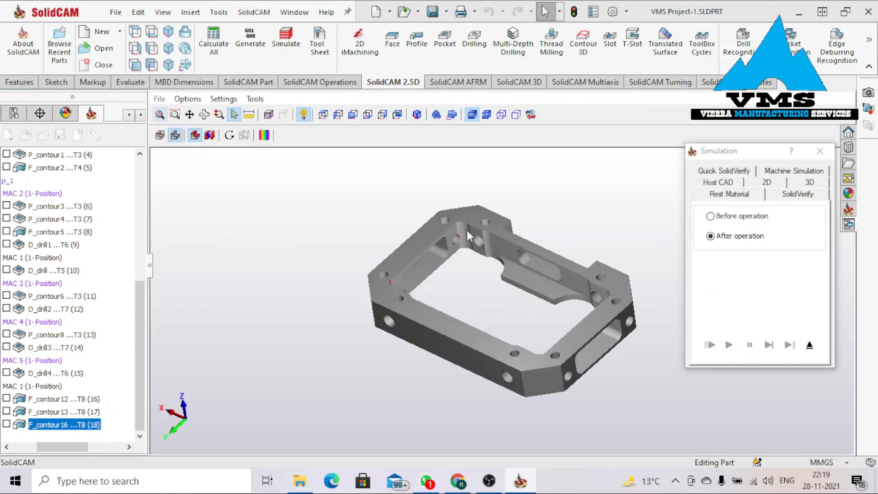
pyautogui.scroll(5, 467, 231)
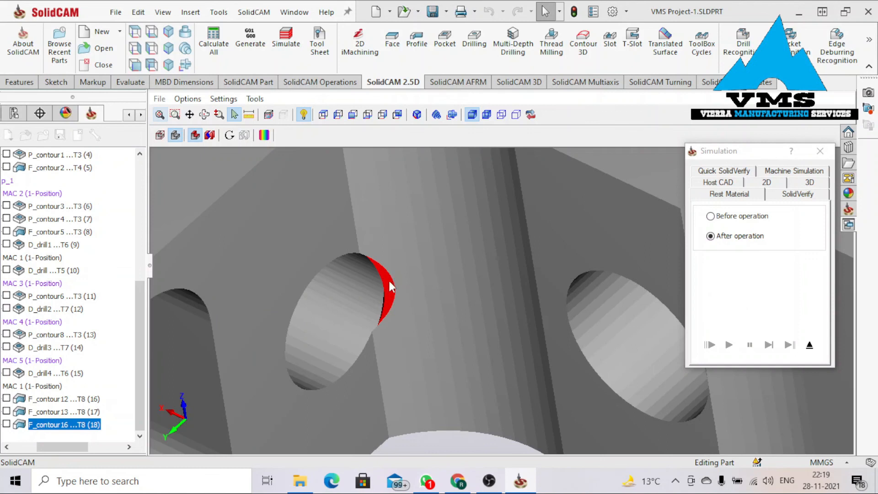
pyautogui.moveTo(384, 282); pyautogui.dragTo(390, 283, button='middle')
pyautogui.scroll(-8, 267, 312)
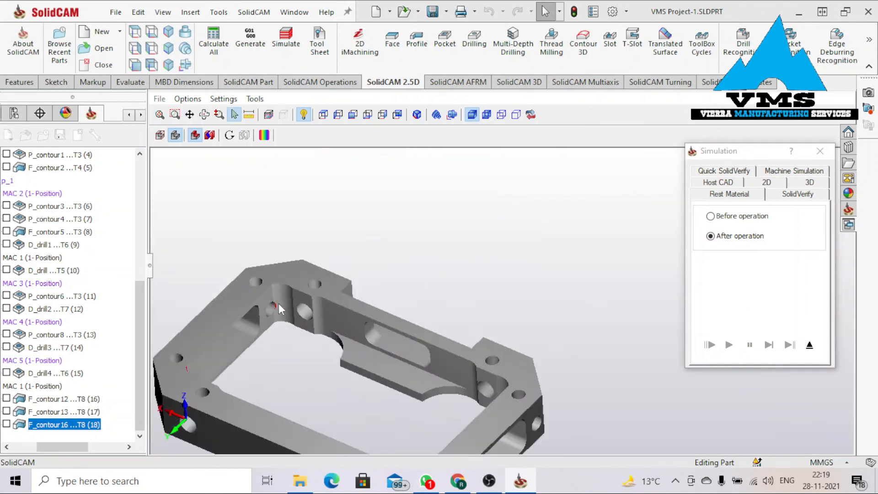
pyautogui.scroll(4, 233, 369)
pyautogui.press('Escape')
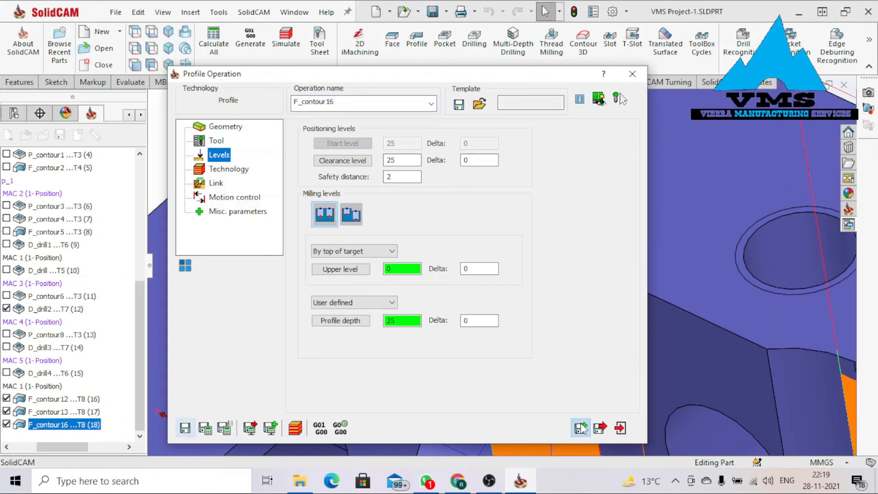
# Save F_contour16, make a copy of the operation, and start a new geometry for the copy.
pyautogui.click(583, 428)
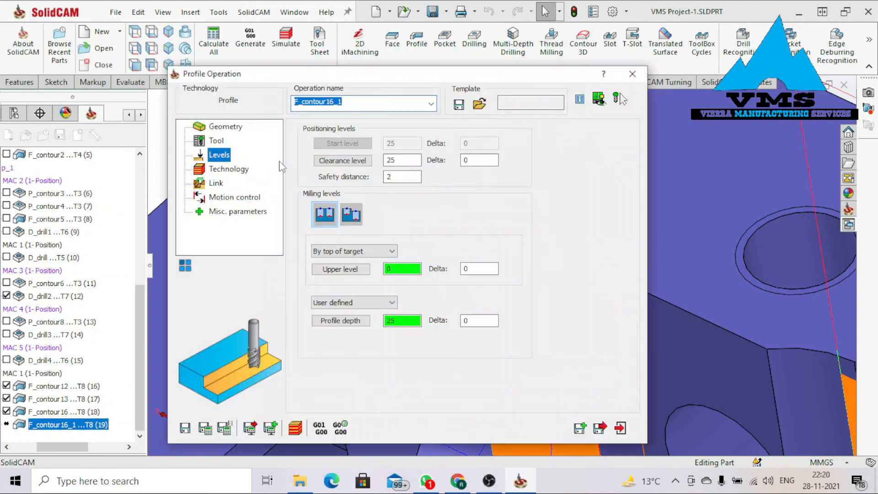
pyautogui.click(226, 127)
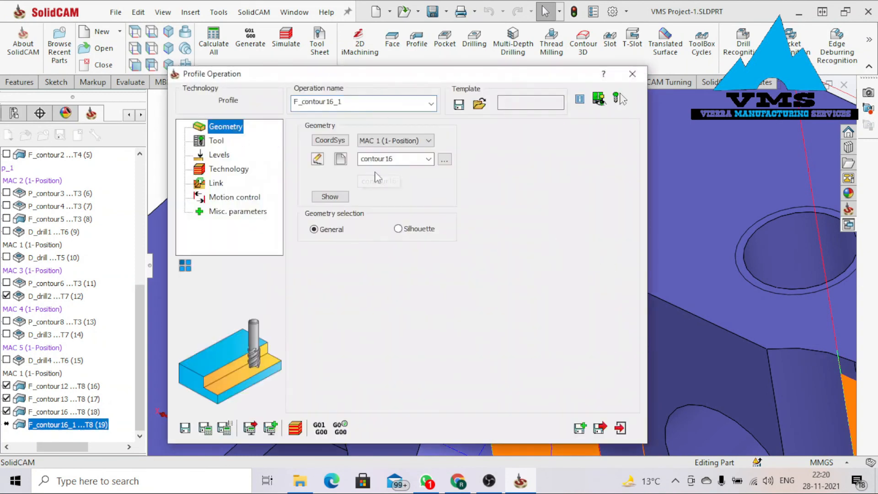
pyautogui.click(340, 159)
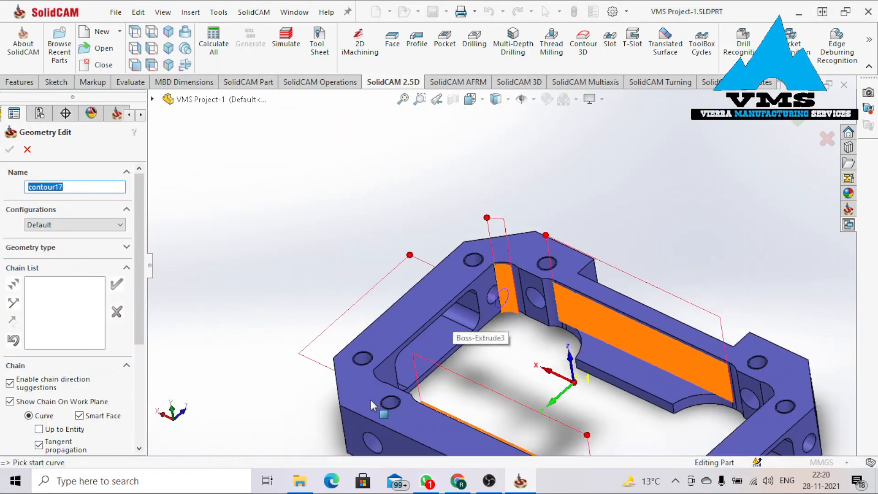
# Define the new geometry by chaining only the top arc edge of the next inner corner with Up to Entity, and accept it.
pyautogui.moveTo(351, 393); pyautogui.dragTo(330, 426, button='middle')
pyautogui.scroll(-5, 393, 400)
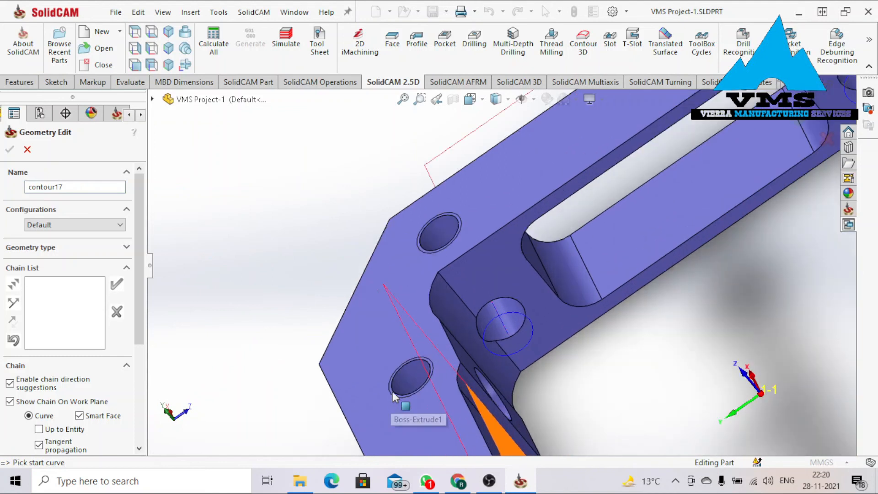
pyautogui.click(434, 293)
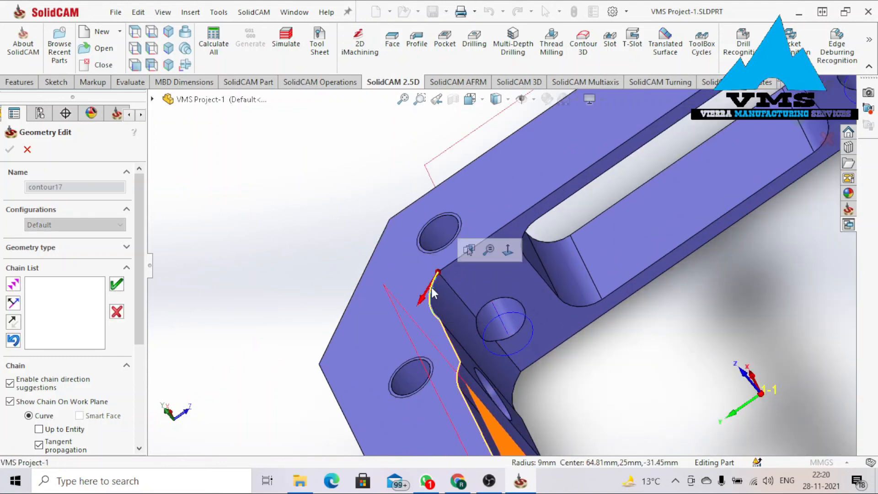
pyautogui.click(272, 260)
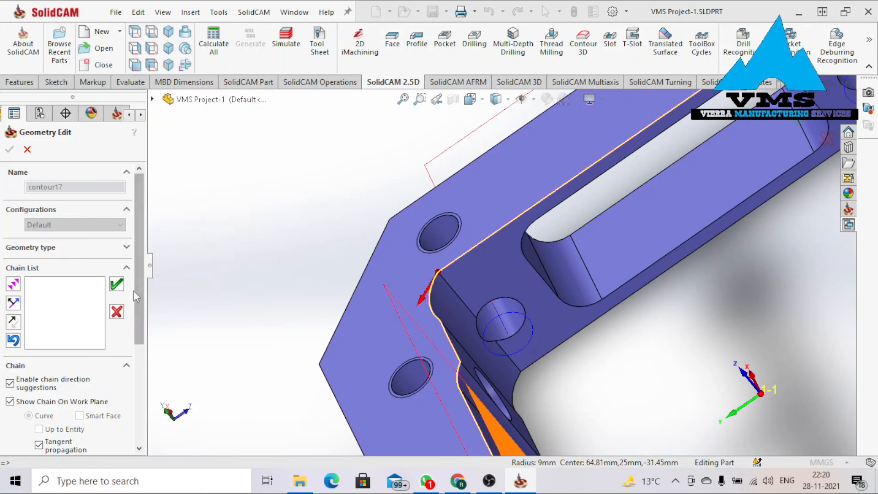
pyautogui.scroll(-3, 145, 307)
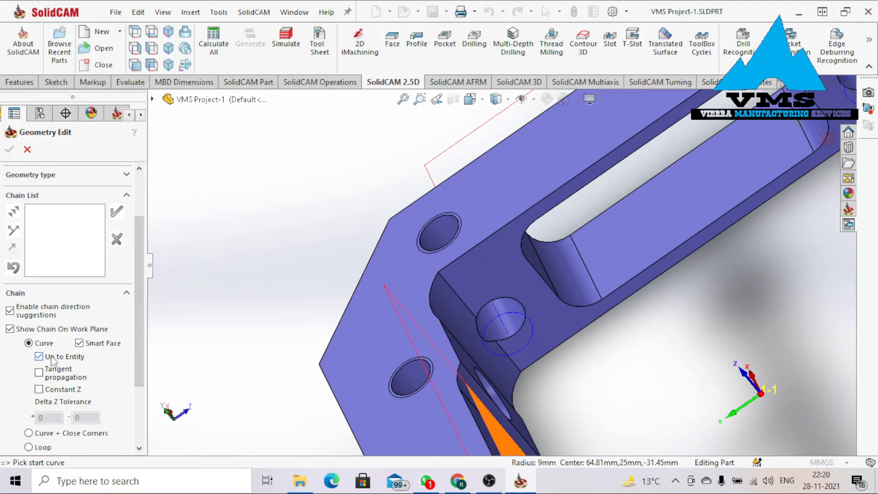
pyautogui.click(429, 291)
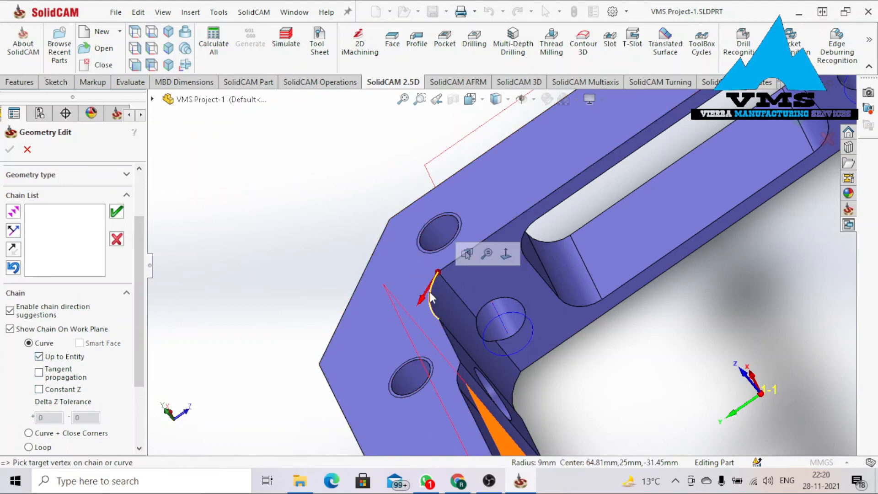
pyautogui.click(117, 212)
pyautogui.click(9, 150)
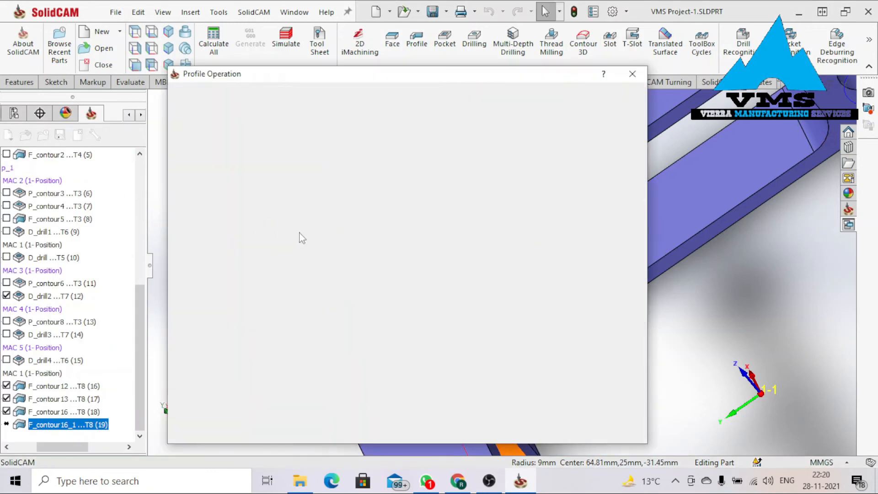
# Set the copied operation's profile depth to 25 by picking the part's bottom as the lower level at Z -25.
pyautogui.click(219, 155)
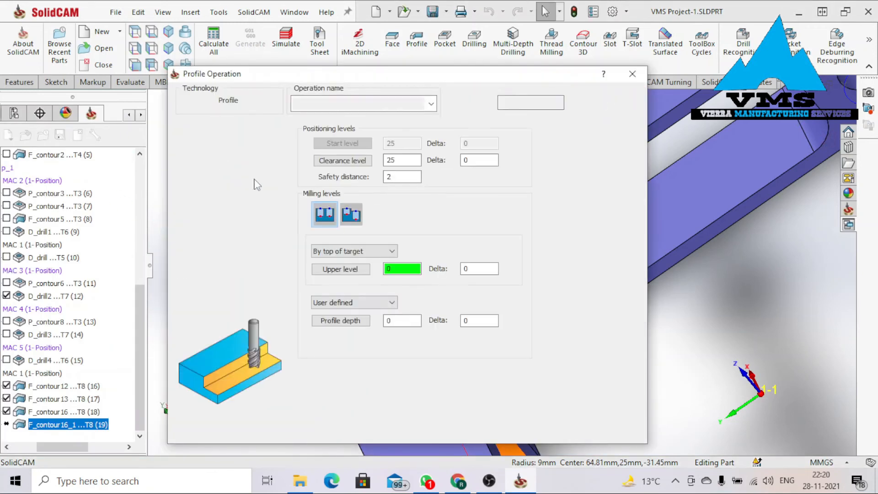
pyautogui.click(359, 321)
pyautogui.scroll(5, 632, 284)
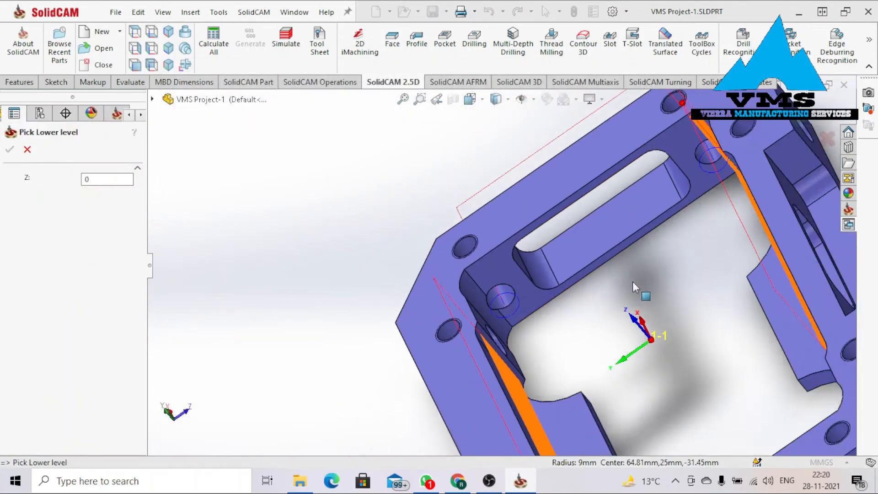
pyautogui.moveTo(525, 322); pyautogui.dragTo(506, 298, button='middle')
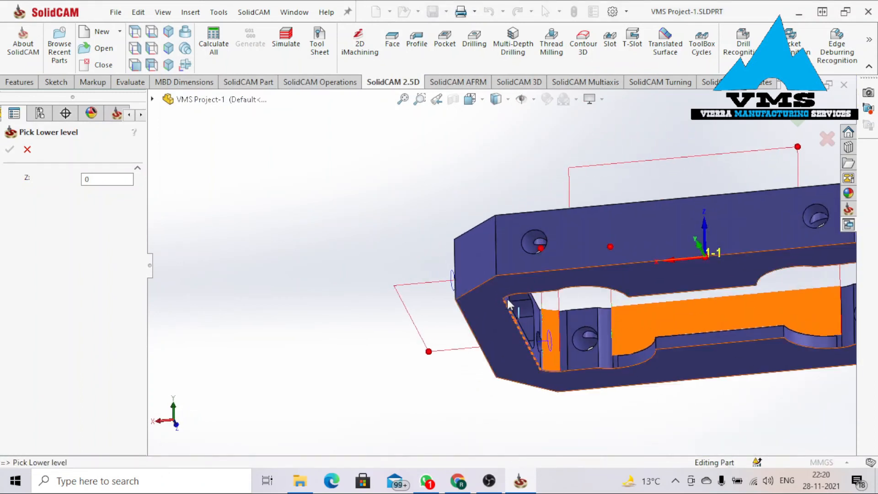
pyautogui.click(495, 311)
pyautogui.moveTo(515, 243); pyautogui.dragTo(415, 345, button='middle')
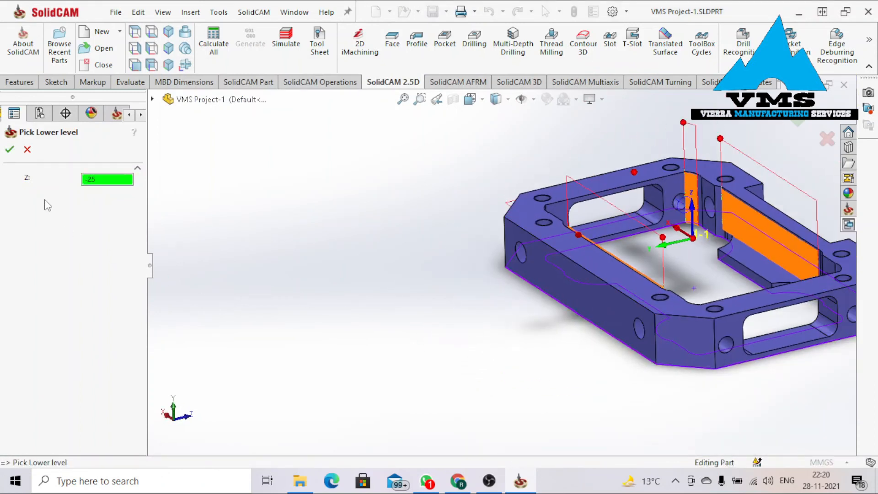
pyautogui.click(14, 150)
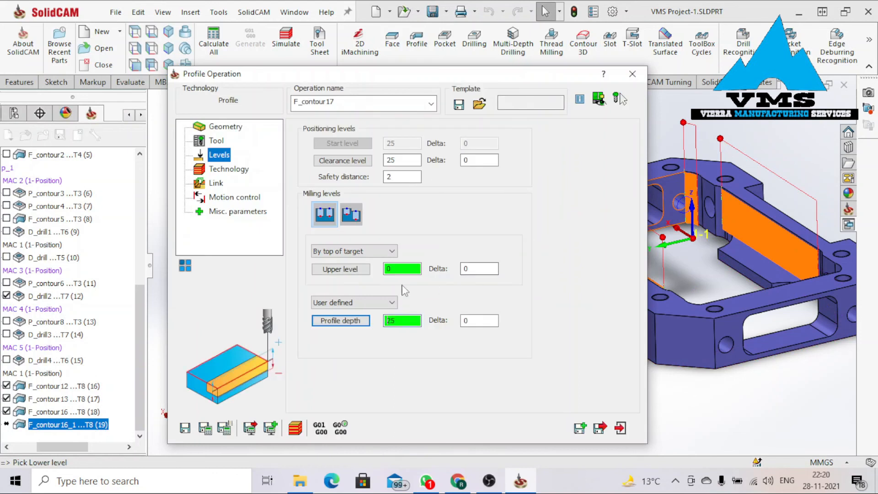
# Open the geometry modification of the new corner profile and set the tool side to Left.
pyautogui.click(233, 169)
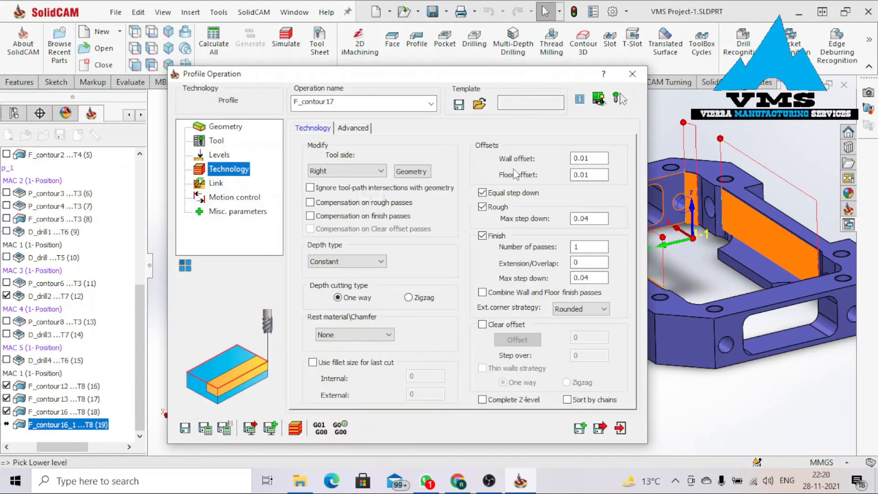
pyautogui.click(410, 171)
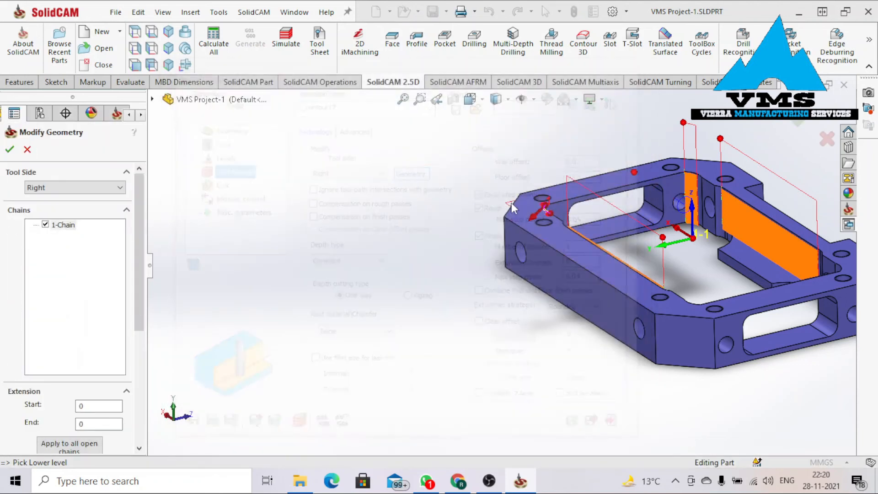
pyautogui.scroll(-5, 675, 188)
pyautogui.moveTo(480, 276); pyautogui.dragTo(381, 332, button='middle')
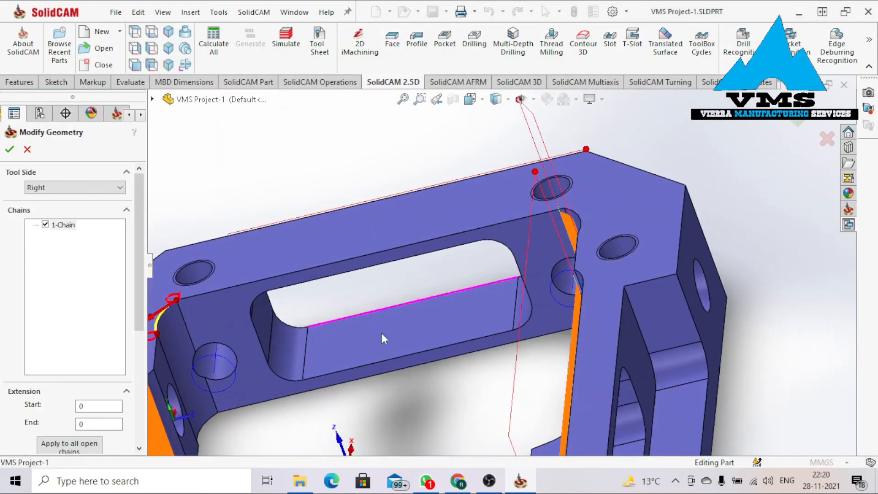
pyautogui.scroll(1, 381, 333)
pyautogui.scroll(-4, 185, 272)
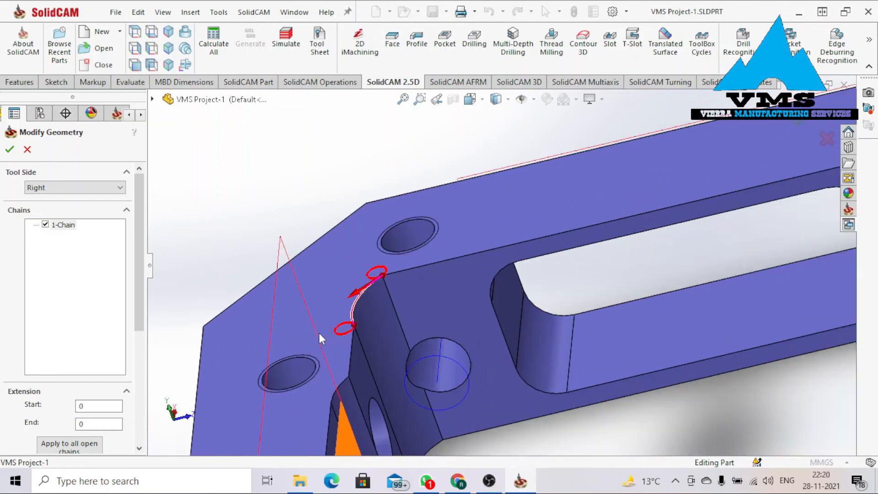
pyautogui.click(100, 188)
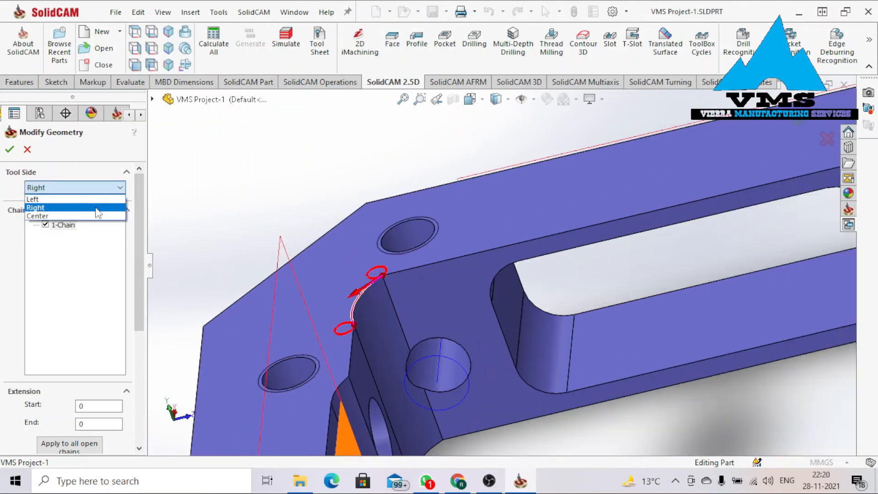
pyautogui.click(102, 203)
# Set the corner chain's end extension to -5 mm, and accept the modified geometry.
pyautogui.moveTo(139, 241); pyautogui.dragTo(139, 301)
pyautogui.moveTo(311, 341); pyautogui.dragTo(334, 354, button='middle')
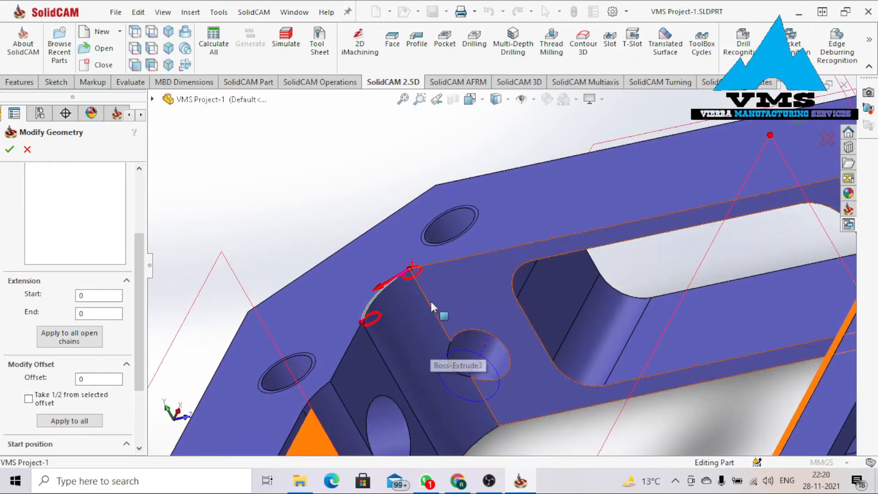
pyautogui.moveTo(392, 369); pyautogui.dragTo(371, 324, button='middle')
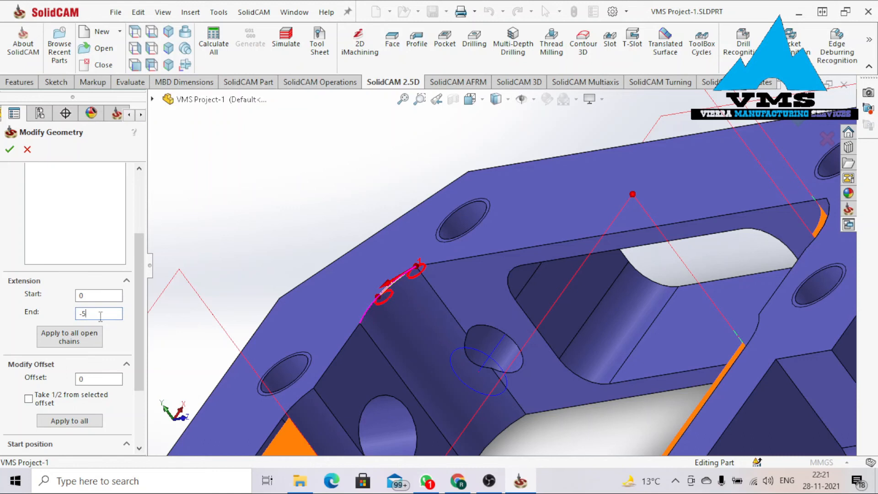
pyautogui.click(10, 148)
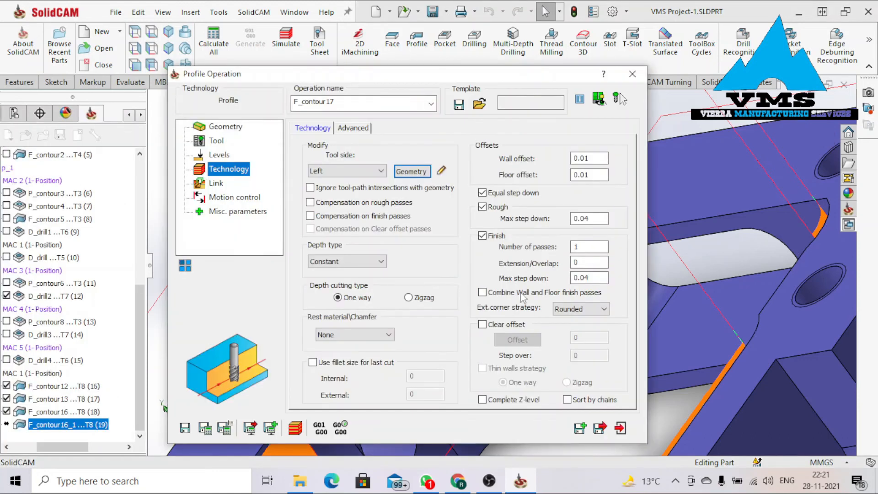
# Review the link, motion control and miscellaneous parameters of F_contour17, save and calculate the operation, and open its simulation.
pyautogui.click(219, 183)
pyautogui.click(227, 197)
pyautogui.click(235, 211)
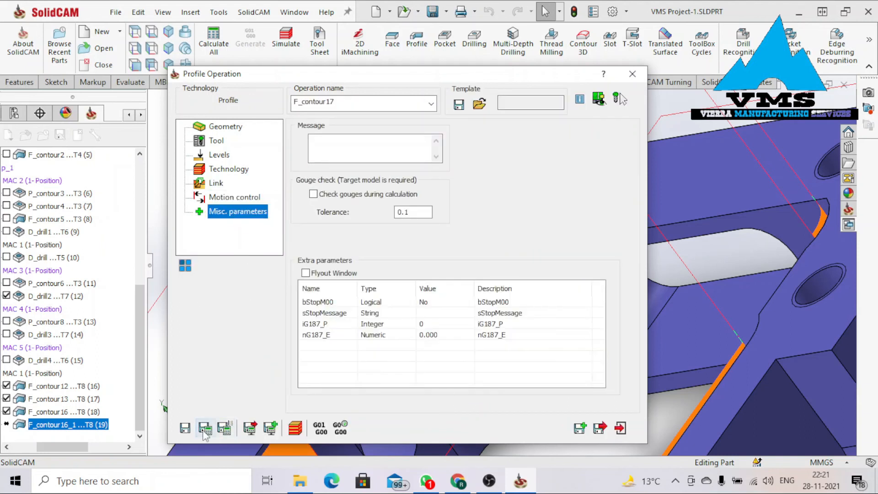
pyautogui.click(204, 428)
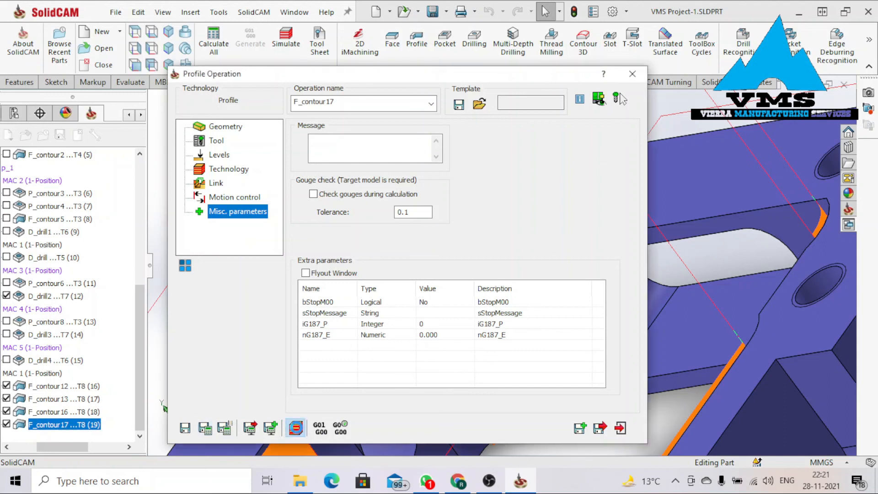
pyautogui.click(298, 428)
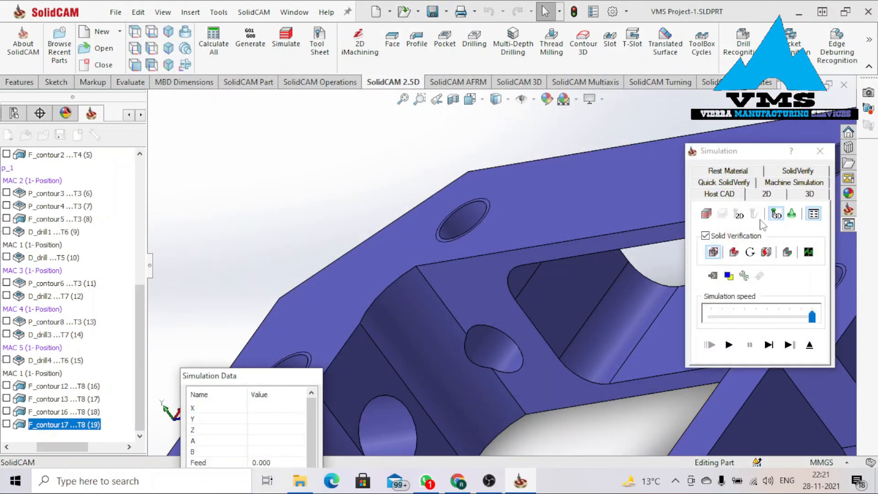
# Run the SolidVerify simulation of F_contour17 and inspect the cut at the inner corner.
pyautogui.click(796, 176)
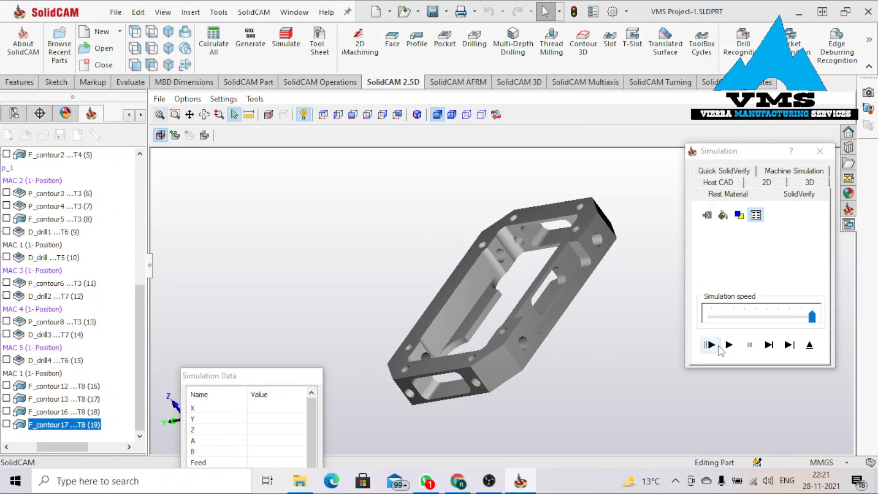
pyautogui.click(718, 346)
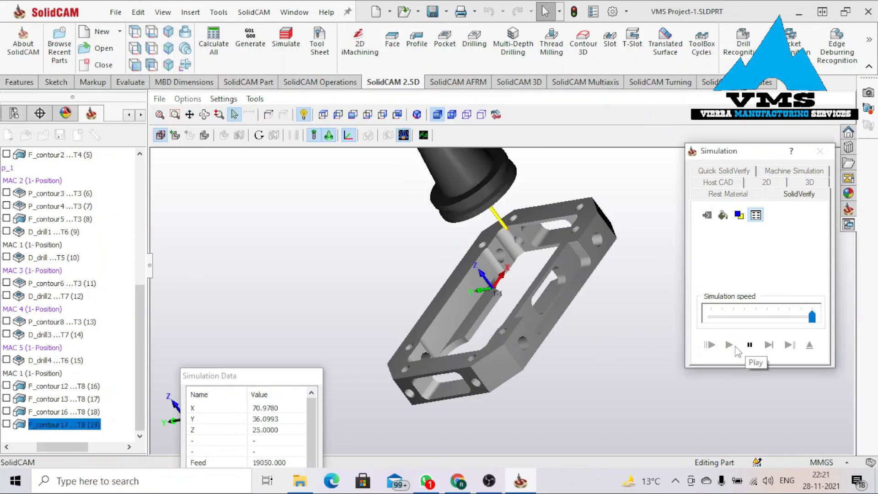
pyautogui.scroll(-4, 517, 278)
pyautogui.moveTo(541, 215); pyautogui.dragTo(374, 188, button='middle')
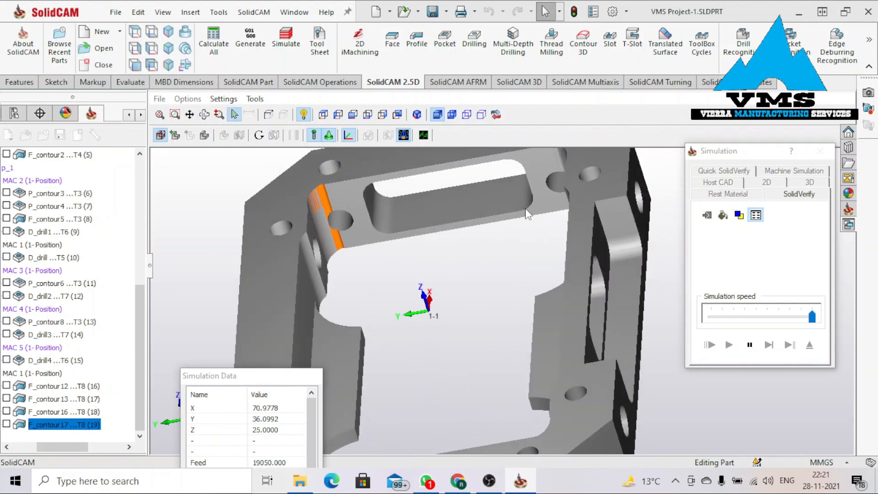
pyautogui.scroll(6, 353, 191)
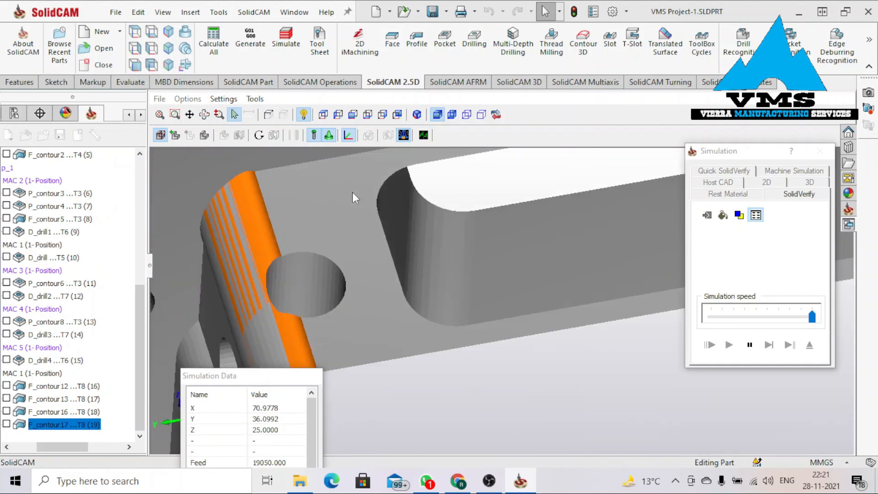
pyautogui.scroll(-7, 352, 192)
pyautogui.moveTo(352, 206); pyautogui.dragTo(372, 263, button='middle')
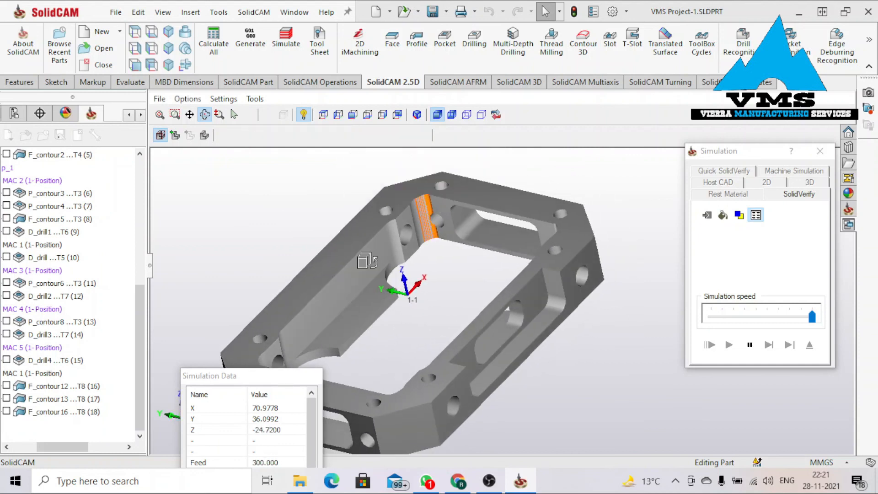
# Check the rest material after F_contour17 around the corner's side hole, and close the simulation.
pyautogui.click(748, 196)
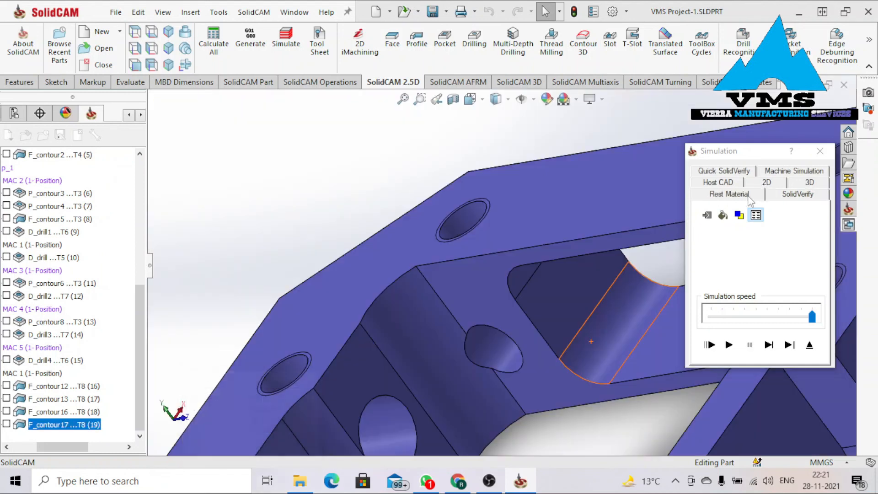
pyautogui.scroll(10, 514, 233)
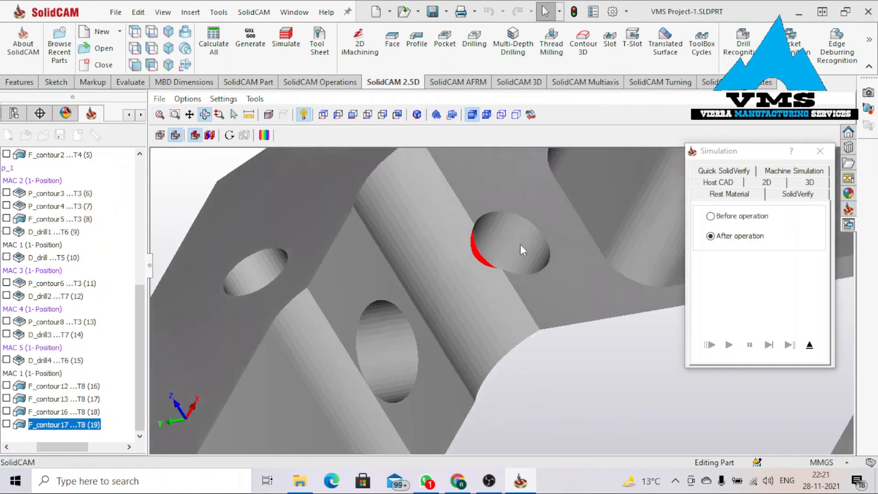
pyautogui.moveTo(520, 244); pyautogui.dragTo(518, 242, button='middle')
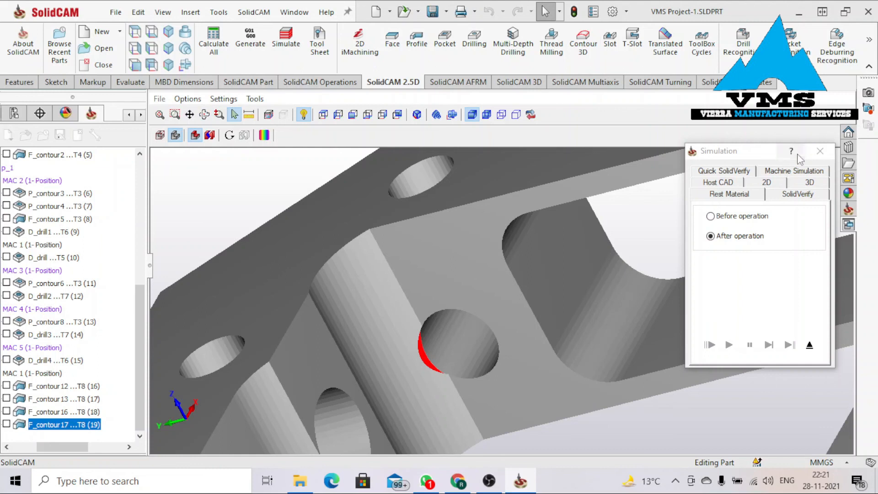
pyautogui.click(820, 151)
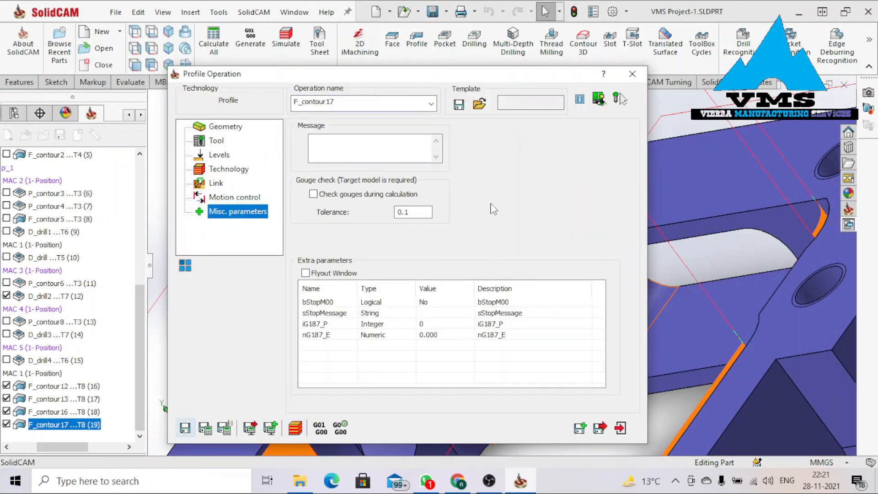
pyautogui.click(585, 426)
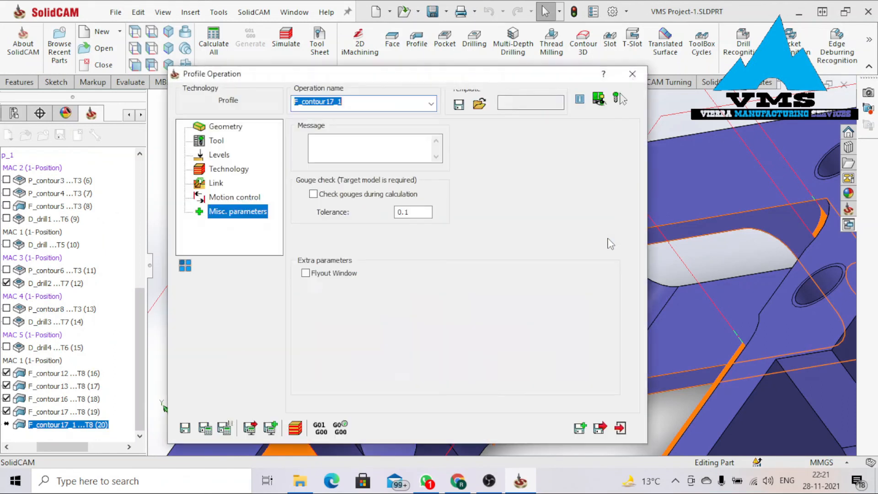
pyautogui.click(632, 75)
pyautogui.moveTo(526, 303); pyautogui.dragTo(402, 374, button='middle')
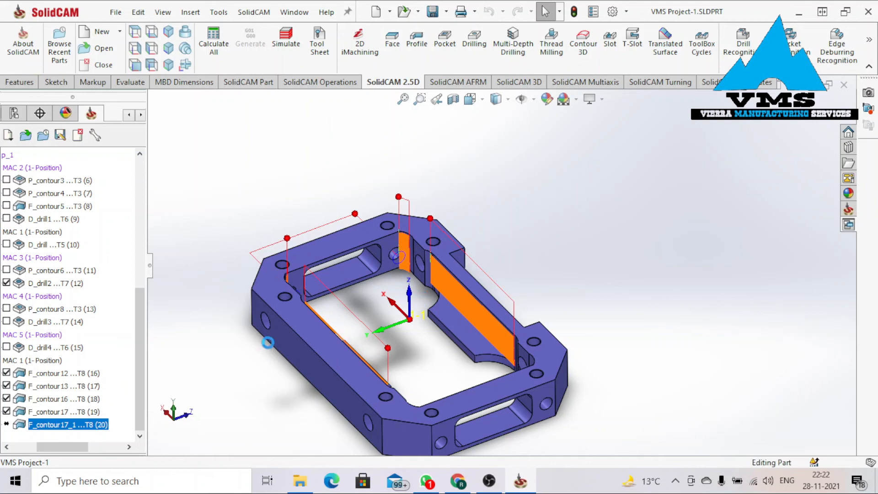
pyautogui.click(360, 233)
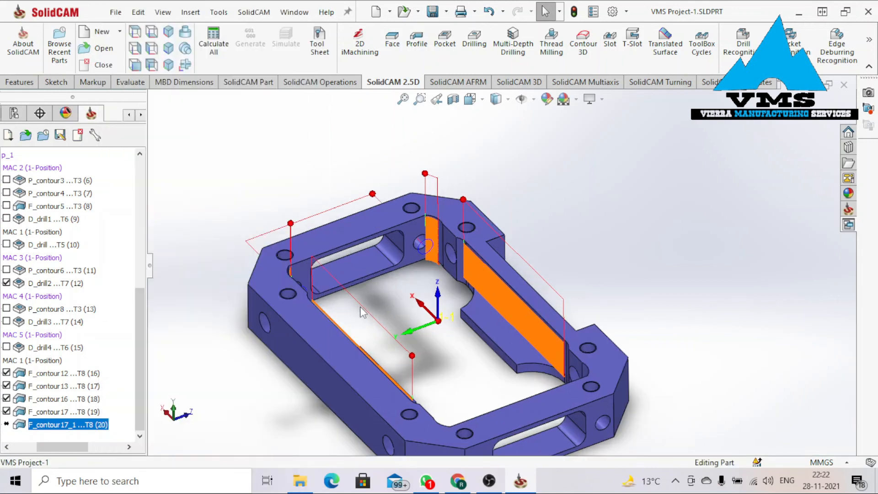
pyautogui.scroll(-5, 362, 305)
pyautogui.scroll(5, 421, 287)
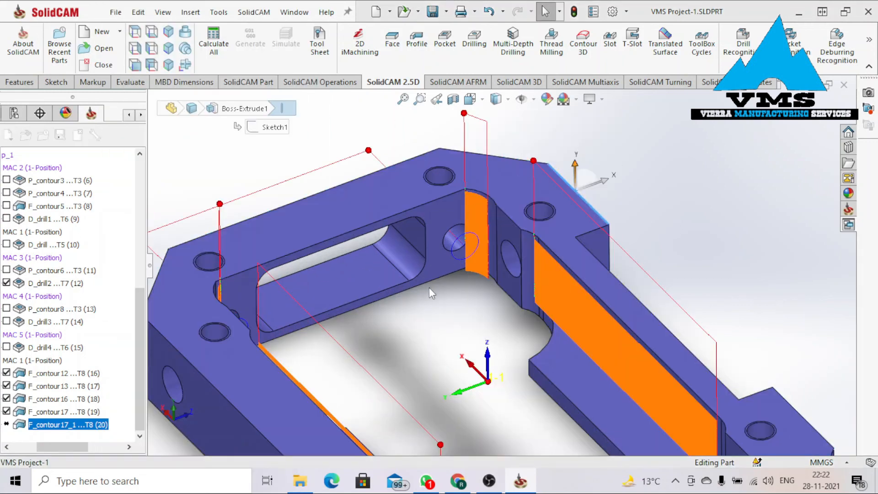
pyautogui.scroll(2, 537, 320)
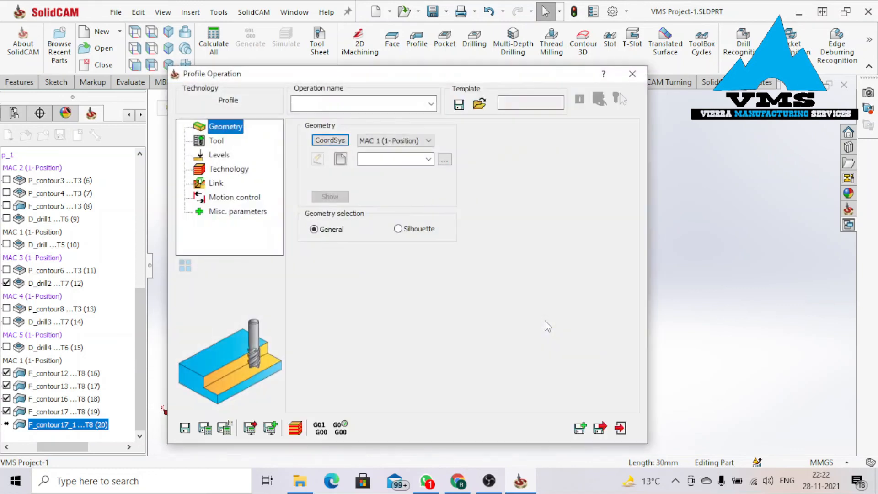
pyautogui.click(638, 74)
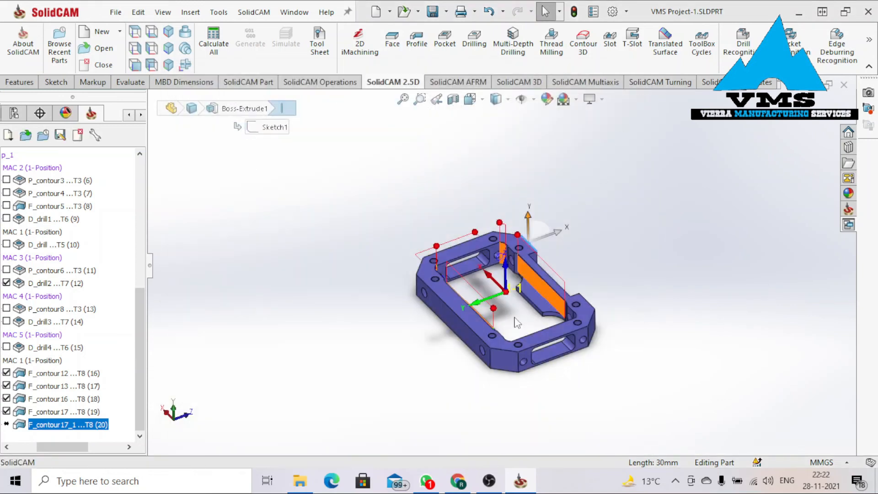
pyautogui.scroll(-3, 516, 322)
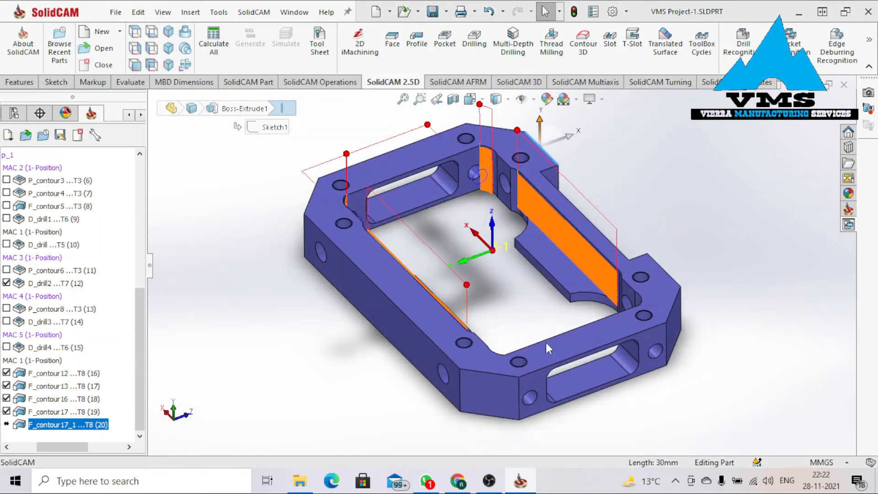
pyautogui.rightClick(94, 426)
pyautogui.click(333, 371)
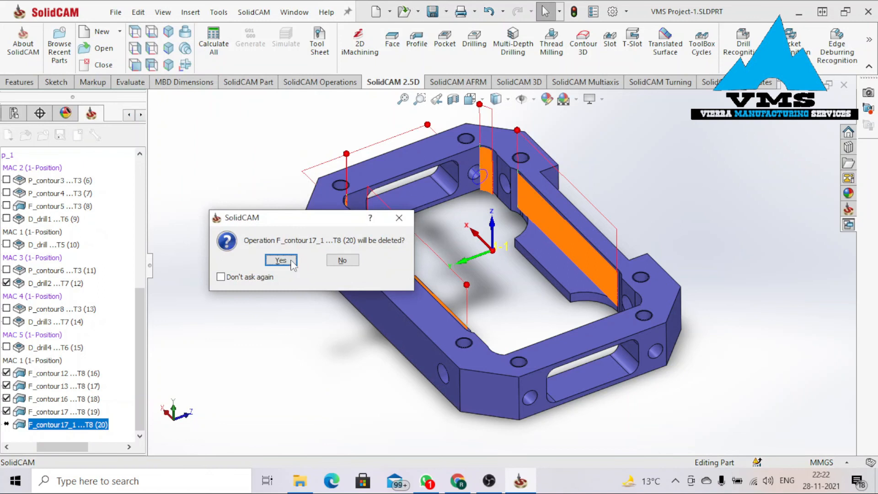
pyautogui.click(281, 260)
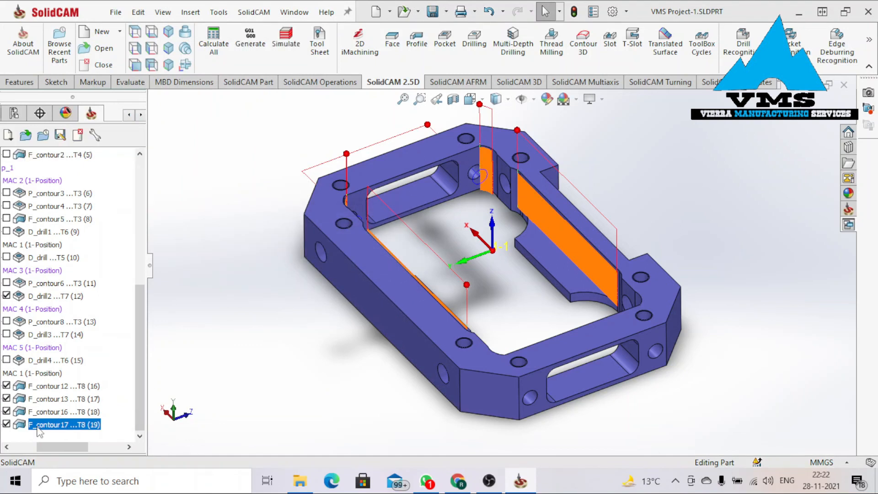
# Reopen F_contour17 for editing and bring up its rest material simulation.
pyautogui.rightClick(39, 430)
pyautogui.click(146, 155)
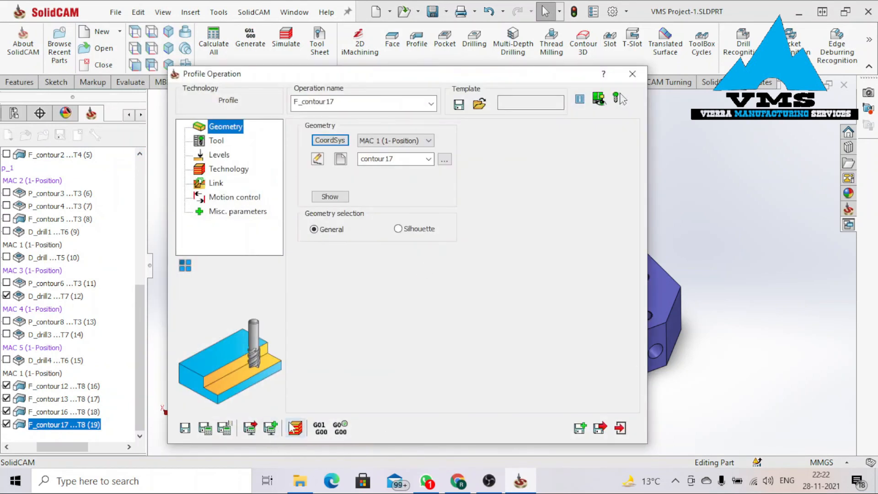
pyautogui.click(617, 98)
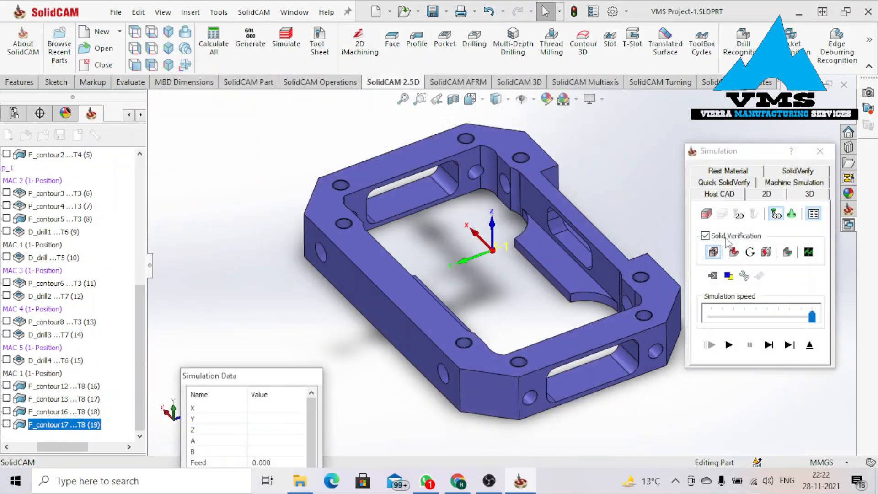
pyautogui.click(736, 182)
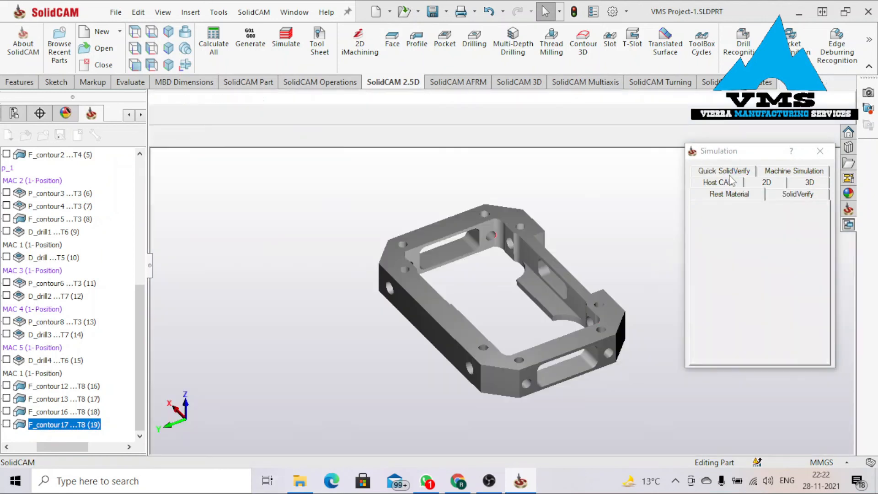
# Examine the part's inner corners and side holes for rest material, and close the simulation and the operation.
pyautogui.scroll(5, 478, 276)
pyautogui.moveTo(530, 313); pyautogui.dragTo(630, 360, button='middle')
pyautogui.scroll(-6, 580, 373)
pyautogui.moveTo(571, 368); pyautogui.dragTo(554, 287, button='middle')
pyautogui.scroll(8, 566, 262)
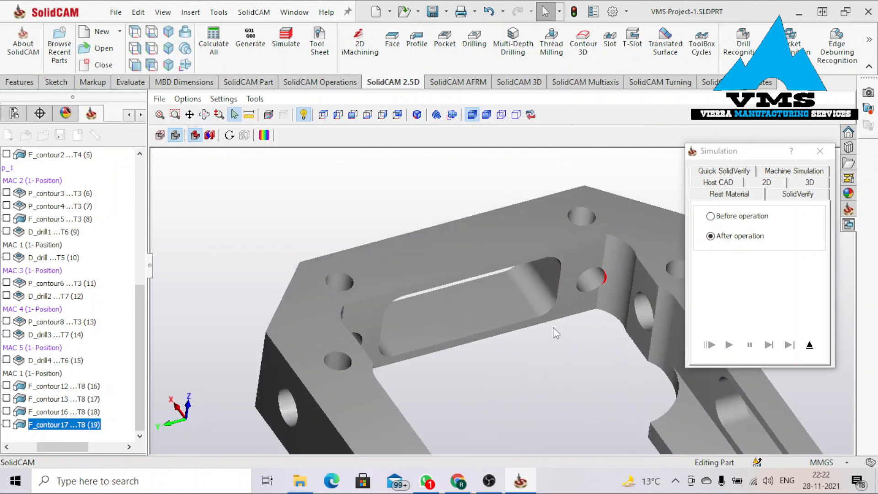
pyautogui.scroll(5, 487, 360)
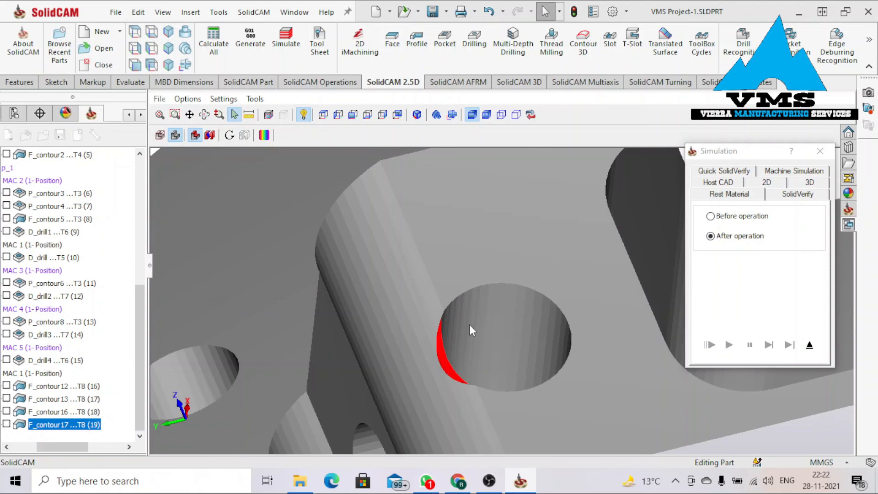
pyautogui.scroll(-10, 469, 327)
pyautogui.scroll(4, 580, 366)
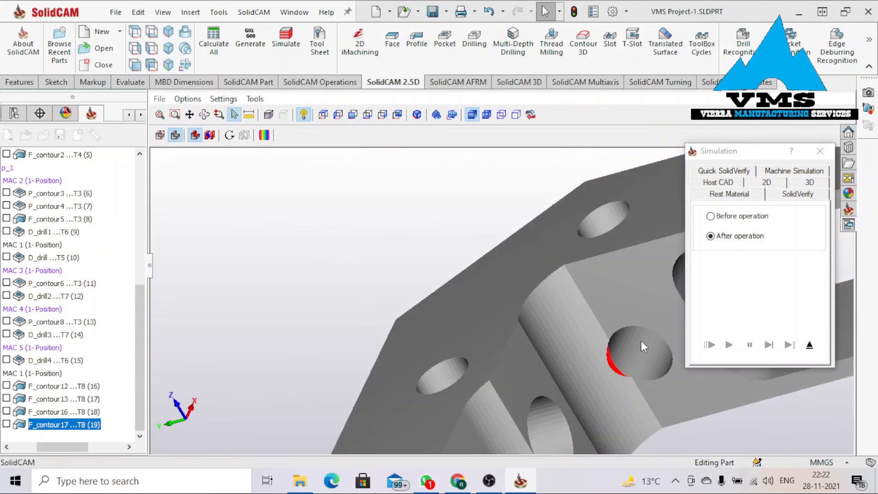
pyautogui.scroll(-5, 641, 344)
pyautogui.scroll(6, 644, 346)
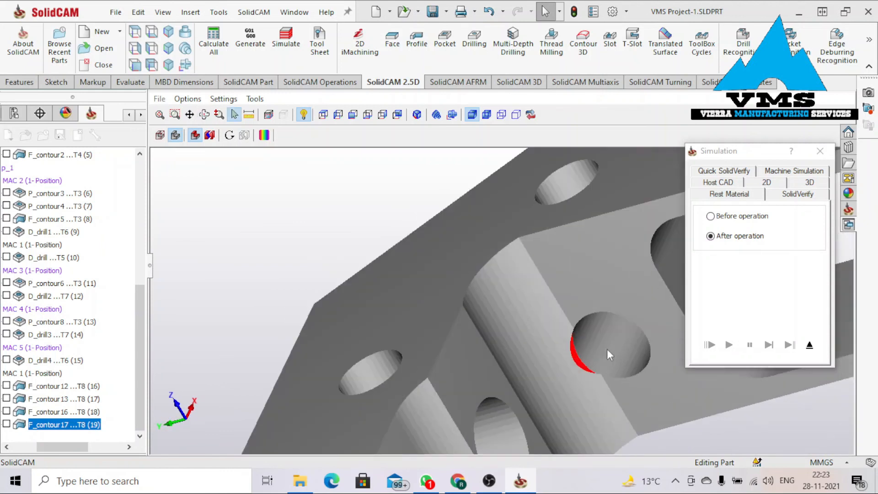
pyautogui.scroll(-5, 613, 341)
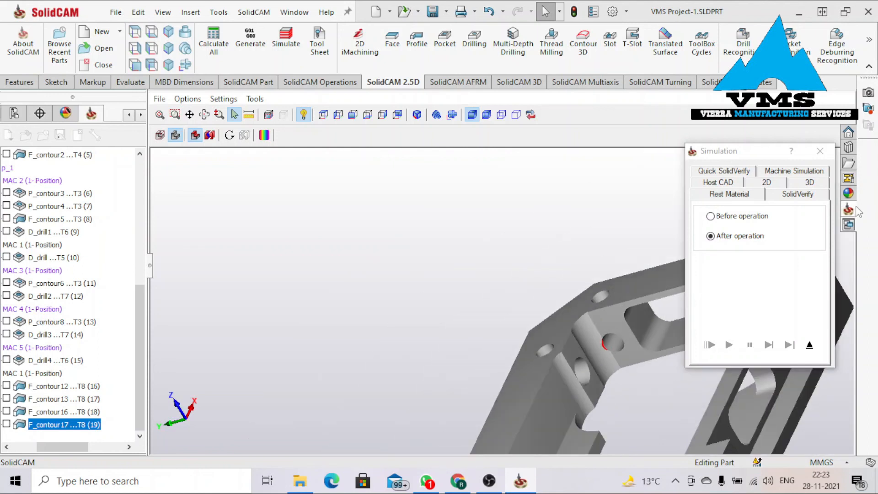
pyautogui.click(820, 151)
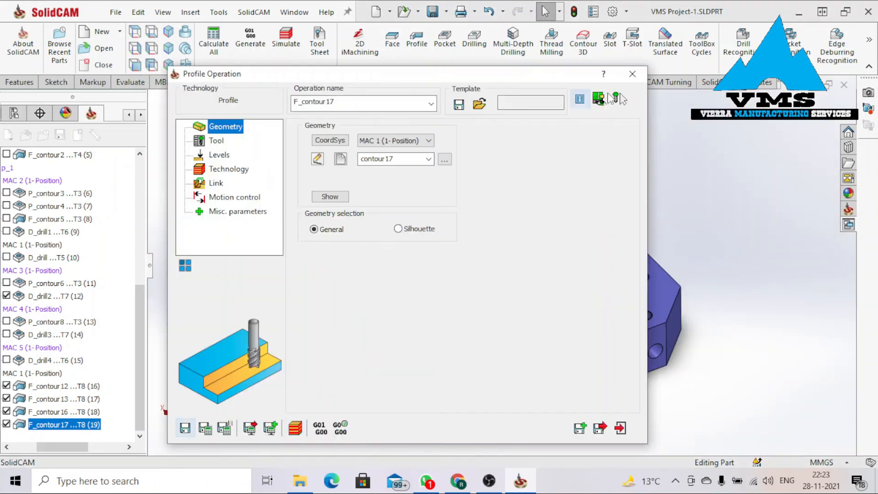
pyautogui.click(632, 74)
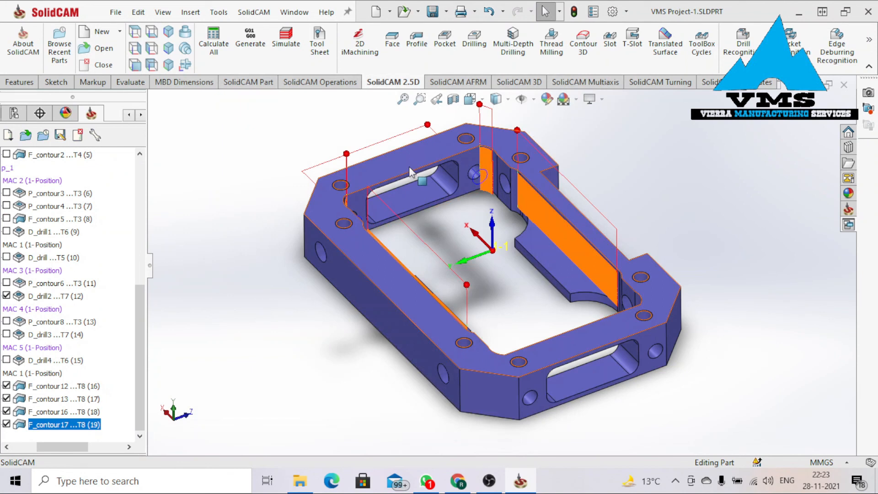
# Edit the D_drill2 operation under MAC 3, set its drill depth delta to -1, and save and calculate it.
pyautogui.click(33, 271)
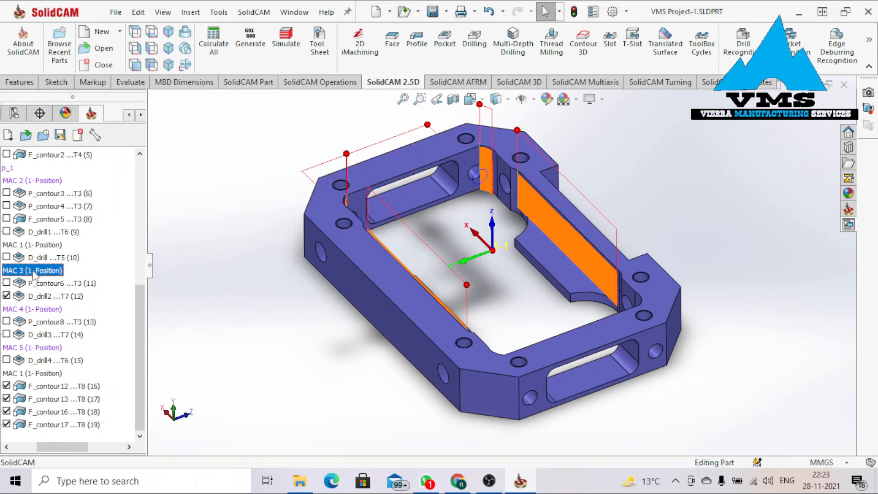
pyautogui.click(29, 297)
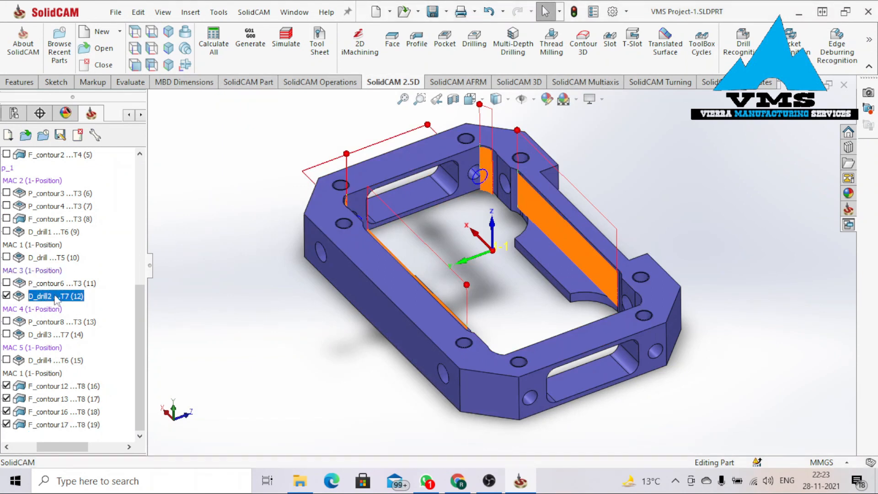
pyautogui.rightClick(41, 302)
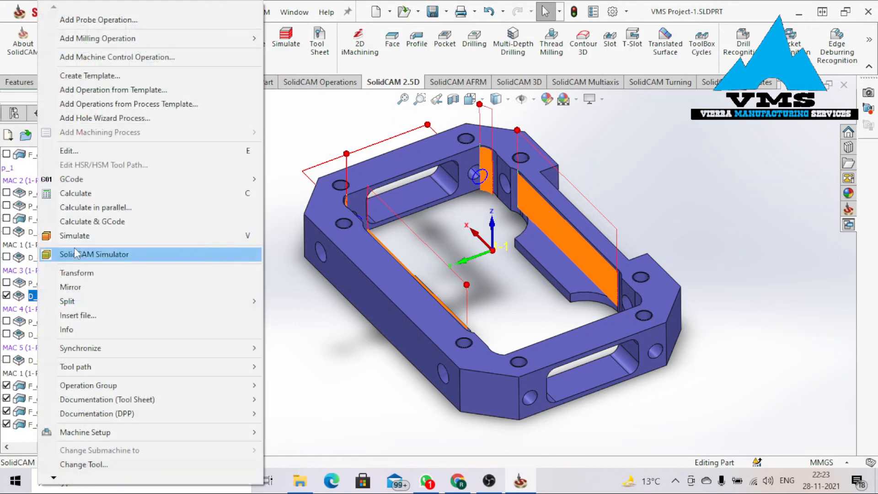
pyautogui.click(127, 152)
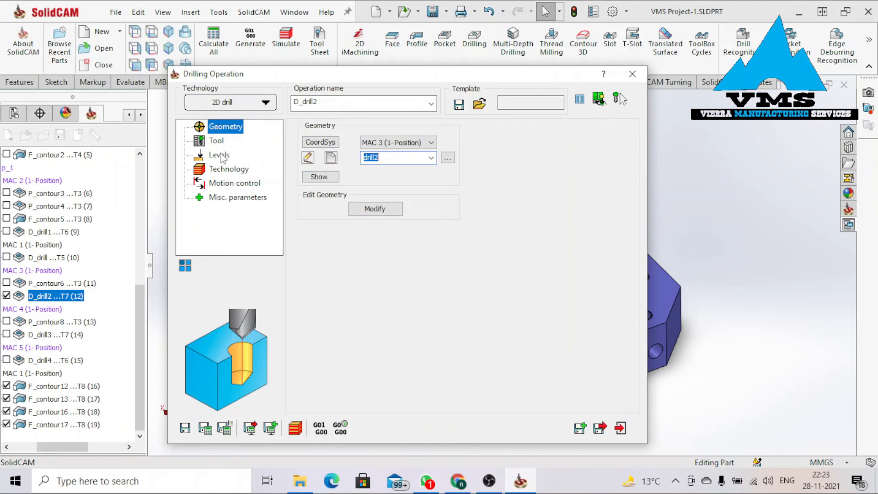
pyautogui.click(220, 155)
pyautogui.click(473, 272)
pyautogui.moveTo(481, 273); pyautogui.dragTo(443, 278)
pyautogui.write('-1')
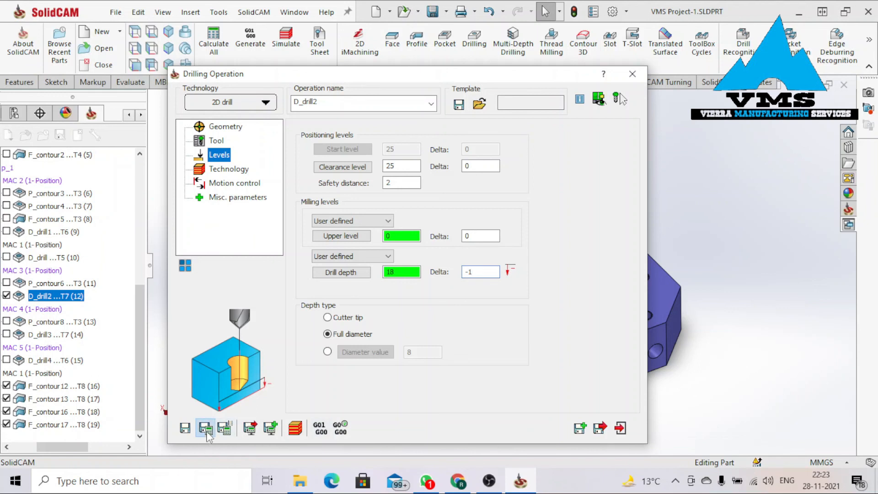
pyautogui.click(207, 431)
# Simulate the D_drill2 operation in SolidVerify.
pyautogui.click(297, 426)
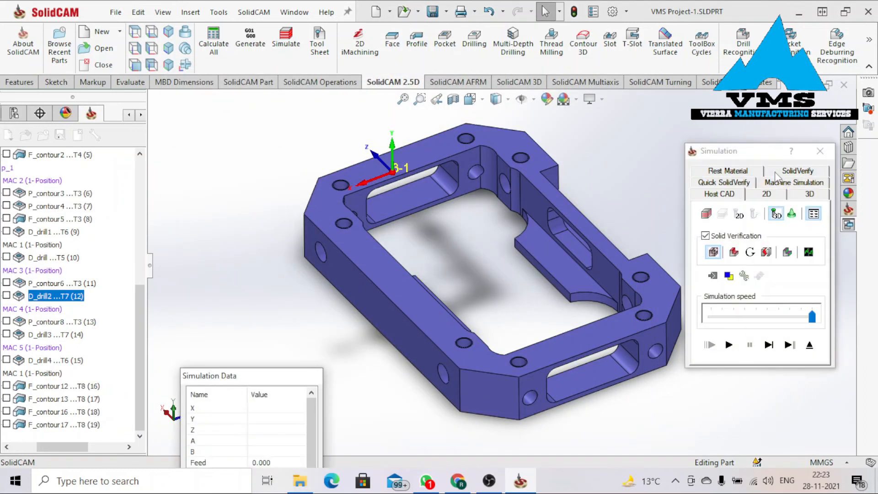
pyautogui.click(797, 171)
pyautogui.click(729, 345)
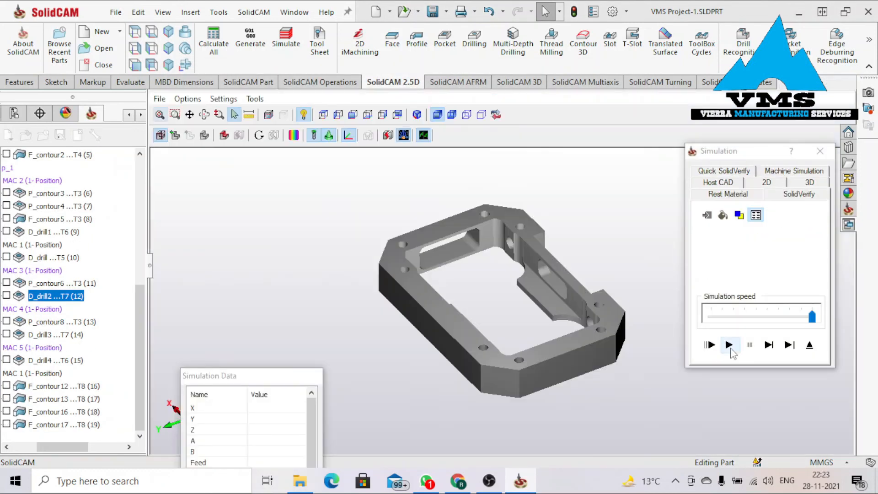
# Inspect the rest material left on the part after D_drill2, and close the simulation and the operation.
pyautogui.click(730, 195)
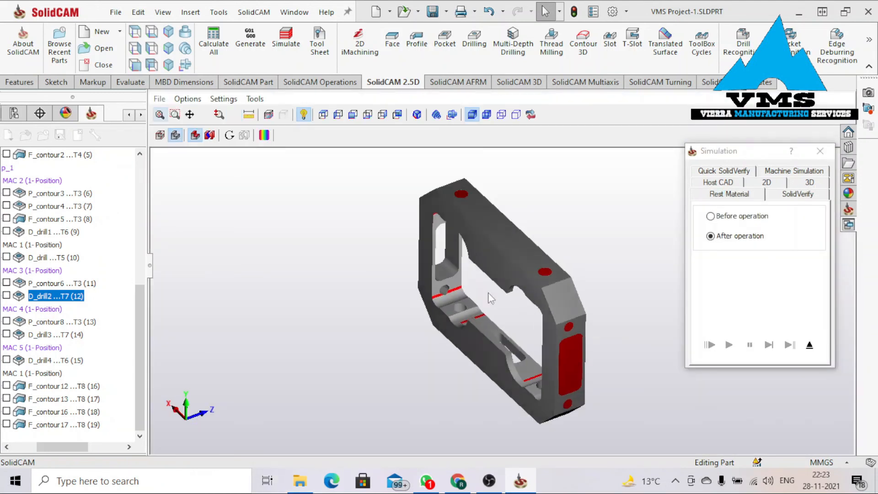
pyautogui.moveTo(487, 292); pyautogui.dragTo(492, 271, button='middle')
pyautogui.scroll(6, 475, 257)
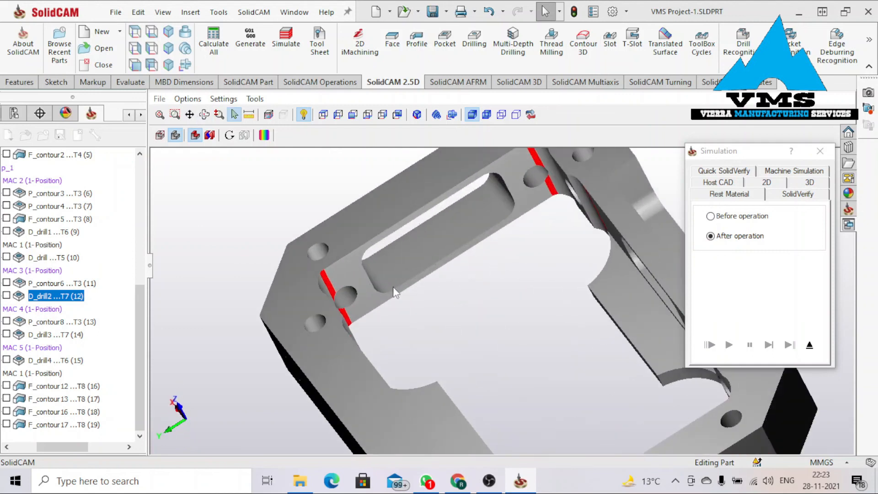
pyautogui.scroll(-6, 393, 286)
pyautogui.press('Escape')
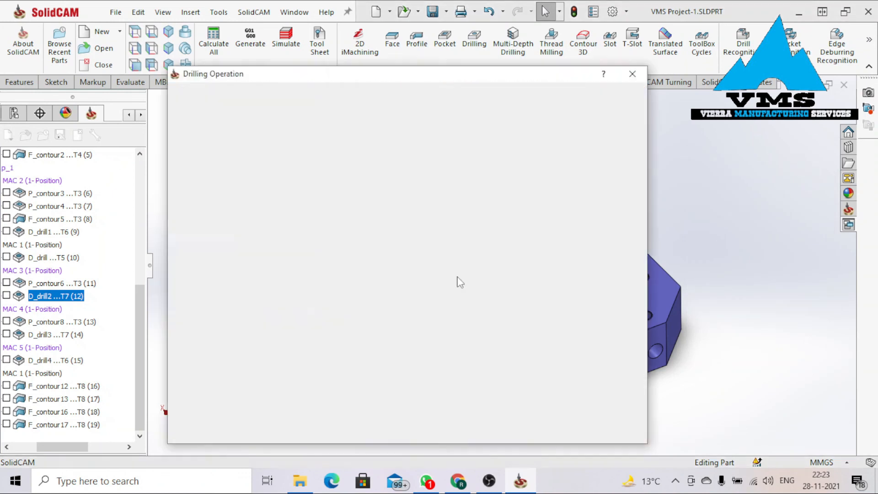
pyautogui.click(632, 74)
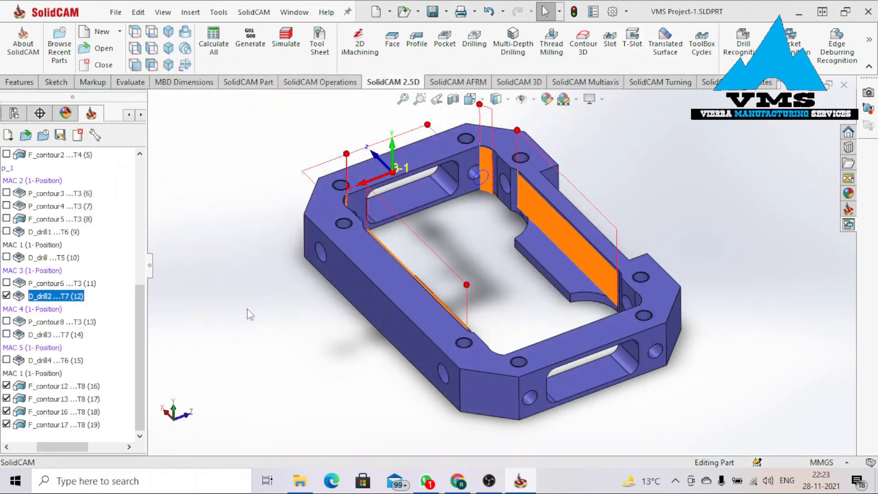
# Simulate the F_contour17 operation with the updated stock and bring up its rest material display.
pyautogui.click(56, 426)
pyautogui.rightClick(69, 425)
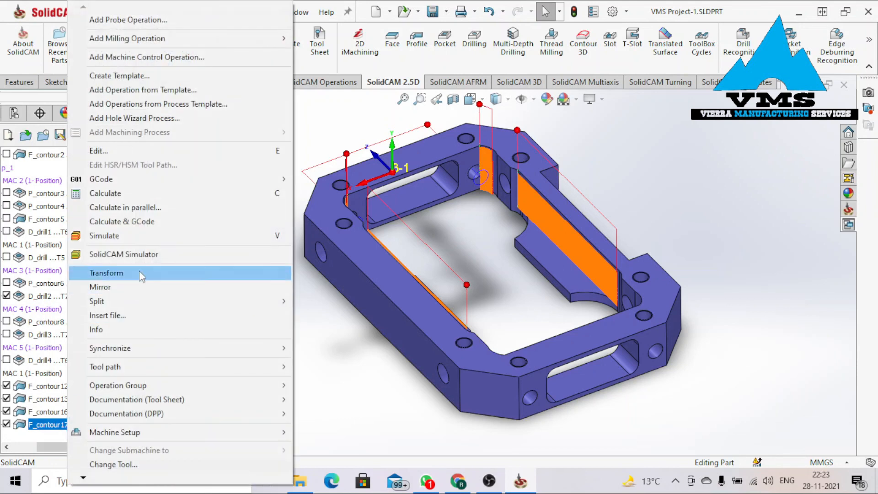
pyautogui.click(151, 234)
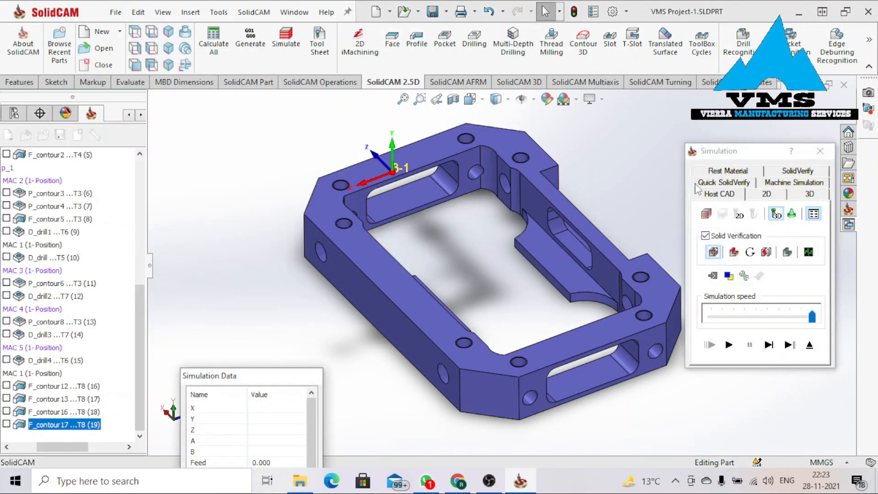
pyautogui.click(793, 171)
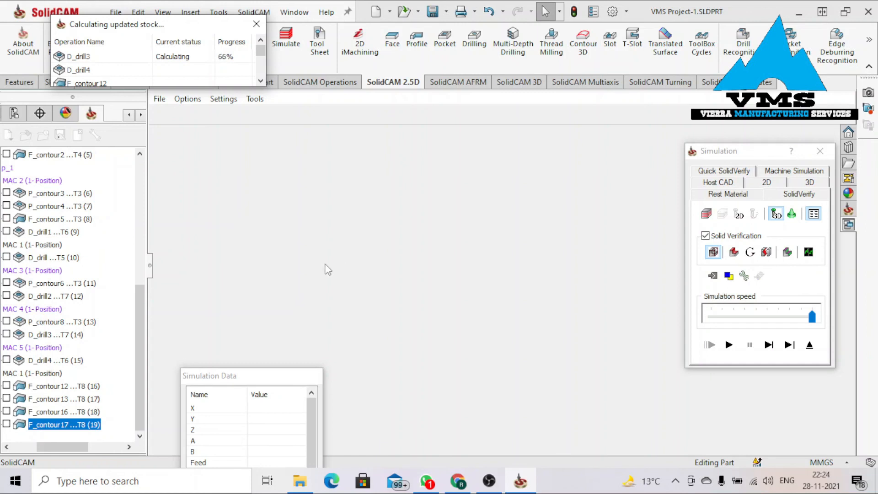
pyautogui.moveTo(261, 55)
pyautogui.mouseDown()
pyautogui.moveTo(262, 72)
pyautogui.moveTo(263, 57)
pyautogui.mouseUp()
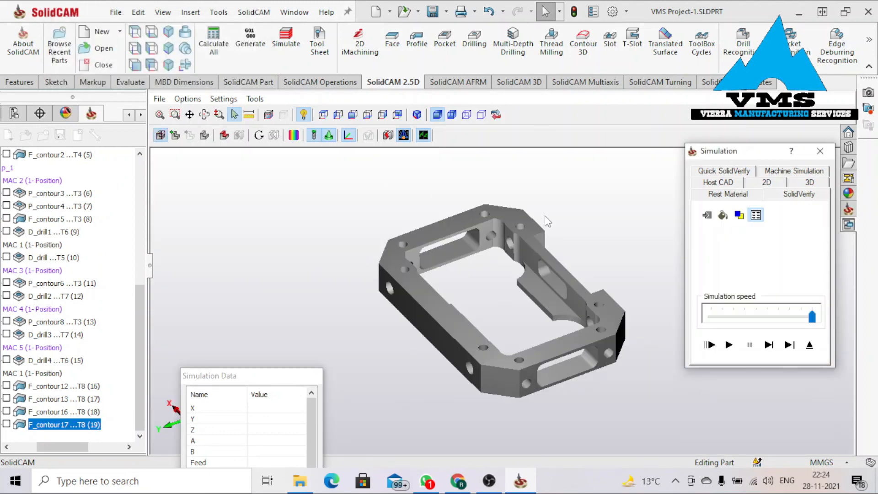
pyautogui.click(731, 197)
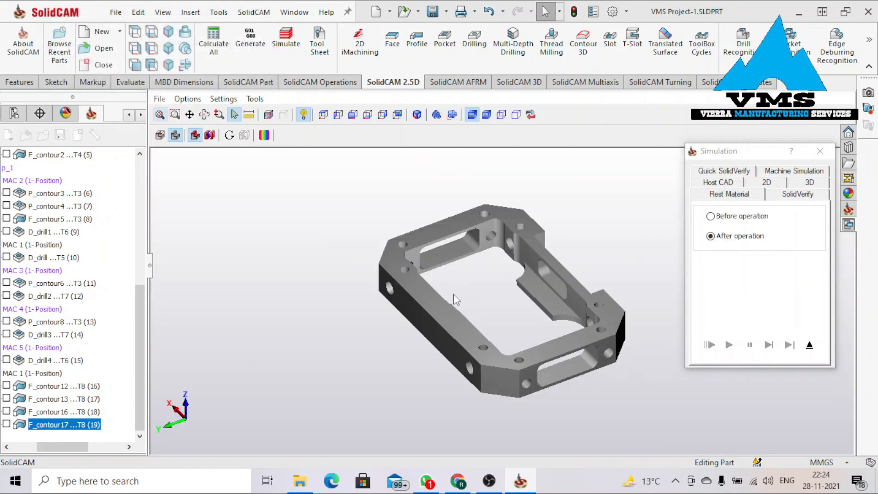
# Examine the part's inner corners and side holes for rest material after F_contour17, and close the simulation.
pyautogui.moveTo(454, 294); pyautogui.dragTo(425, 283, button='middle')
pyautogui.scroll(7, 446, 265)
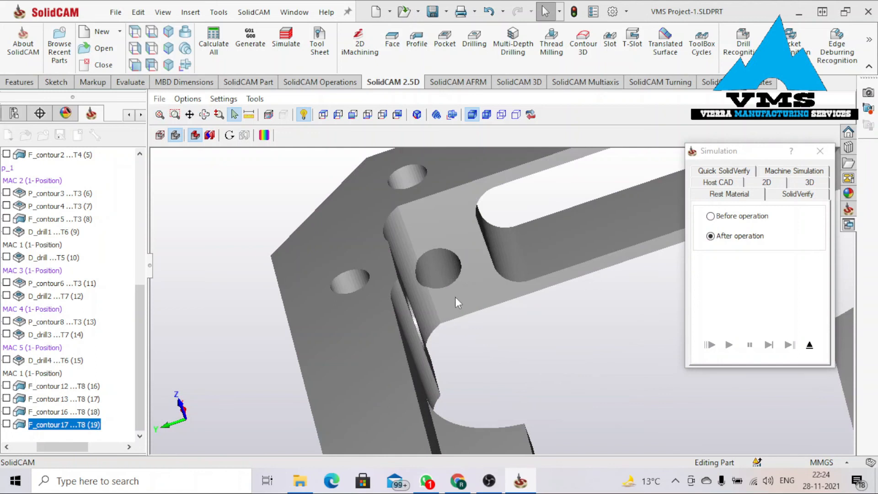
pyautogui.scroll(-5, 455, 297)
pyautogui.scroll(-3, 495, 295)
pyautogui.scroll(-3, 536, 294)
pyautogui.moveTo(535, 294); pyautogui.dragTo(632, 336, button='middle')
pyautogui.scroll(5, 613, 305)
pyautogui.scroll(5, 555, 261)
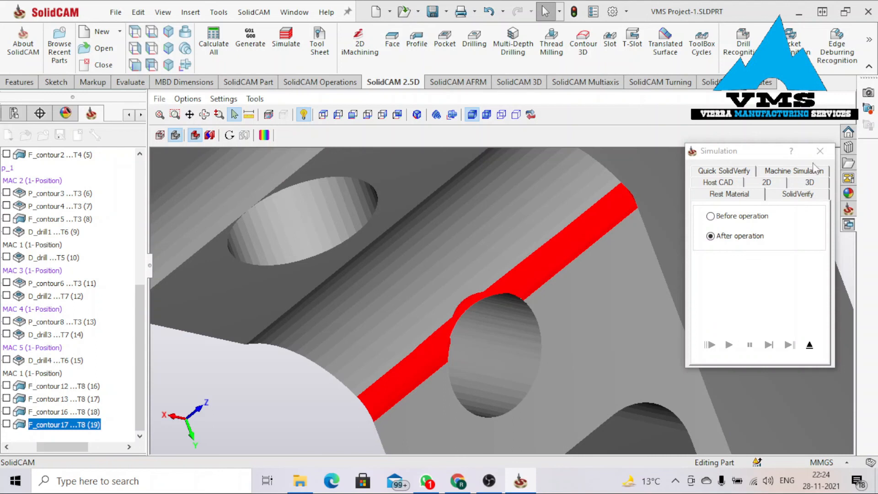
pyautogui.click(820, 151)
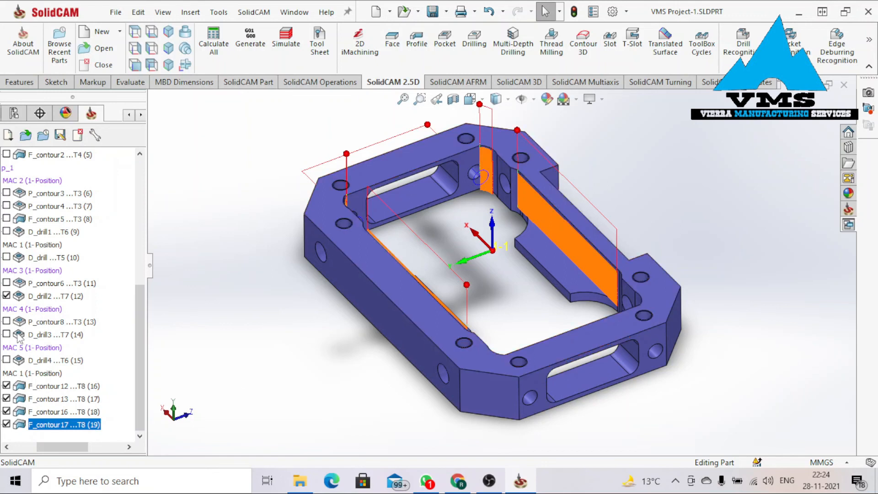
# Edit the D_drill3 operation under MAC 4, set its drill depth delta to -1, save and calculate it, and exit.
pyautogui.click(7, 312)
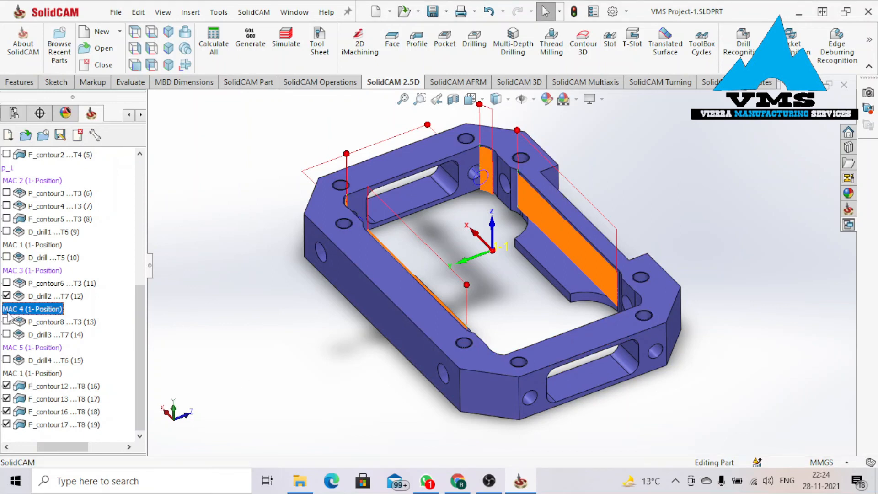
pyautogui.click(7, 334)
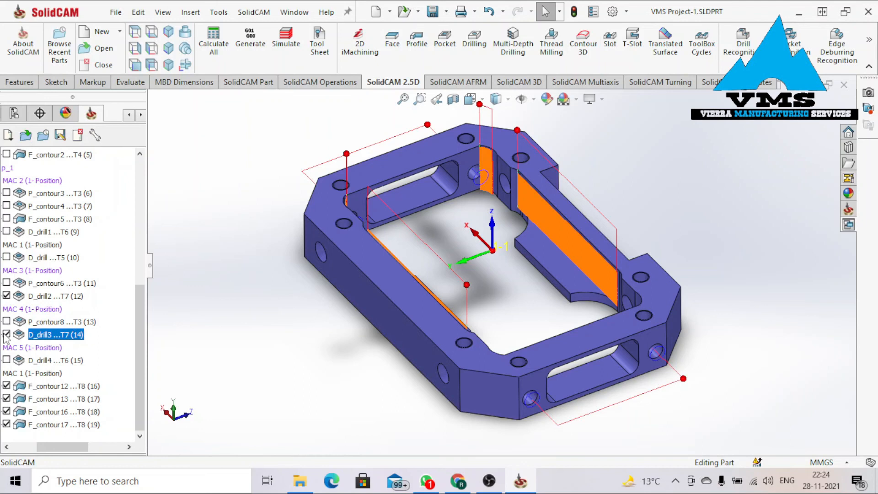
pyautogui.rightClick(38, 340)
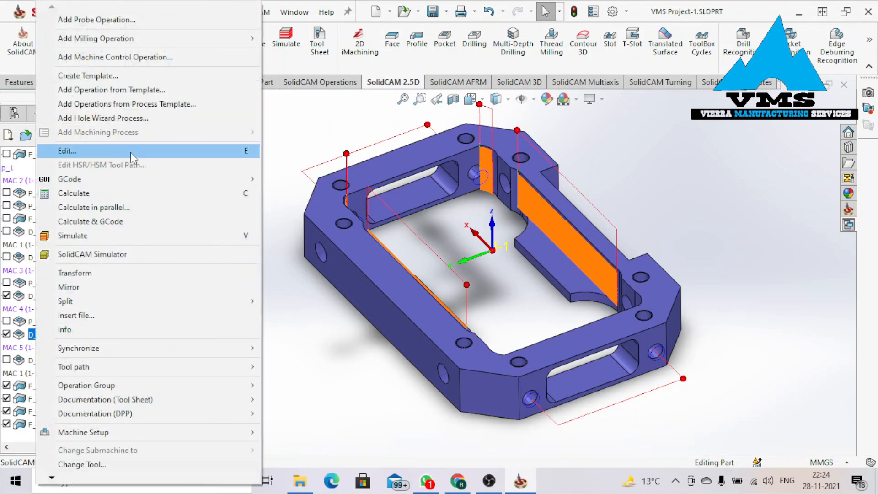
pyautogui.click(69, 147)
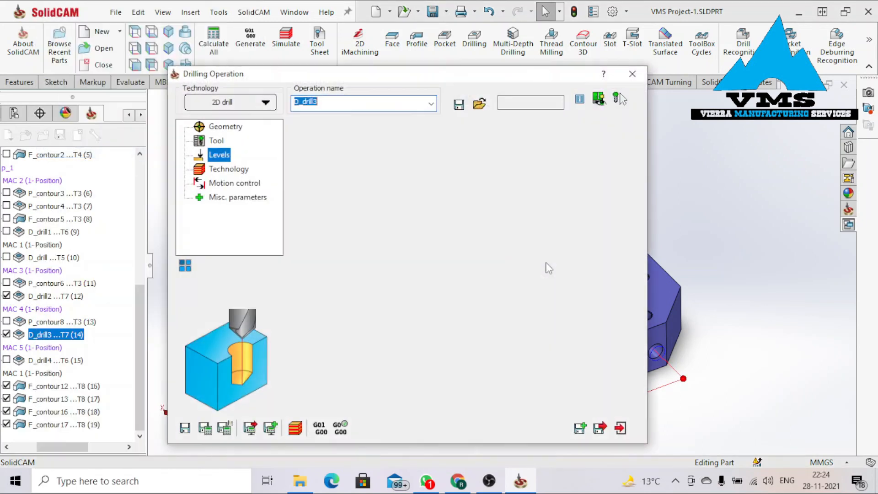
pyautogui.click(482, 271)
pyautogui.write('-1')
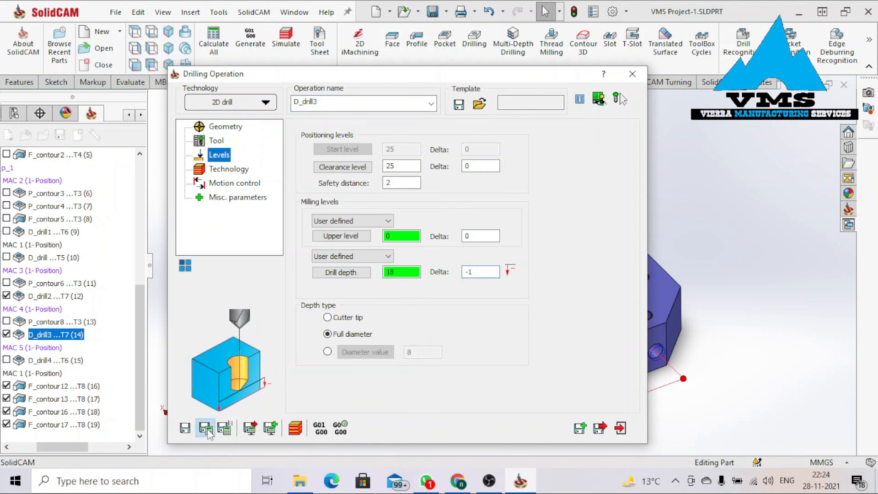
pyautogui.click(207, 429)
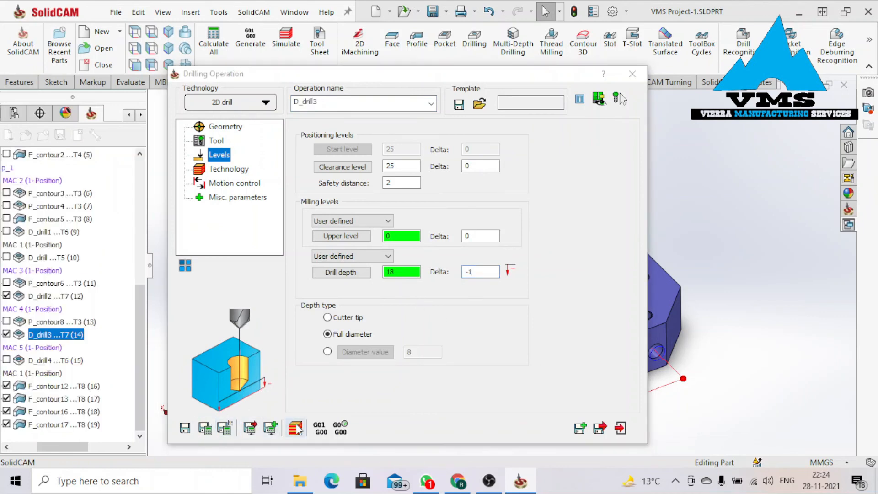
pyautogui.click(620, 428)
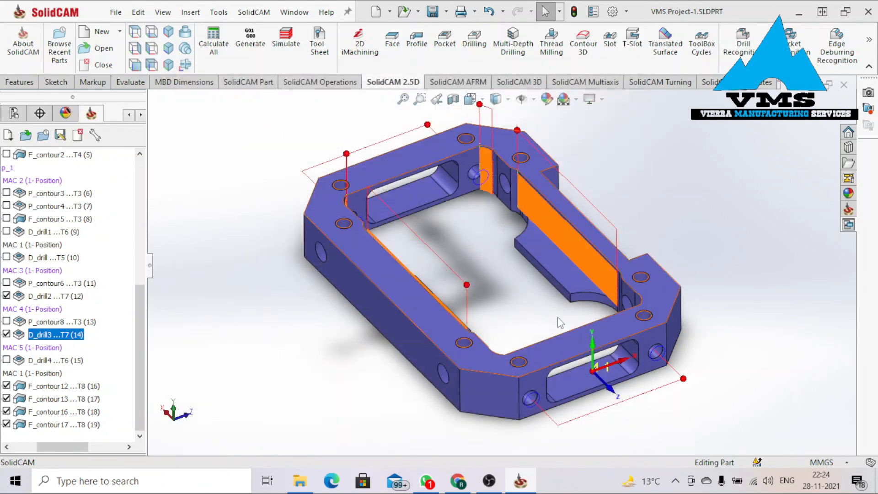
# Simulate F_contour17 again, check the whole part for rest material after the operation, and close the simulation.
pyautogui.scroll(3, 558, 317)
pyautogui.scroll(-2, 558, 317)
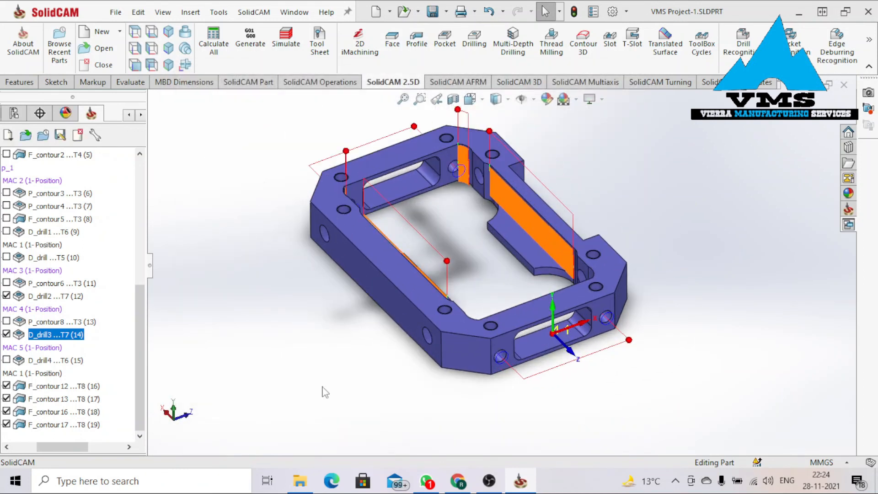
pyautogui.rightClick(62, 425)
pyautogui.click(172, 233)
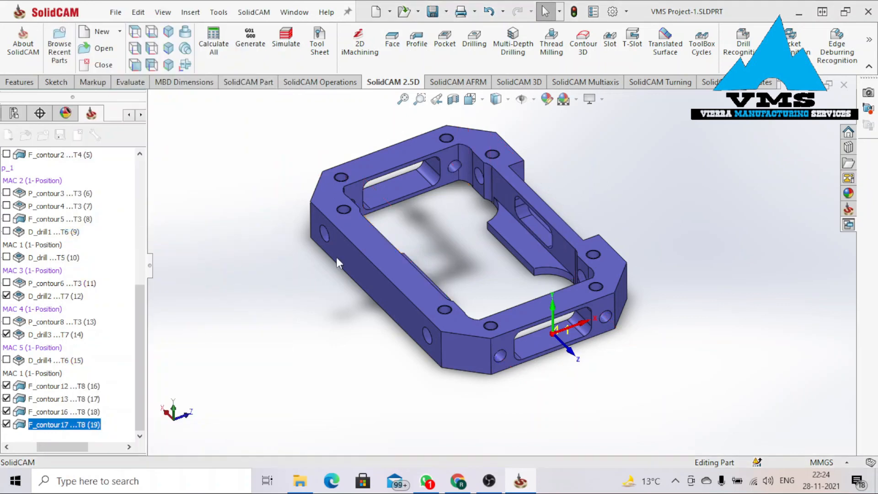
pyautogui.click(724, 172)
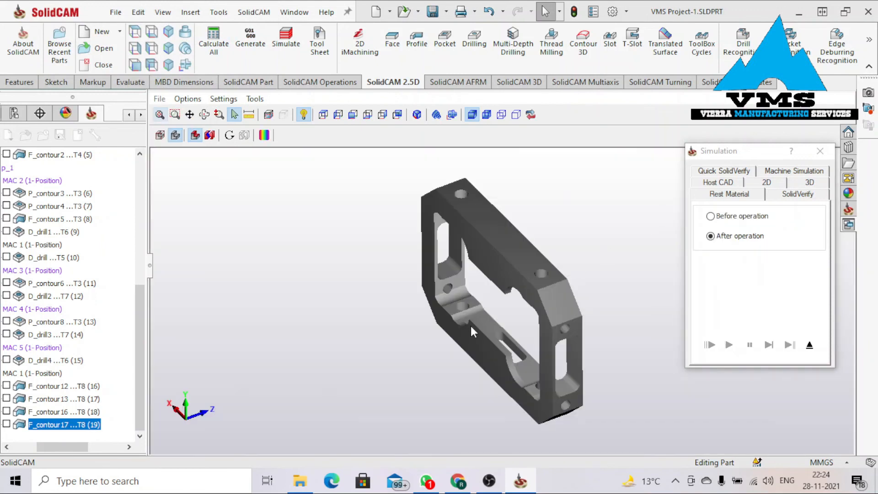
pyautogui.moveTo(470, 326); pyautogui.dragTo(421, 312, button='middle')
pyautogui.scroll(3, 483, 311)
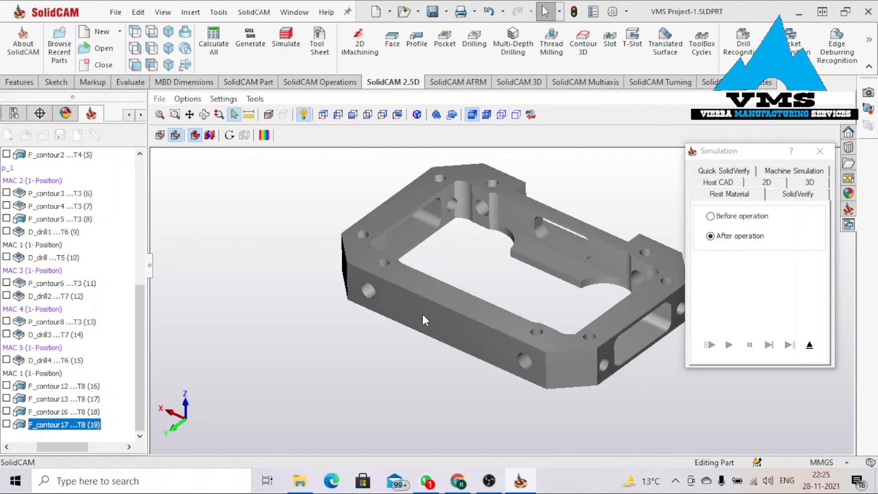
pyautogui.scroll(-3, 451, 306)
pyautogui.scroll(5, 450, 305)
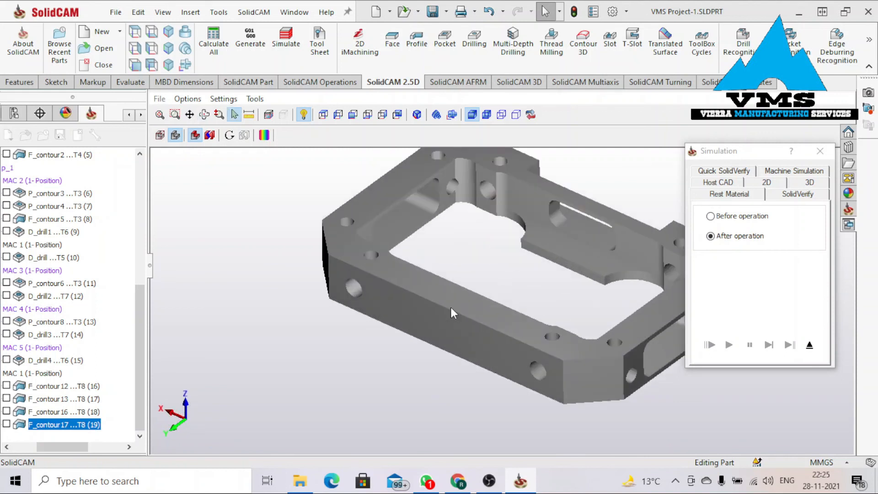
pyautogui.click(820, 151)
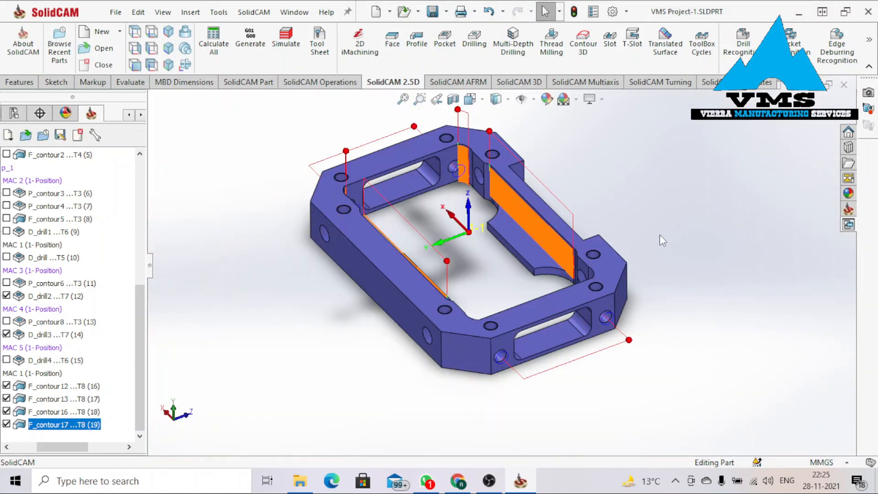
# Generate the G-code for all operations of the CAM part and dismiss the message log.
pyautogui.scroll(4, 527, 259)
pyautogui.scroll(-4, 503, 279)
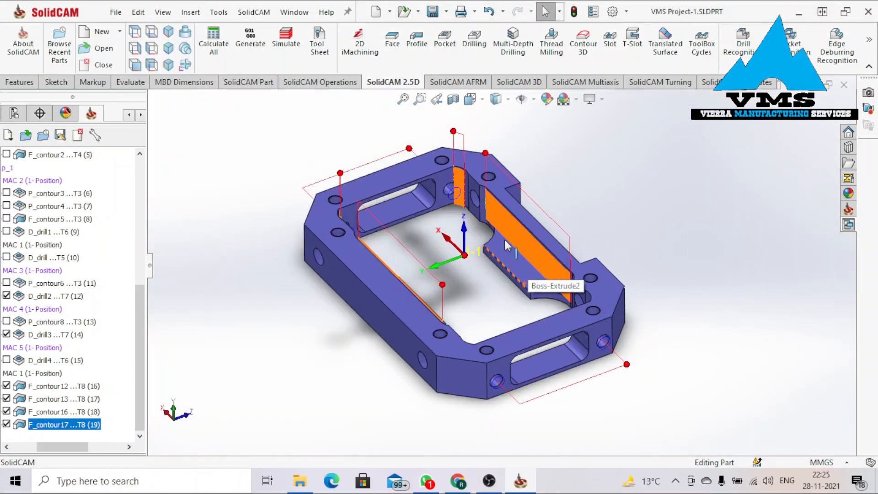
pyautogui.moveTo(139, 413); pyautogui.dragTo(147, 316)
pyautogui.moveTo(48, 447); pyautogui.dragTo(22, 450)
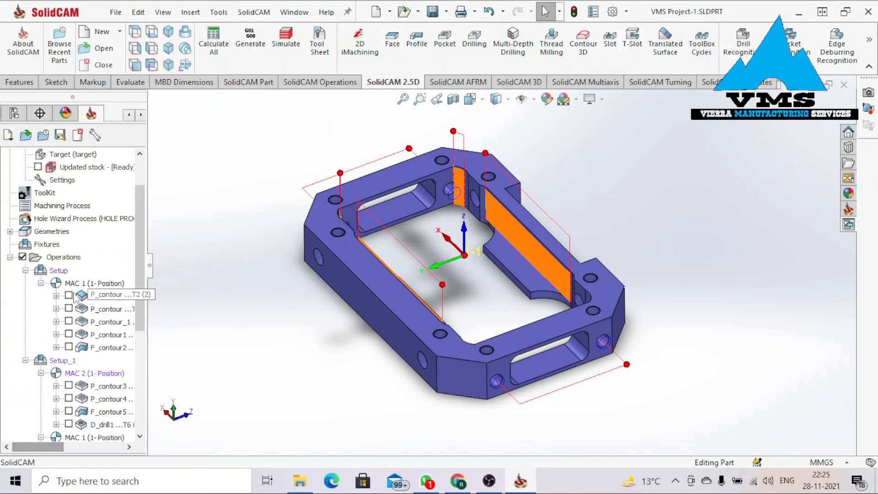
pyautogui.click(58, 259)
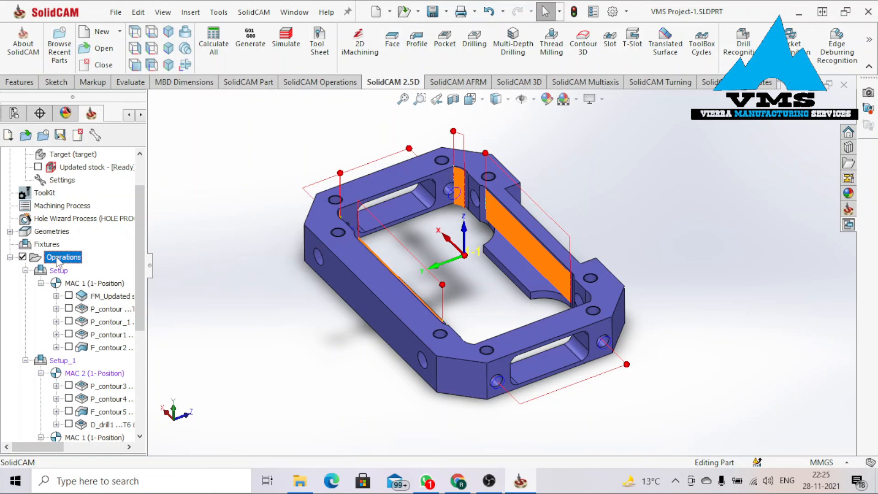
pyautogui.rightClick(58, 260)
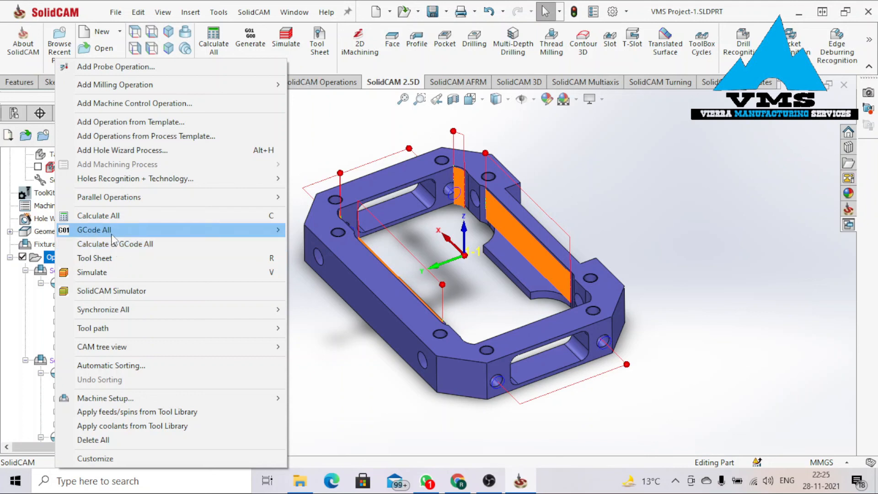
pyautogui.moveTo(118, 236)
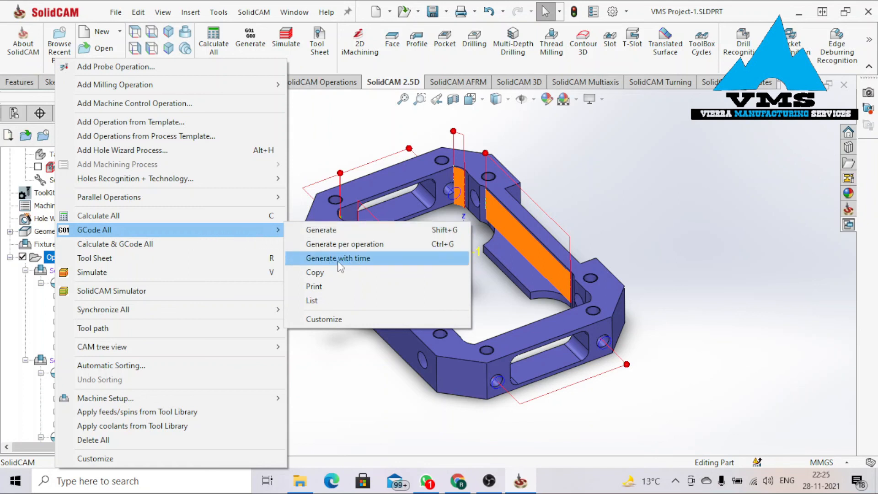
pyautogui.click(330, 235)
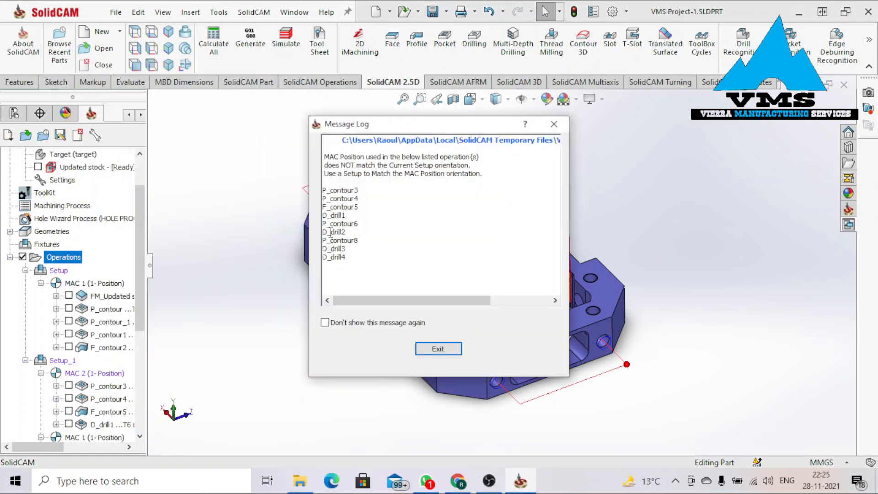
pyautogui.click(437, 349)
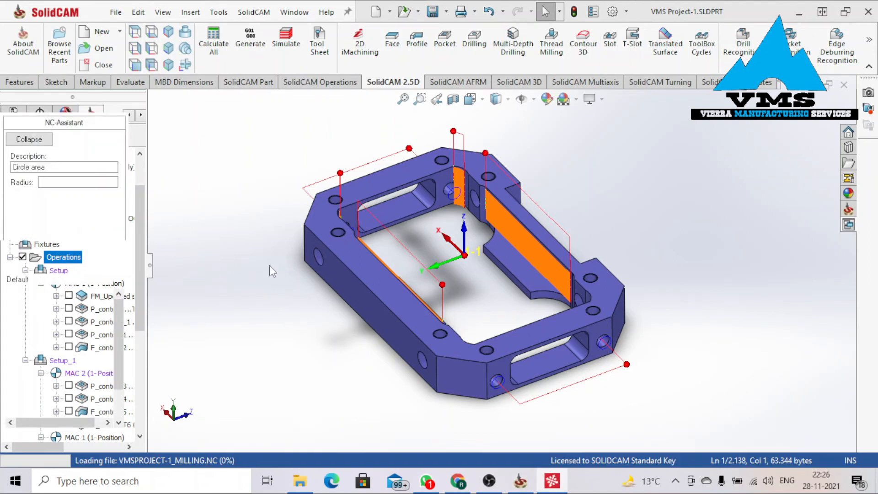
# Review the generated VMSPROJECT-1_MILLING.NC program in CIMCO Edit, from its header and tool list through the toolpath blocks, and return to SolidCAM.
pyautogui.scroll(-13, 272, 212)
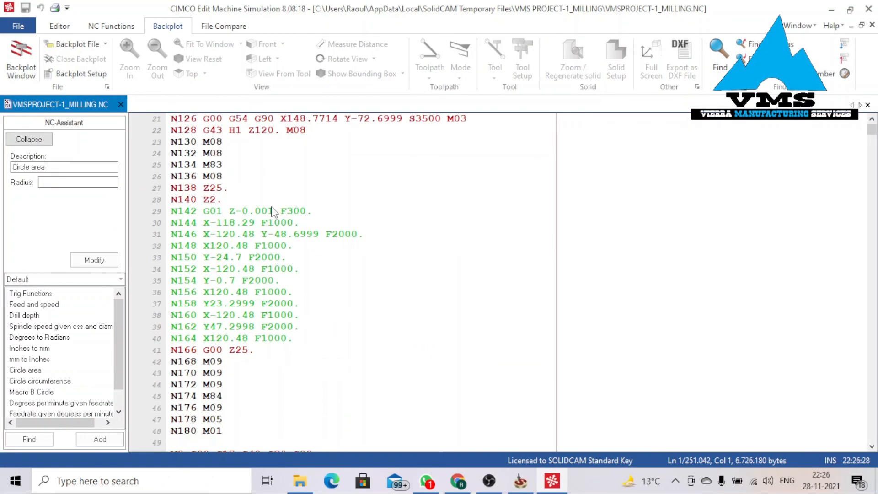
pyautogui.scroll(7, 273, 213)
pyautogui.scroll(7, 273, 213)
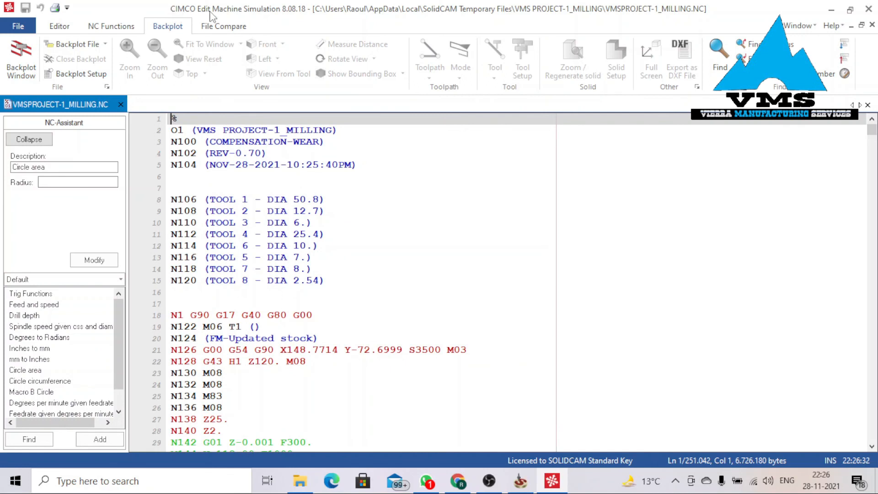
pyautogui.click(202, 154)
pyautogui.scroll(-3, 231, 171)
pyautogui.scroll(-20, 233, 175)
pyautogui.scroll(-20, 236, 228)
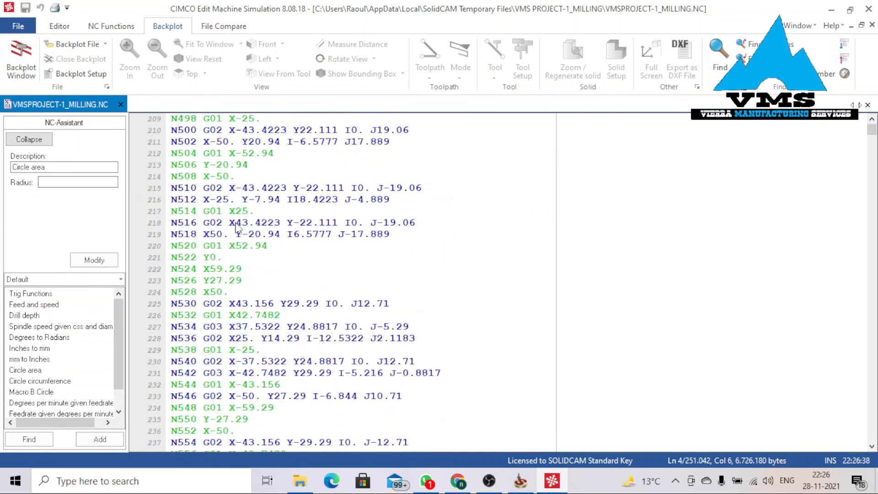
pyautogui.scroll(-20, 236, 227)
pyautogui.scroll(20, 236, 227)
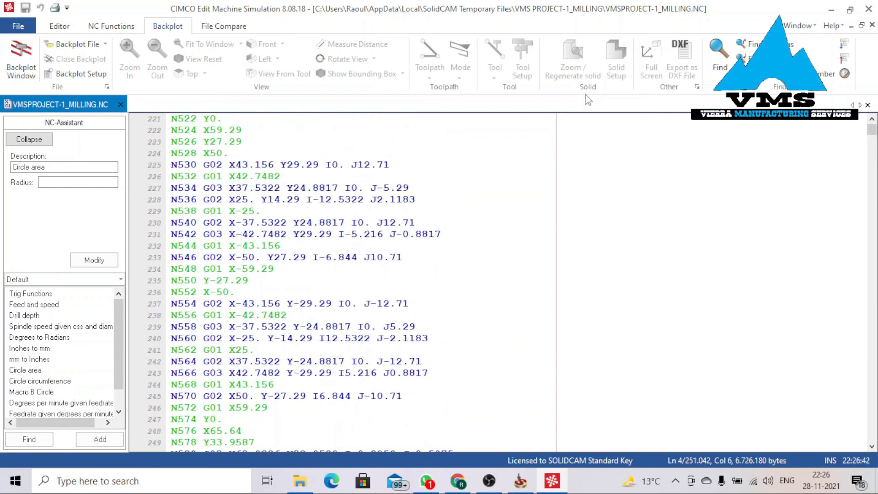
pyautogui.click(831, 9)
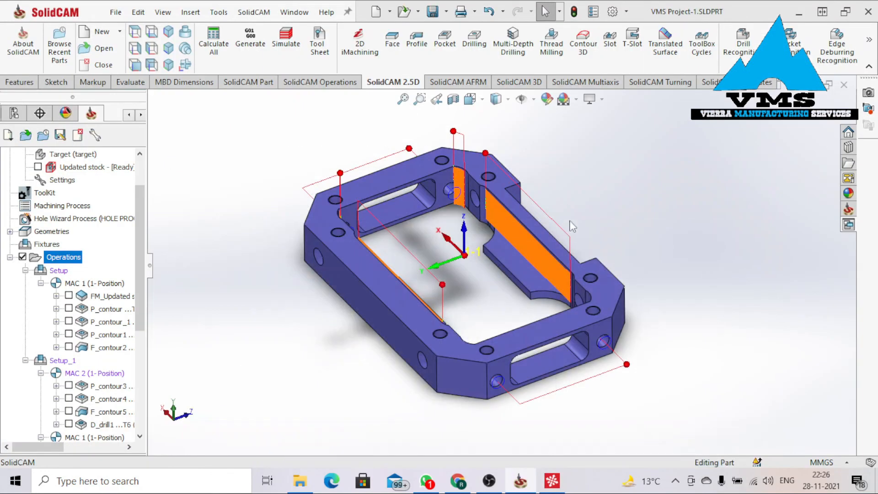
pyautogui.scroll(3, 571, 226)
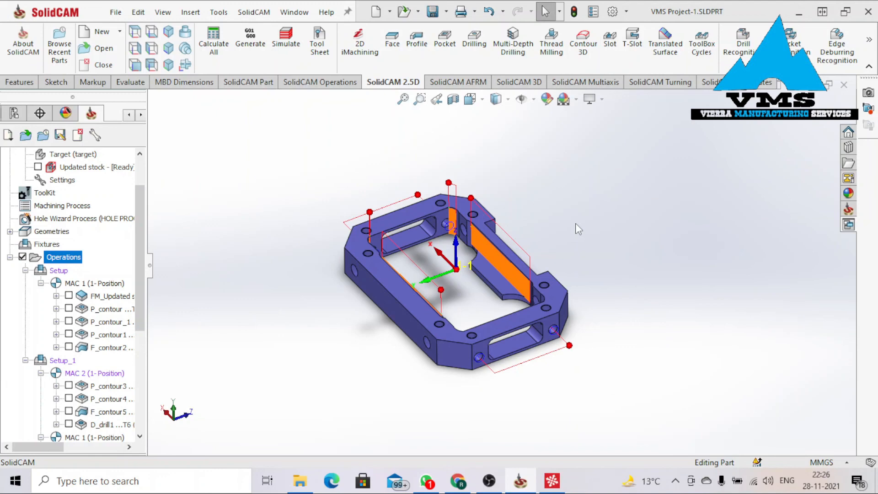
pyautogui.scroll(2, 579, 228)
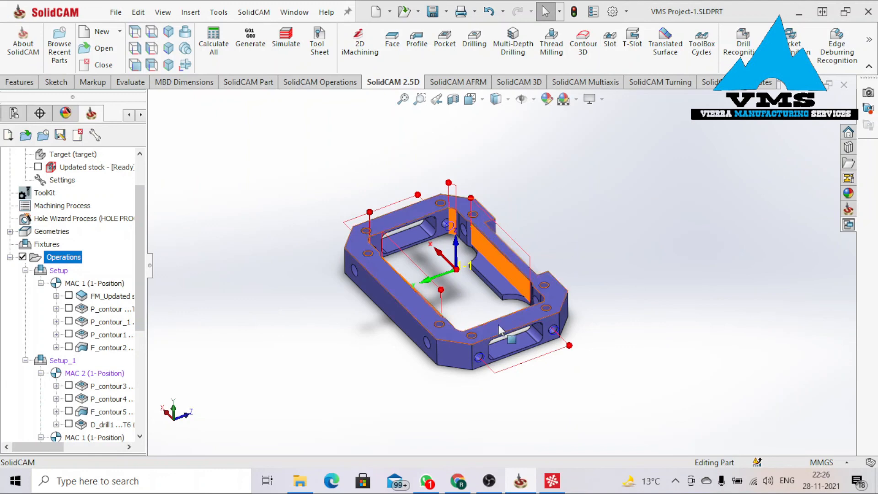